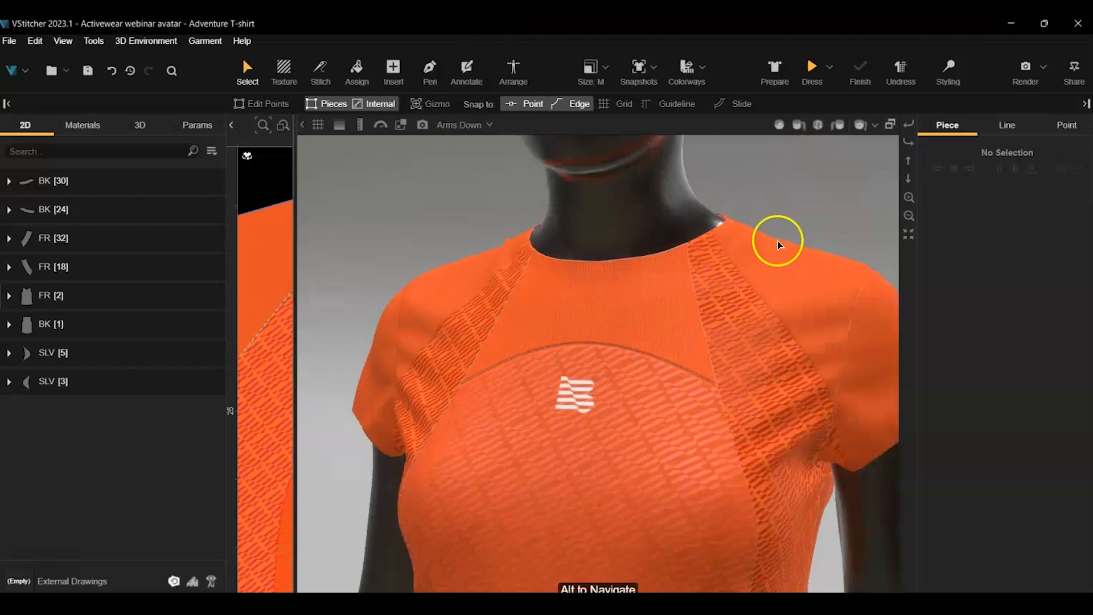
left_click_drag(655, 302, 442, 252, "alt")
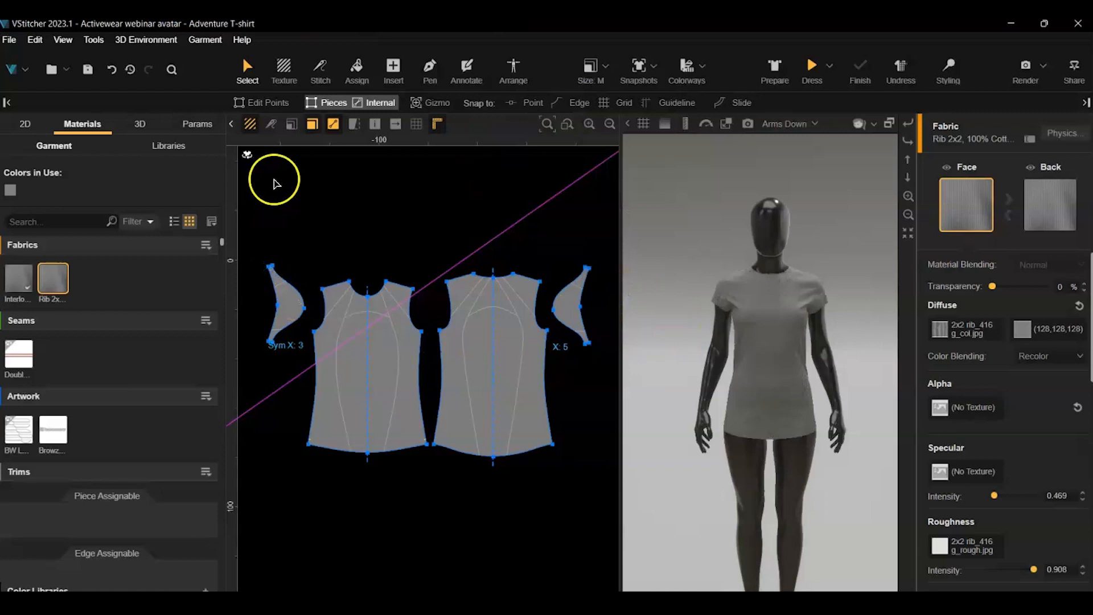
With the Pen tool and symmetry, draw an internal line about 67 cm long on the front piece from hem to neckline, tracing the style line
left_click(430, 67)
scroll(346, 395, "up", 3)
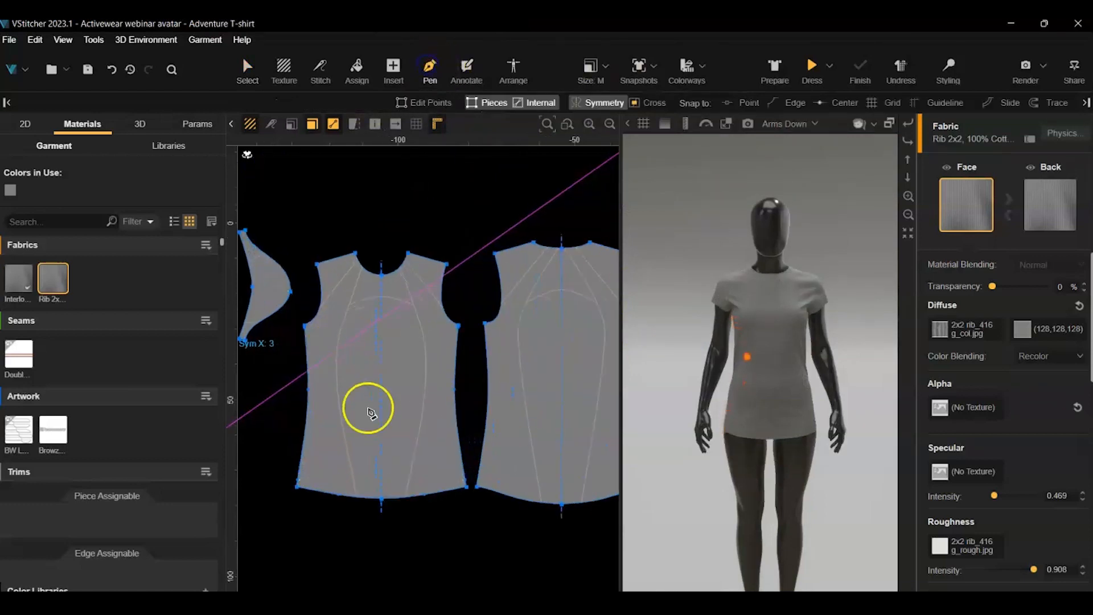
left_click(357, 497)
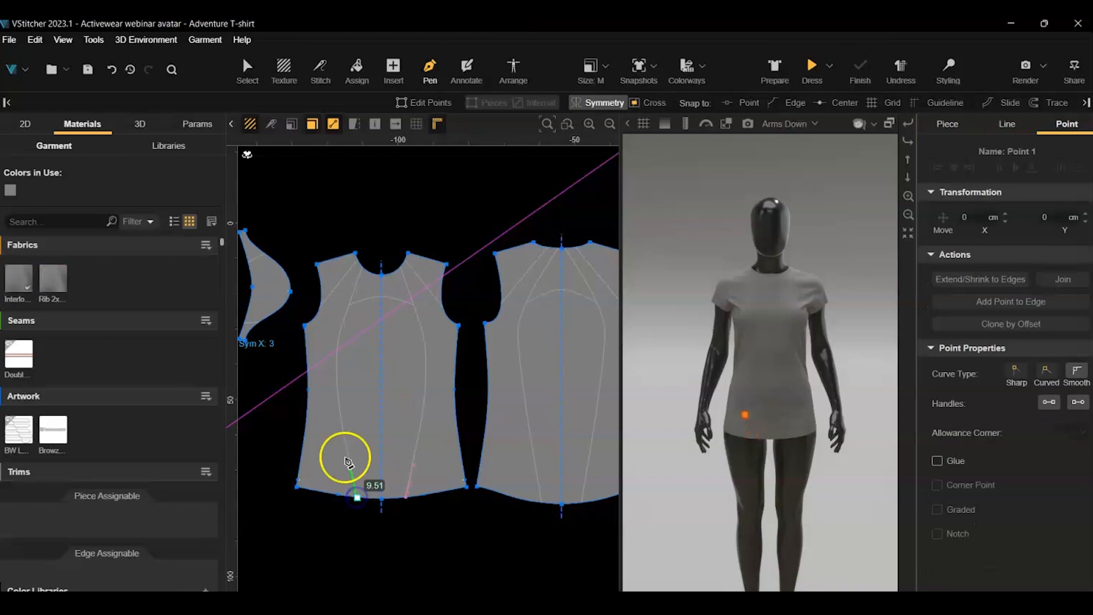
left_click(340, 406)
left_click(339, 332)
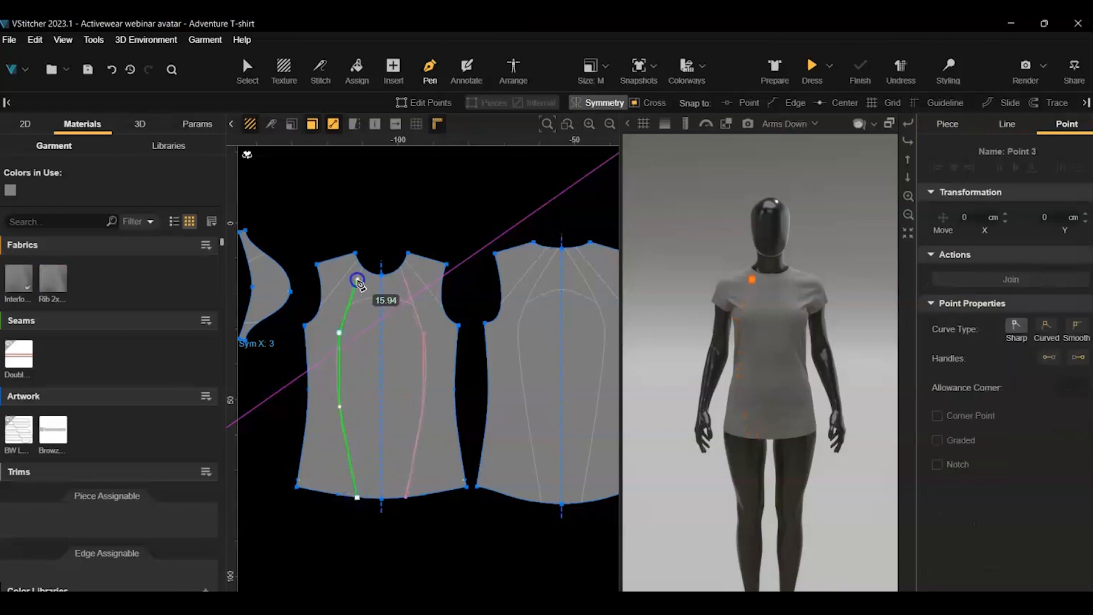
left_click(360, 269)
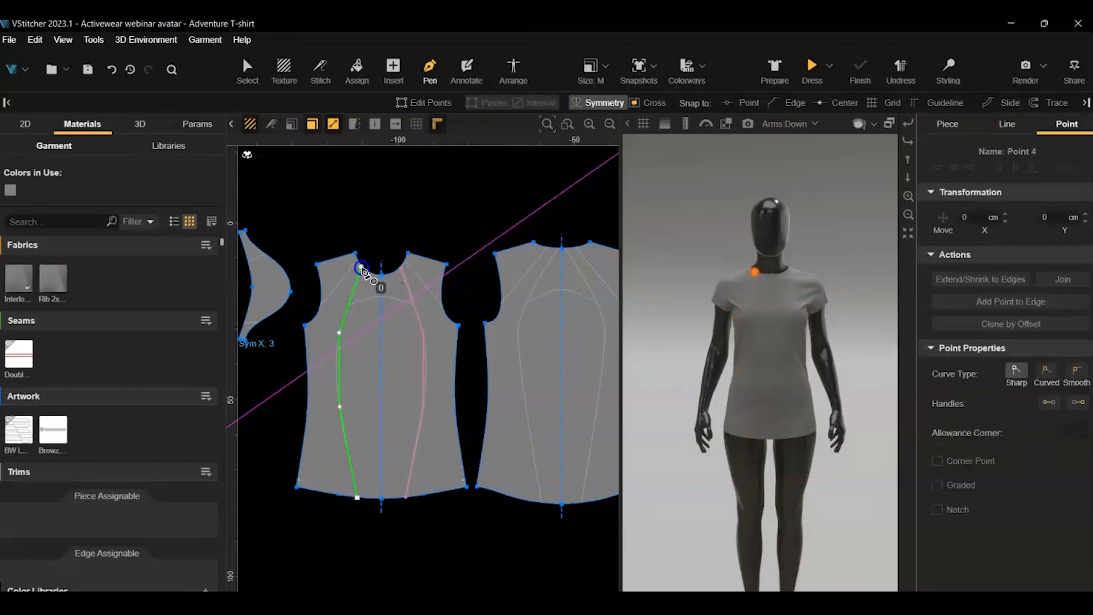
left_click(351, 230)
Set the curve type of the front style line's two middle points to Smooth
left_click(247, 69)
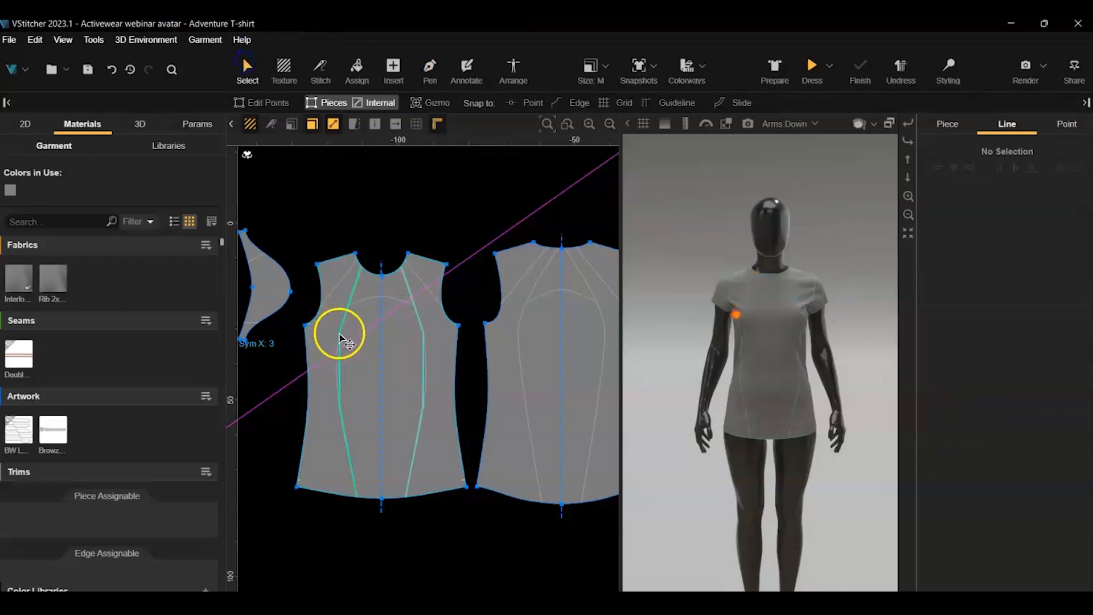
left_click(339, 334)
left_click(339, 333)
left_click(1076, 357)
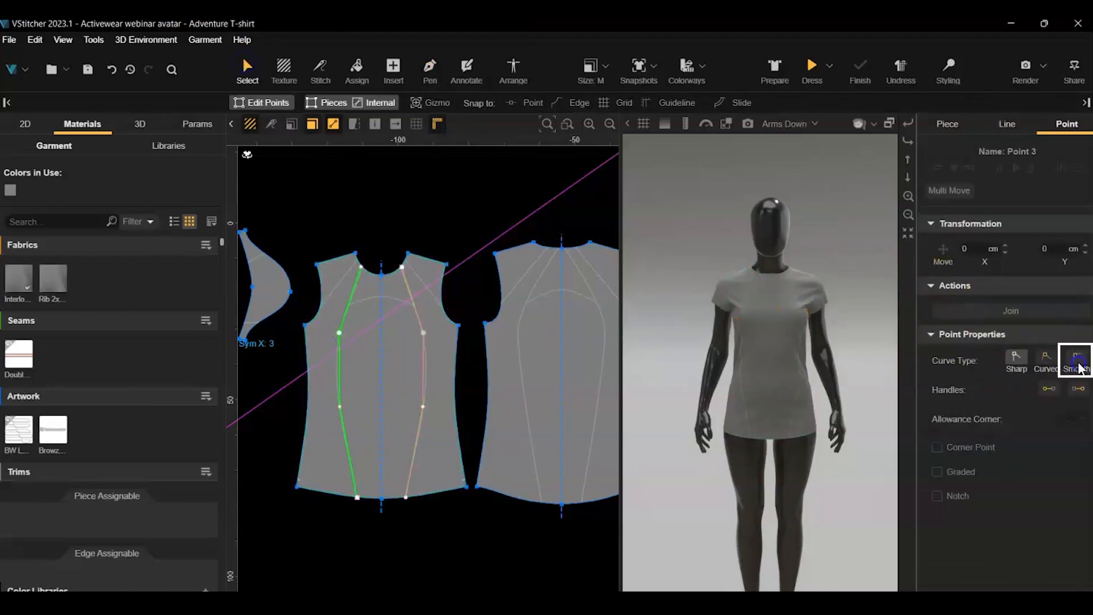
left_click(340, 406)
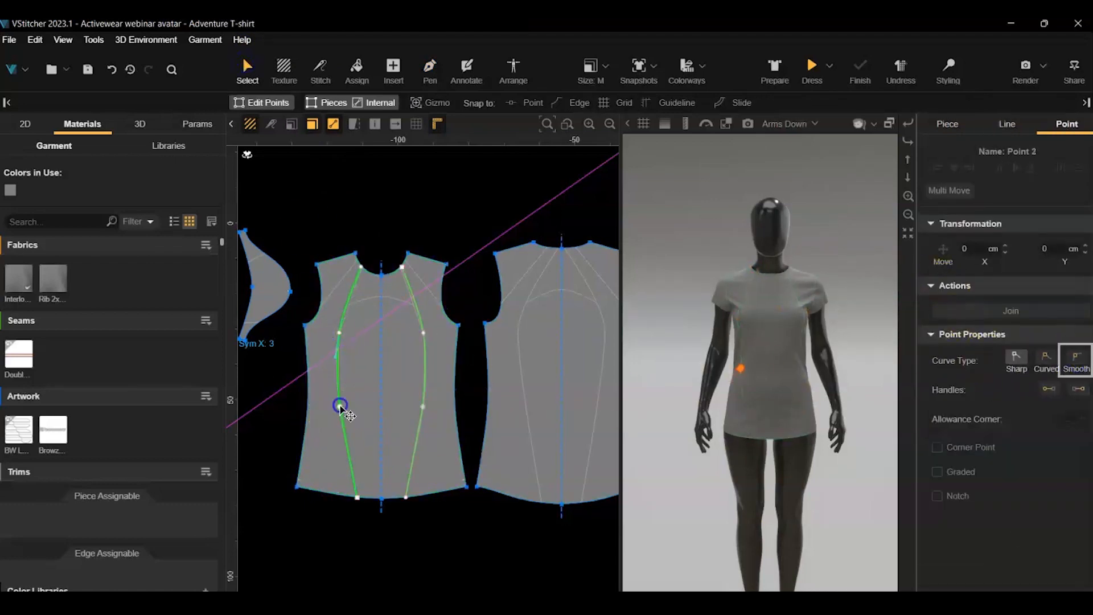
left_click(1075, 358)
left_click(434, 190)
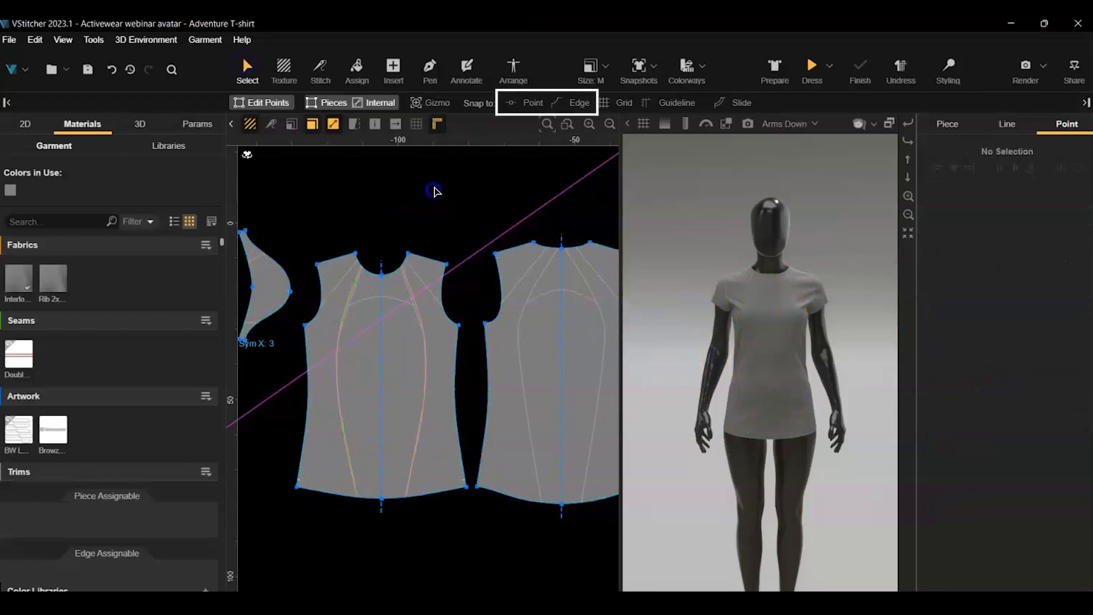
Enable snapping to points and edges and move the front style line's upper end point onto the neckline edge
left_click(531, 103)
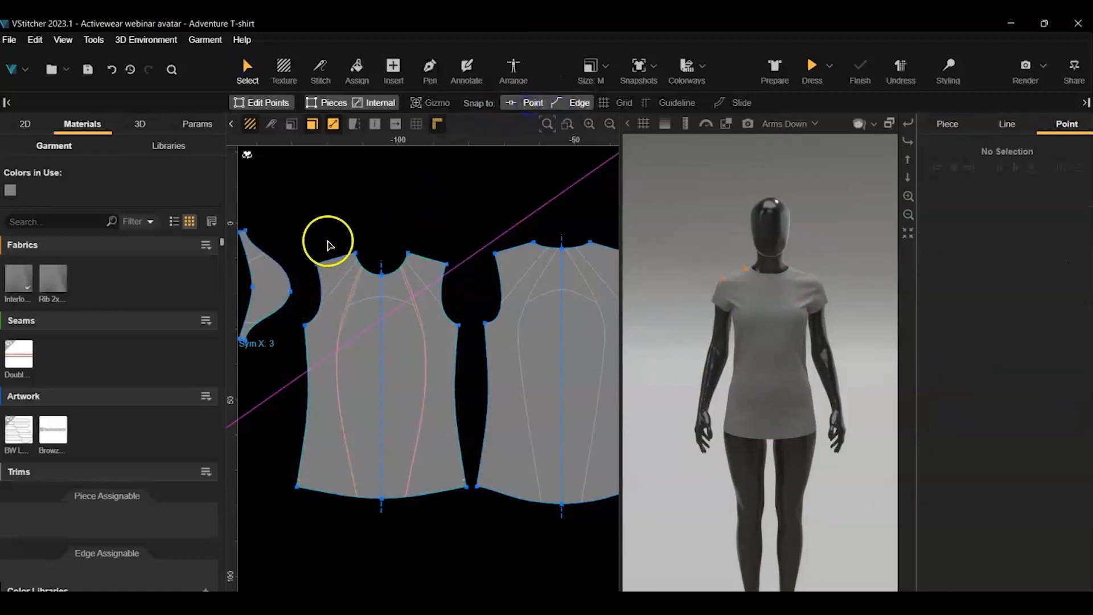
middle_click_drag(329, 244, 364, 197)
left_click(386, 245)
left_click_drag(387, 244, 401, 228)
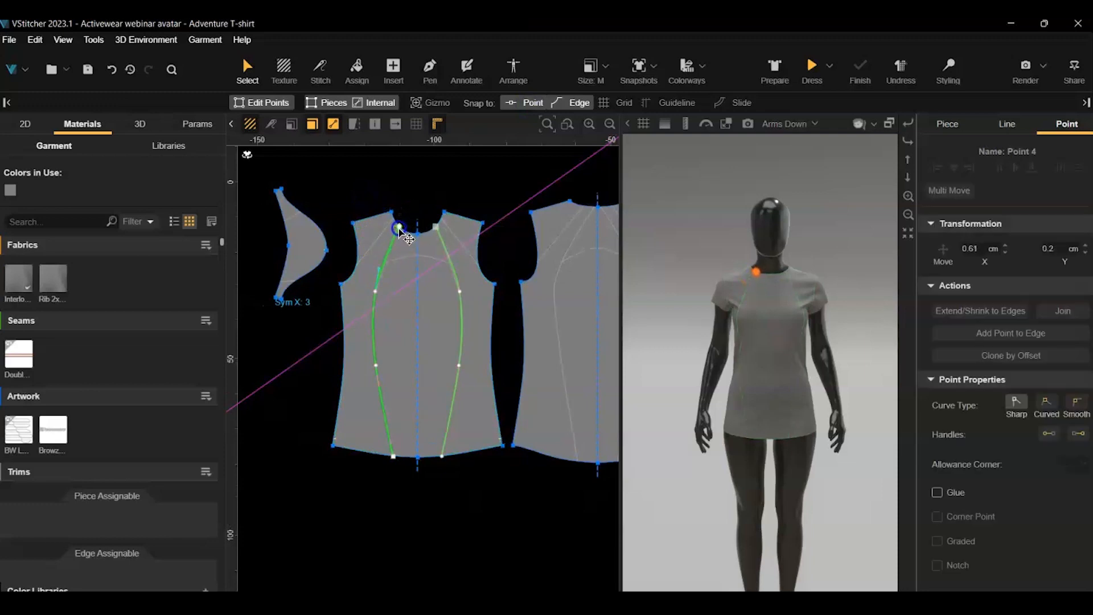
Apply Extend/Shrink to Edges to the front style line so it ends exactly on the piece outline
scroll(385, 305, "up", 3)
left_click(371, 289)
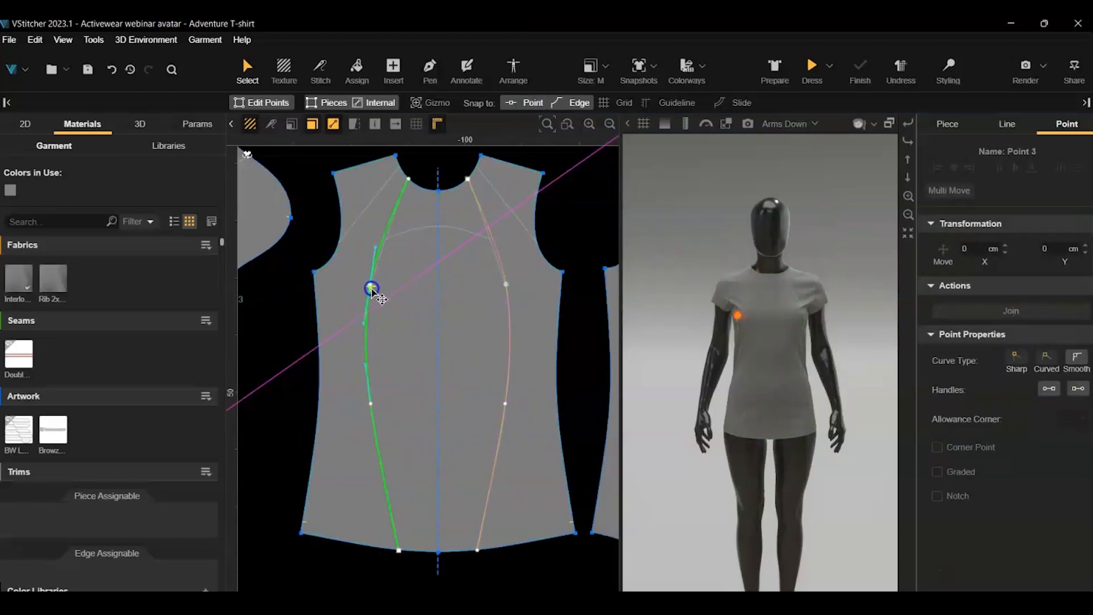
left_click(396, 209)
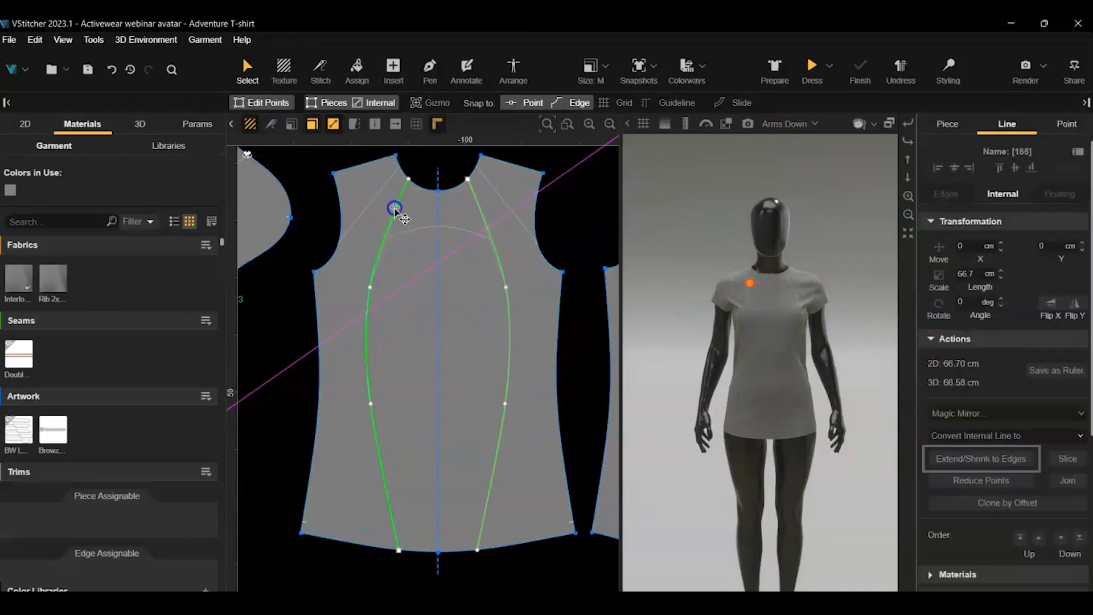
left_click(989, 458)
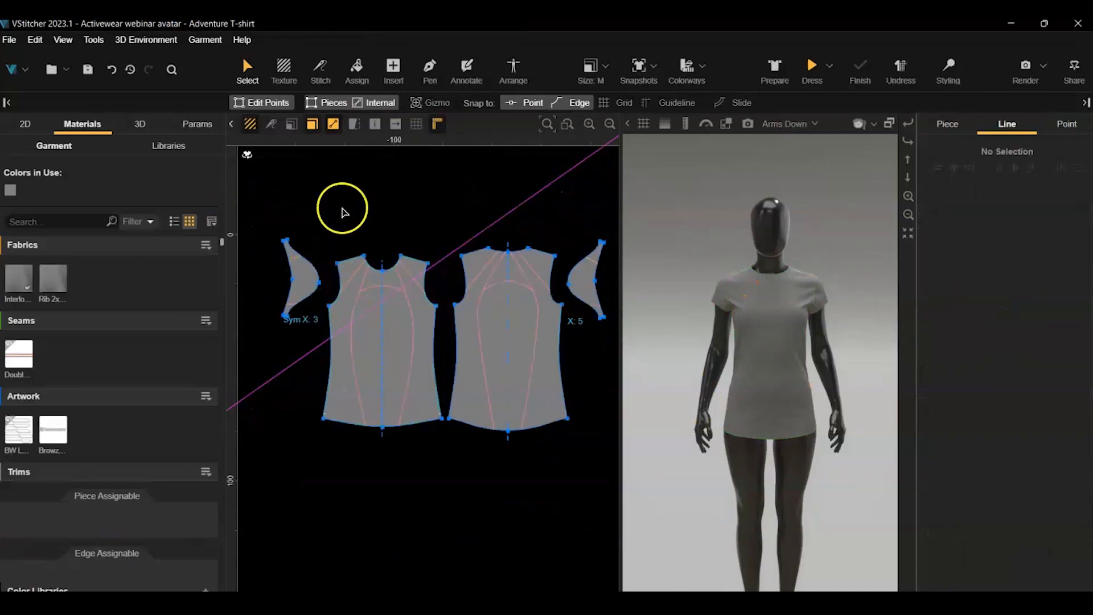
Set the long vertical style line on the front piece as a cut mark
left_click(361, 405)
scroll(999, 515, "down", 4)
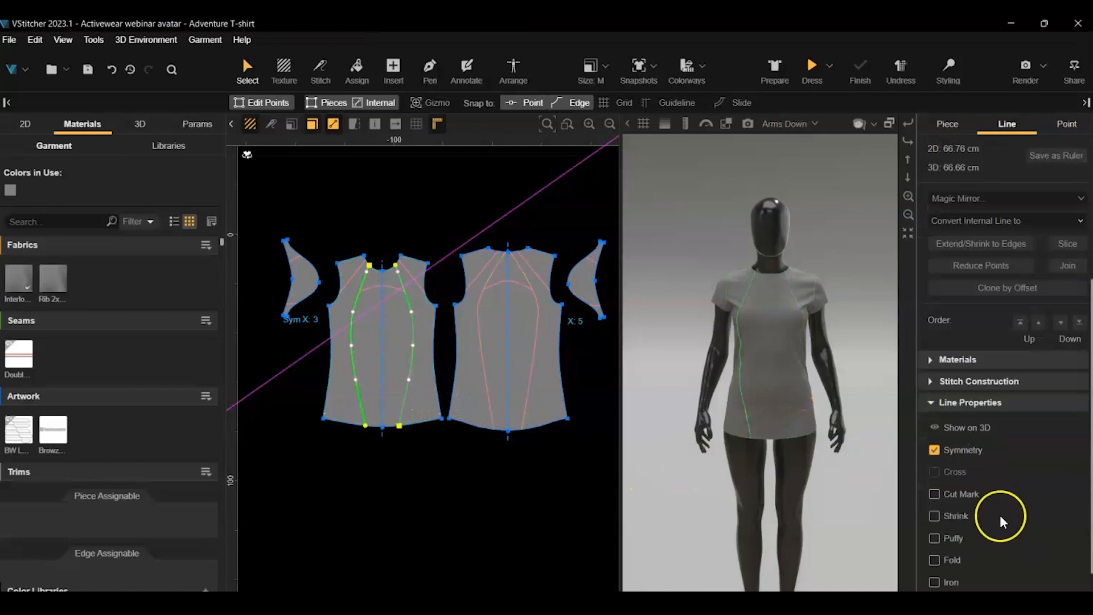
scroll(999, 515, "down", 2)
left_click(942, 451)
Set the front piece's raglan and chest yoke lines and the sleeve's two internal lines as cut marks
left_click(344, 291)
left_click(372, 285)
left_click(354, 277)
left_click(298, 262)
left_click(291, 303)
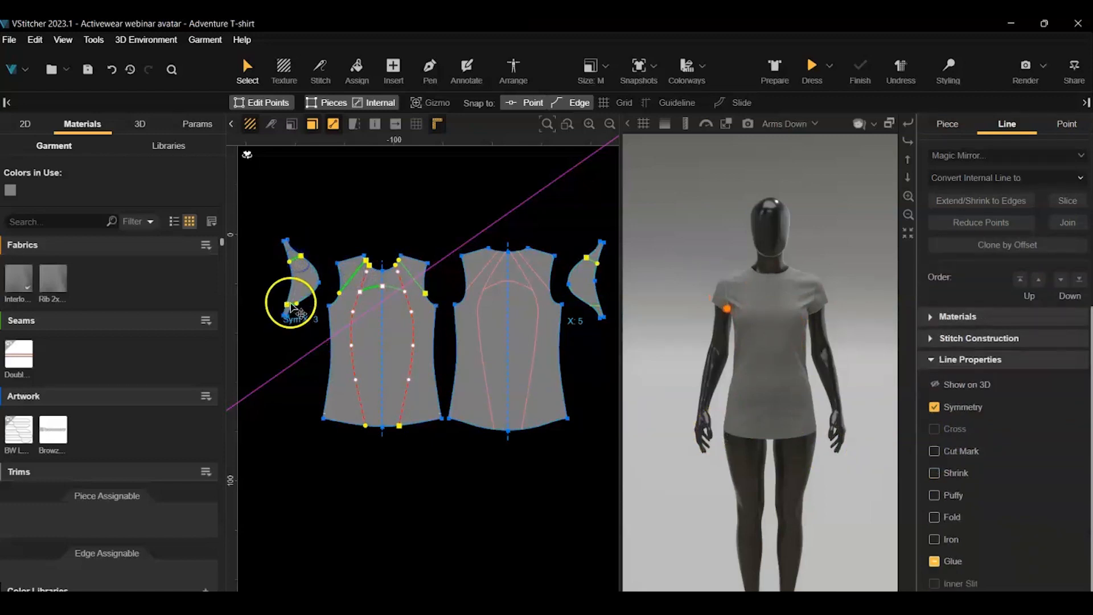
left_click(959, 456)
left_click(934, 451)
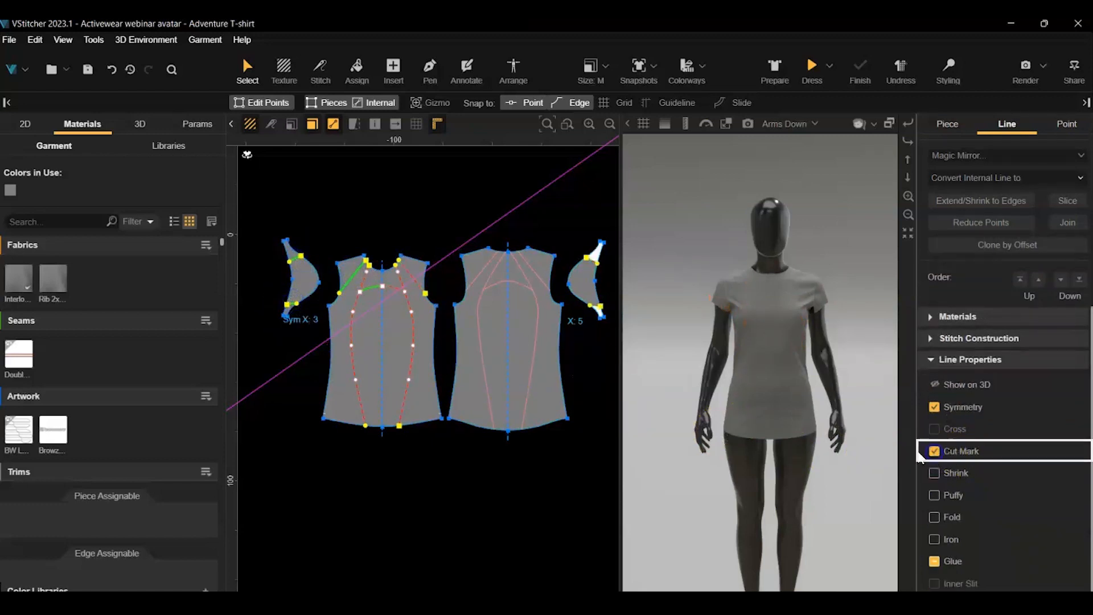
Set the internal style lines on the back piece as cut marks
left_click(478, 272)
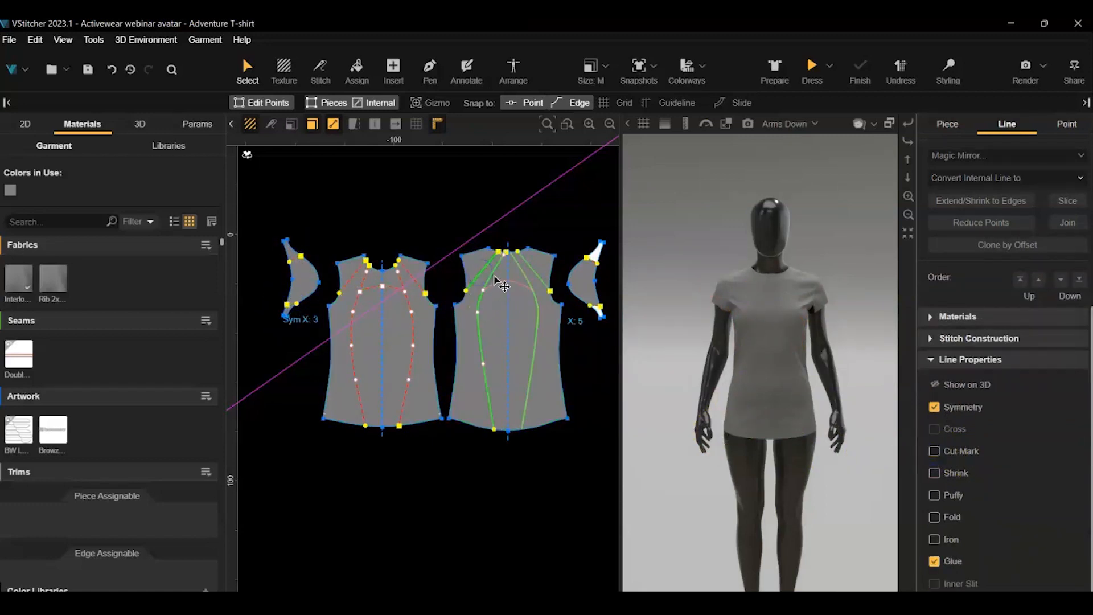
left_click(492, 282, "shift")
left_click(986, 474)
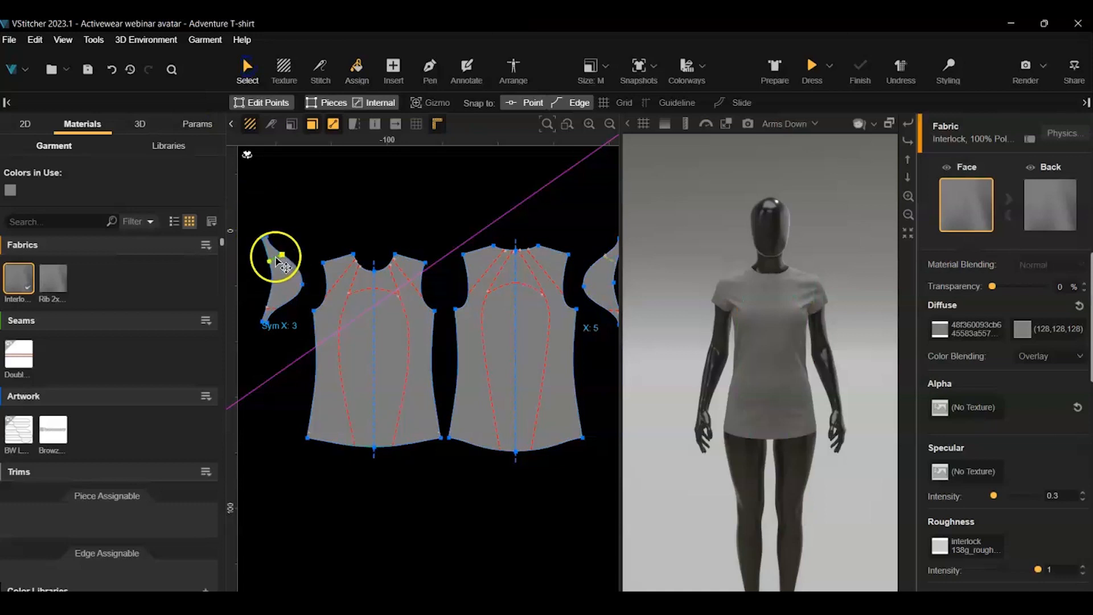
Select the internal lines on the sleeve and front piece and turn on Show on 3D for them
left_click(276, 257)
left_click(340, 319, "shift")
left_click(334, 280, "shift")
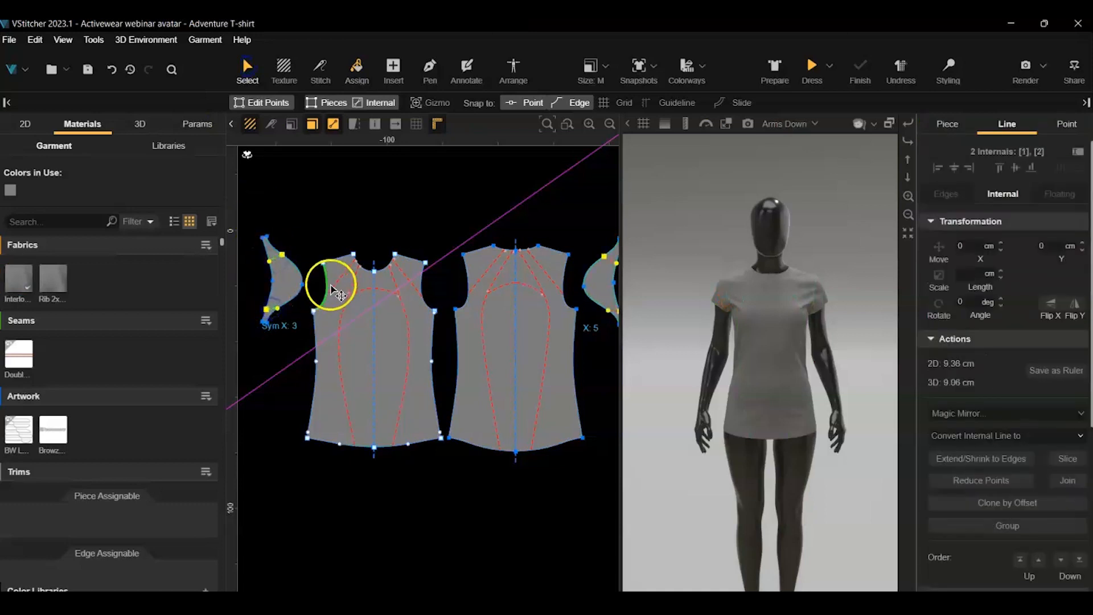
left_click(360, 293, "shift")
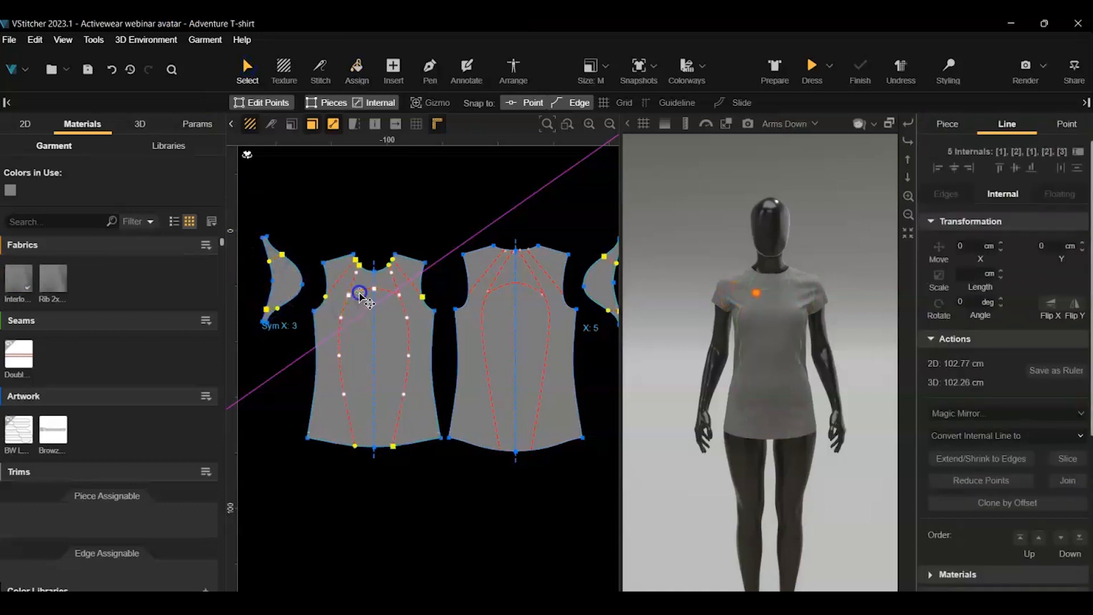
scroll(1023, 491, "down", 4)
scroll(1026, 491, "down", 1)
left_click(981, 384)
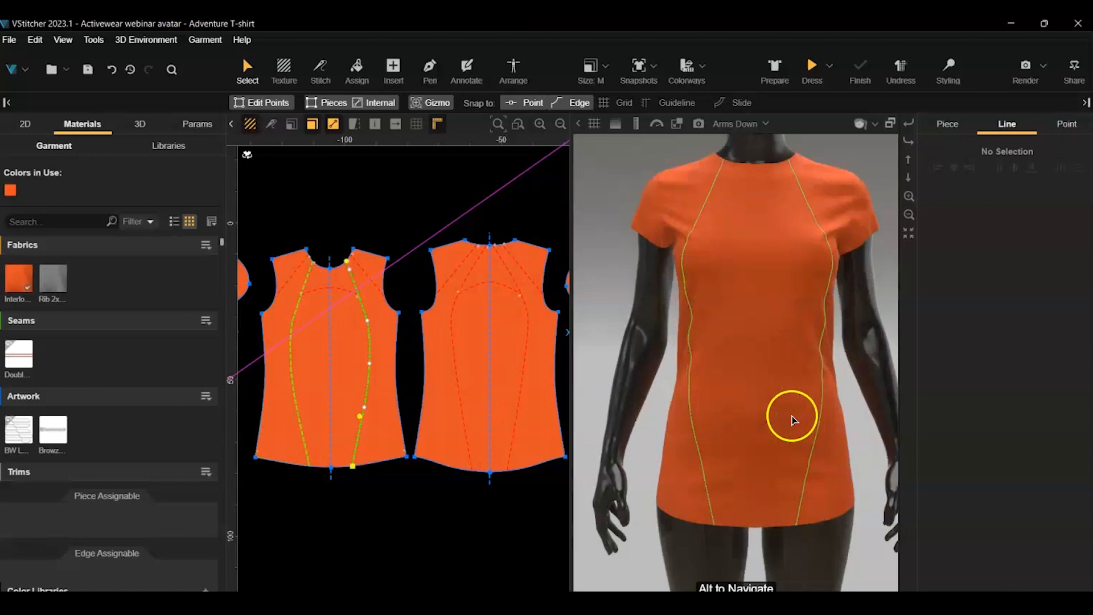
Examine the stitch construction types available for the front piece's vertical style line
left_click(913, 143)
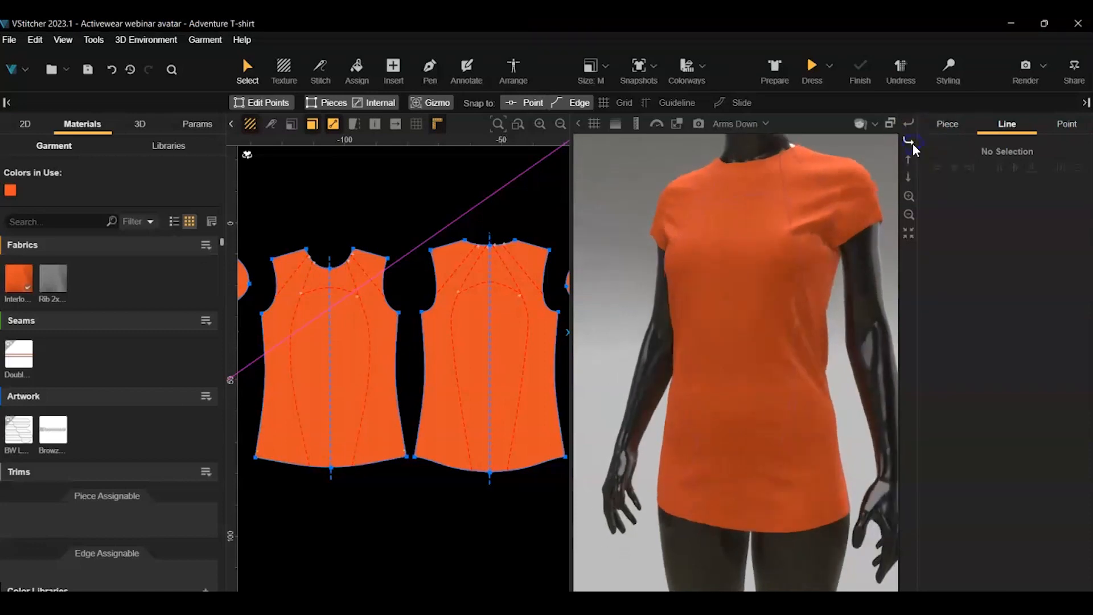
left_click(366, 385)
scroll(1053, 439, "down", 5)
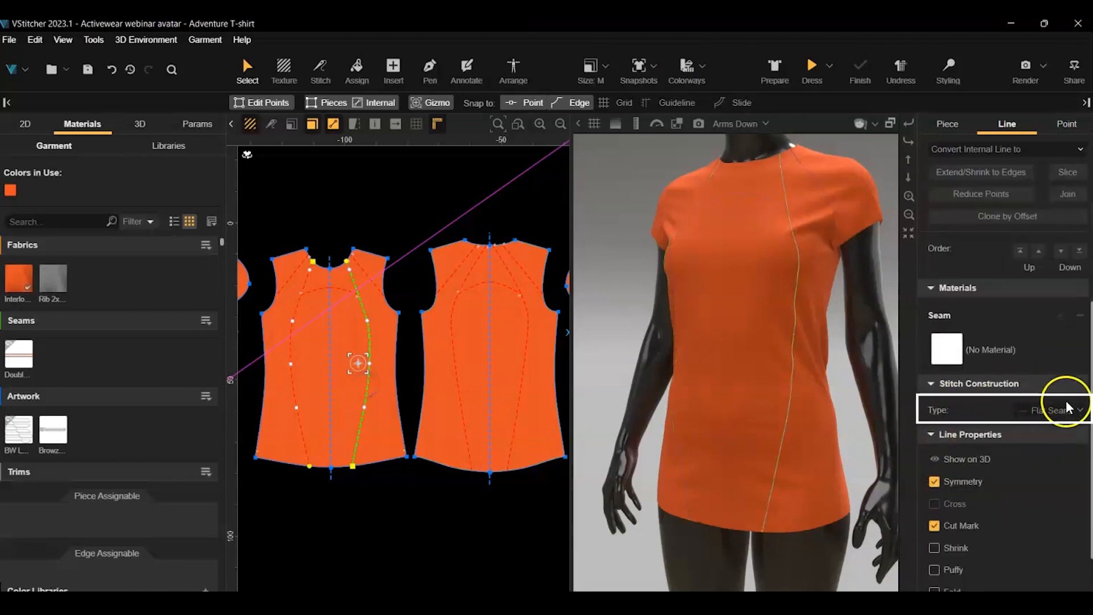
scroll(1066, 407, "down", 3)
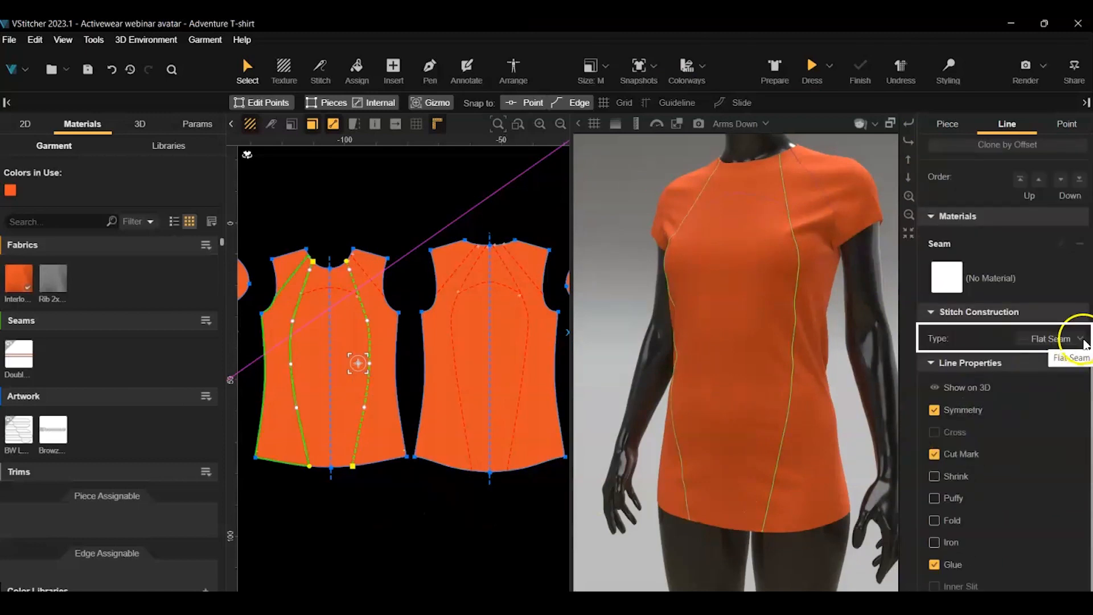
left_click(1080, 339)
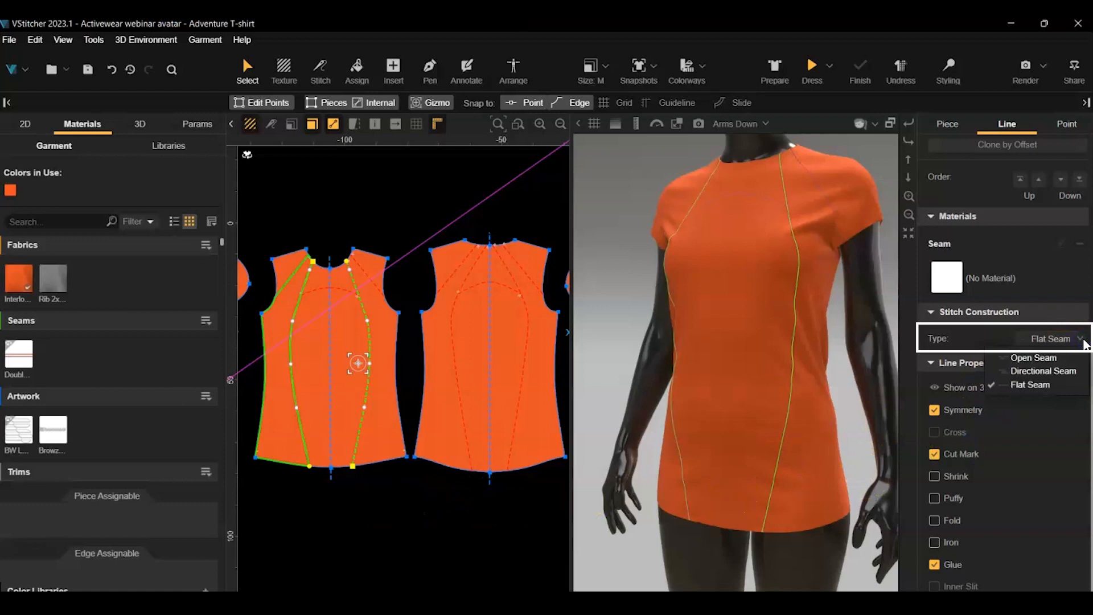
left_click(790, 307)
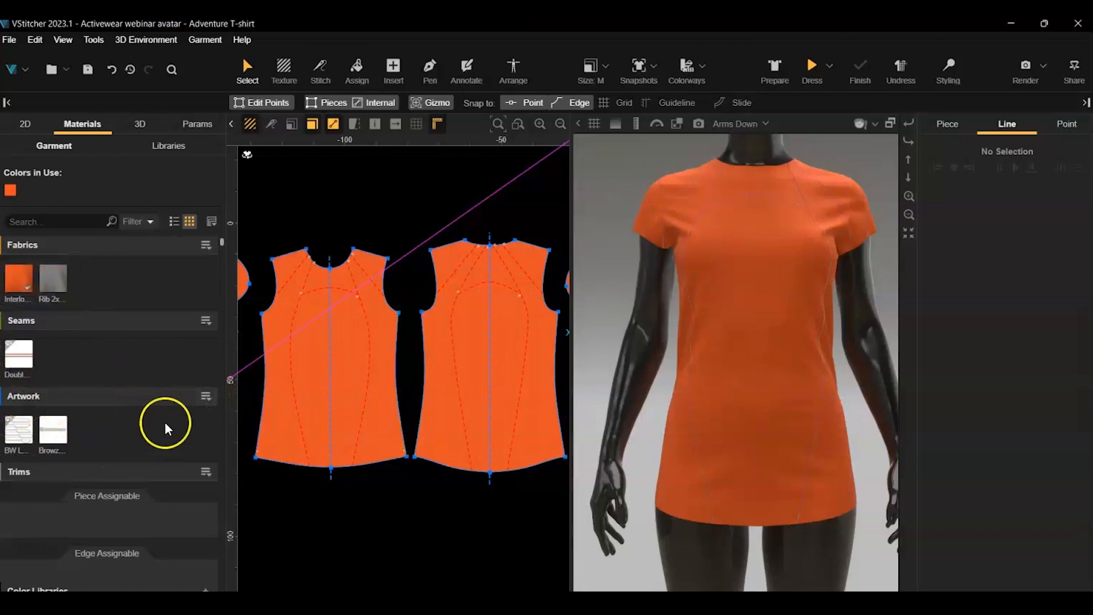
Import the Illustrator file BW LOGO from the materials folder as a new artwork
left_click(204, 399)
left_click(245, 412)
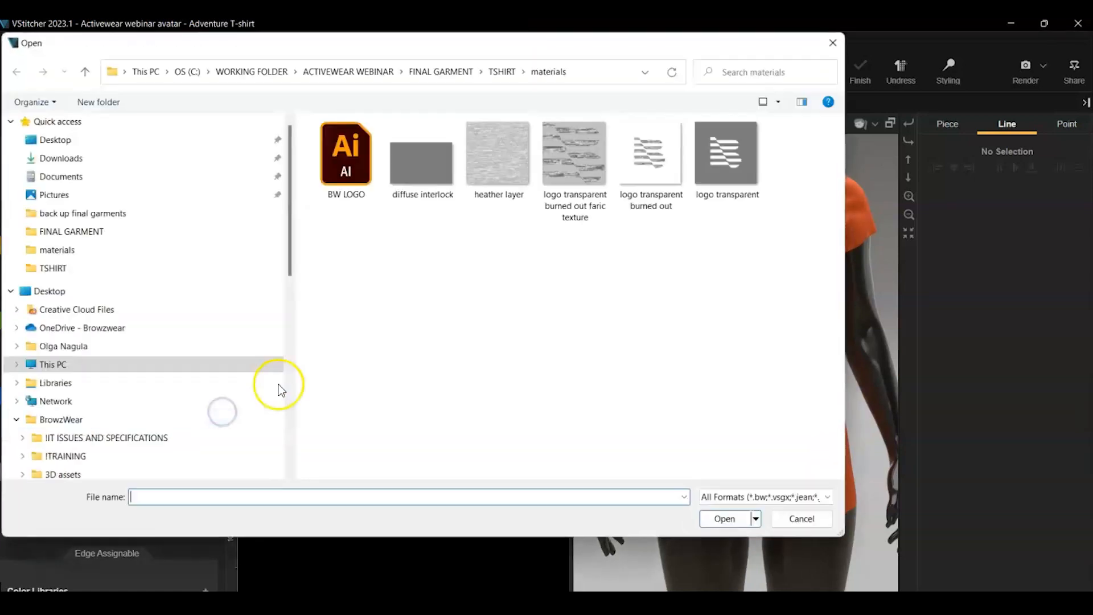
left_click(353, 150)
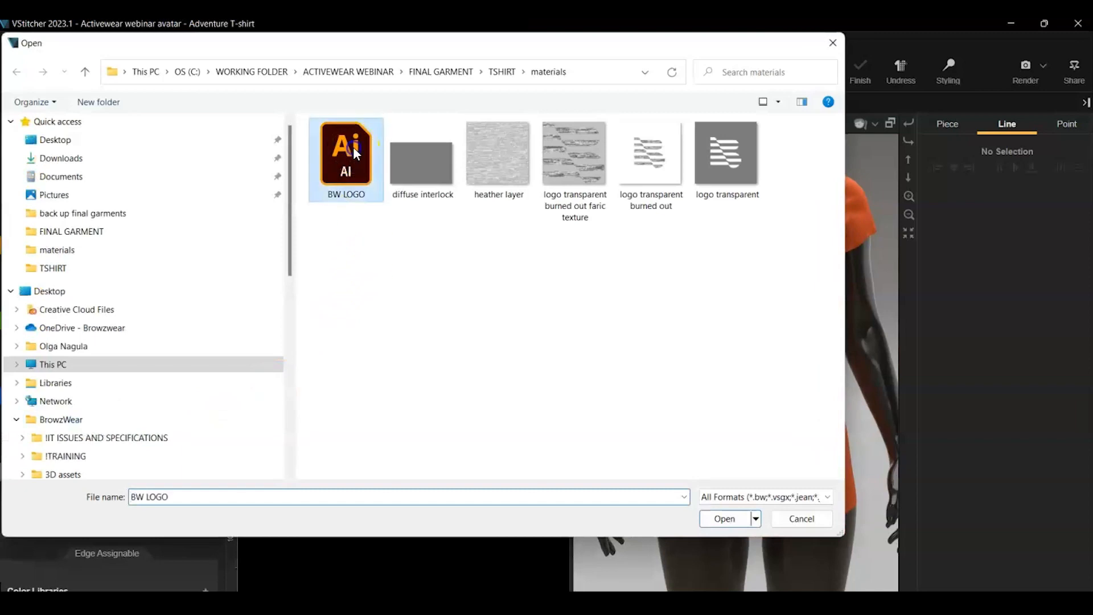
left_click(724, 519)
Assign the imported BW LOGO artwork to the lower front piece beside the center line, about 9.4 cm wide
left_click(85, 426)
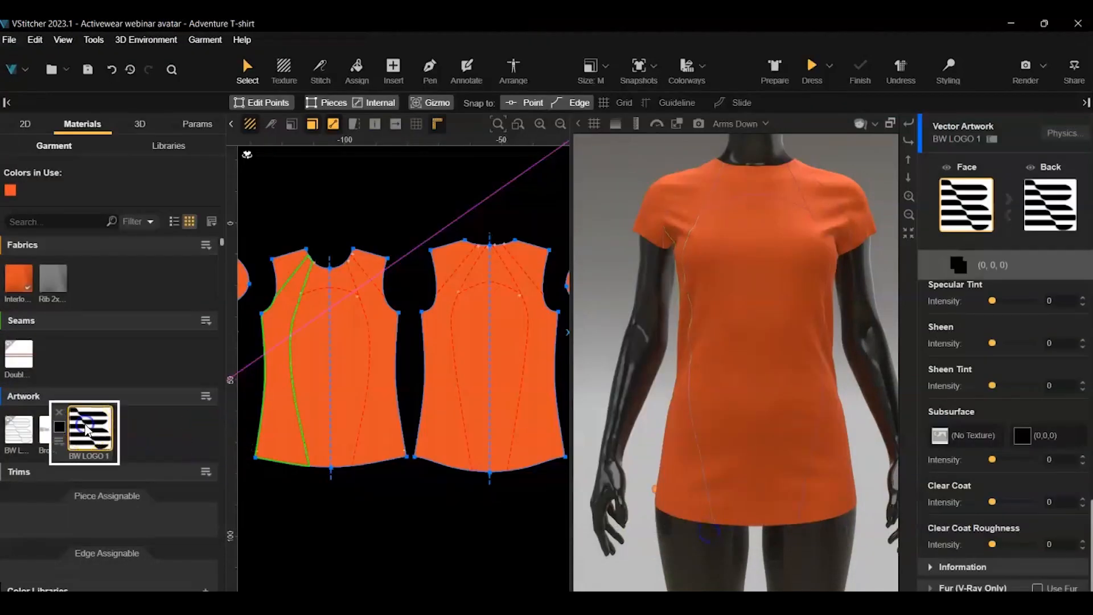
left_click(357, 69)
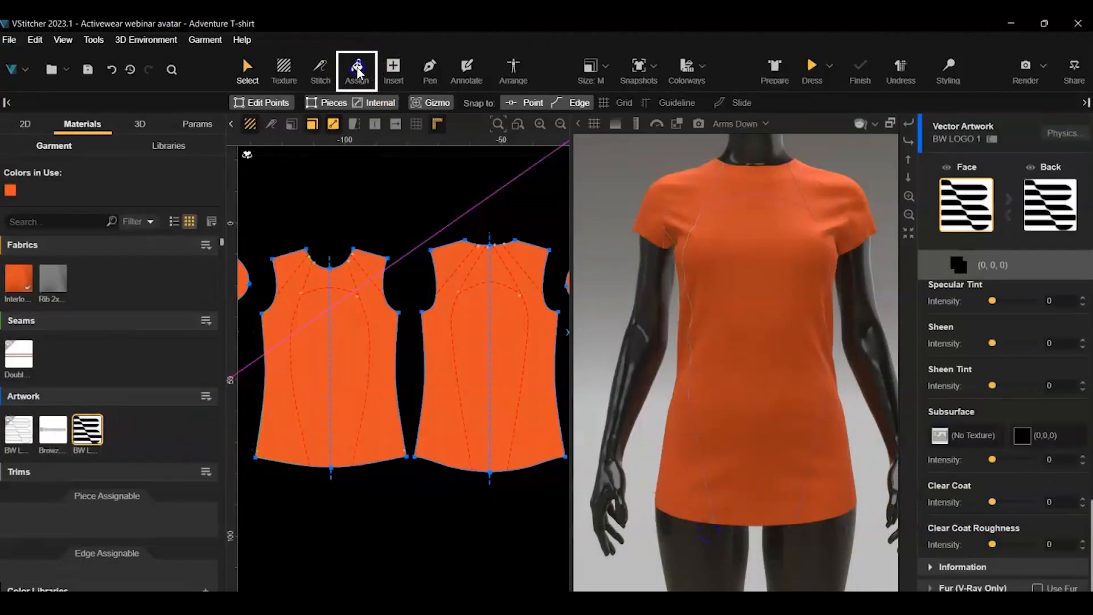
left_click(314, 387)
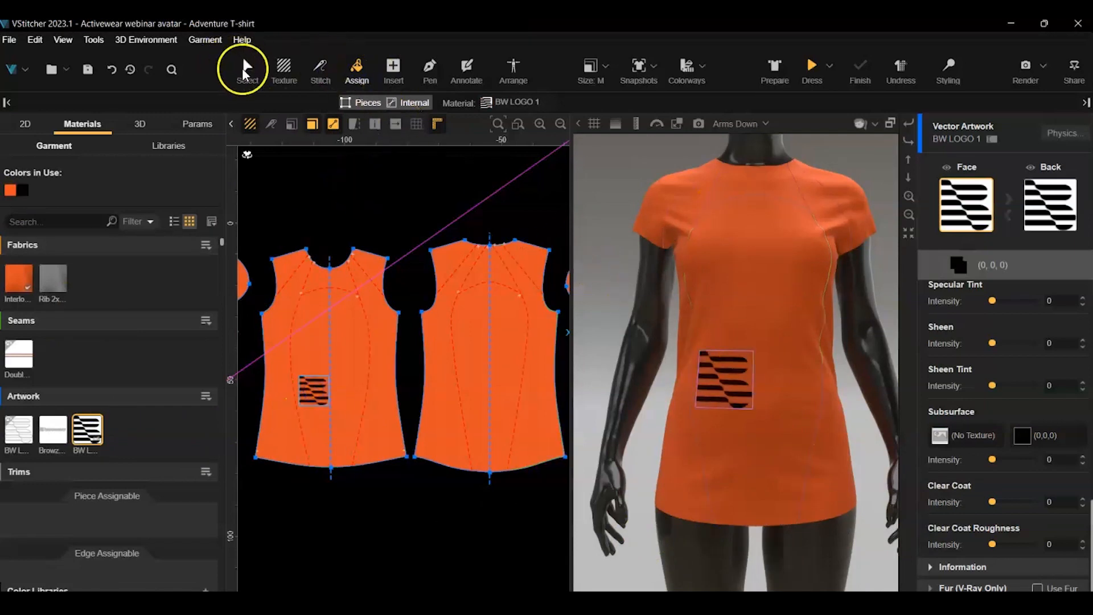
Set the width of the placed logo to 2.6 cm with proportions locked
left_click(245, 69)
left_click(313, 391)
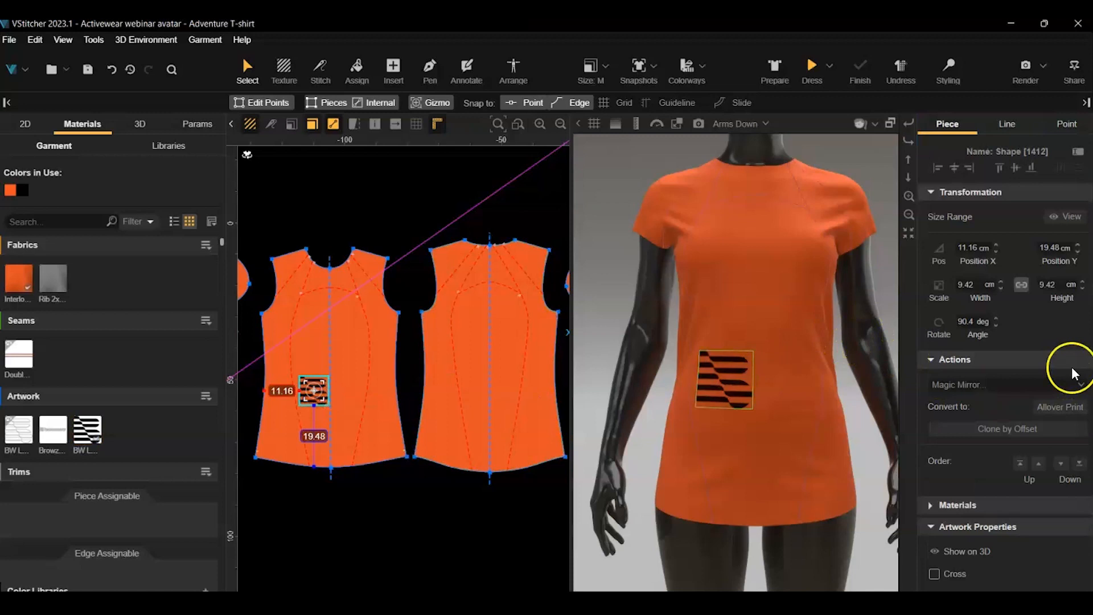
left_click(968, 285)
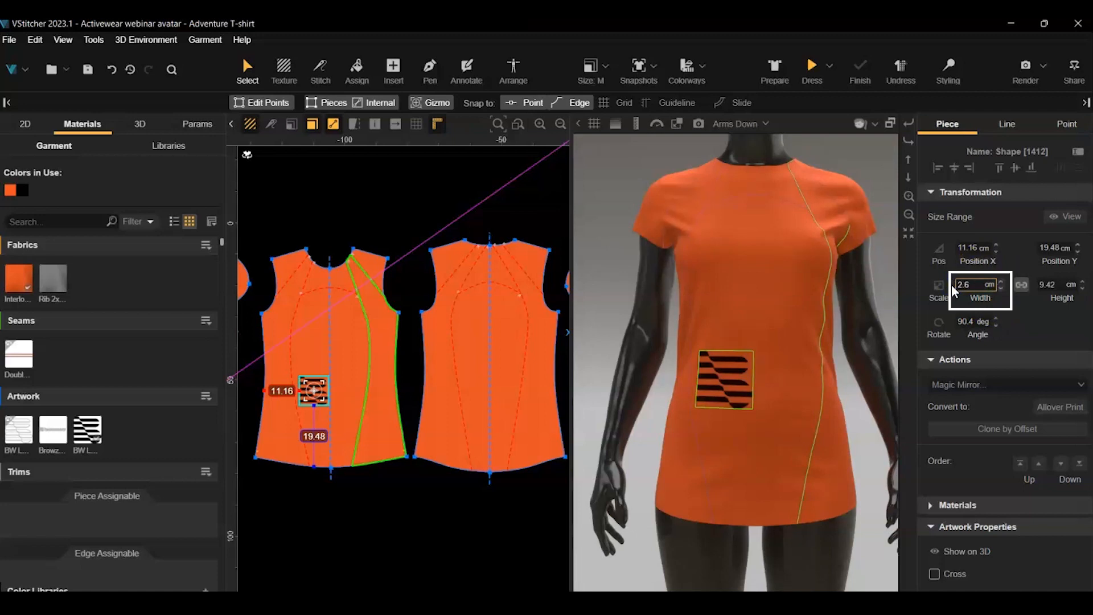
key("Return")
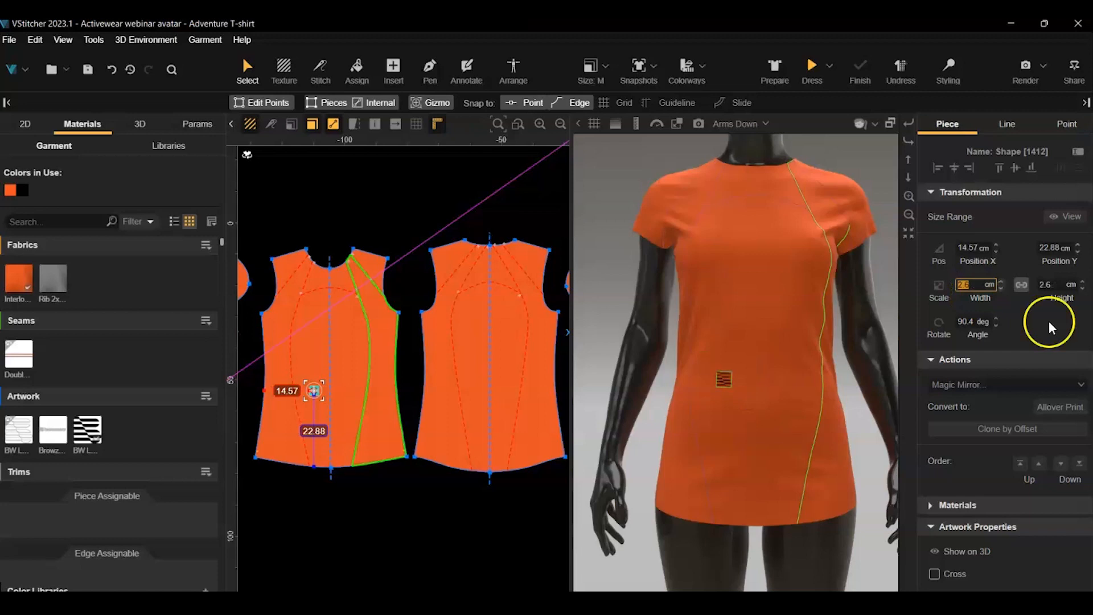
Convert the placed logo on the front center panel to an allover print and check the diagonal guideline's rotation angle
left_click(1061, 407)
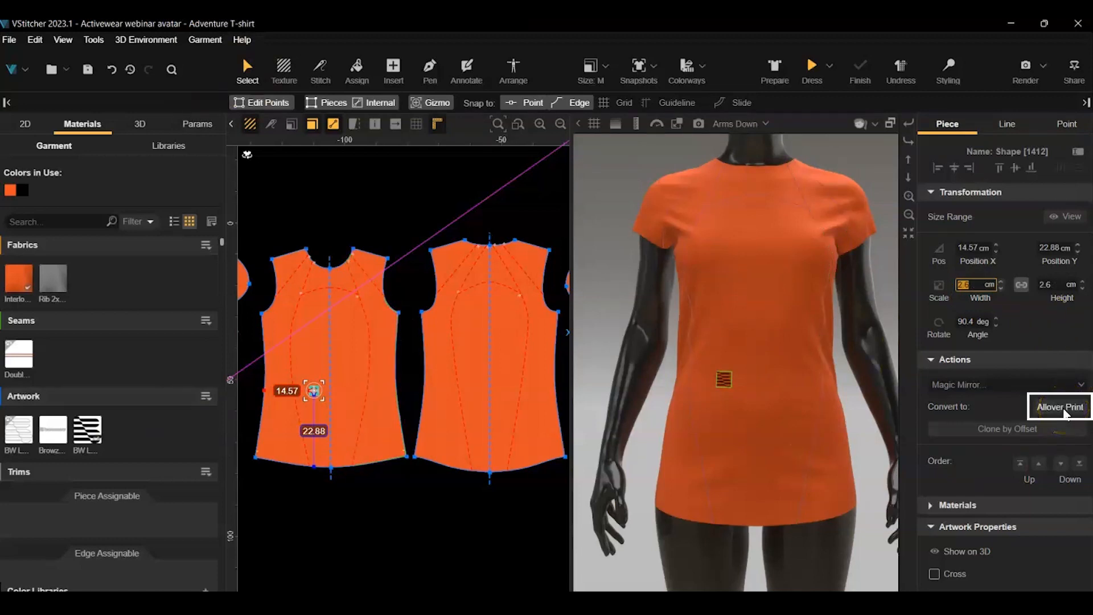
left_click(401, 265)
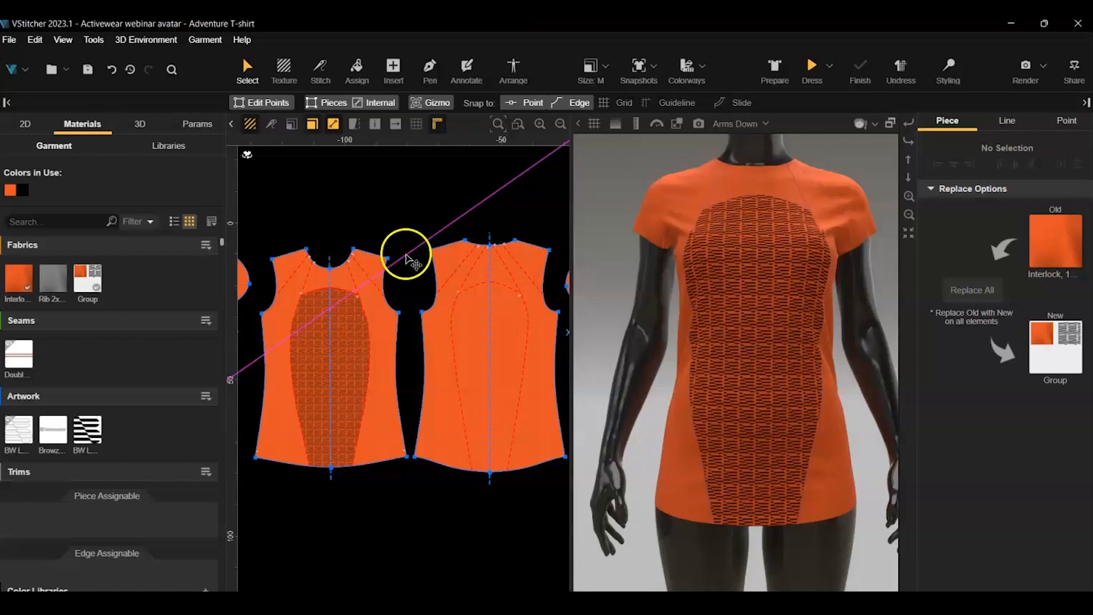
left_click(406, 257)
left_click(975, 206)
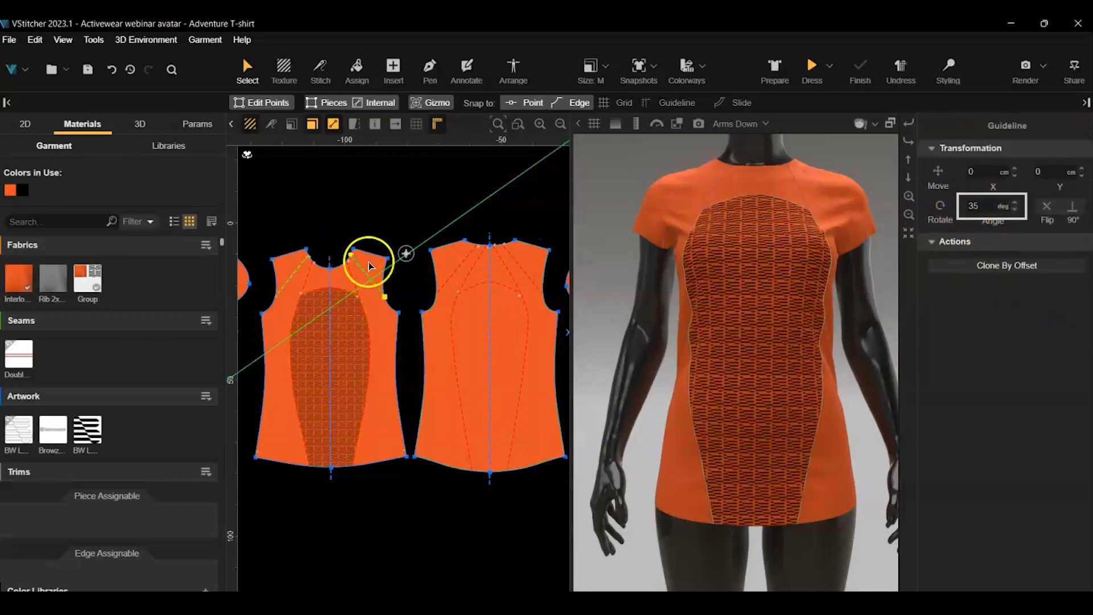
Rotate the allover logo print on the front center panel with the Texture tool to follow the diagonal guideline
left_click(283, 70)
left_click(312, 361)
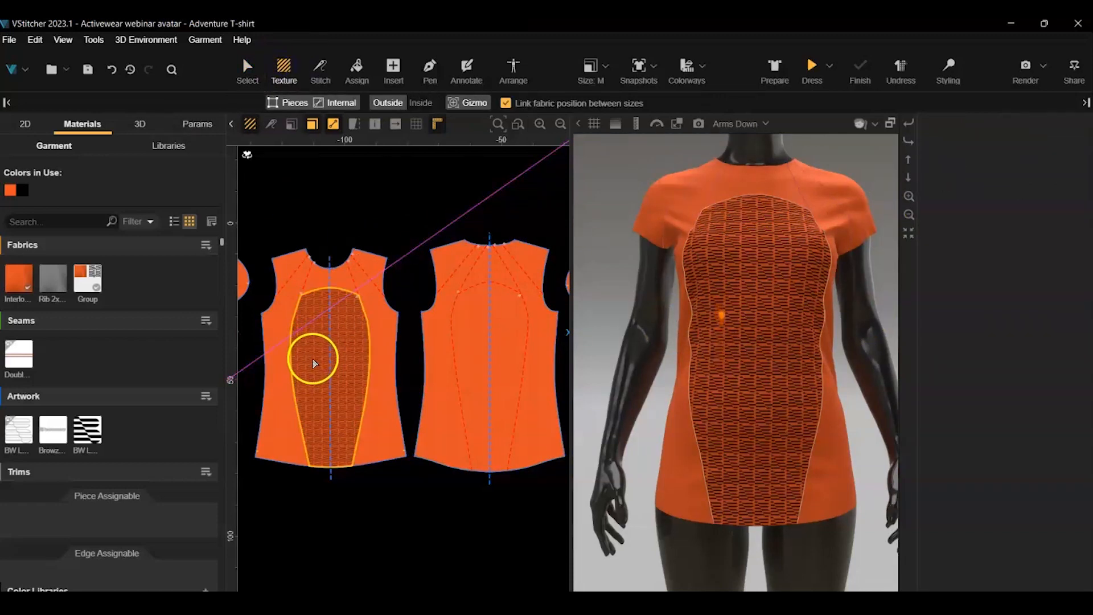
left_click(313, 360)
scroll(313, 358, "up", 2)
scroll(312, 356, "down", 1)
scroll(311, 357, "up", 1)
right_click_drag(339, 530, 379, 513)
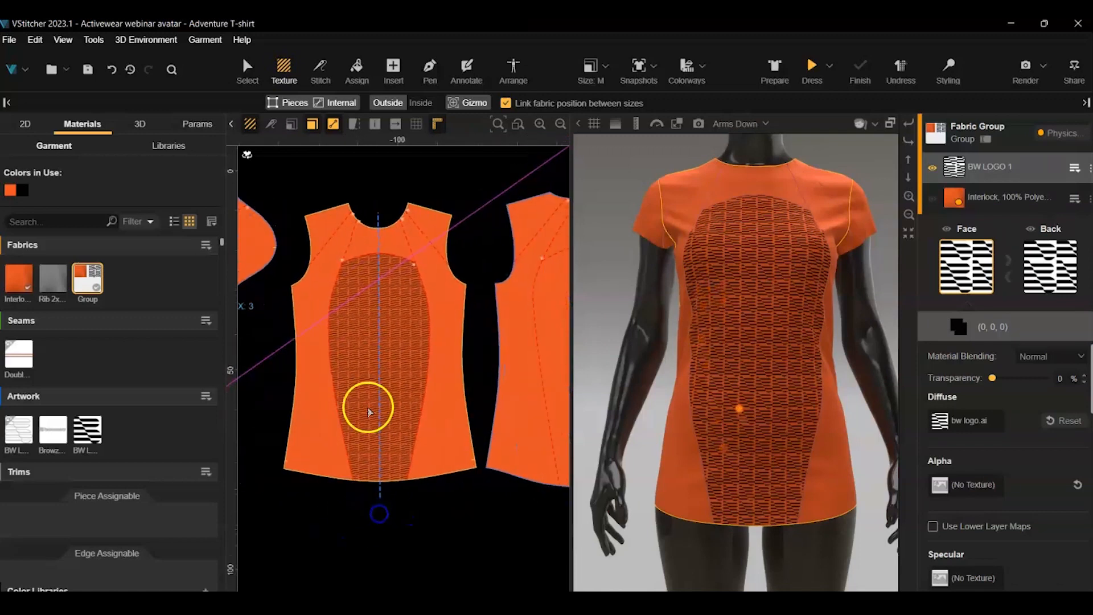
scroll(368, 408, "up", 1)
left_click(369, 311)
left_click(368, 298)
left_click_drag(369, 298, 359, 300)
scroll(366, 288, "up", 5)
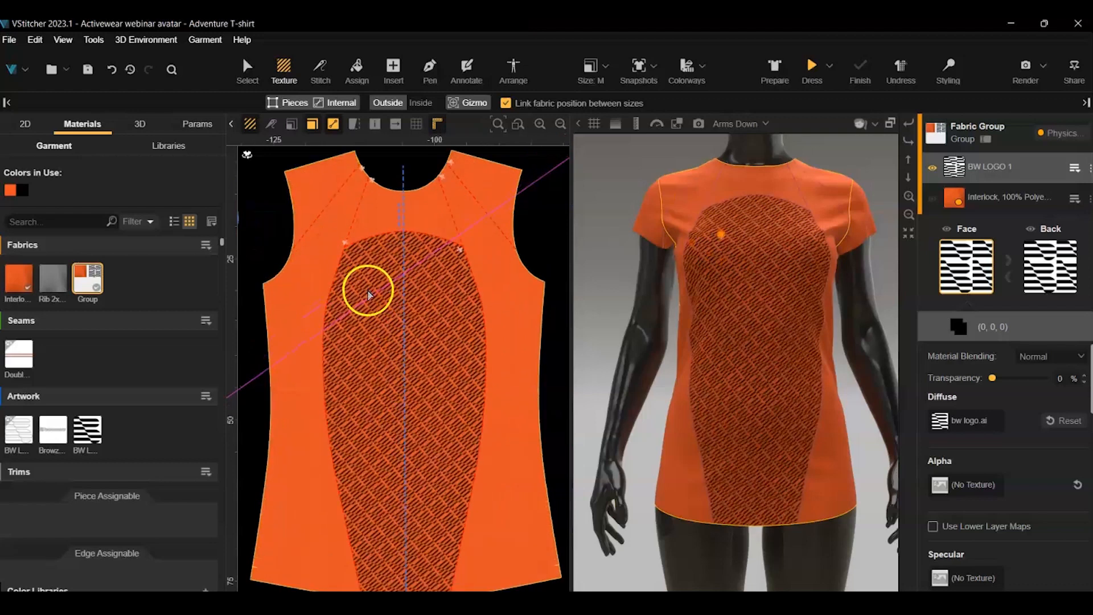
scroll(361, 296, "down", 4)
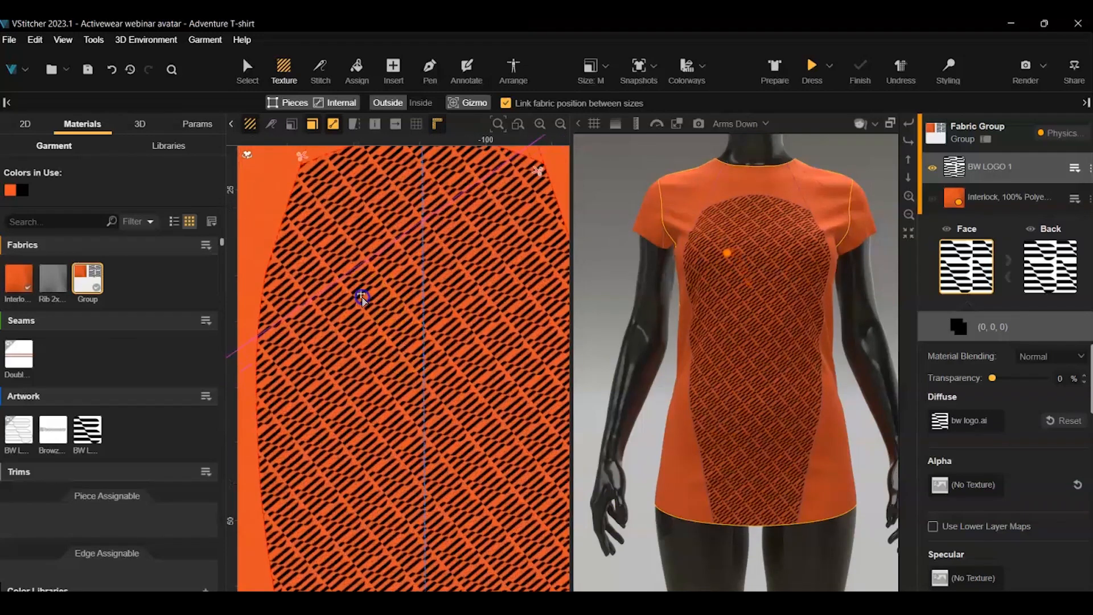
Fine-tune the rotated logo print's alignment against the diagonal guideline using the texture gizmo
left_click_drag(362, 285, 363, 285)
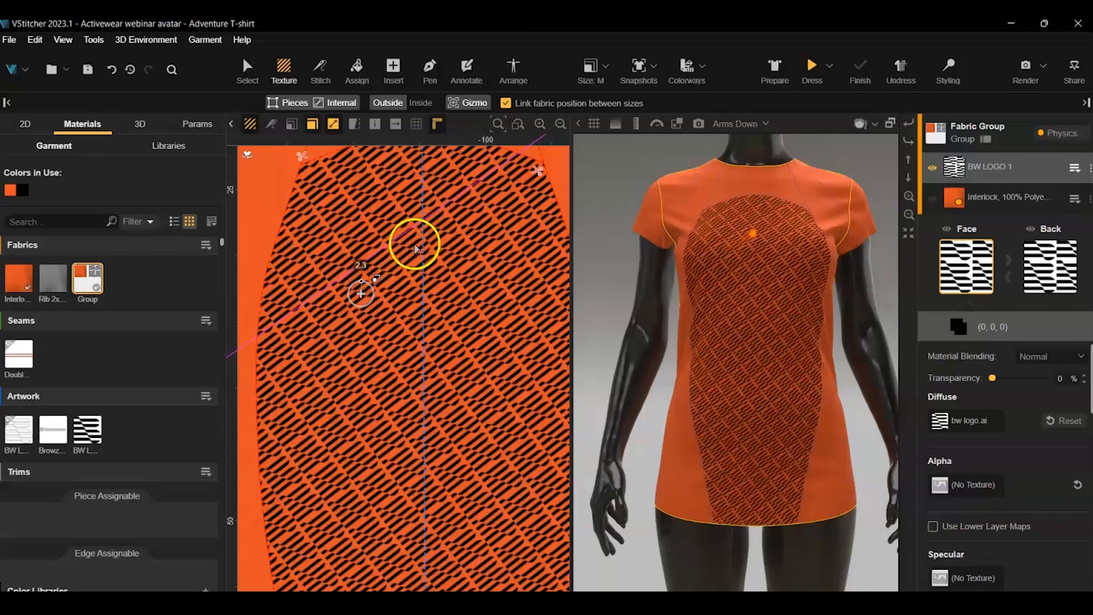
scroll(443, 433, "down", 5)
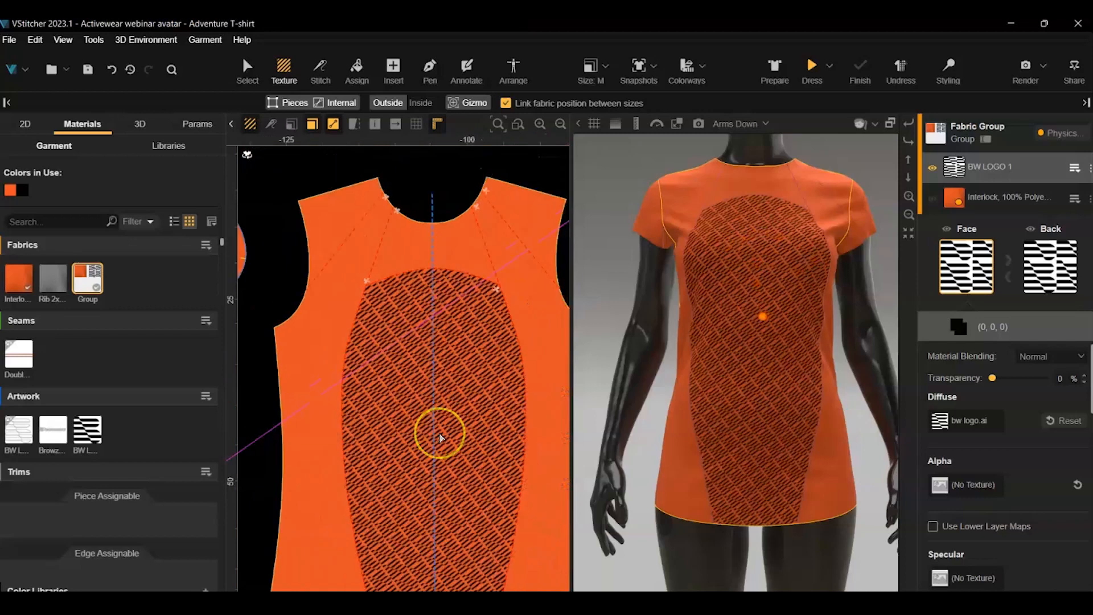
right_click_drag(291, 395, 254, 295)
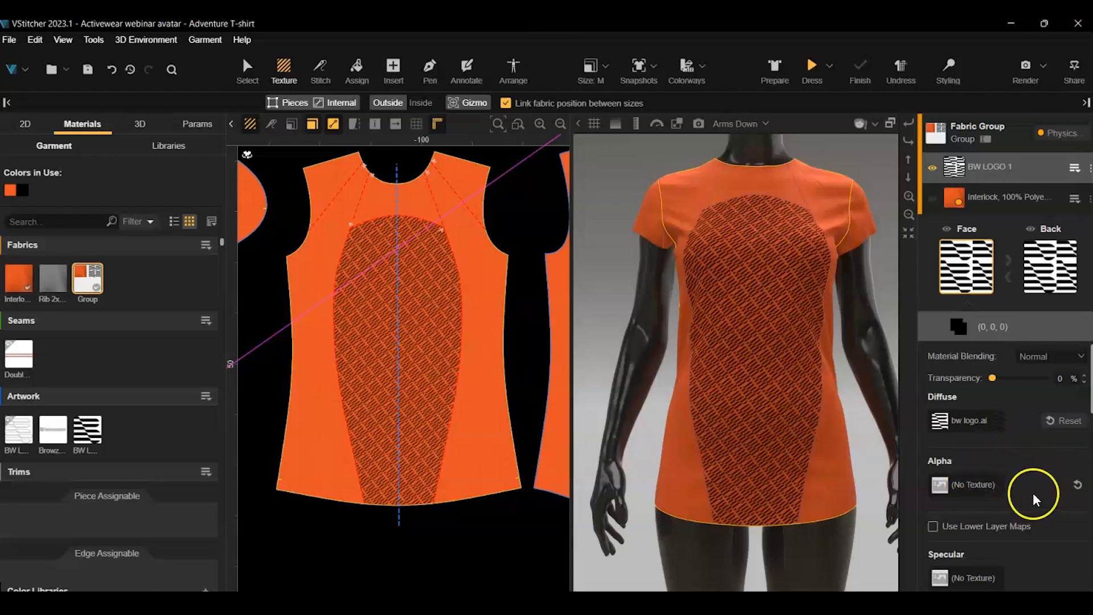
Recolor the BW LOGO 1 print layer to gray (128, 128, 128) and set its material blending to Overlay
left_click(958, 326)
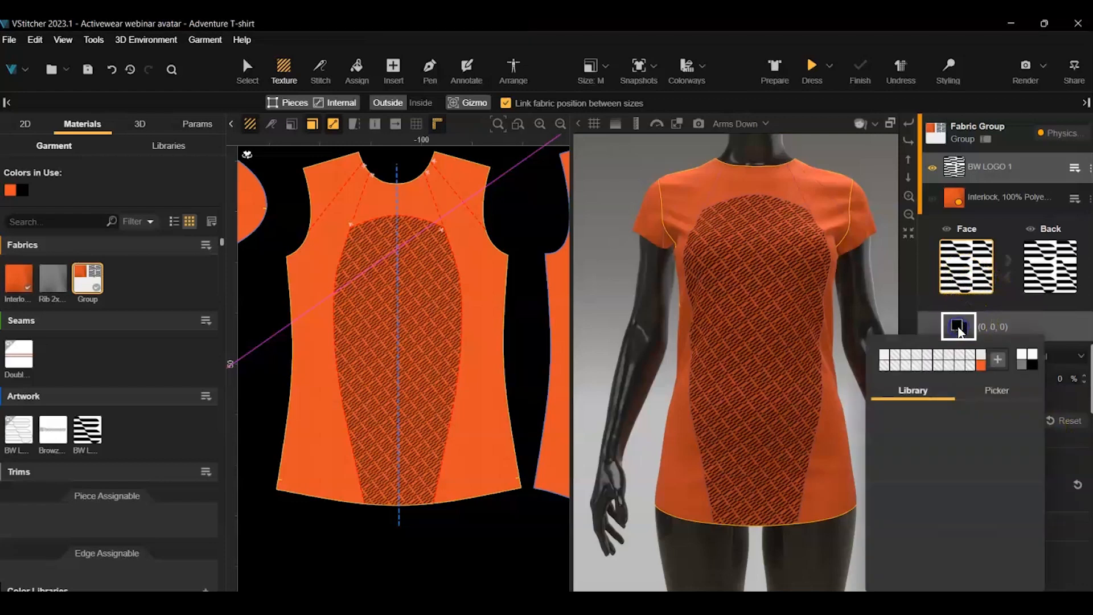
left_click(1021, 366)
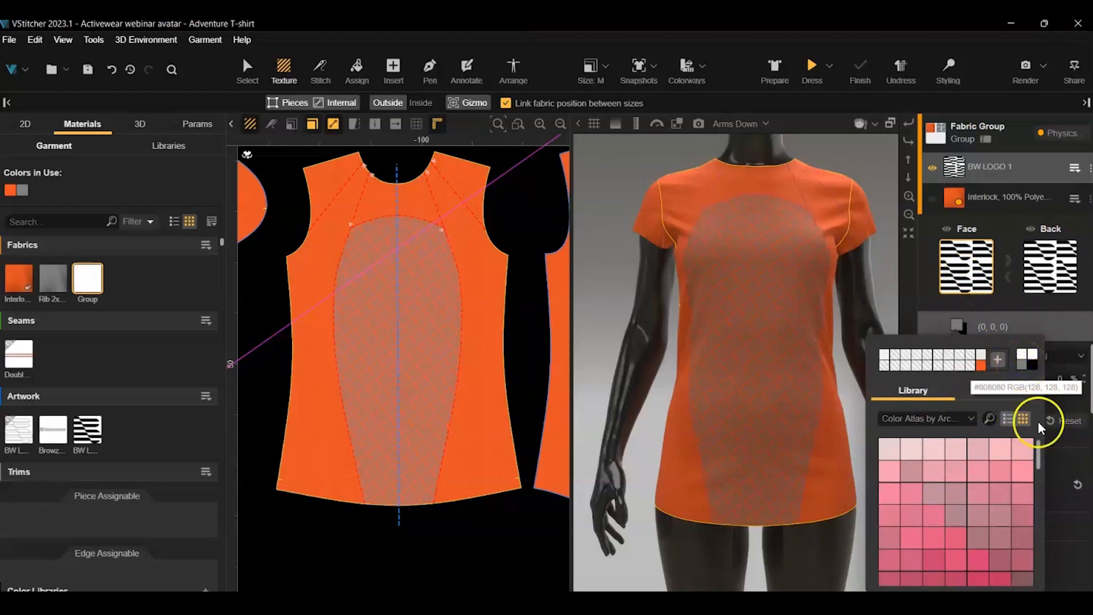
left_click(1057, 481)
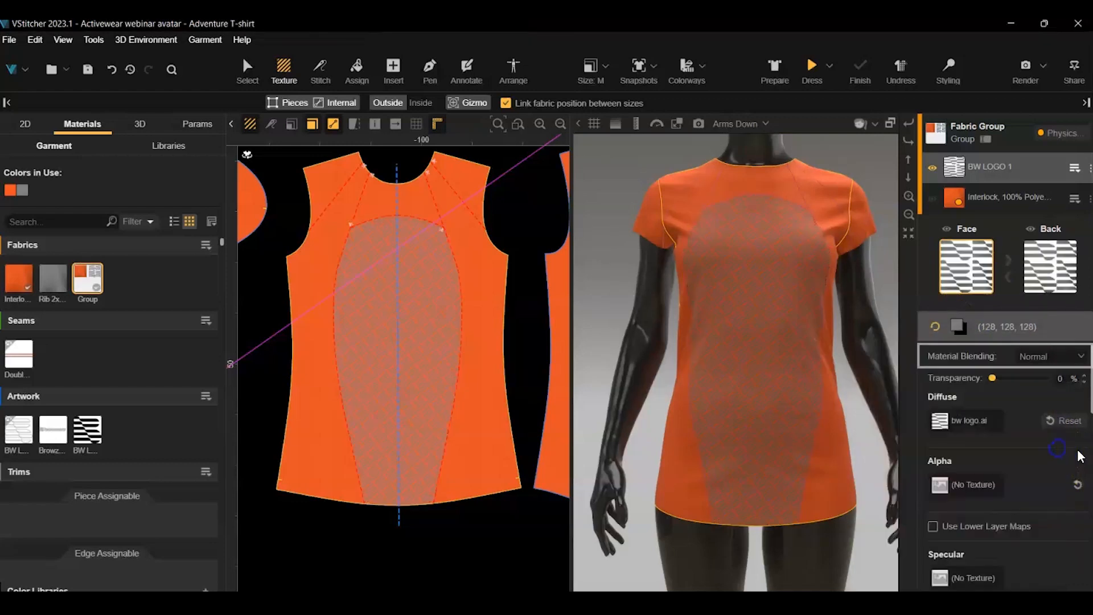
left_click(1071, 354)
left_click(1049, 389)
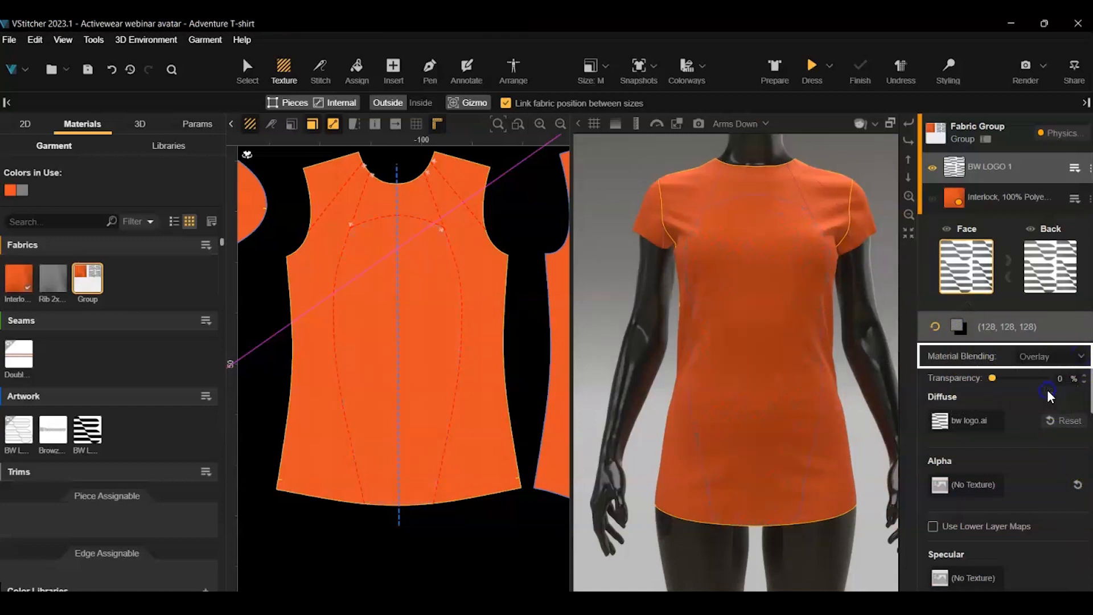
Set the BW LOGO 1 layer's specular intensity to 3.3 and its roughness intensity to 0.4
scroll(1035, 494, "down", 1)
scroll(1034, 492, "down", 5)
double_click(1048, 458)
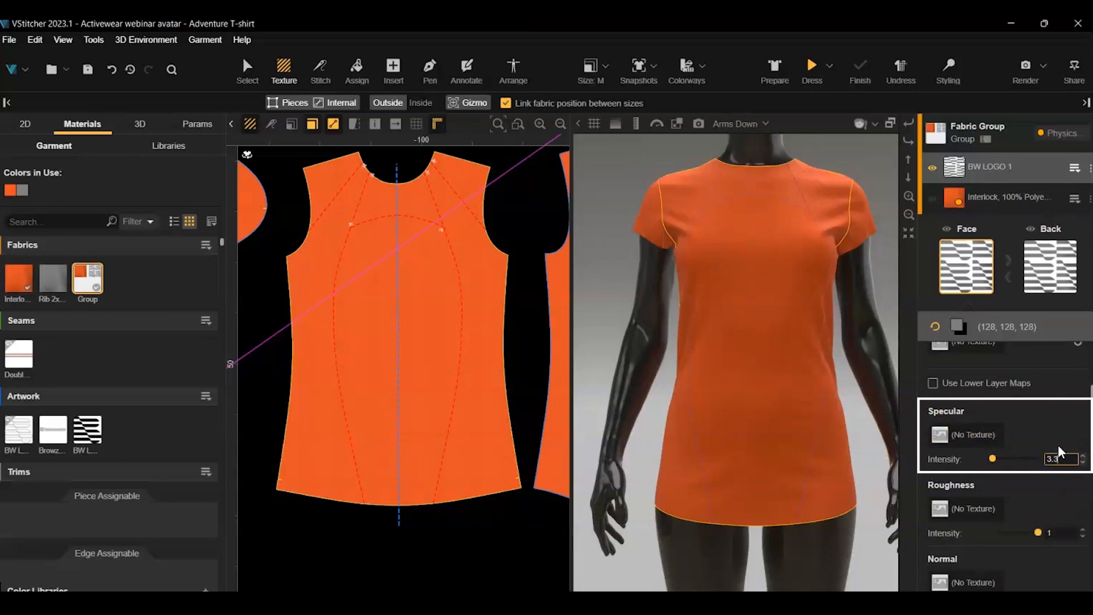
key("Return")
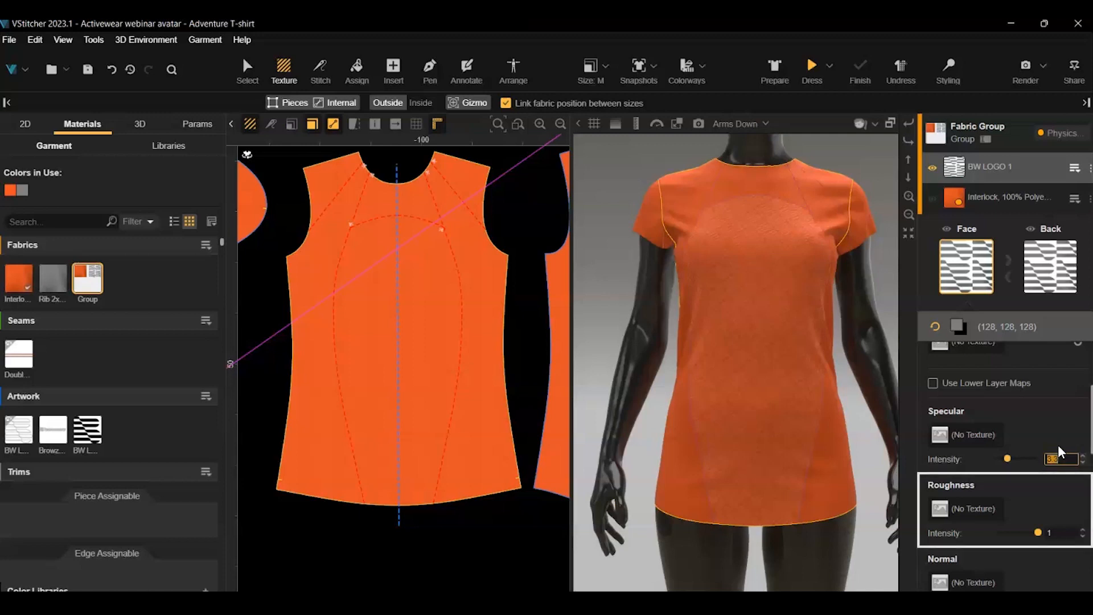
double_click(1057, 531)
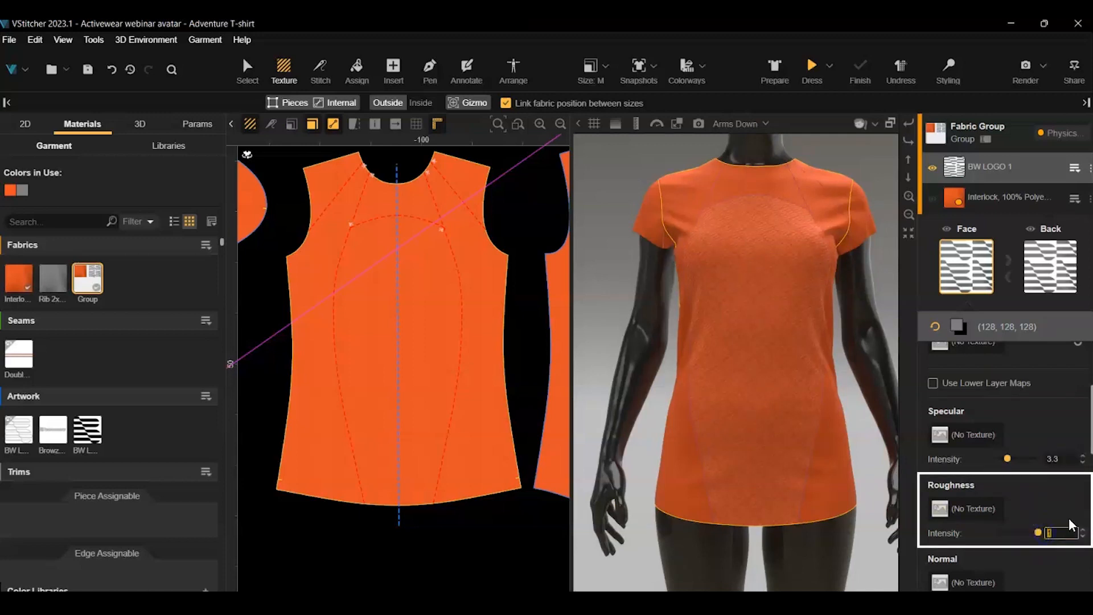
key("Return")
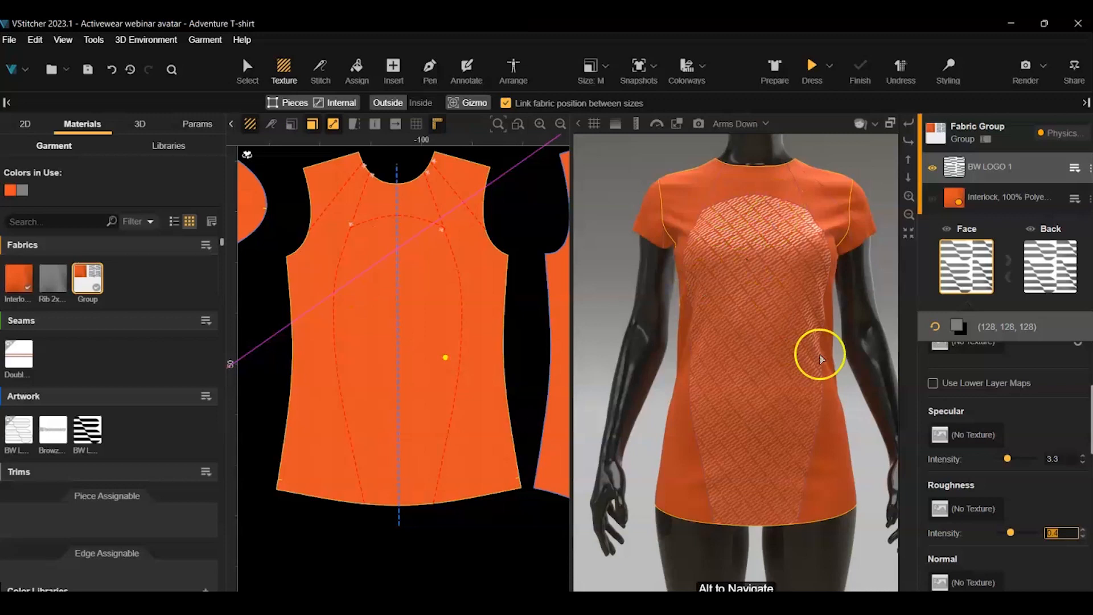
Set the BW LOGO 1 layer's transparency to 50% and inspect the print up close on the 3D garment
scroll(1030, 448, "up", 3)
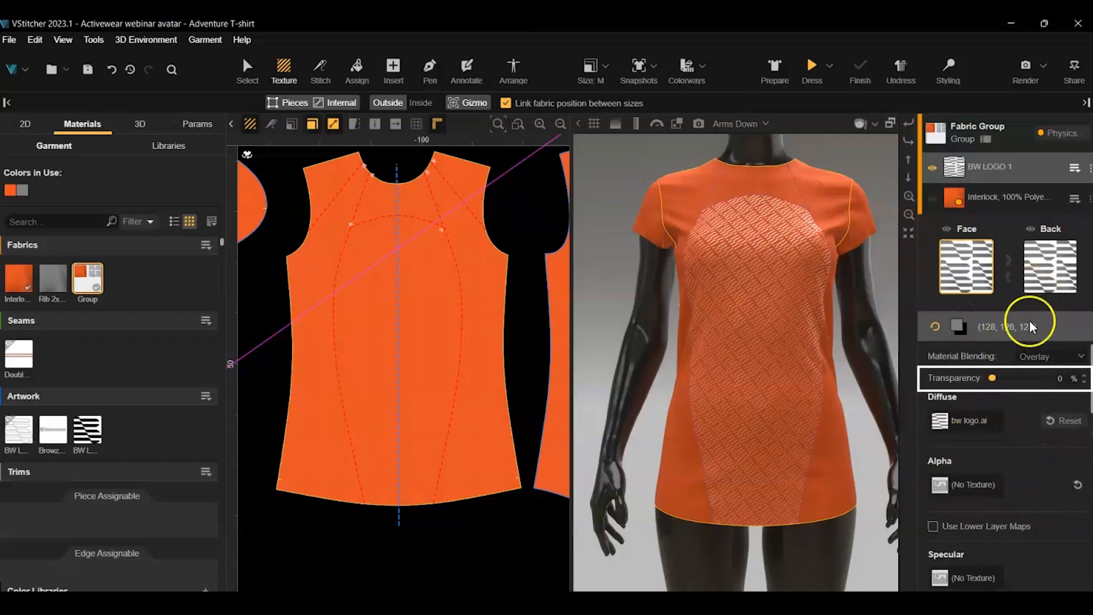
left_click_drag(992, 378, 1011, 379)
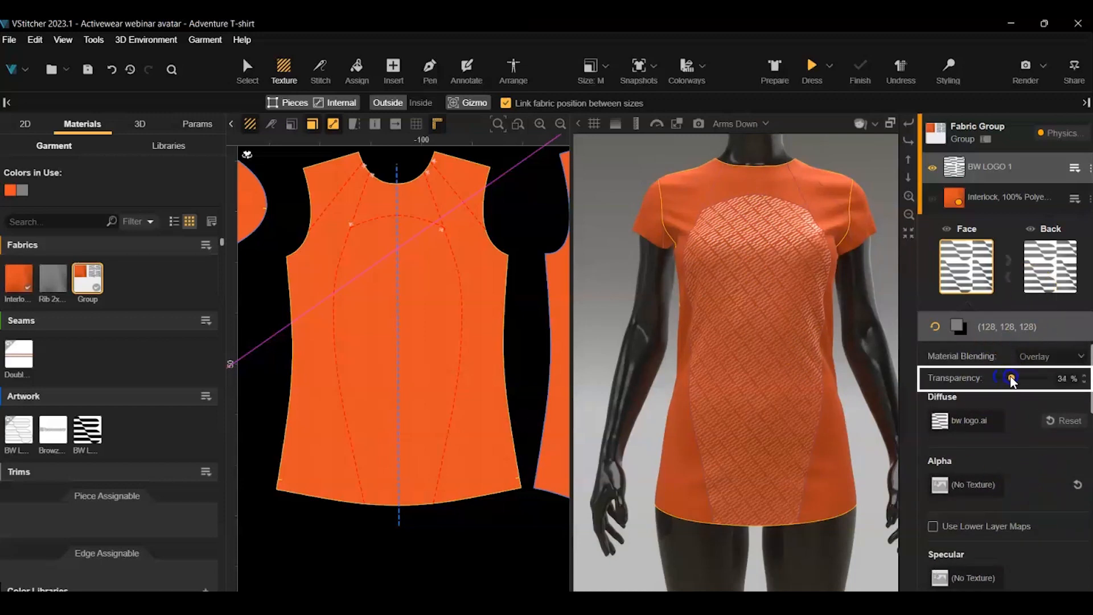
left_click(1017, 379)
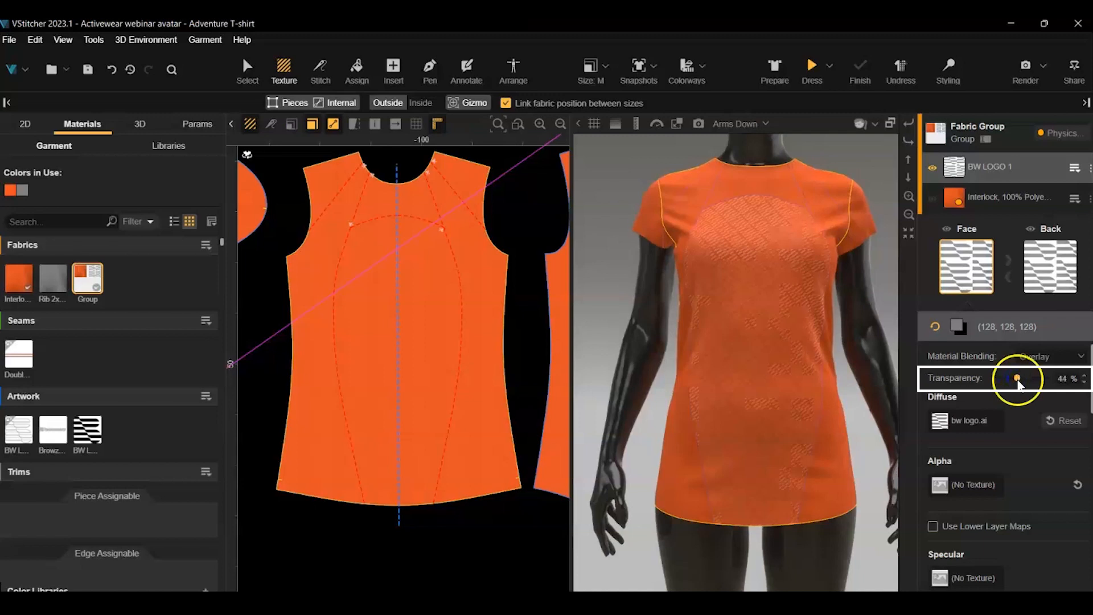
left_click_drag(1017, 380, 1020, 378)
scroll(886, 379, "up", 5)
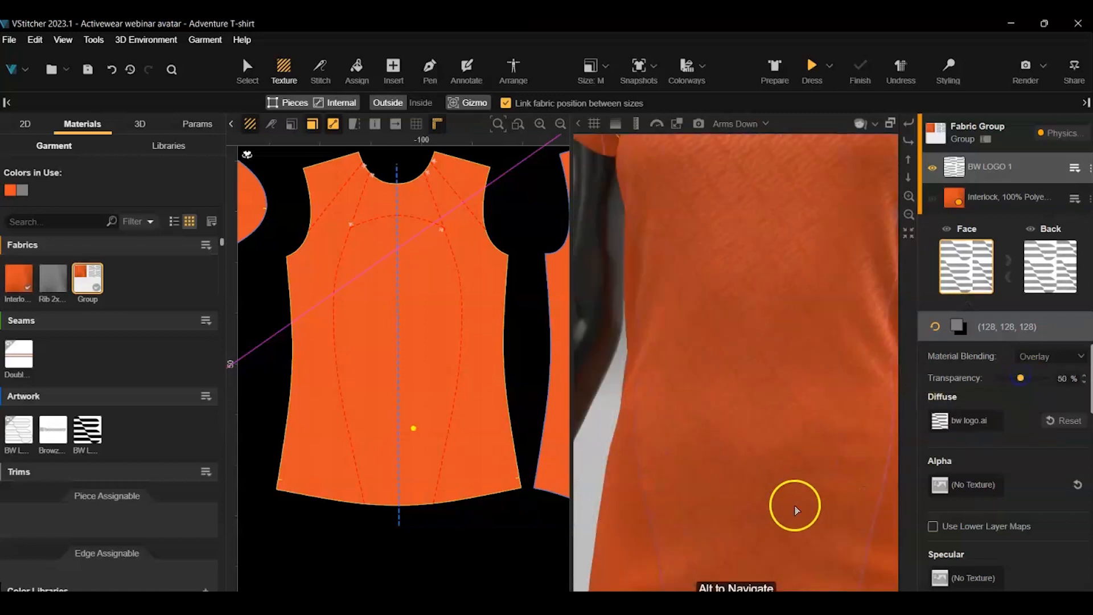
scroll(794, 507, "down", 5)
Duplicate the orange Interlock fabric in the garment's materials
left_click(241, 461)
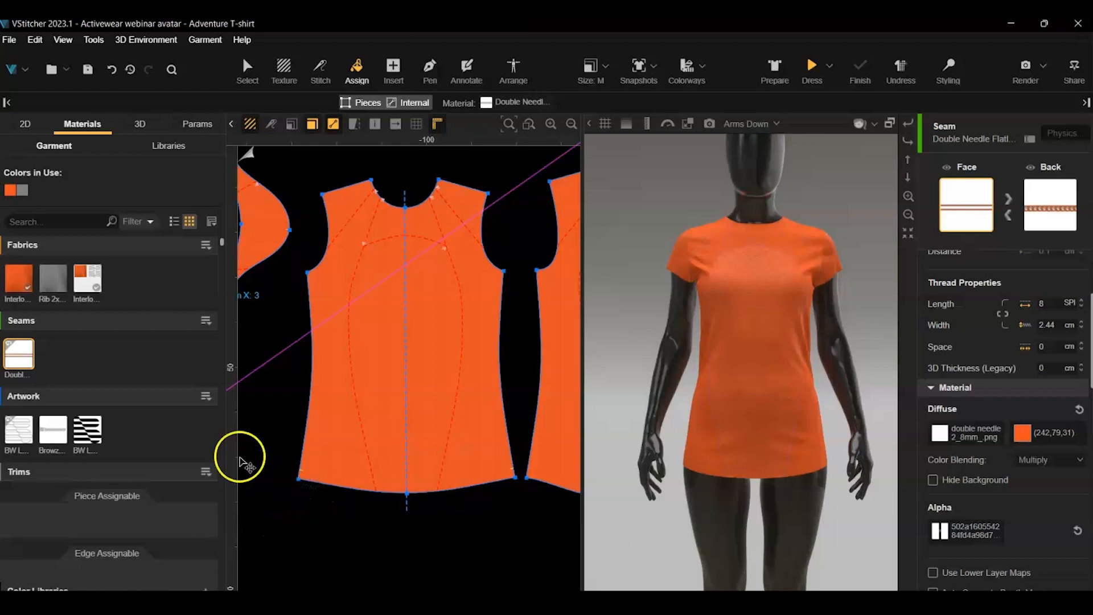
right_click(17, 295)
left_click(39, 324)
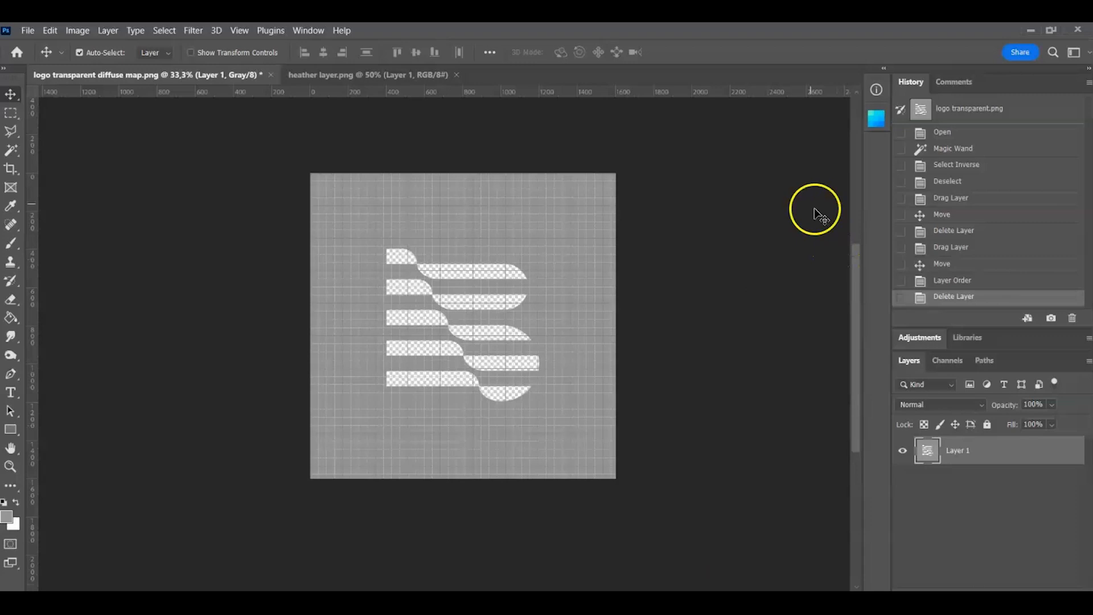
In Photoshop, copy the layer from heather layer.png into logo transparent diffuse map.png and place it beneath Layer 1
left_click(397, 74)
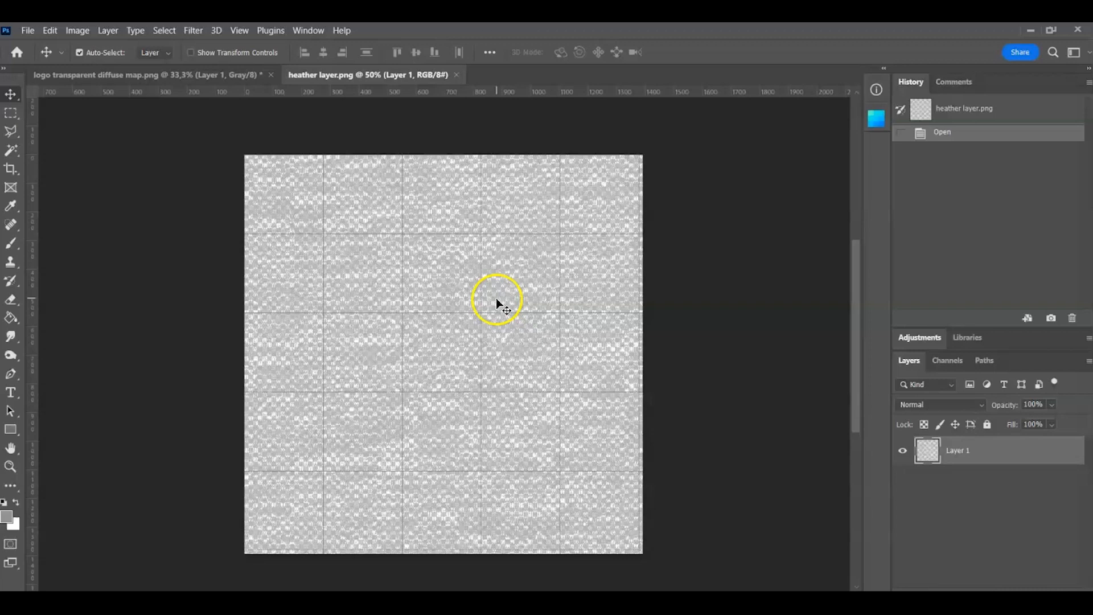
left_click_drag(432, 339, 175, 82)
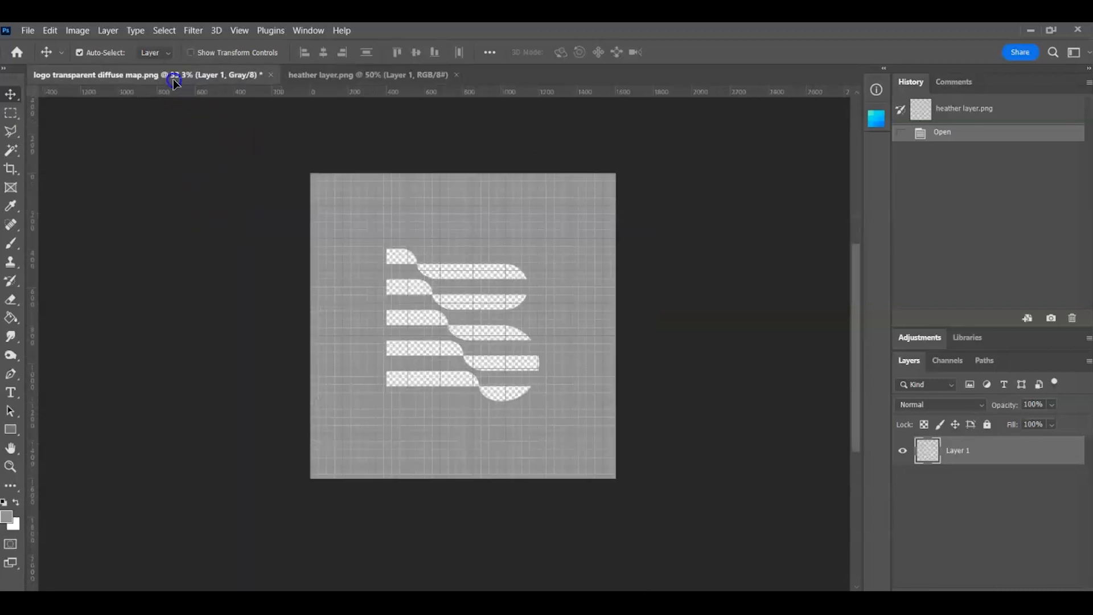
left_click_drag(416, 313, 440, 303)
left_click_drag(984, 447, 983, 515)
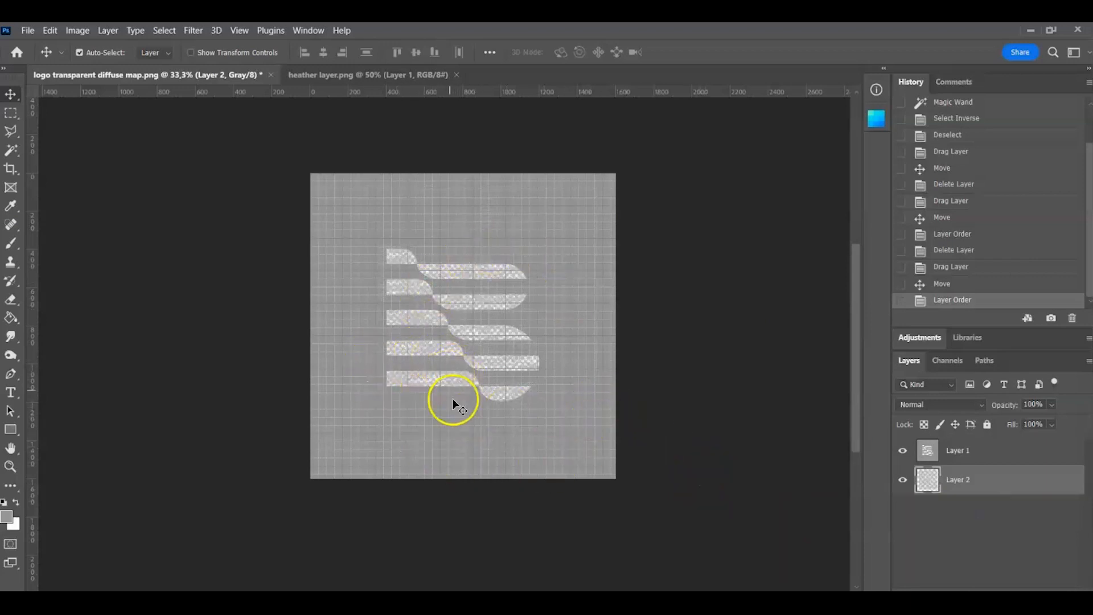
Merge the logo layer with the heather layer and save logo transparent diffuse map.png
scroll(453, 408, "up", 1)
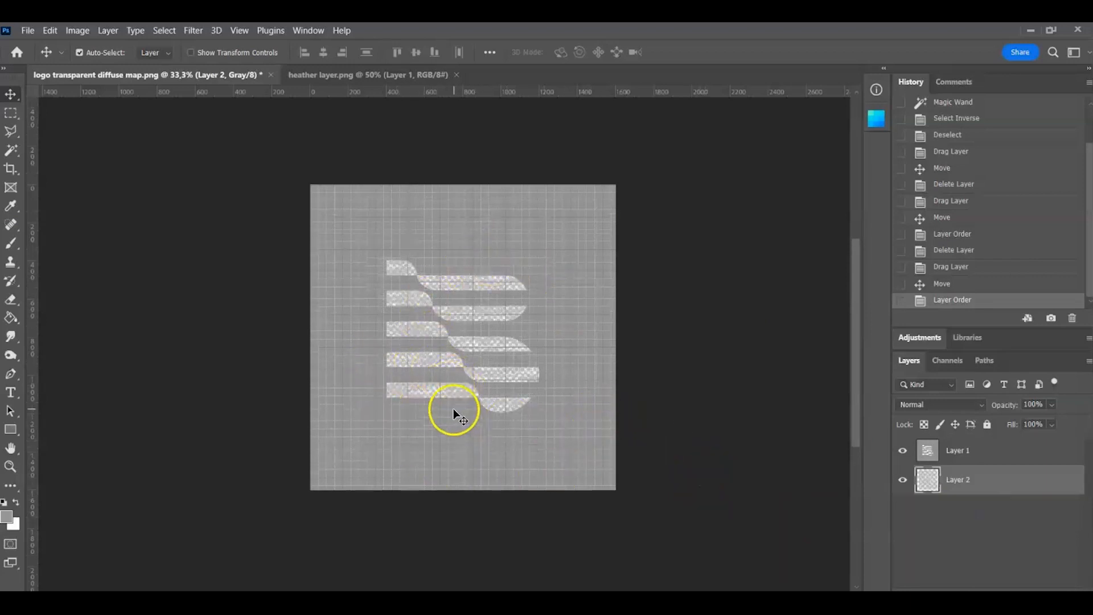
left_click(998, 457, "shift")
right_click(986, 452)
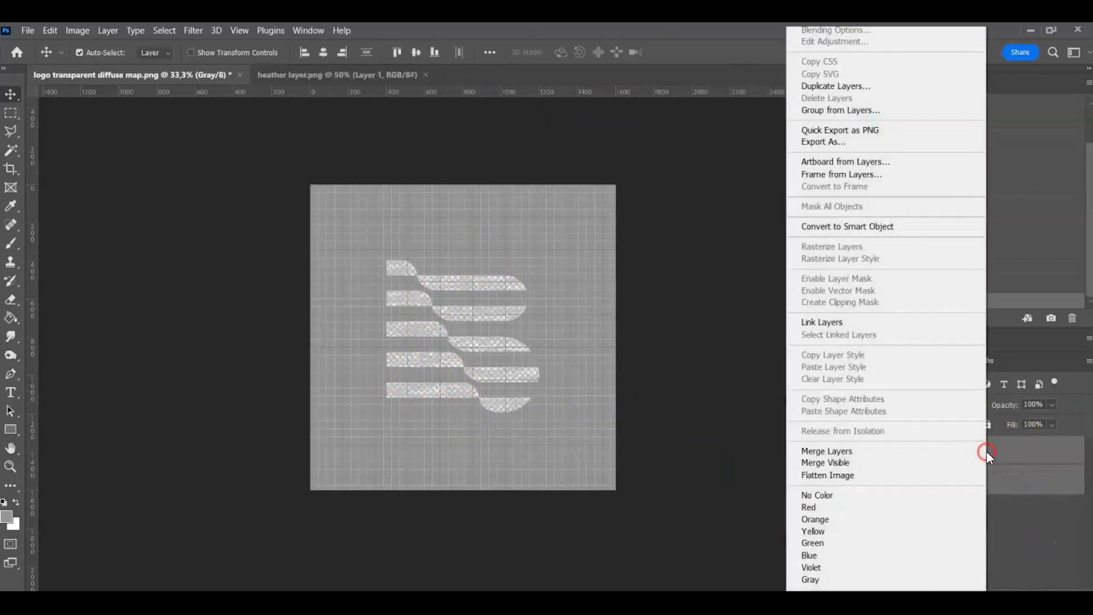
left_click(873, 452)
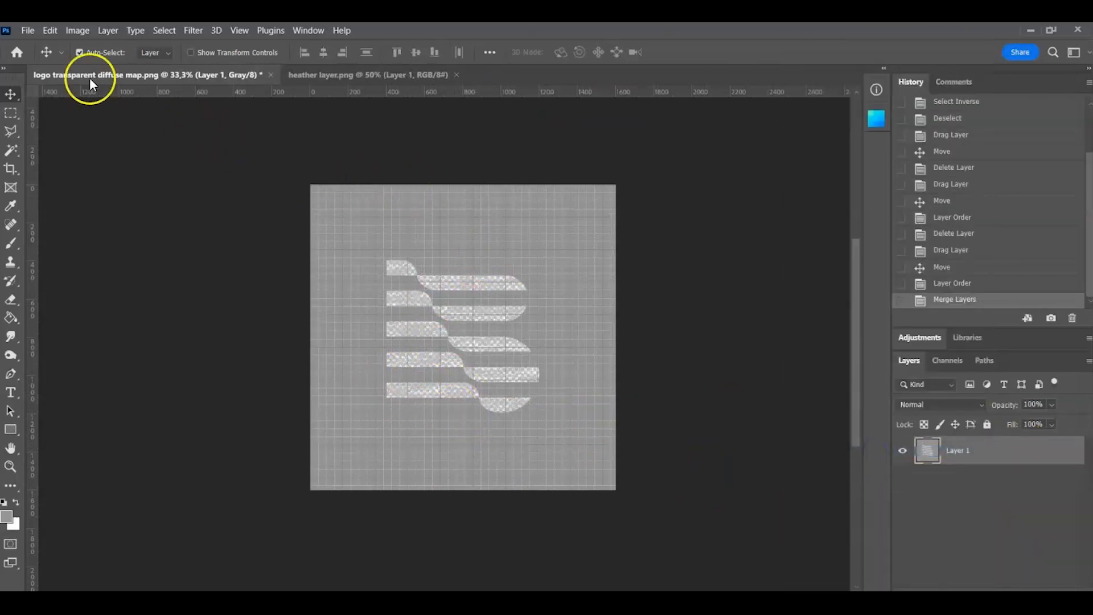
left_click(27, 32)
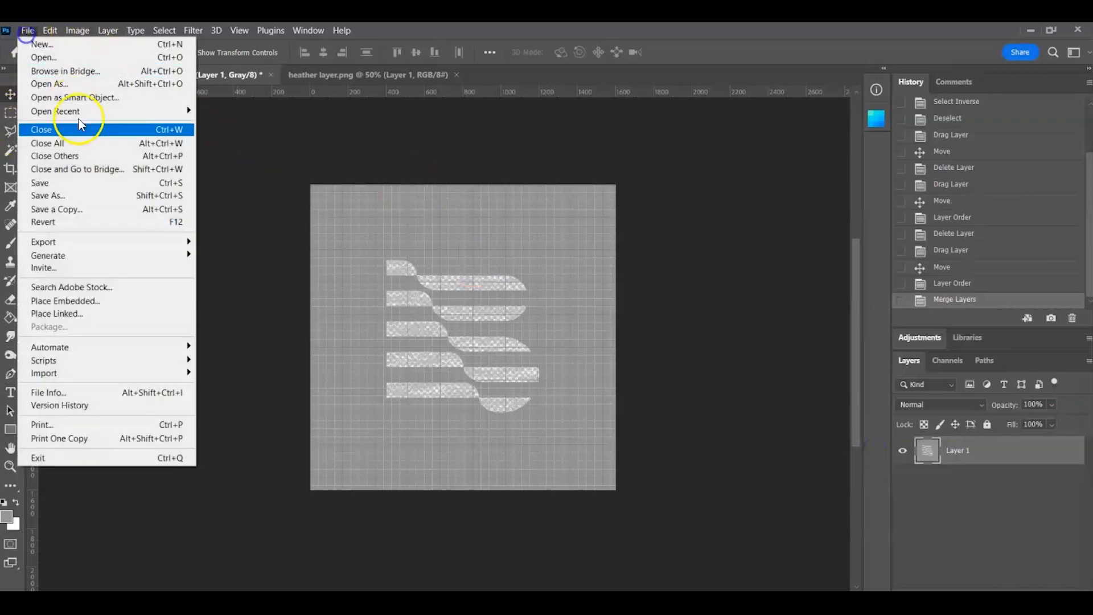
left_click(72, 184)
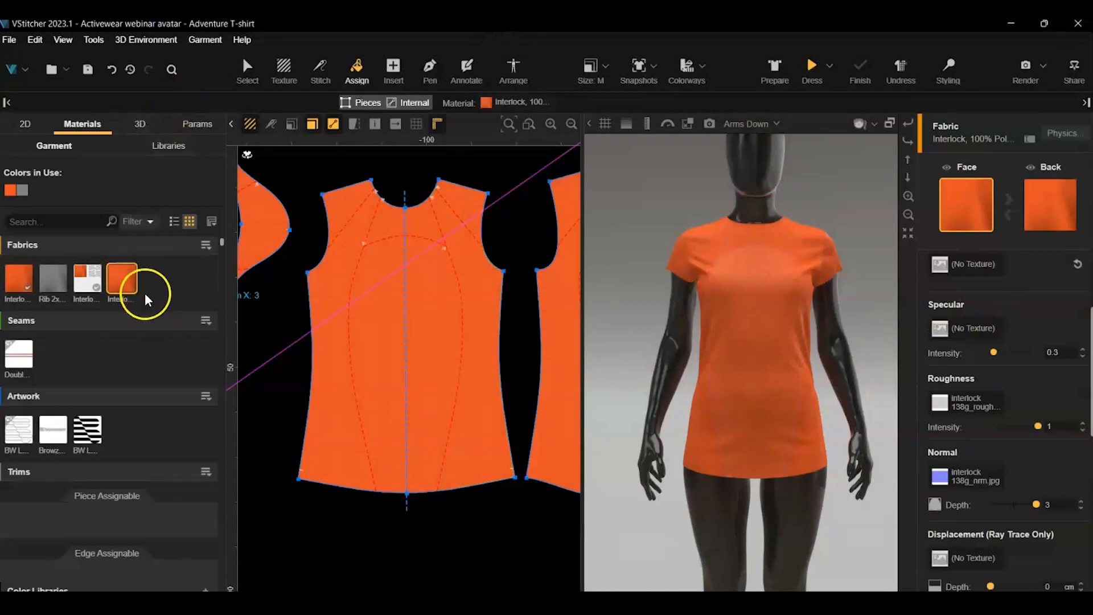
In VStitcher, assign the duplicated Interlock fabric to the front center panel and replace its diffuse image with logo transparent diffuse map
mouse_move(145, 293)
left_mouse_down()
mouse_move(115, 281)
mouse_move(336, 220)
left_mouse_up()
scroll(1000, 342, "up", 3)
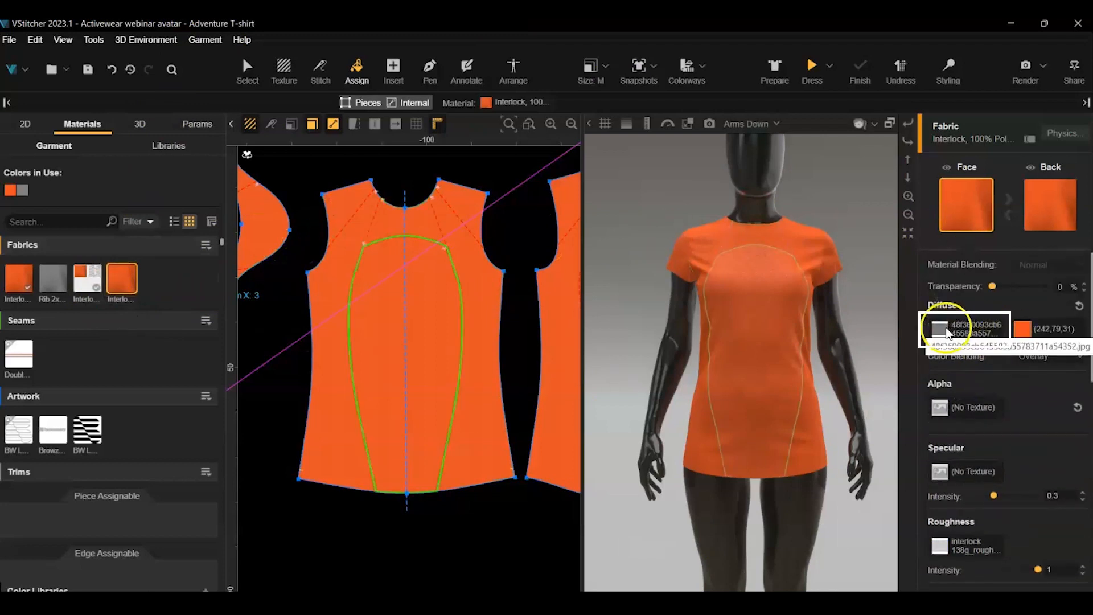
left_click(945, 331)
left_click(990, 301)
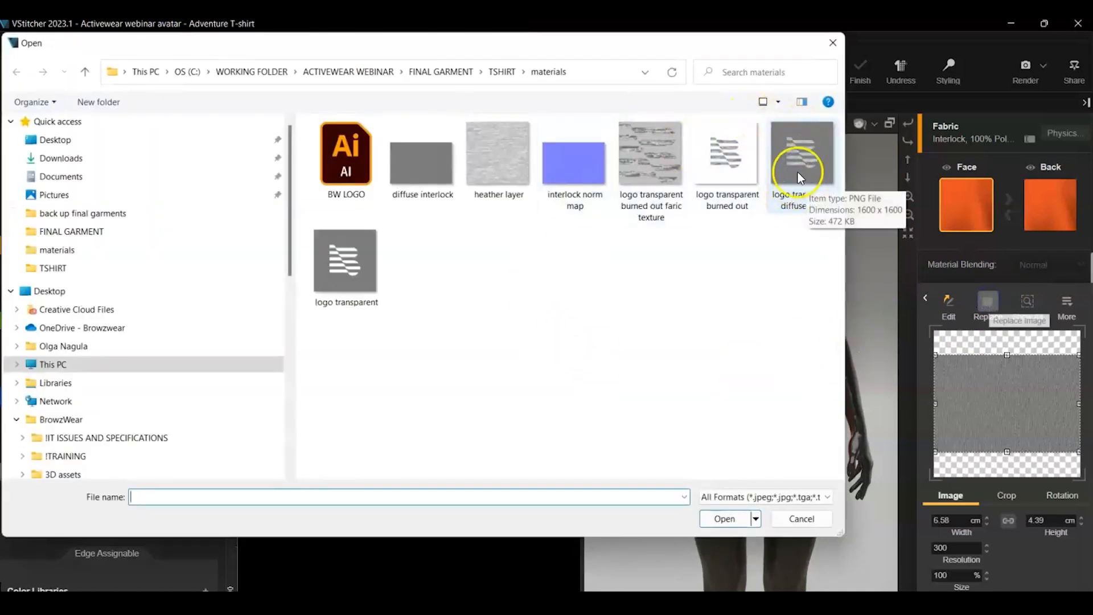
left_click(800, 178)
left_click(736, 520)
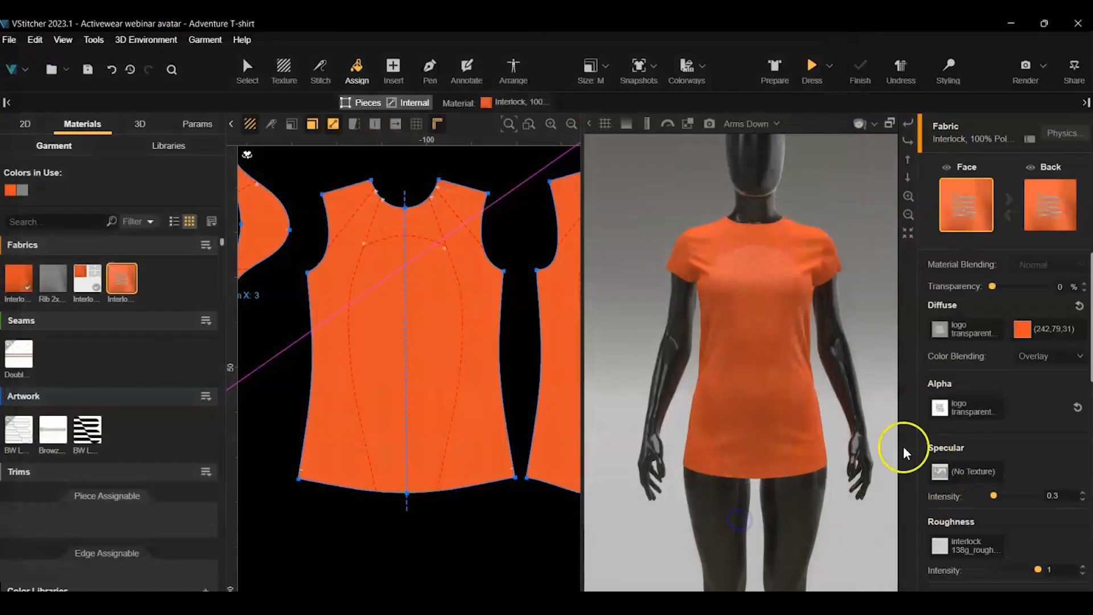
Assign the duplicated logo Interlock fabric to the front's left side panel and crop its diffuse image tightly around the logo
mouse_move(129, 285)
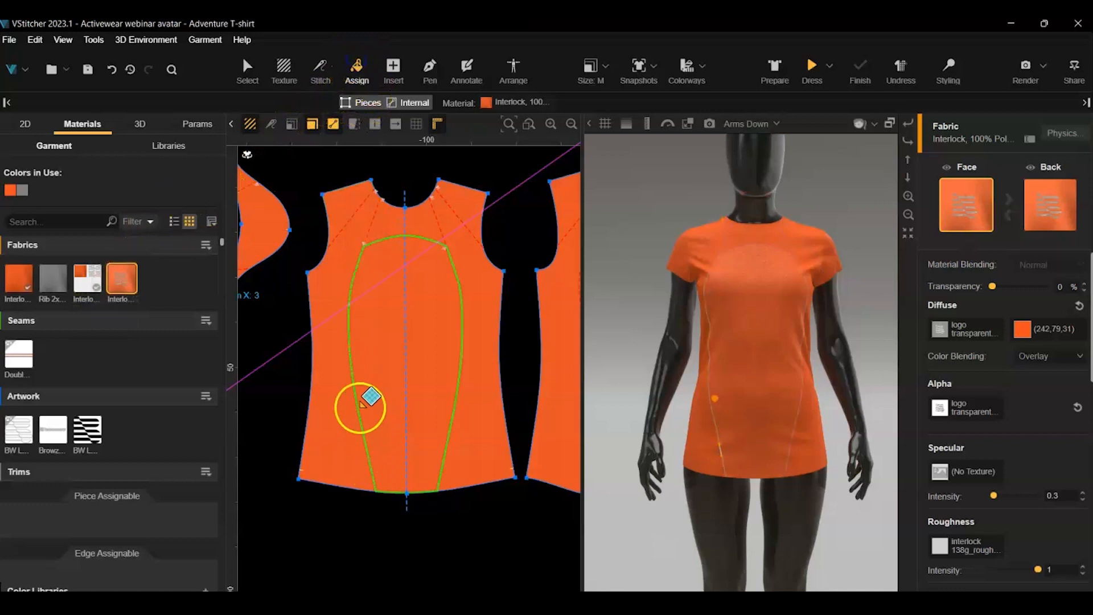
left_click(337, 419)
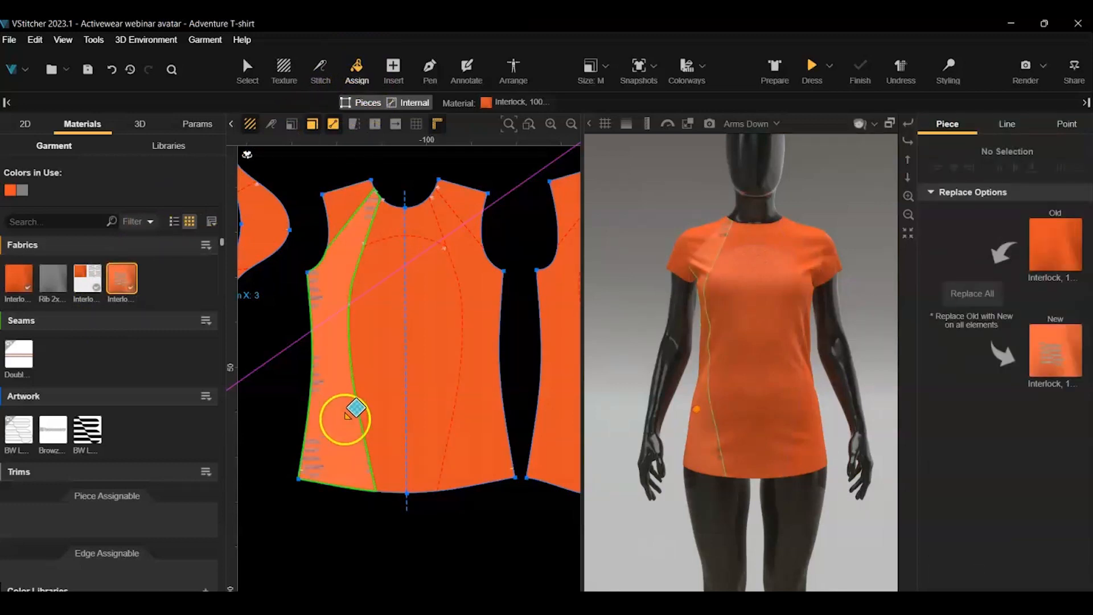
left_click(121, 278)
left_click(948, 330)
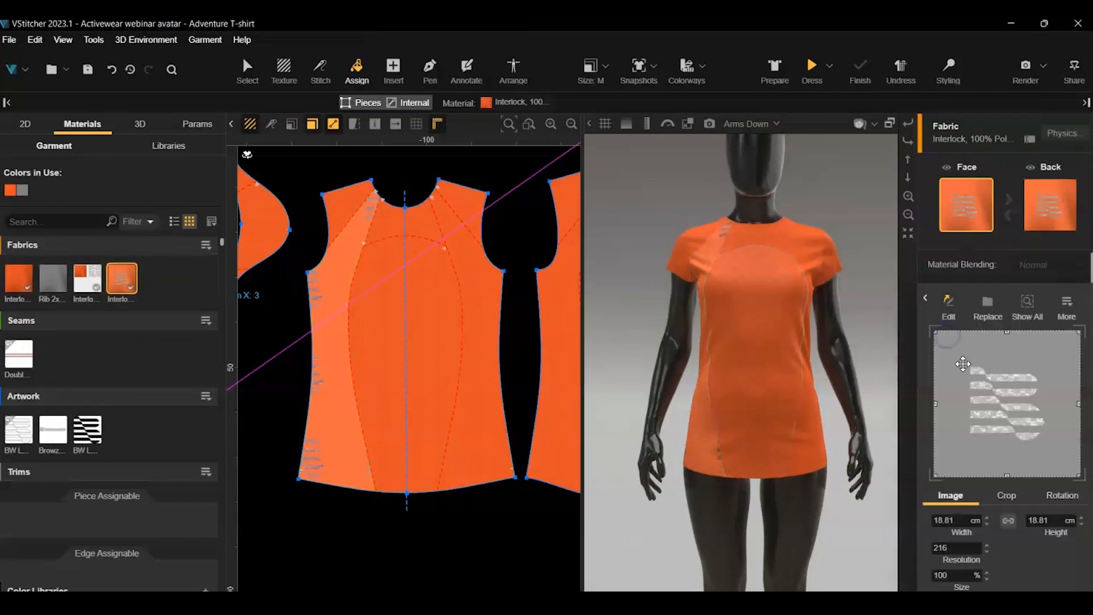
left_click_drag(1006, 474, 1006, 442)
left_click_drag(1007, 332, 1007, 366)
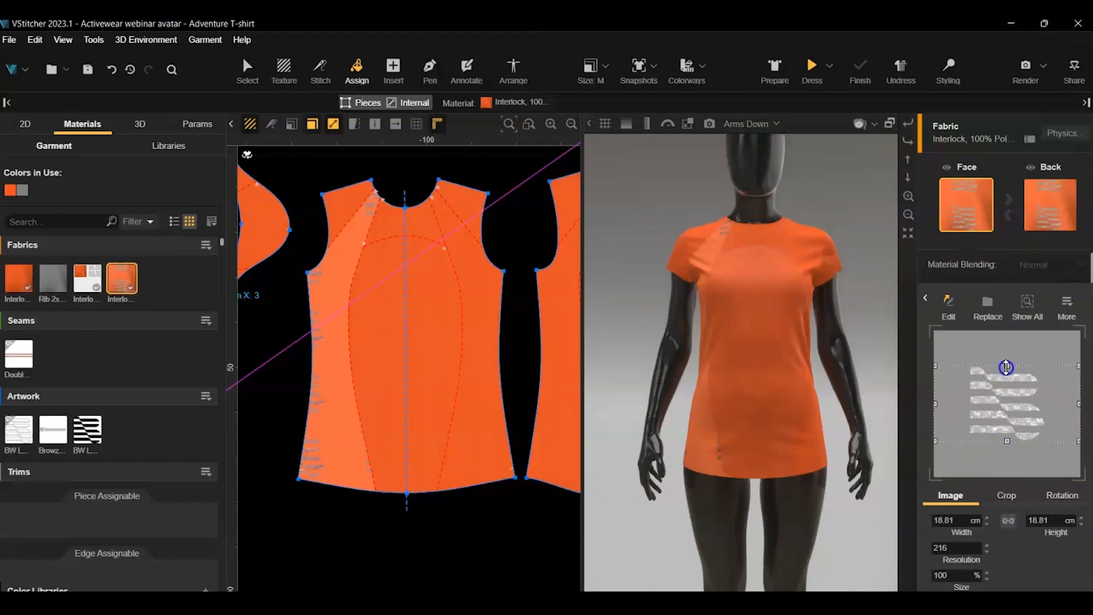
left_click_drag(936, 404, 969, 400)
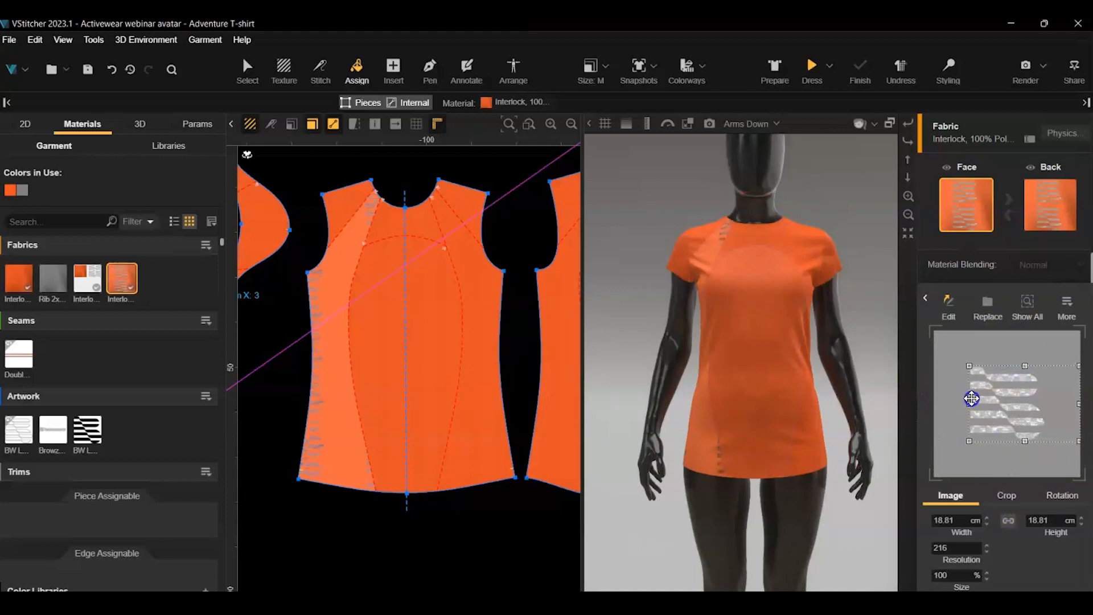
left_click_drag(1079, 403, 1037, 390)
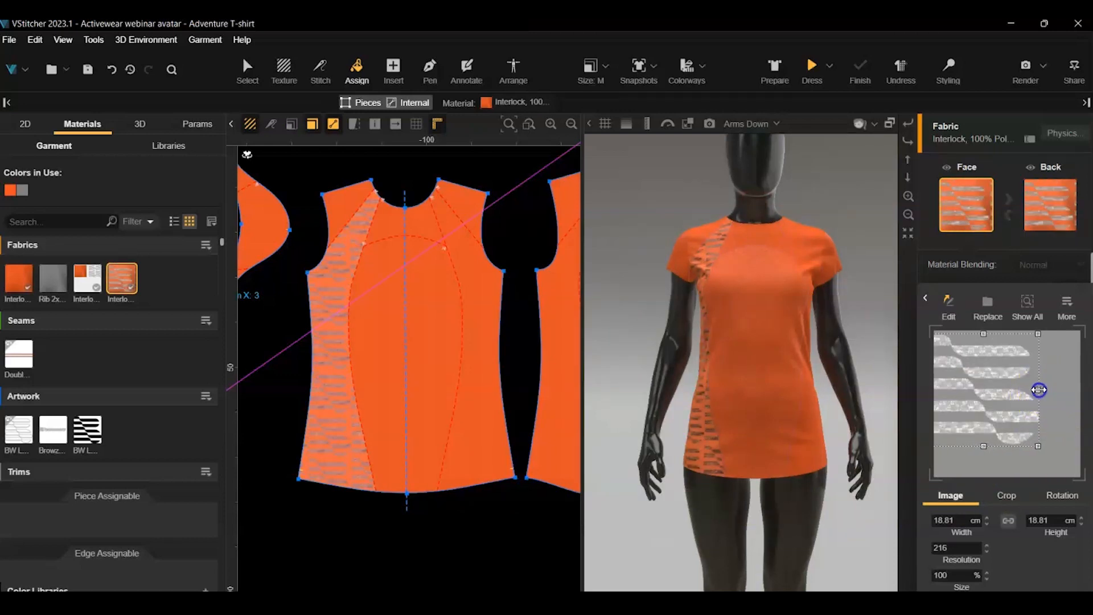
left_click_drag(983, 446, 983, 444)
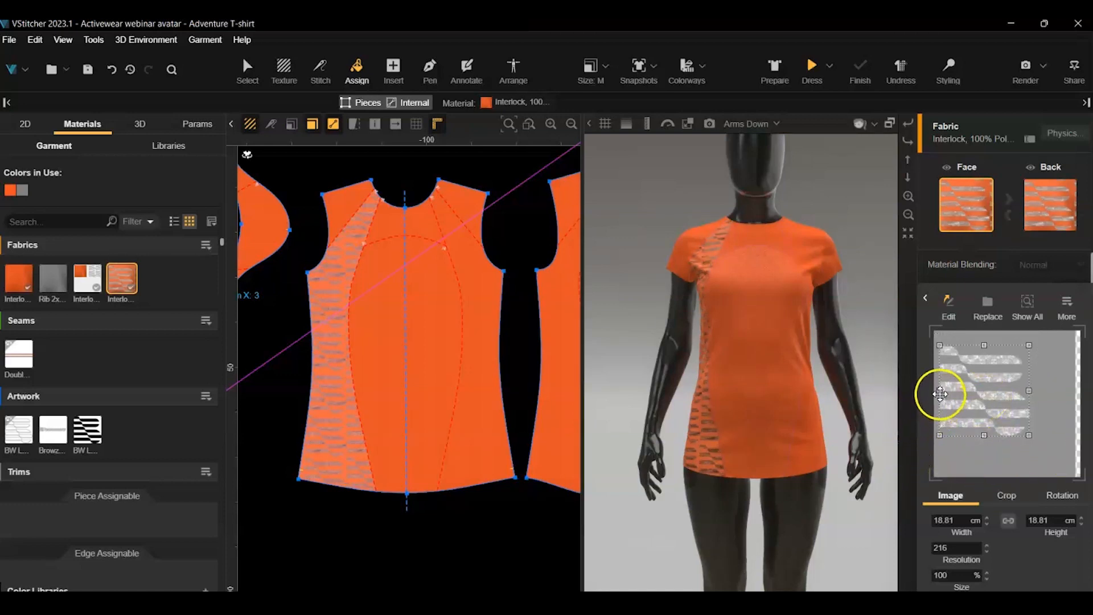
left_click_drag(940, 390, 942, 390)
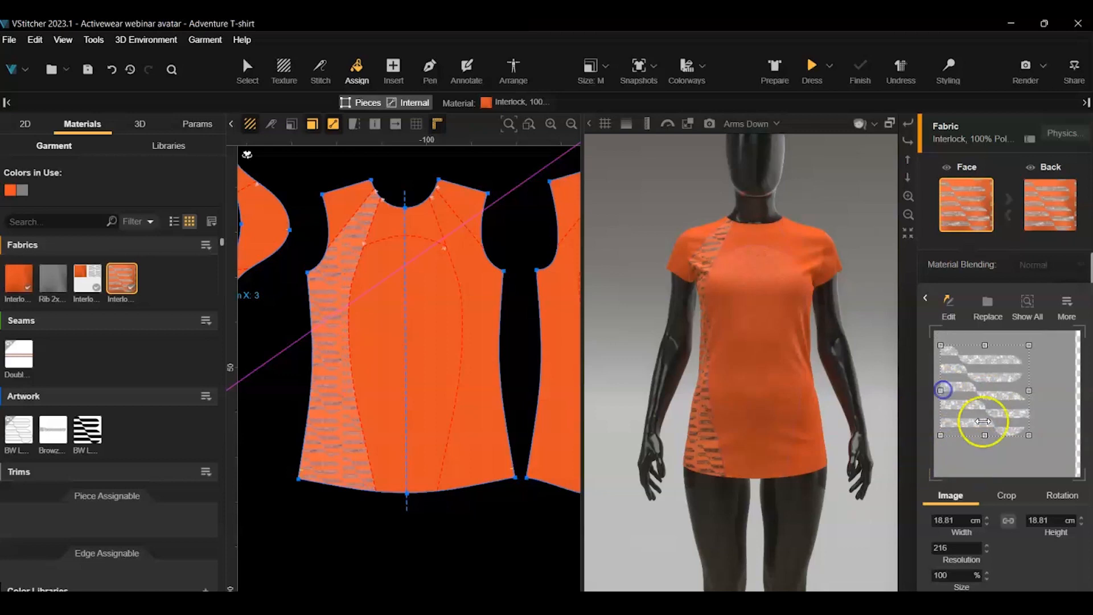
left_click_drag(987, 345, 987, 346)
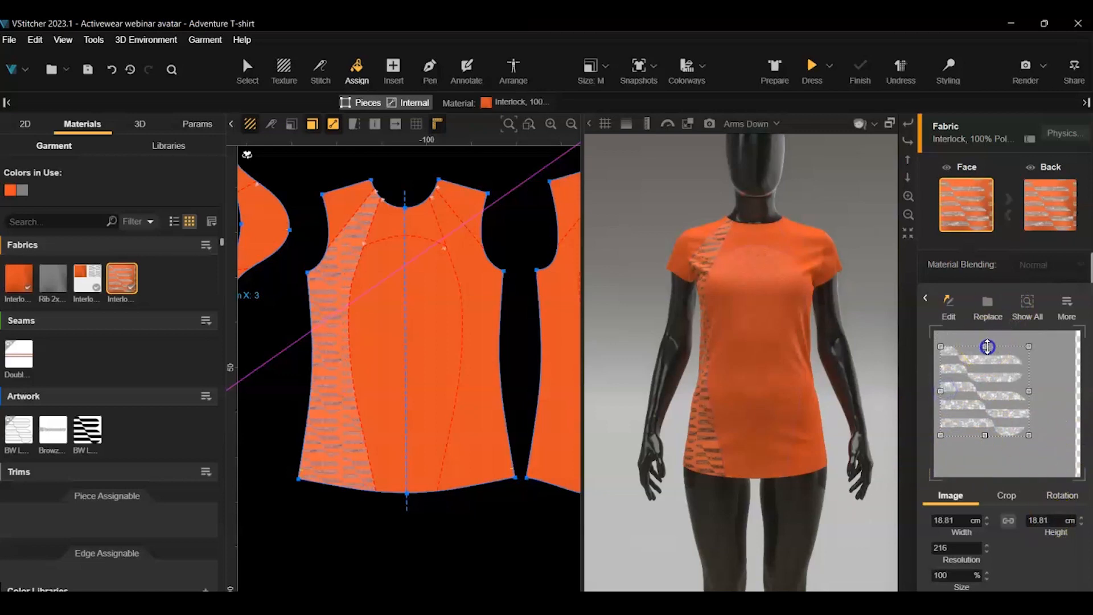
Scale the fabric's diffuse logo image down to 4.89 cm wide and 4.89 cm high
left_click(956, 576)
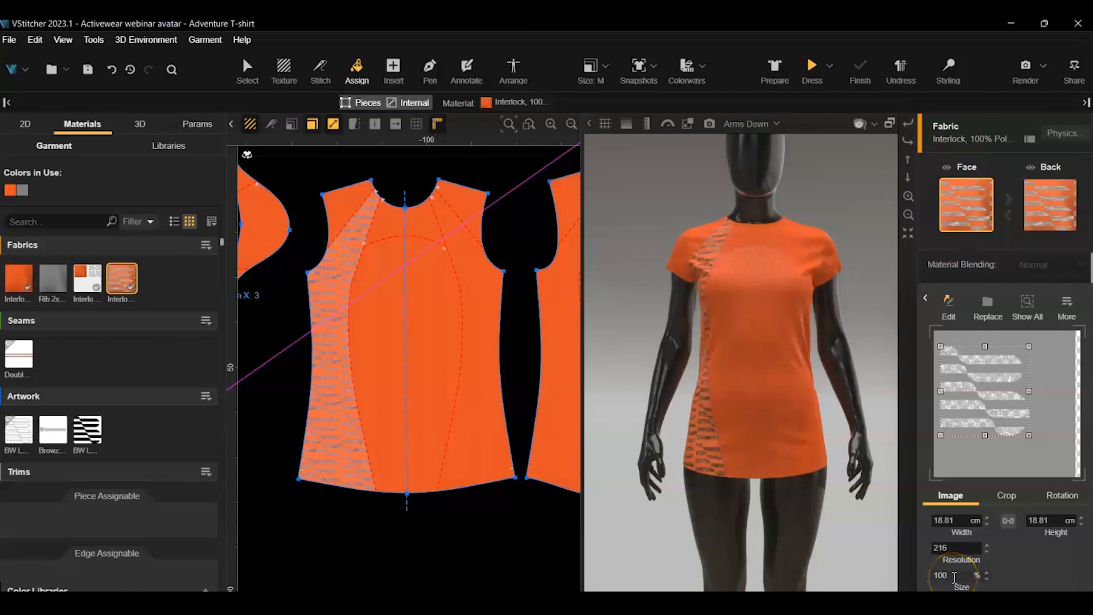
left_click_drag(953, 576, 932, 579)
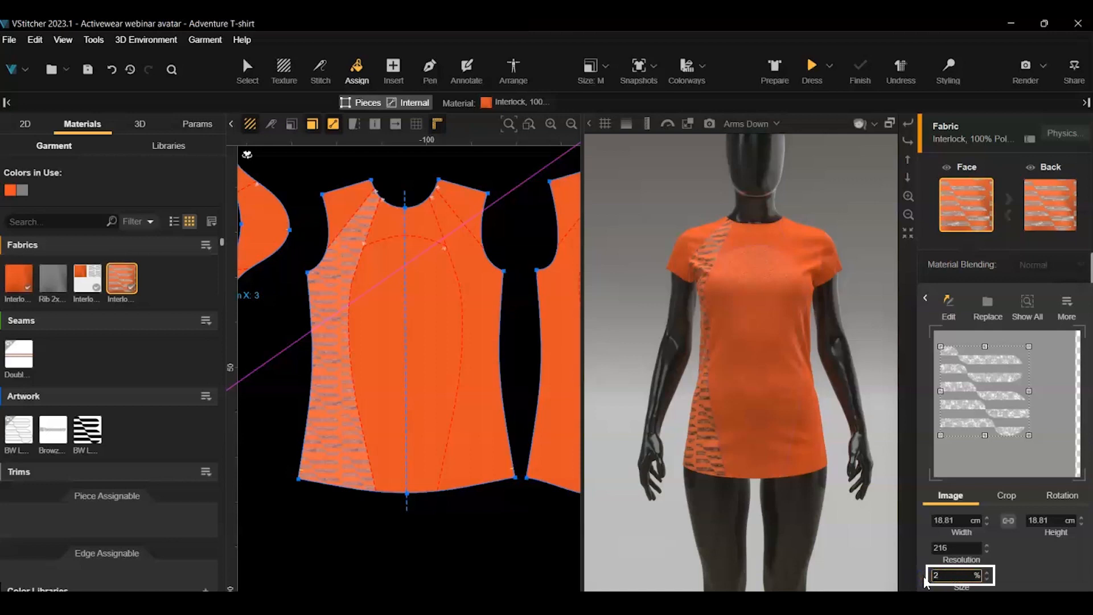
key("Return")
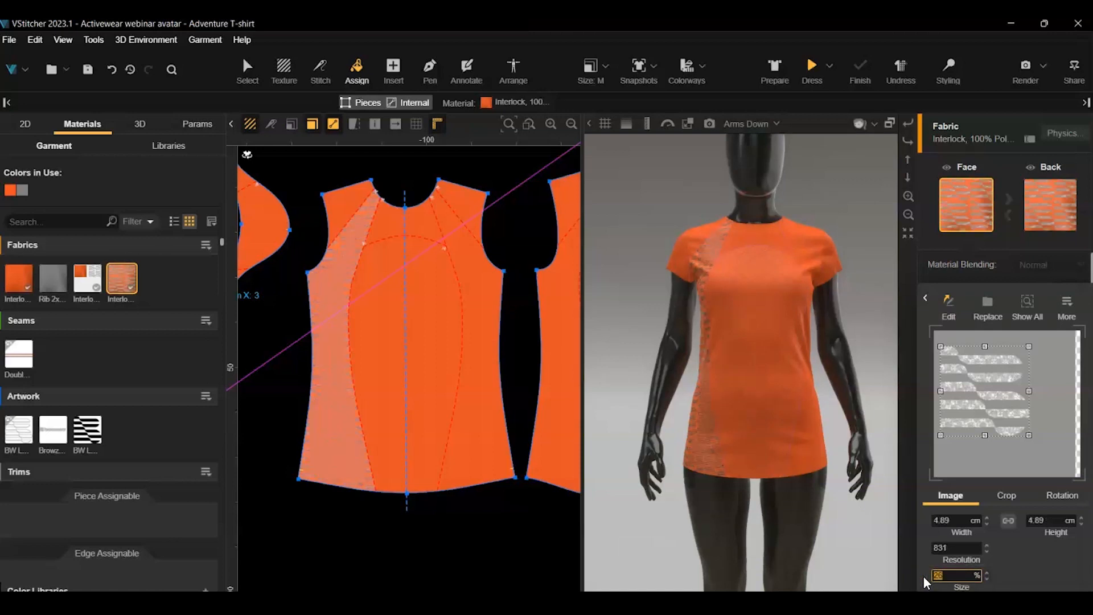
left_click(937, 274)
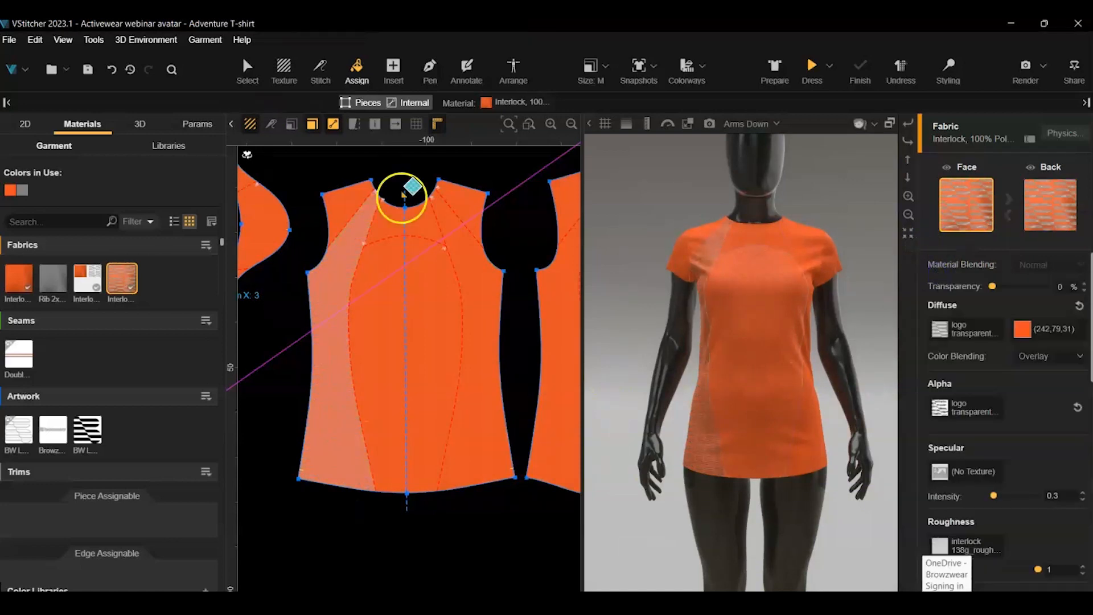
Examine the scaled logo pattern on the side panel up close on the 3D garment
scroll(320, 406, "up", 5)
scroll(686, 405, "up", 4)
scroll(686, 404, "down", 4)
left_click(909, 142)
left_click(909, 125)
left_click(910, 126)
left_click(909, 125)
scroll(708, 485, "up", 5)
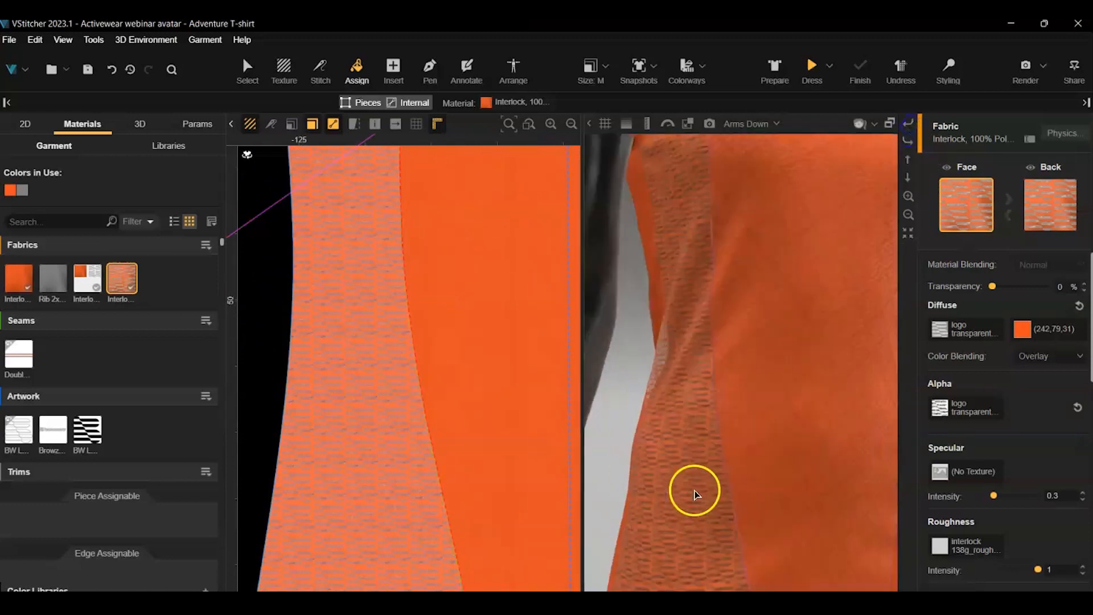
scroll(678, 400, "down", 5)
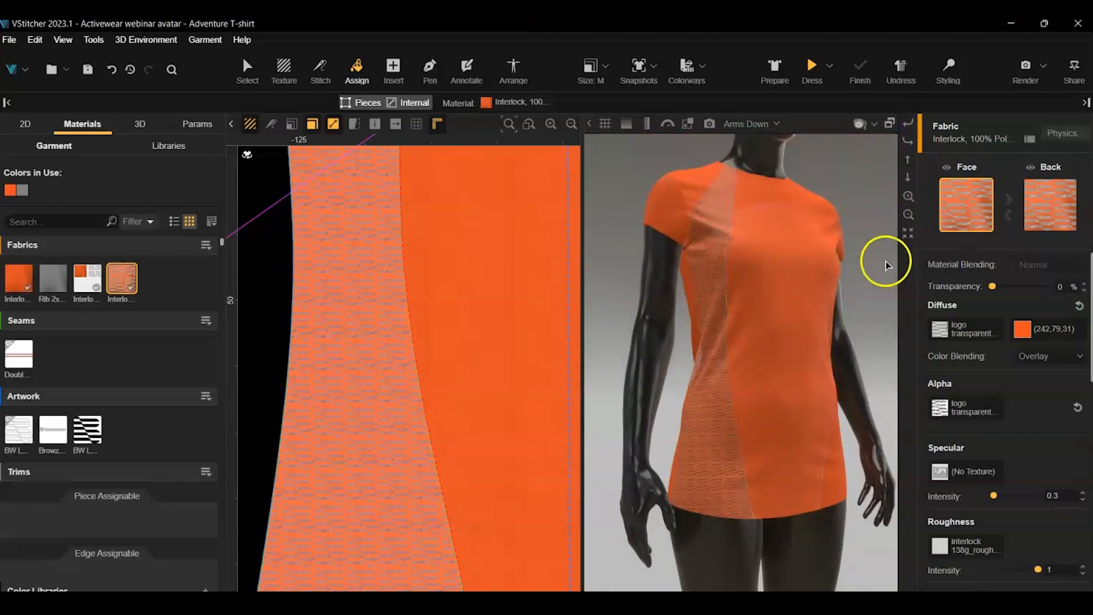
Rotate the logo fabric's texture diagonally on the front side panel with the Texture gizmo and check it on the 3D garment
left_click(284, 67)
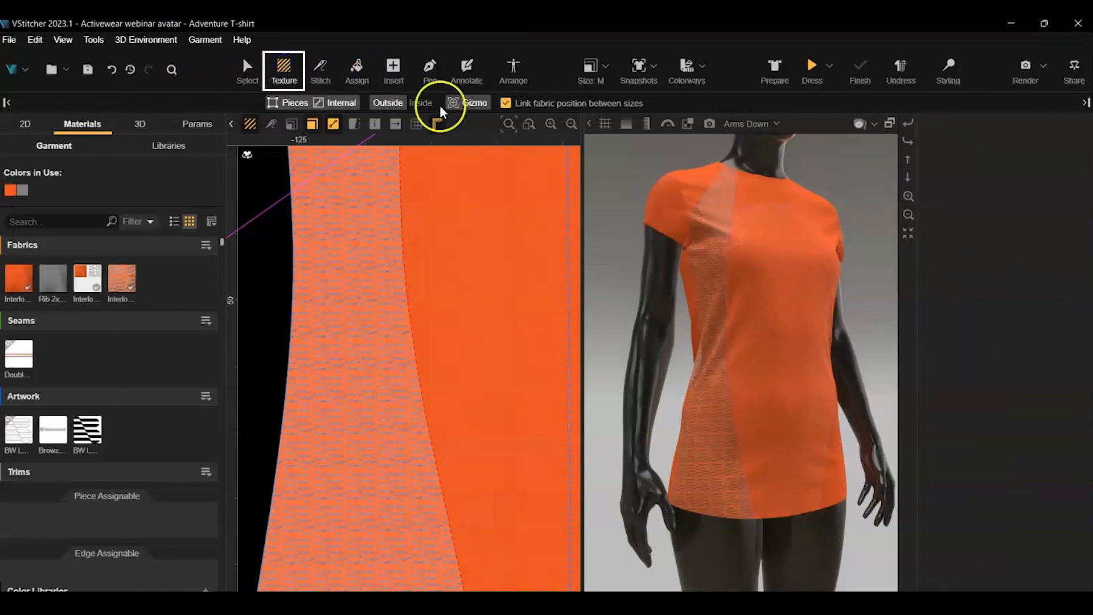
left_click(468, 102)
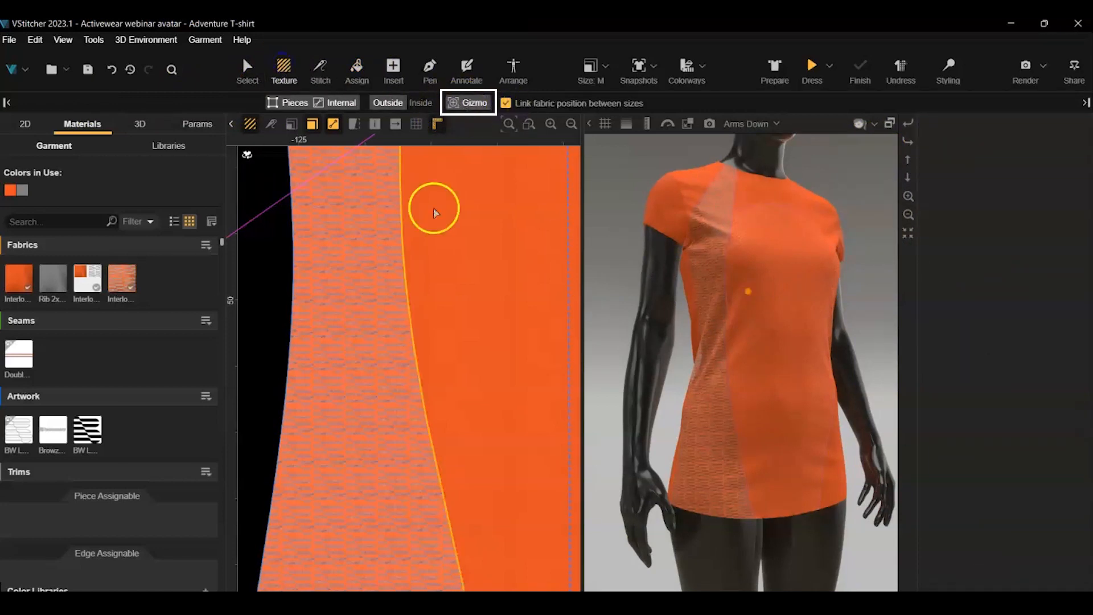
middle_click_drag(484, 194, 496, 333)
left_click(345, 248)
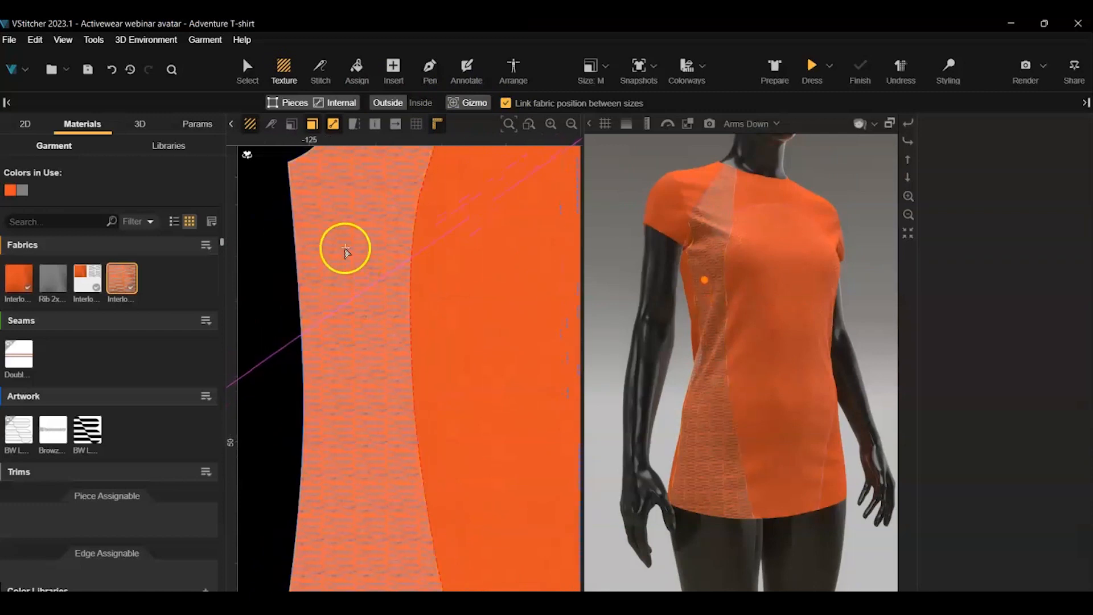
left_click_drag(361, 247, 355, 245)
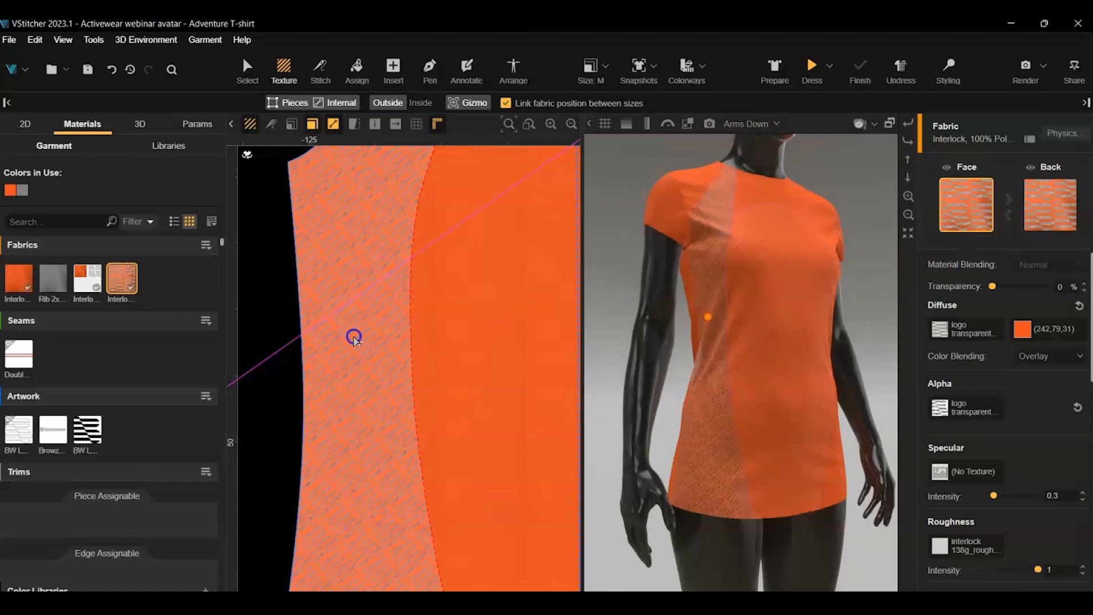
left_click(353, 337)
scroll(656, 380, "up", 5)
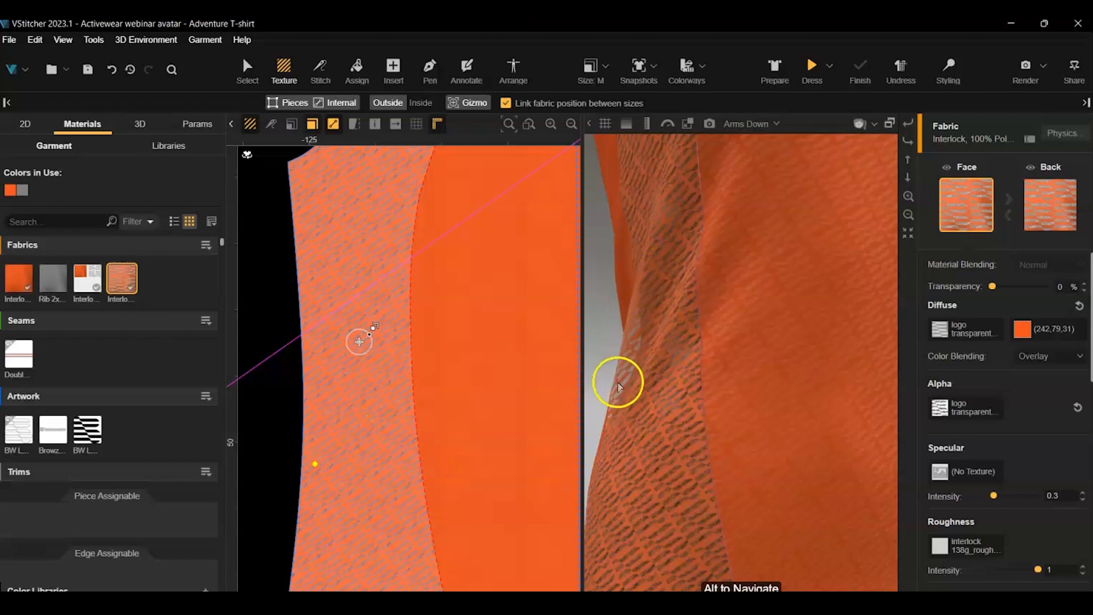
scroll(362, 337, "down", 4)
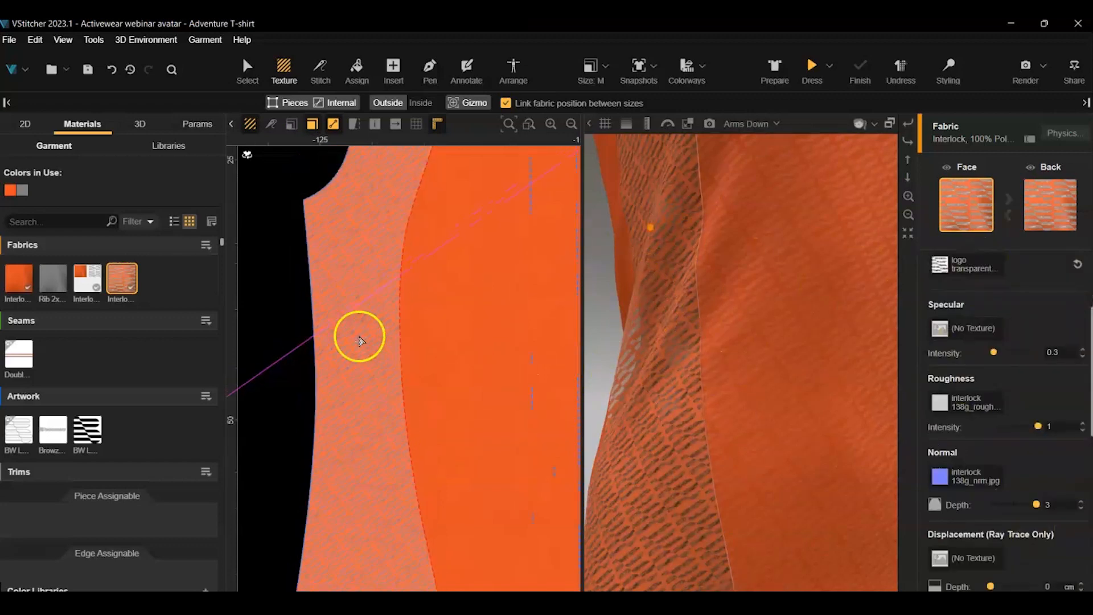
scroll(764, 373, "down", 6)
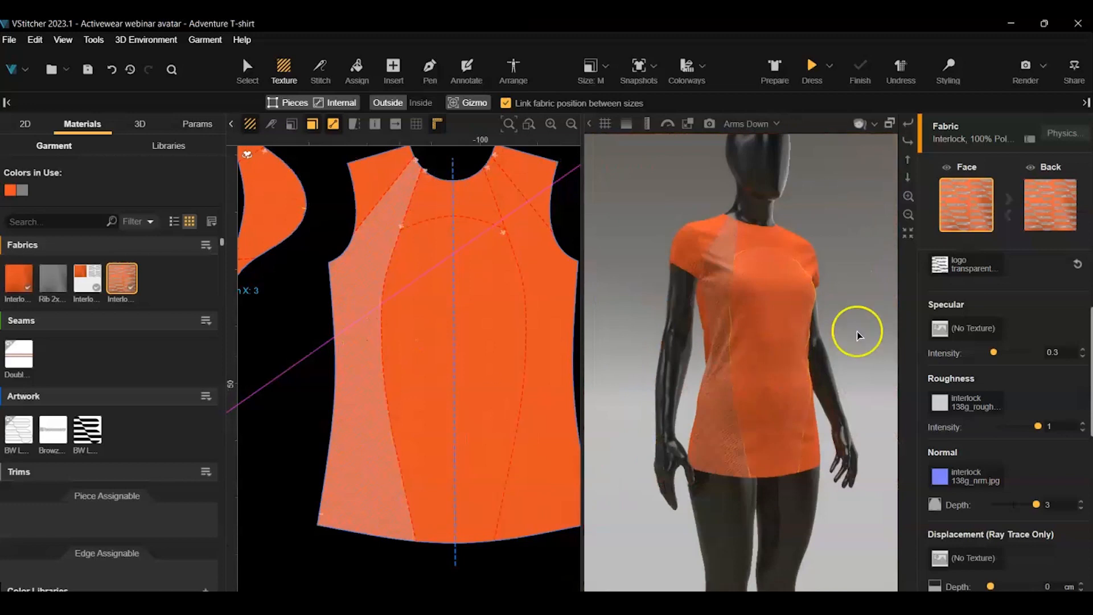
Set the avatar's texture to White and inspect the see-through logo pattern against it
left_click(764, 157)
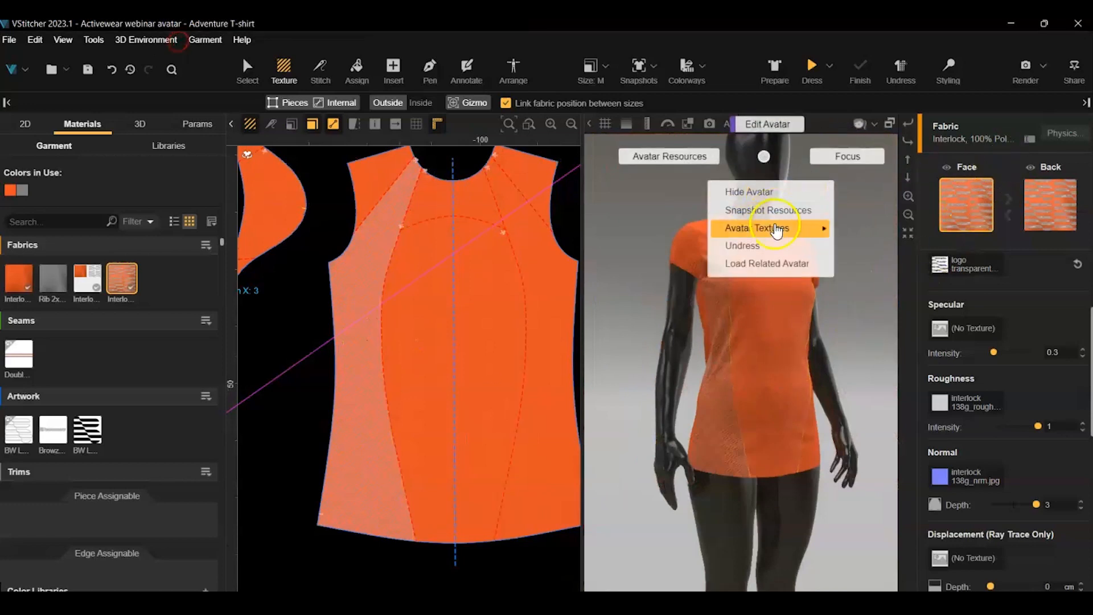
mouse_move(782, 235)
left_click(864, 317)
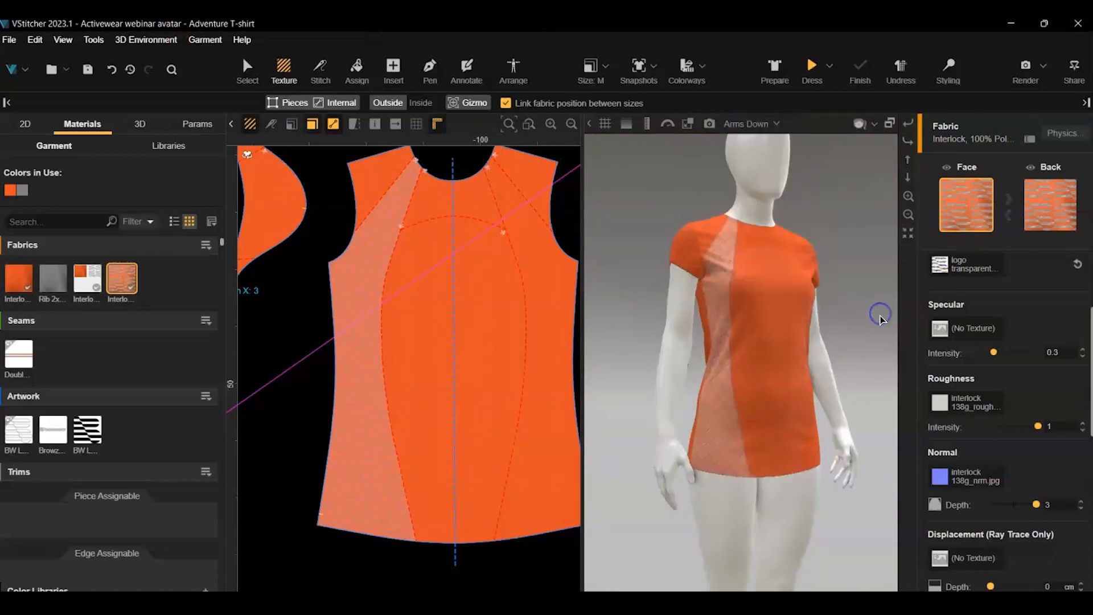
scroll(733, 433, "up", 3)
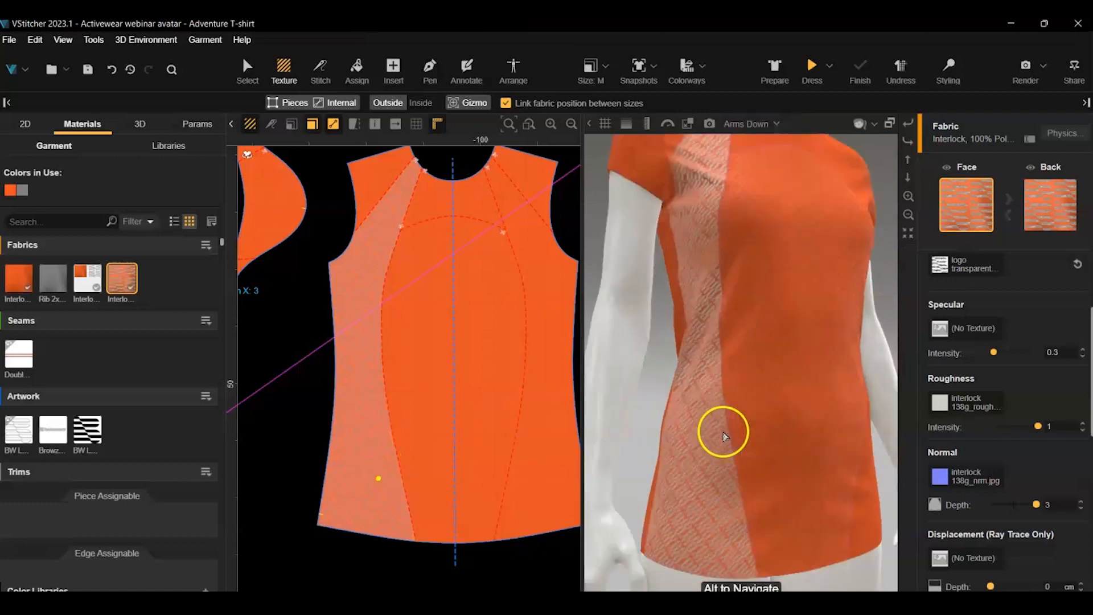
scroll(722, 435, "down", 4)
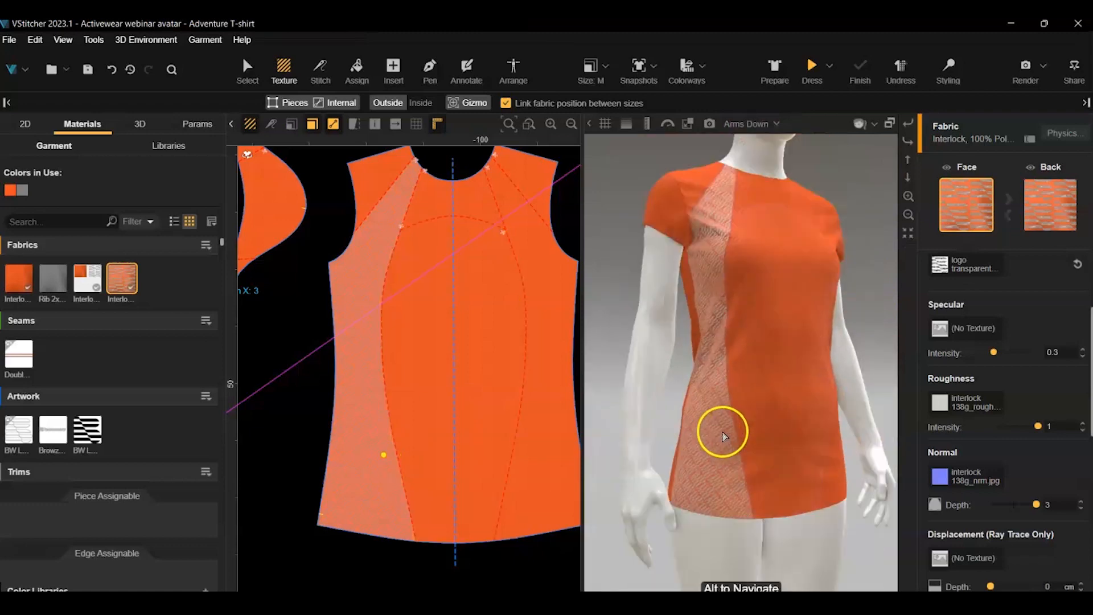
Restore the avatar's black texture
right_click(766, 156)
mouse_move(780, 221)
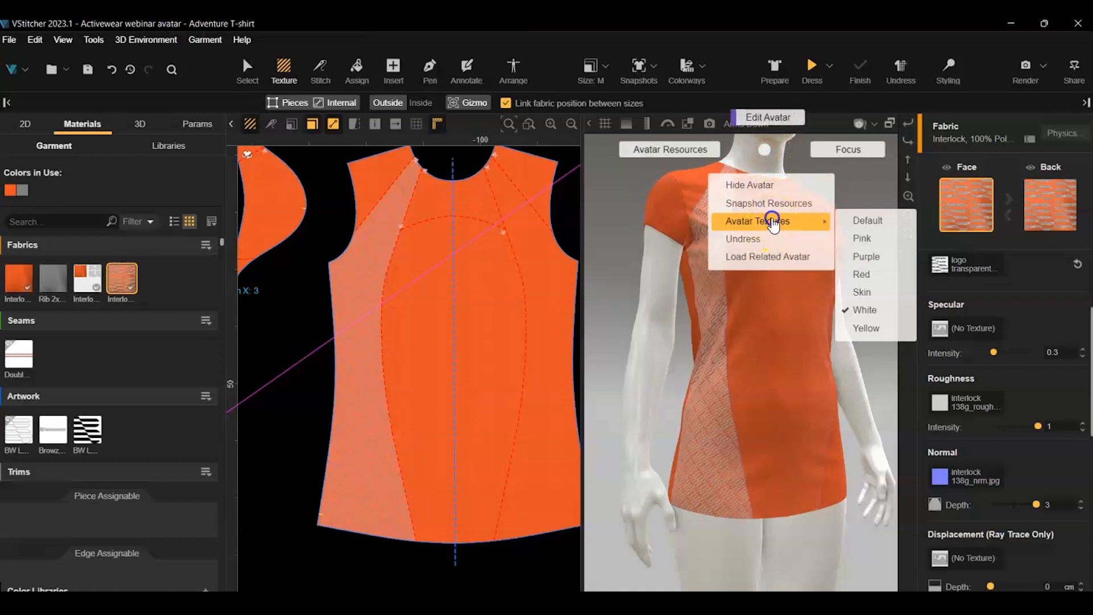
left_click(880, 279)
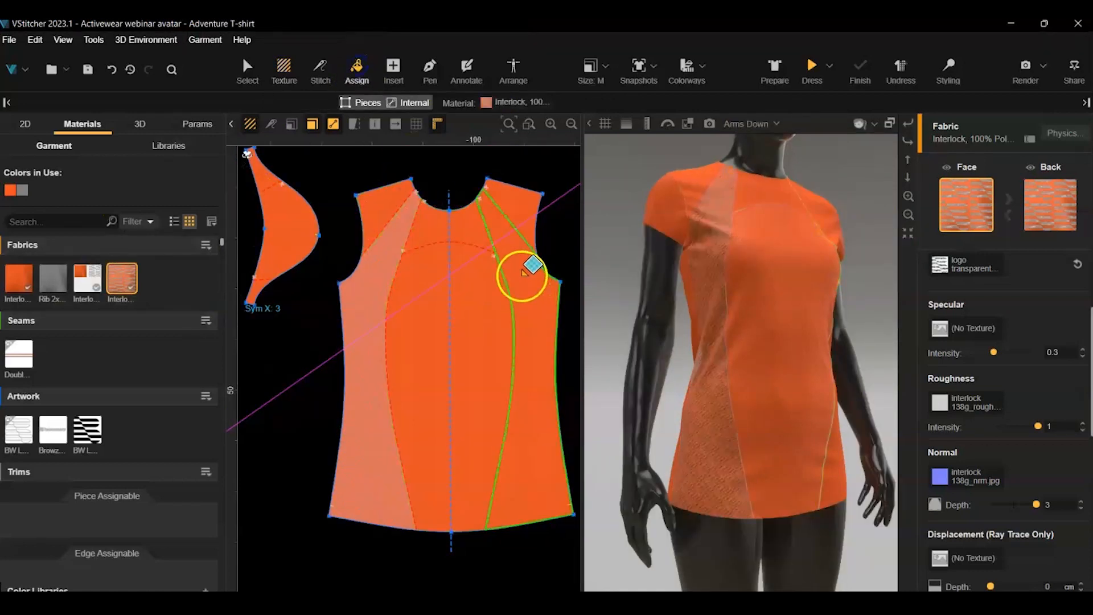
Assign the burned-out logo fabric to the remaining front side panel and both back side panels
left_click(529, 286)
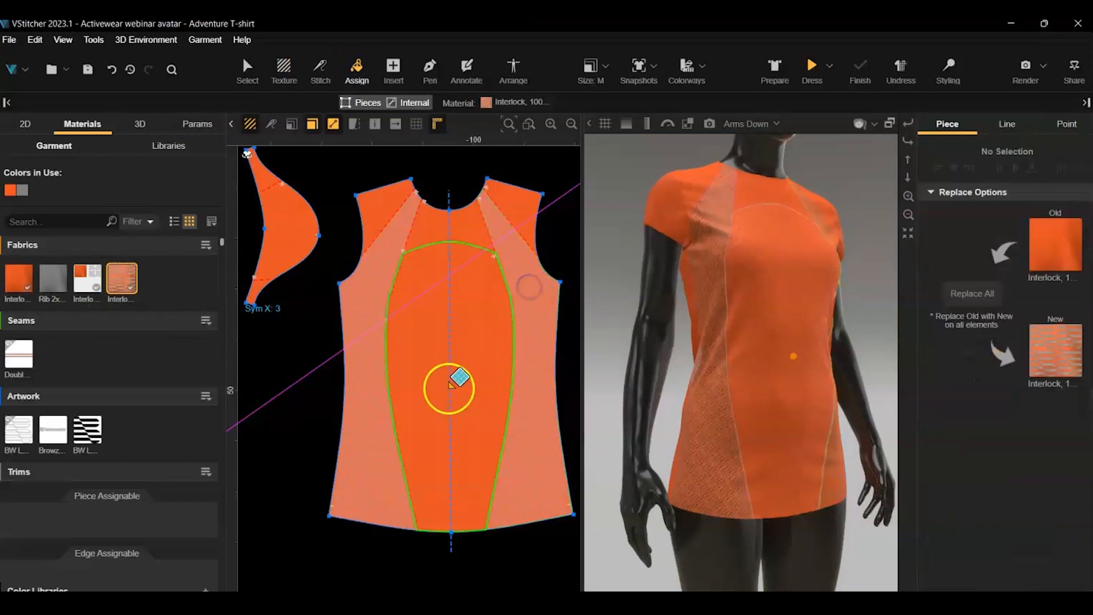
scroll(398, 393, "down", 4)
middle_click_drag(302, 458, 212, 424)
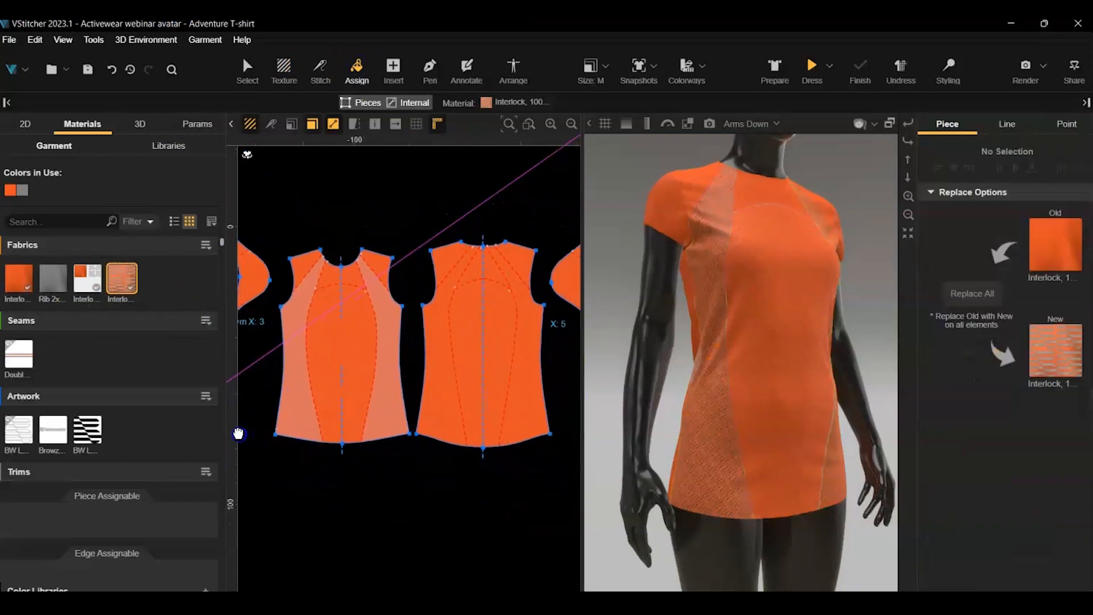
left_click(516, 420)
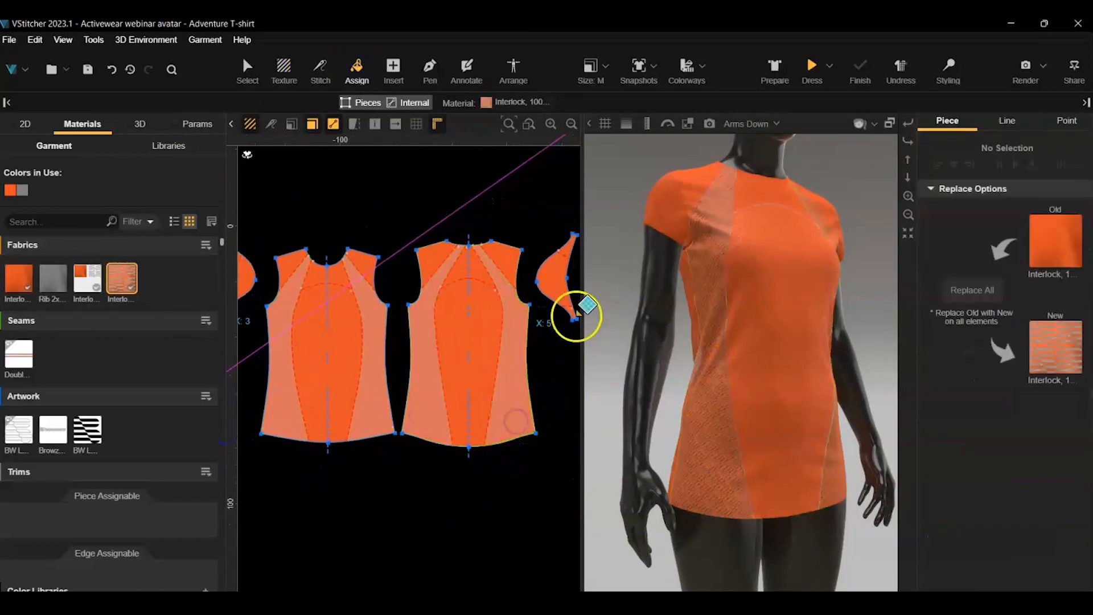
Assign the burned-out logo fabric to the underarm end sections of both sleeve pieces
scroll(563, 343, "up", 1)
middle_click_drag(563, 344, 447, 383)
scroll(453, 202, "up", 1)
scroll(467, 244, "up", 2)
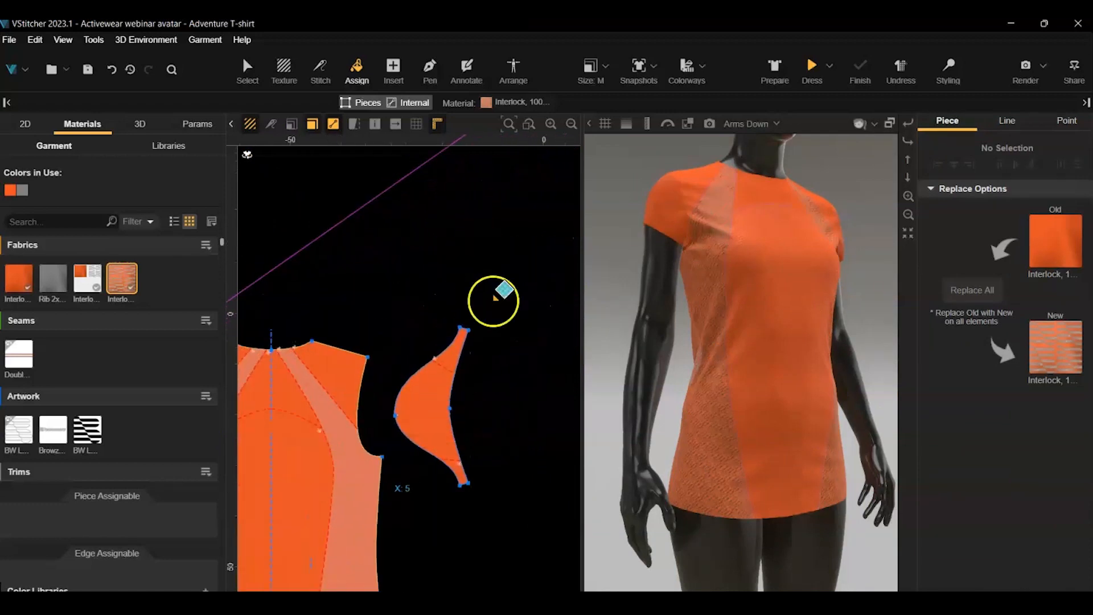
left_click(445, 364)
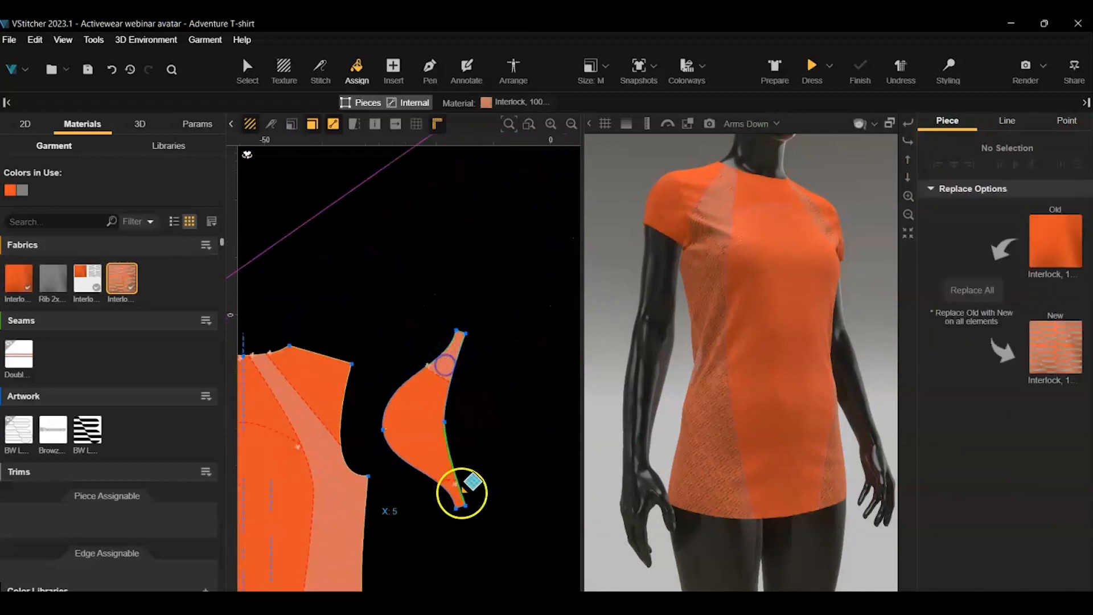
middle_click_drag(370, 321, 462, 161)
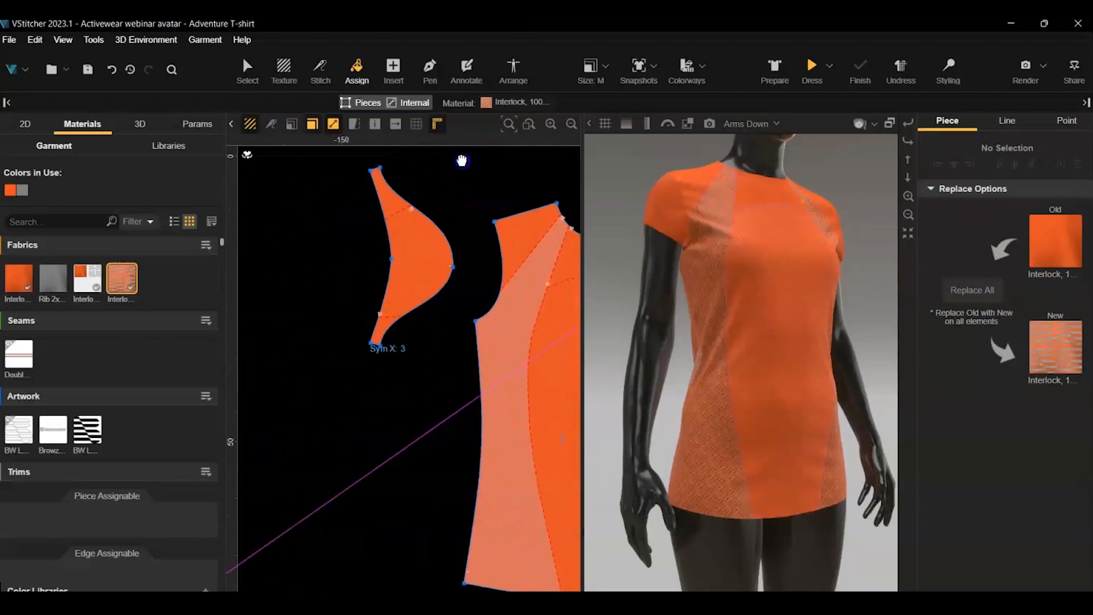
left_click(385, 190)
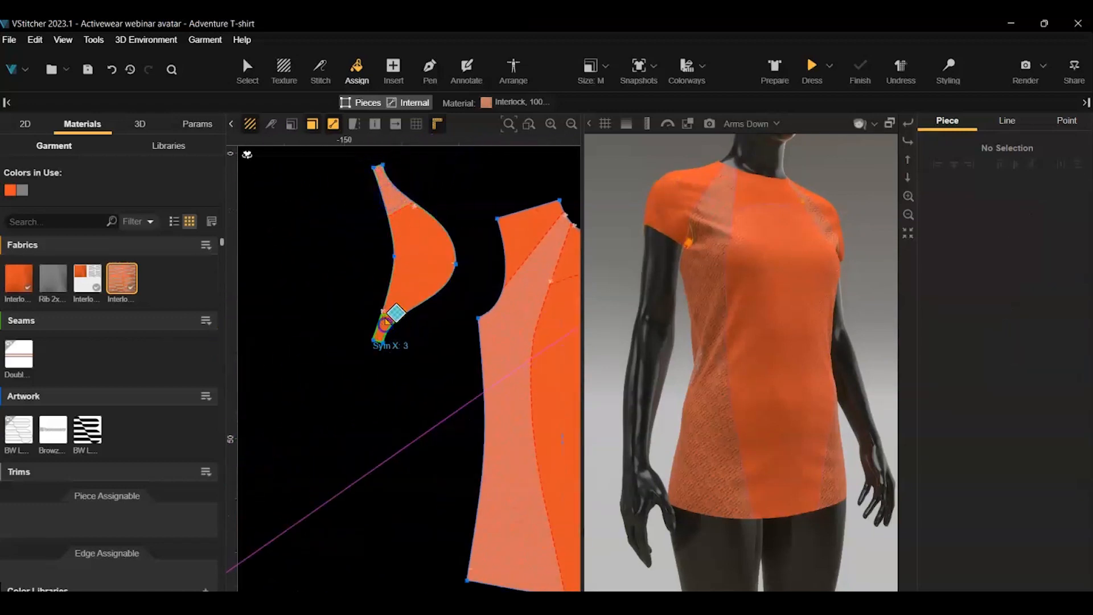
left_click(381, 318)
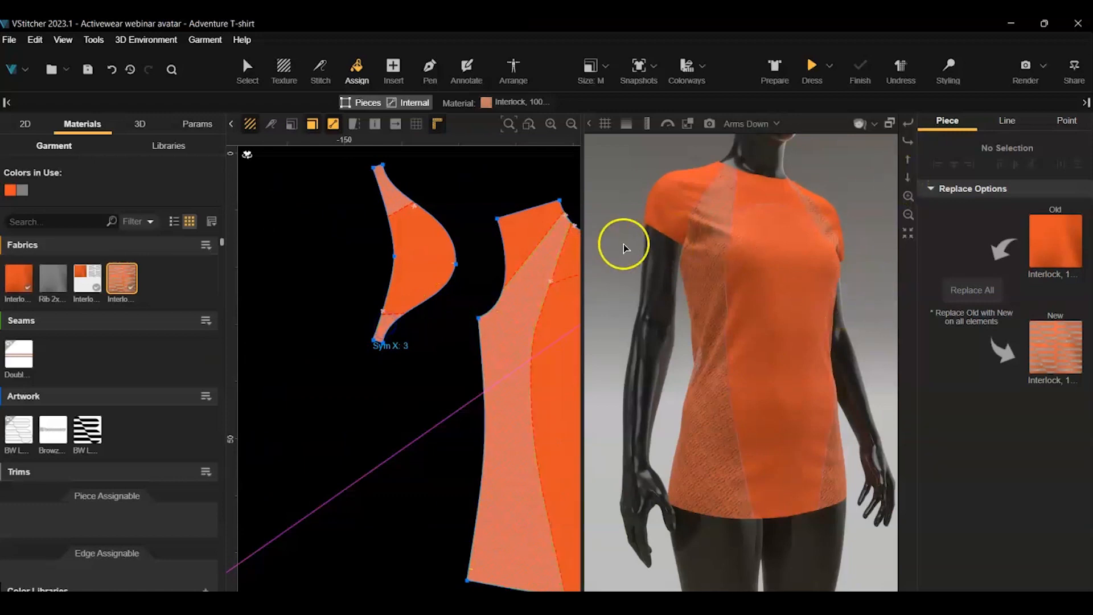
Enlarge the 3D view and inspect the logo fabric panels on the whole garment
left_click_drag(580, 202, 436, 196)
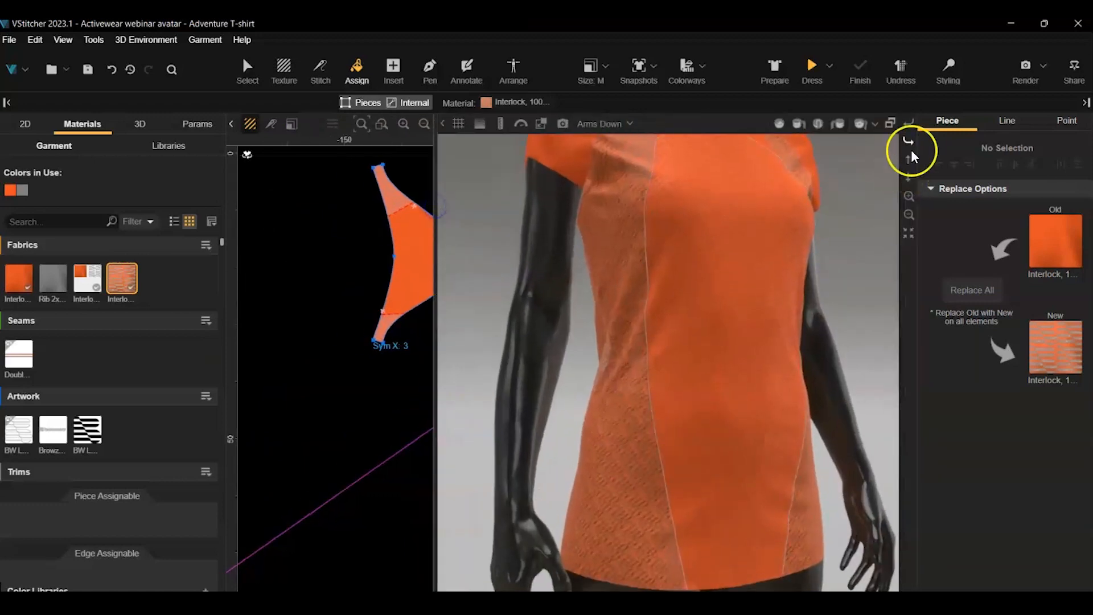
left_click(909, 155)
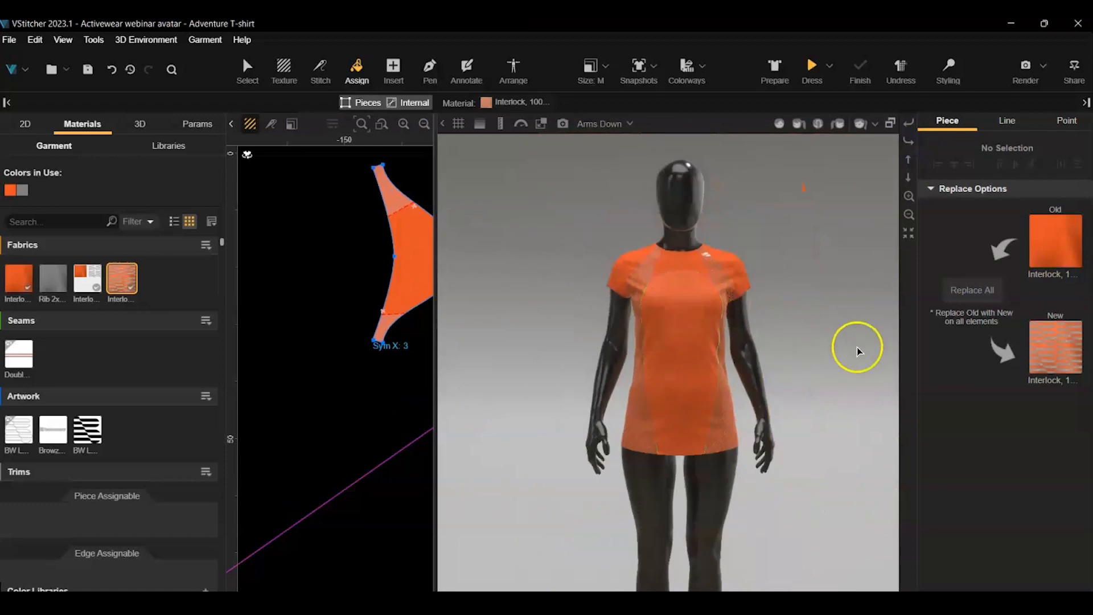
left_click(818, 125)
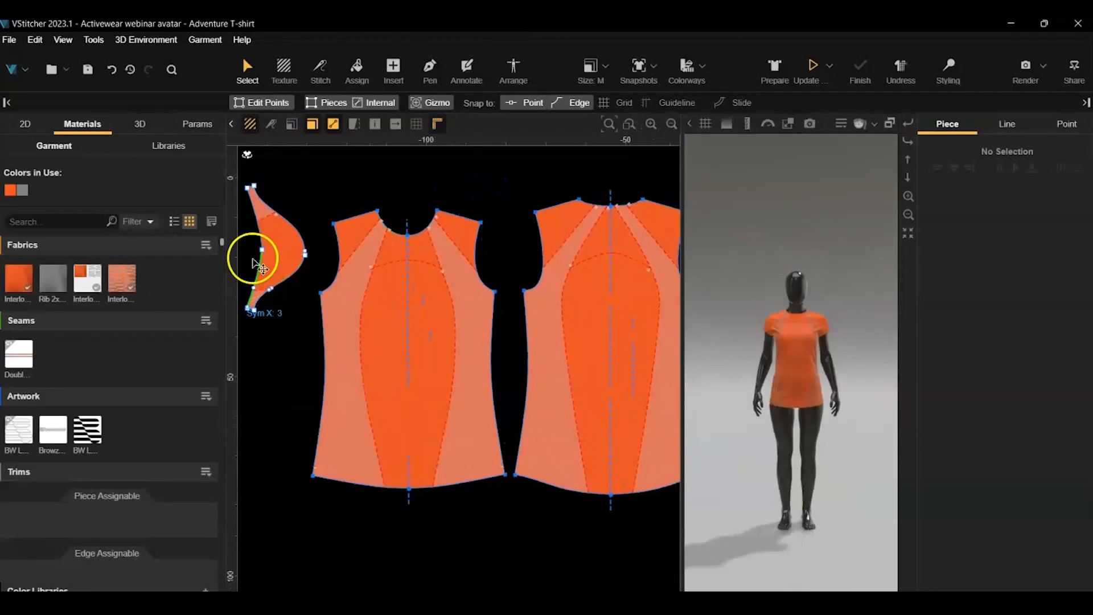
Extract the centre neck panels of the front and back pieces as separate pieces
middle_click_drag(253, 258, 237, 256)
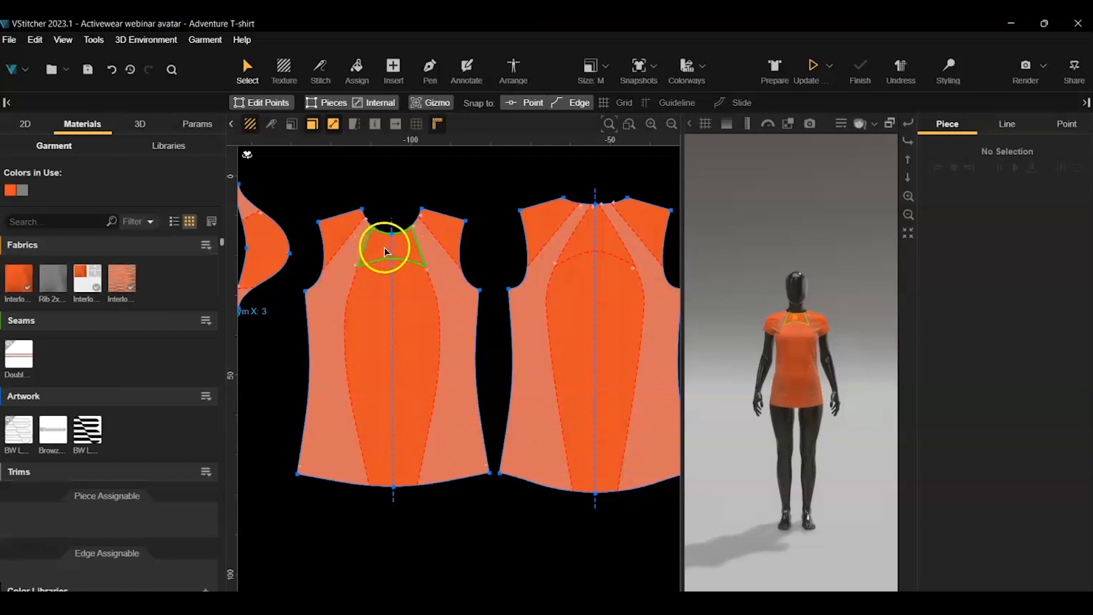
left_click(393, 69)
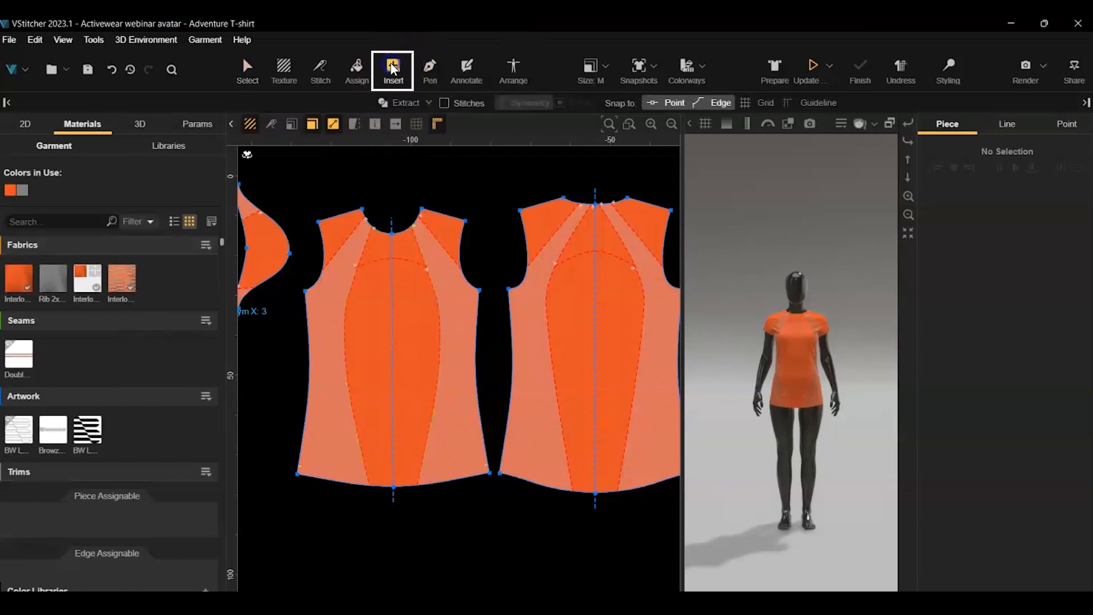
left_click(397, 107)
left_click(442, 161)
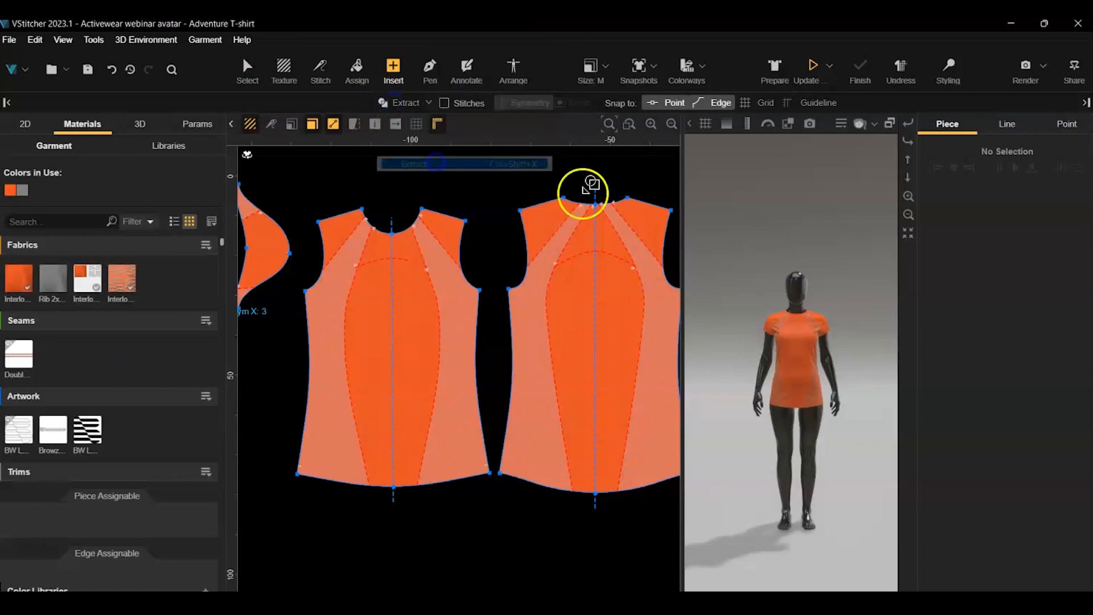
left_click(404, 241)
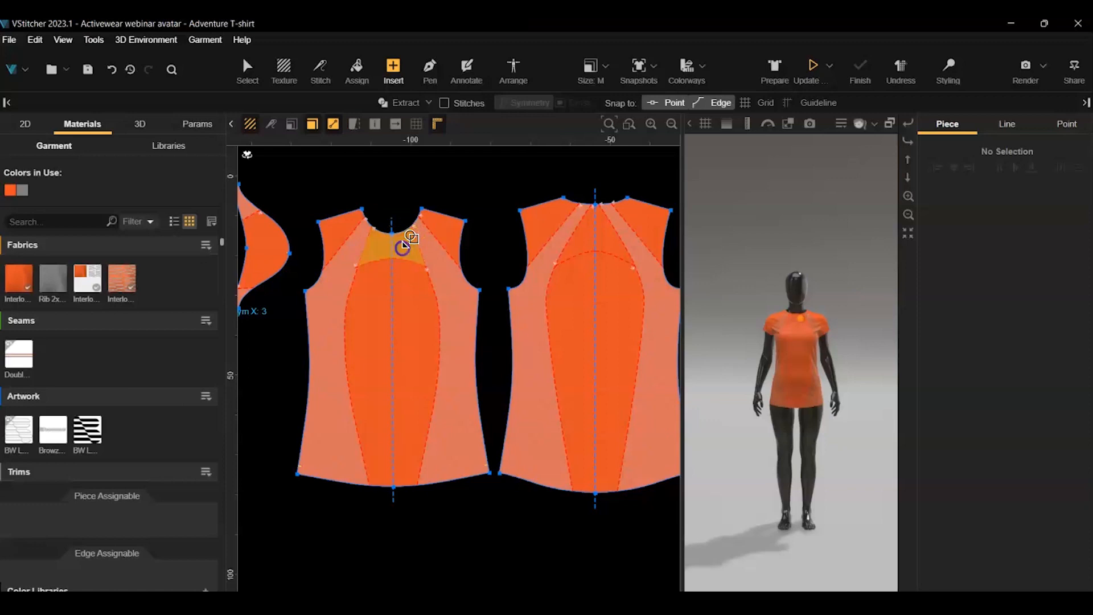
left_click(402, 247)
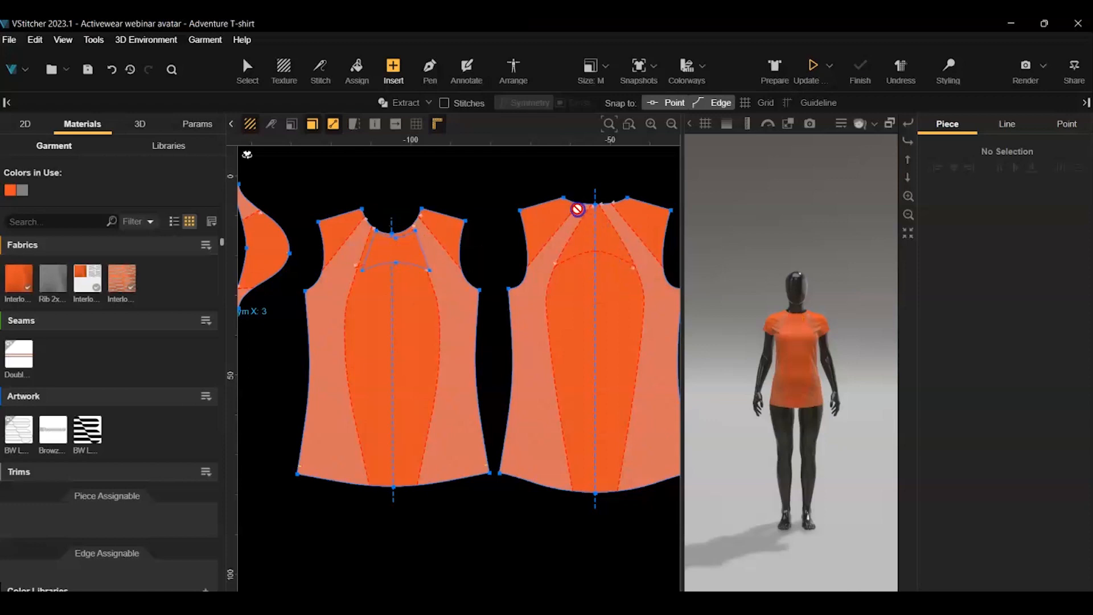
left_click(605, 238)
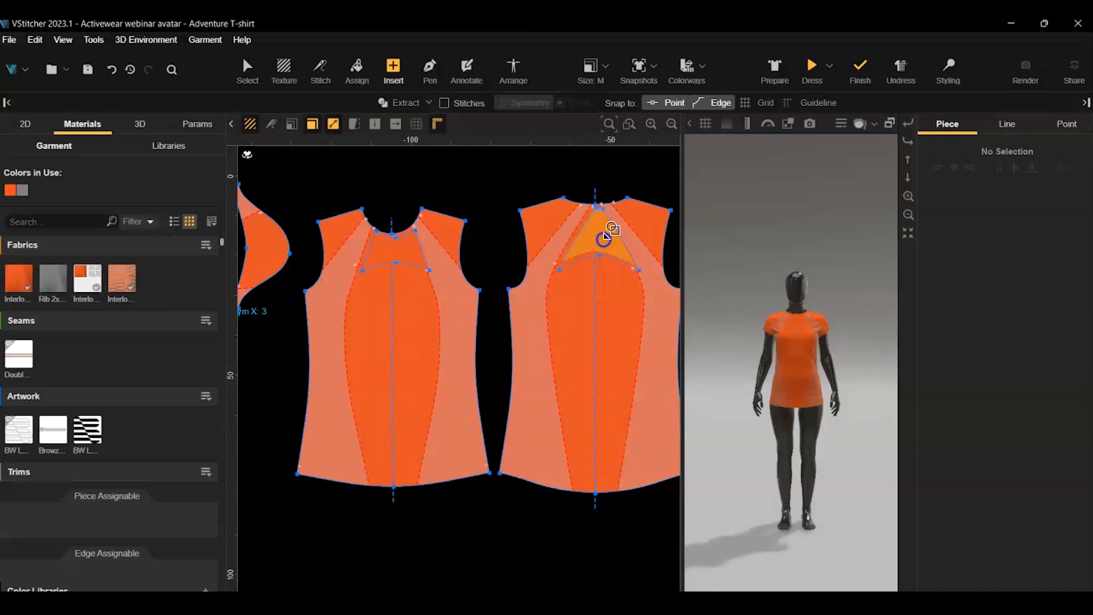
Assign the Rib 2x2 fabric to the extracted front neck panel and the matching area beneath it
left_click(247, 69)
left_click(55, 273)
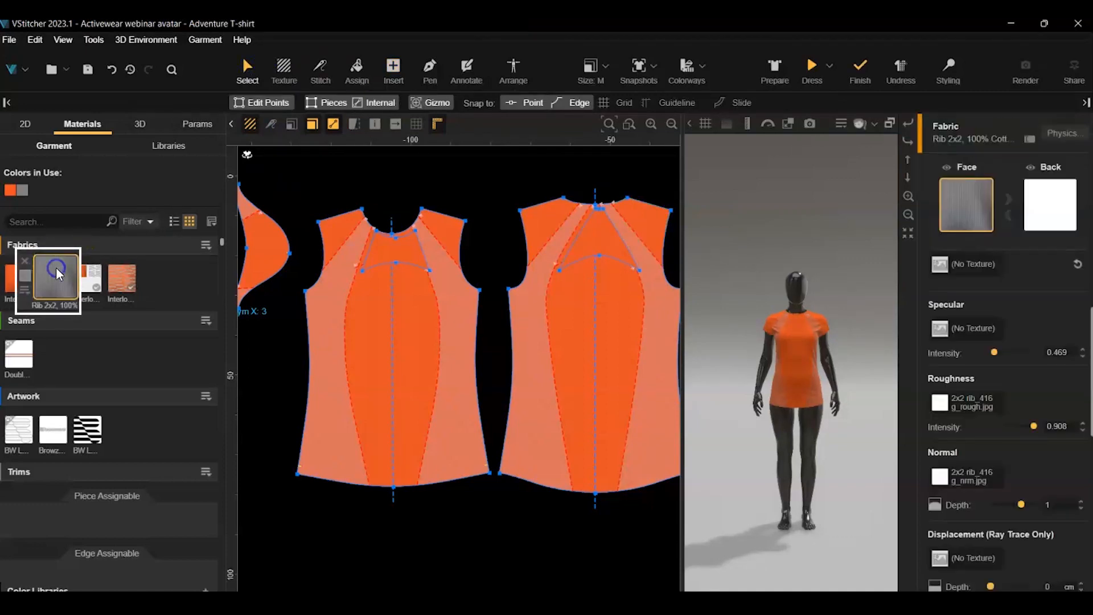
left_click(357, 70)
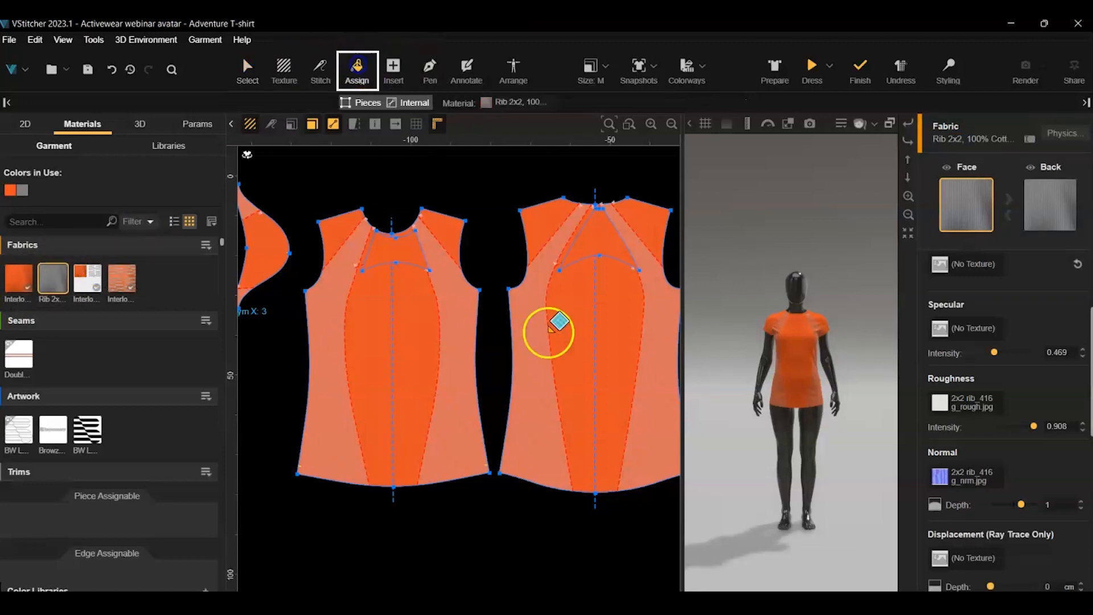
scroll(454, 233, "up", 3)
scroll(374, 253, "up", 1)
scroll(295, 279, "up", 1)
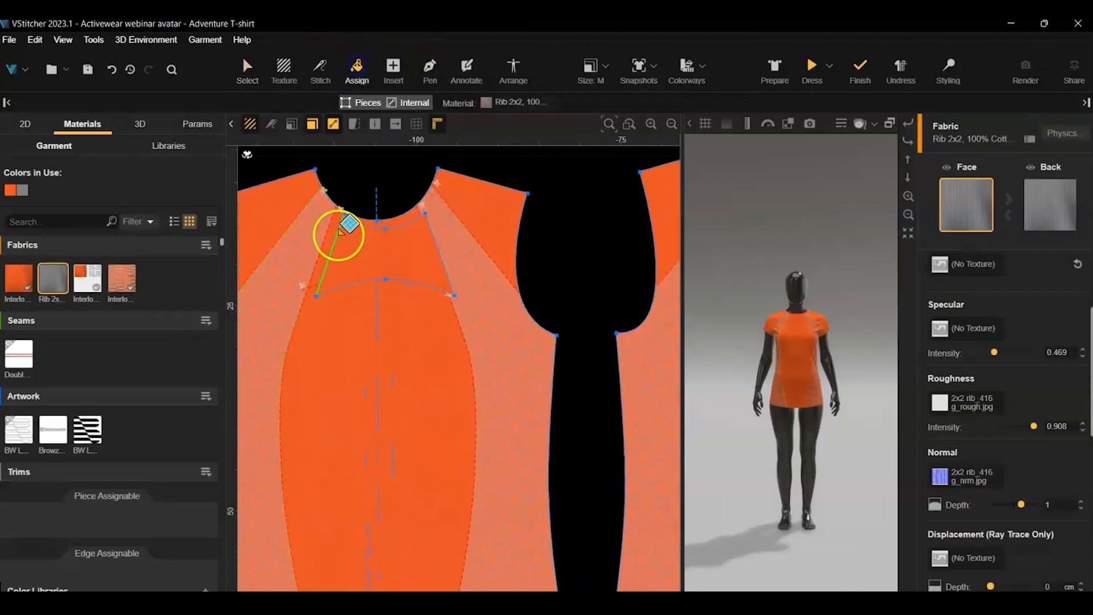
left_click(340, 221)
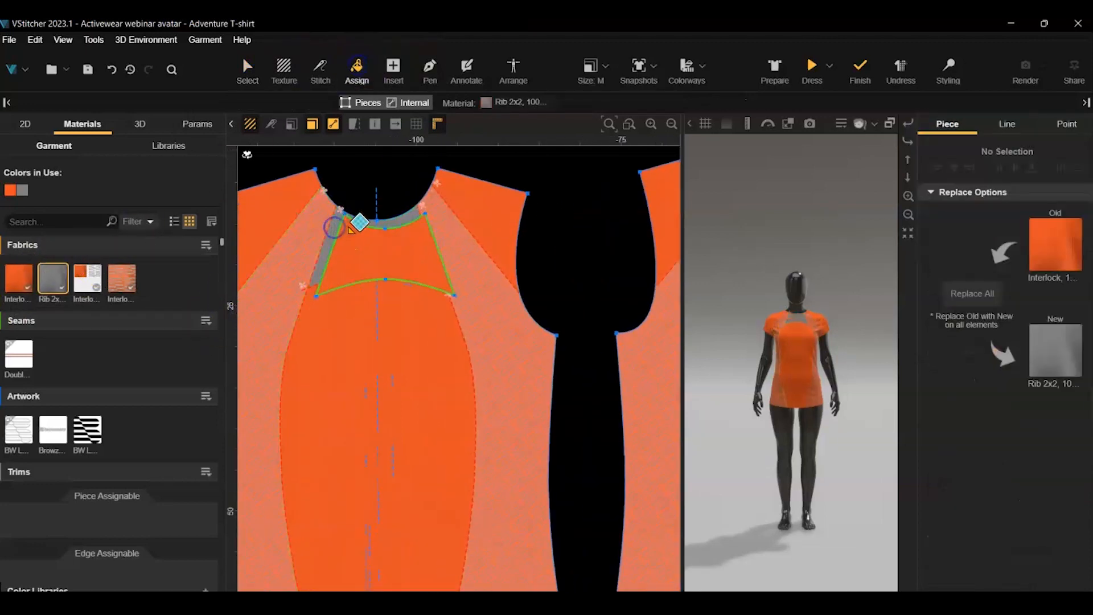
left_click(408, 242)
Assign the Rib 2x2 fabric to the extracted back neck panel and the matching area beneath it
scroll(611, 254, "down", 2)
middle_click_drag(611, 254, 279, 323)
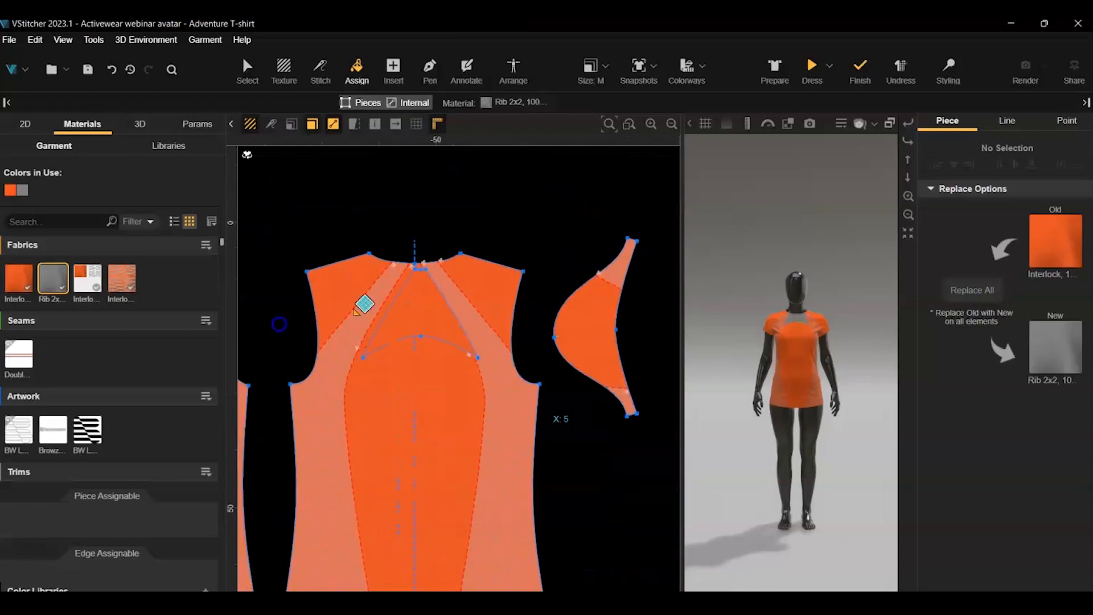
scroll(356, 310, "up", 2)
left_click(437, 251)
left_click(457, 296)
Move the extracted back neck panel onto the back neckline and style lines, snapping to points and edges
left_click(247, 69)
left_click(439, 322)
left_click_drag(439, 318, 437, 329)
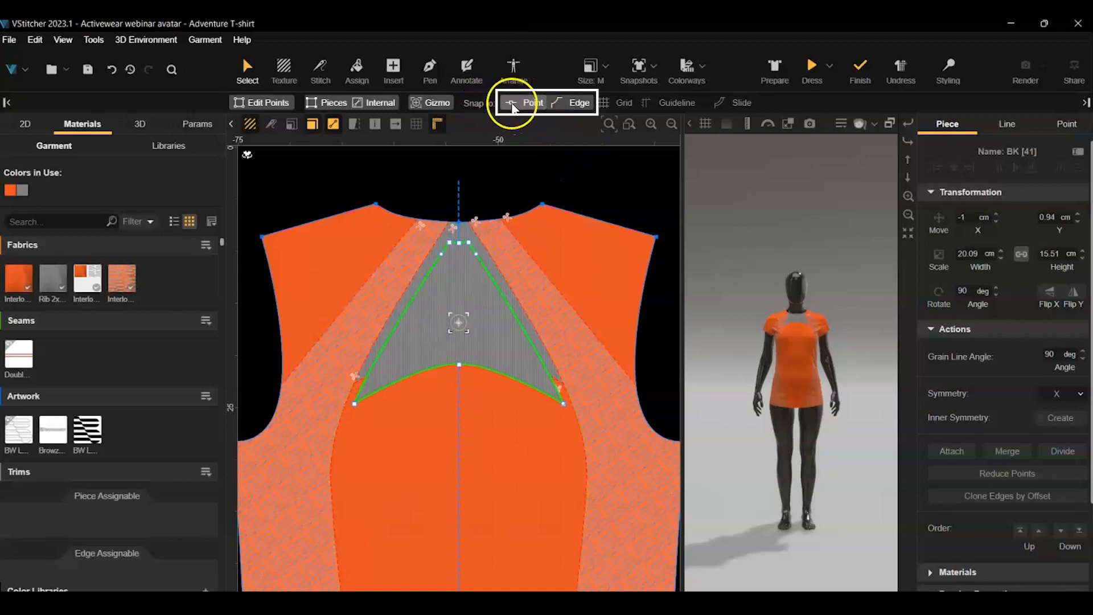
scroll(471, 452, "up", 2)
left_click_drag(414, 263, 414, 242)
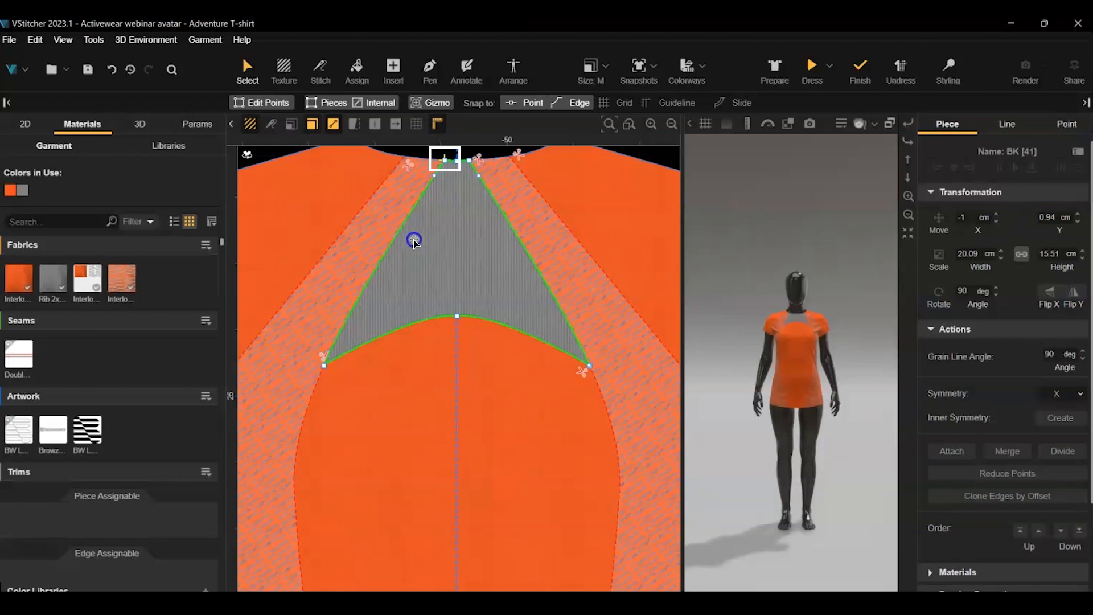
left_click_drag(415, 241, 411, 240)
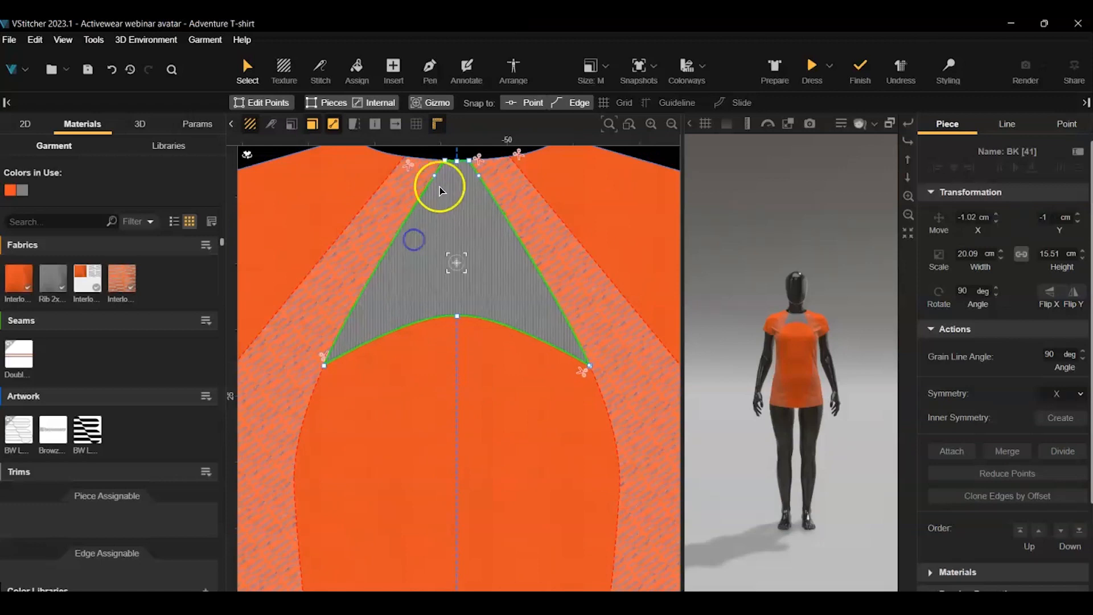
Attach the aligned rib neck panel to the back piece
left_click(356, 363)
left_click(392, 297)
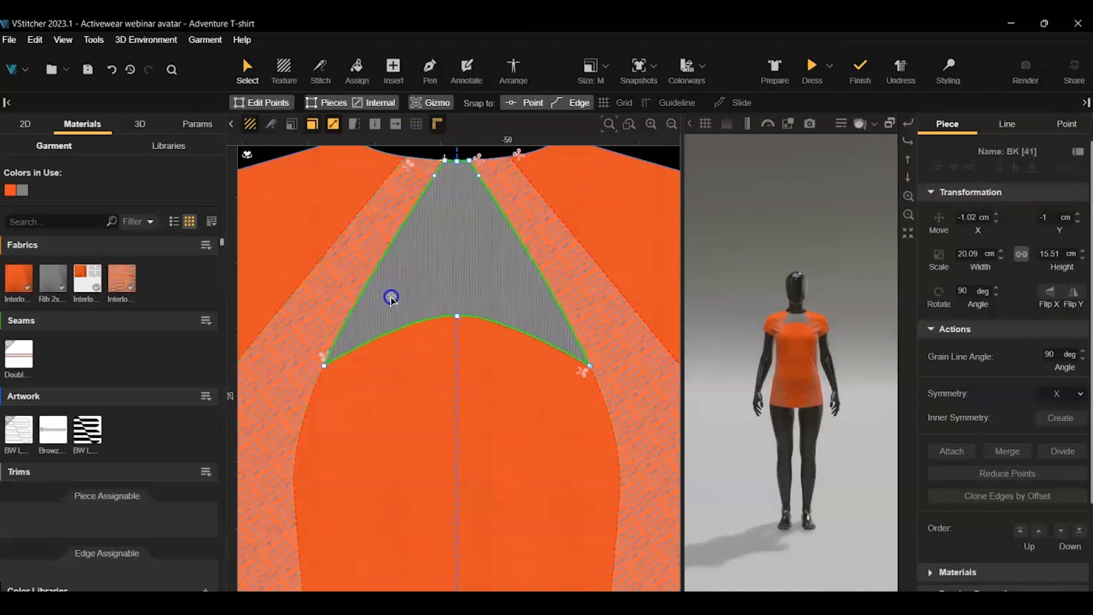
scroll(374, 422, "down", 3)
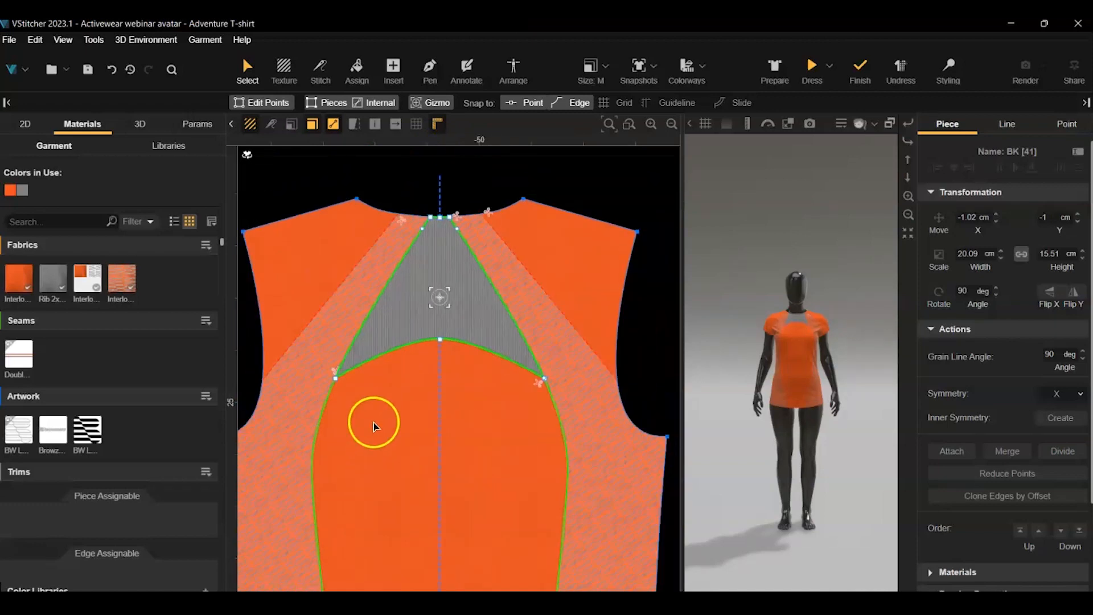
middle_click_drag(391, 190, 458, 164)
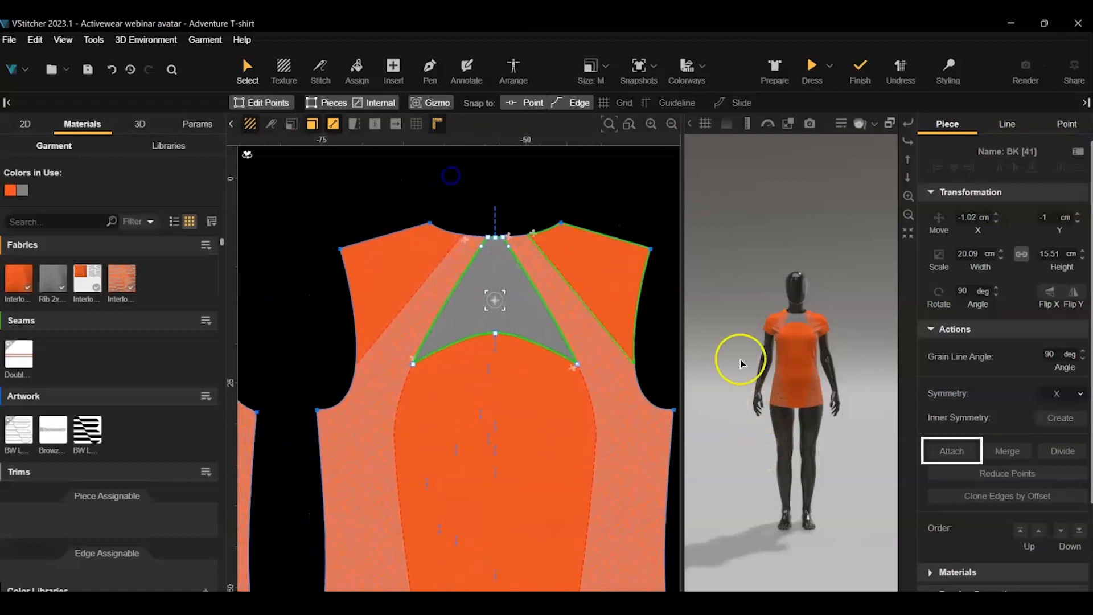
left_click(950, 452)
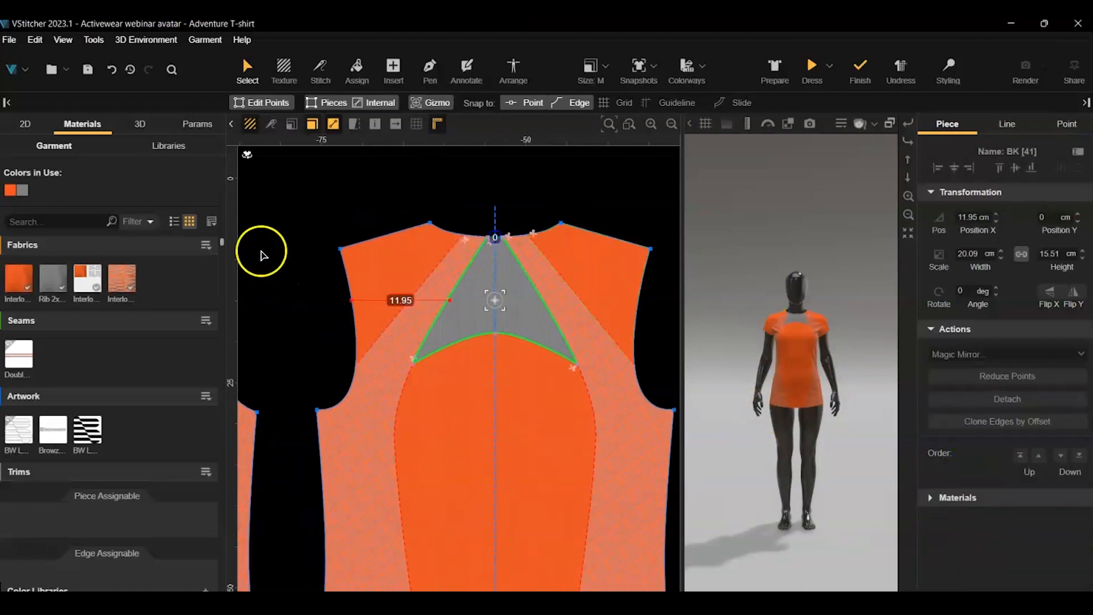
Snap the extracted front neck panel onto the front neckline and style lines, and attach it to the front piece
middle_click_drag(261, 249, 519, 233)
scroll(312, 391, "up", 2)
scroll(378, 243, "up", 1)
left_click(380, 242)
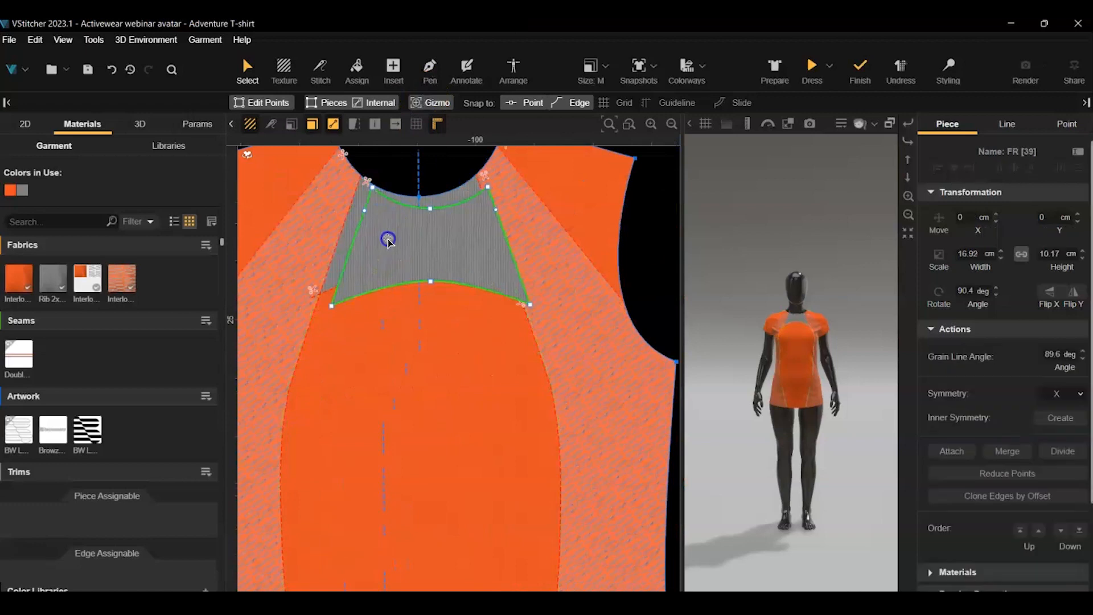
left_click_drag(374, 237, 374, 229)
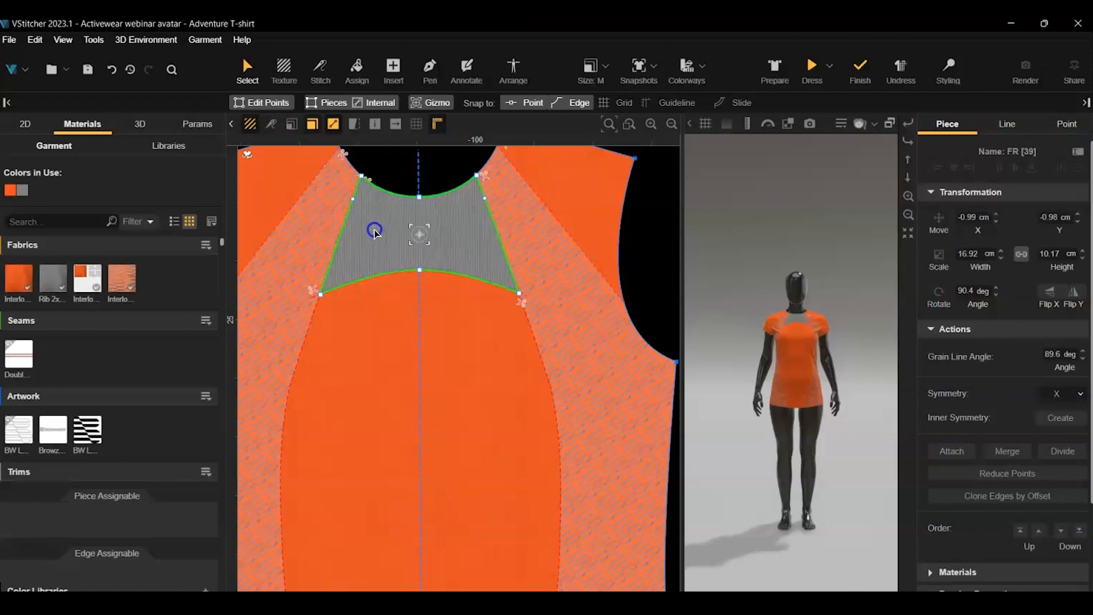
left_click(952, 450)
scroll(470, 389, "down", 2)
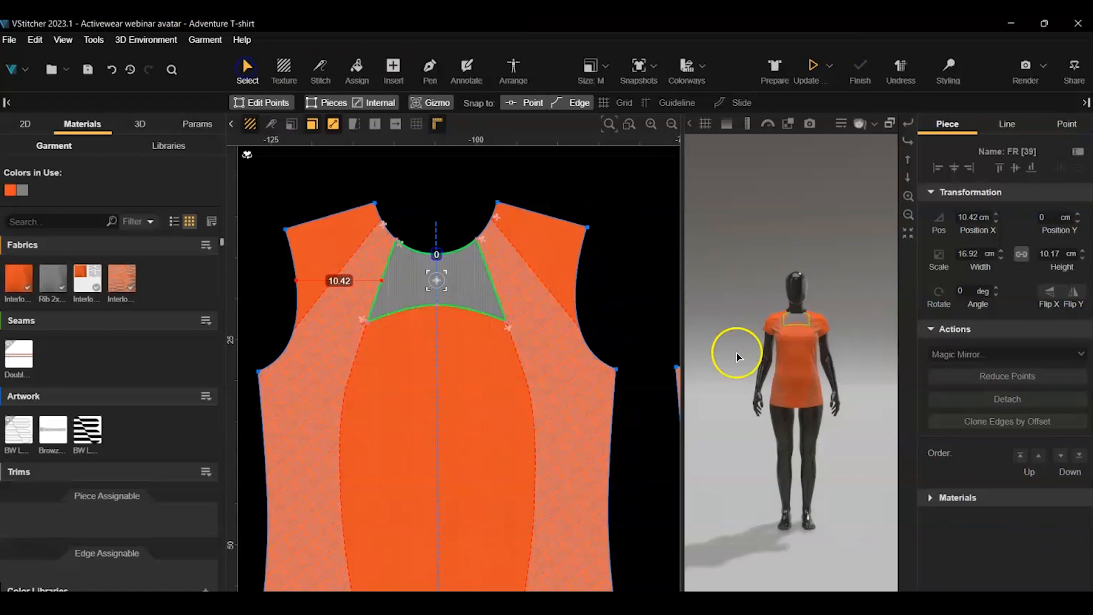
Recolour the Rib 2x2 fabric with the orange already in use on the garment
scroll(790, 326, "up", 3)
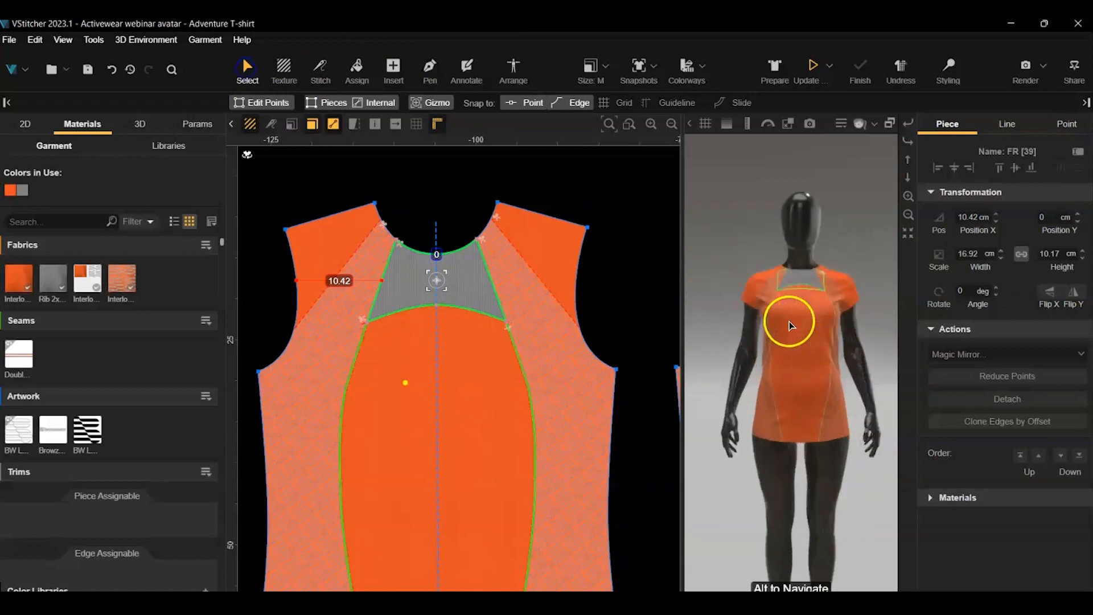
left_click(64, 279)
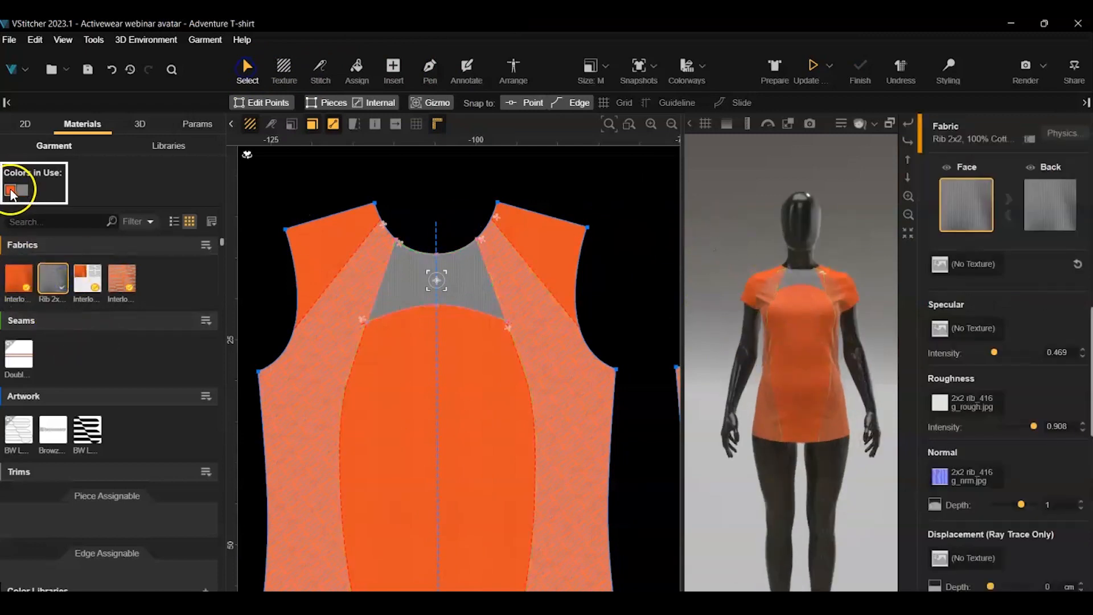
left_click_drag(11, 193, 51, 281)
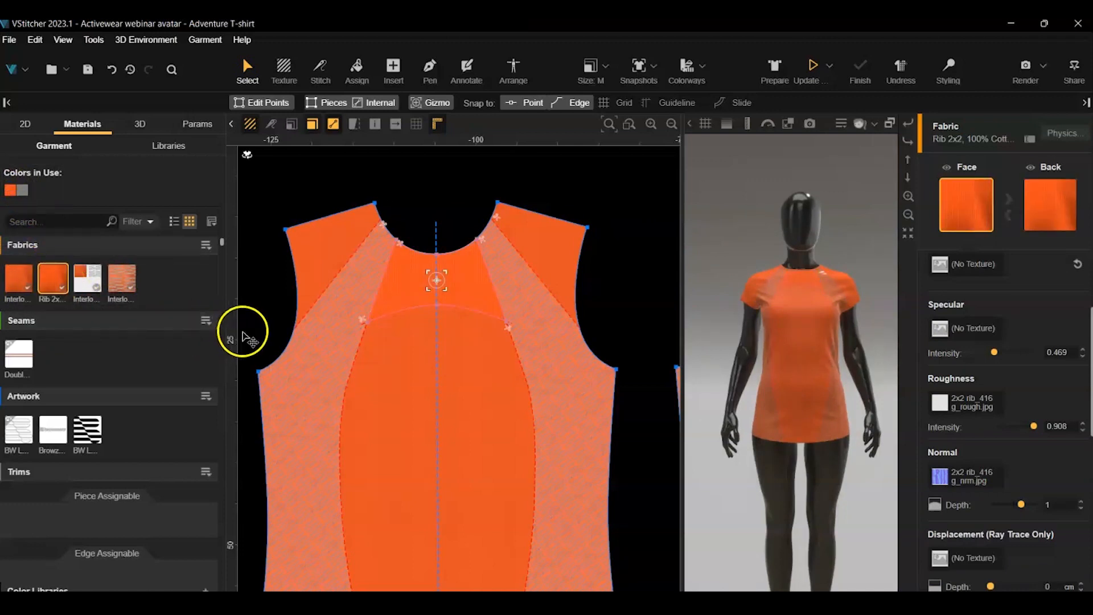
Inspect the orange rib neck panel on the garment in an enlarged 3D view
left_click_drag(686, 254, 480, 266)
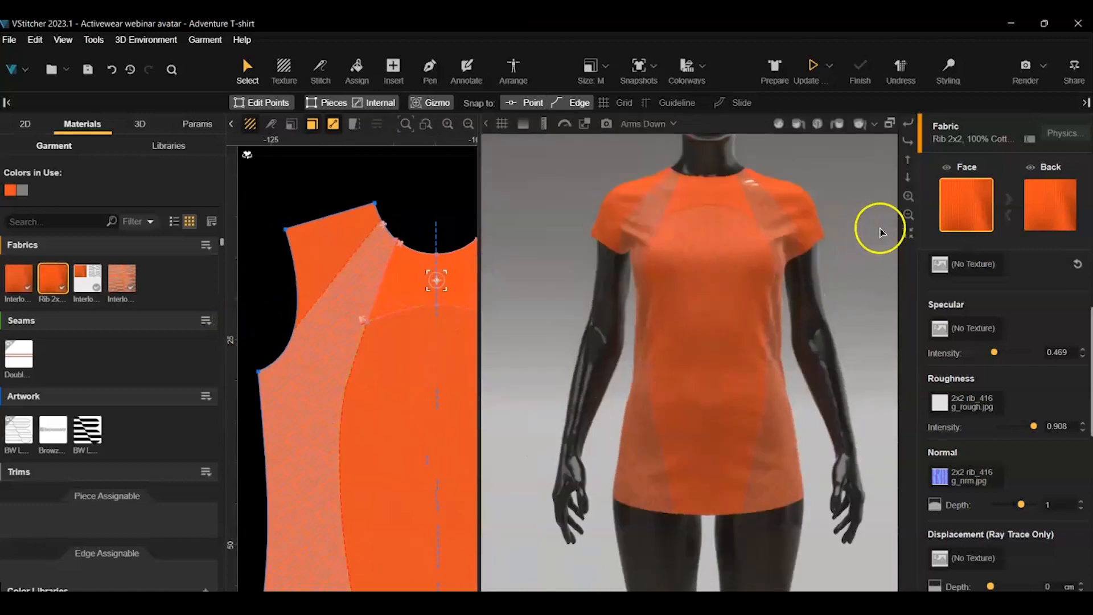
left_click(907, 145)
left_click_drag(690, 188, 875, 176)
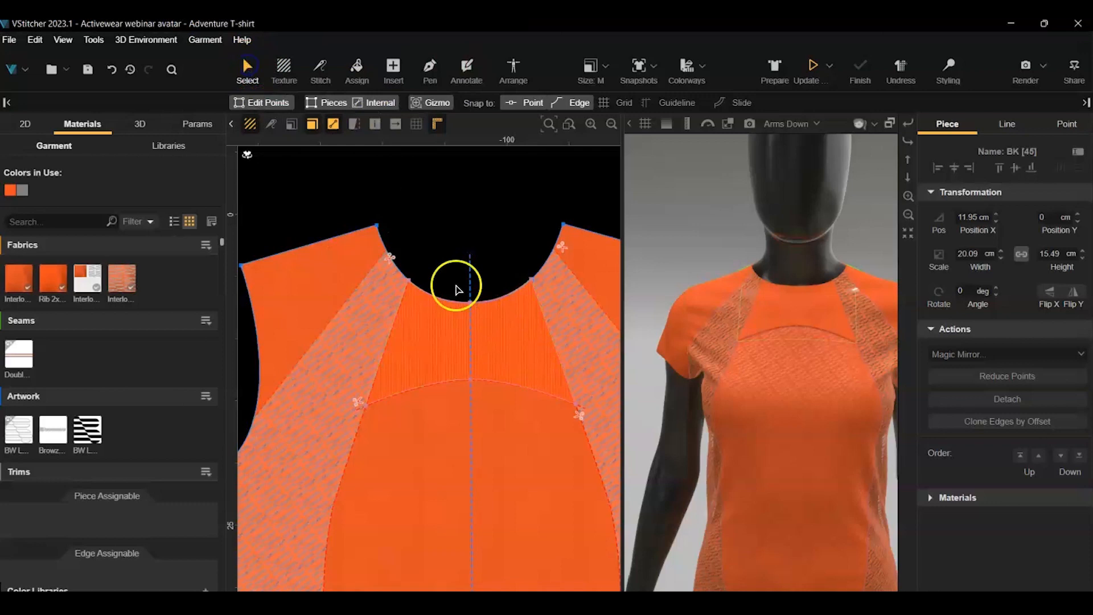
Clone the front neckline edge by an offset of -2 cm with one copy extended to the edges
left_click(382, 238)
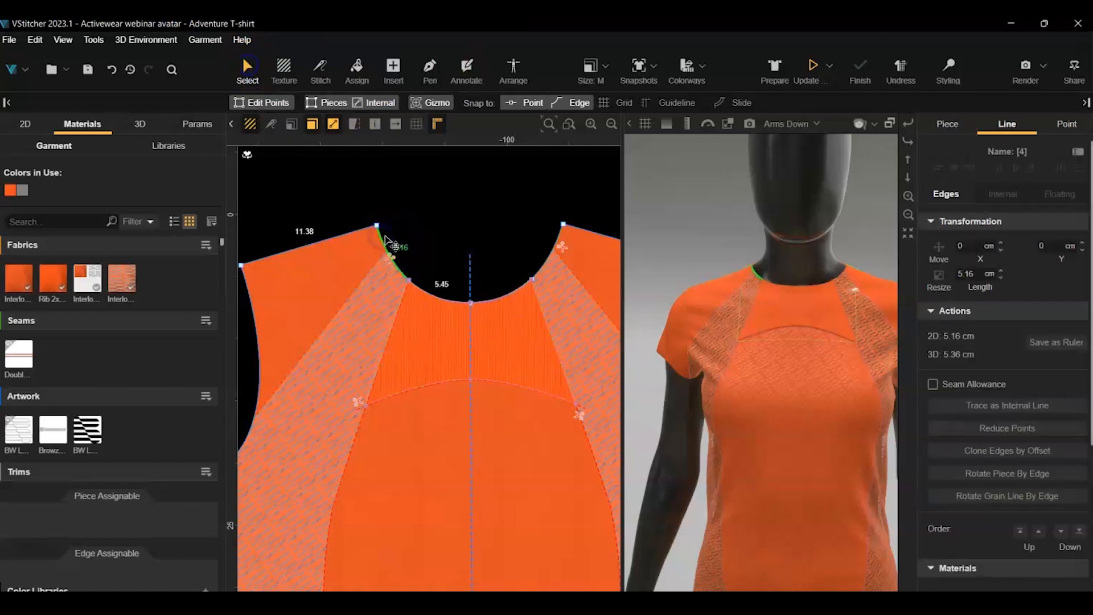
scroll(979, 526, "down", 3)
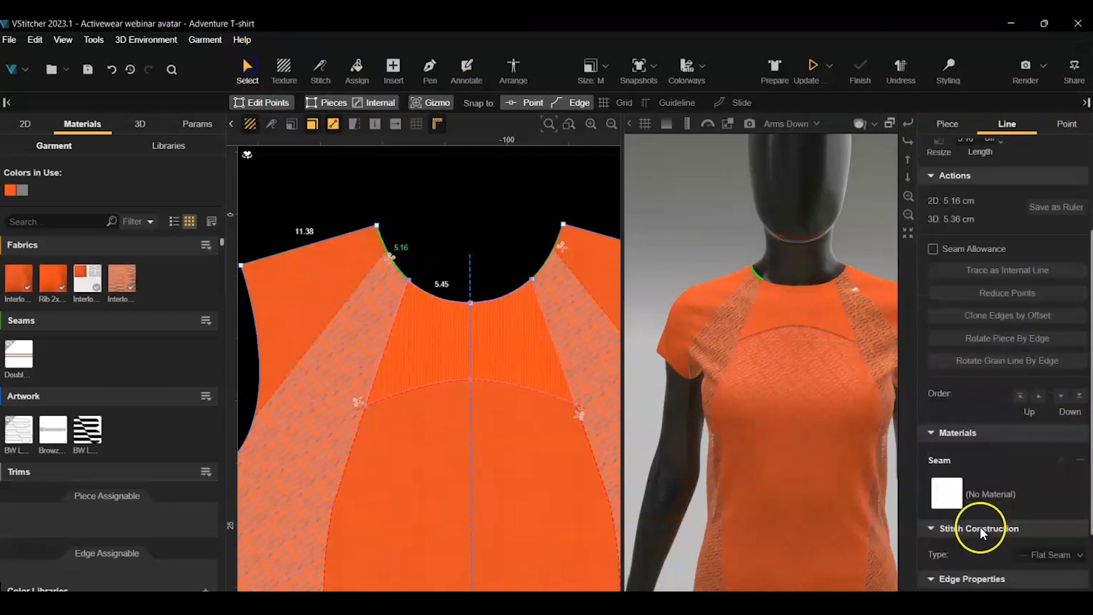
left_click(1016, 308)
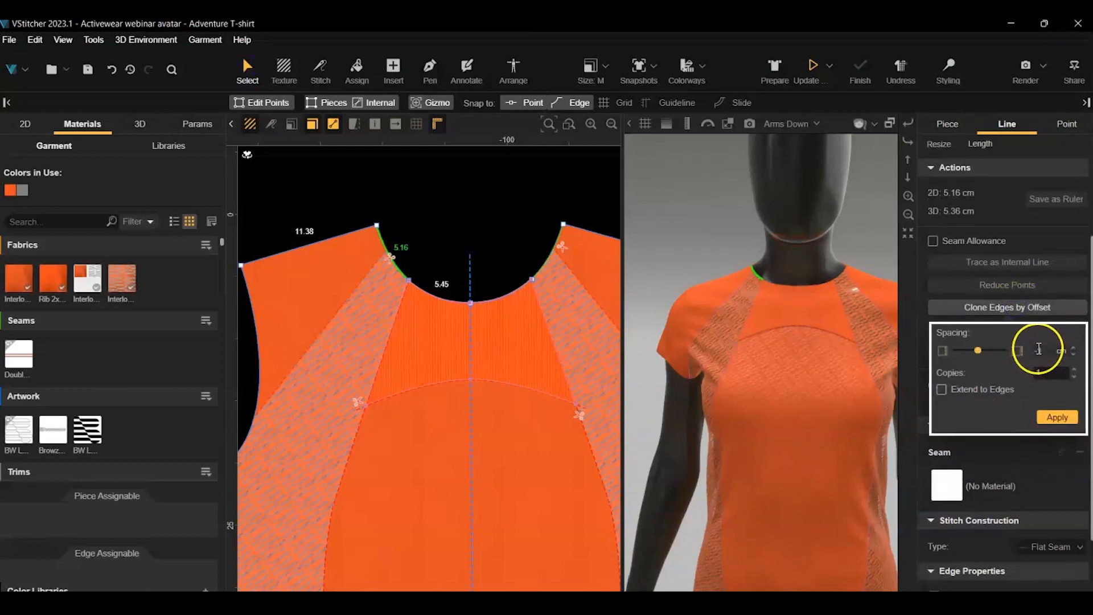
left_click(1038, 349)
type("-2")
left_click(960, 392)
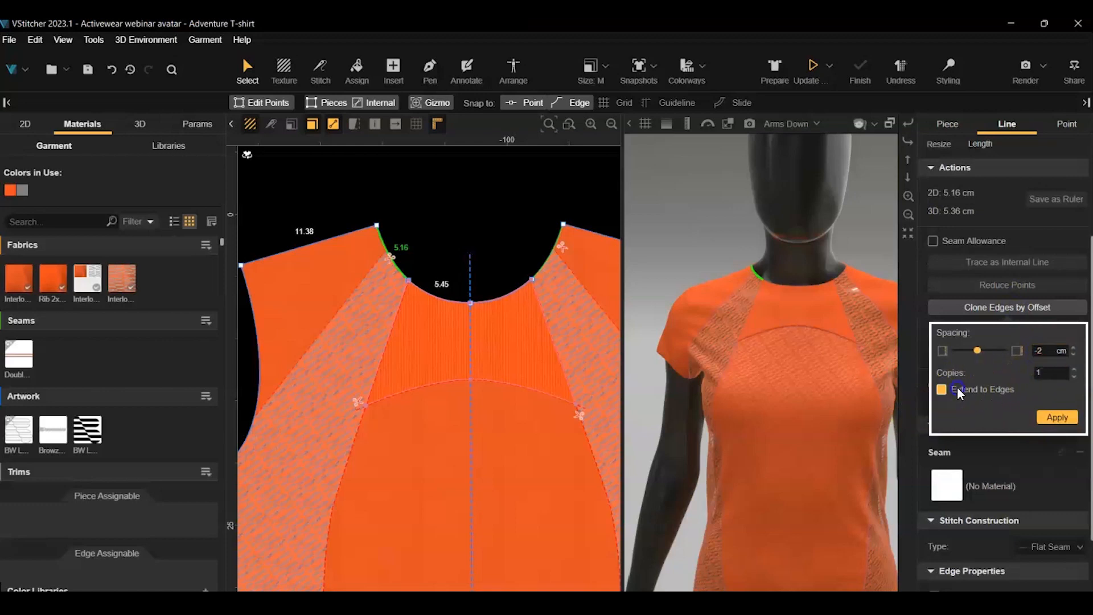
left_click(1058, 417)
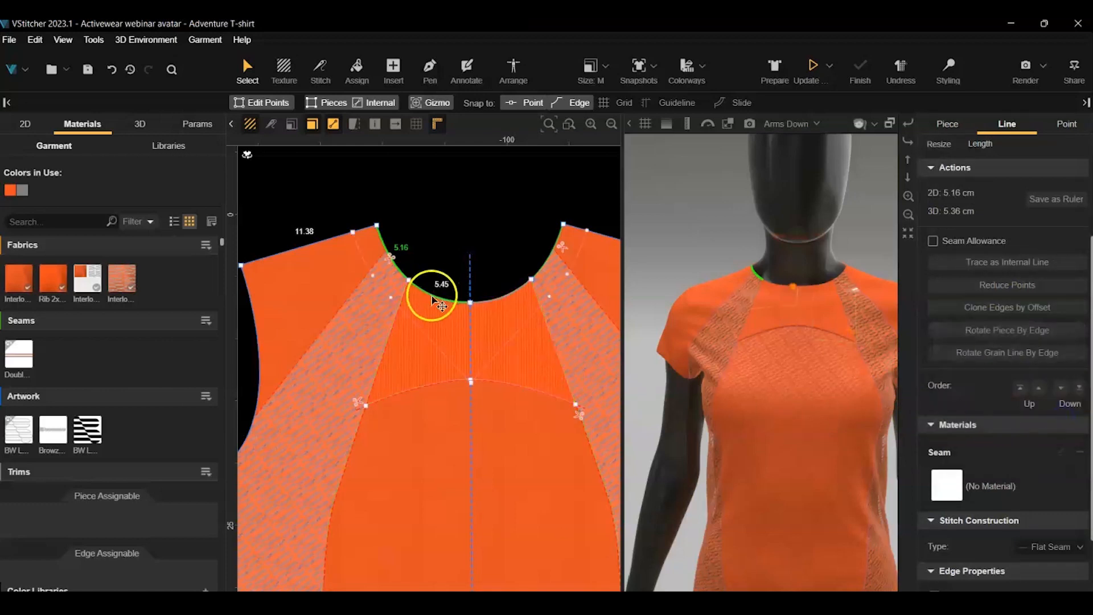
Pull the offset line's inner end away from the front centre and snap it onto the rib neck panel's style line
left_click_drag(470, 381, 470, 323)
left_click(609, 207)
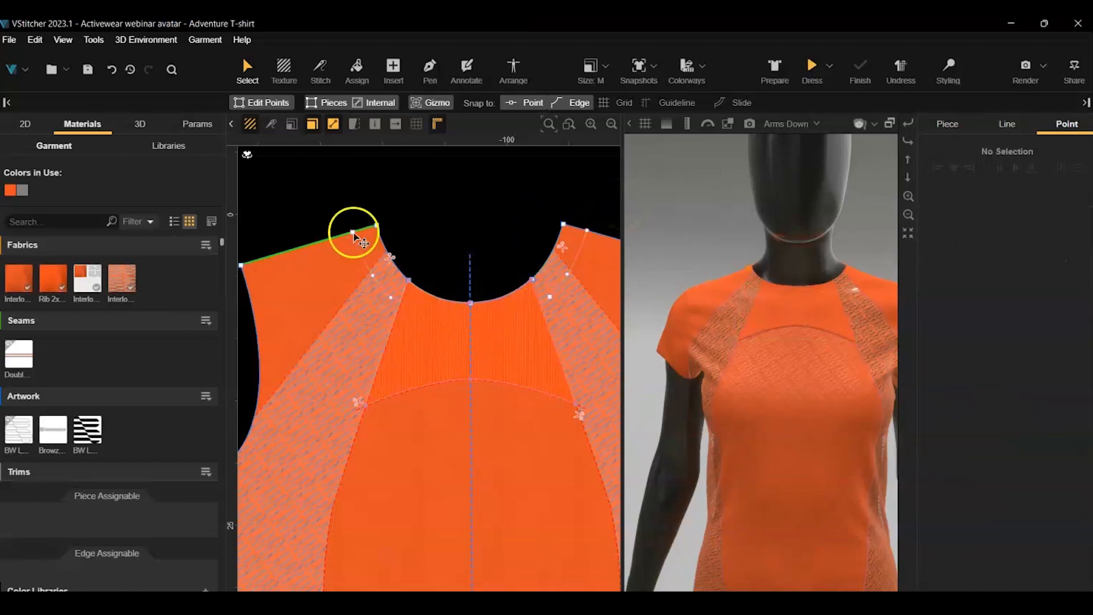
left_click(364, 258)
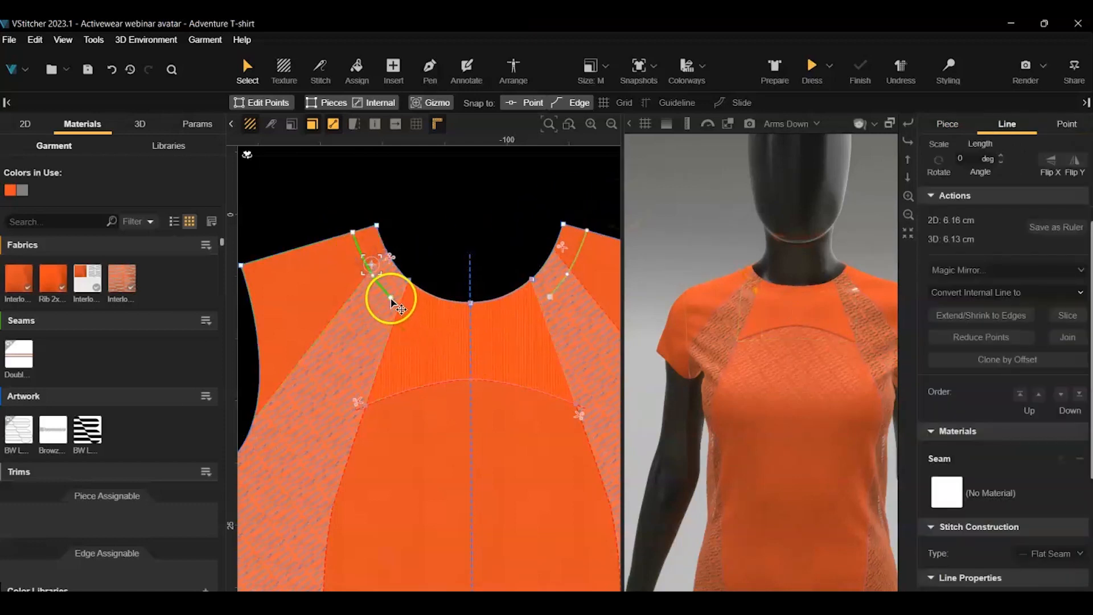
left_click_drag(392, 298, 397, 301)
left_click(476, 214)
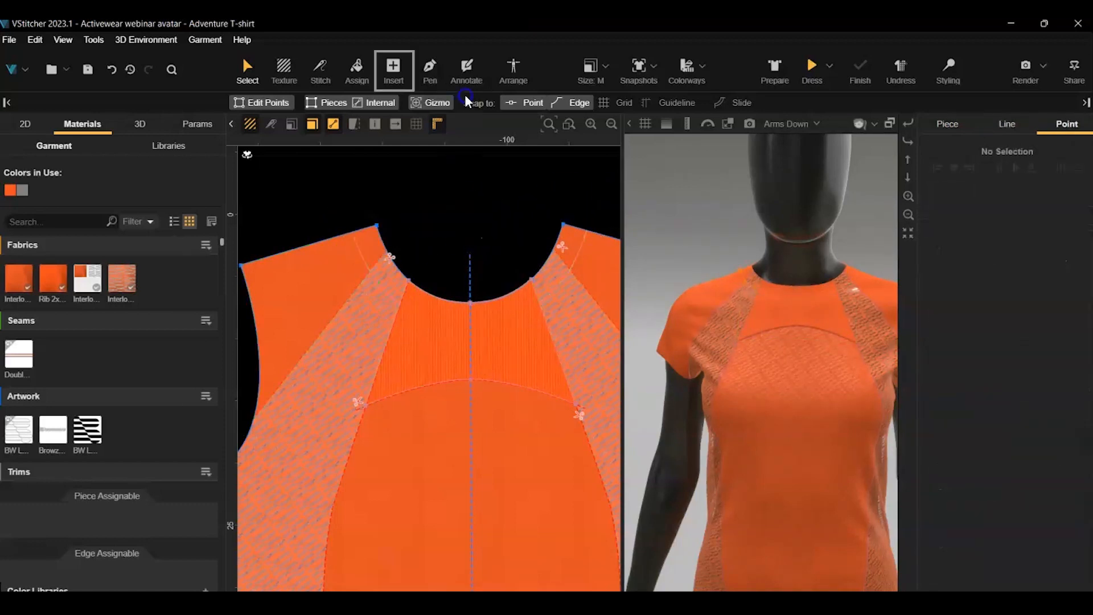
Extract the front neckband area above the offset line, move it above the neckline, and place its X-symmetry copy on the opposite side
left_click(398, 64)
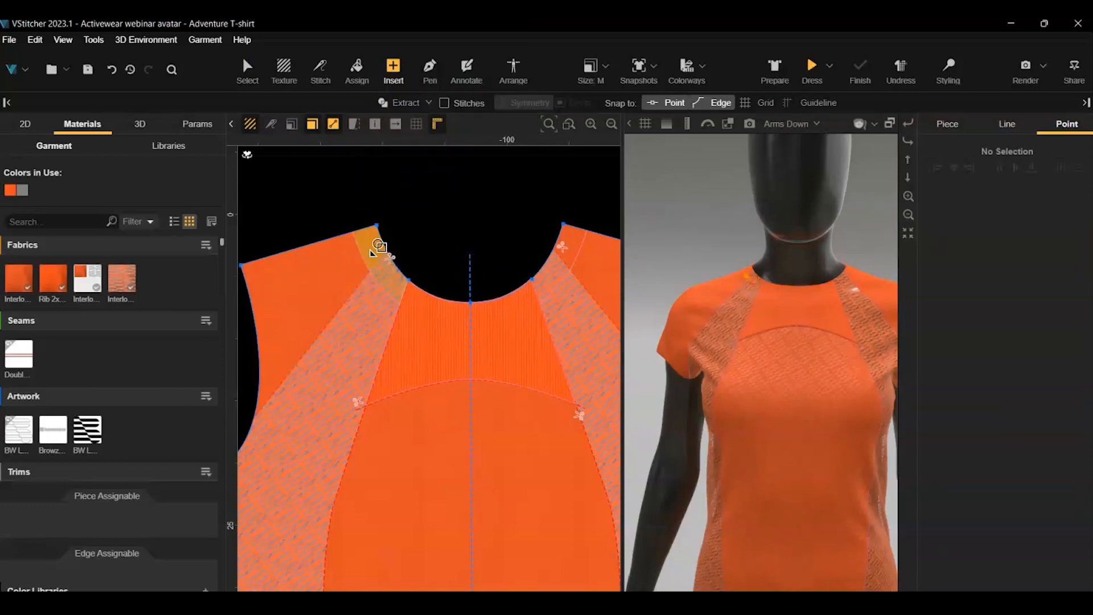
left_click(371, 254)
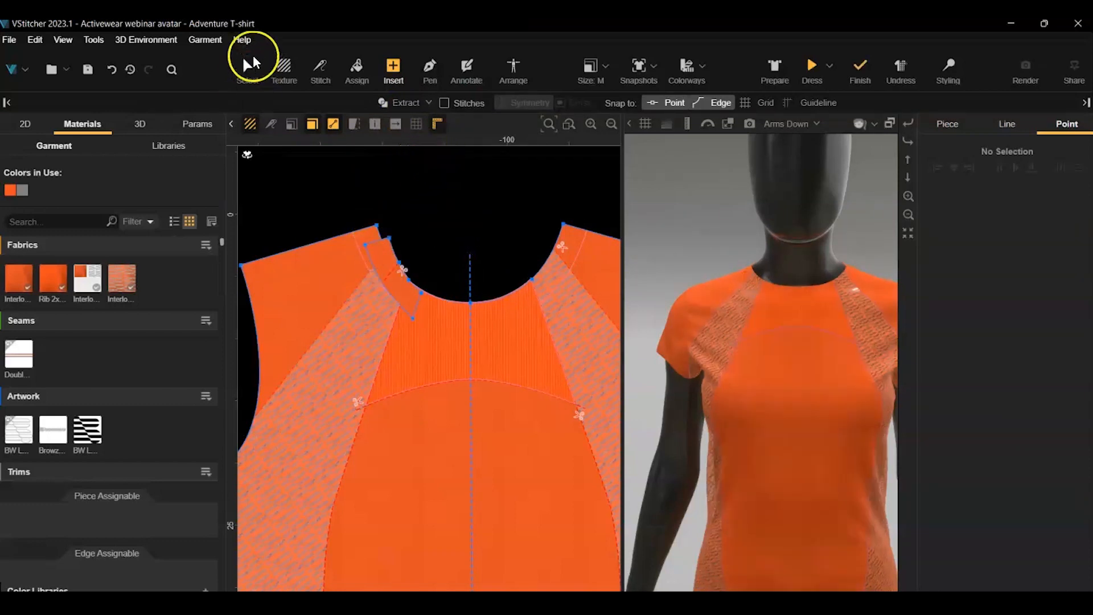
left_click(247, 68)
left_click_drag(377, 254, 388, 204)
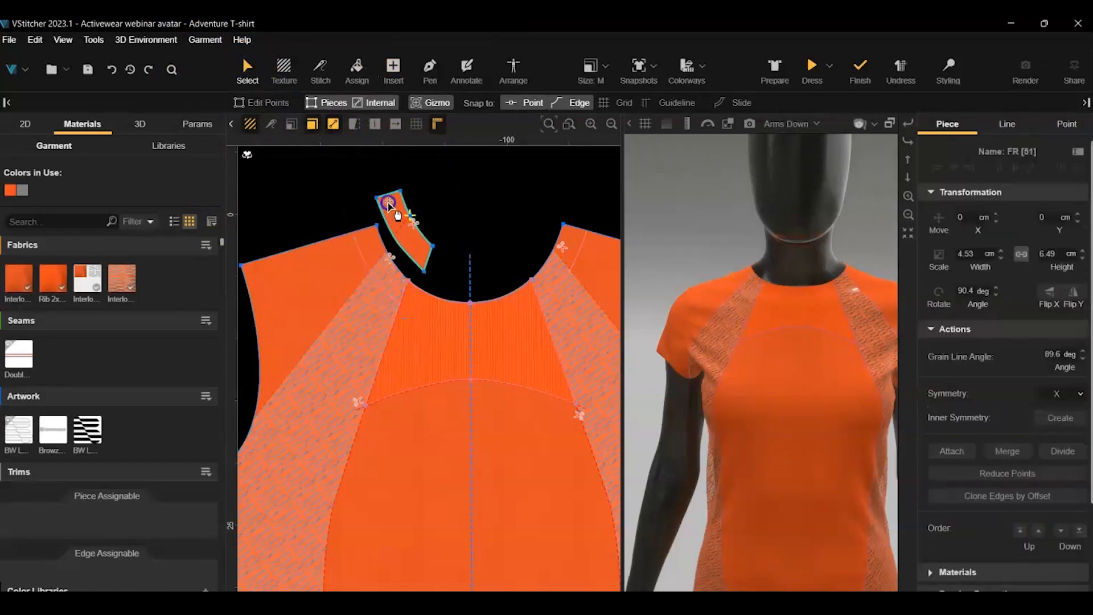
left_click(1055, 392)
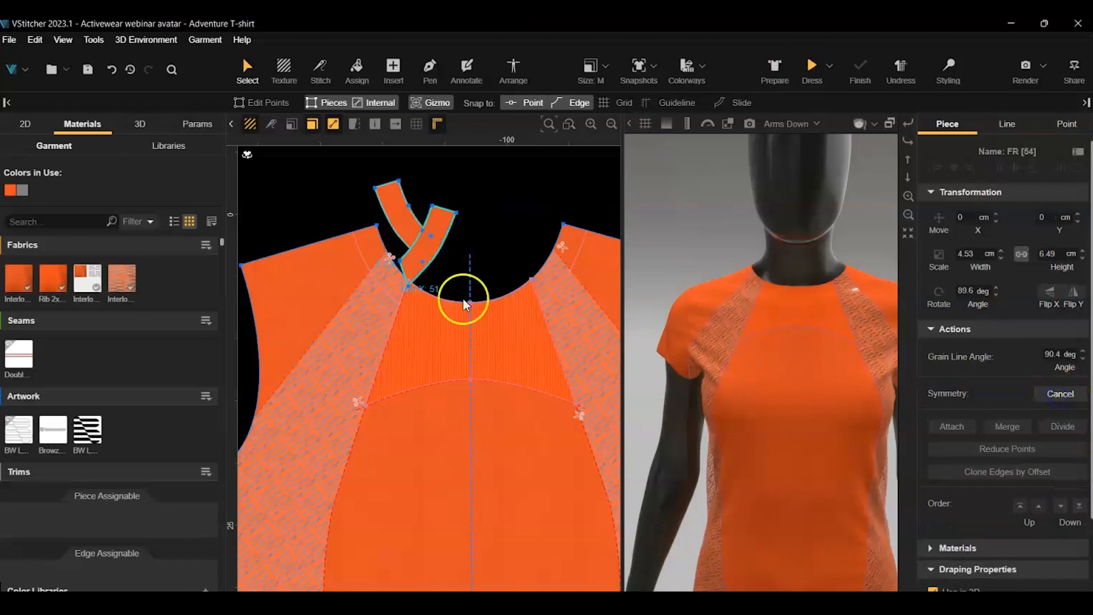
left_click_drag(442, 222, 515, 254)
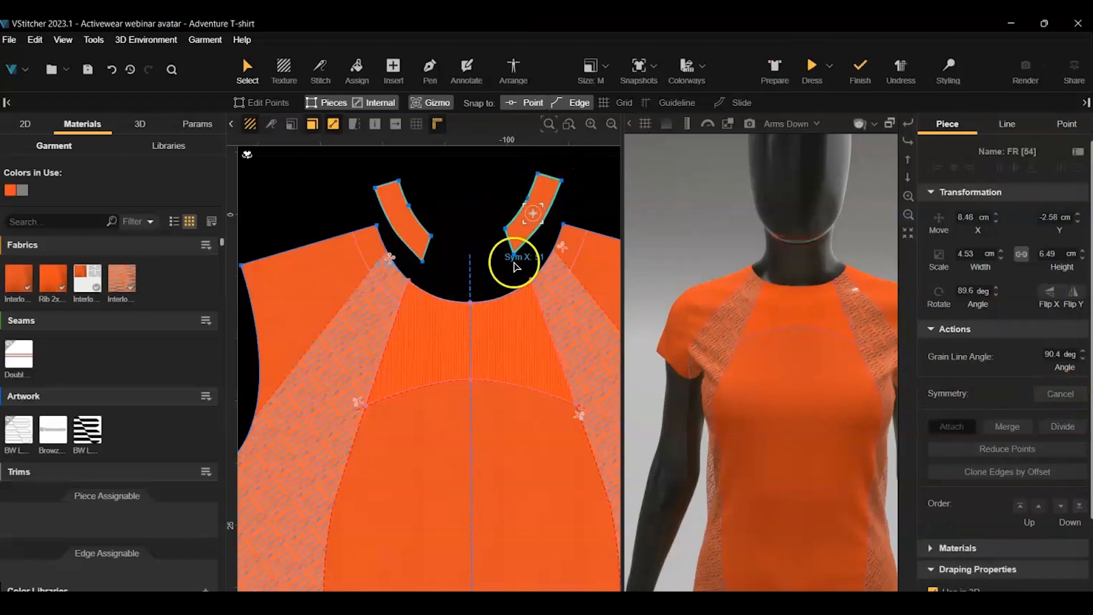
Clone the back neckline edge by offset with one copy to outline the back neckband
scroll(515, 254, "down", 3)
middle_click_drag(562, 222, 216, 154)
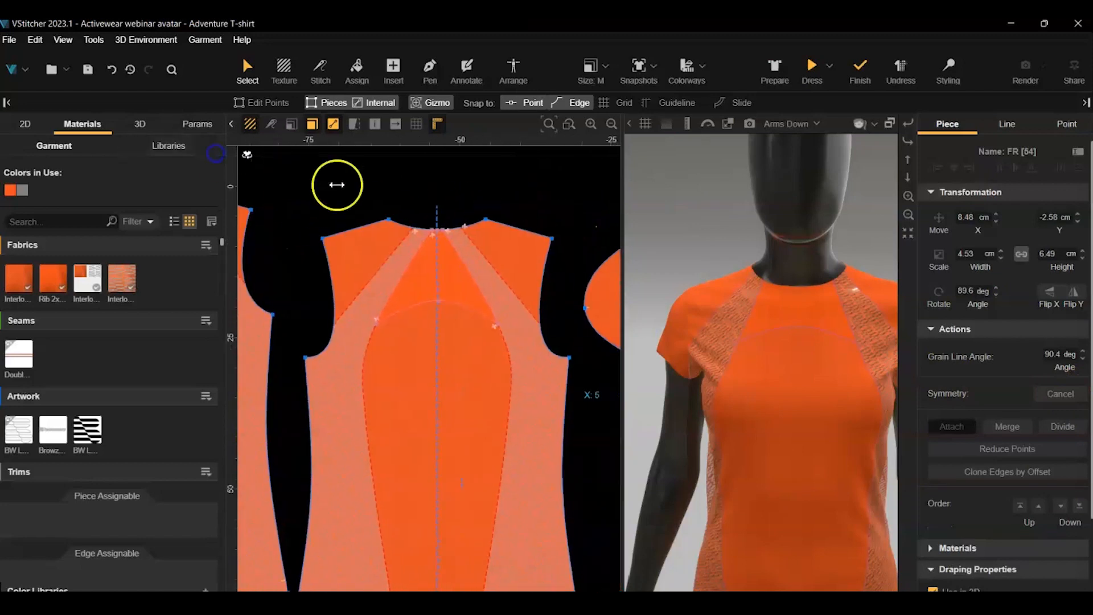
scroll(414, 204, "up", 3)
scroll(419, 233, "up", 2)
left_click(386, 241)
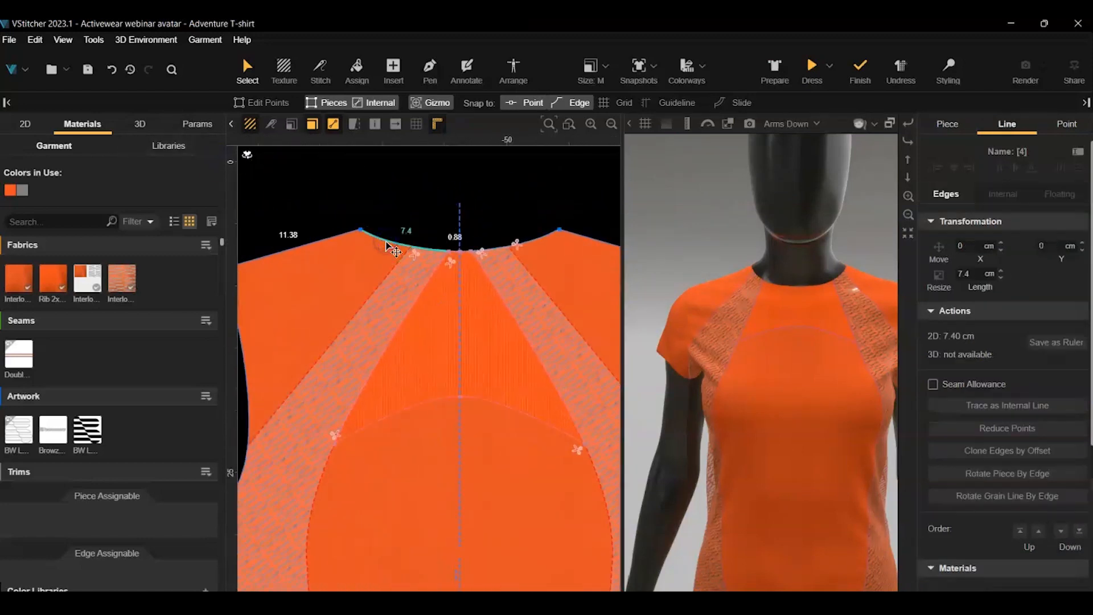
left_click(1042, 450)
left_click(1043, 493)
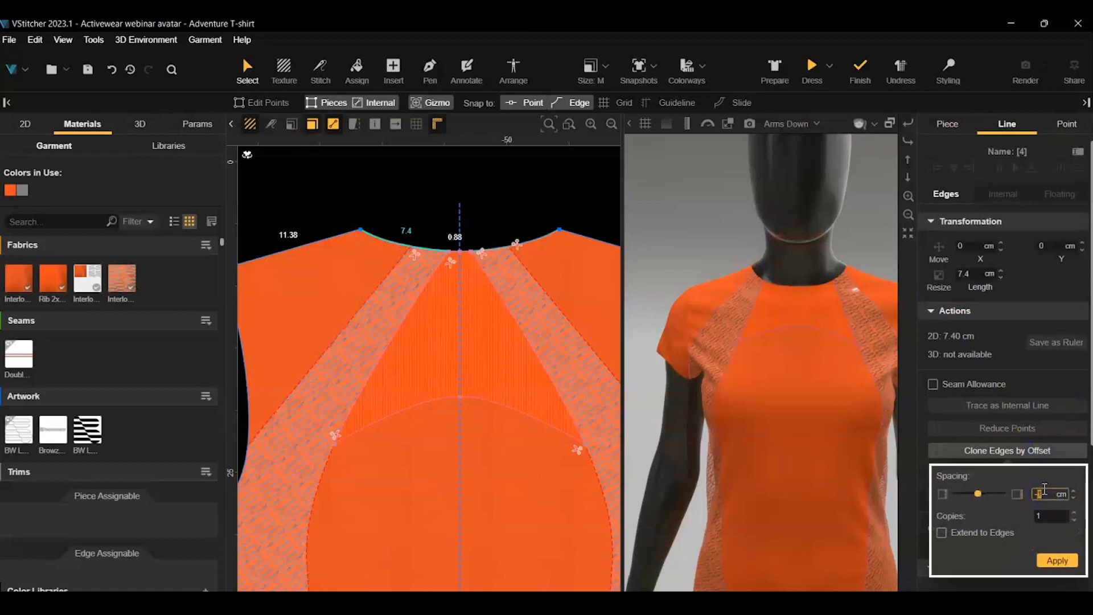
left_click(1072, 565)
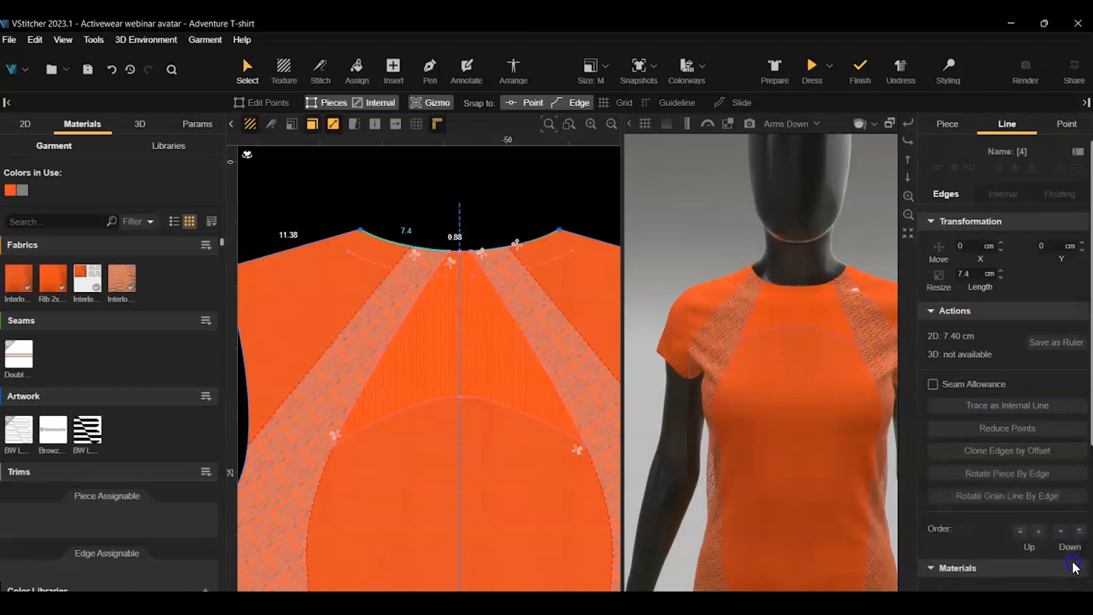
Extend the back offset line to the shoulder, and unglue and move its centre point onto the rib panel's style line
left_click(368, 263)
left_click(985, 459)
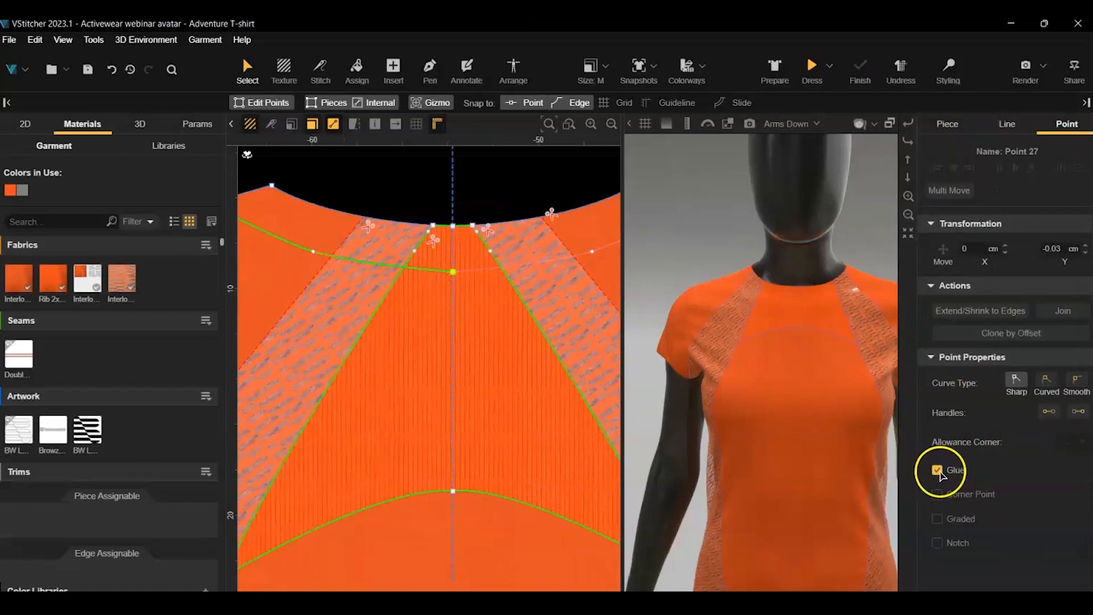
left_click_drag(448, 276, 501, 267)
left_click(424, 248)
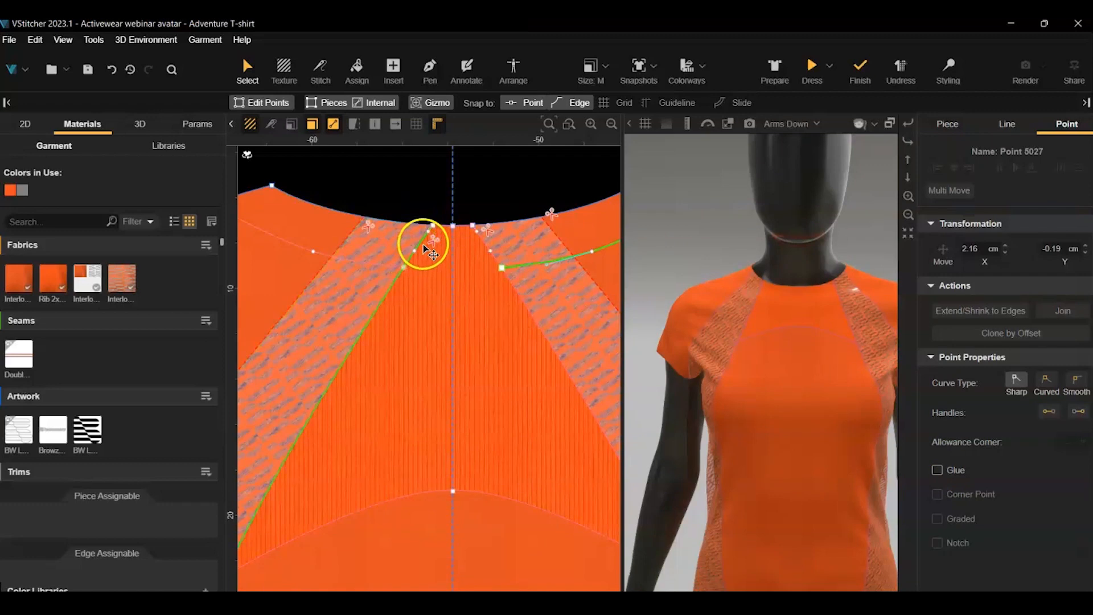
scroll(404, 199, "down", 2)
Extract the back neckband area, combining the shoulder and side-panel sections above the offset line into one piece
key("i")
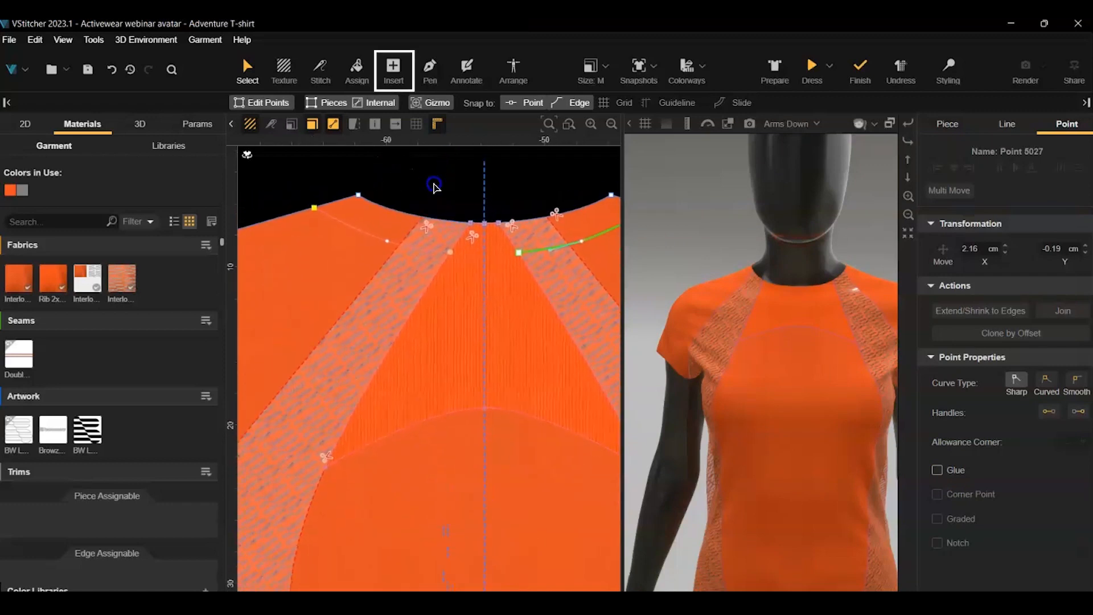
left_click(398, 68)
left_click(414, 102)
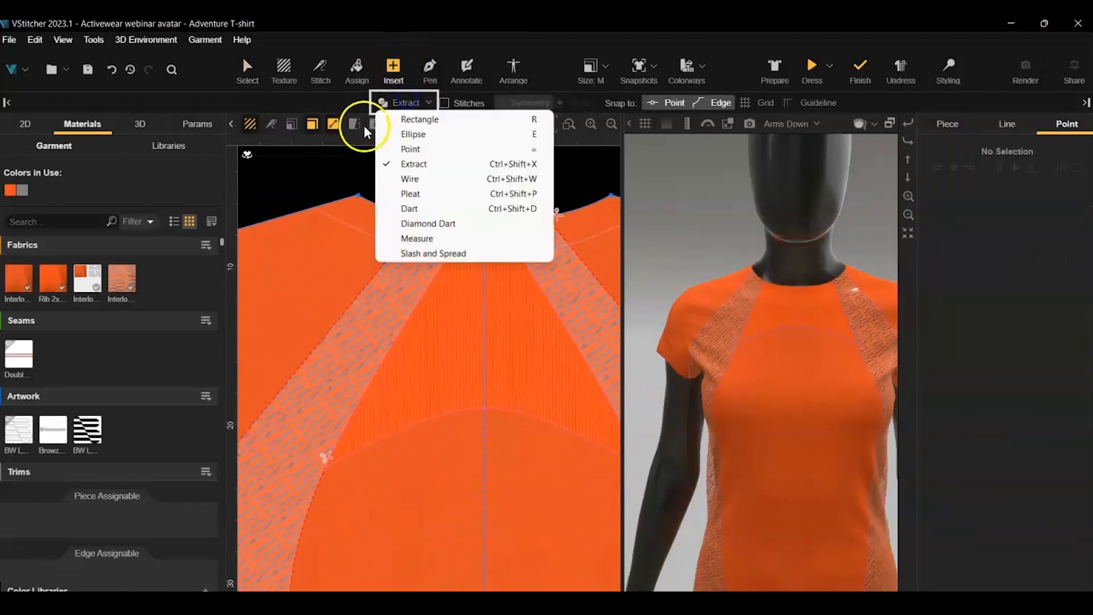
left_click(325, 163)
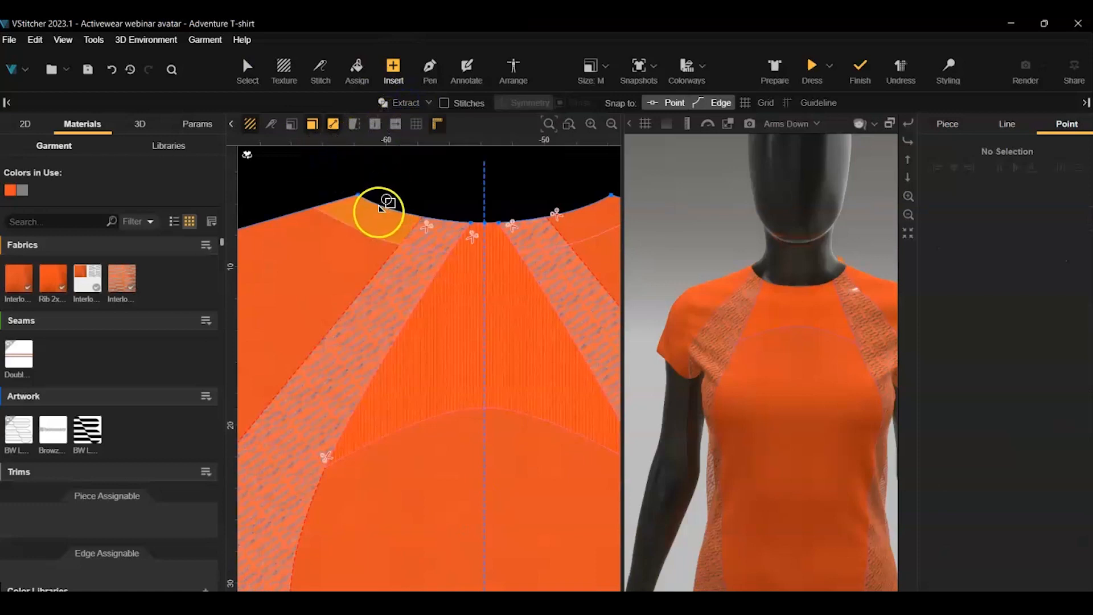
left_click(418, 230)
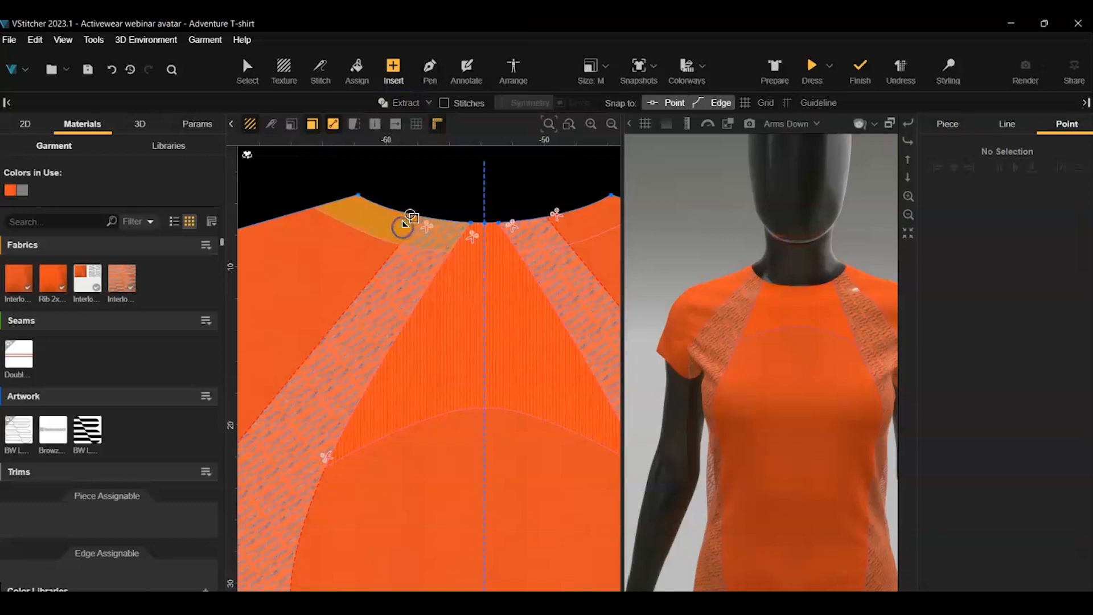
left_click(402, 222)
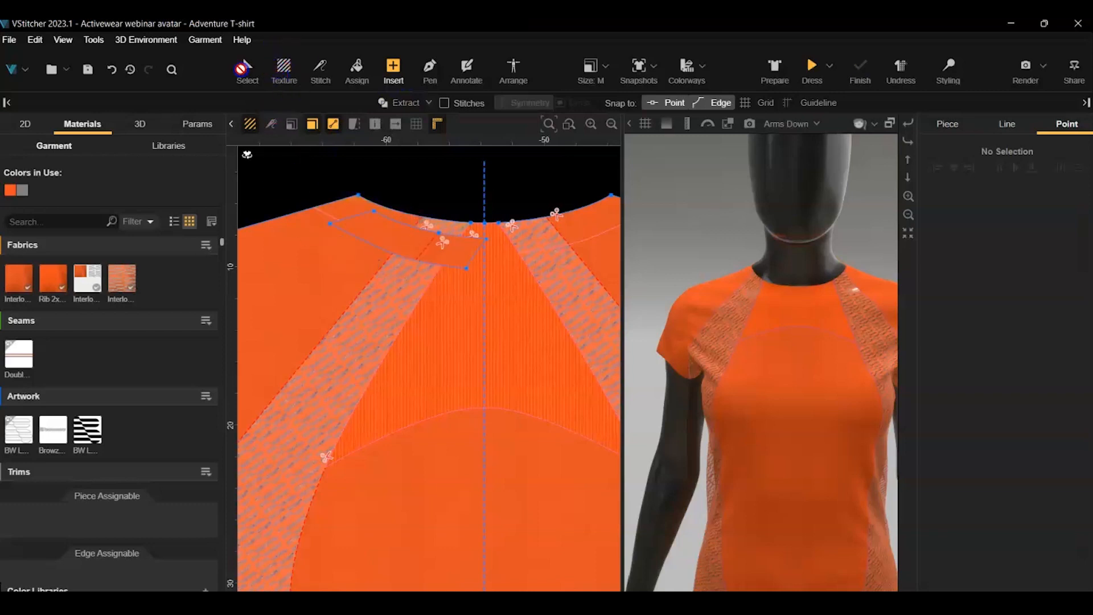
Move the extracted back neckband piece clear of the back, above the neckline
left_click(246, 69)
left_click_drag(374, 232, 371, 159)
left_click(503, 189)
middle_click_drag(552, 178, 464, 205)
Create an X-symmetry copy of the back neckband piece and place it opposite the original above the back neckline
left_click(325, 210)
left_click(767, 248)
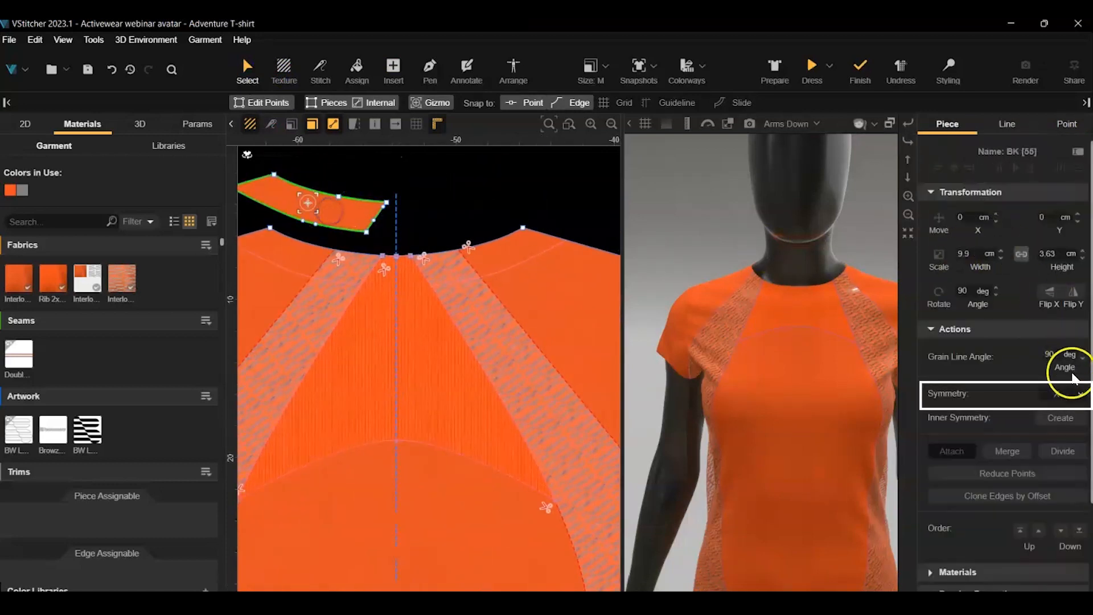
left_click(1060, 394)
left_click(353, 227)
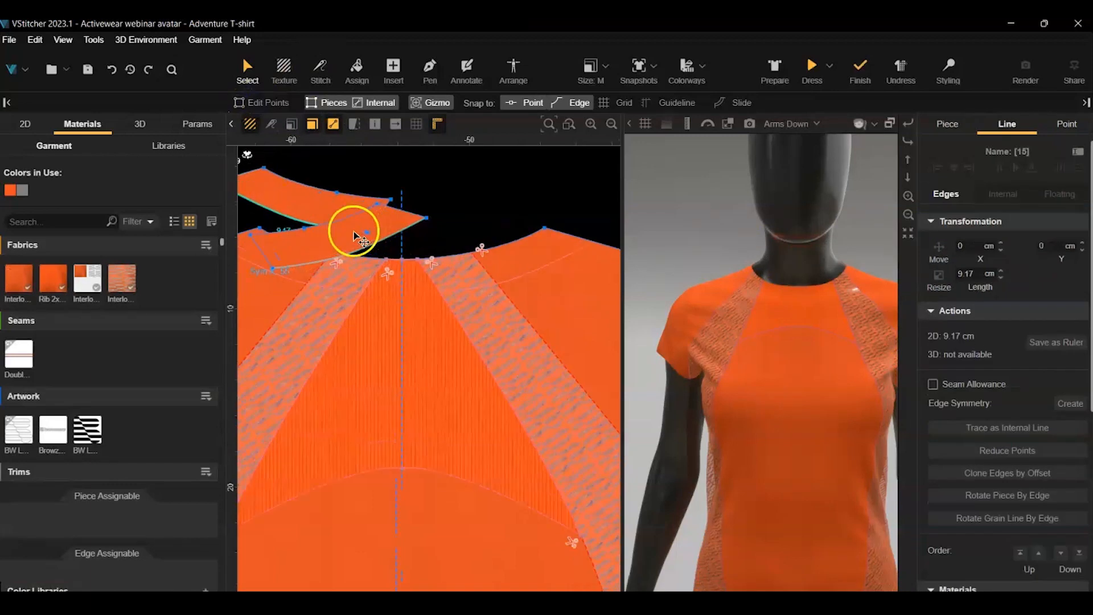
scroll(367, 166, "up", 1)
left_click(379, 239)
left_click_drag(354, 231, 515, 197)
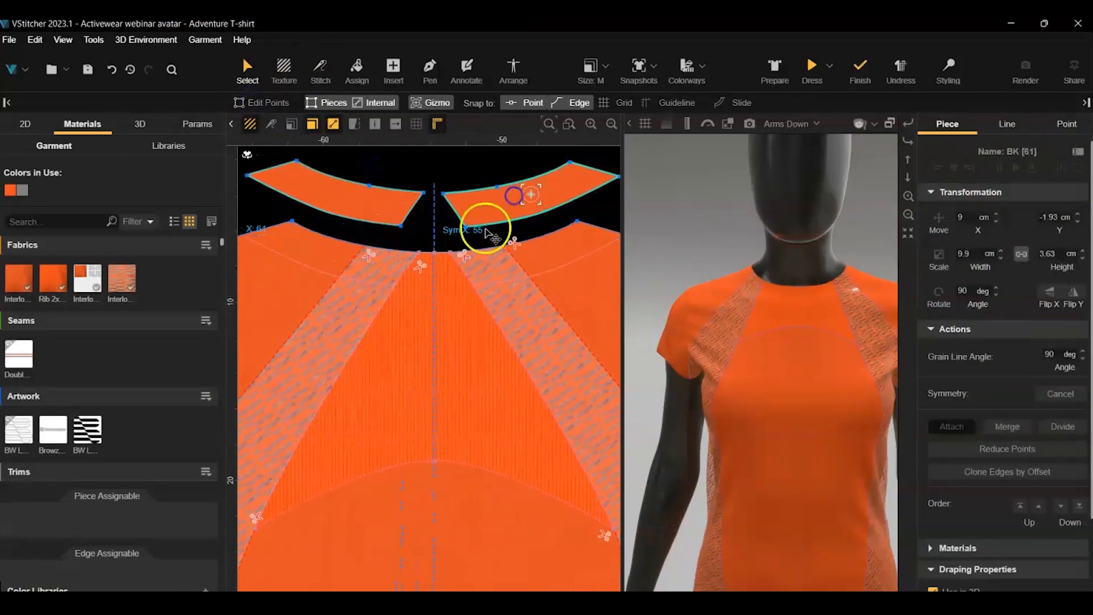
Arrange the front neckband pair on the front Torso silhouette and the back neckband pair on the back Torso silhouette
scroll(485, 231, "down", 6)
scroll(341, 226, "down", 2)
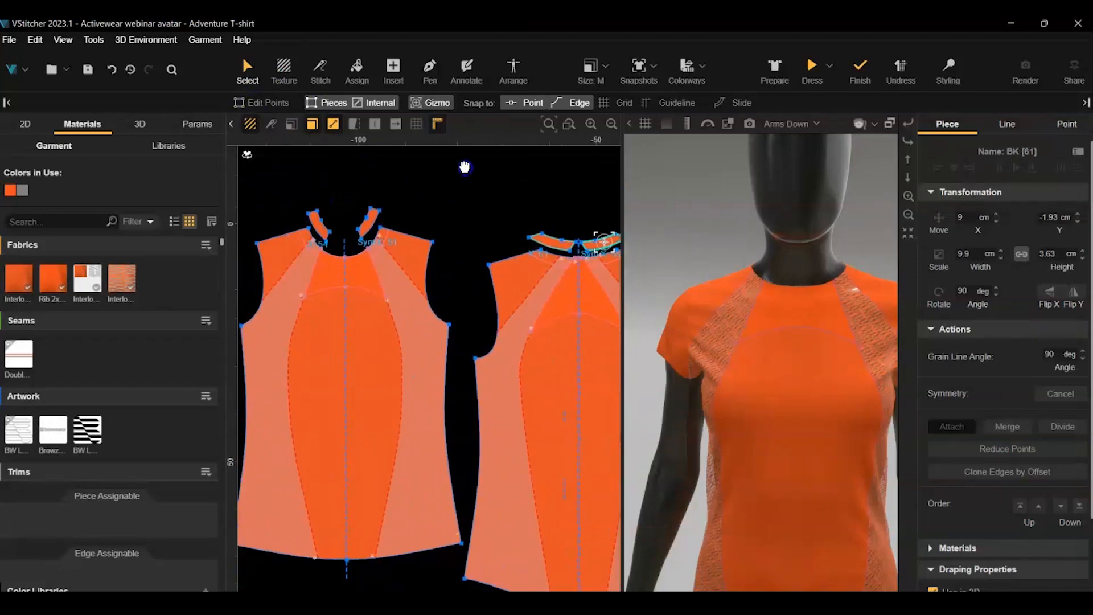
left_click(513, 70)
left_click_drag(294, 480, 384, 329)
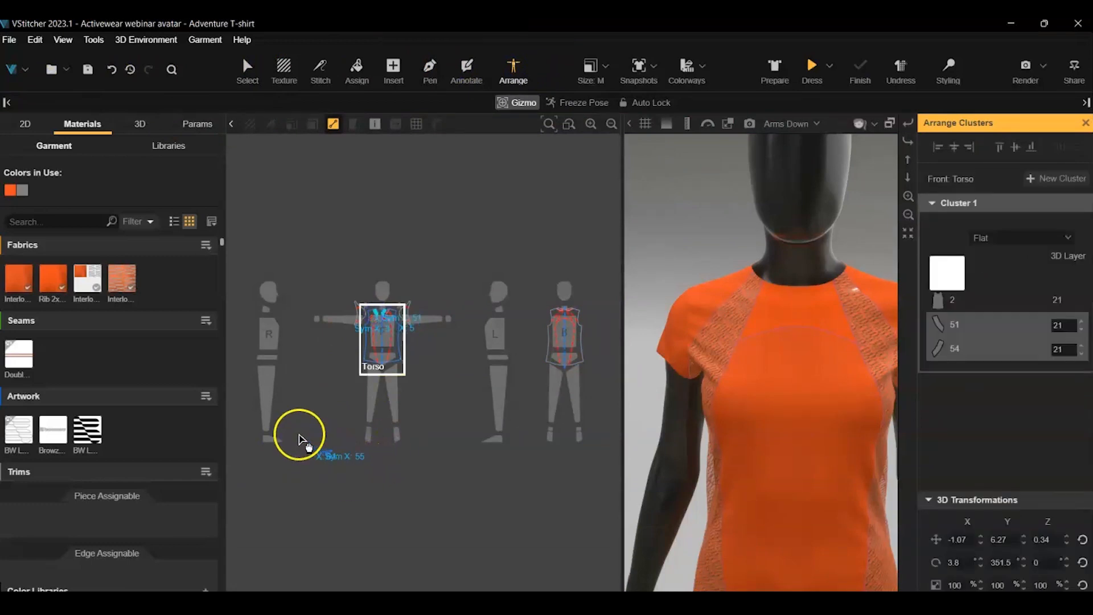
left_click(349, 480)
left_click_drag(320, 455, 562, 366)
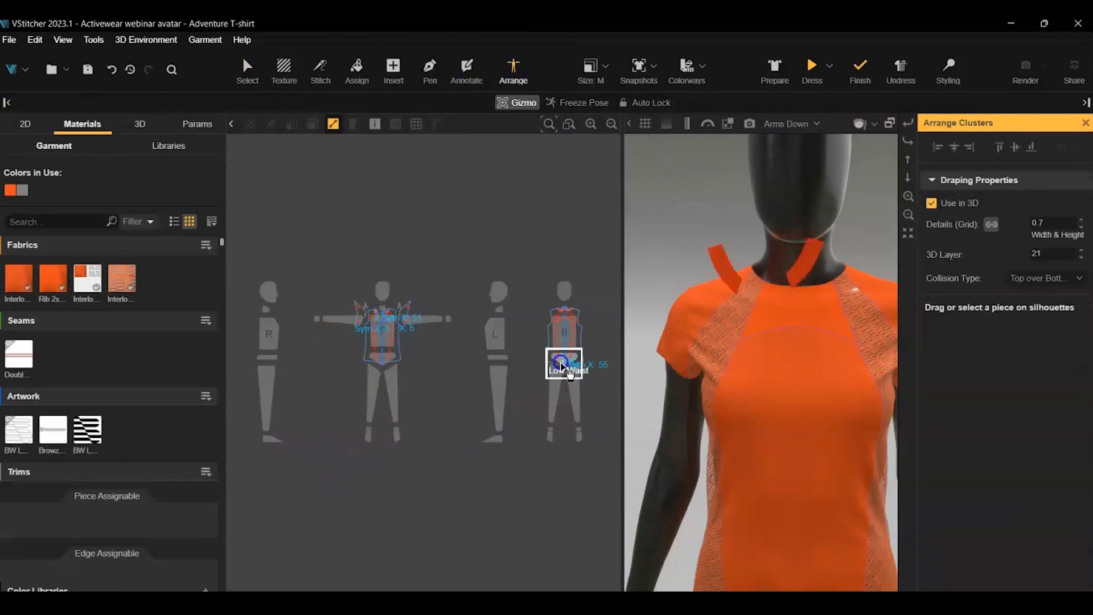
left_click_drag(560, 311, 561, 313)
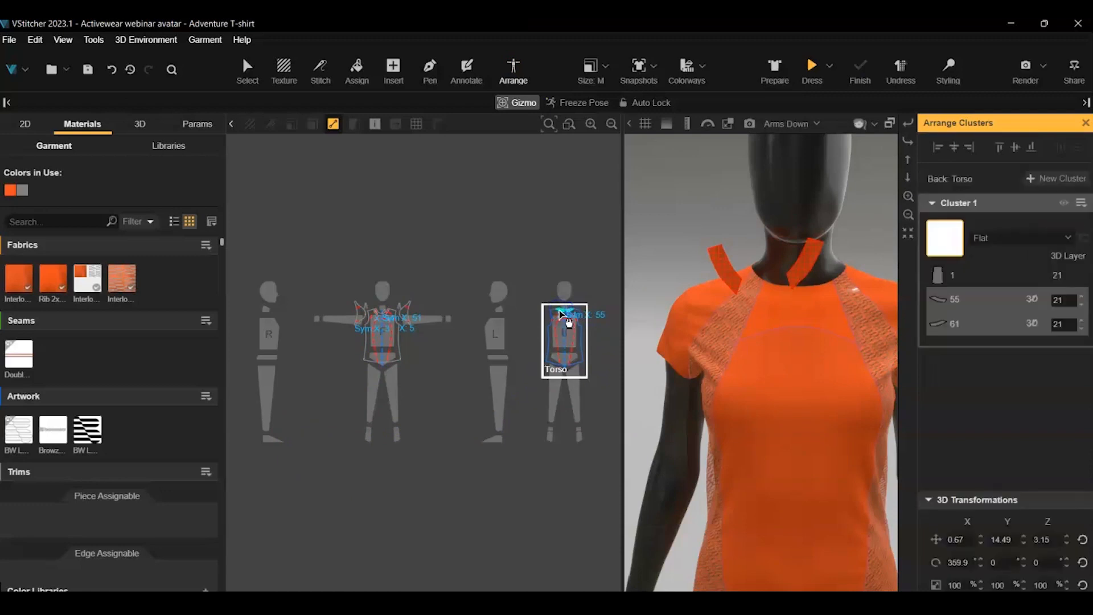
Add a new cluster to the back Torso and move both back neckband pieces into it
left_click(1057, 195)
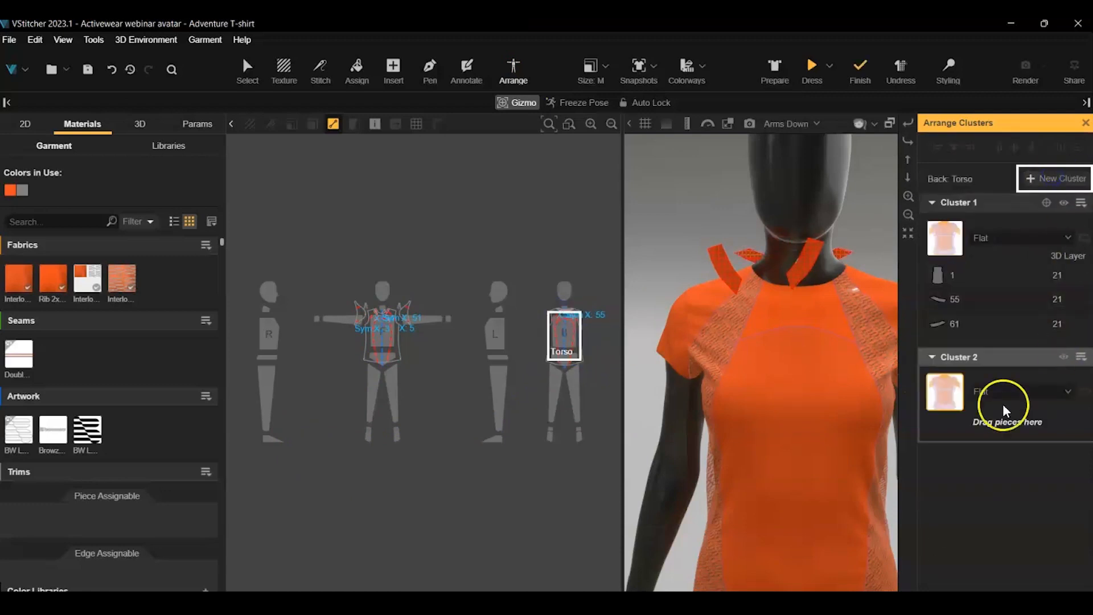
left_click_drag(960, 322, 970, 423)
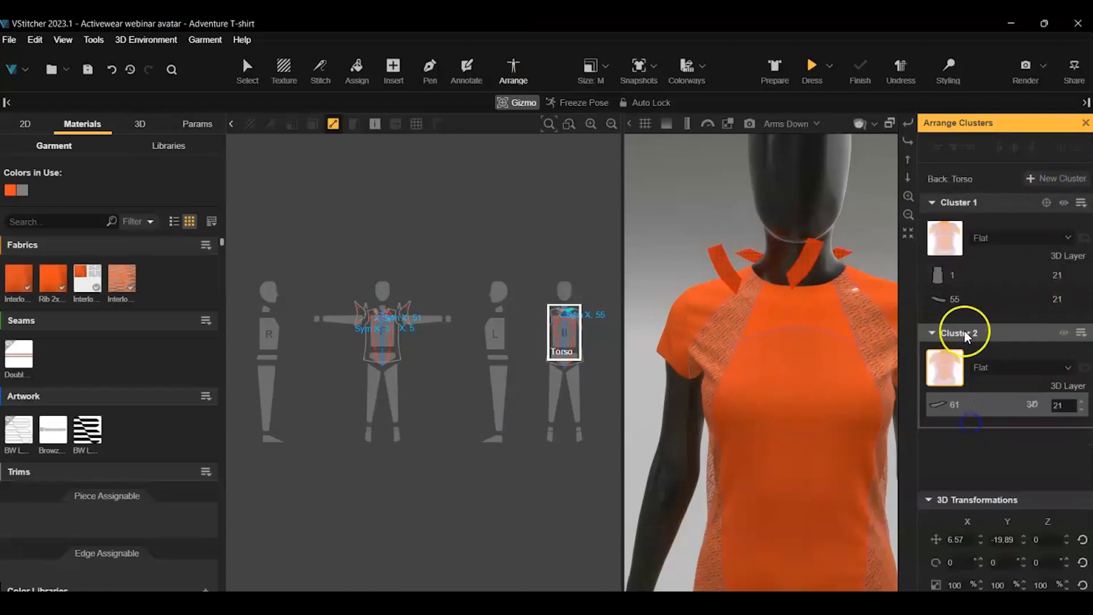
left_click_drag(957, 299, 962, 415)
Add a new cluster to the front Torso and move both front neckband pieces into it
left_click(387, 340)
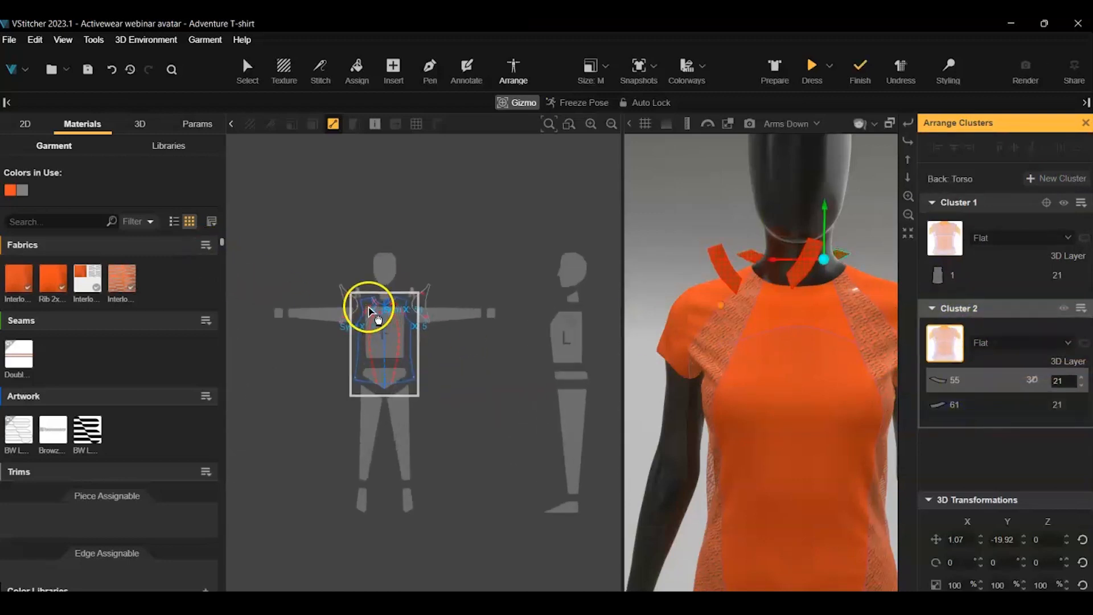
left_click(1078, 188)
left_click_drag(964, 328, 963, 422)
left_click(948, 297)
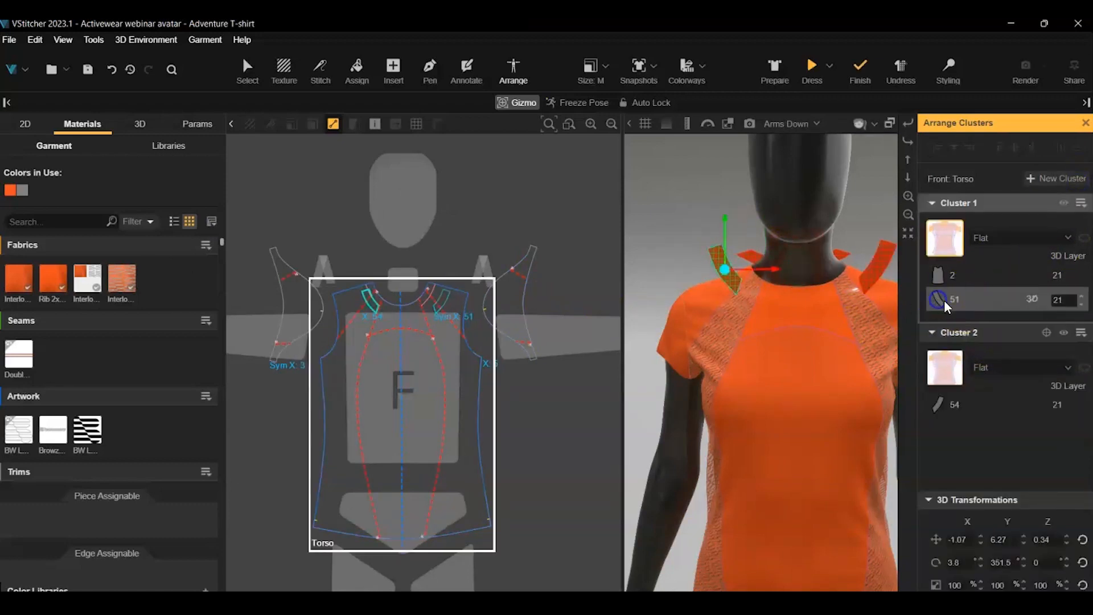
left_click_drag(940, 300, 946, 405)
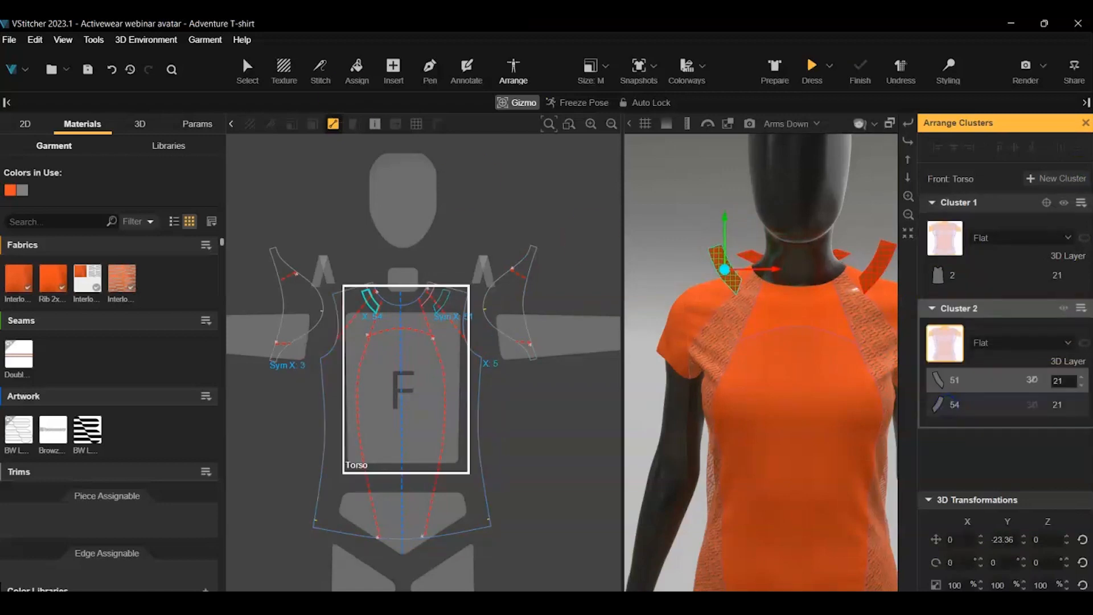
Bring the front neckband pieces closer to the neck and lower the pair toward the front neckline
scroll(427, 297, "up", 3)
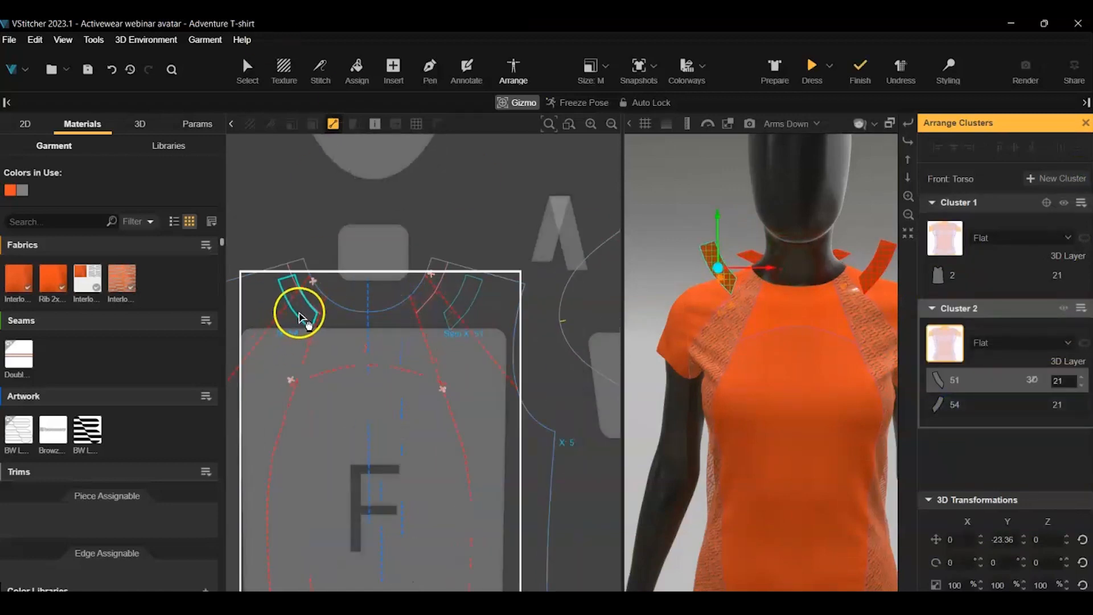
left_click_drag(303, 320, 314, 306)
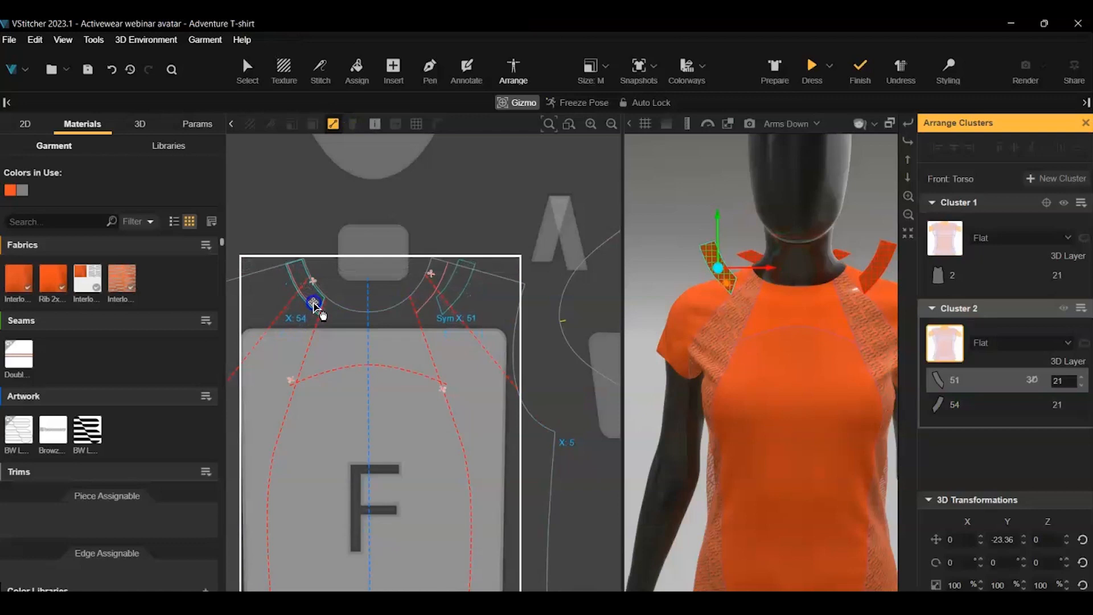
left_click(428, 279)
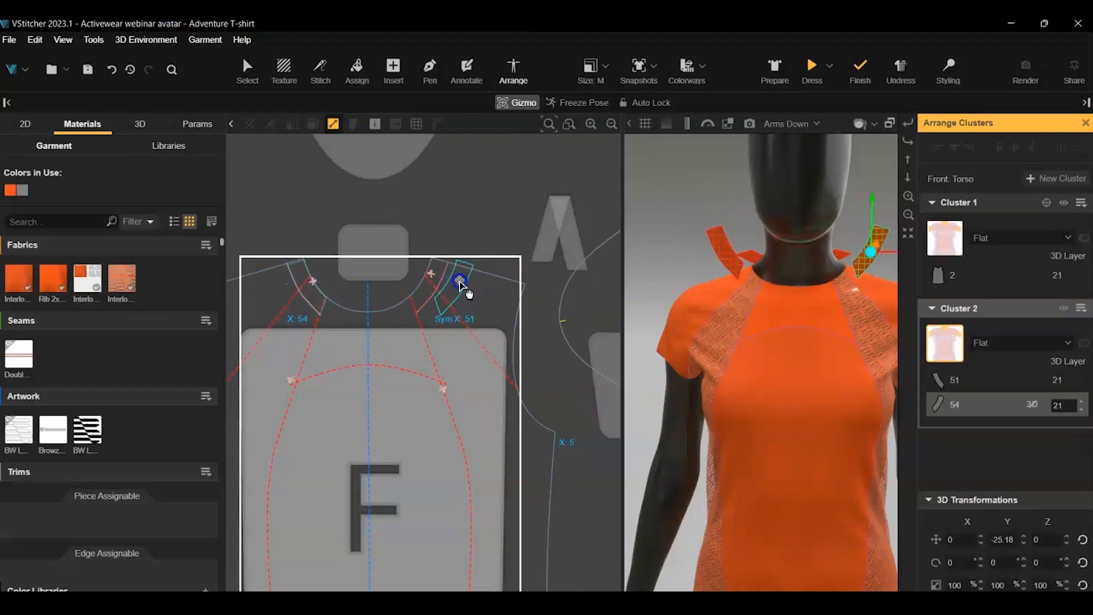
left_click(458, 282)
left_click_drag(885, 255, 872, 253)
left_click(746, 258)
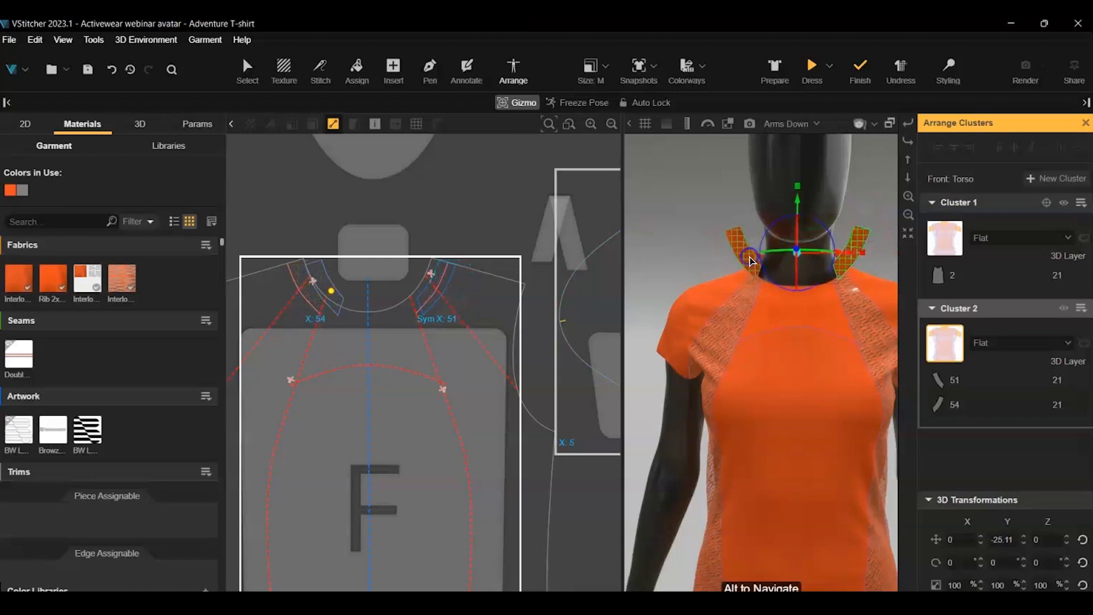
left_click_drag(794, 206, 777, 384)
scroll(797, 385, "down", 5)
Show the avatar from the back and lower the back neckband pair toward the back neckline
left_click(884, 132)
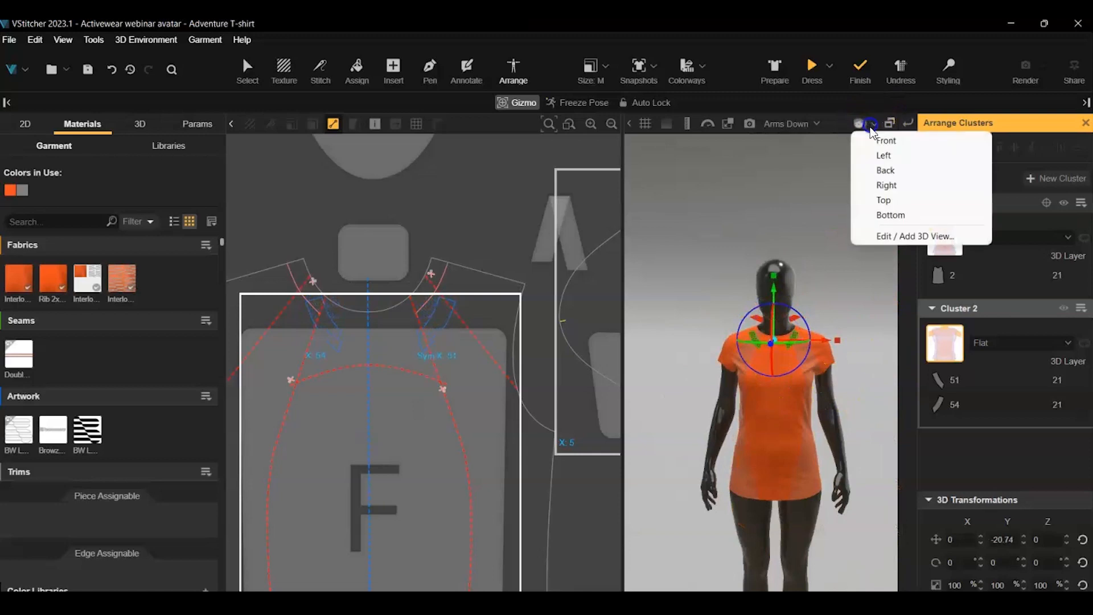
left_click(885, 167)
scroll(736, 343, "up", 5)
left_click(734, 238)
mouse_move(726, 183)
left_mouse_down()
mouse_move(728, 213)
mouse_move(728, 204)
left_mouse_up()
Stitch the outer edge of the front neckband piece to the internal neckband line on the front body
left_click(249, 69)
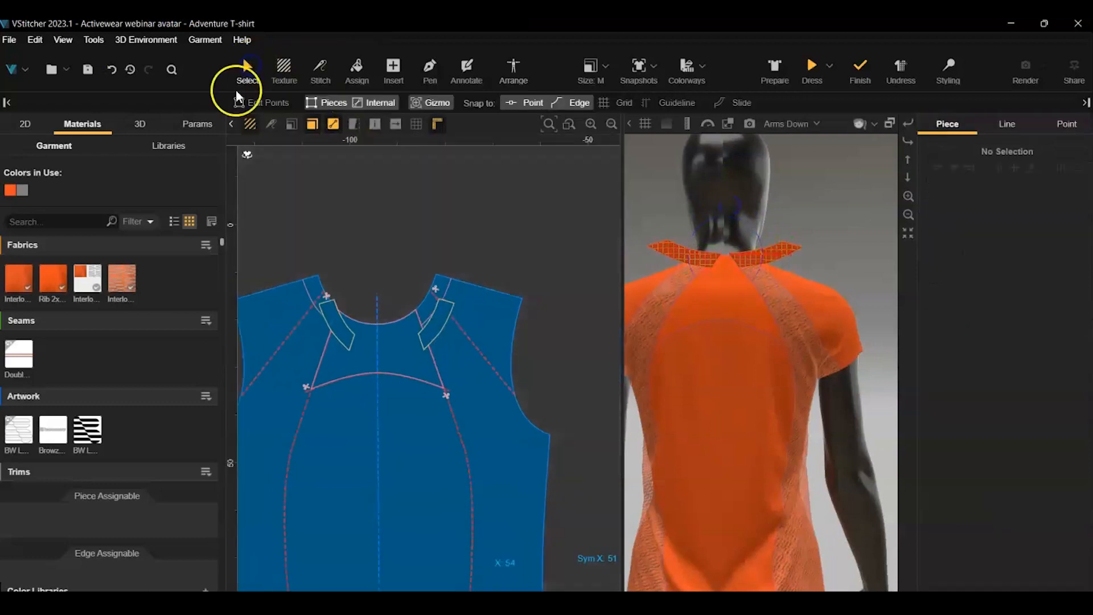
left_click(320, 68)
scroll(259, 222, "up", 3)
left_click(367, 257)
left_click(338, 276)
Multi-stitch the two inner edge segments of the front neckband piece to the front neckline, keeping symmetry on
left_click(1068, 119)
left_click(374, 217)
left_click(376, 236)
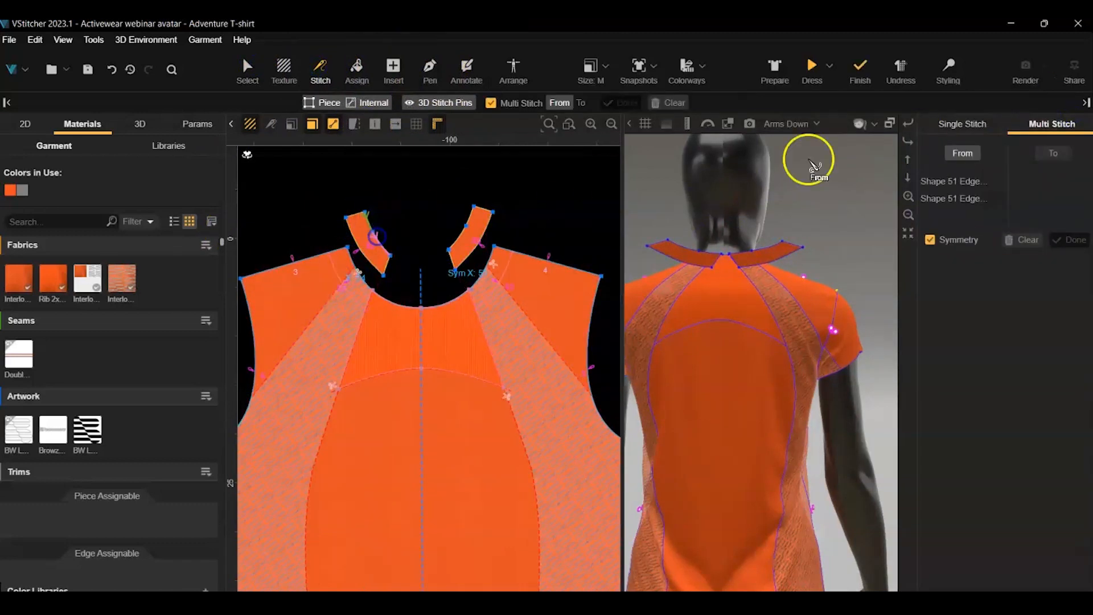
left_click(1053, 150)
left_click(354, 256)
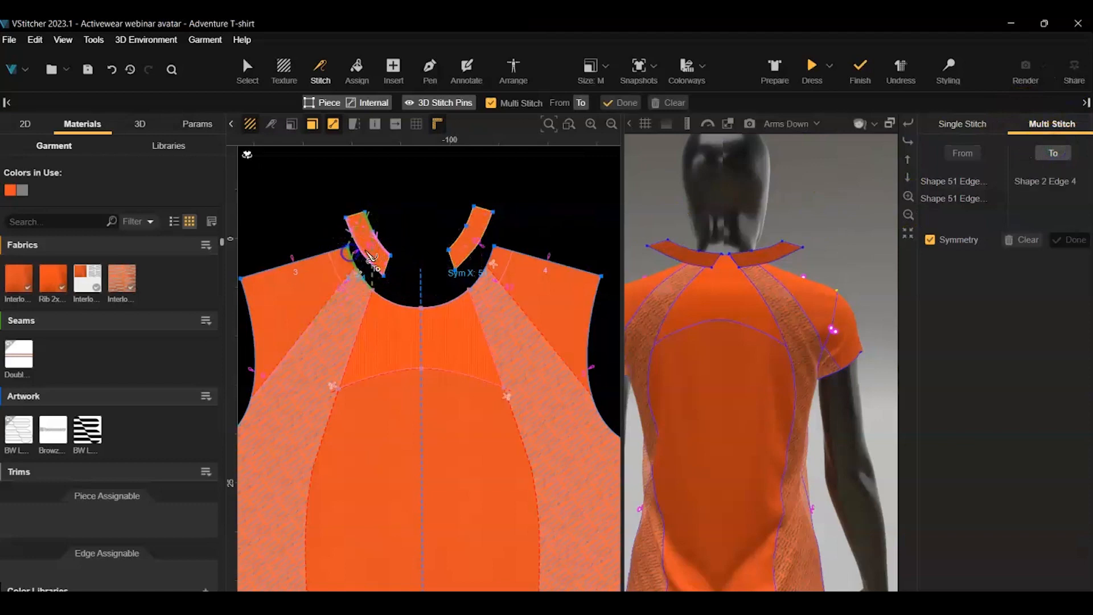
left_click(1053, 251)
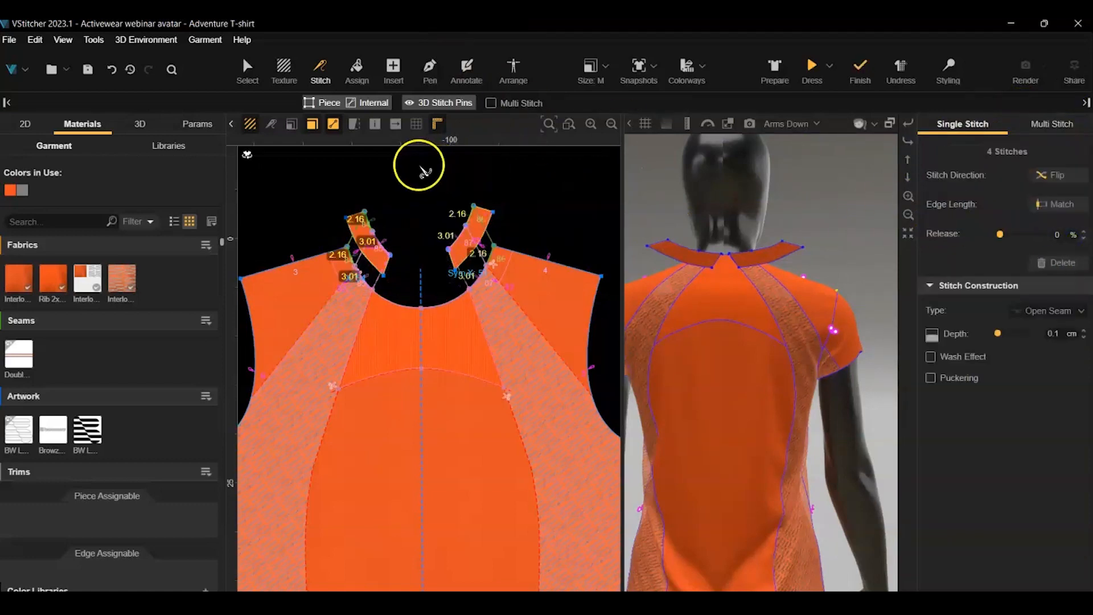
Stitch the shoulder end of the front neckband to the matching end of the back neckband
scroll(433, 161, "down", 5)
left_click(380, 165)
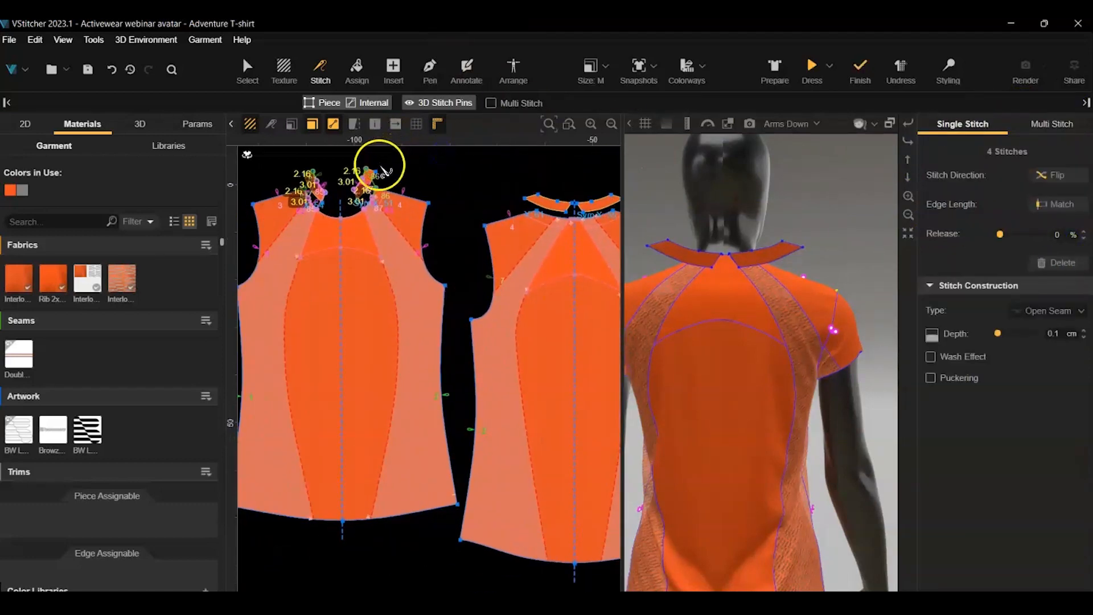
left_click(531, 189)
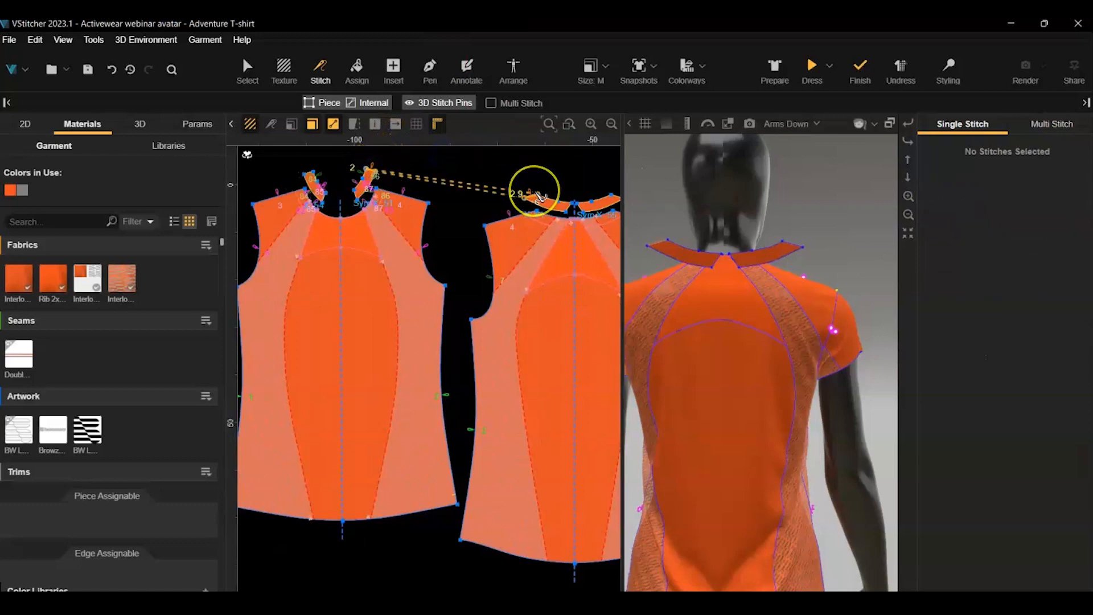
left_click(431, 152)
left_click(248, 69)
Multi-stitch the lower edge of the back neckband piece to the internal neckband line segments on the back body, keeping symmetry on
scroll(427, 170, "up", 5)
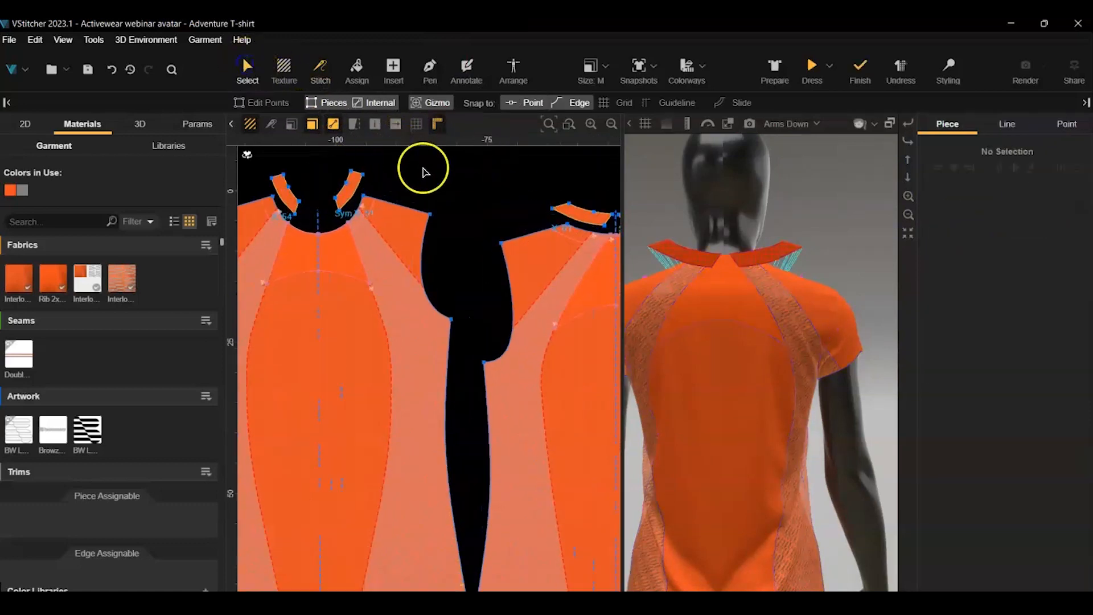
left_click(320, 69)
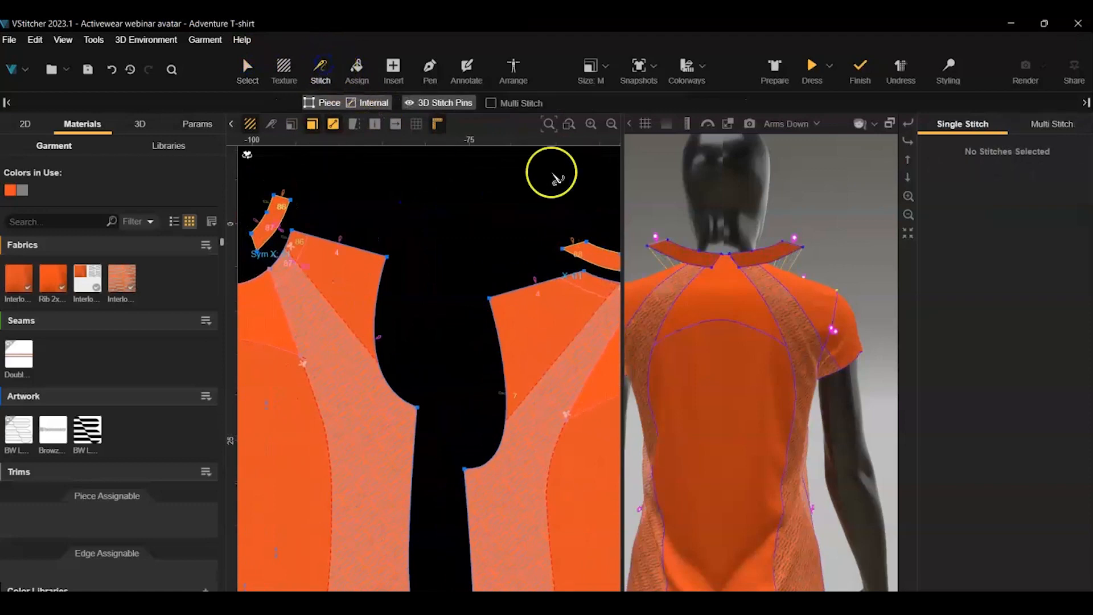
scroll(473, 167, "down", 2)
middle_click_drag(473, 167, 291, 167)
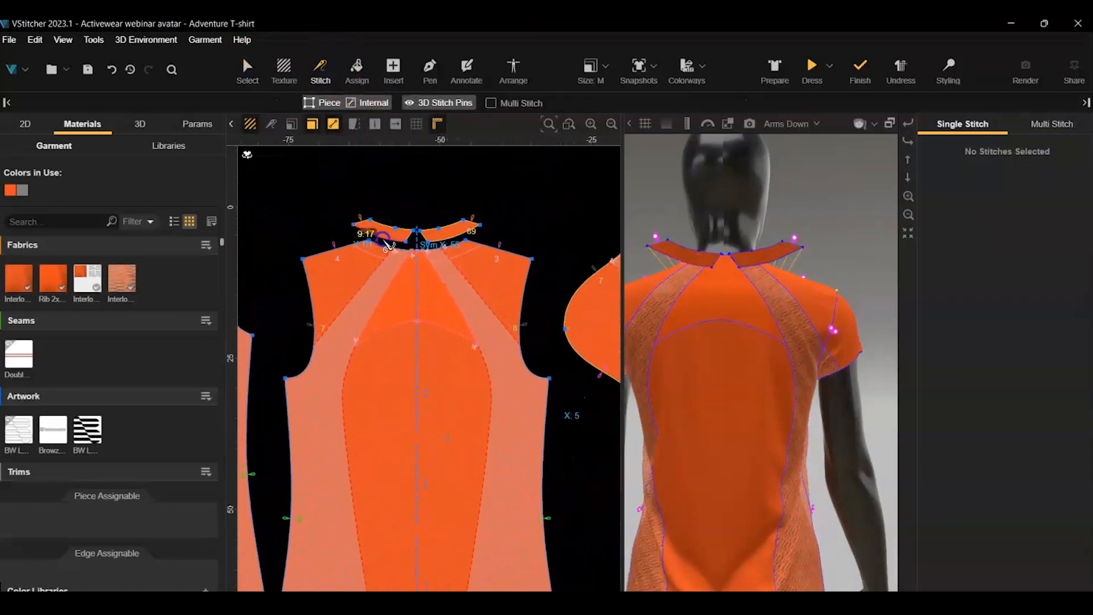
left_click(1052, 123)
scroll(383, 276, "up", 3)
left_click(427, 251)
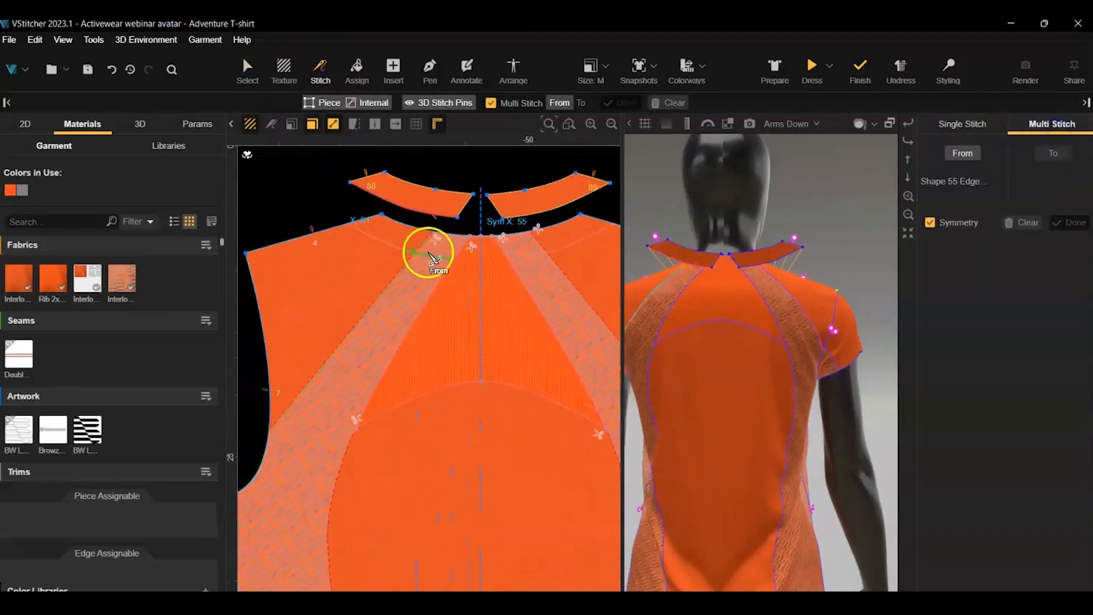
left_click(1091, 163)
left_click(410, 251)
left_click(380, 240)
left_click(1072, 222)
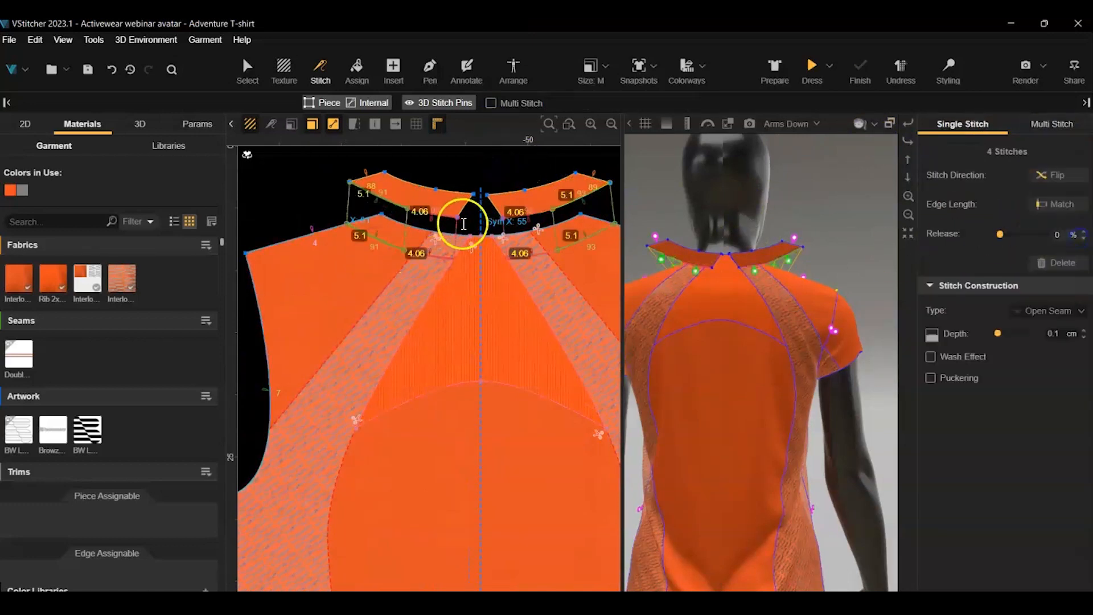
Multi-stitch the two upper edge segments of the back neckband piece to the back neckline, keeping symmetry on
left_click(419, 186)
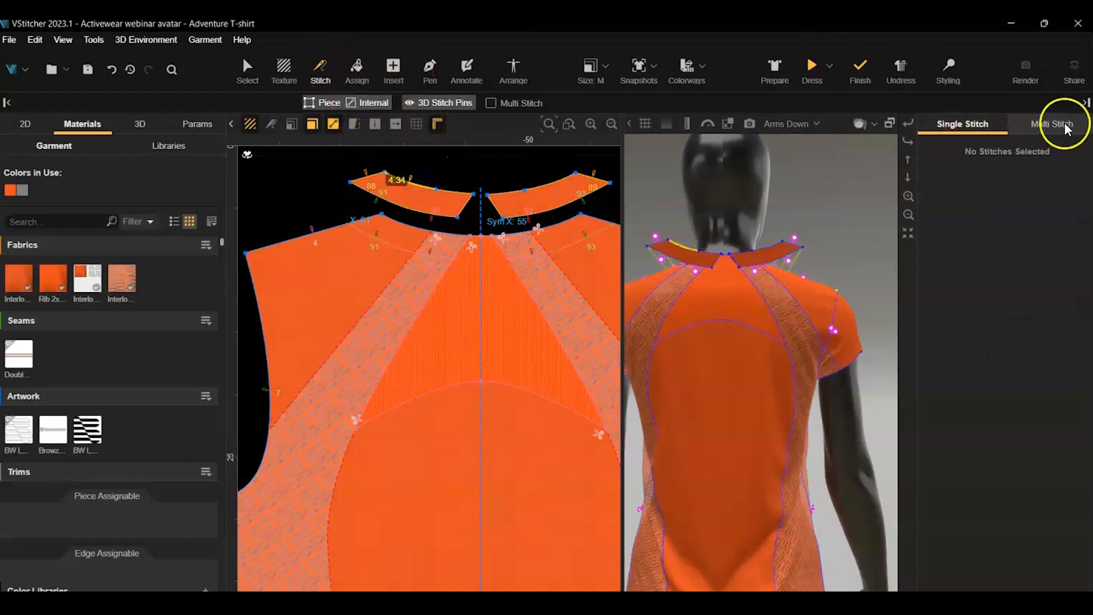
left_click(1065, 124)
left_click(397, 178)
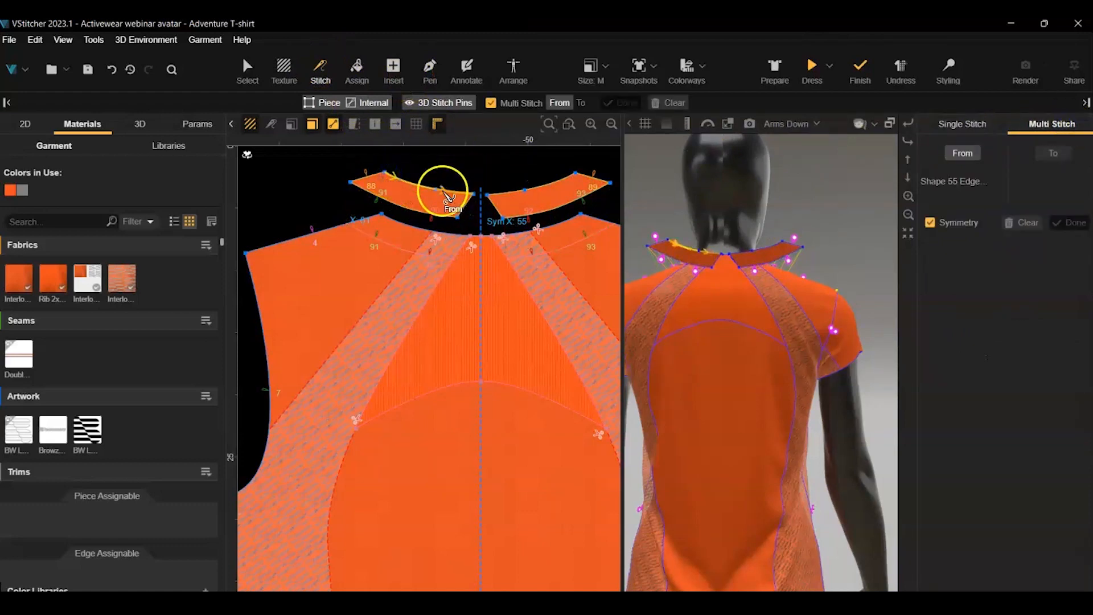
left_click(381, 189)
left_click(1054, 153)
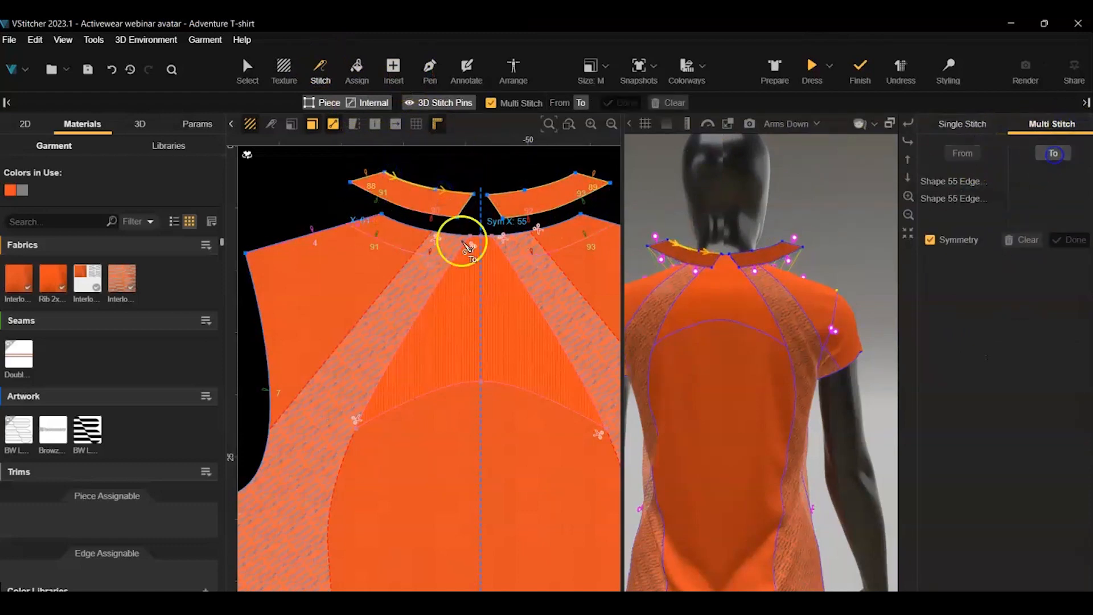
left_click(391, 216)
left_click(1071, 240)
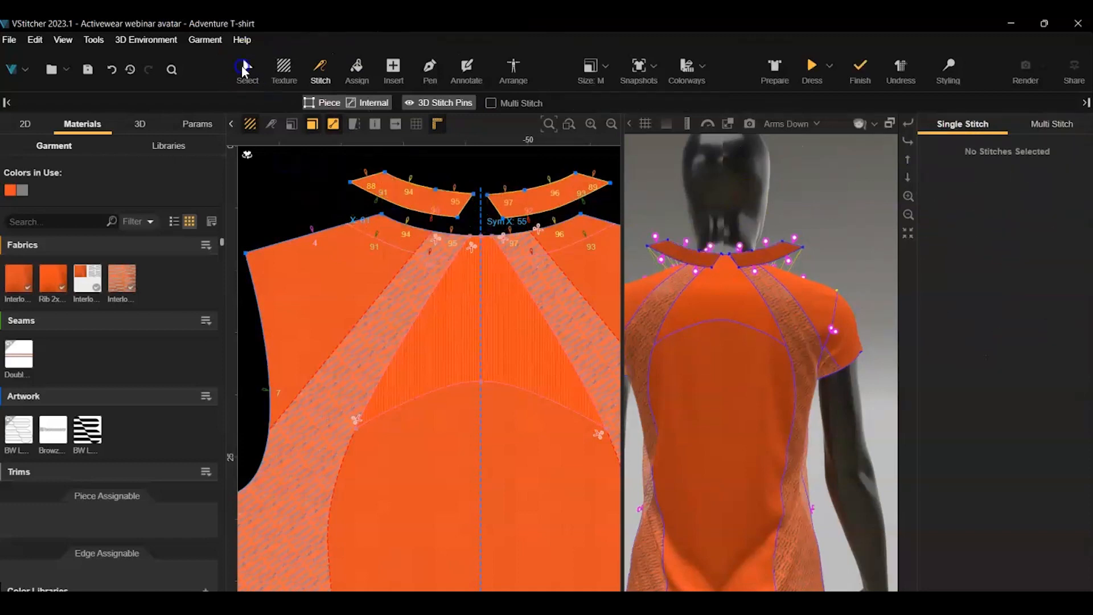
left_click(246, 69)
scroll(392, 230, "down", 4)
scroll(394, 232, "down", 3)
left_click_drag(336, 203, 404, 205)
scroll(443, 239, "up", 2)
scroll(369, 186, "up", 3)
scroll(459, 239, "up", 2)
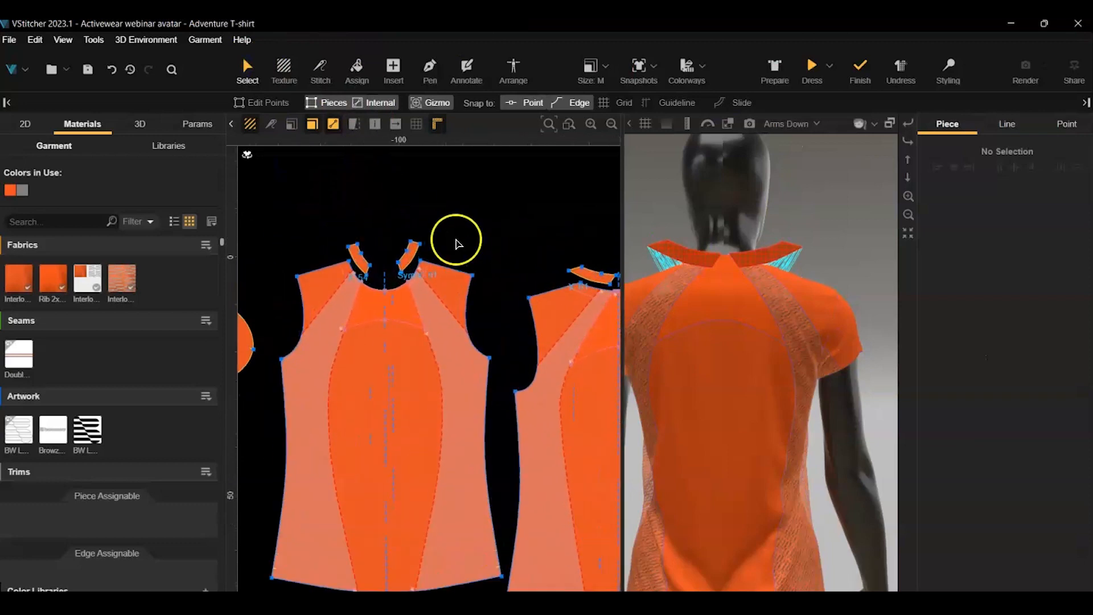
left_click(344, 258)
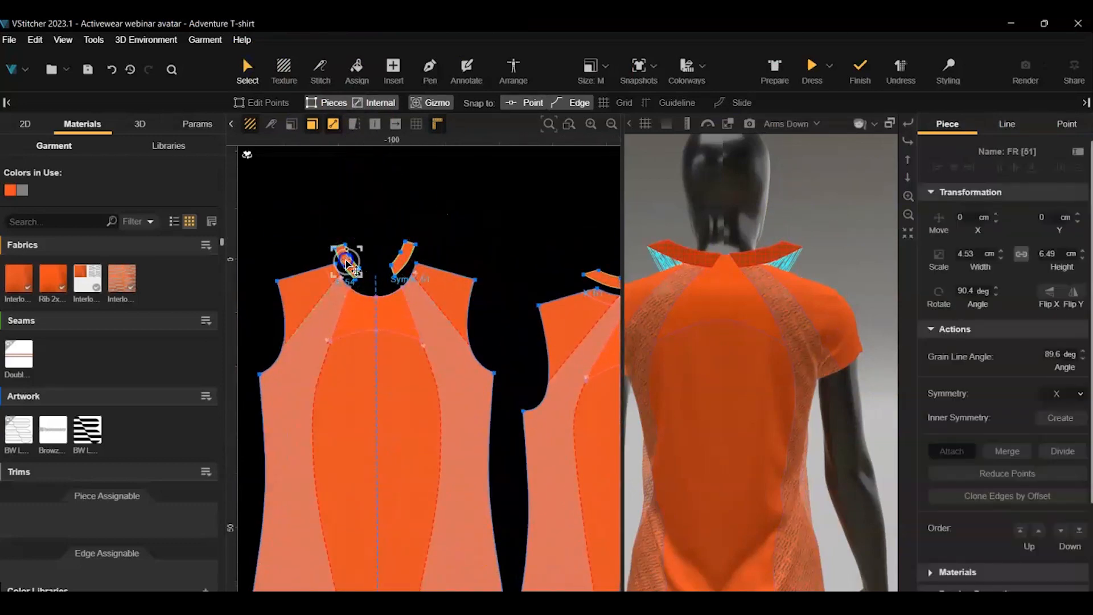
right_click_drag(494, 247, 482, 202)
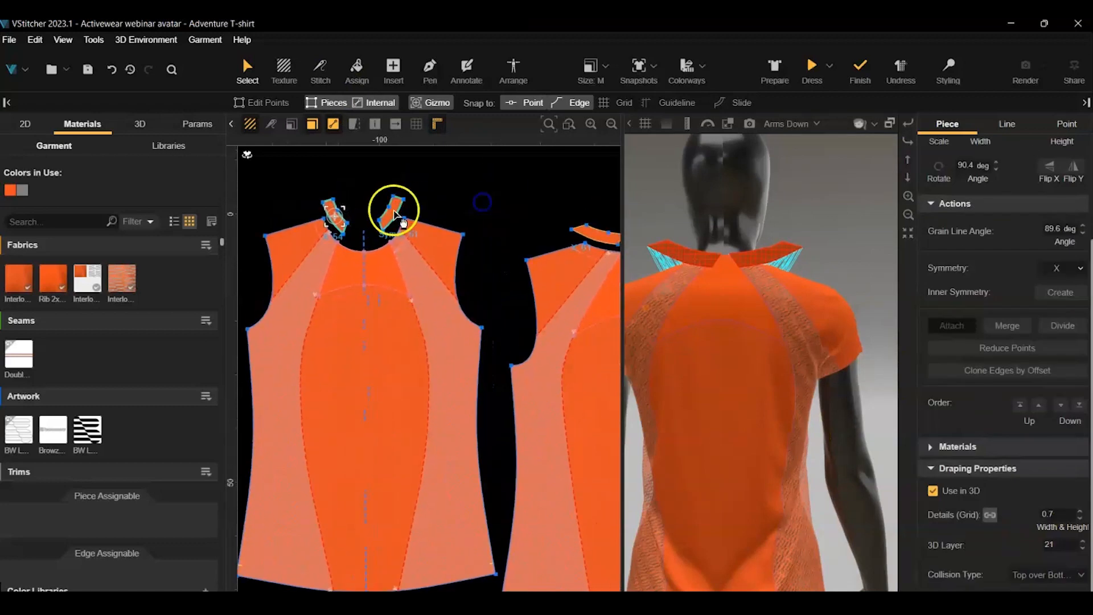
left_click(397, 222, "shift")
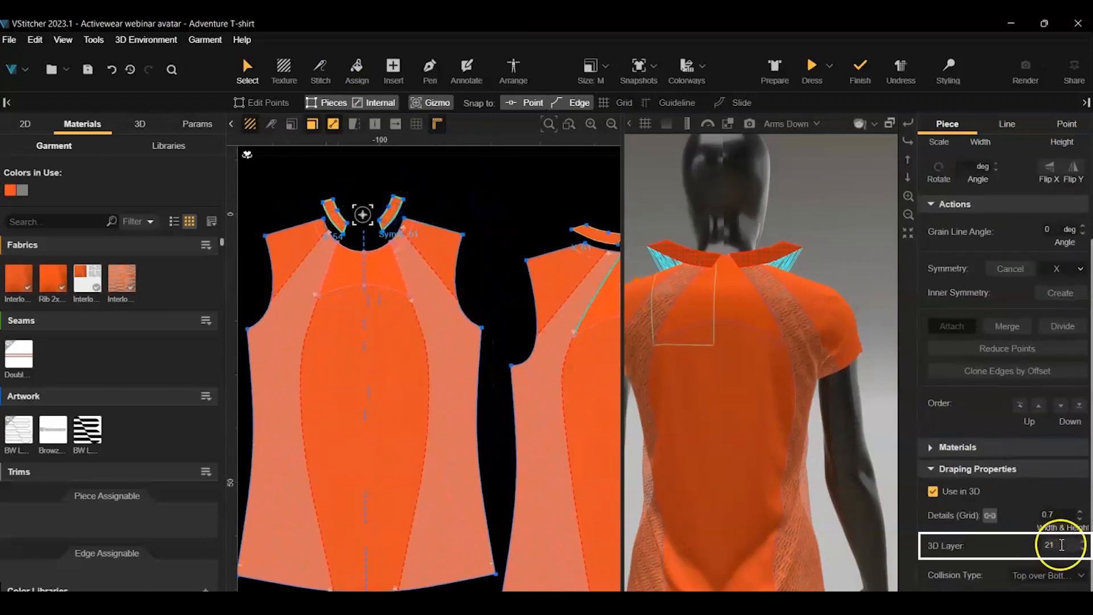
left_click(435, 321)
scroll(575, 305, "down", 2)
right_click_drag(534, 210, 446, 188)
left_click(399, 173)
Set the 3D Layer of all four front and back neckband pieces to 20
scroll(284, 222, "up", 3)
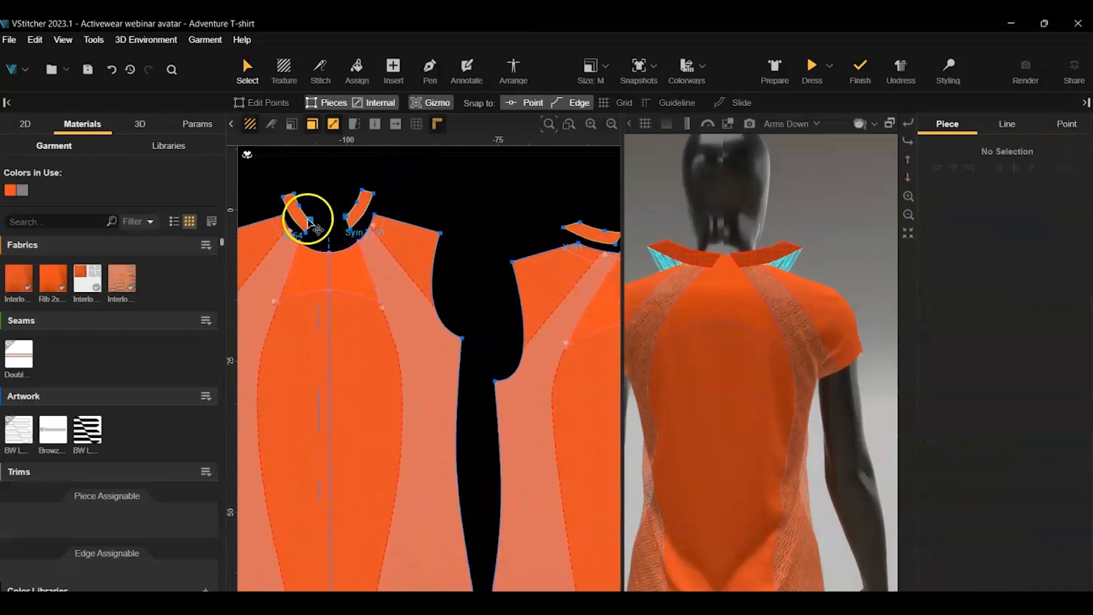
left_click(299, 220)
left_click(365, 211, "shift")
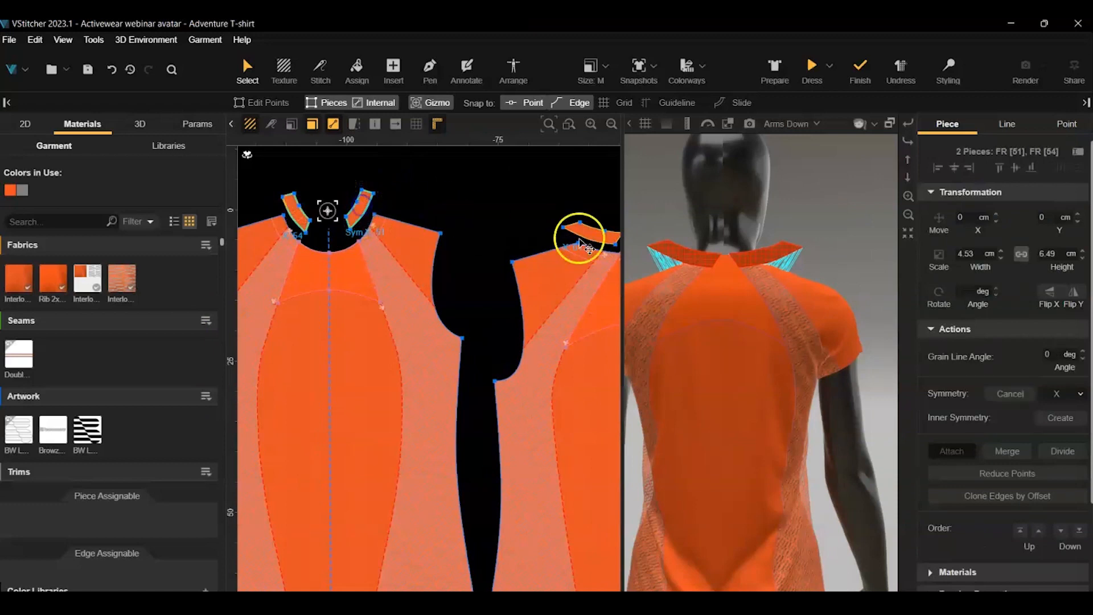
scroll(472, 233, "down", 2)
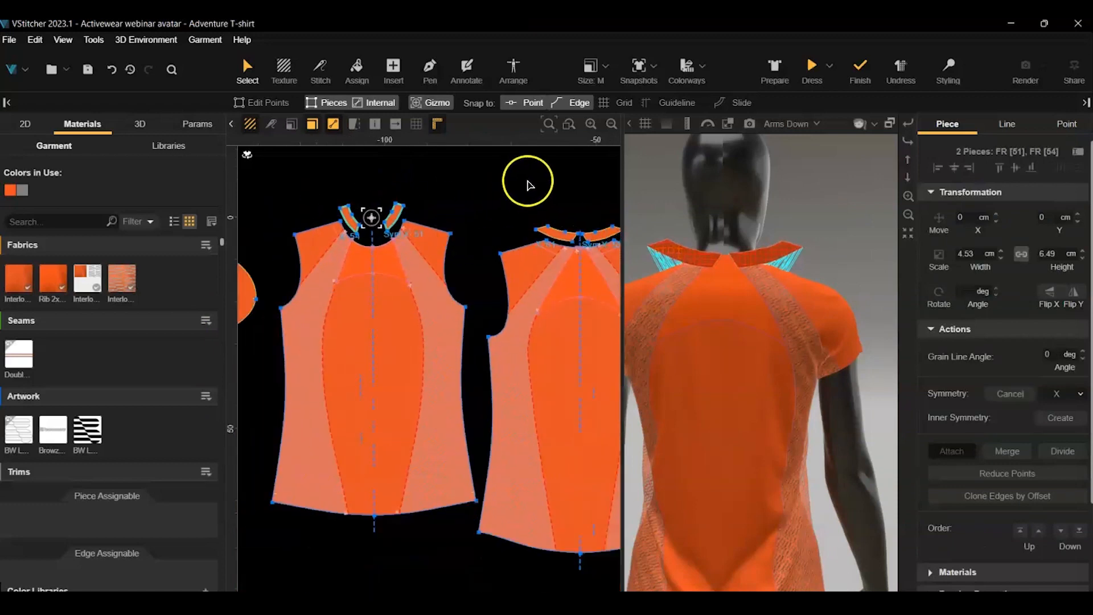
middle_click_drag(528, 183, 442, 175)
left_click(460, 232, "shift")
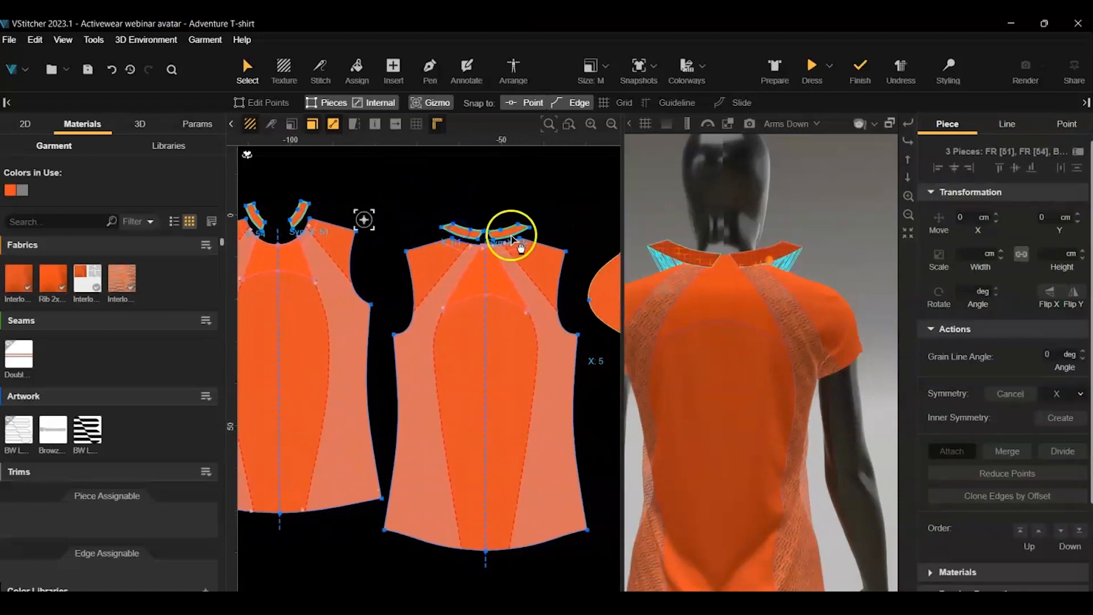
scroll(1061, 538, "down", 3)
left_click(1070, 545)
type("20")
left_click(527, 182)
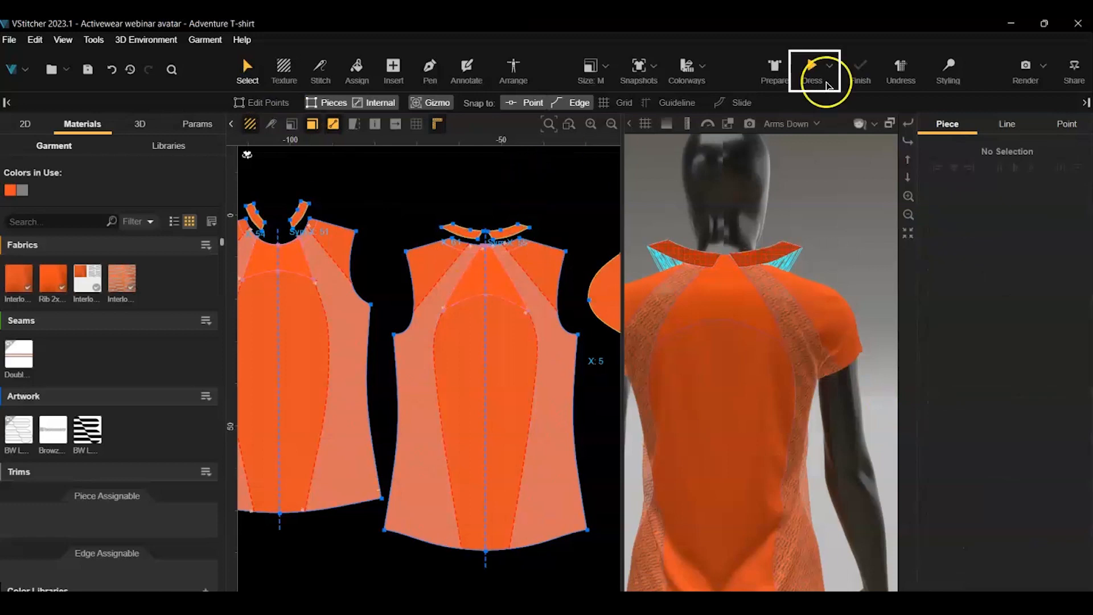
Dress the shirt with its stitched neckband on the avatar and finish the simulation
left_click(810, 69)
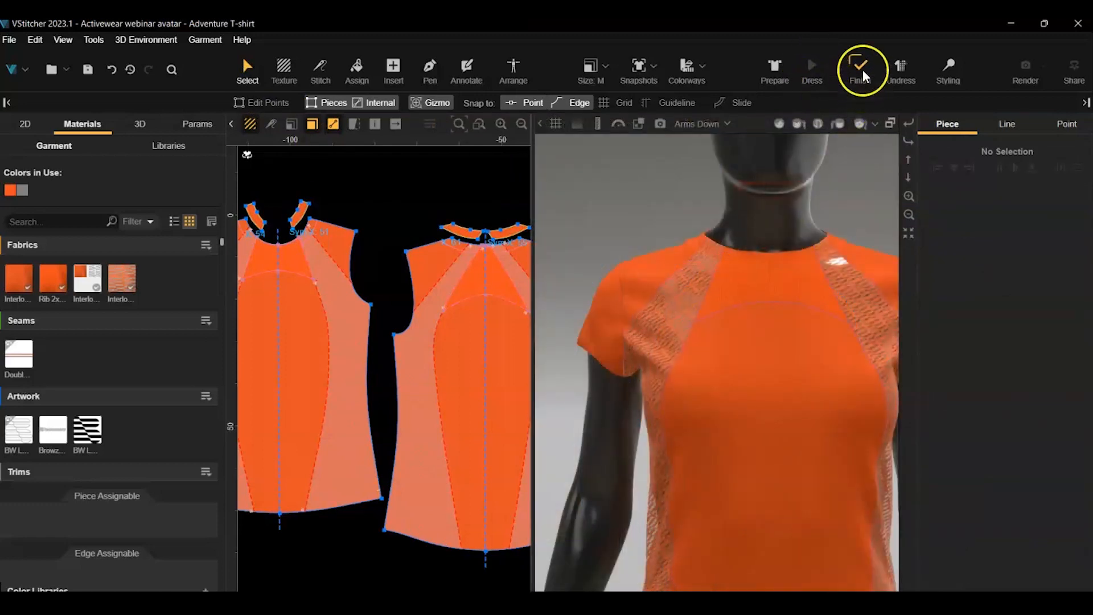
left_click(860, 68)
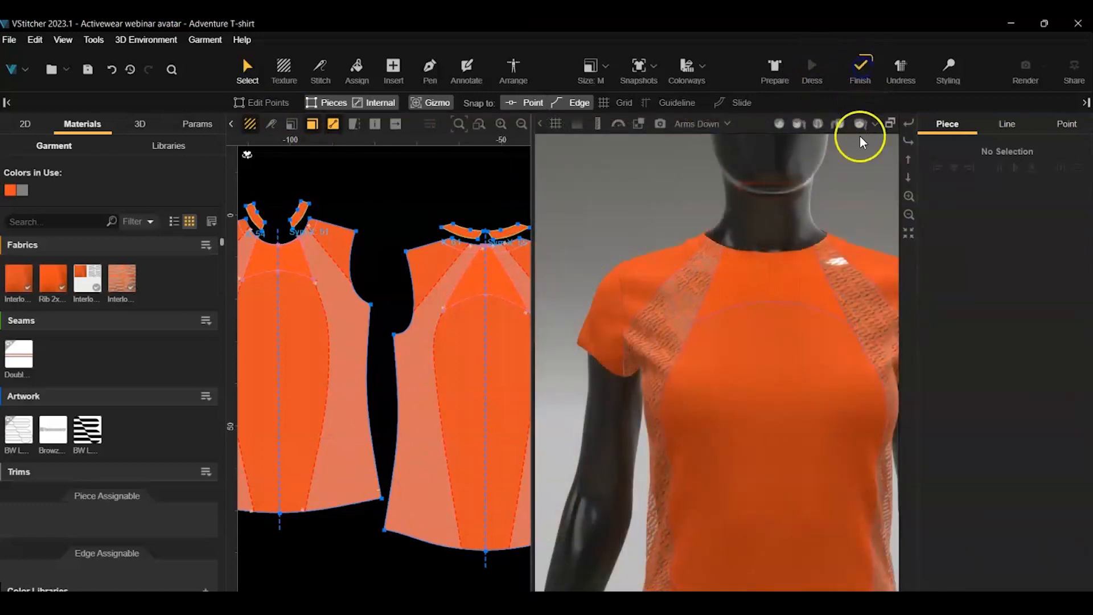
left_click(908, 141)
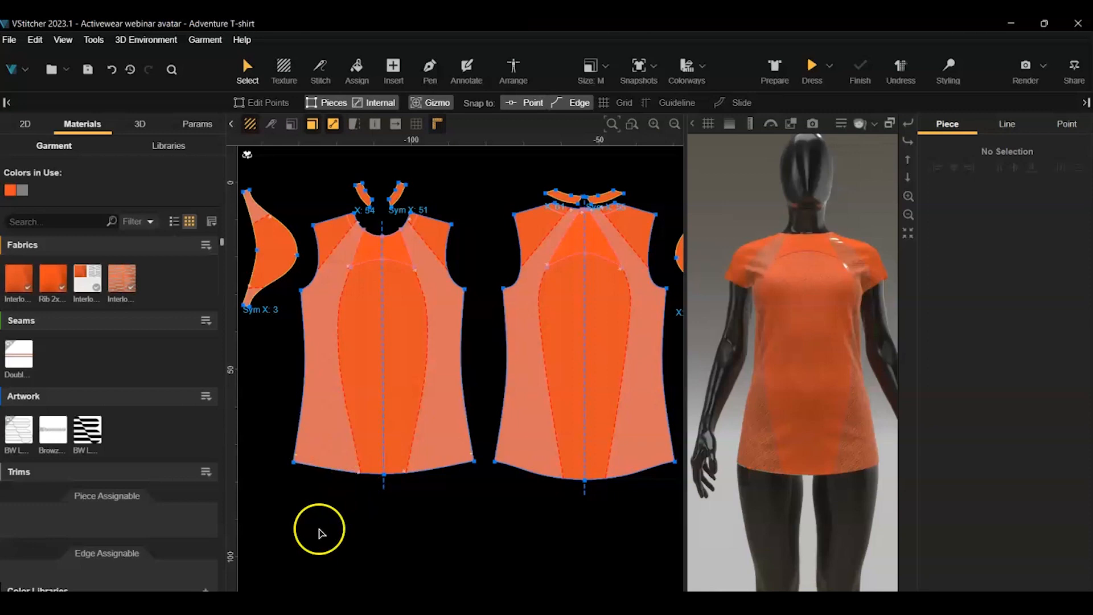
Clone the front and back hem edges by an offset of -2 cm with 2 copies, extended to the edges
left_click(325, 476)
left_click(549, 481, "shift")
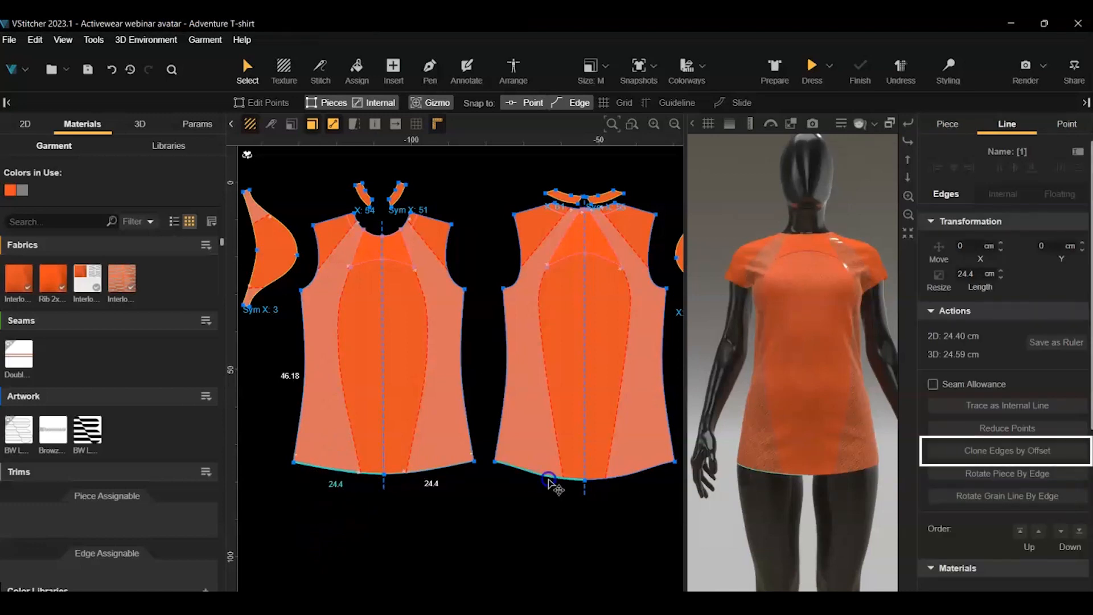
left_click(1037, 450)
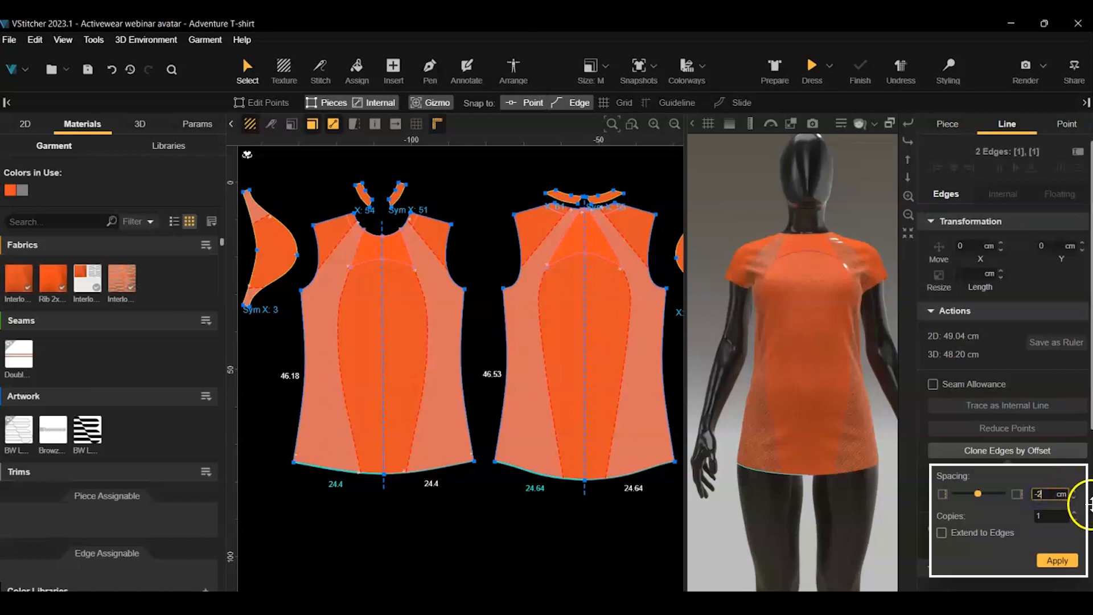
left_click(1047, 517)
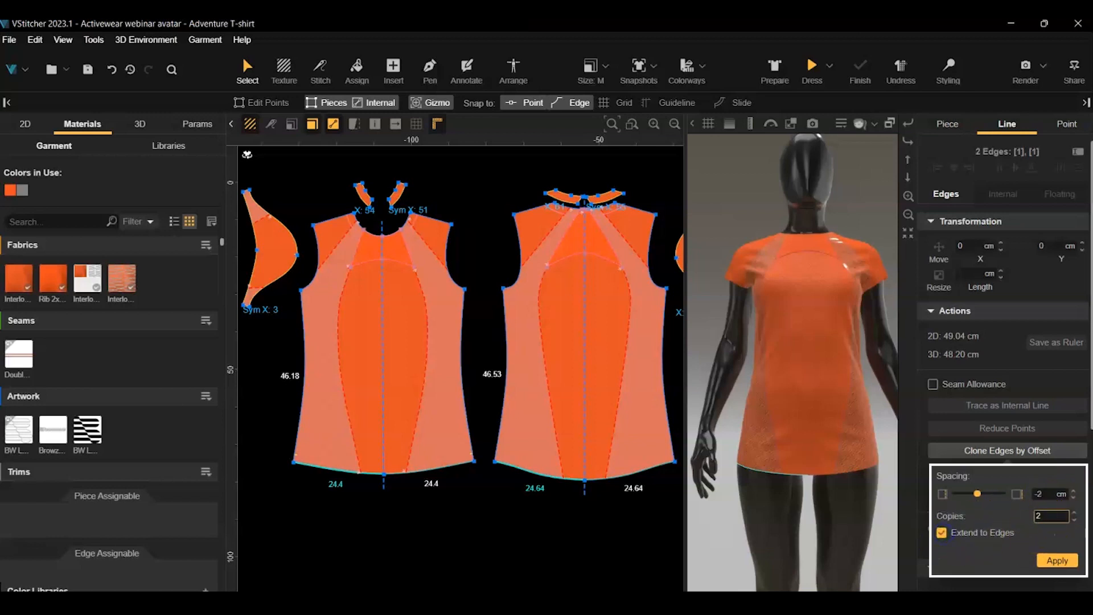
left_click(1061, 562)
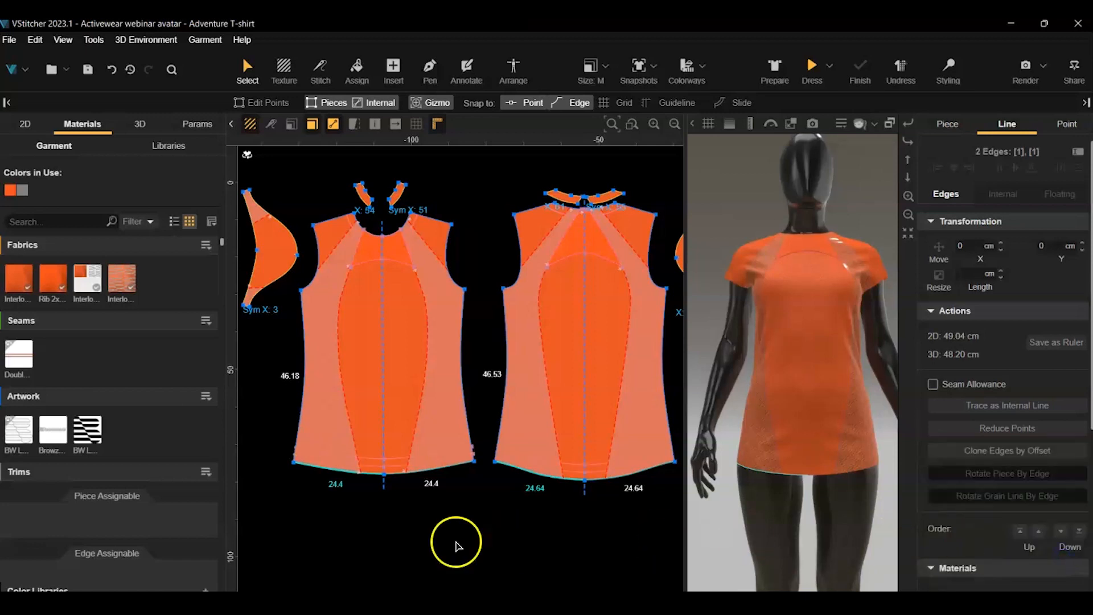
Stitch the front hem edge to the upper of its two cloned internal lines and flip the stitch direction
scroll(330, 524, "up", 5)
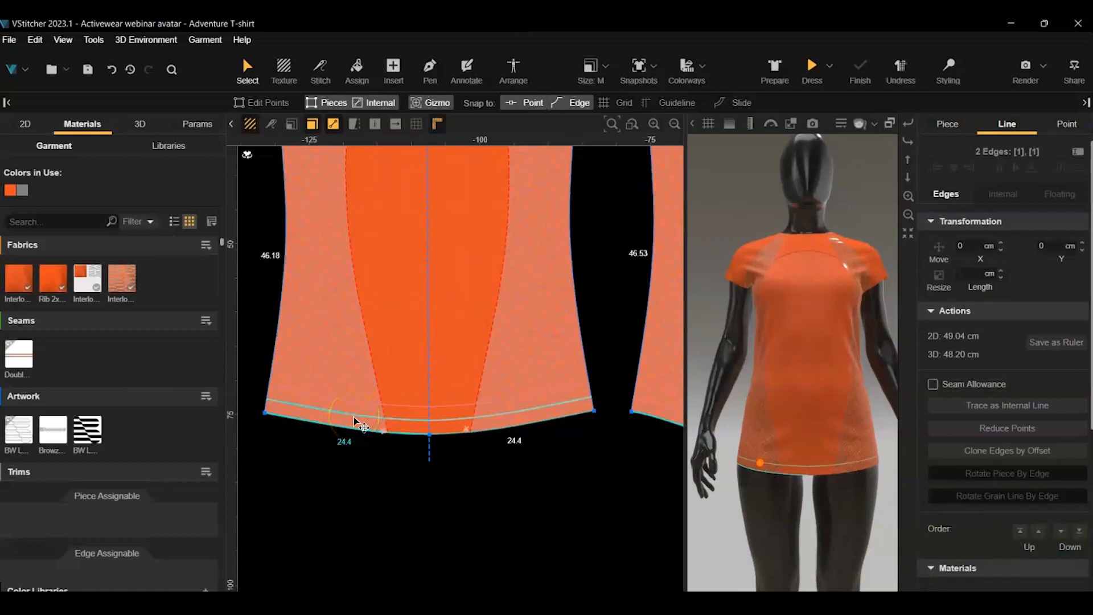
left_click_drag(354, 421, 354, 405)
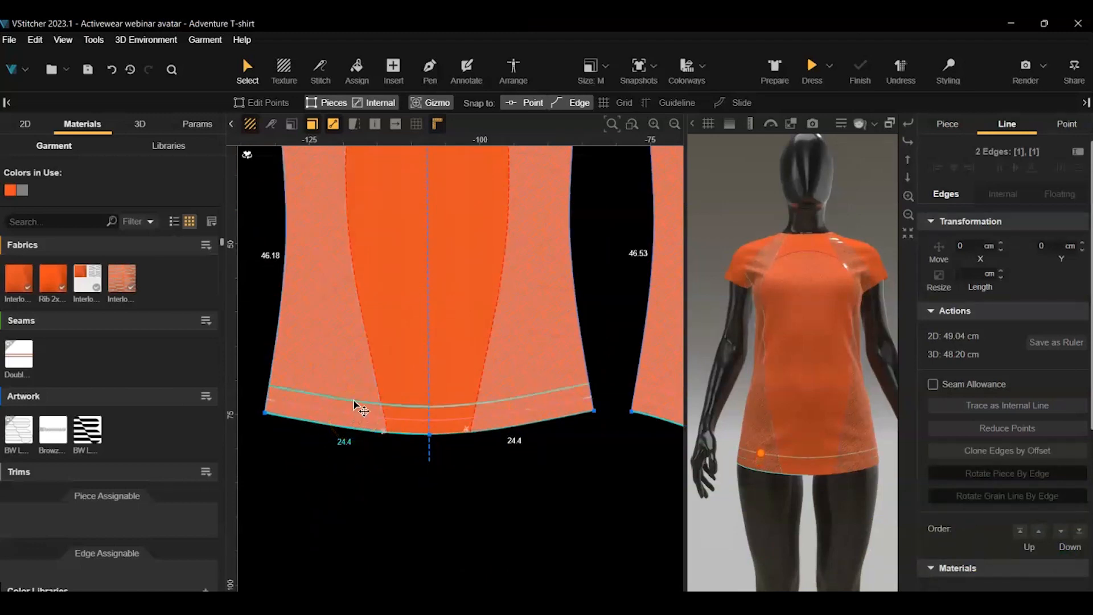
left_click(340, 86)
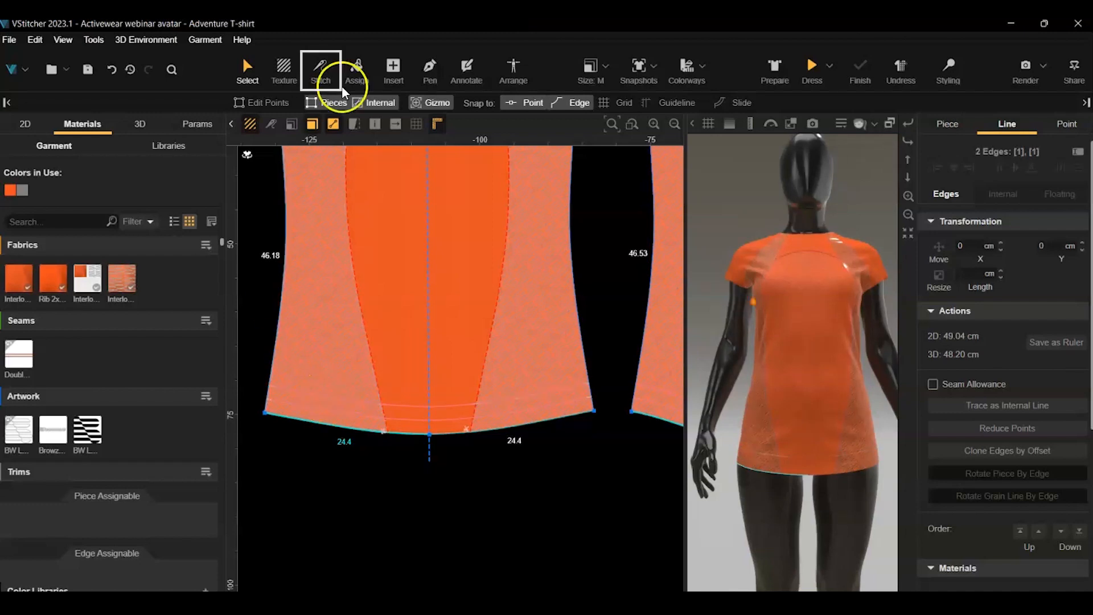
left_click(342, 432)
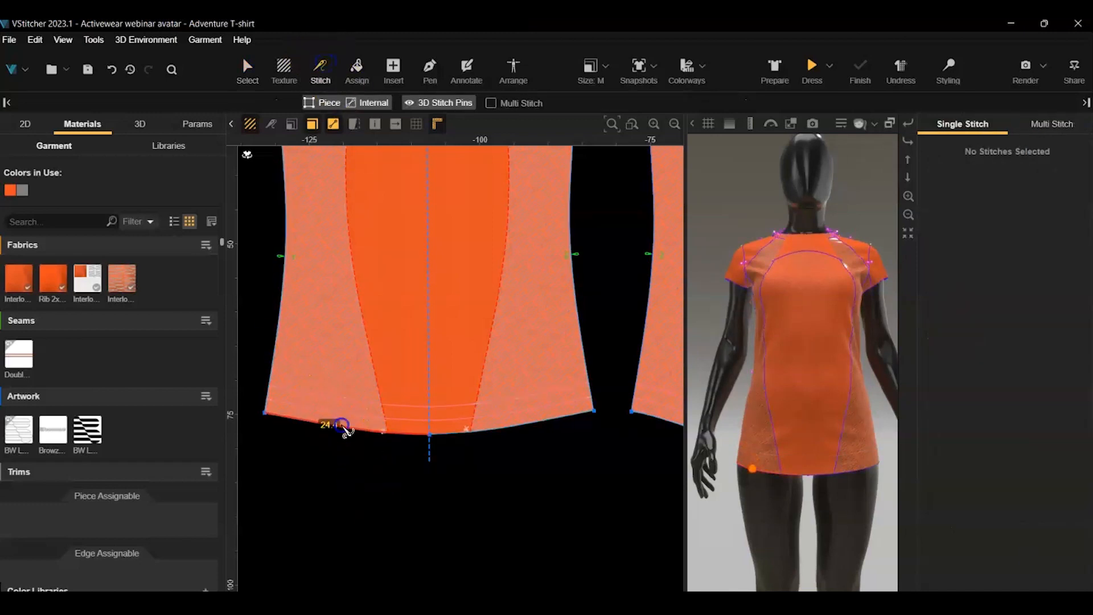
left_click(347, 406)
left_click(1072, 176)
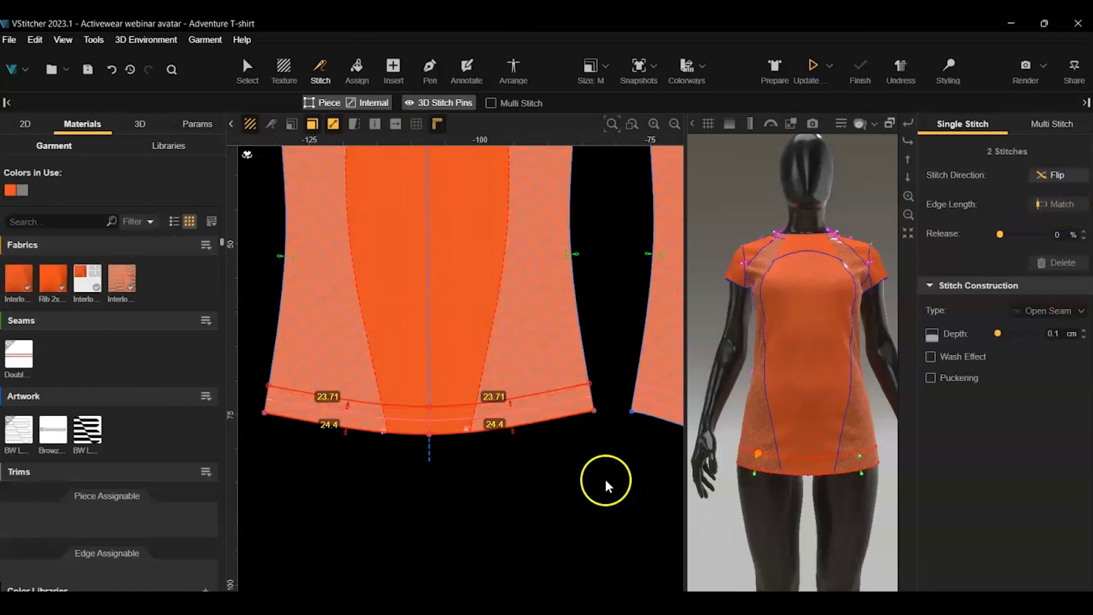
Stitch the back hem edge to the upper cloned internal line on the back body and flip the stitch direction
scroll(622, 512, "down", 2)
middle_click_drag(666, 487, 411, 482)
left_click(437, 444)
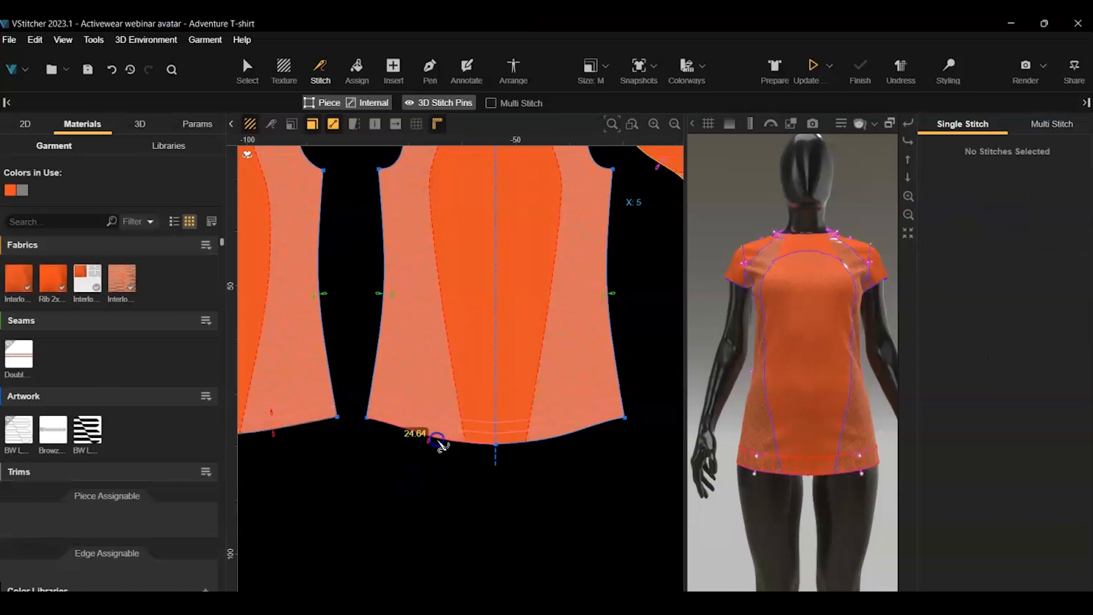
left_click(450, 414)
left_click(1072, 176)
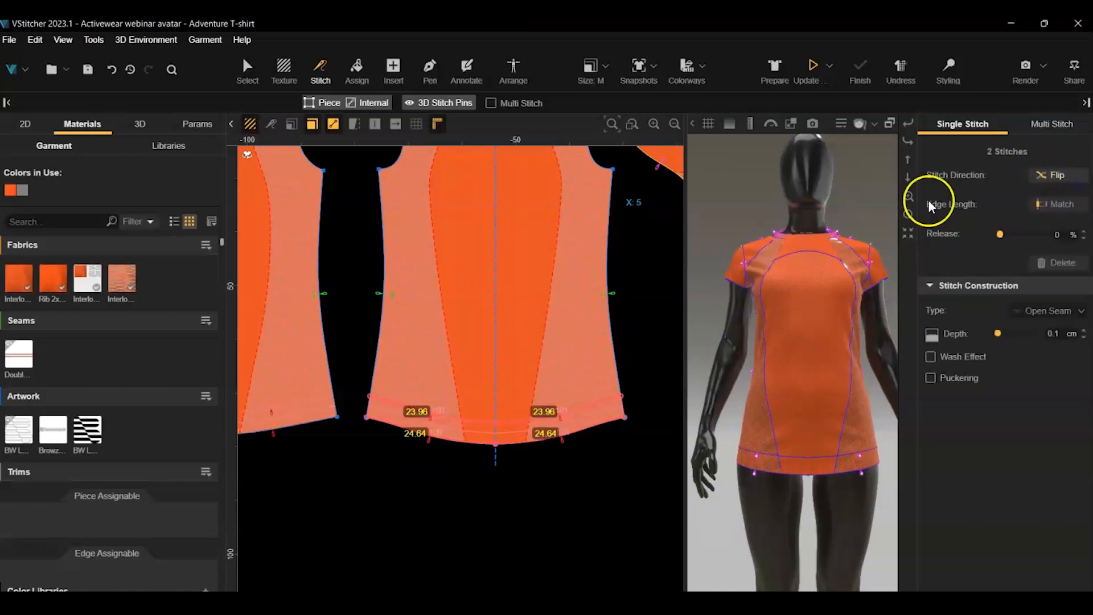
Enable Fold on the lower cloned hem lines of both the front and back body pieces
scroll(546, 456, "left", 5)
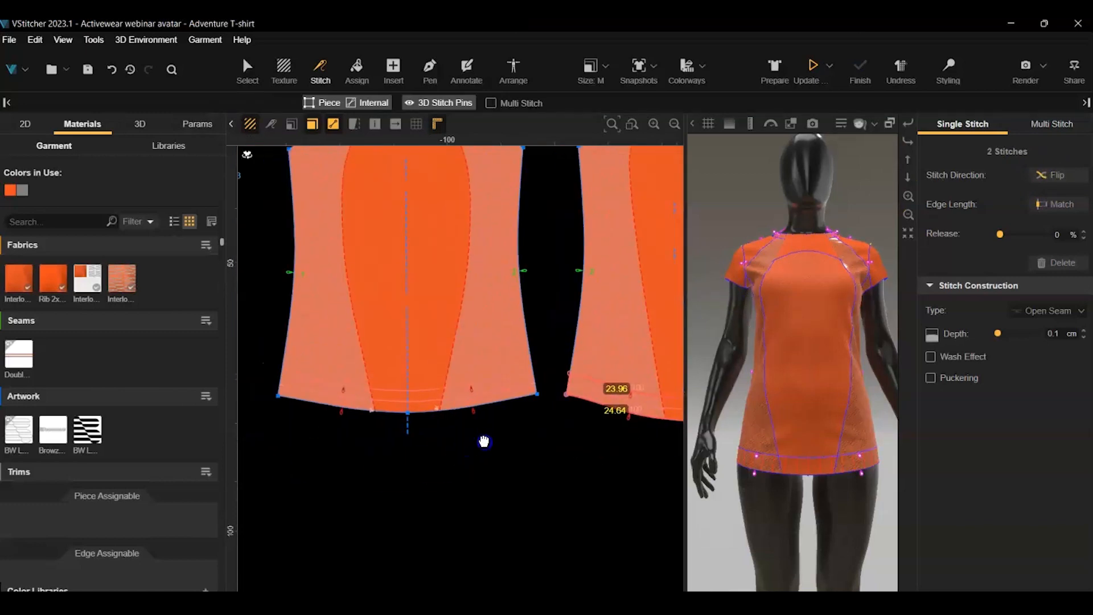
left_click(258, 82)
scroll(361, 469, "up", 4)
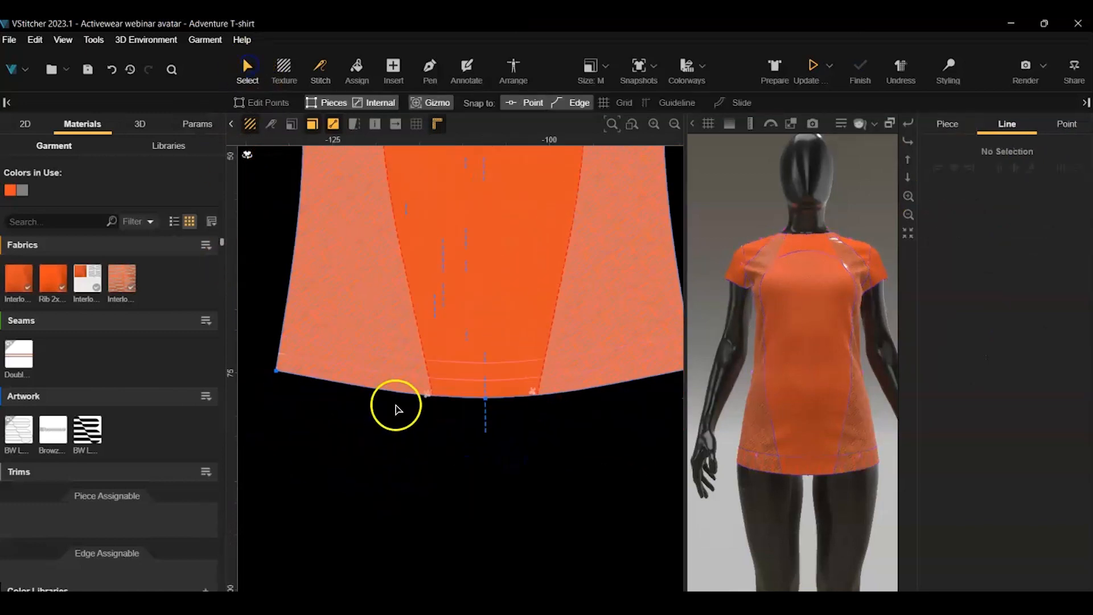
left_click(394, 374)
scroll(561, 463, "down", 4)
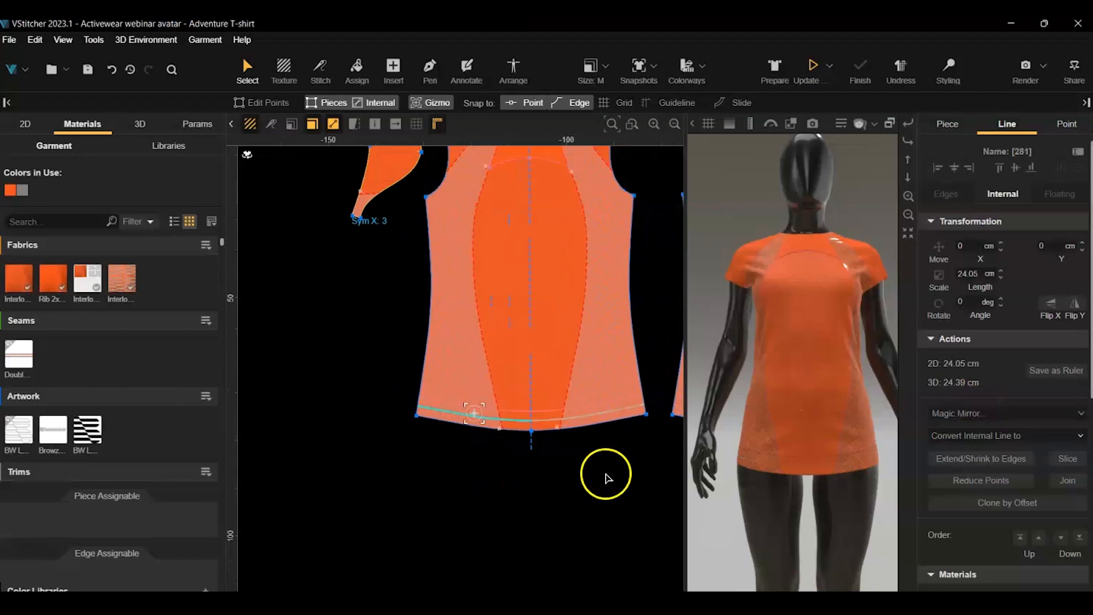
left_click(566, 419, "shift")
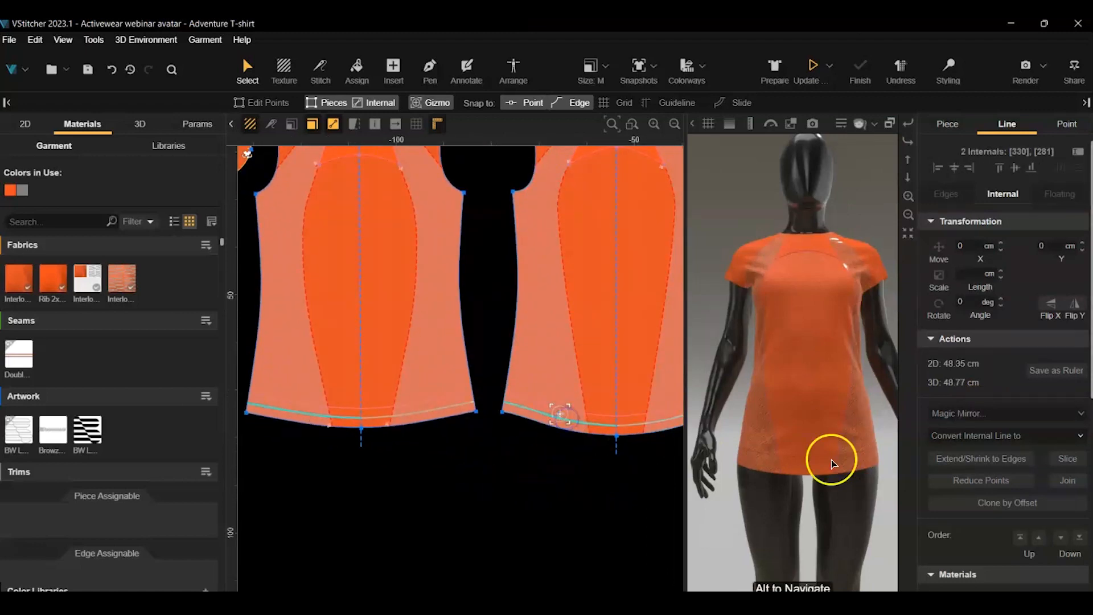
scroll(1026, 542, "down", 3)
scroll(1027, 542, "down", 3)
left_click(951, 518)
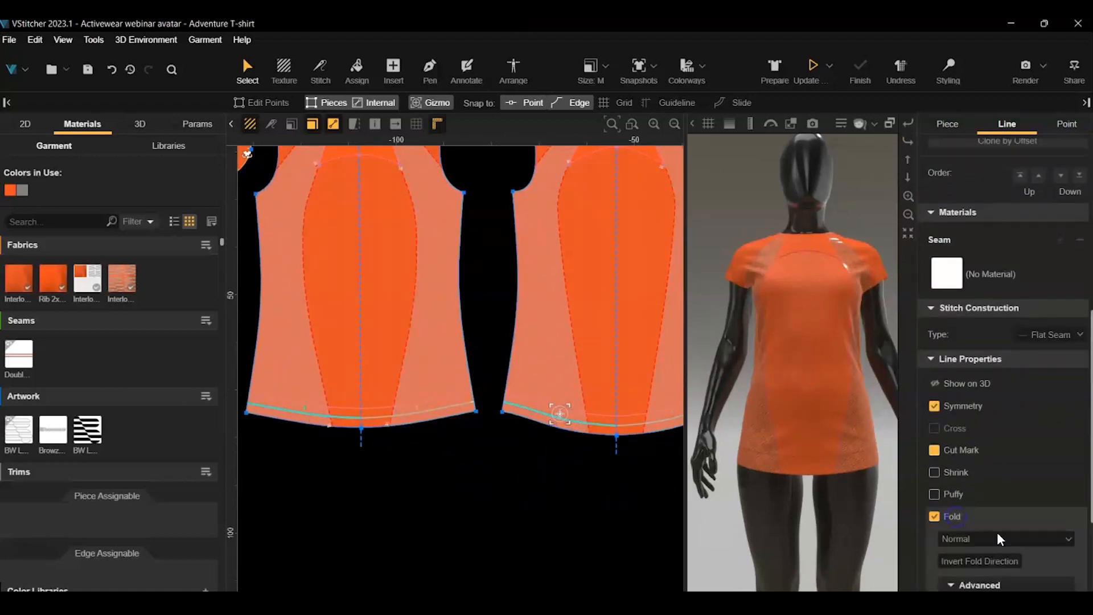
Set the hem fold lines' Prepare Angle to -170 deg, Fold Angle to 160 deg and Layer Offset to 1.5
scroll(997, 547, "down", 1)
scroll(1002, 588, "down", 2)
left_click(968, 461)
type("-170")
left_click(1018, 462)
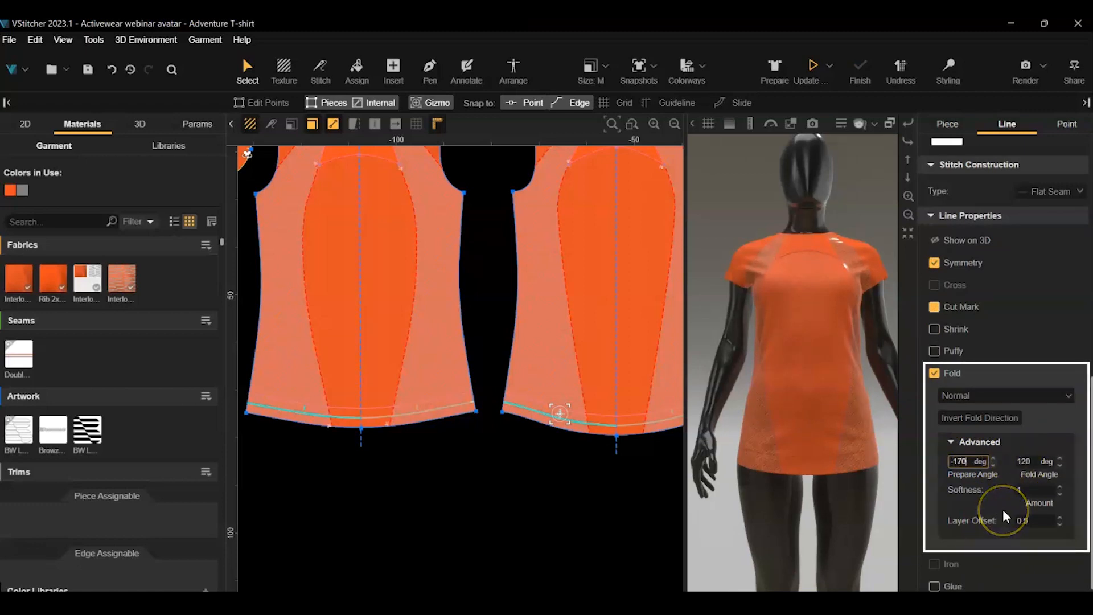
left_click(1023, 461)
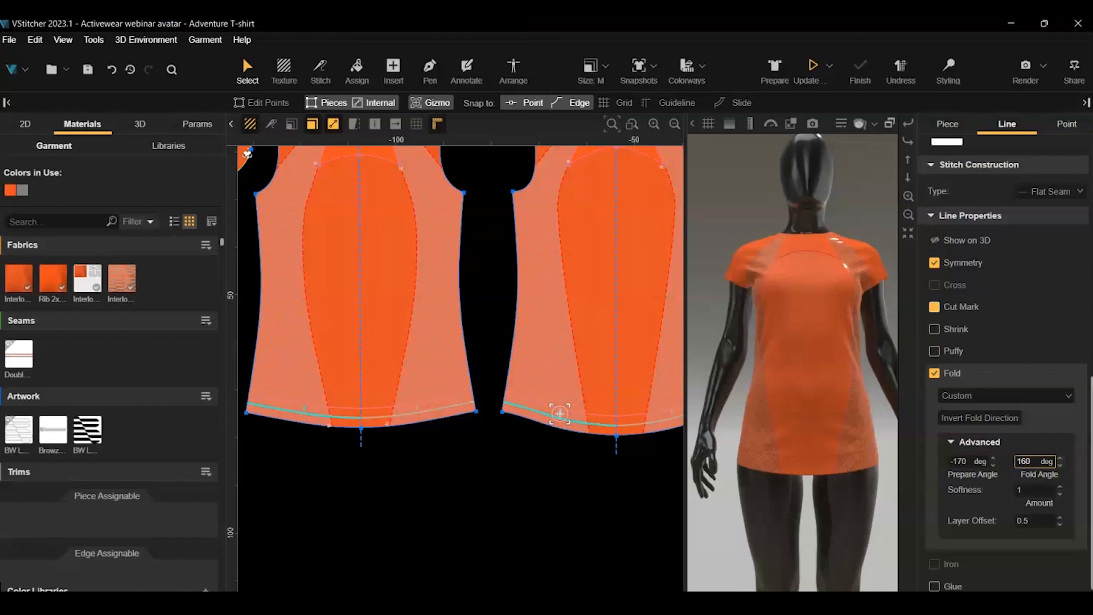
Prepare the shirt with its folded hem, check the side stitches, then dress it on the avatar and finish the simulation
left_click(774, 69)
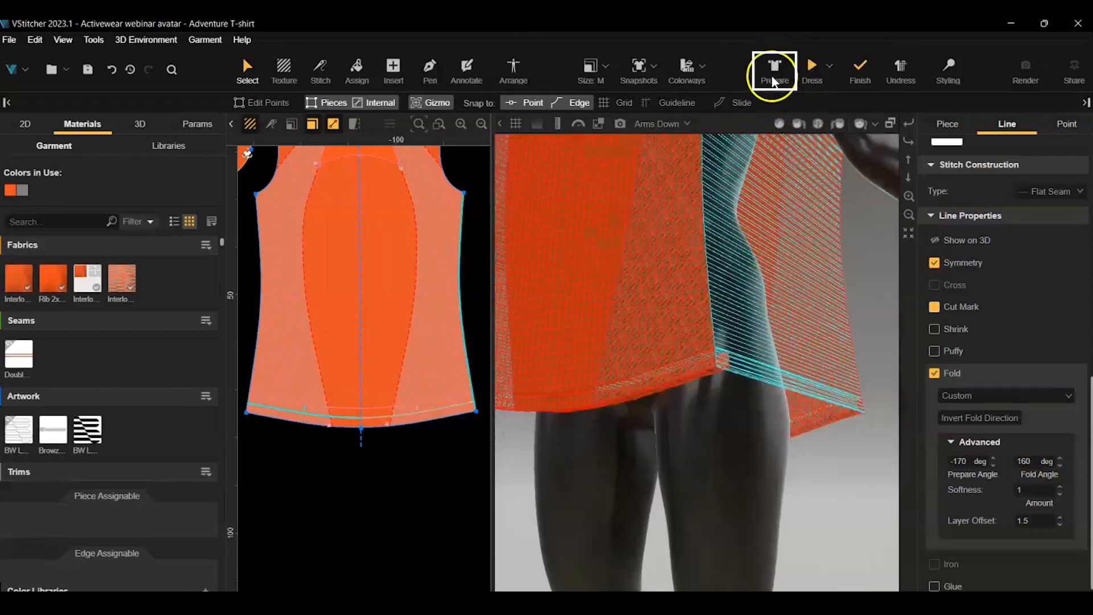
left_click(909, 140)
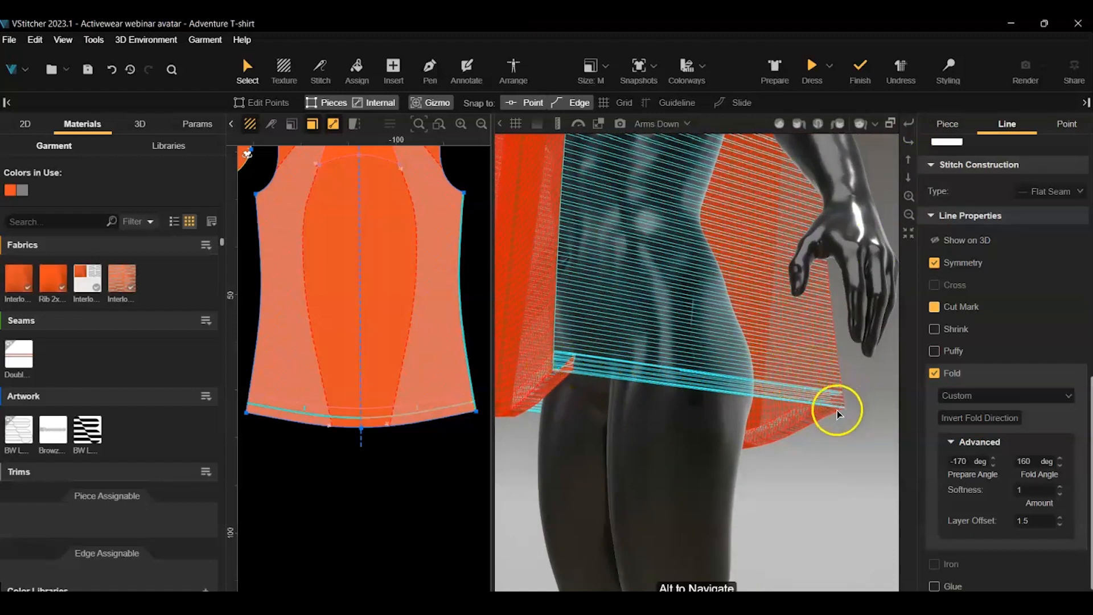
scroll(672, 404, "down", 2)
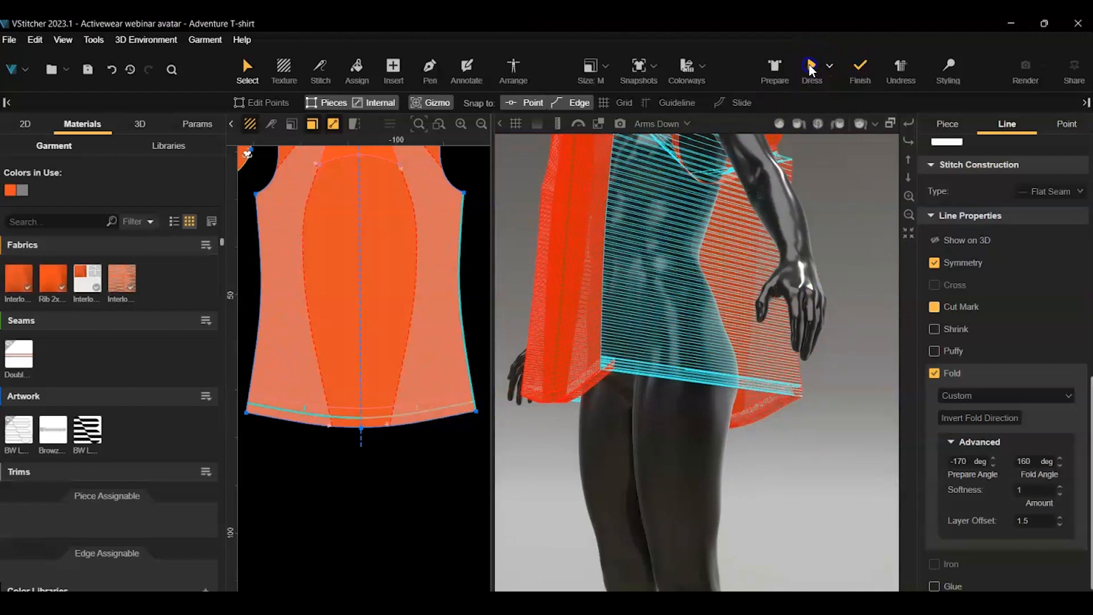
left_click(811, 67)
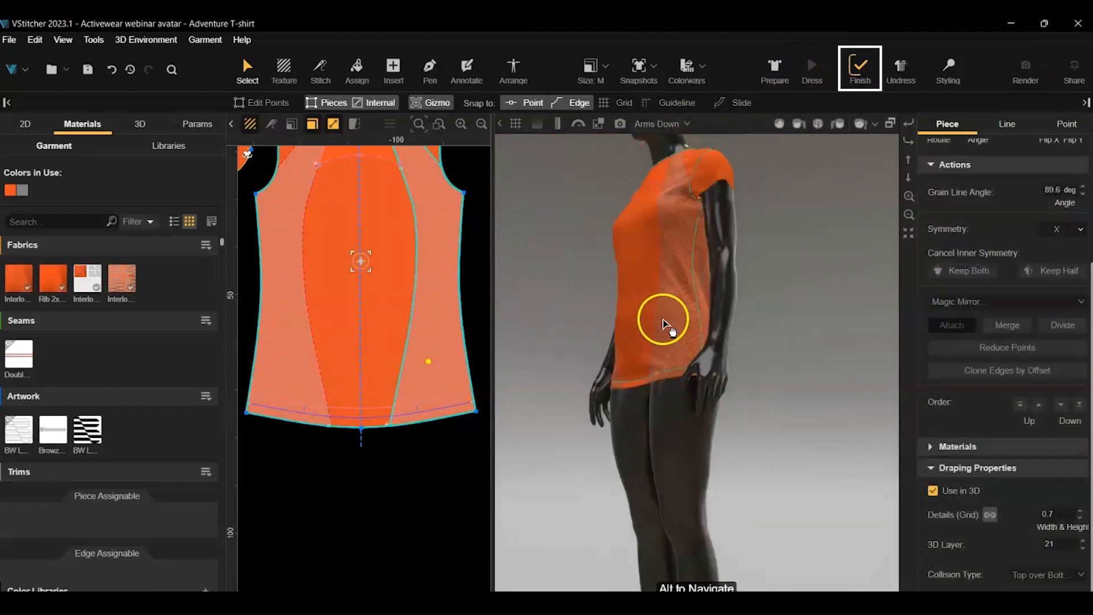
left_click(860, 67)
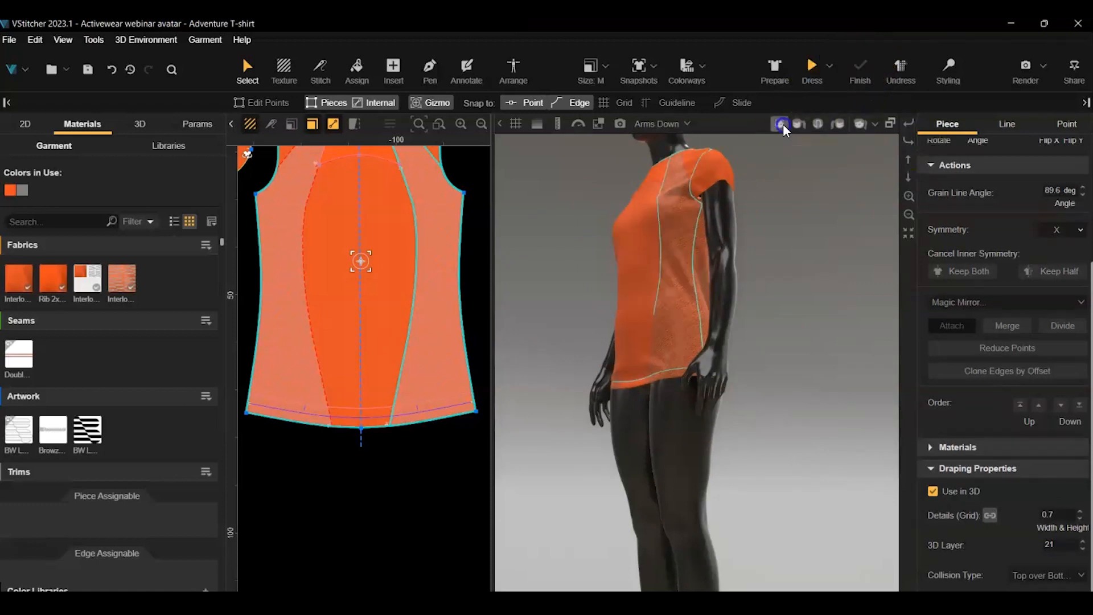
View the front hem up close and create a new Double Needle seam material
left_click(783, 124)
scroll(678, 336, "up", 6)
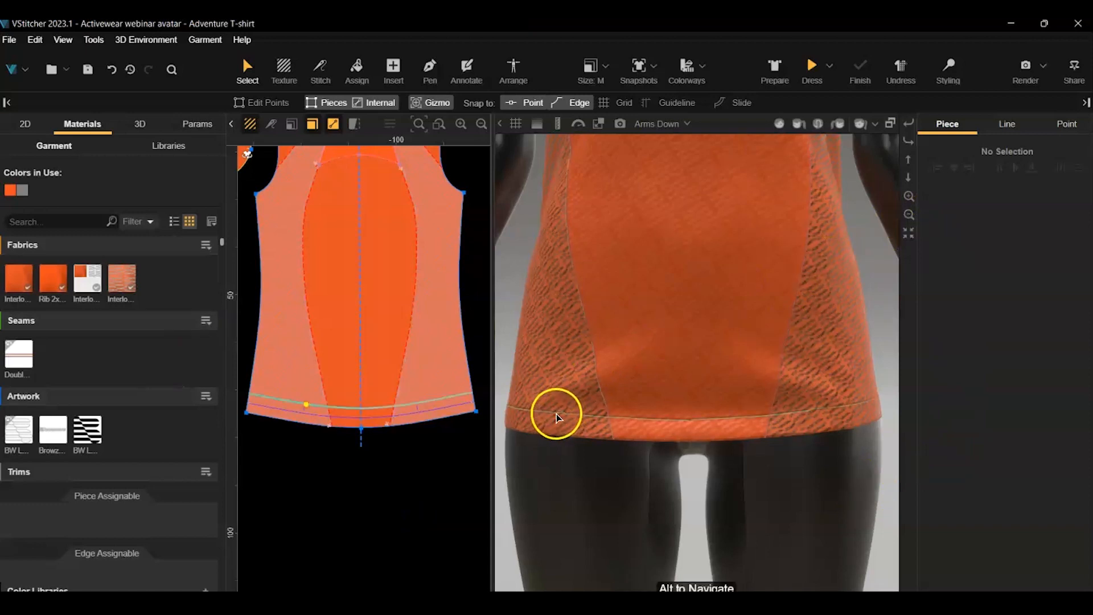
left_click(206, 320)
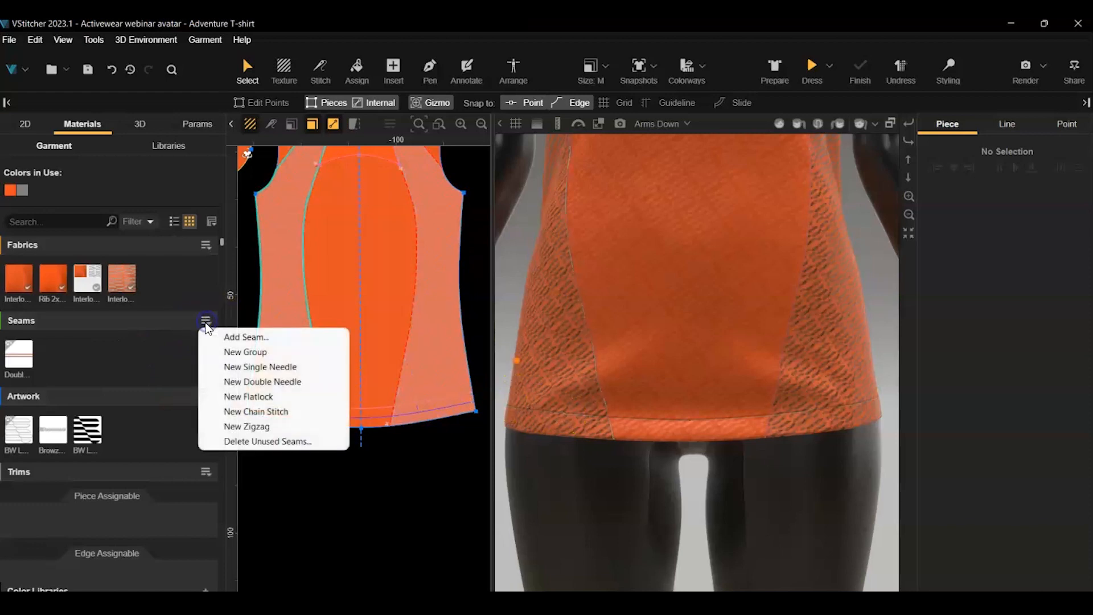
left_click(233, 381)
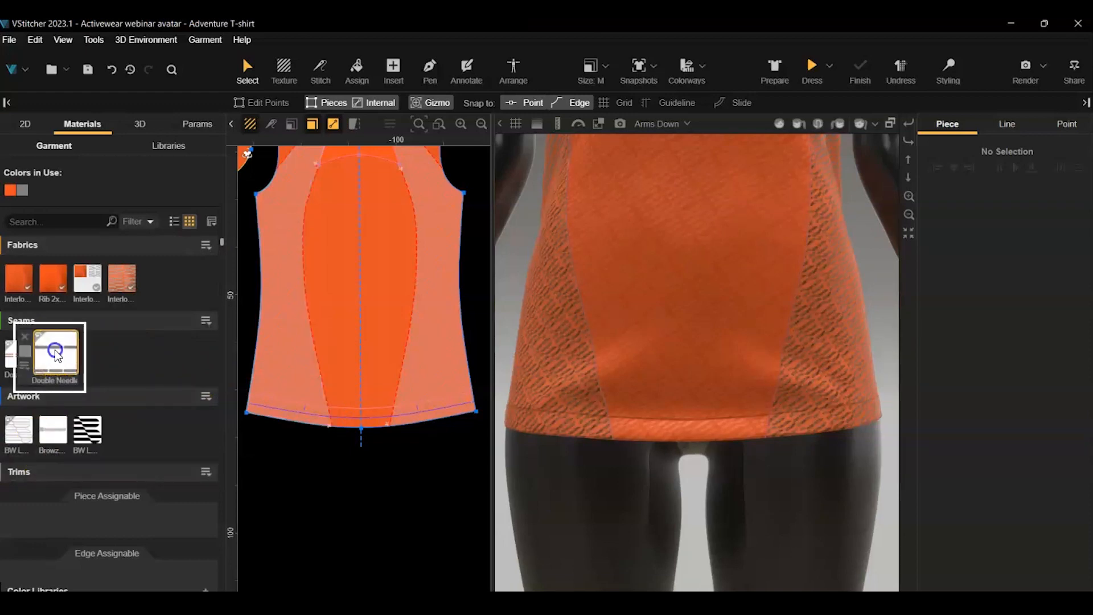
Assign the new Double Needle seam to the upper internal hem lines on the front and back body pieces
left_click(56, 352)
left_click(359, 68)
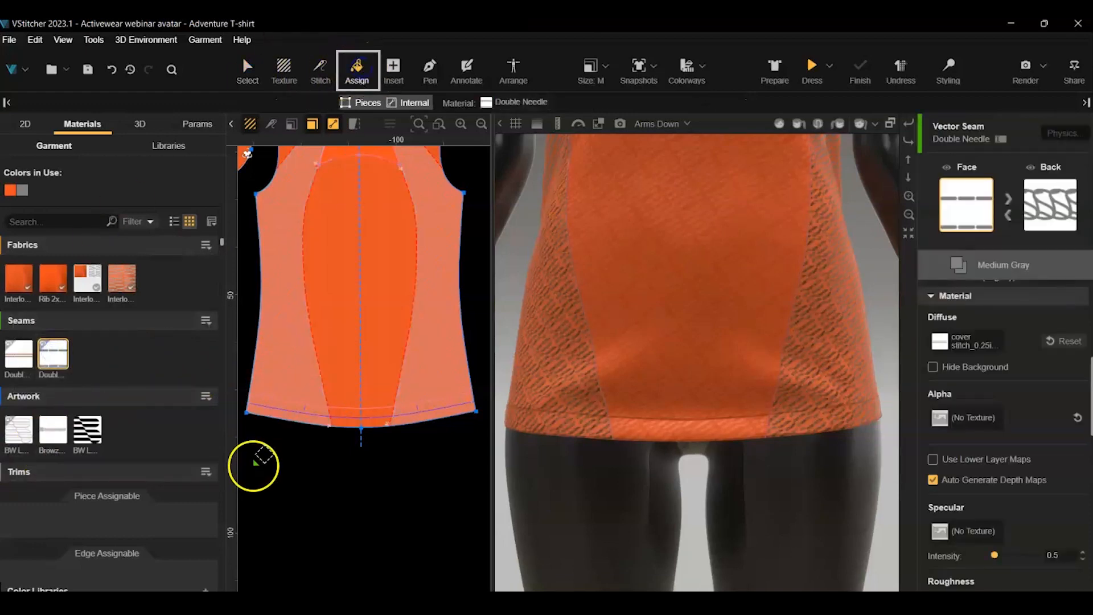
scroll(260, 452, "up", 4)
left_click(330, 373)
middle_click_drag(366, 481, 398, 414)
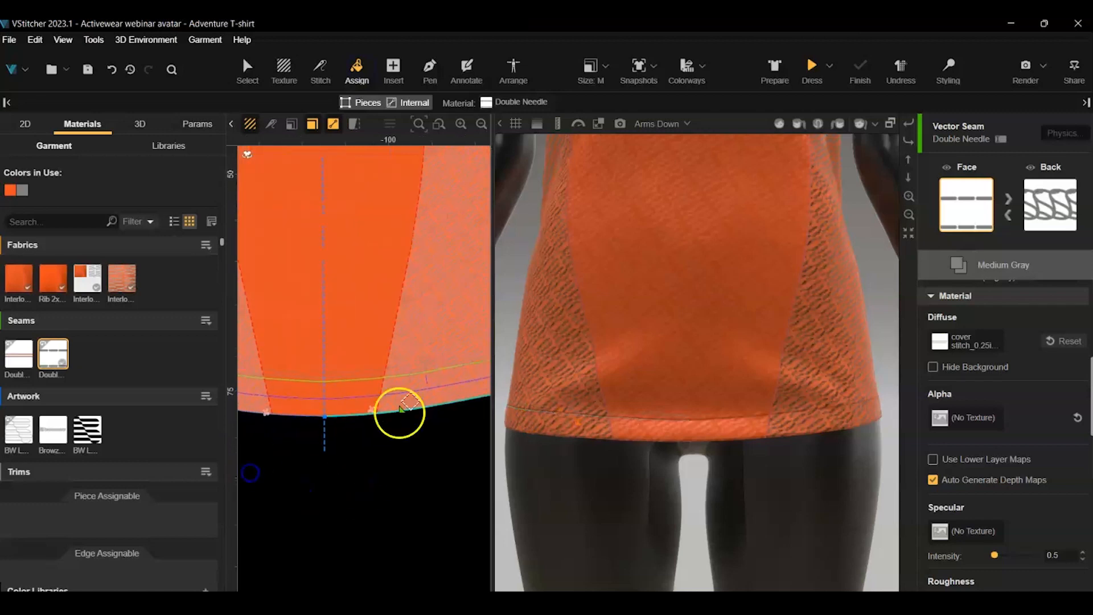
scroll(399, 481, "down", 3)
scroll(404, 487, "down", 3)
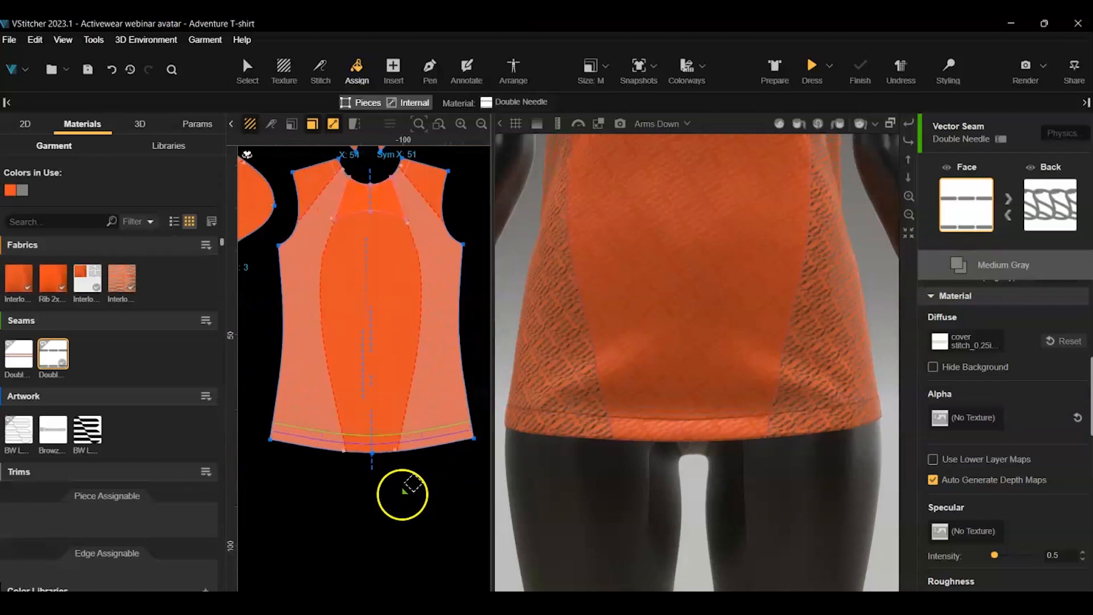
scroll(367, 456, "up", 2)
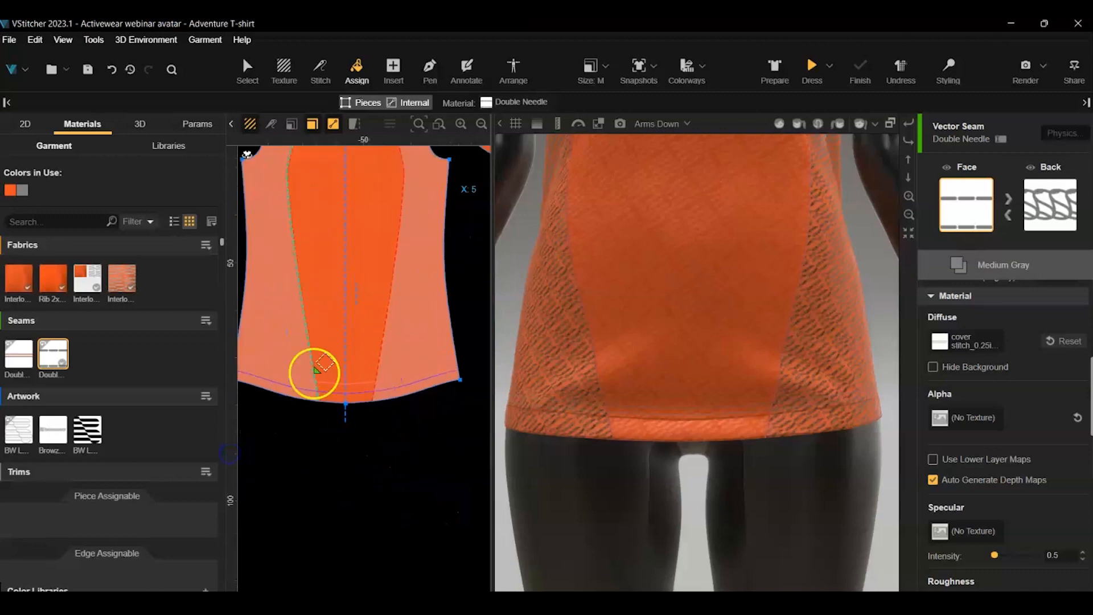
left_click(300, 379)
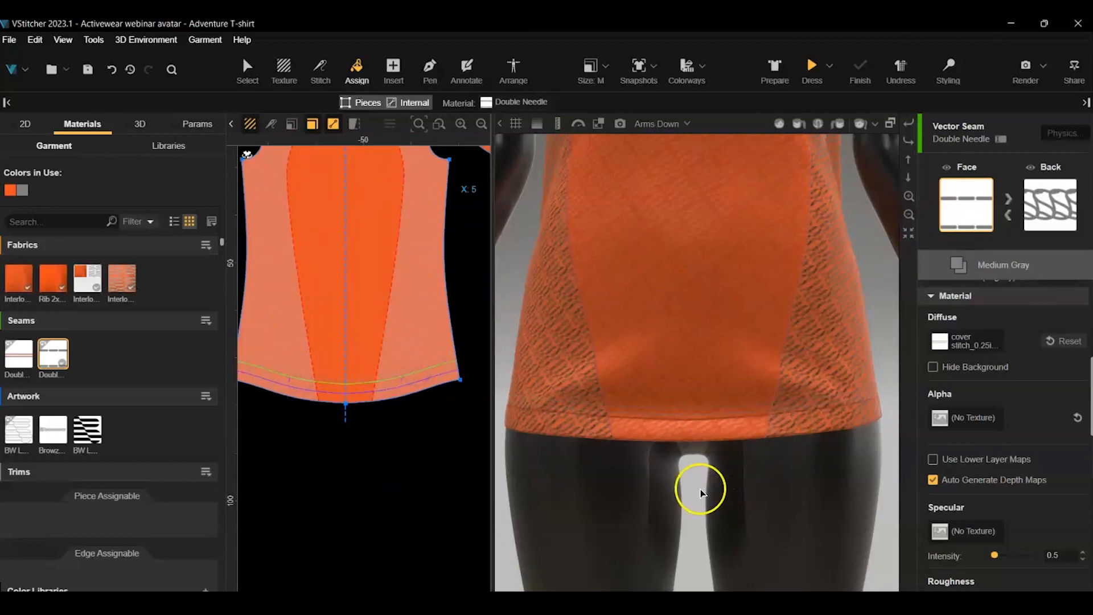
Set the Double Needle seam's Position to -50% on the front body's upper hem line
scroll(701, 487, "up", 3)
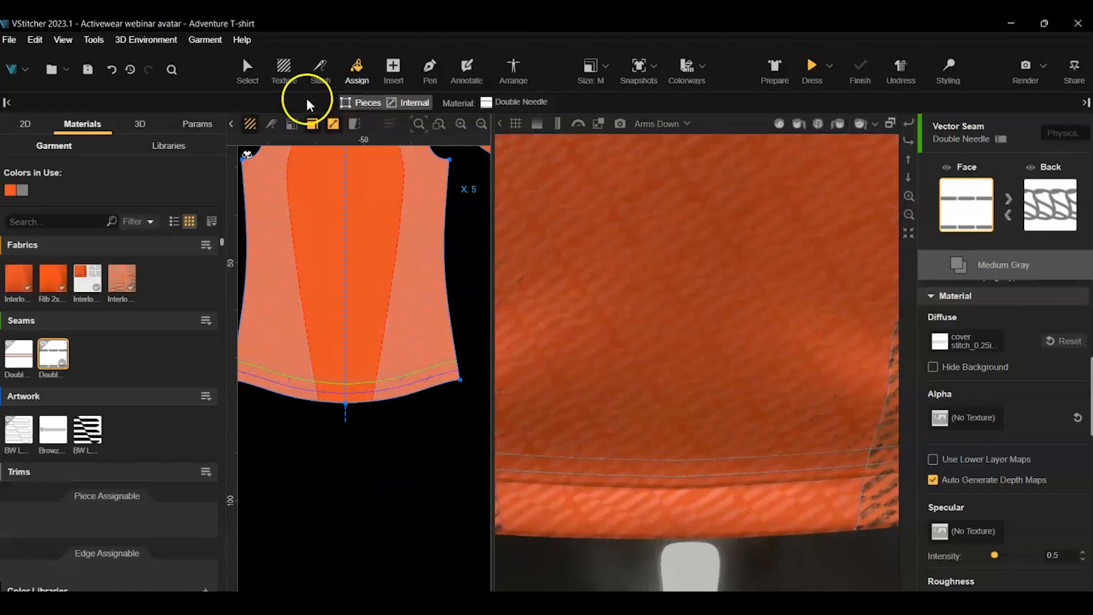
left_click(247, 67)
scroll(319, 365, "down", 3)
left_click(333, 371)
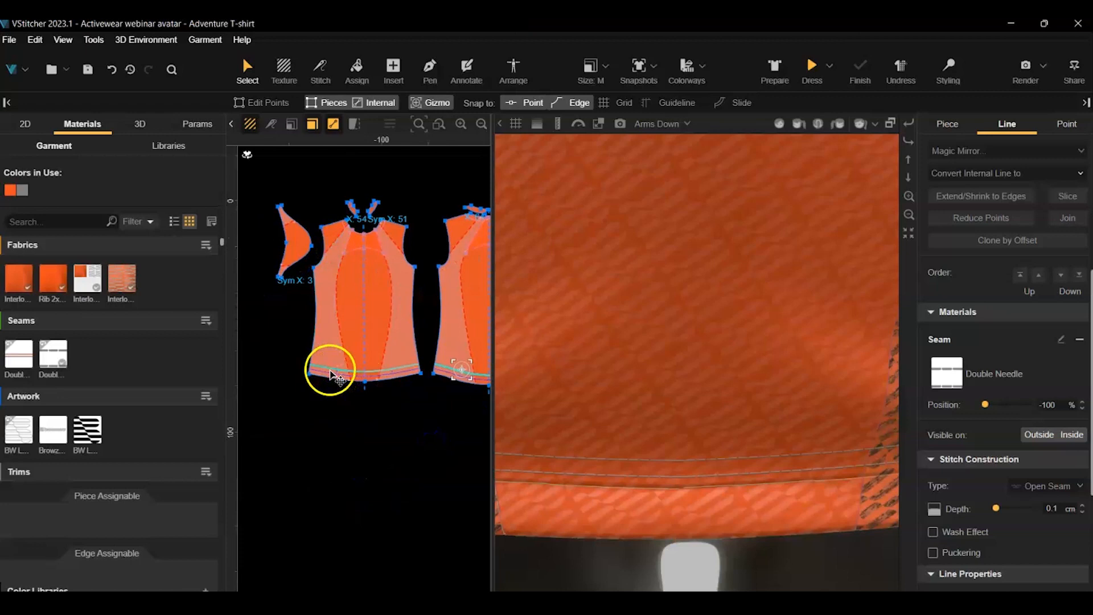
left_click(330, 370)
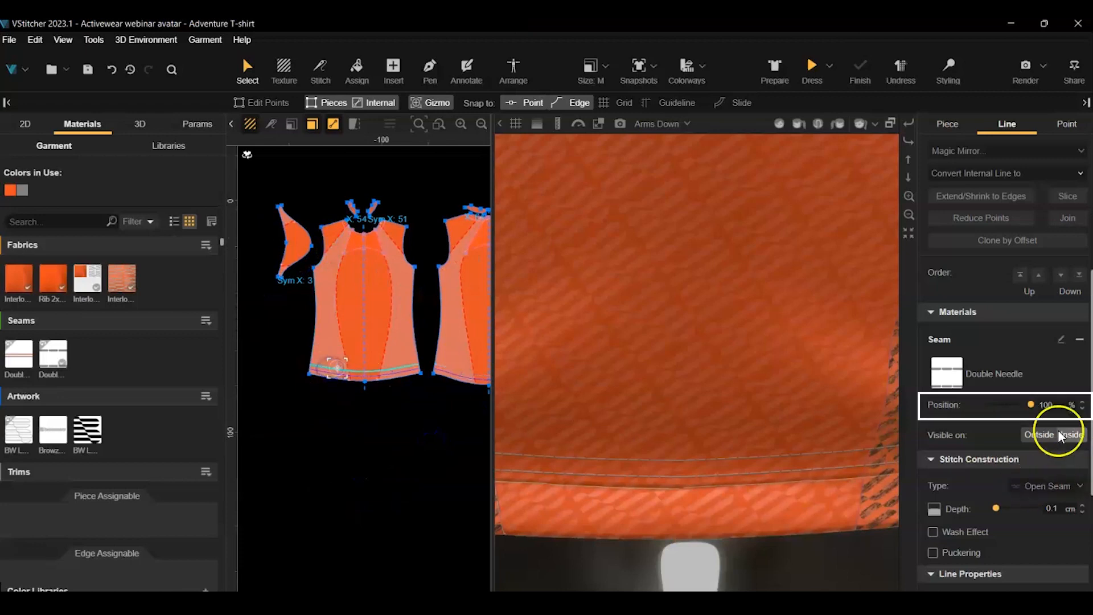
left_click_drag(1029, 407, 996, 416)
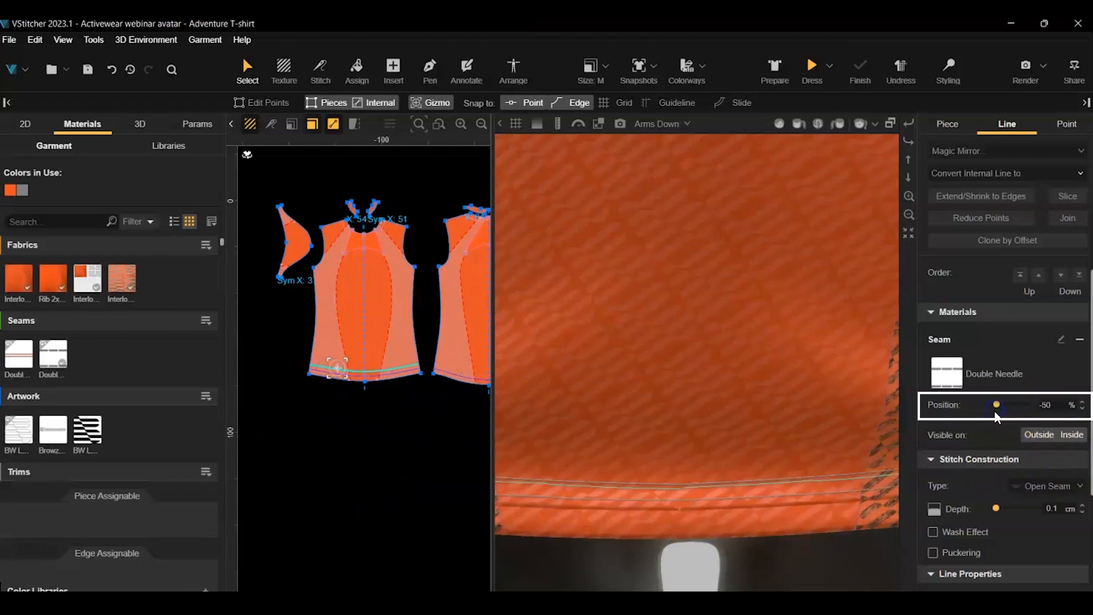
Adjust the Double Needle seam's Position on the front body's upper hem line to -80%
left_click(895, 416)
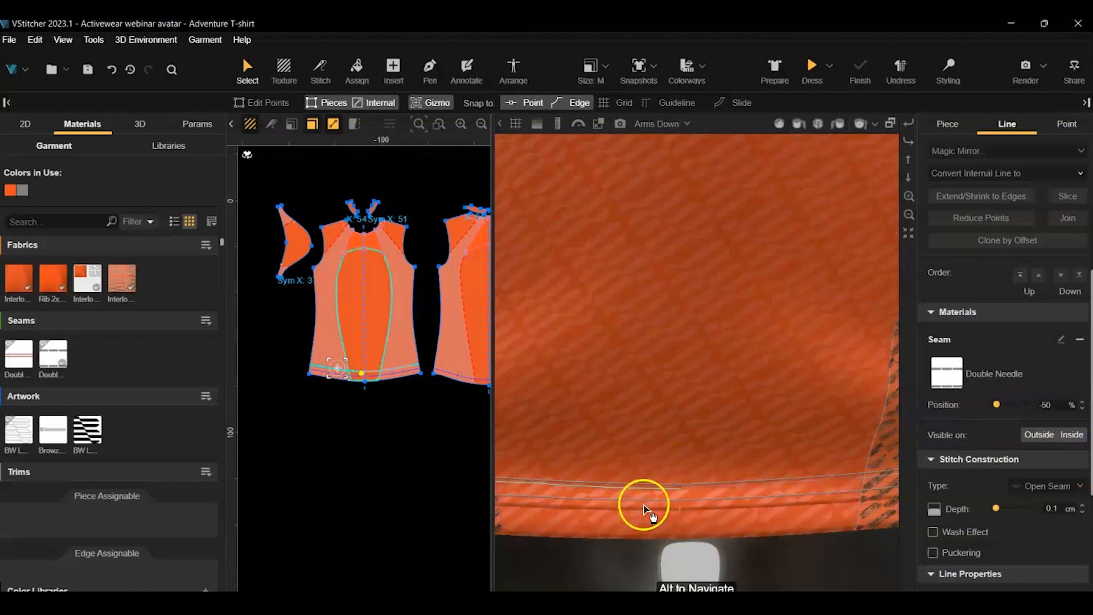
left_click_drag(994, 403, 985, 404)
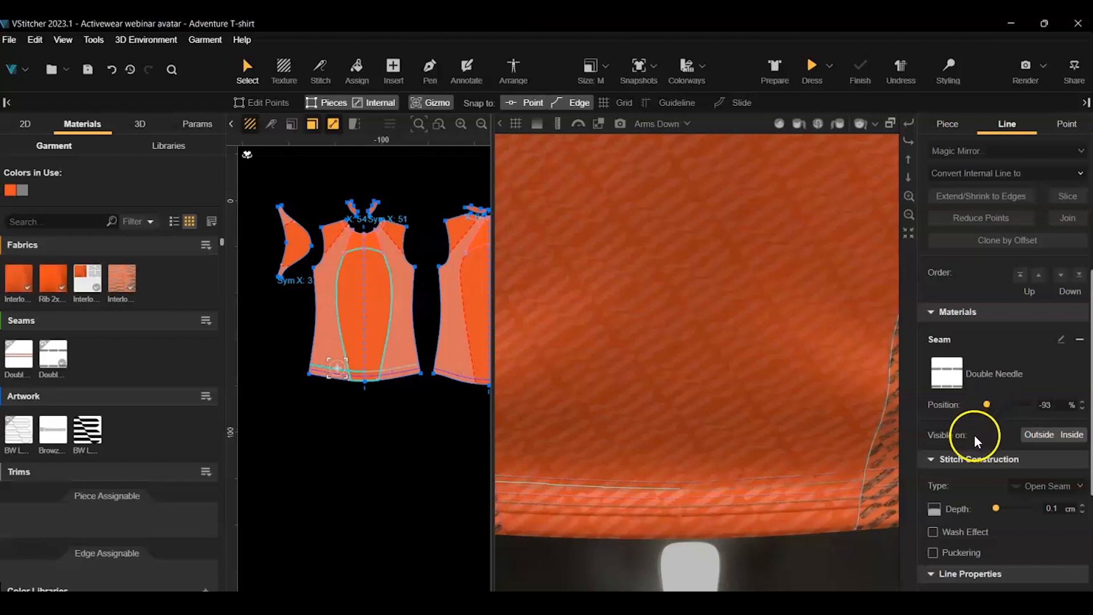
left_click_drag(988, 403, 990, 401)
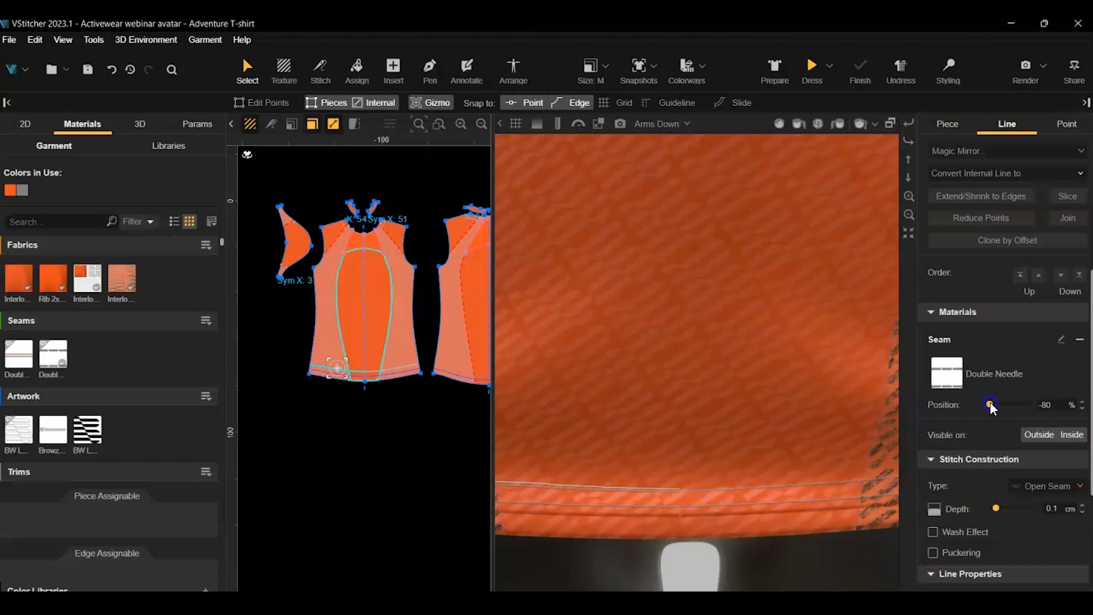
Set the stitch construction type of the front body's upper hem line to Flat Seam
scroll(255, 409, "up", 1)
scroll(253, 407, "up", 1)
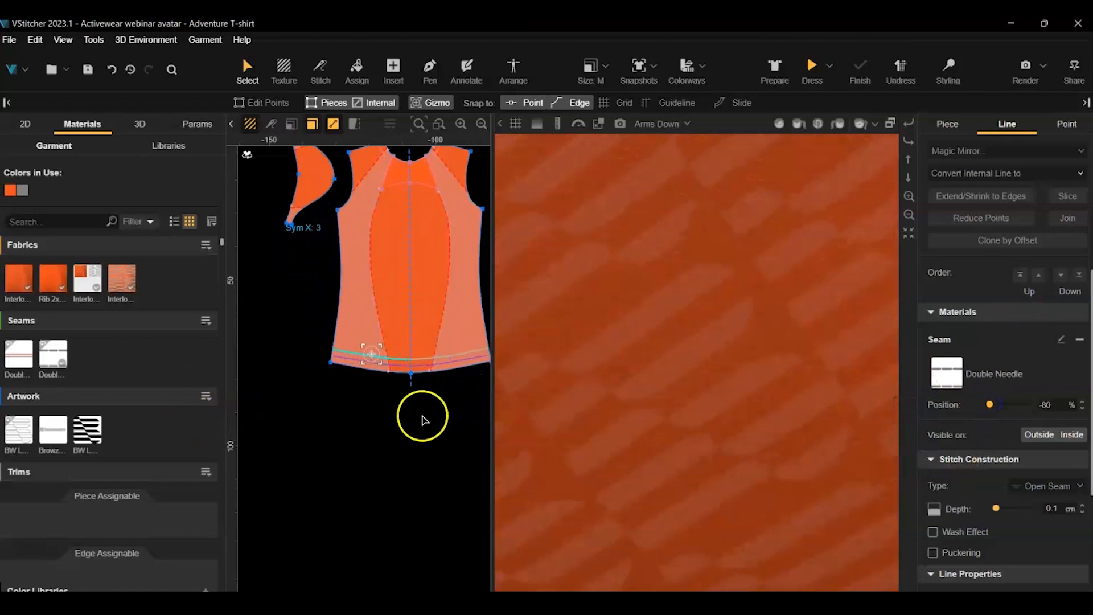
scroll(414, 418, "up", 5)
left_click(394, 424)
left_click(359, 266)
left_click_drag(360, 265, 375, 250)
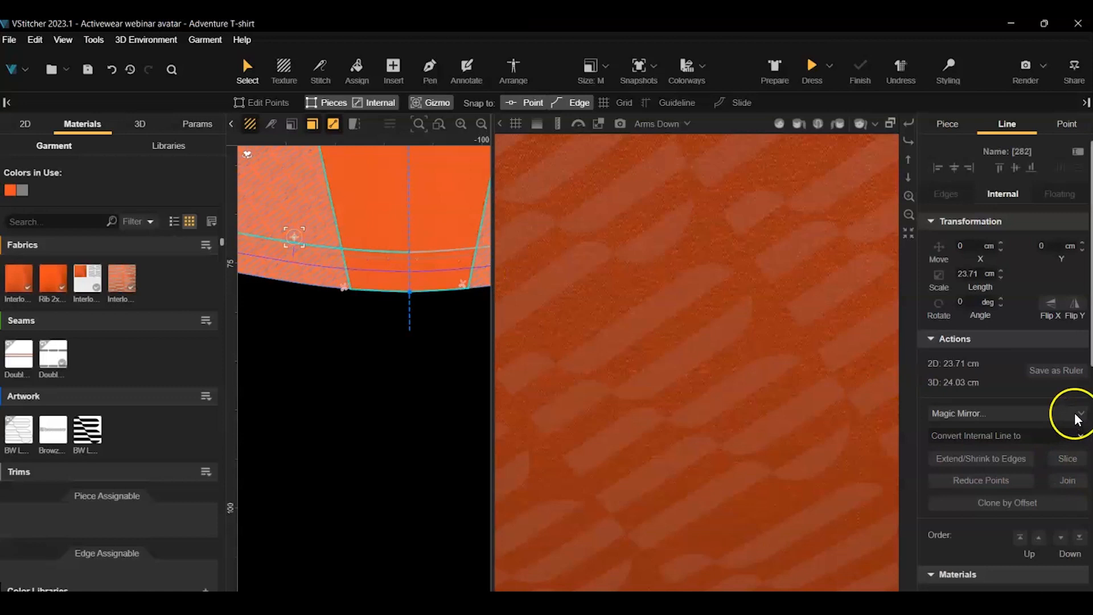
scroll(1072, 432, "down", 5)
left_click(1079, 462)
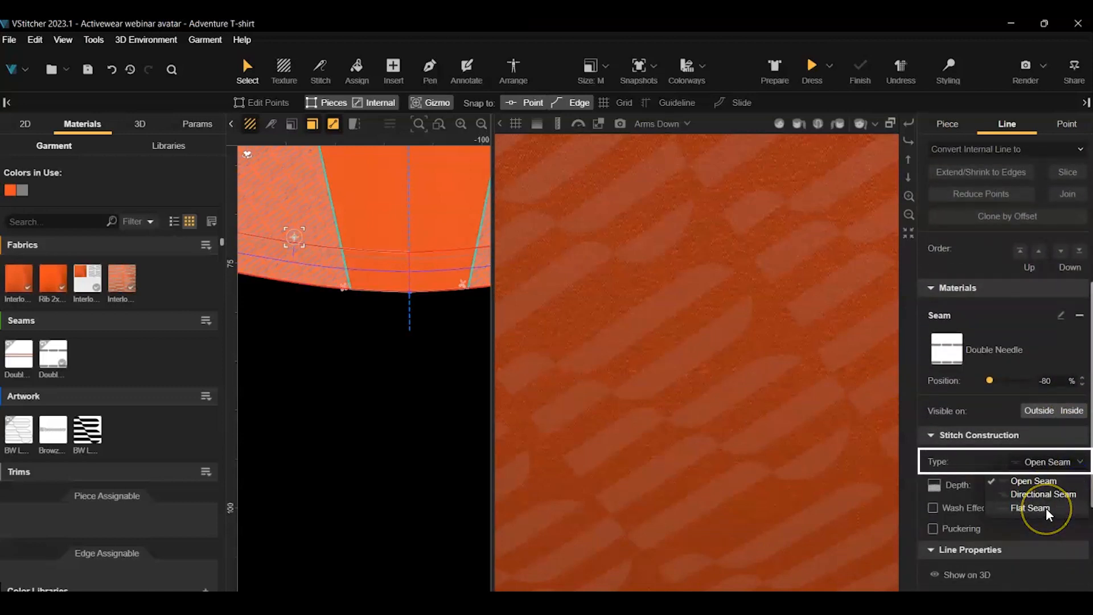
left_click(1046, 507)
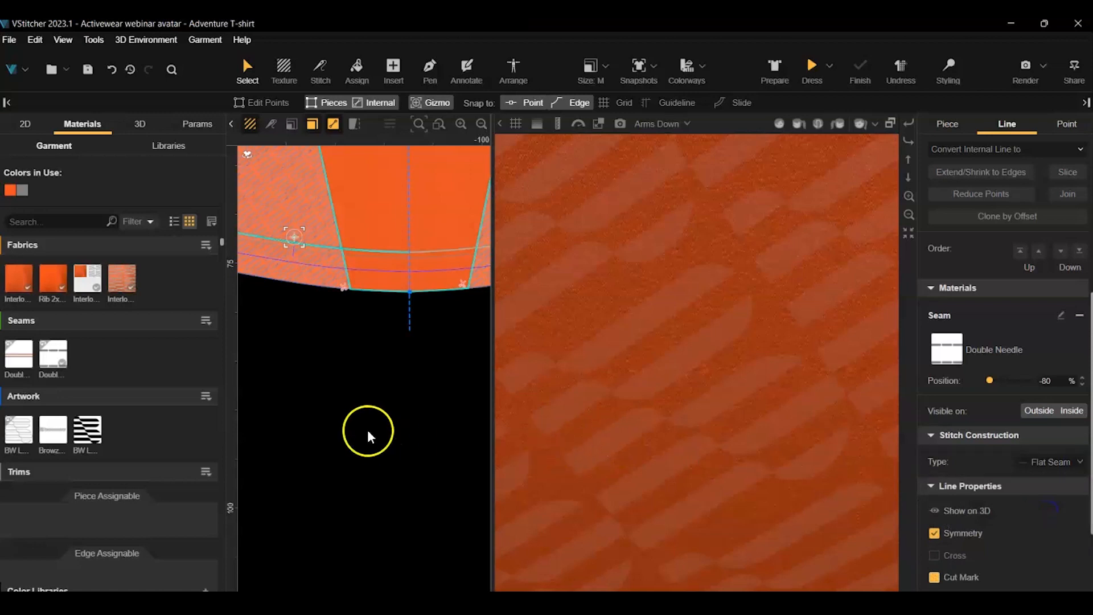
Set the stitch construction type of the back body's upper hem line to Flat Seam
scroll(435, 434, "down", 2)
scroll(620, 456, "down", 3)
scroll(620, 459, "down", 3)
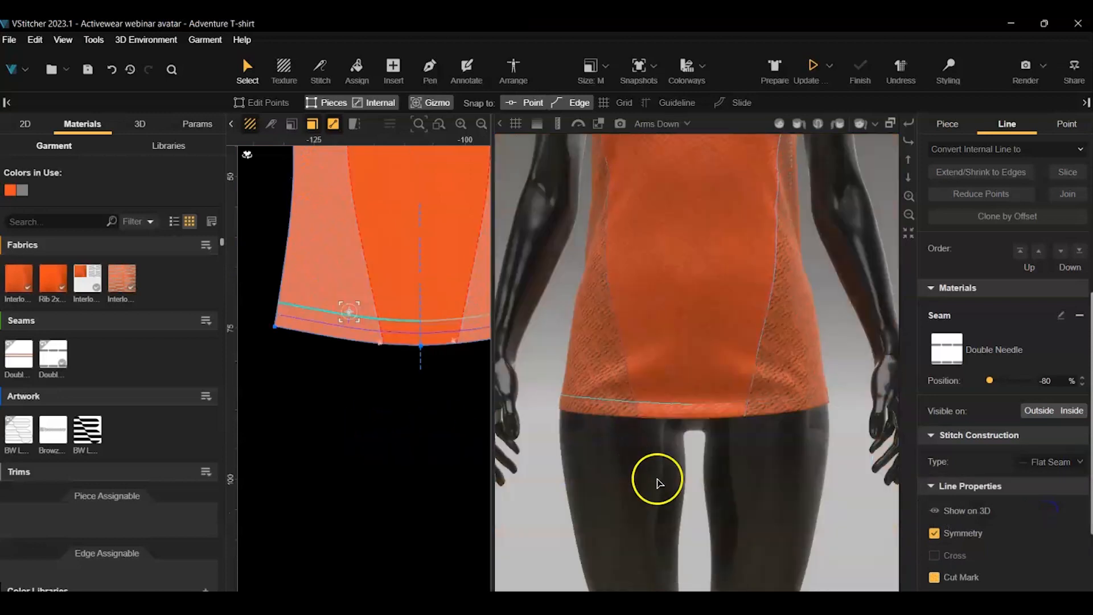
middle_click_drag(334, 395, 251, 387)
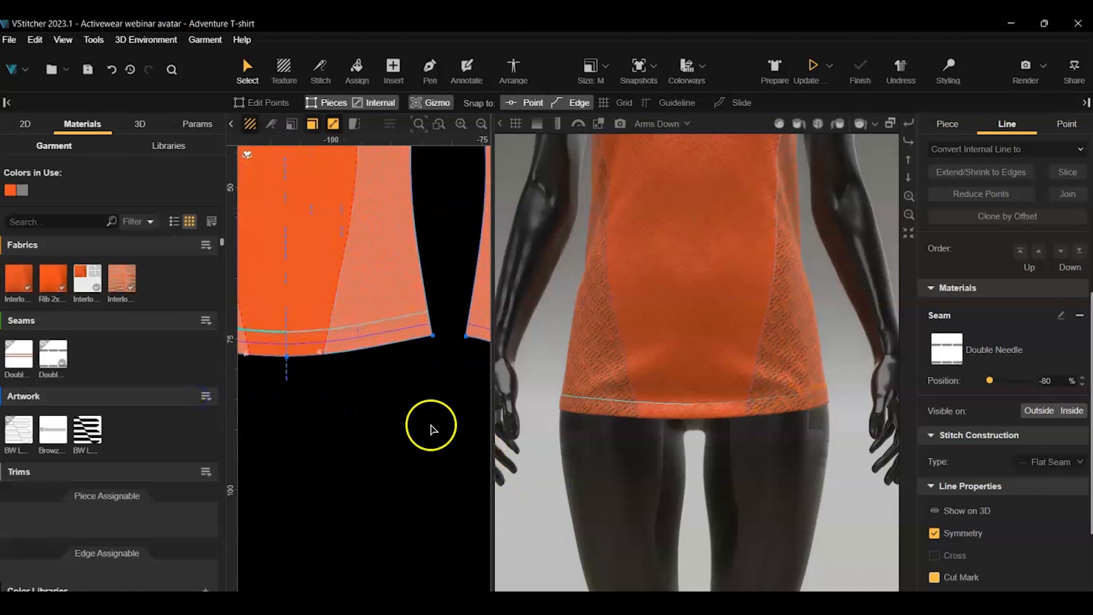
scroll(383, 472, "down", 1)
middle_click_drag(385, 472, 254, 463)
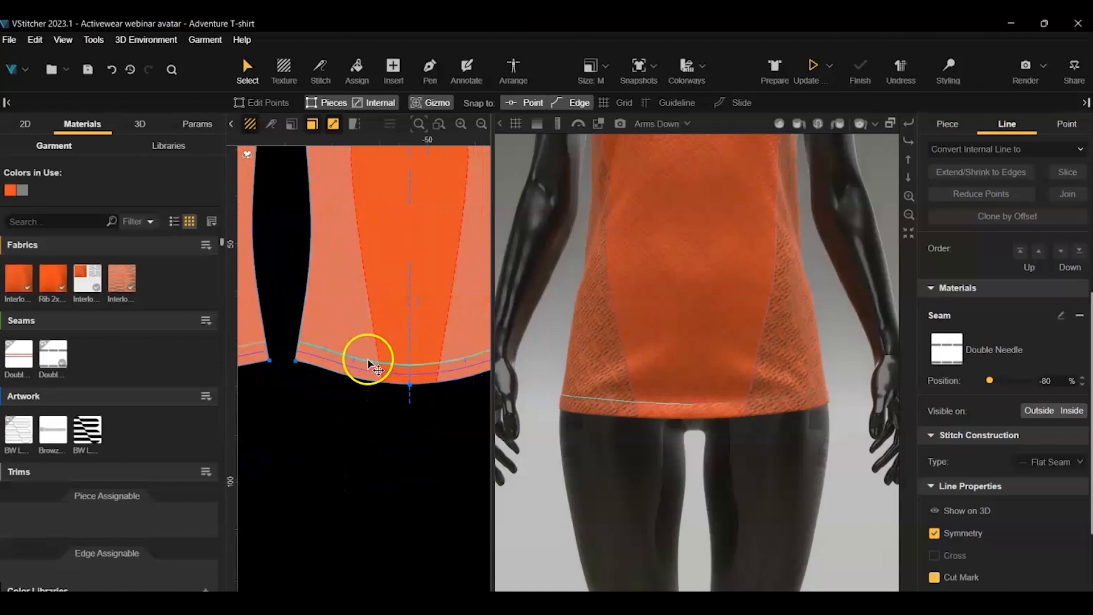
left_click(367, 359)
left_click(1077, 462)
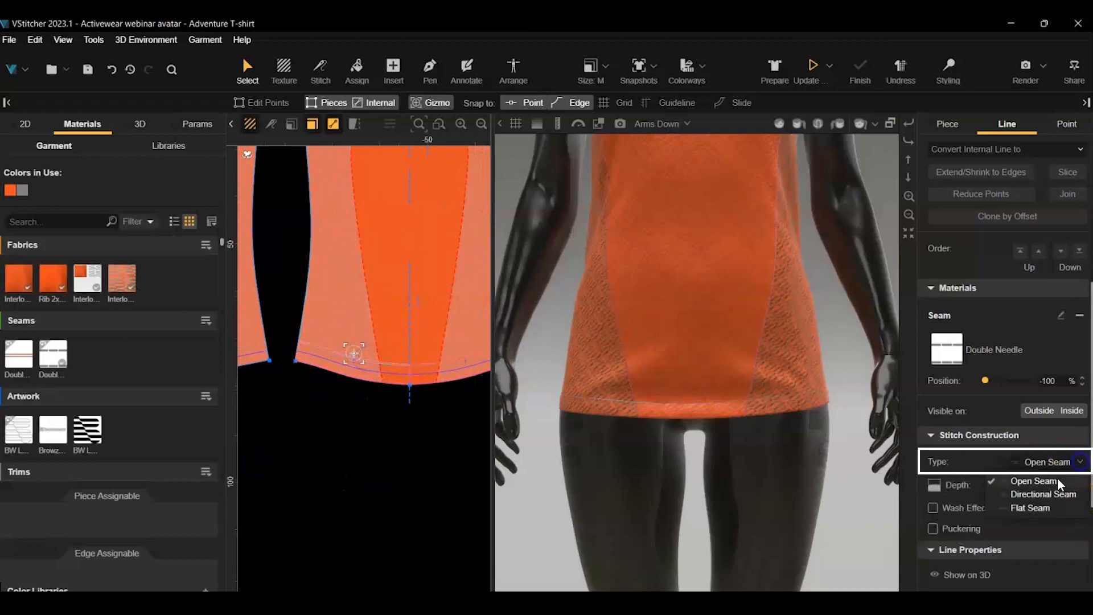
left_click(1029, 510)
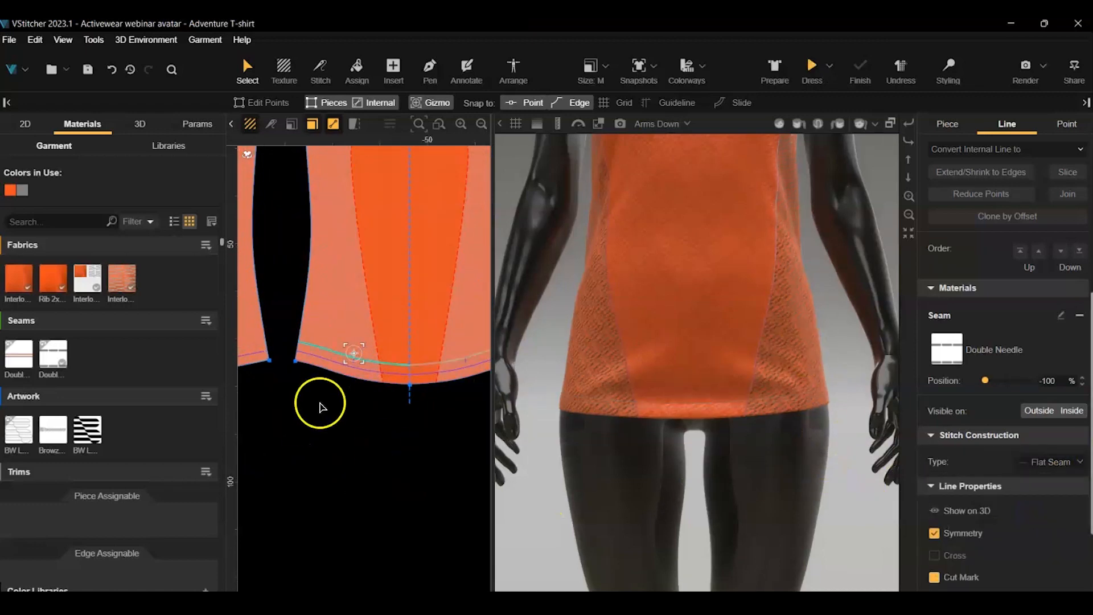
Apply the garment's orange colour to the face of the Double Needle seam material and check the front hem up close
left_click_drag(10, 190, 56, 353)
left_click(470, 409)
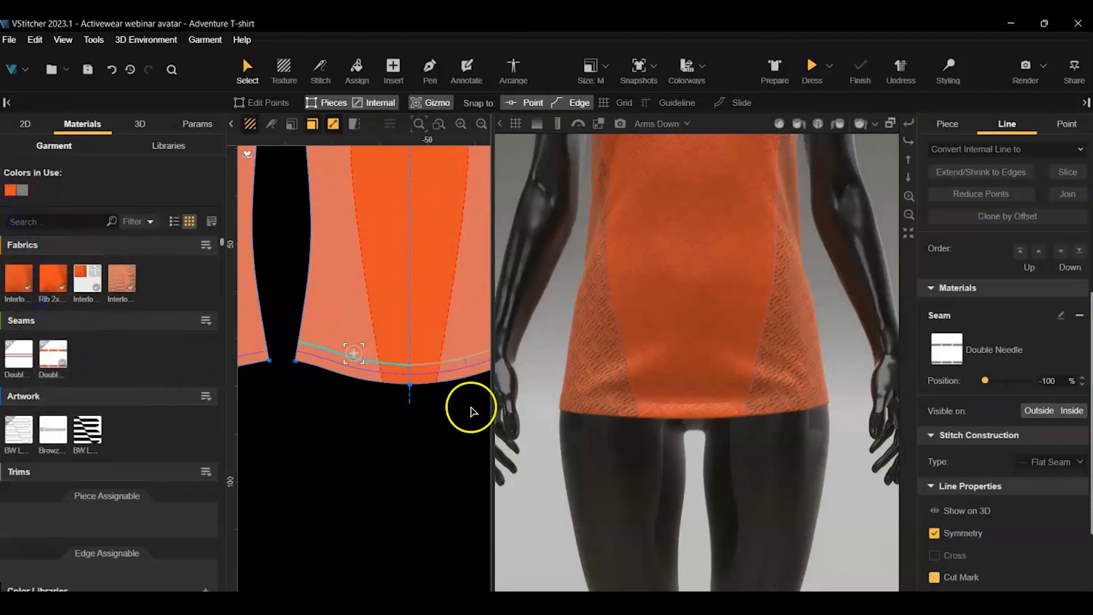
scroll(670, 419, "up", 5)
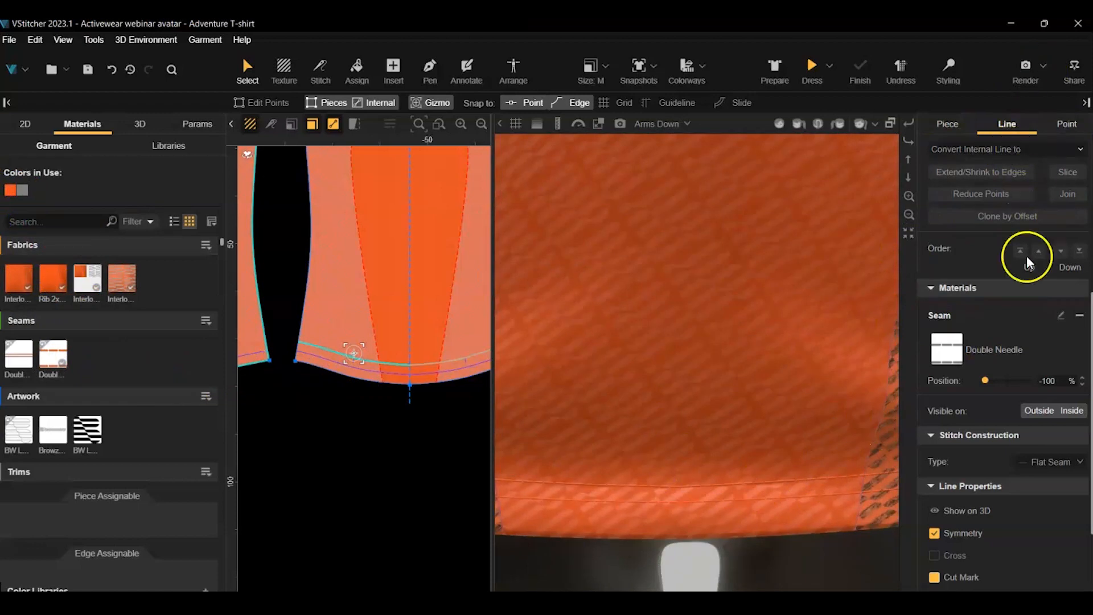
scroll(1031, 347, "up", 5)
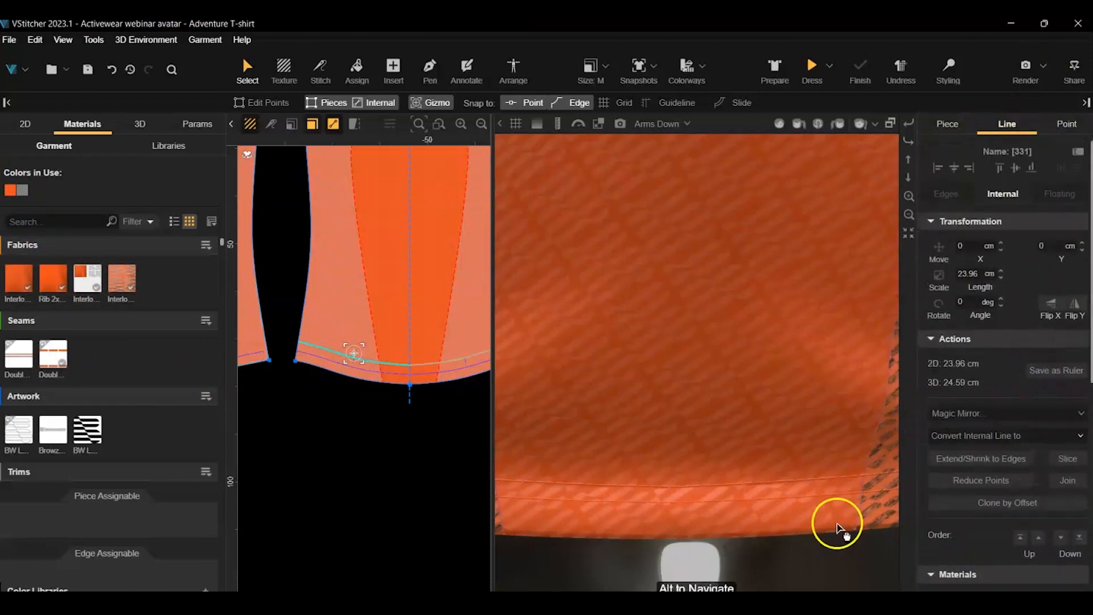
Recolour the back side of the Double Needle seam material to the same orange, 242, 79, 31
left_click(54, 354)
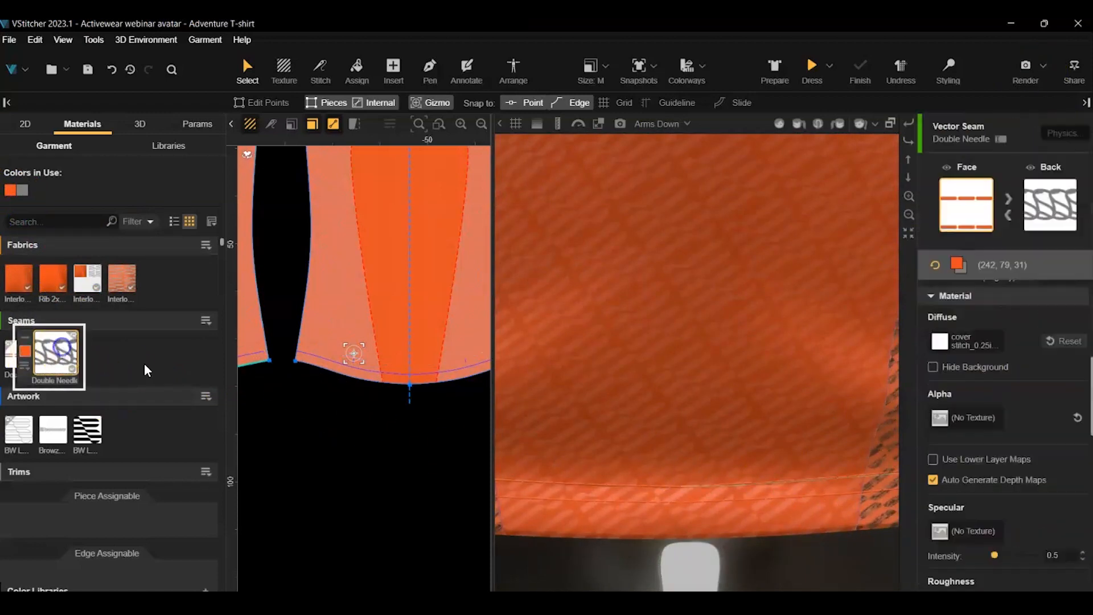
left_click(1049, 204)
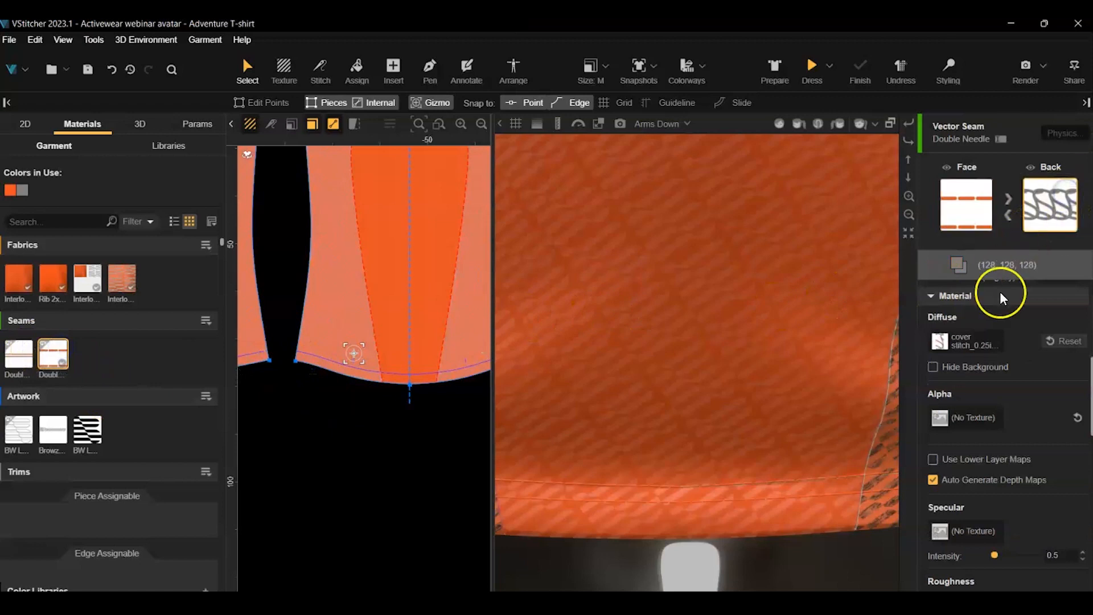
left_click(956, 264)
left_click(978, 303)
left_click(1044, 254)
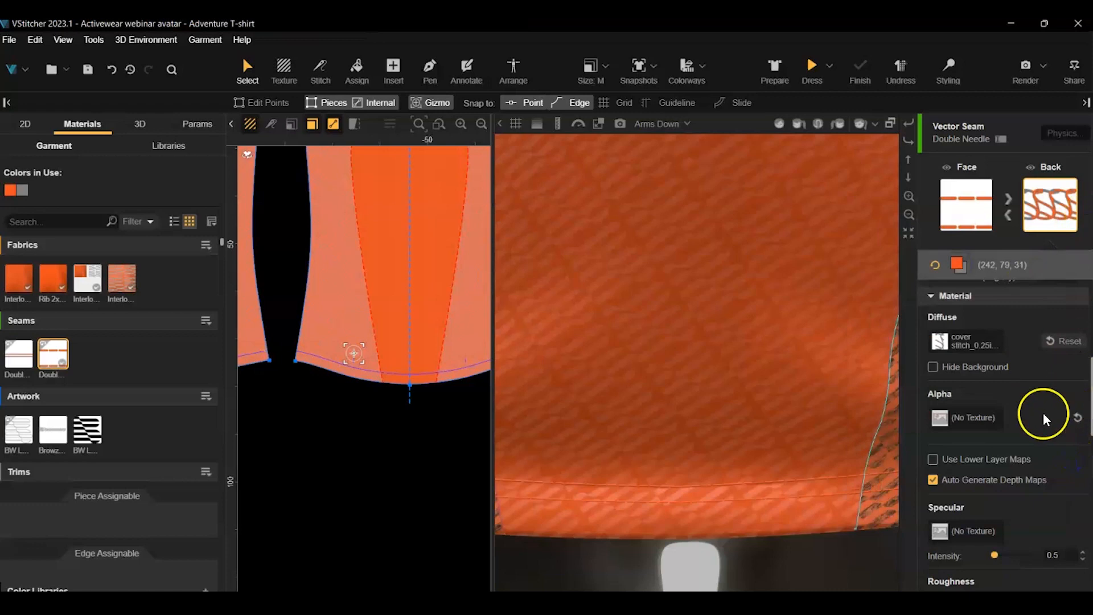
Set the thread length on the back side of the Double Needle seam to 9 SPI
scroll(1013, 415, "up", 5)
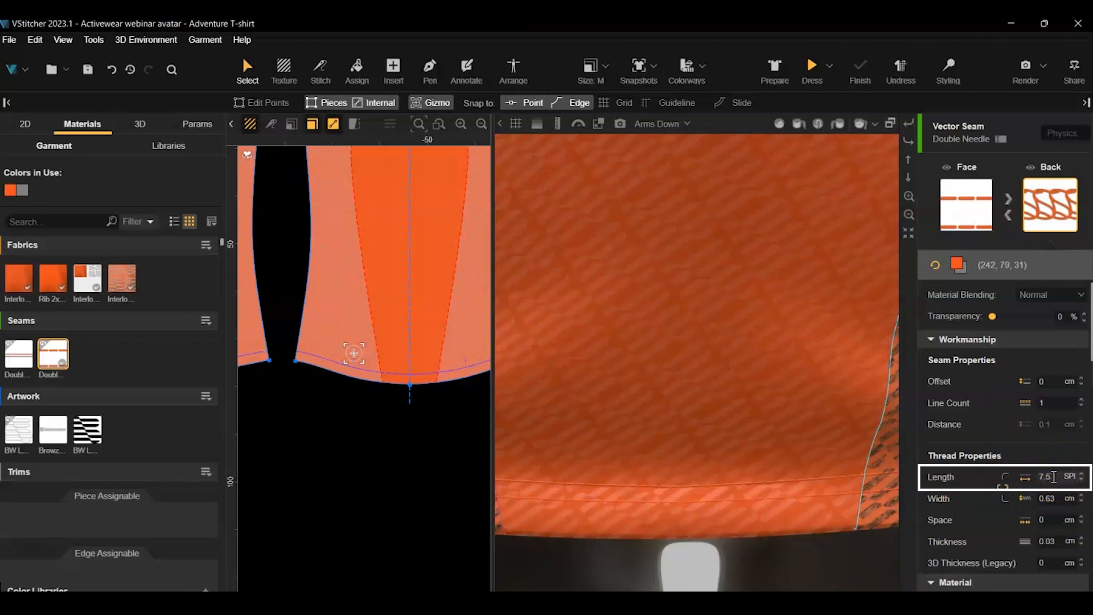
left_click_drag(1066, 479, 1044, 478)
type("9")
key("Return")
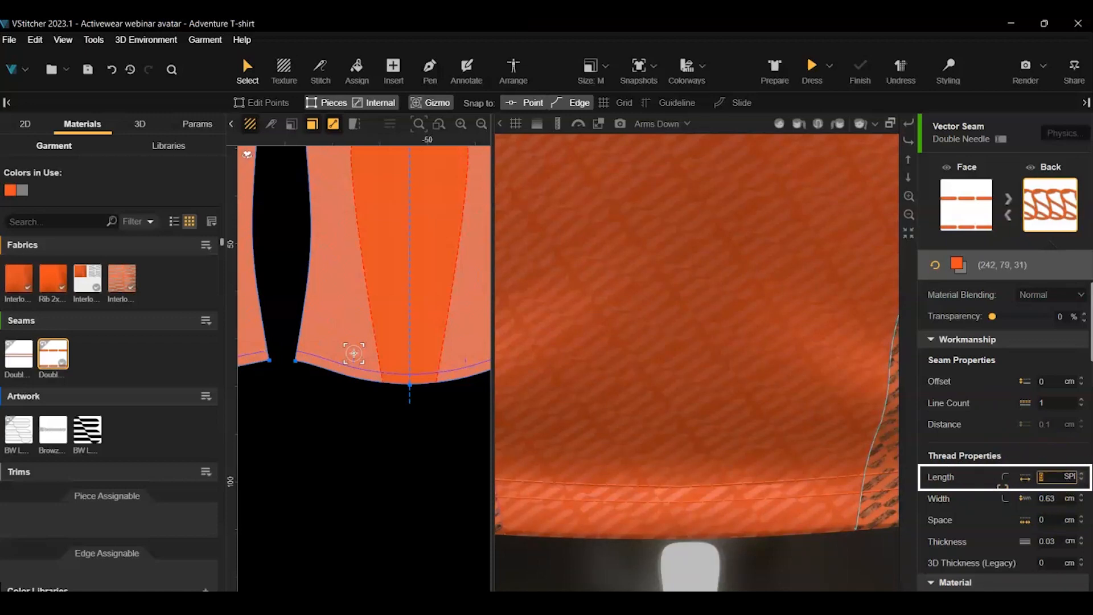
left_click(1040, 447)
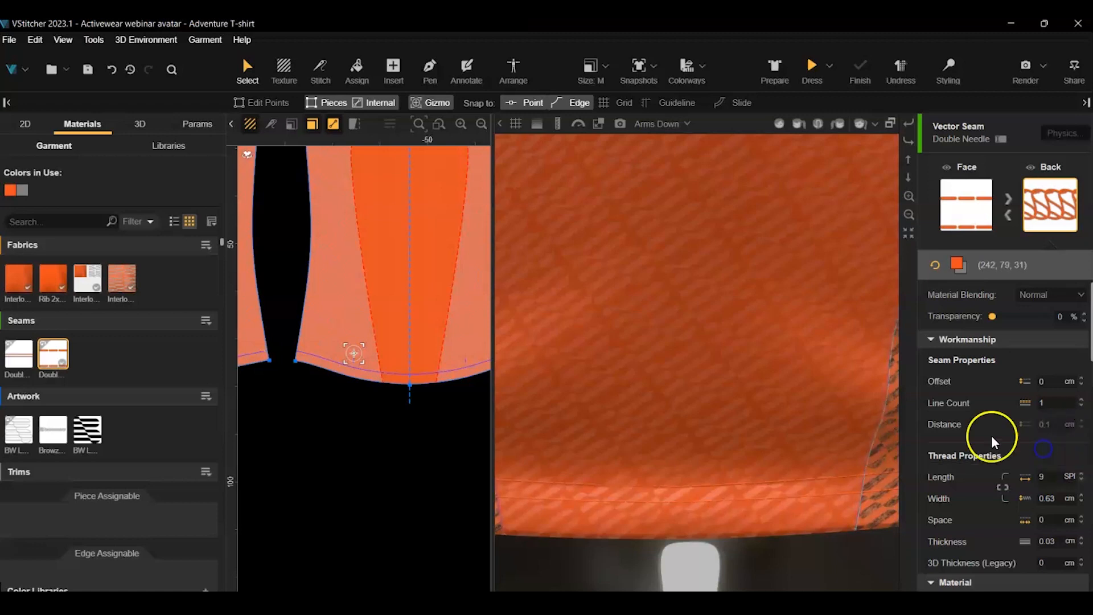
Assign the existing Double Needle Flatlock seam to the hem edges of the sleeves and check them on the avatar
scroll(752, 498, "down", 5)
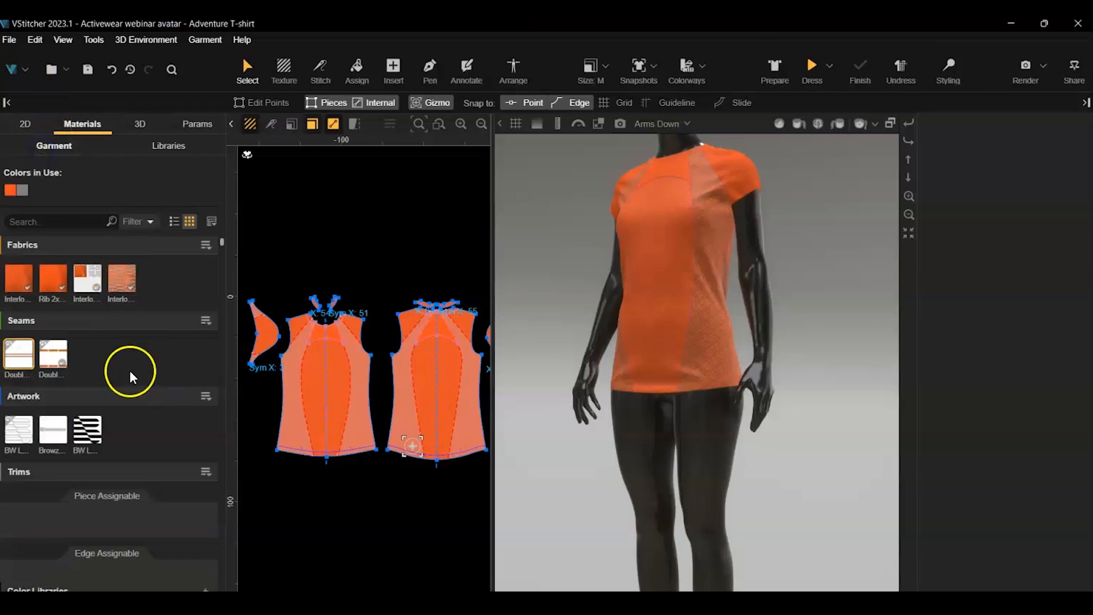
left_click(18, 354)
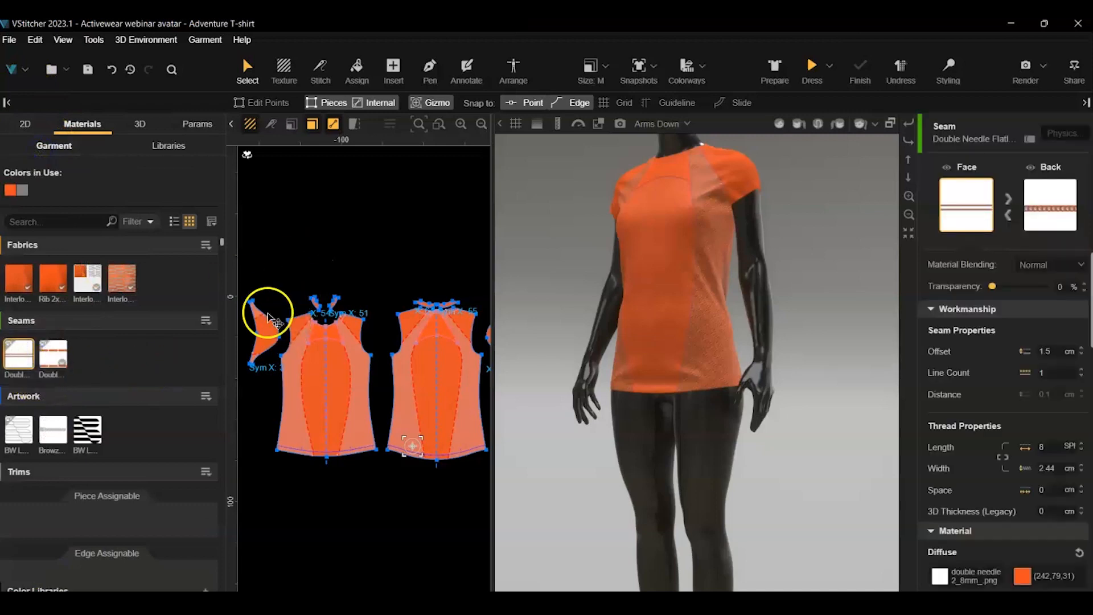
scroll(265, 269, "up", 2)
middle_click_drag(249, 274, 348, 213)
scroll(344, 241, "up", 2)
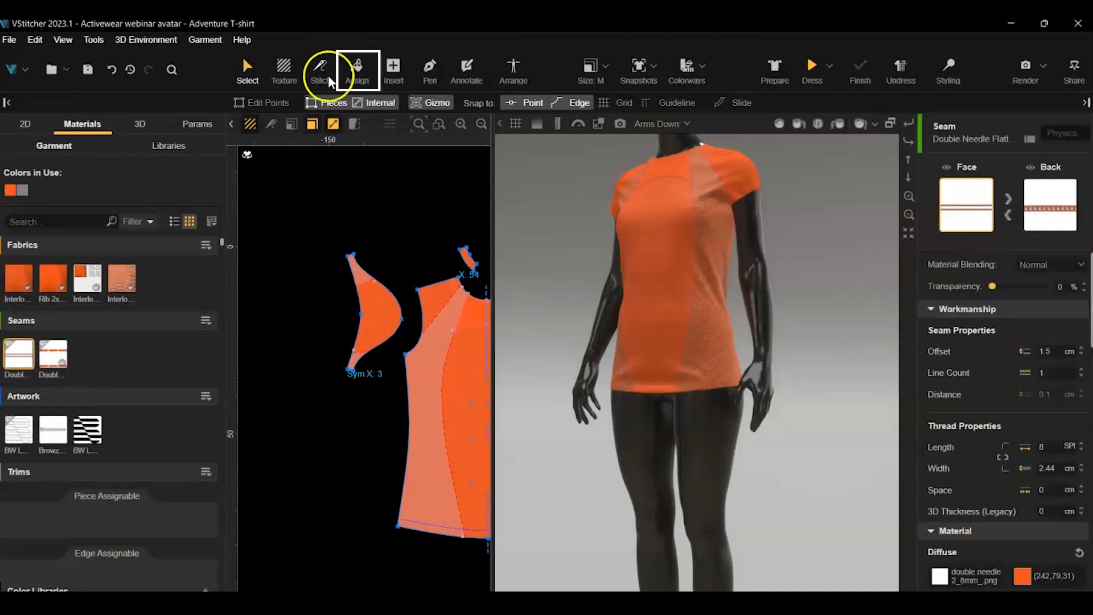
left_click(356, 71)
scroll(366, 256, "up", 2)
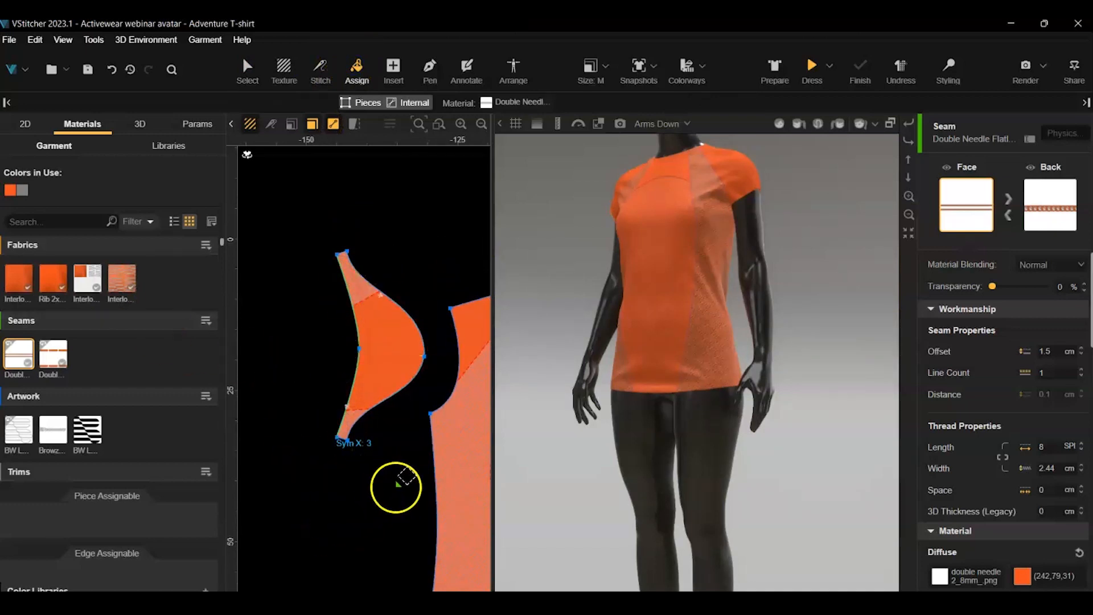
right_click_drag(396, 486, 168, 446)
right_click_drag(473, 305, 70, 240)
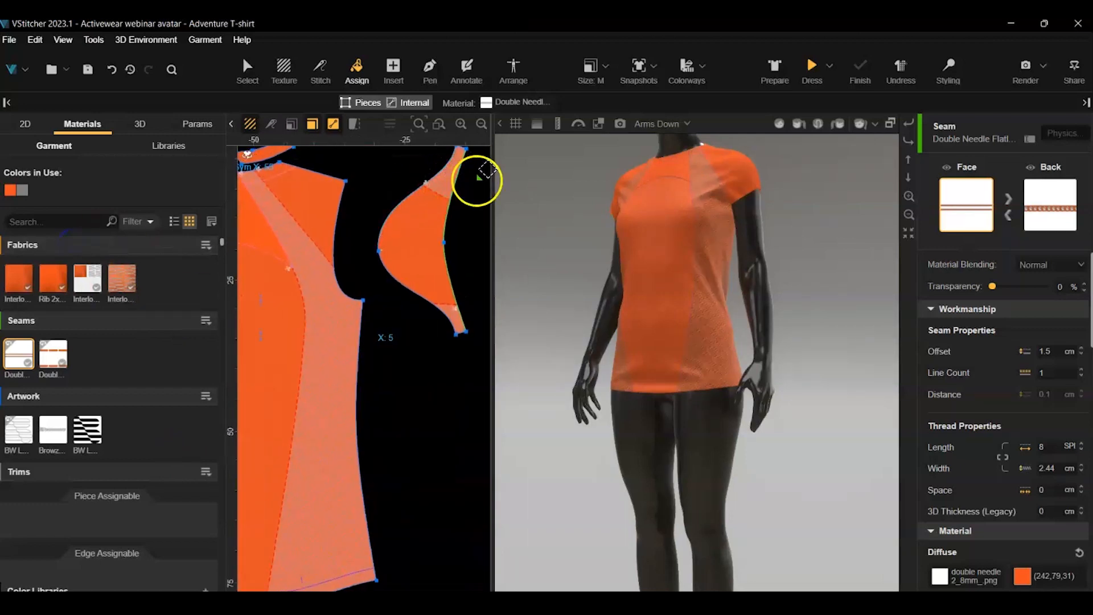
scroll(478, 200, "up", 2)
scroll(875, 187, "up", 3)
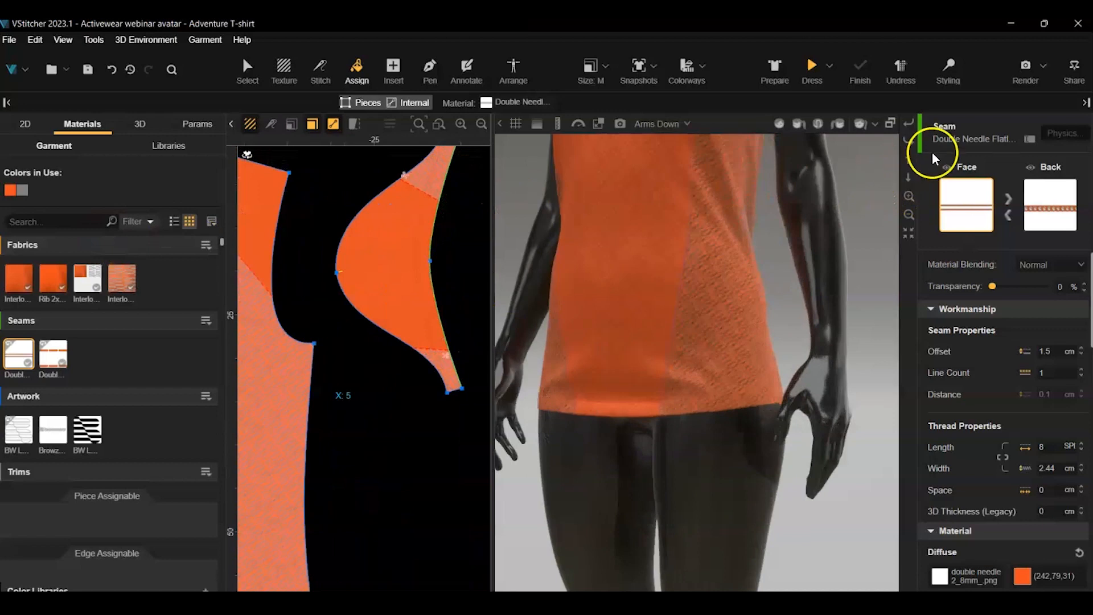
right_click_drag(844, 152, 788, 415)
scroll(786, 364, "up", 5)
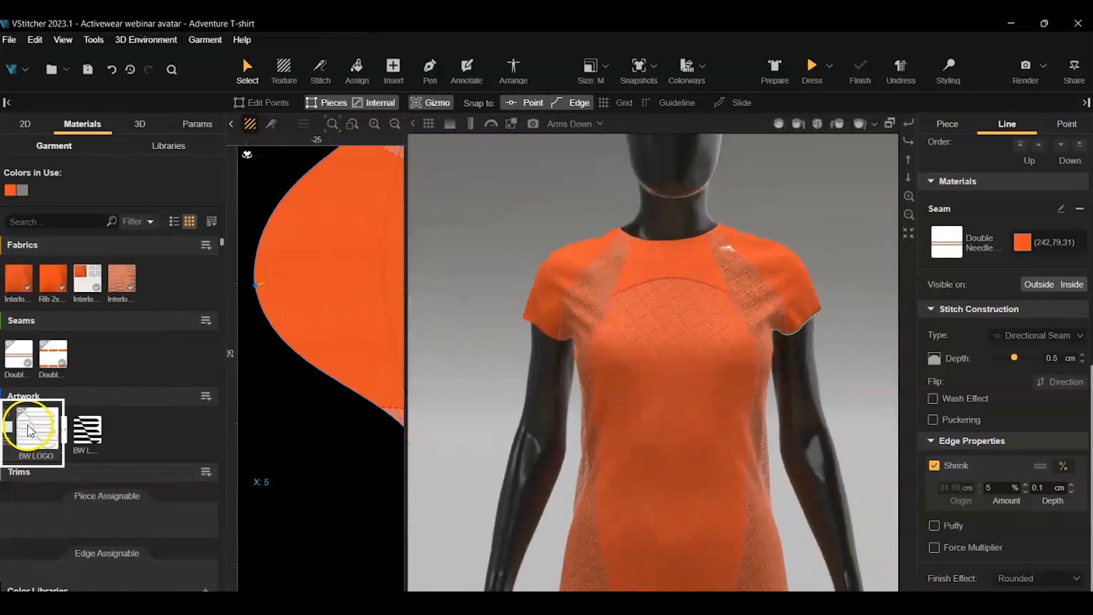
Place the BW LOGO artwork on the upper chest of the front body and select it
left_click(54, 450)
left_click(111, 444)
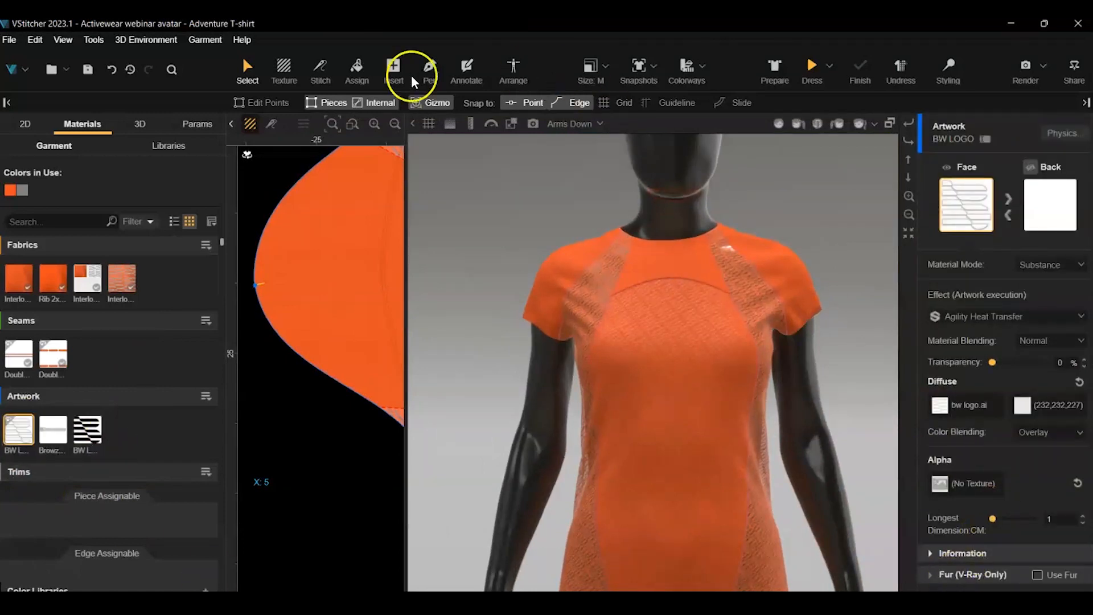
left_click(356, 69)
left_click_drag(767, 337, 673, 296)
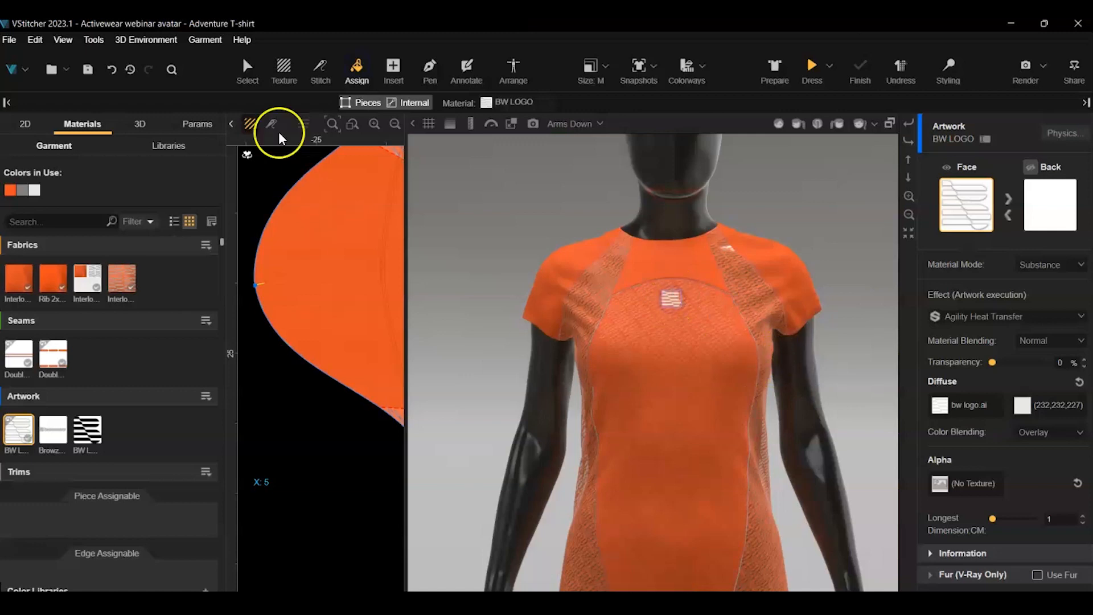
left_click(247, 69)
left_click(634, 309)
left_click(677, 299)
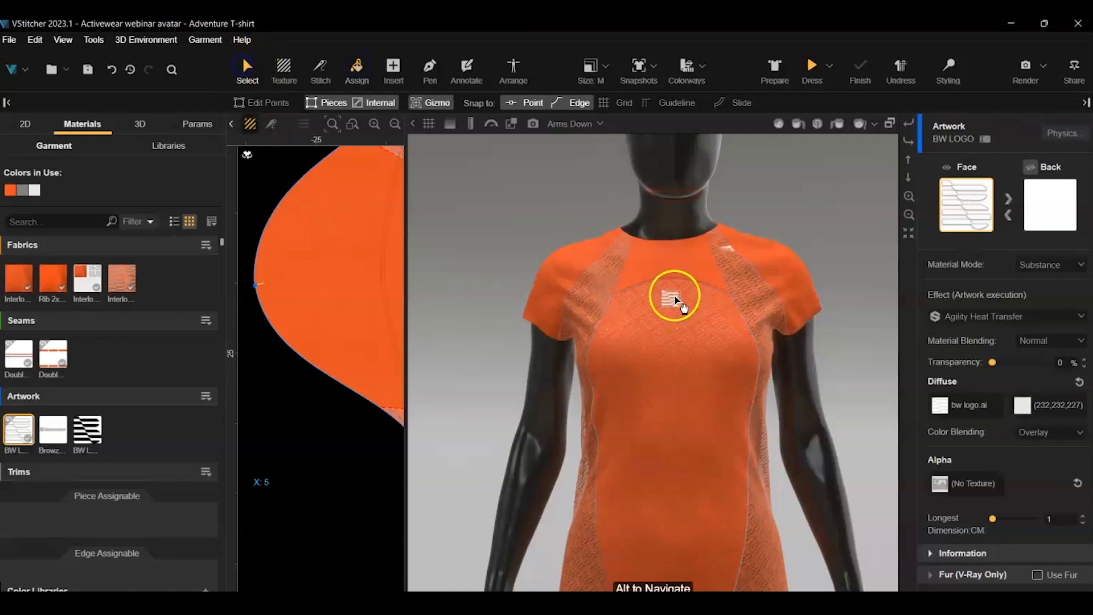
left_click(673, 303)
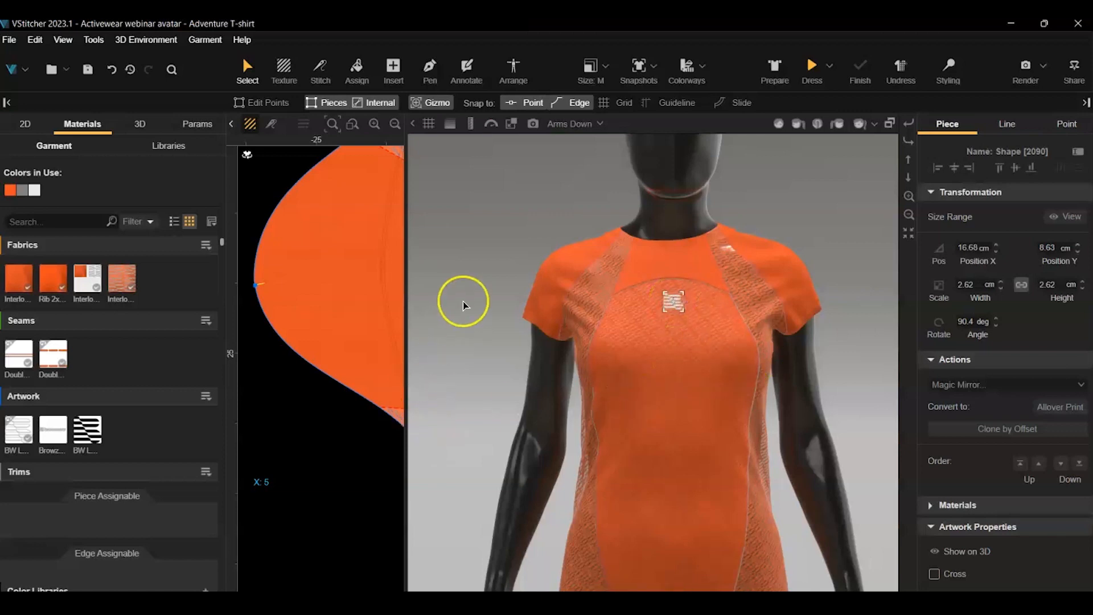
Move the chest logo onto the front body's centre line, 8.5 cm below the neckline, with a horizontal position of 16.28 cm
scroll(338, 522, "down", 1)
left_click_drag(404, 348, 548, 337)
scroll(442, 484, "down", 1)
middle_click_drag(365, 510, 600, 416)
scroll(326, 423, "down", 2)
middle_click_drag(295, 191, 536, 160)
middle_click_drag(403, 202, 535, 161)
scroll(406, 253, "up", 4)
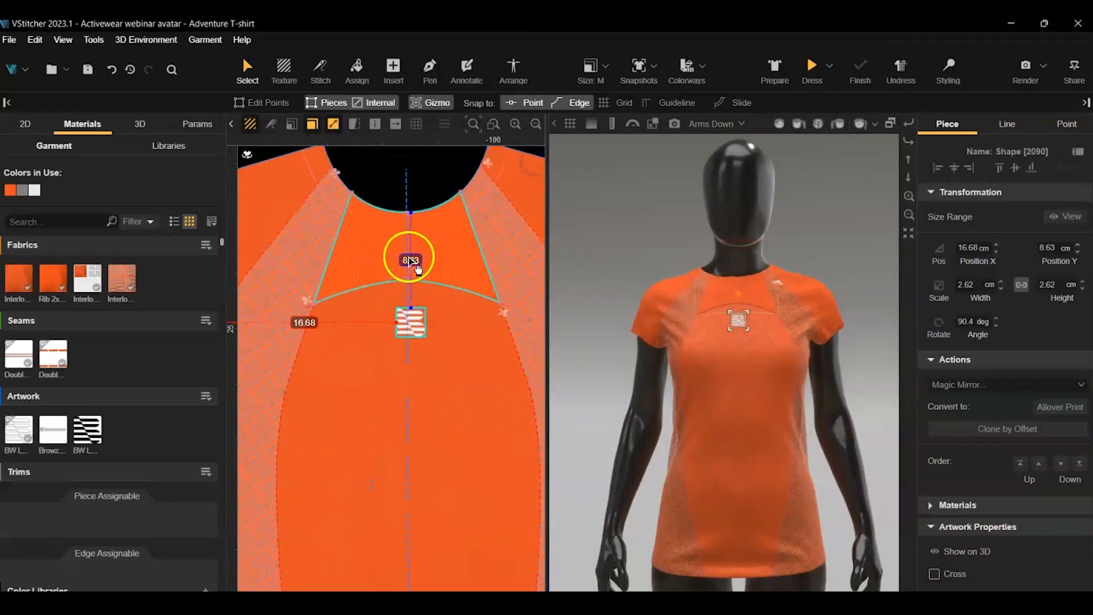
scroll(408, 285, "up", 2)
left_click_drag(409, 318, 414, 350)
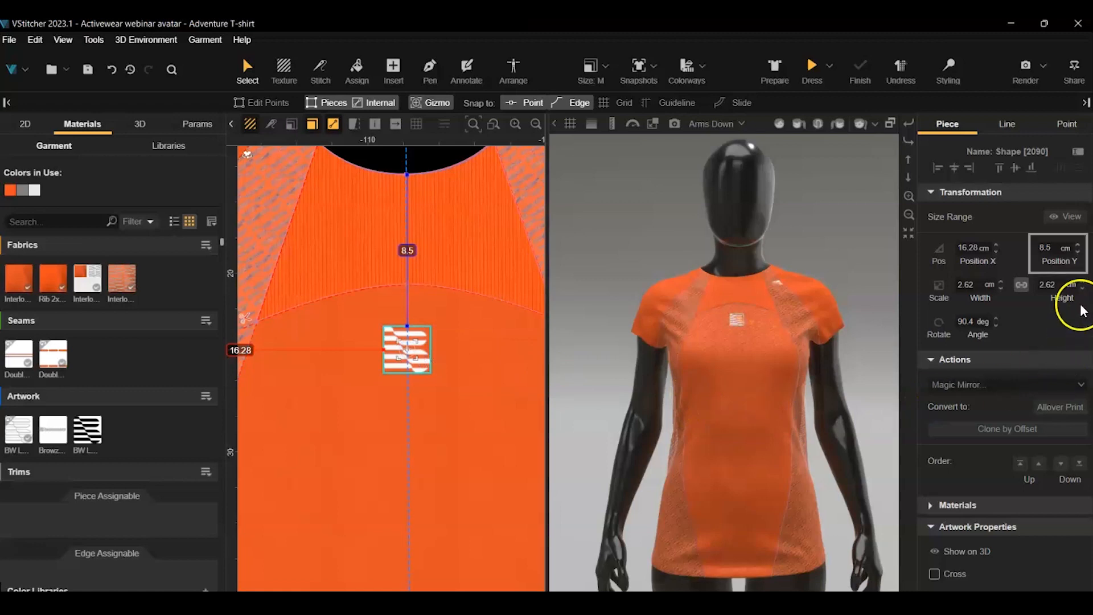
left_click(1046, 247)
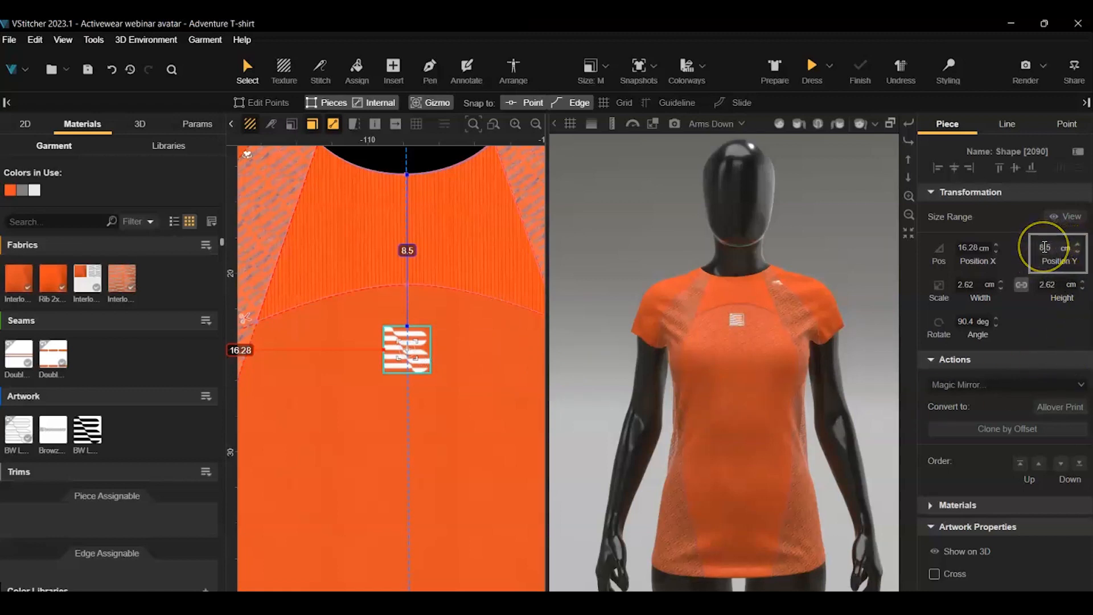
scroll(304, 407, "down", 2)
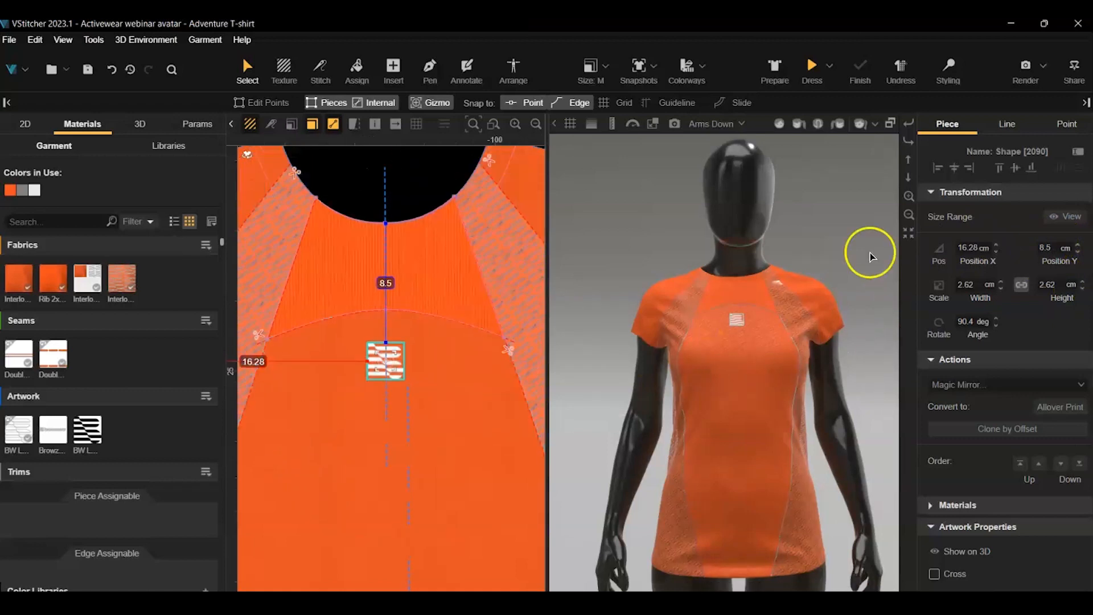
Place the Browzwear Logo artwork on the avatar's sleeve, working from a side view
left_click(800, 124)
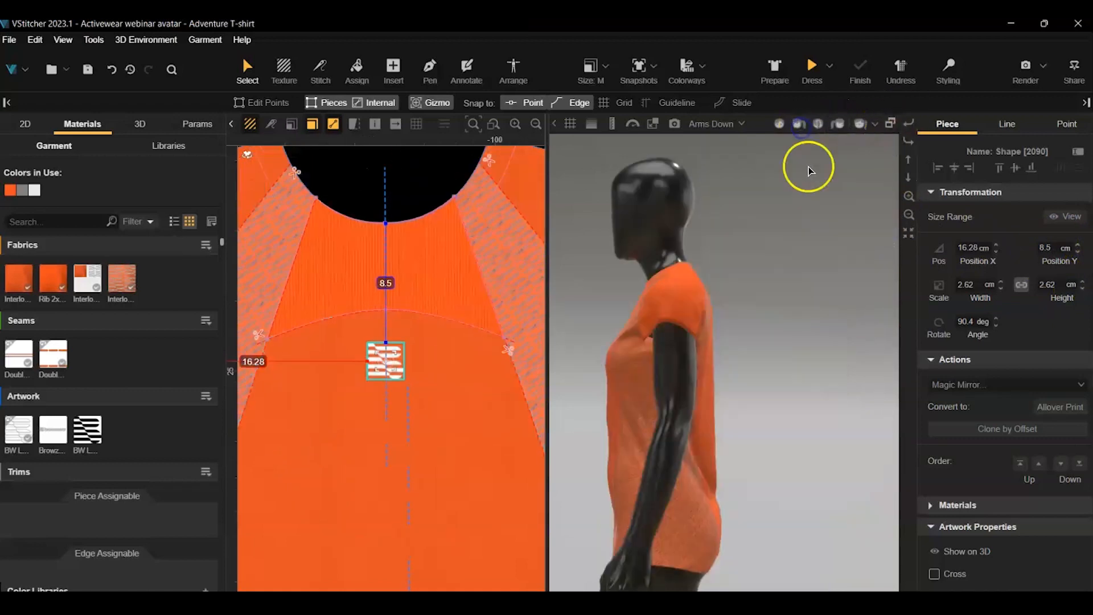
left_click(53, 430)
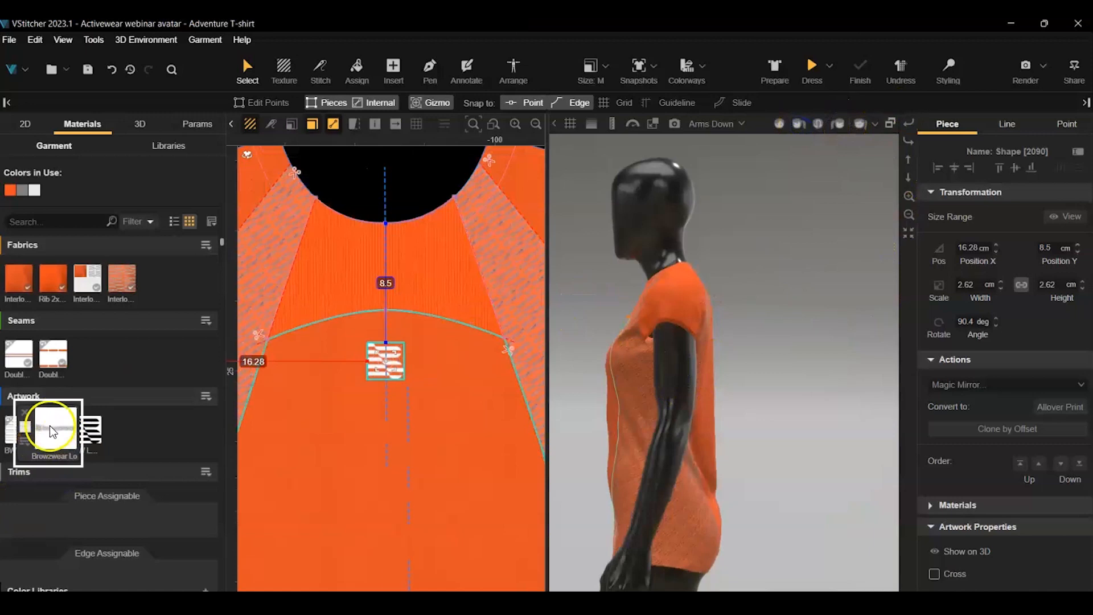
left_click(364, 72)
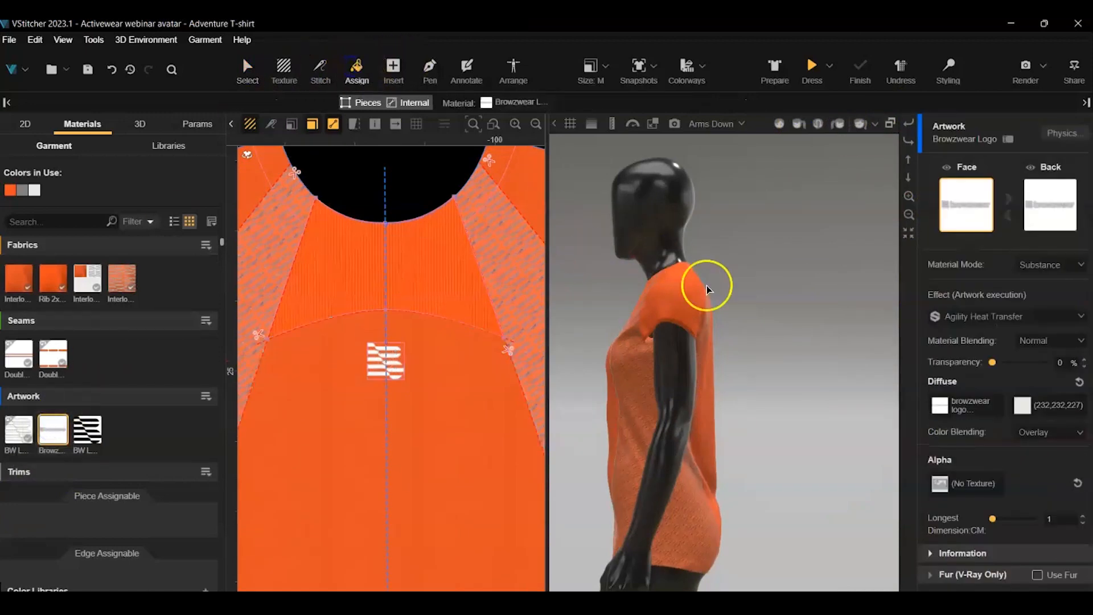
left_click(677, 294)
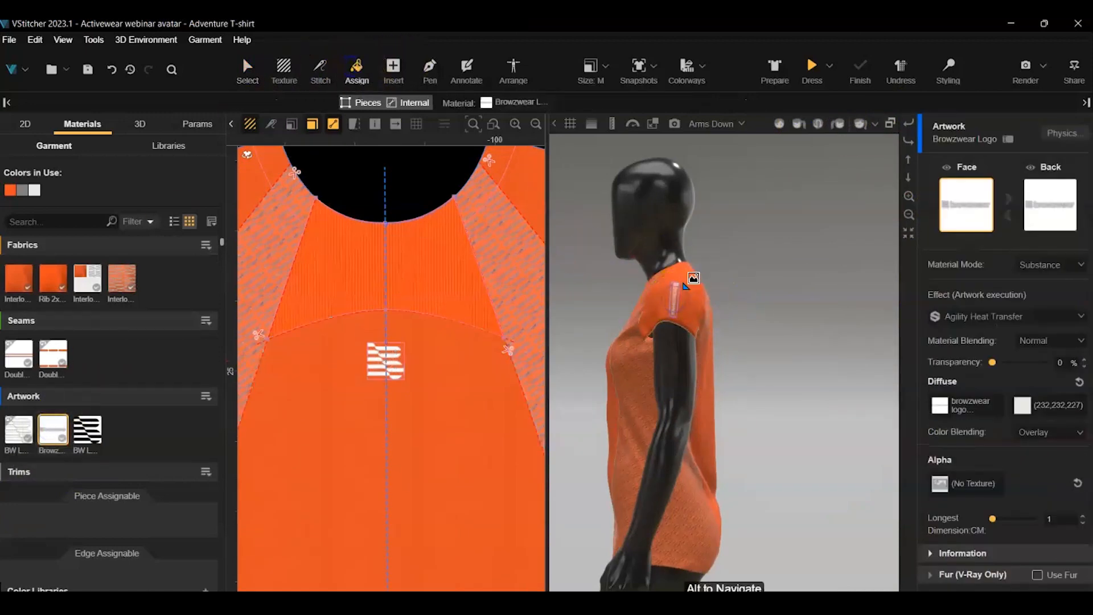
left_click(247, 69)
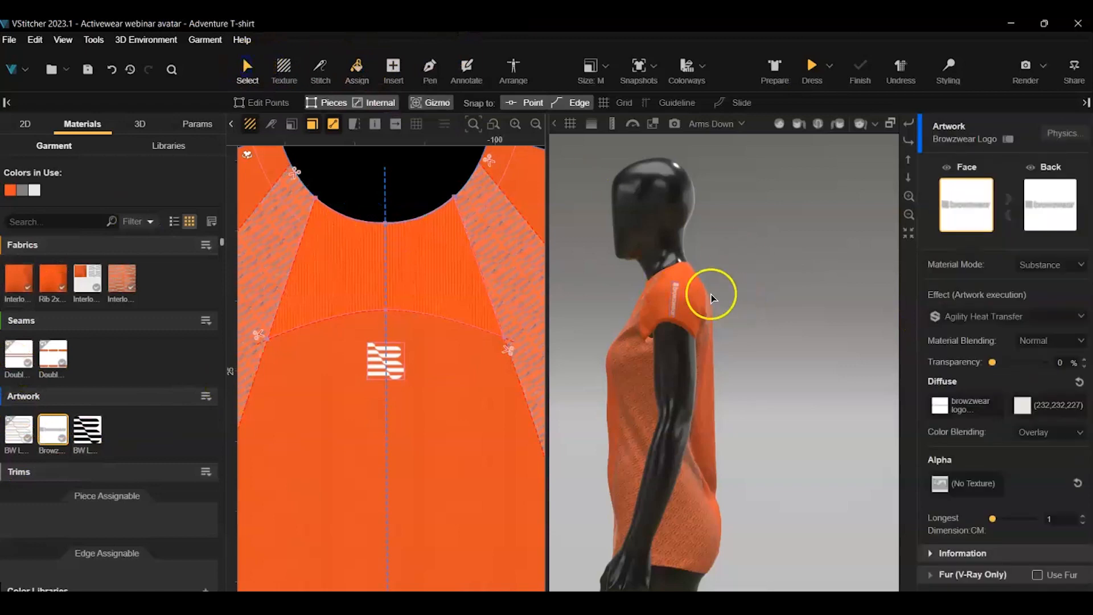
Select the sleeve logo and set its rotation angle to 360 degrees
left_click(674, 299)
double_click(990, 325)
type("0360")
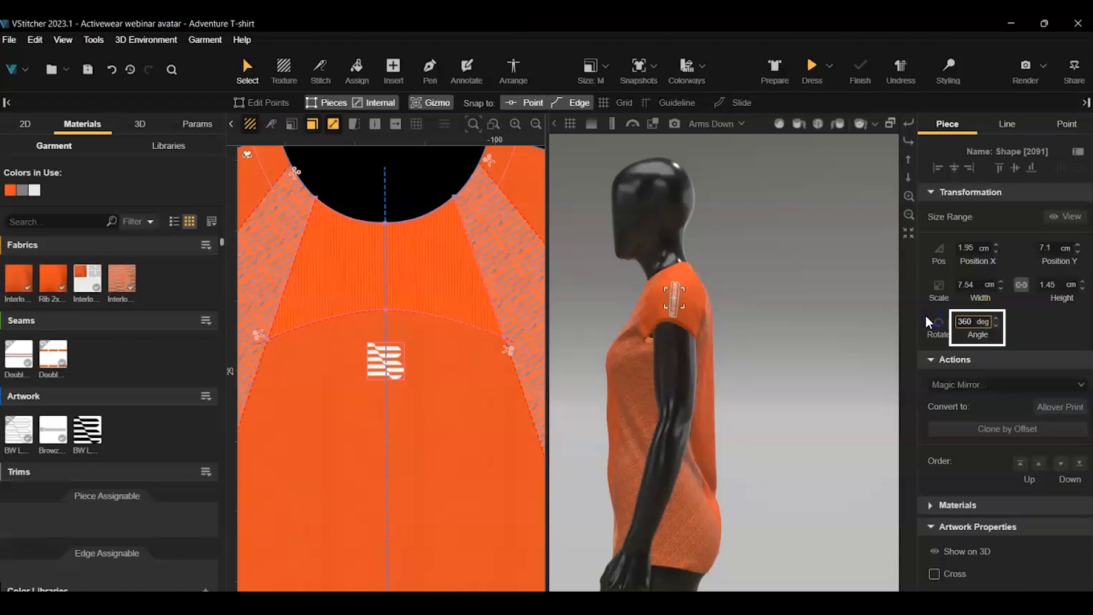
Reposition the sleeve logo higher on the 3D sleeve, at about X 0.96 cm and Y 5.91 cm
left_click_drag(590, 305, 859, 329)
scroll(786, 327, "up", 5)
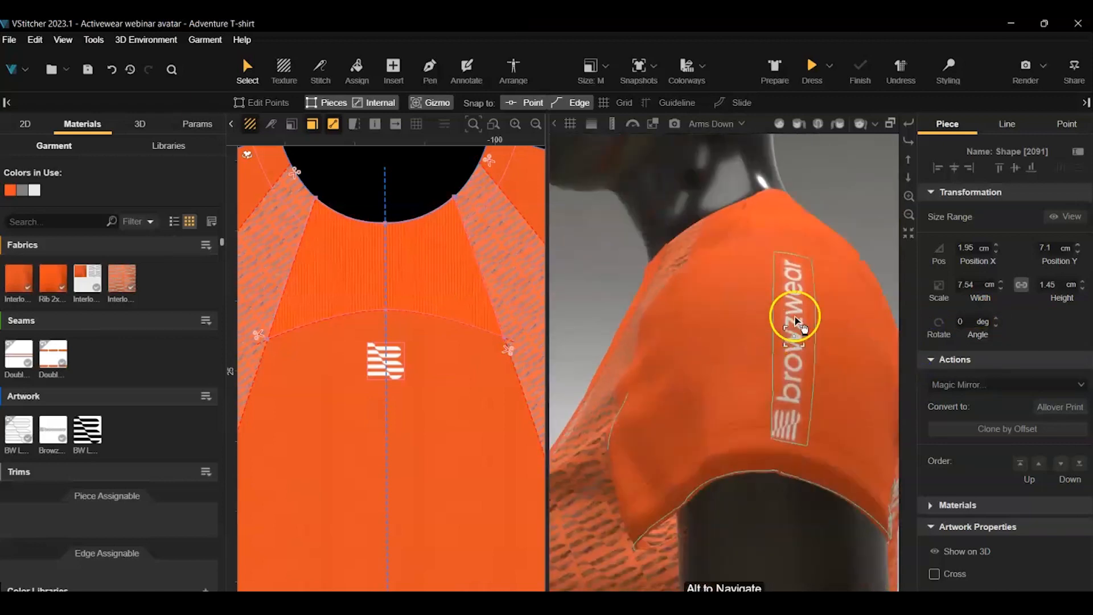
left_click_drag(789, 300, 759, 279)
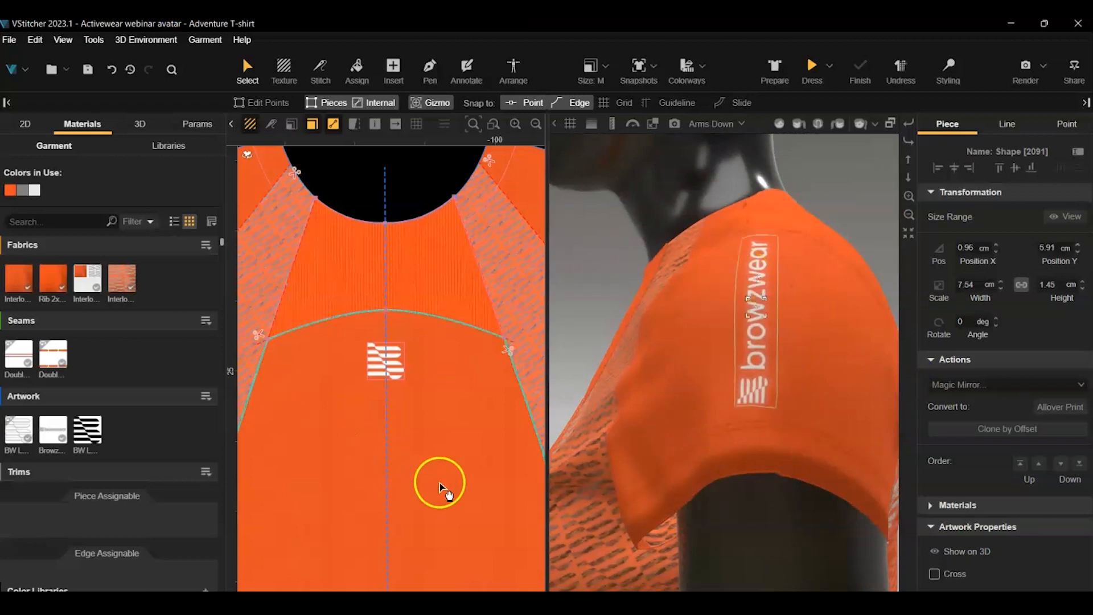
Fine-tune the logo's position on the 2D sleeve piece to about X 1.07 cm and Y 5.83 cm
scroll(415, 457, "down", 5)
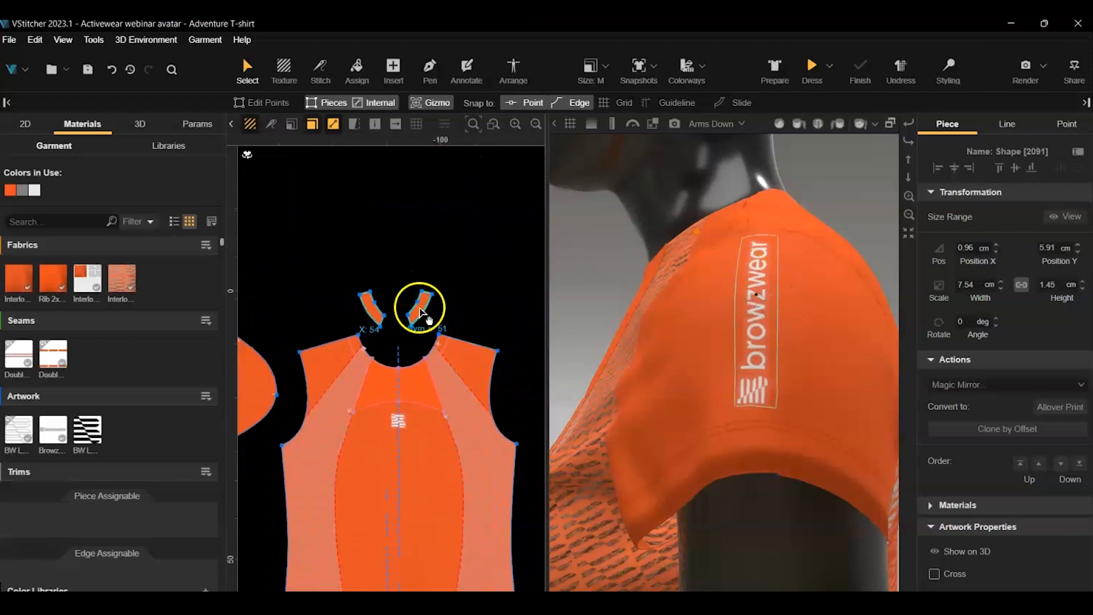
scroll(419, 312, "down", 1)
middle_click_drag(470, 284, 249, 233)
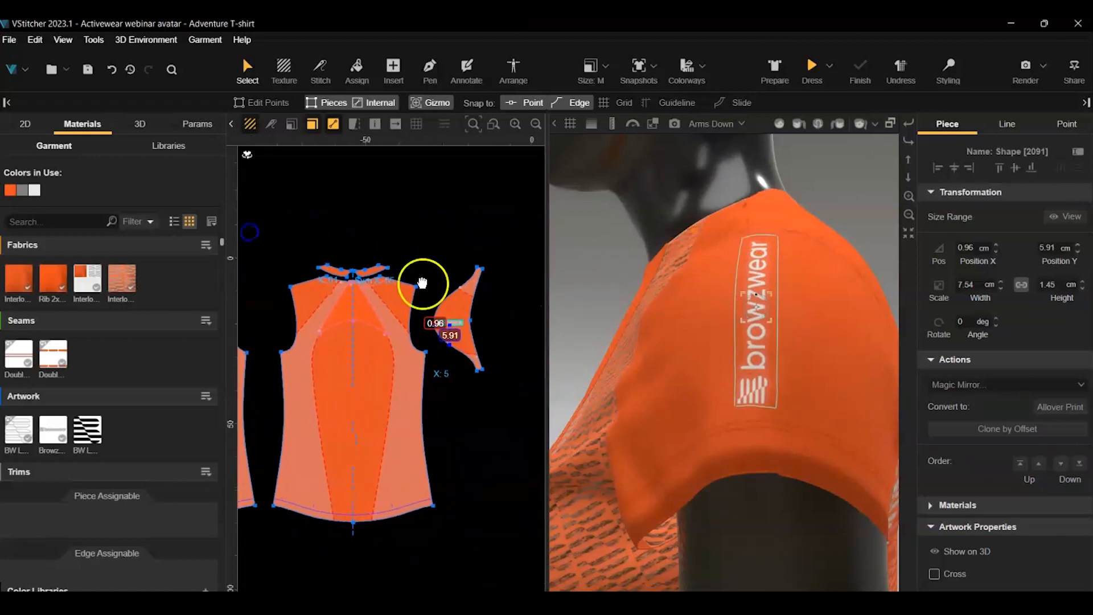
scroll(481, 319, "up", 1)
scroll(486, 326, "up", 5)
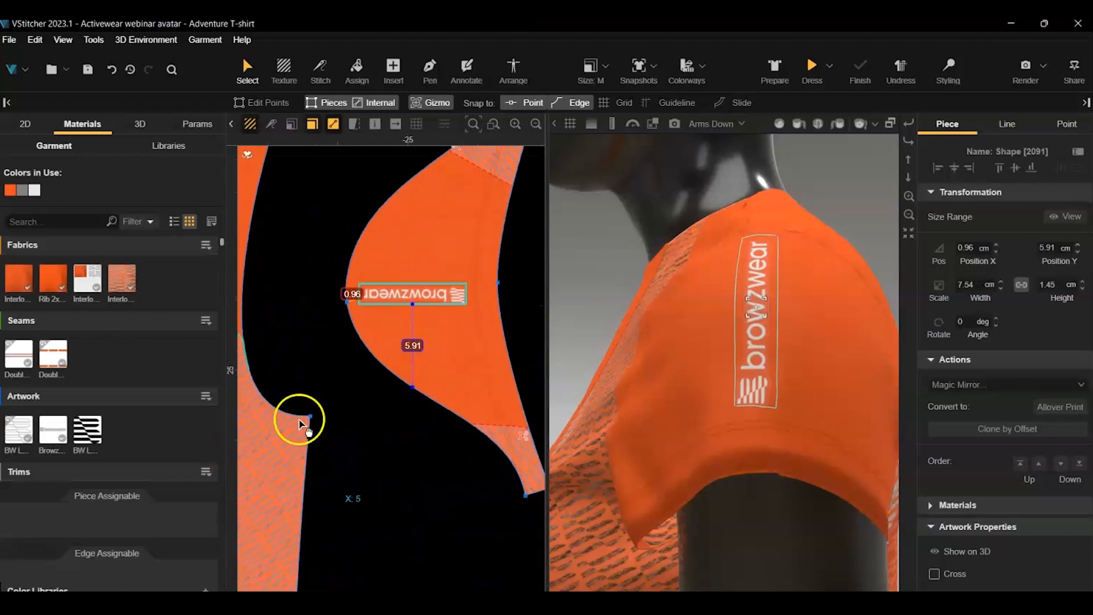
left_click_drag(401, 297, 408, 300)
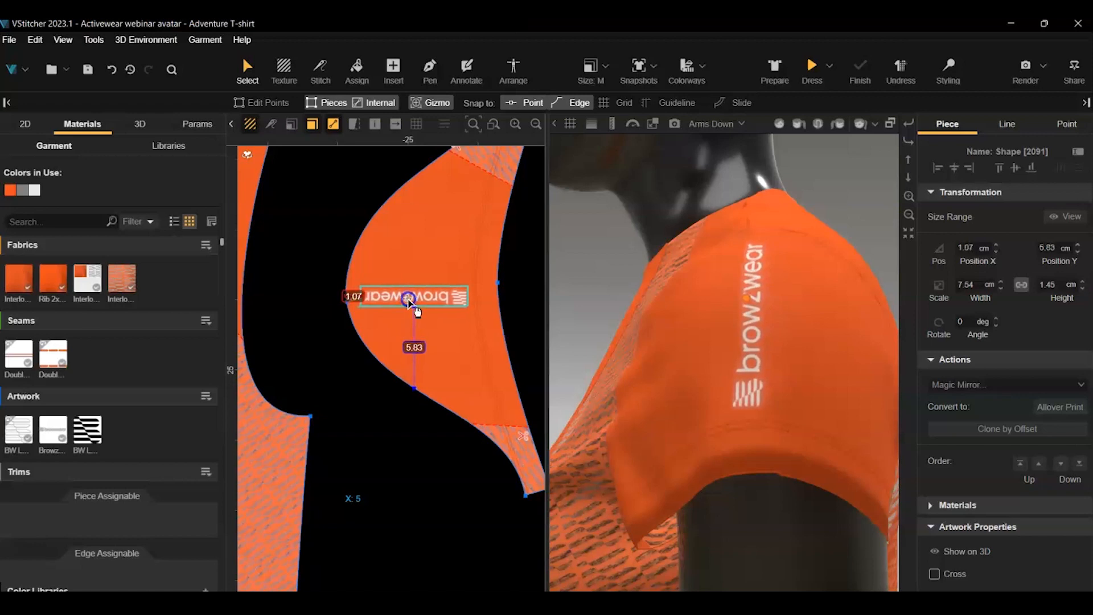
left_click(51, 432)
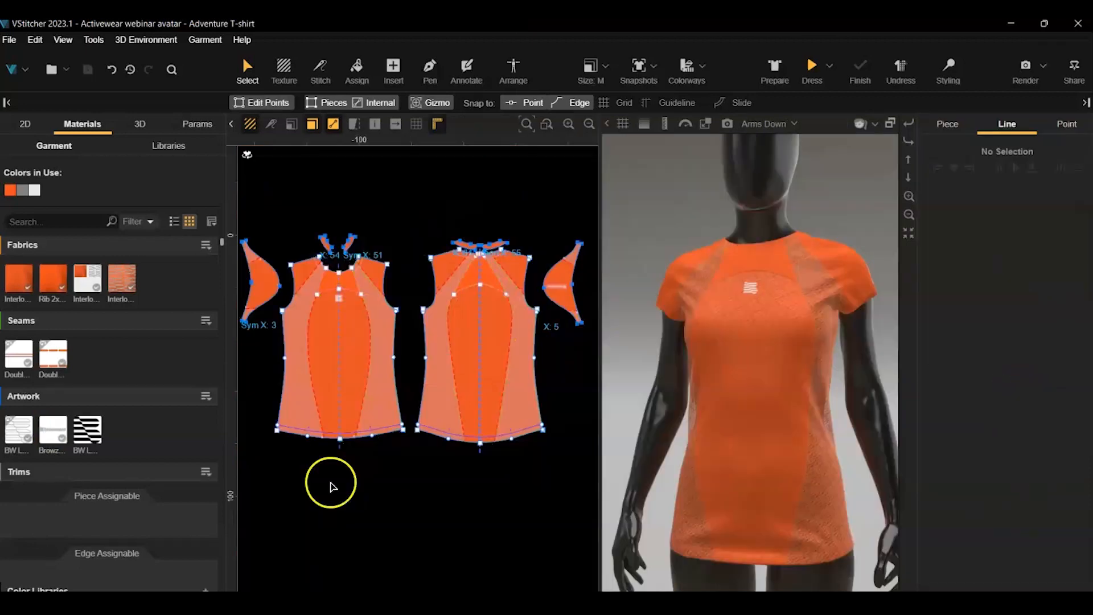
Inspect the stitch construction type and depth of the curved internal panel line on the front body
left_click(309, 326)
scroll(1042, 507, "down", 4)
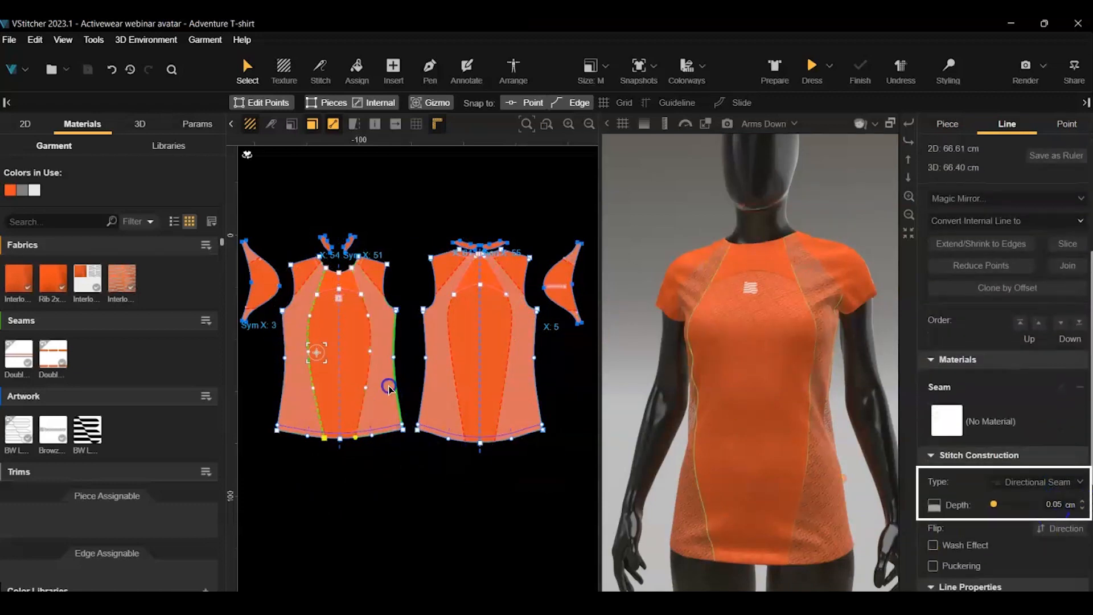
left_click(437, 380)
left_click(1038, 514)
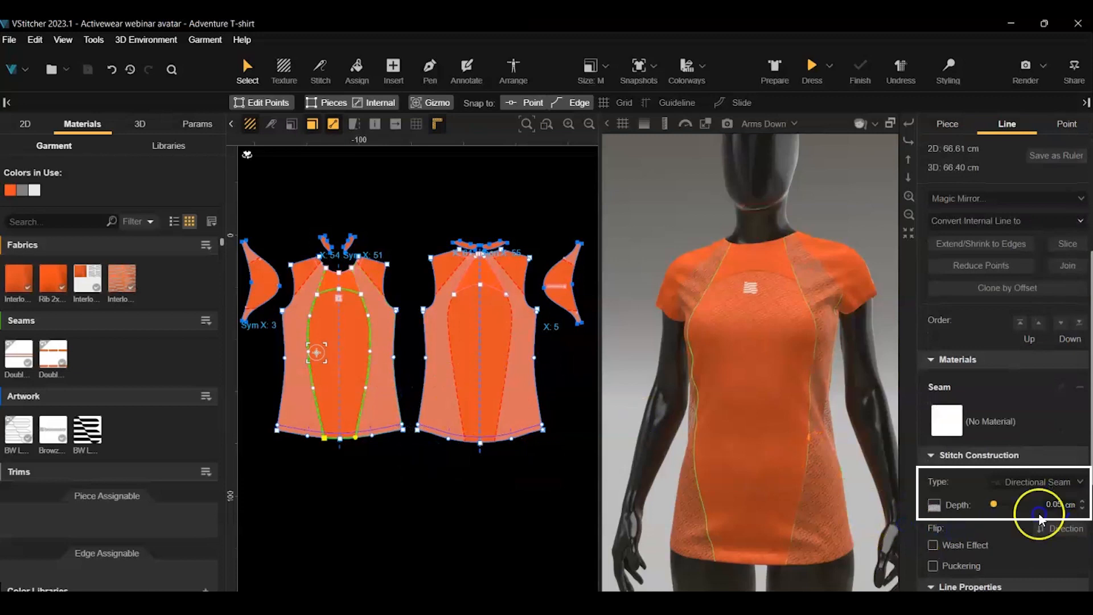
left_click(579, 326)
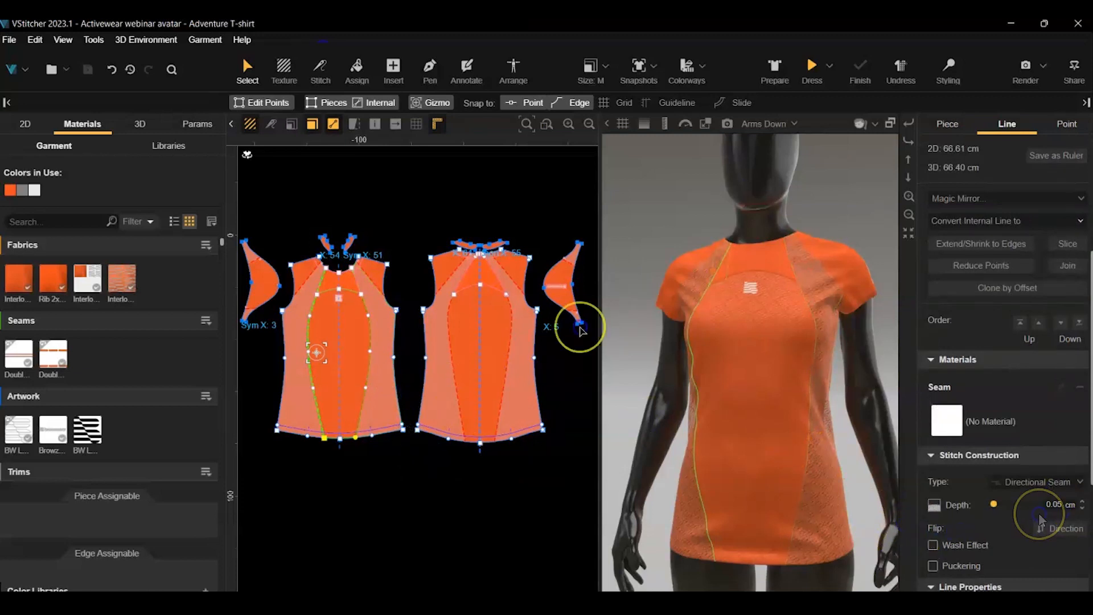
left_click(727, 124)
Examine the Adventure Leggings on the avatar from several angles, including the logo waistband and colour-blocked leg panels
left_click(195, 377)
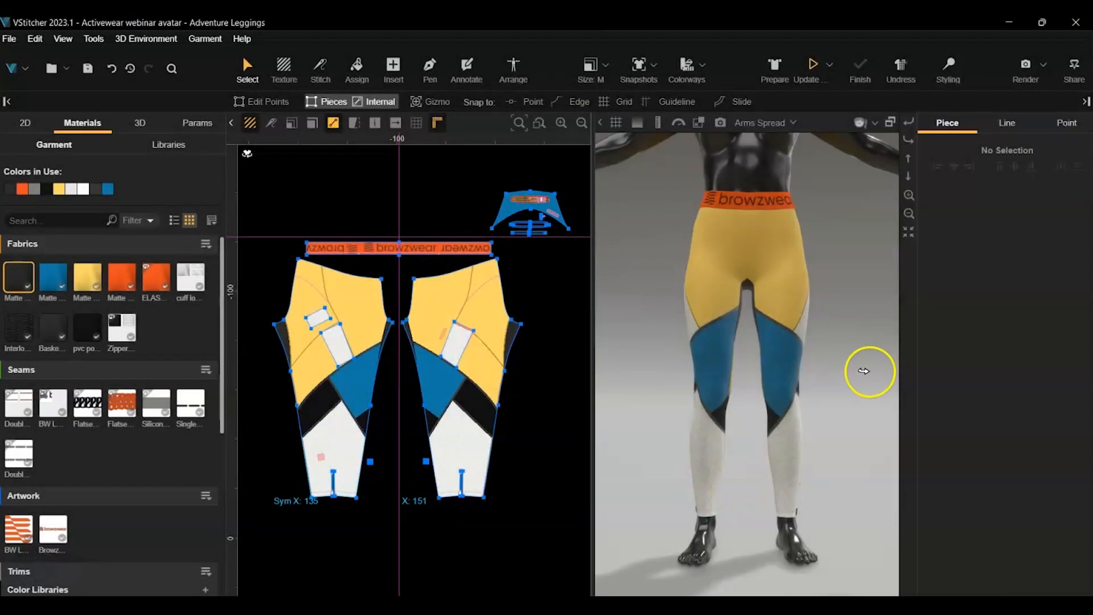
left_click_drag(860, 359, 765, 336)
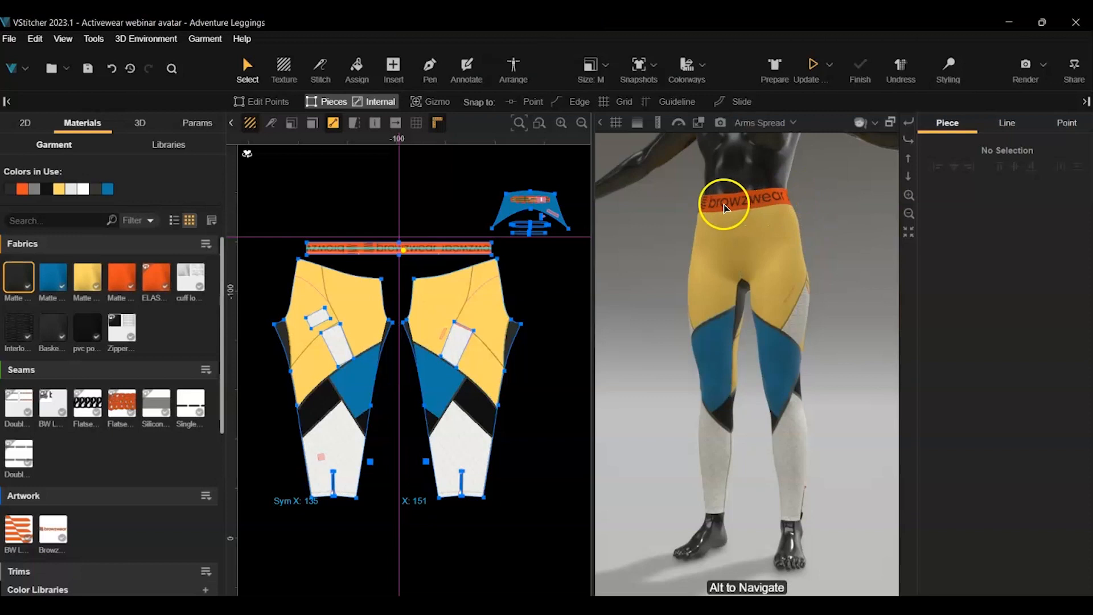
left_click_drag(858, 361, 857, 361)
right_click_drag(857, 362, 857, 361)
middle_click_drag(867, 390, 869, 420)
right_click_drag(847, 356, 859, 431)
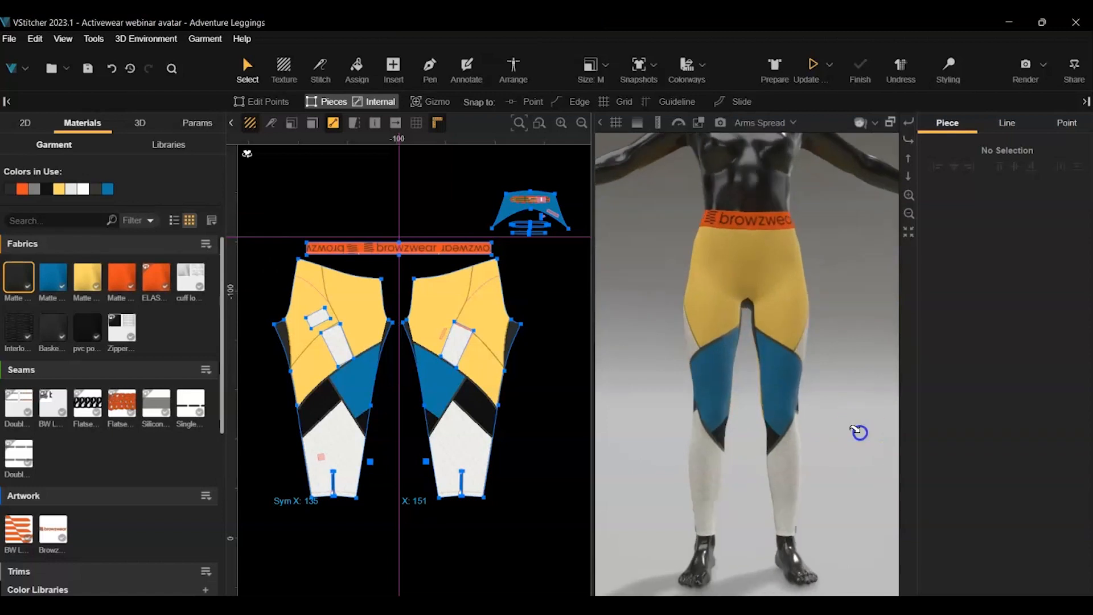
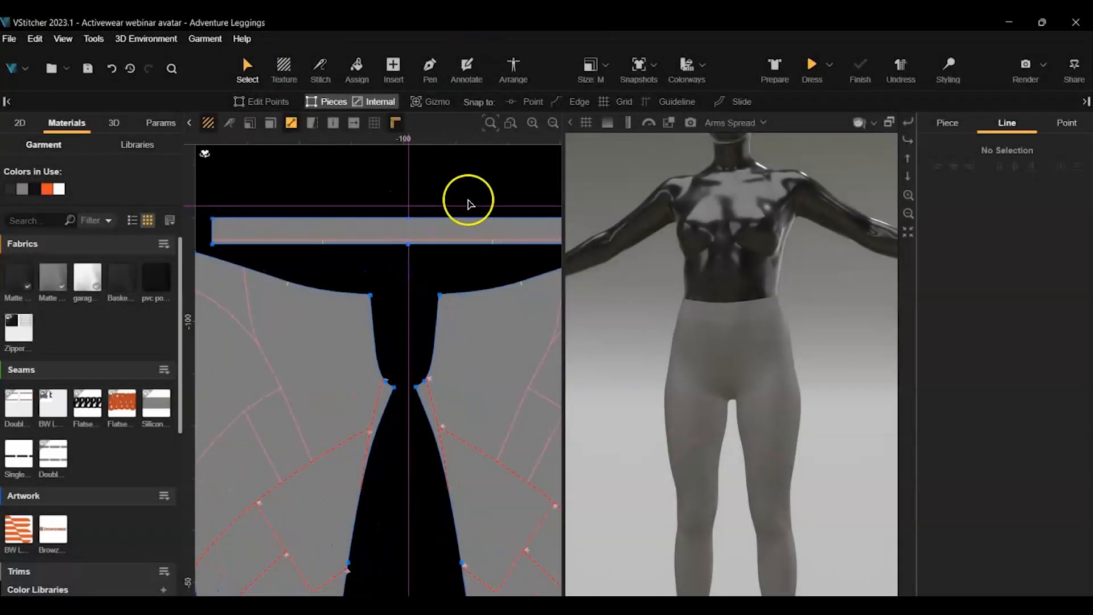
Check the length of the waistband piece's short end edge and view the waistband closely on the avatar
left_click(216, 229)
middle_click_drag(271, 261, 402, 267)
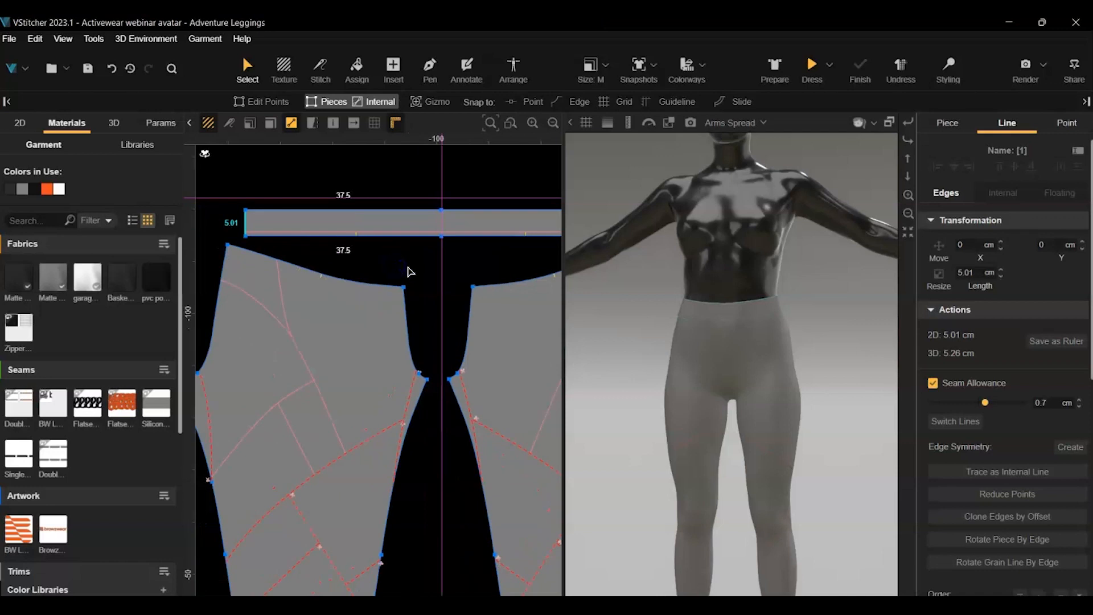
scroll(412, 270, "down", 1)
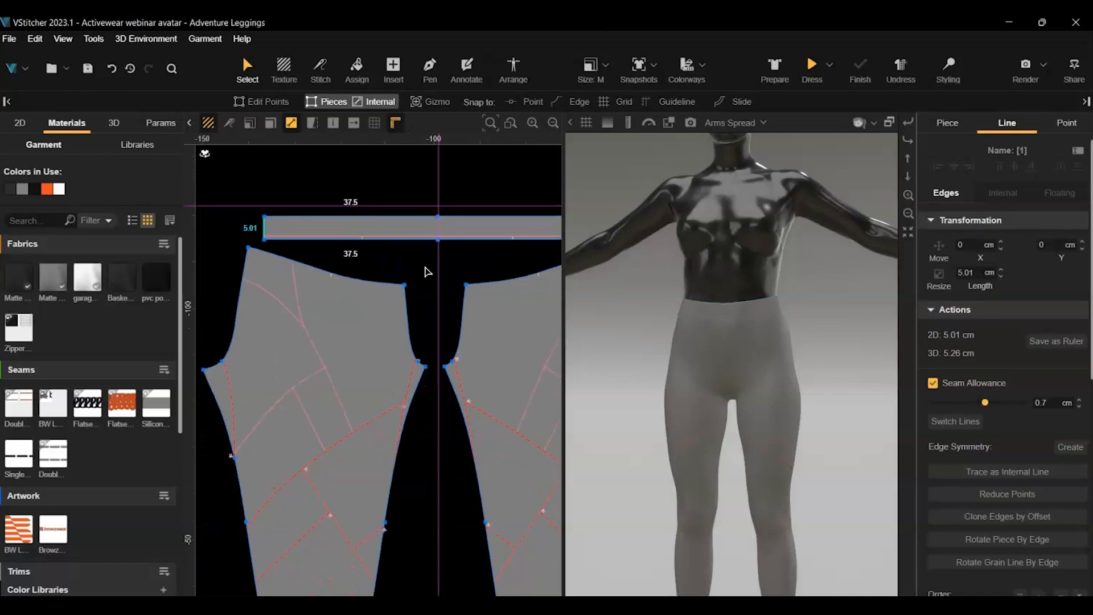
scroll(776, 360, "up", 5)
right_click_drag(858, 266, 861, 266)
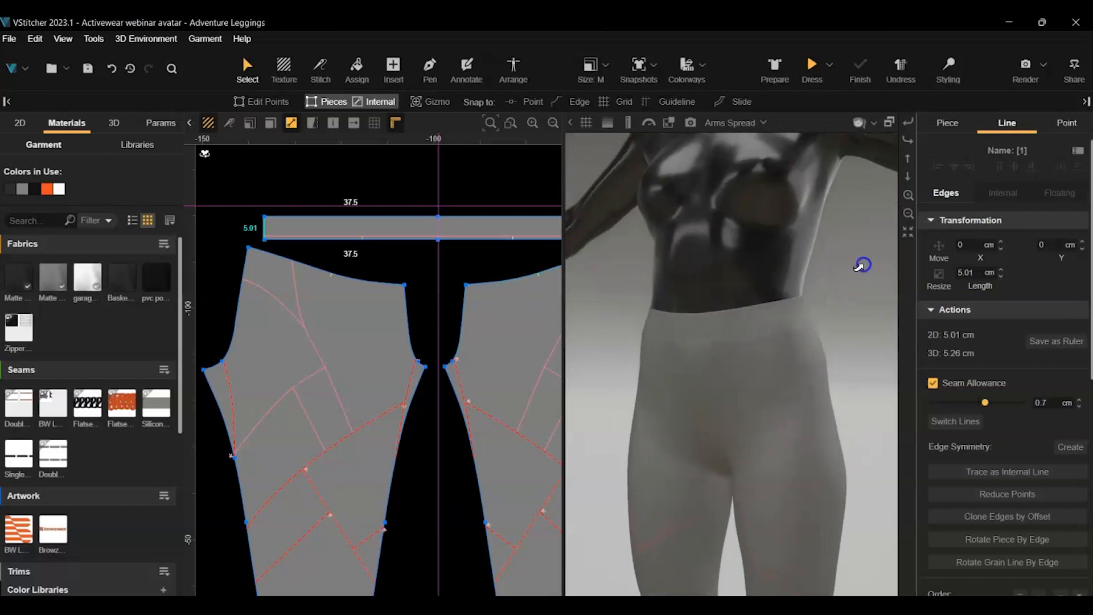
scroll(788, 434, "up", 1)
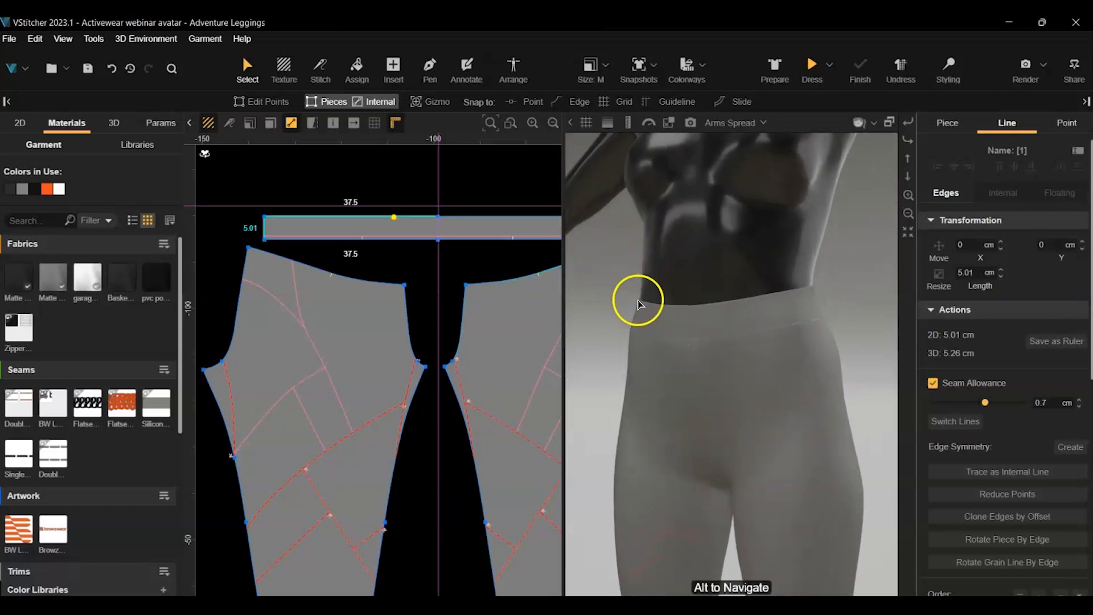
Inspect the stitches joining the waistband's lower edge to the leg pieces, leave stitch mode and select the waistband piece
left_click(320, 69)
scroll(414, 271, "up", 1)
scroll(419, 276, "up", 1)
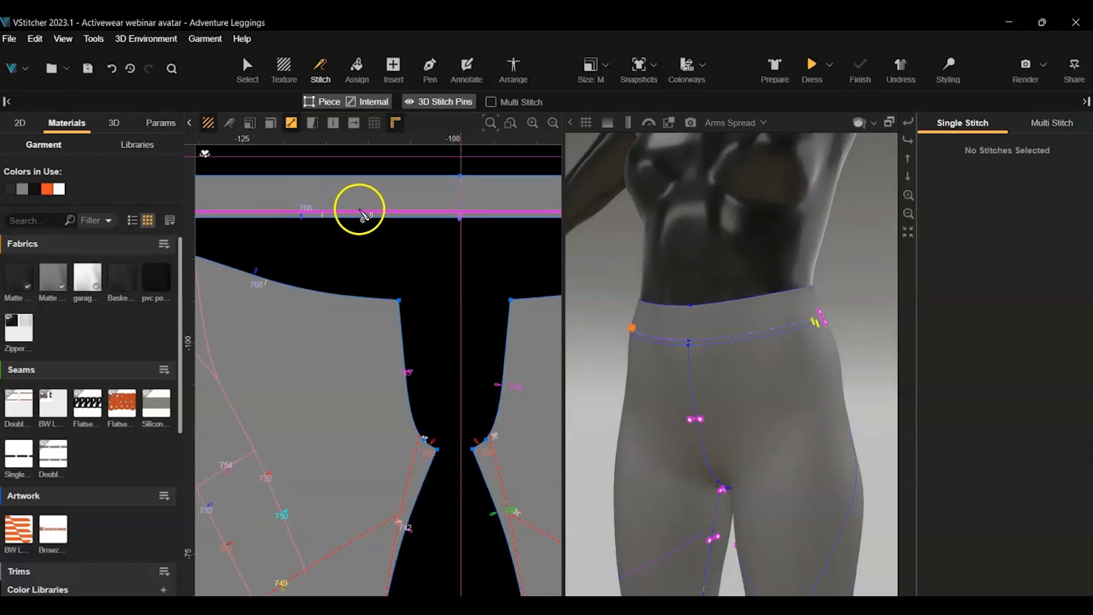
left_click(322, 215)
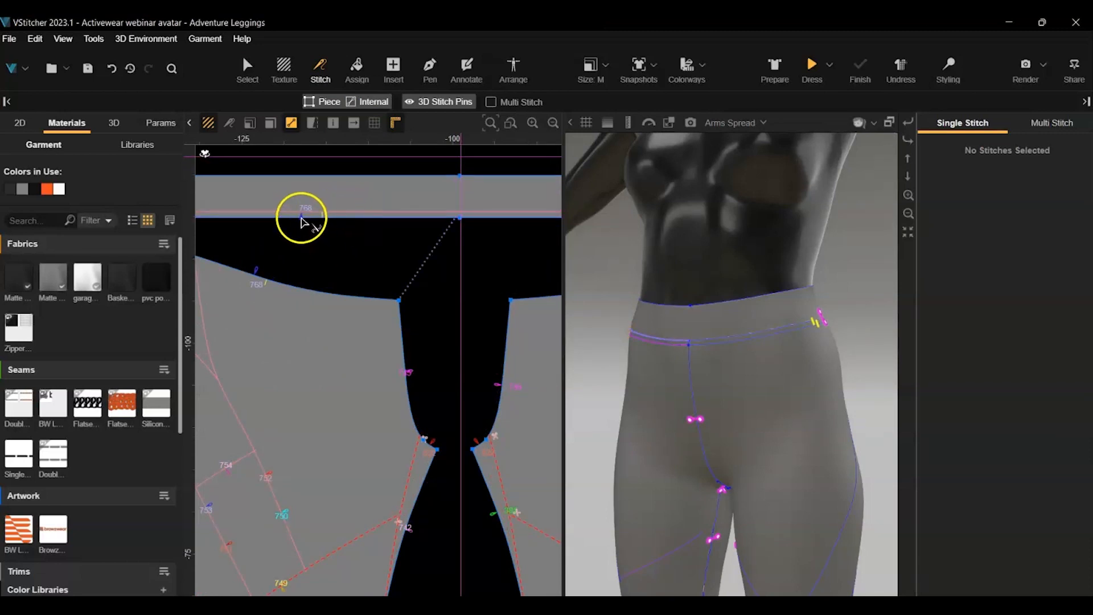
left_click(305, 220)
scroll(450, 302, "down", 1)
scroll(444, 299, "down", 1)
key("Escape")
left_click(505, 250)
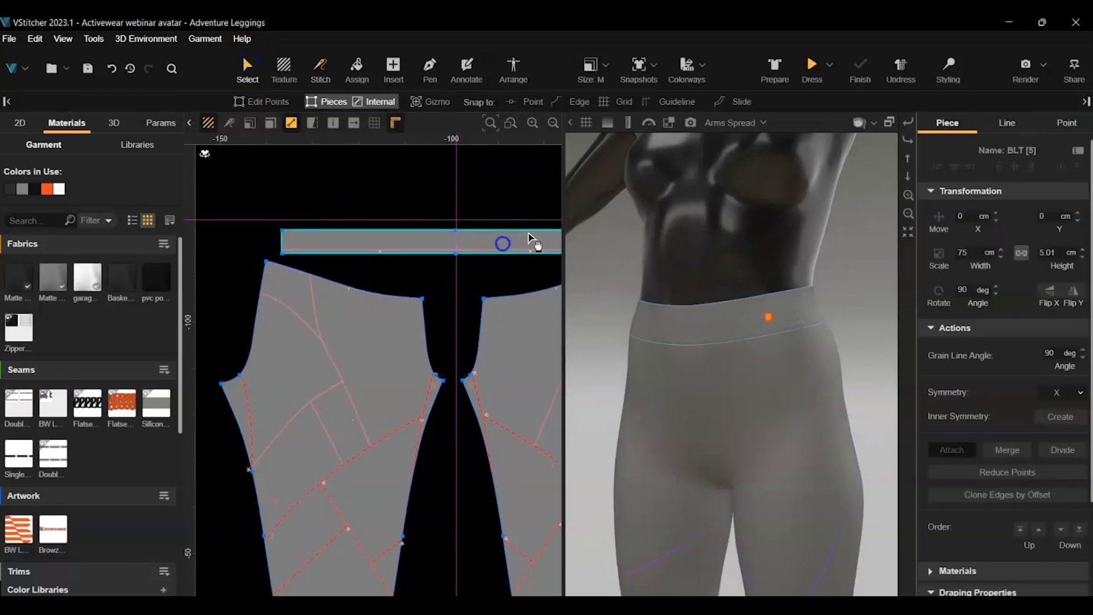
Check the draping properties of the waistband piece and of the upper leg piece
scroll(1063, 460, "down", 3)
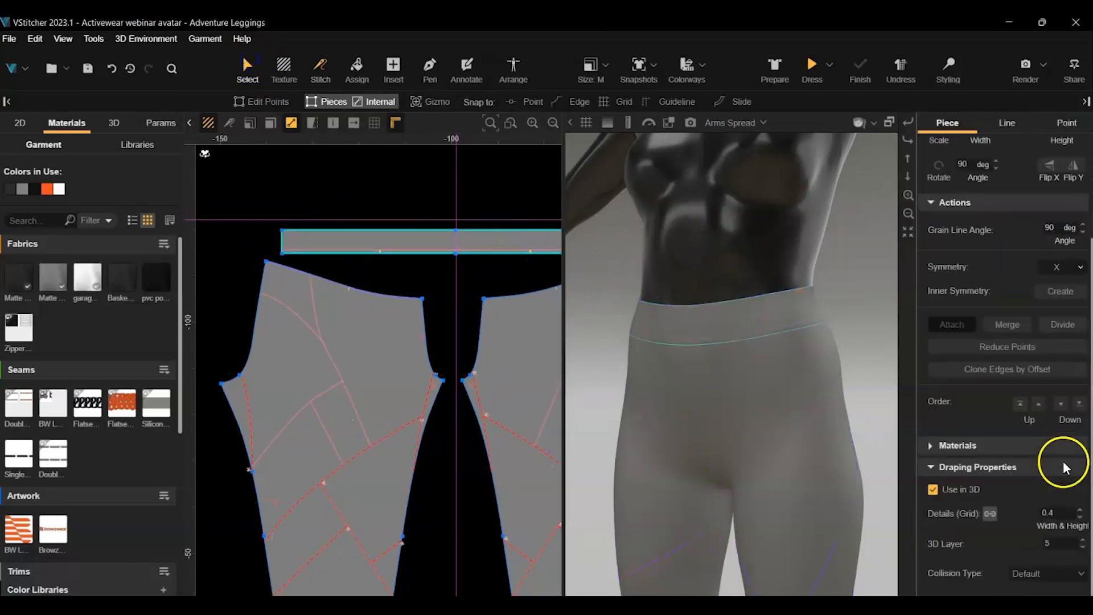
left_click(392, 323)
scroll(787, 456, "down", 2)
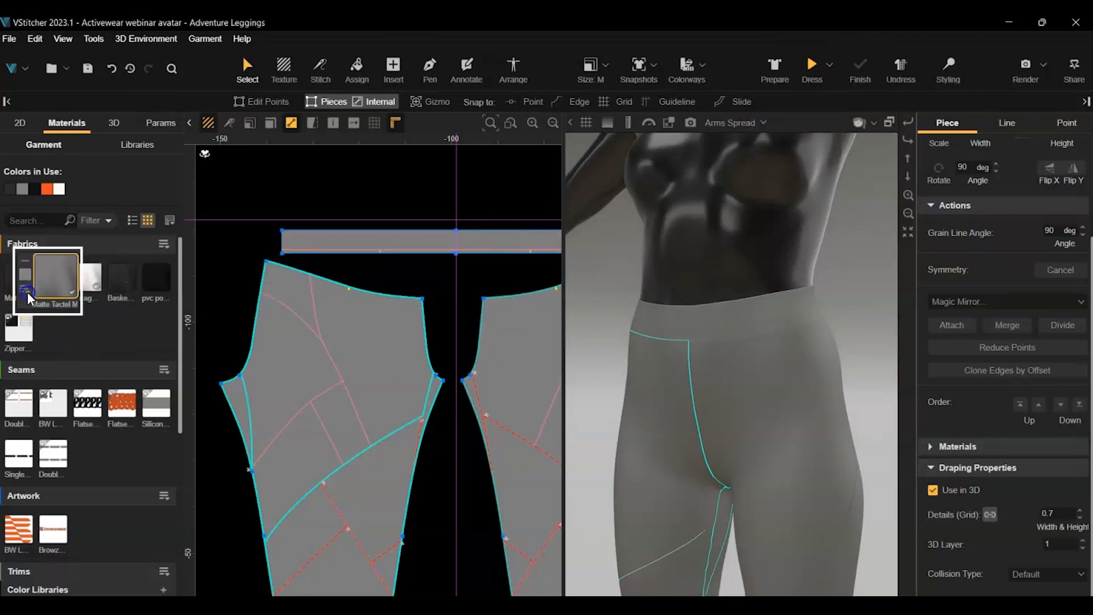
Clone the grey Matte Tactel Mesh fabric in the garment's materials
right_click(26, 291)
left_click(51, 322)
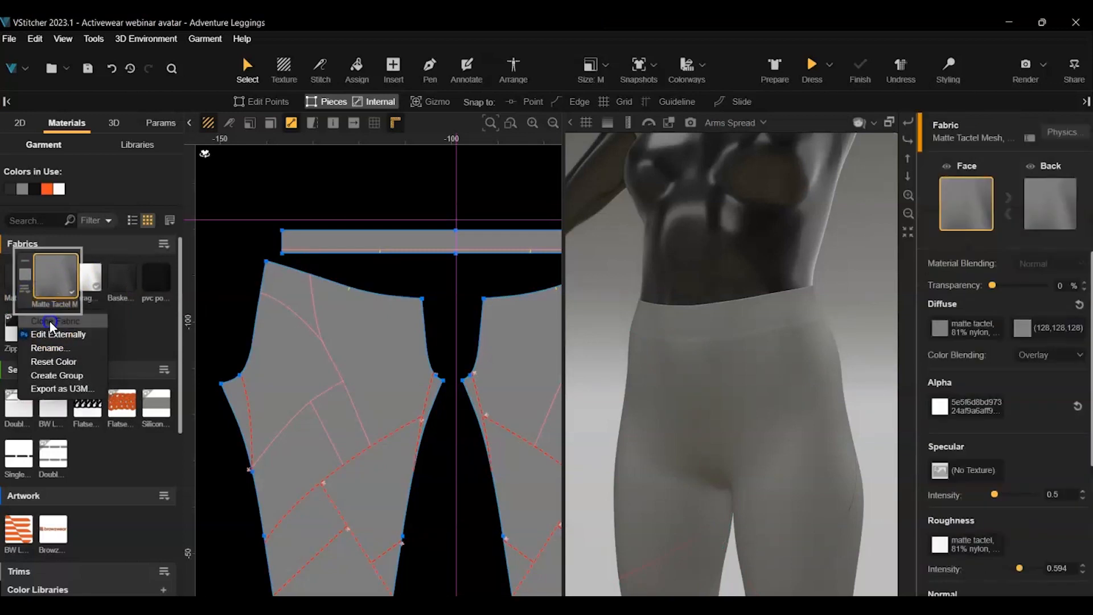
scroll(329, 298, "down", 2)
middle_click_drag(353, 202, 328, 166)
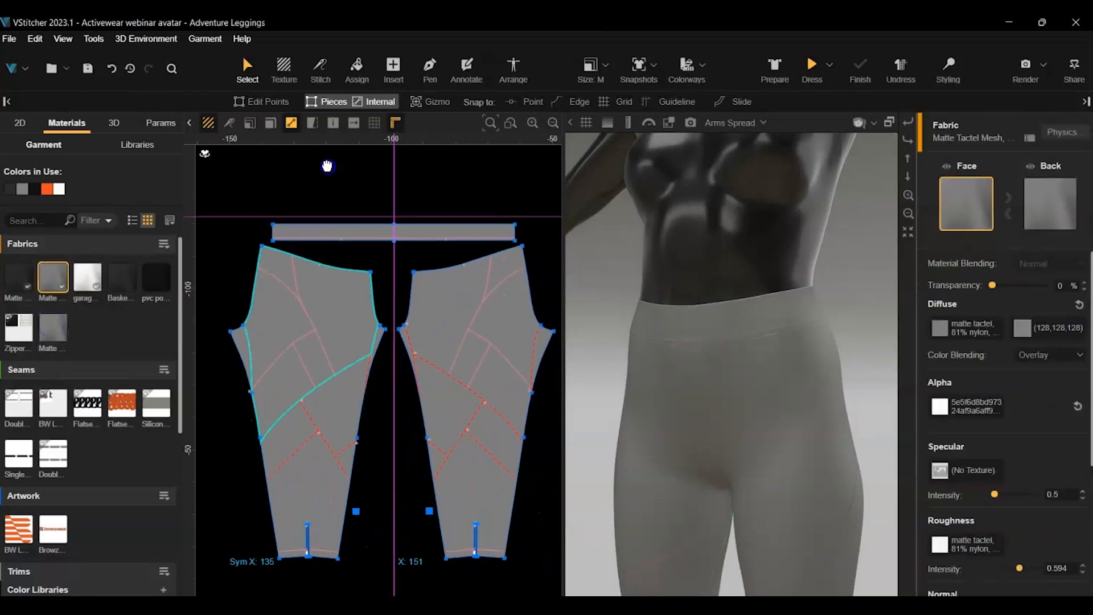
Assign the cloned fabric the physics of the 3.20 cm elastic from Browzwear's Elastics category
mouse_move(67, 331)
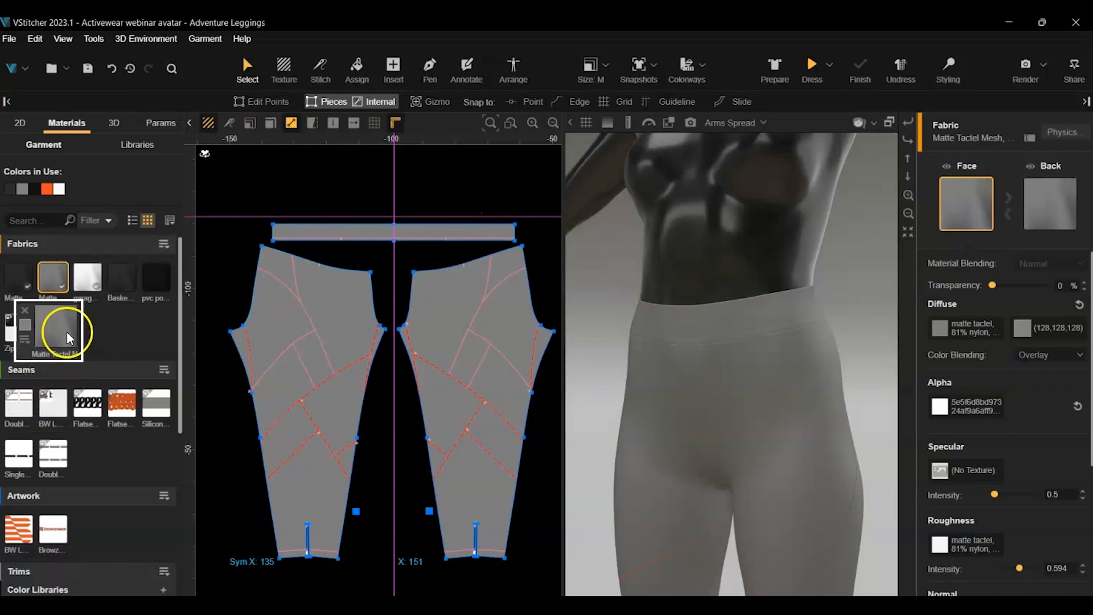
left_click_drag(55, 322, 315, 472)
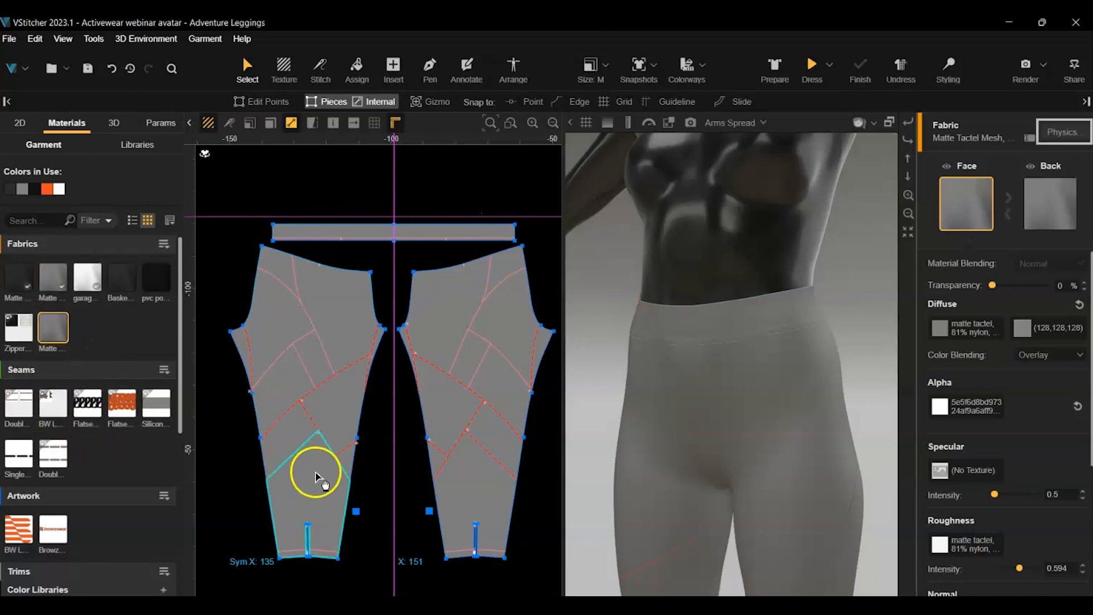
left_click(1062, 131)
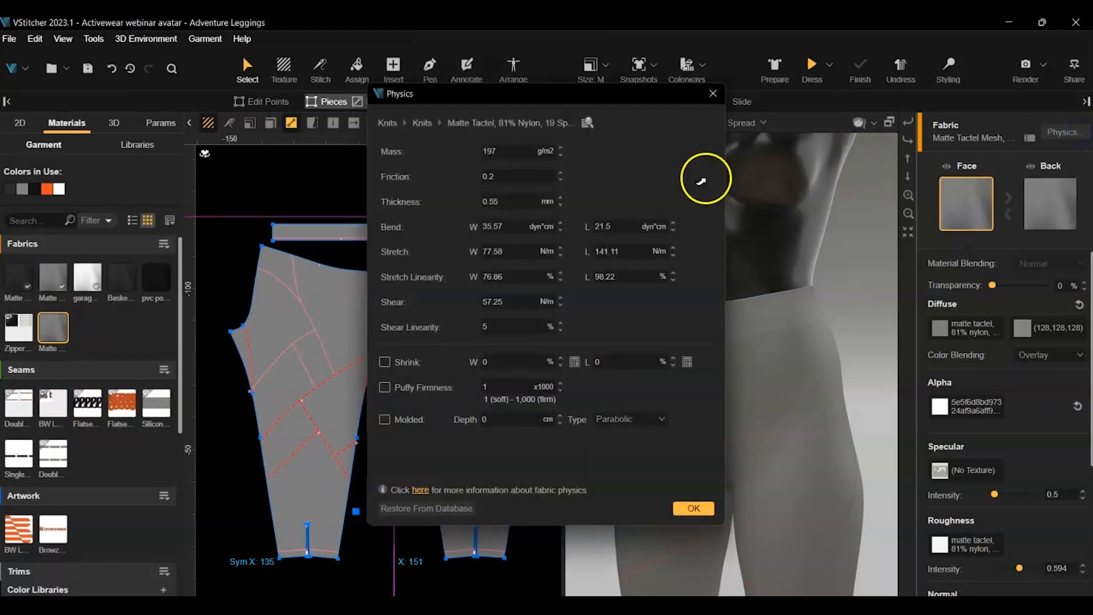
left_click(586, 122)
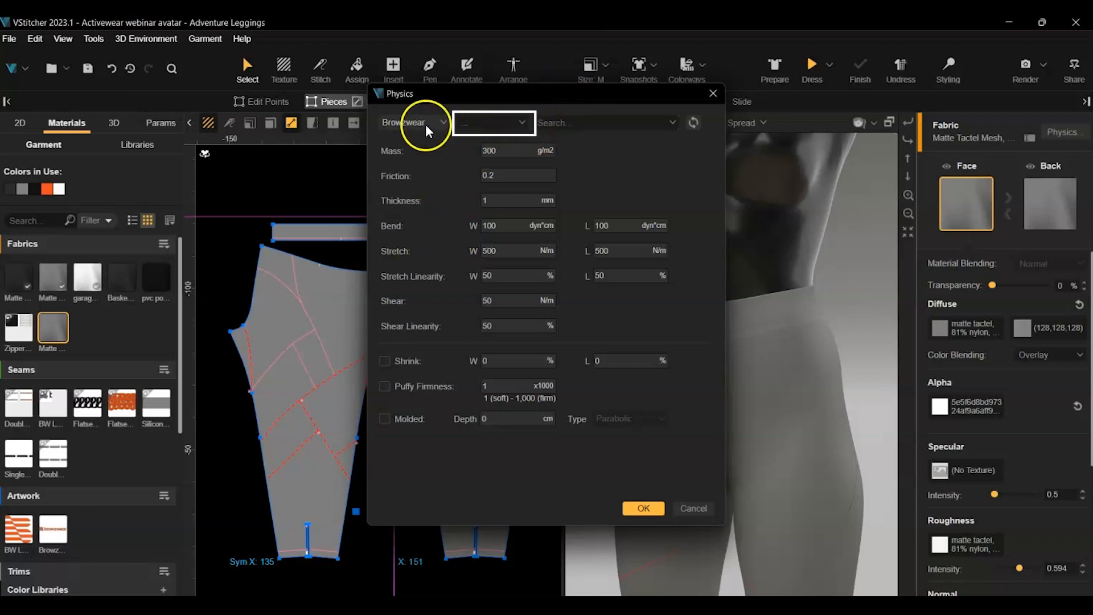
left_click(523, 122)
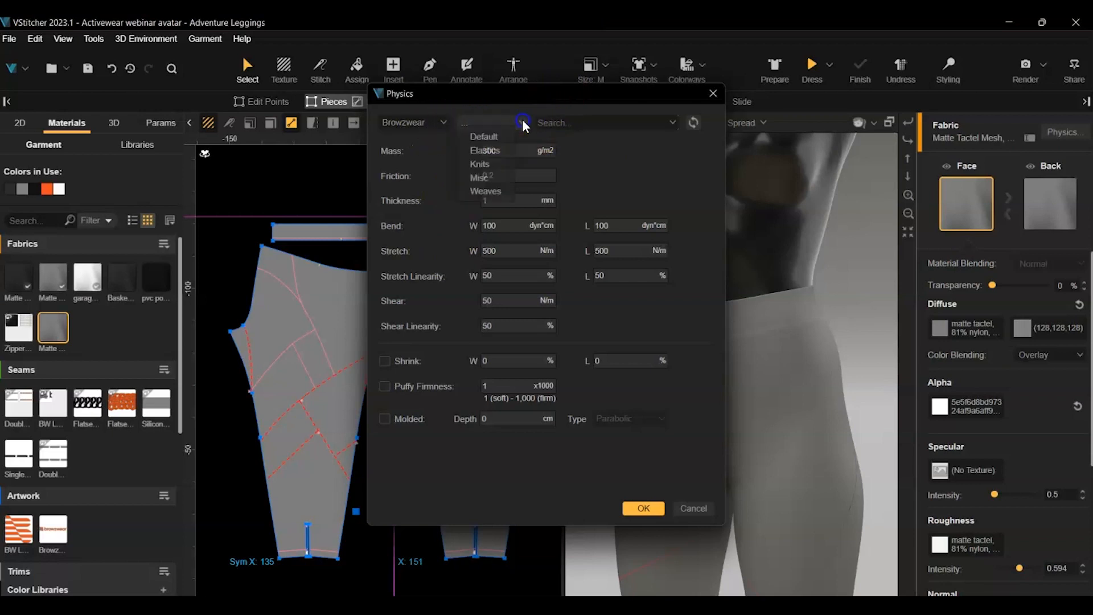
left_click(495, 154)
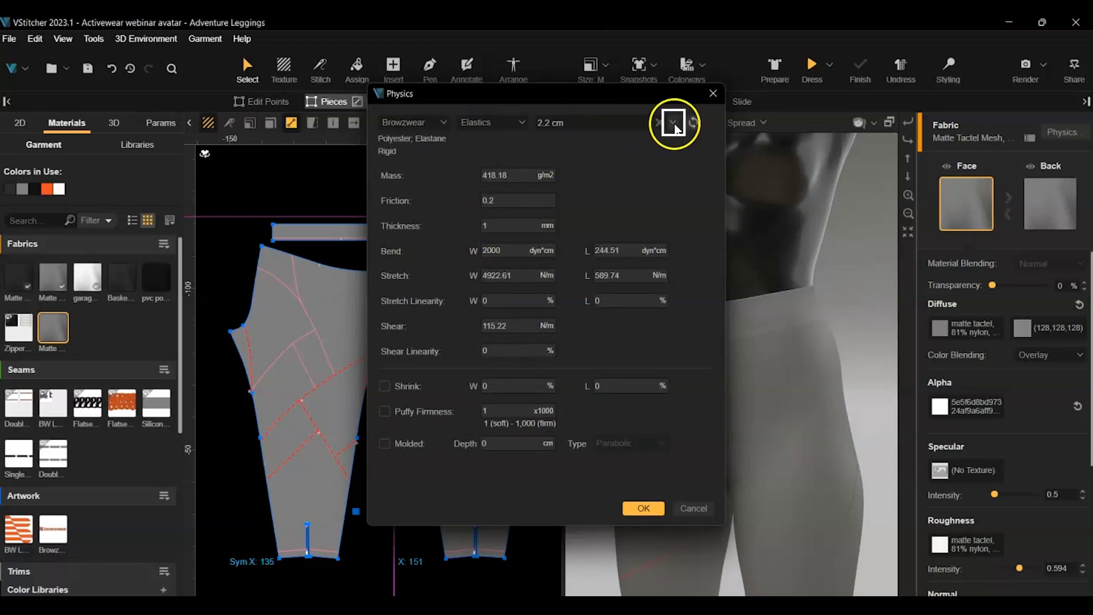
left_click(674, 122)
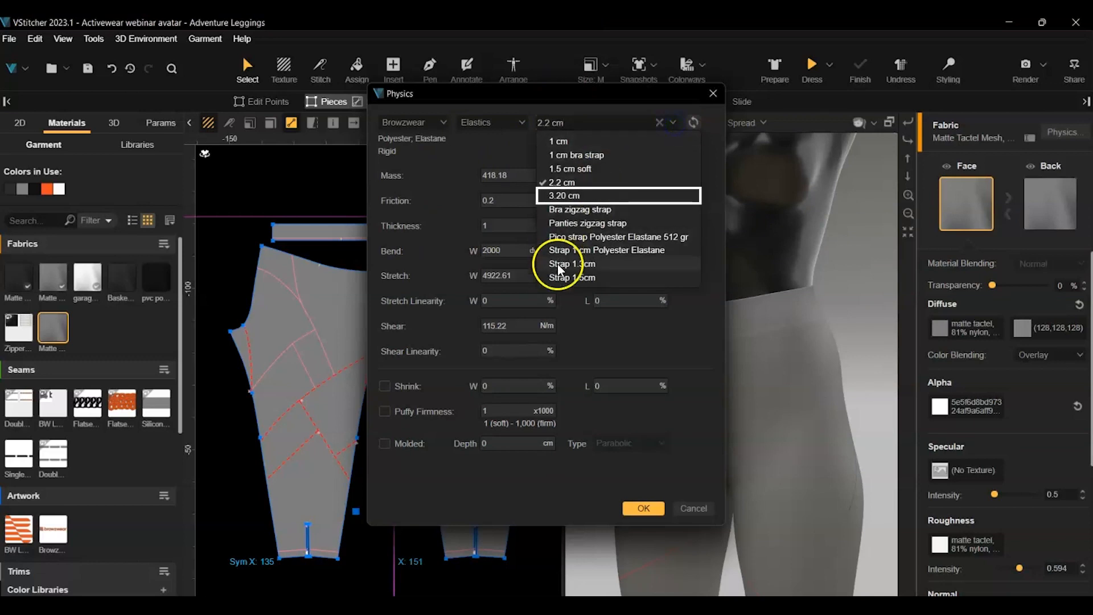
left_click(572, 196)
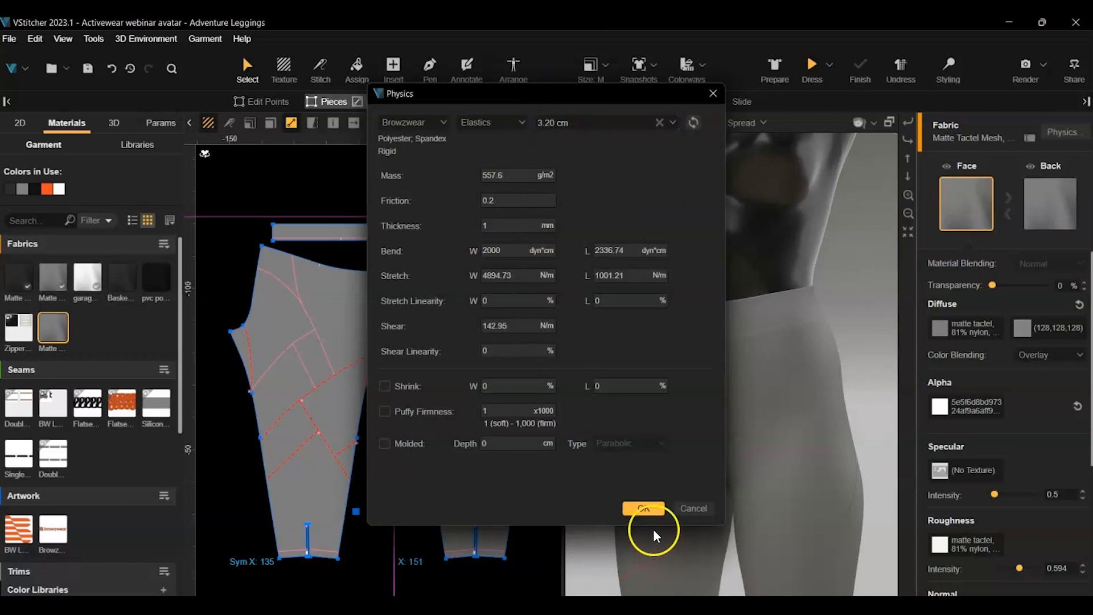
left_click(642, 508)
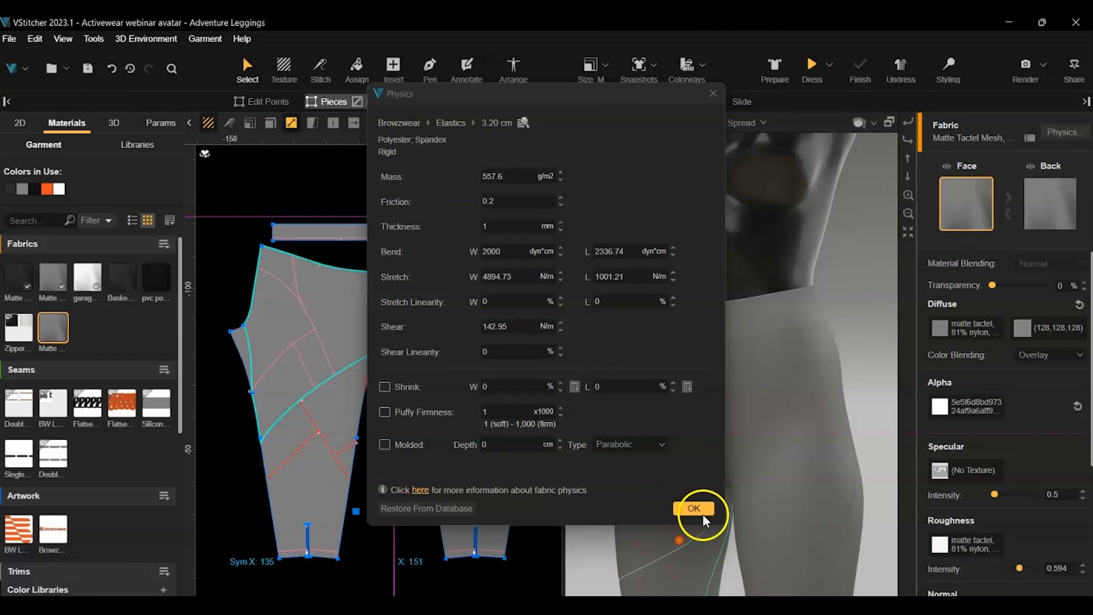
left_click(694, 509)
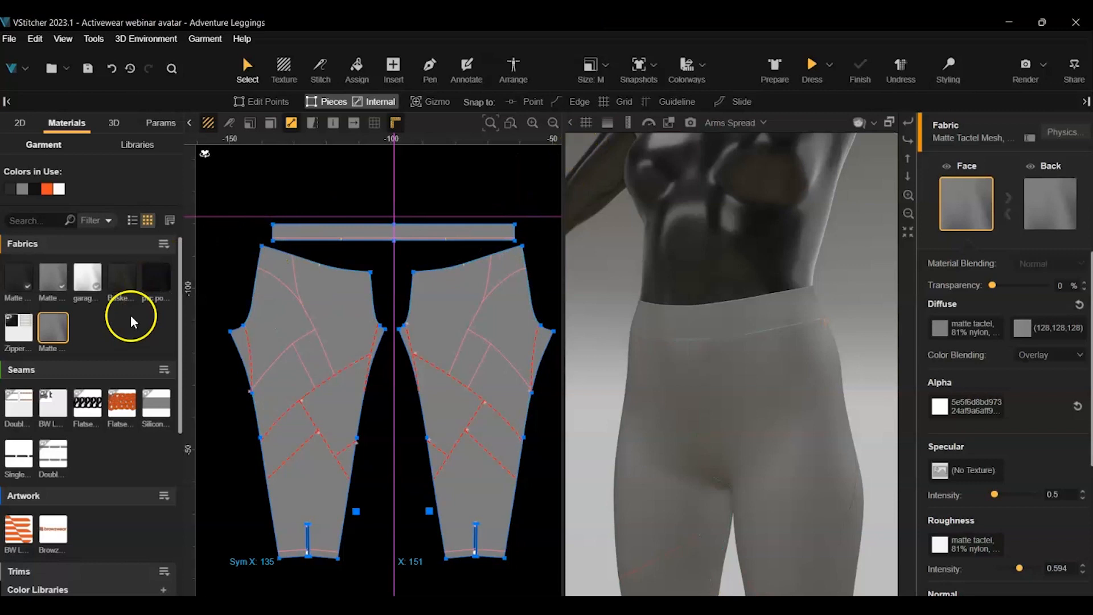
Replace the diffuse image on the cloned fabric's face with the "elastic diff" file
left_click_drag(60, 320, 987, 309)
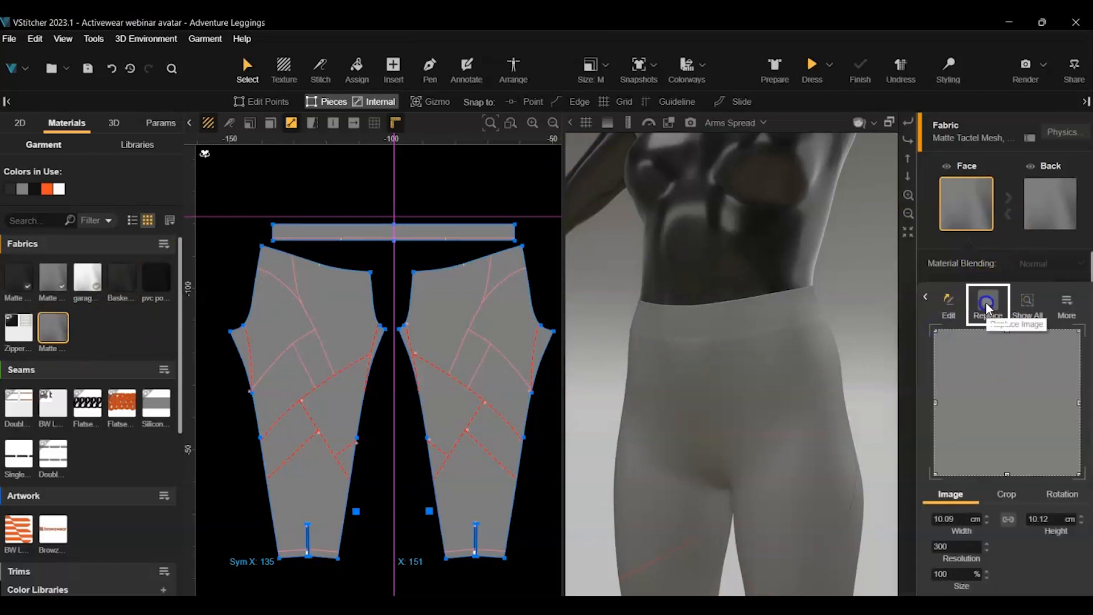
left_click(988, 310)
left_click(348, 165)
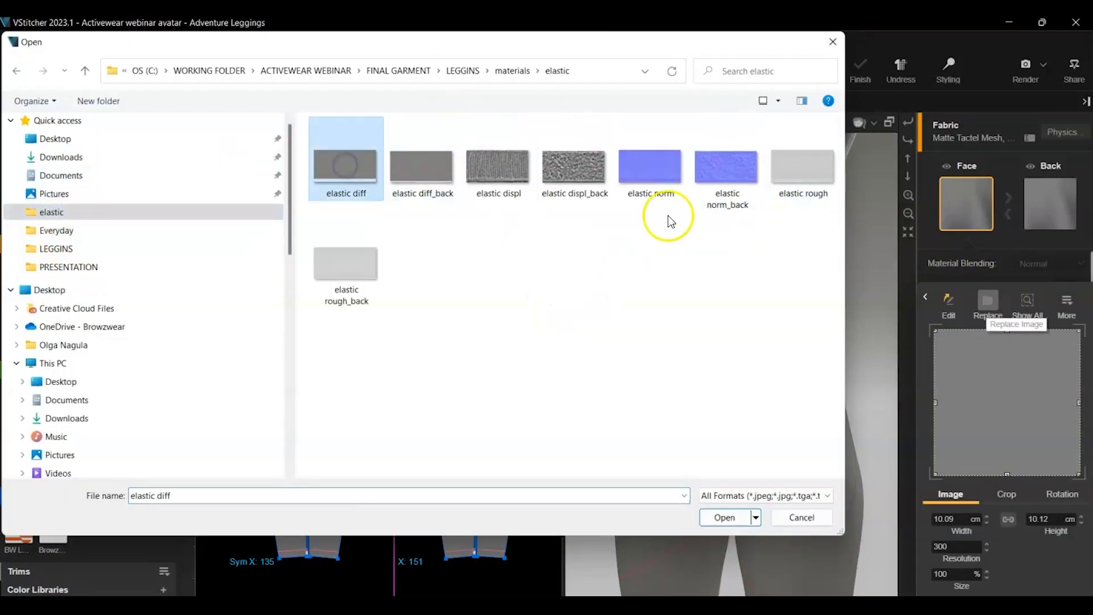
left_click(735, 518)
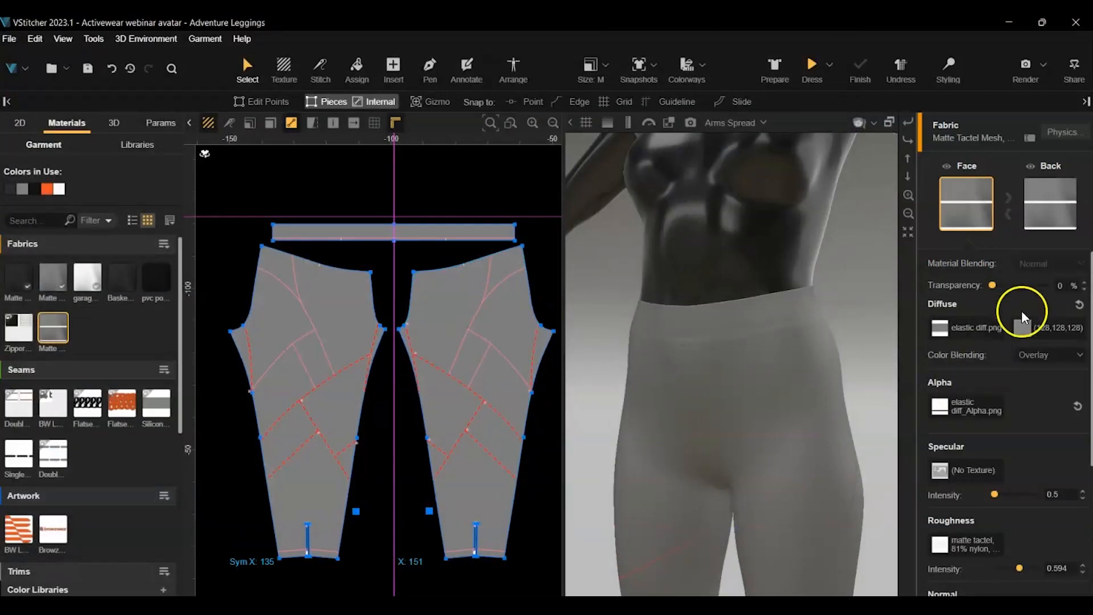
Replace the roughness map on the fabric's face with the "elastic rough" image
scroll(1013, 464, "down", 2)
left_click(962, 474)
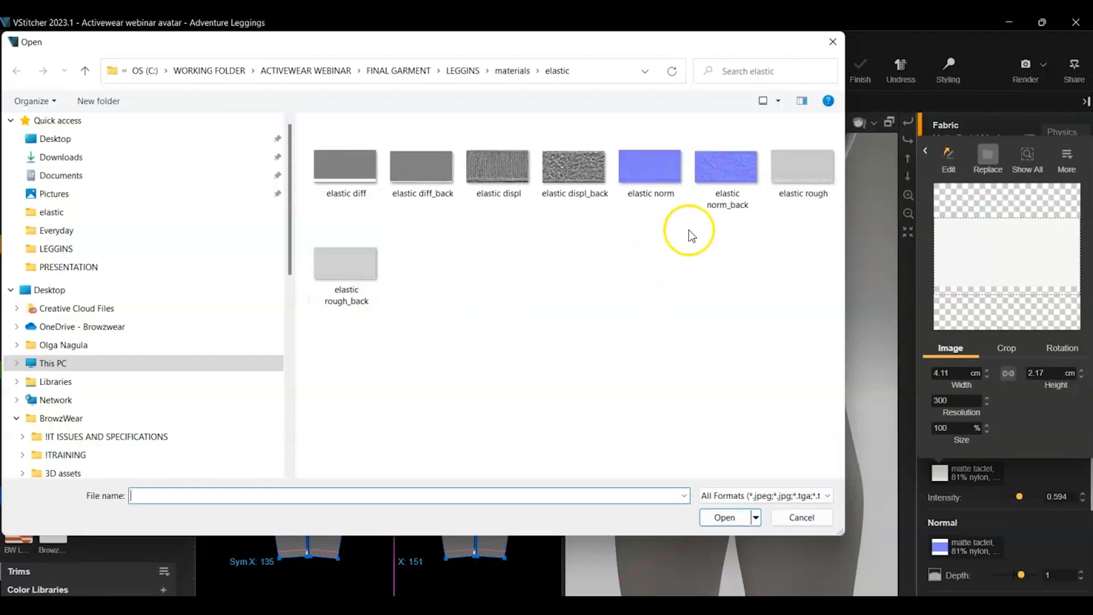
left_click(814, 168)
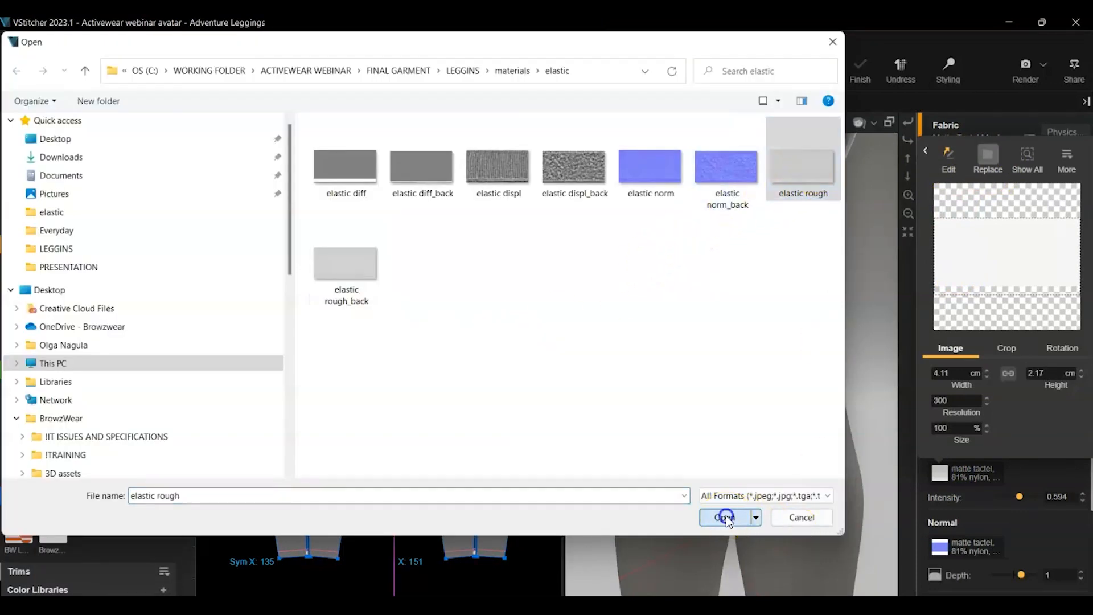
left_click(725, 516)
Replace the normal map on the fabric's face with the "elastic norm" image
scroll(1033, 531, "down", 3)
left_click(980, 478)
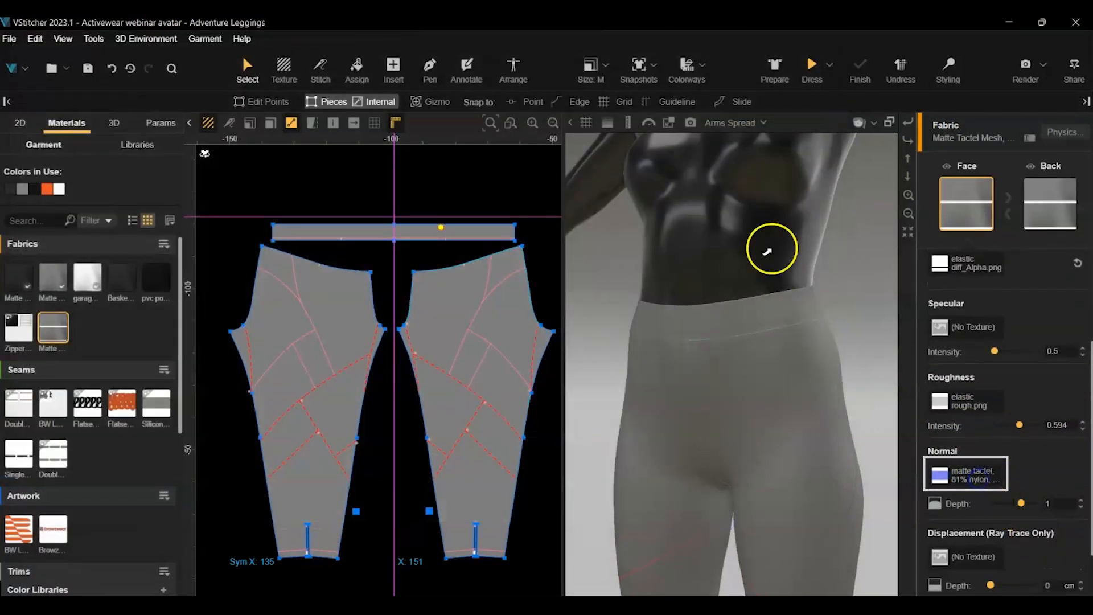
left_click(992, 161)
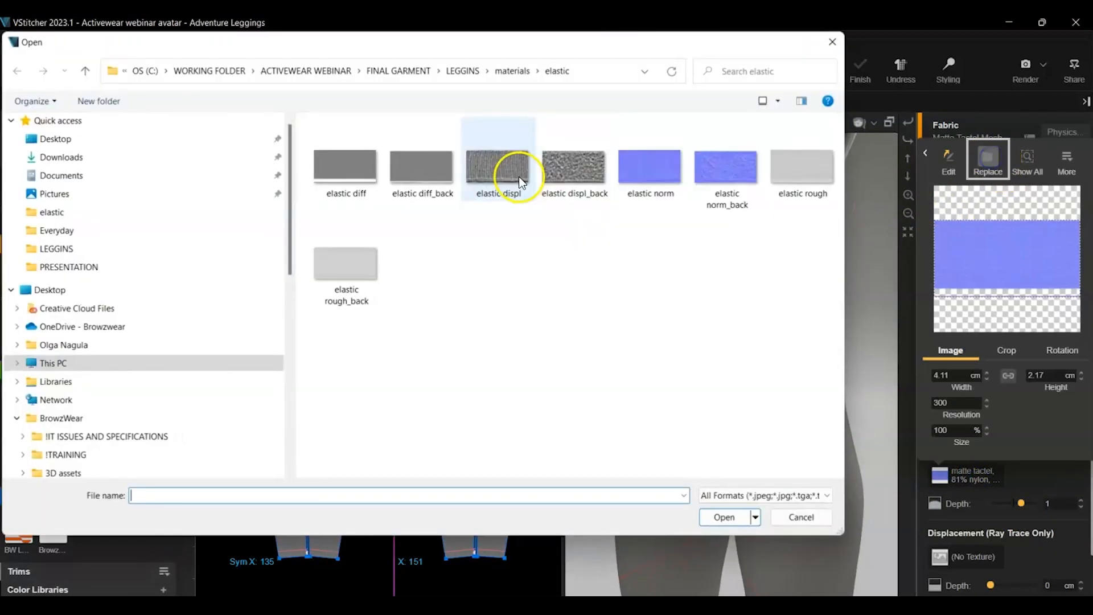
left_click(649, 166)
left_click(748, 517)
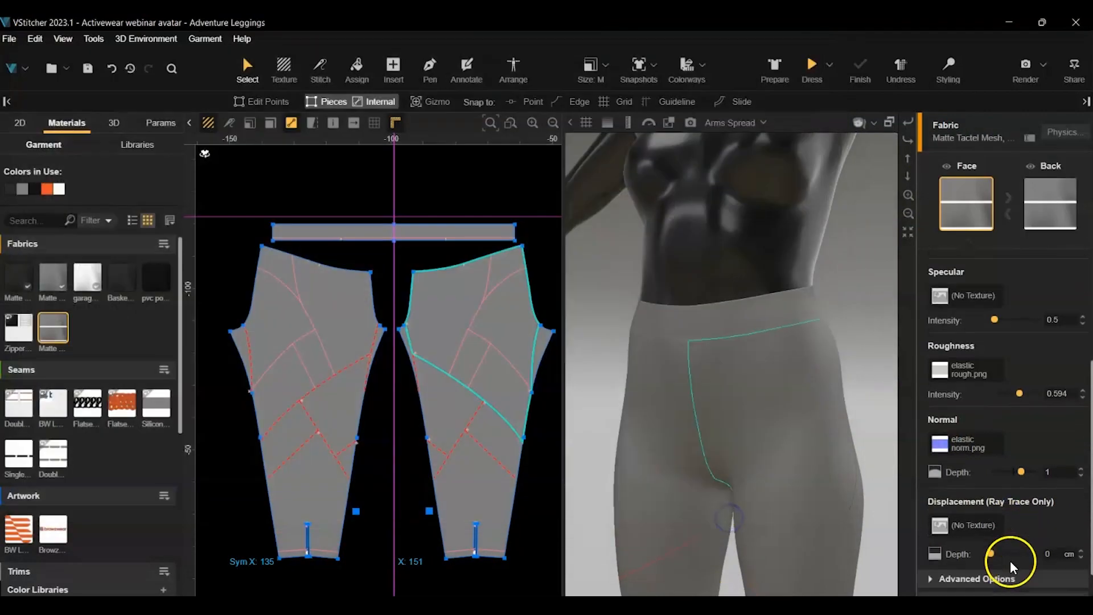
Load the "elastic displ" image as the displacement map of the fabric's face
scroll(1009, 546, "down", 1)
left_click(970, 487)
left_click(505, 170)
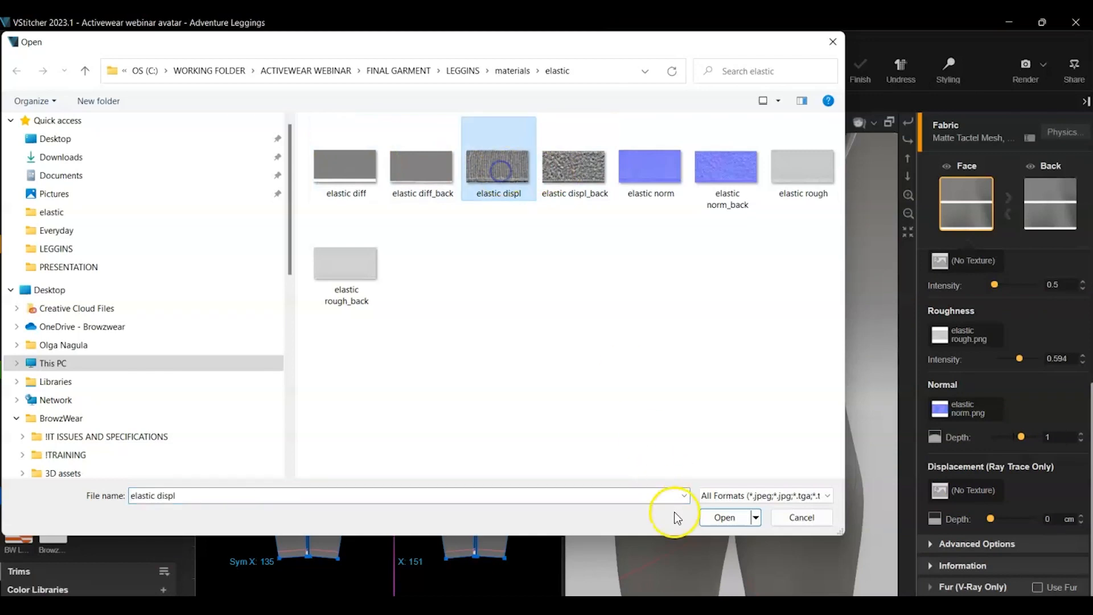
left_click(724, 516)
Switch to the fabric's back side and replace its diffuse image with "elastic diff_back"
scroll(1016, 377, "up", 3)
left_click(273, 273)
left_click(1060, 201)
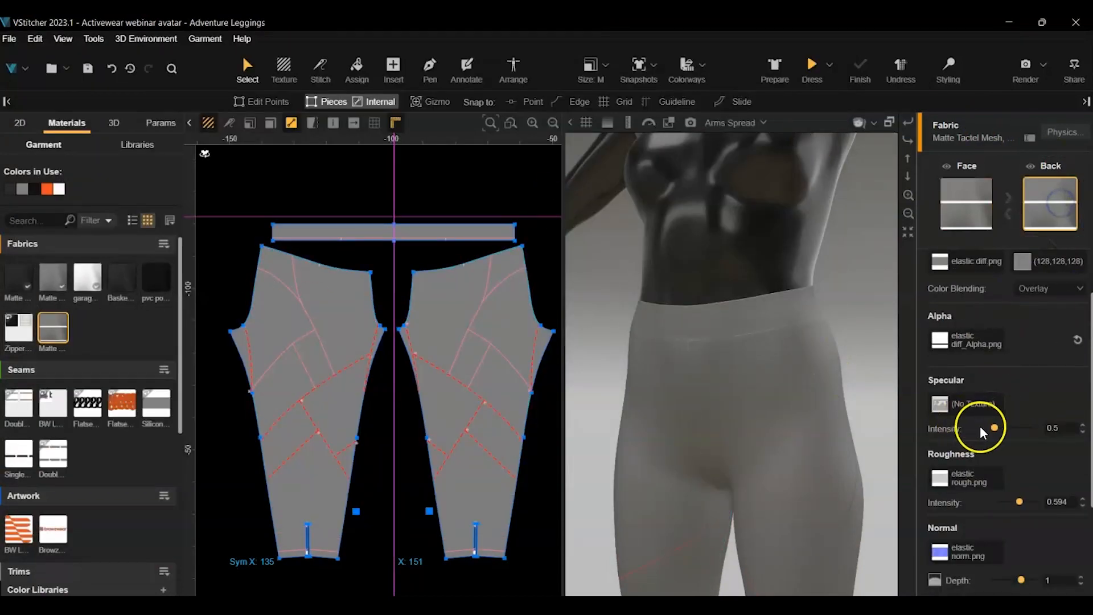
scroll(979, 426, "up", 1)
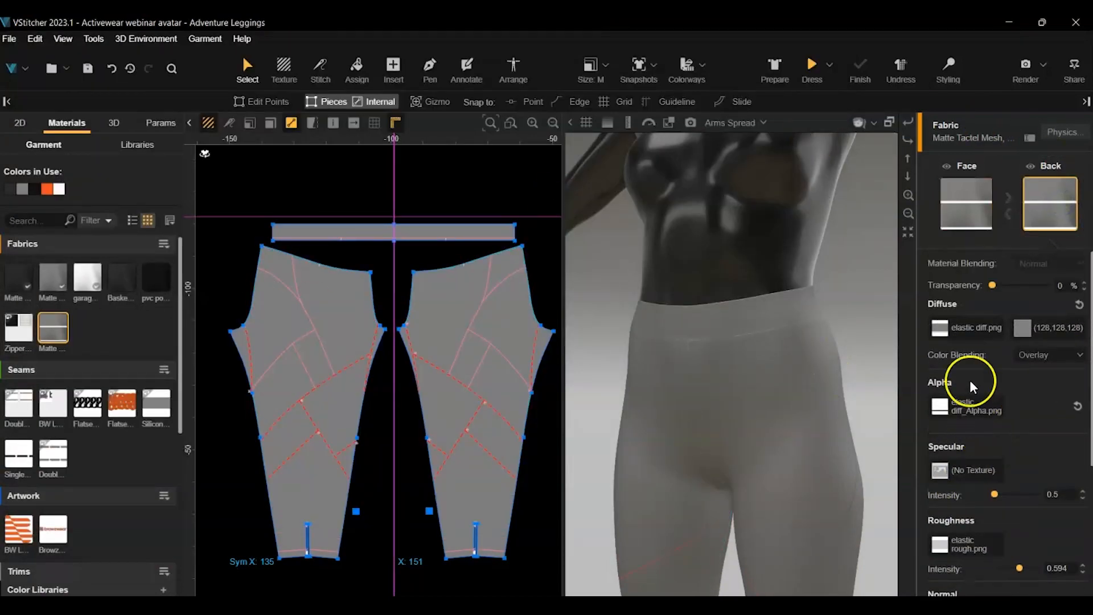
left_click(966, 326)
left_click(988, 305)
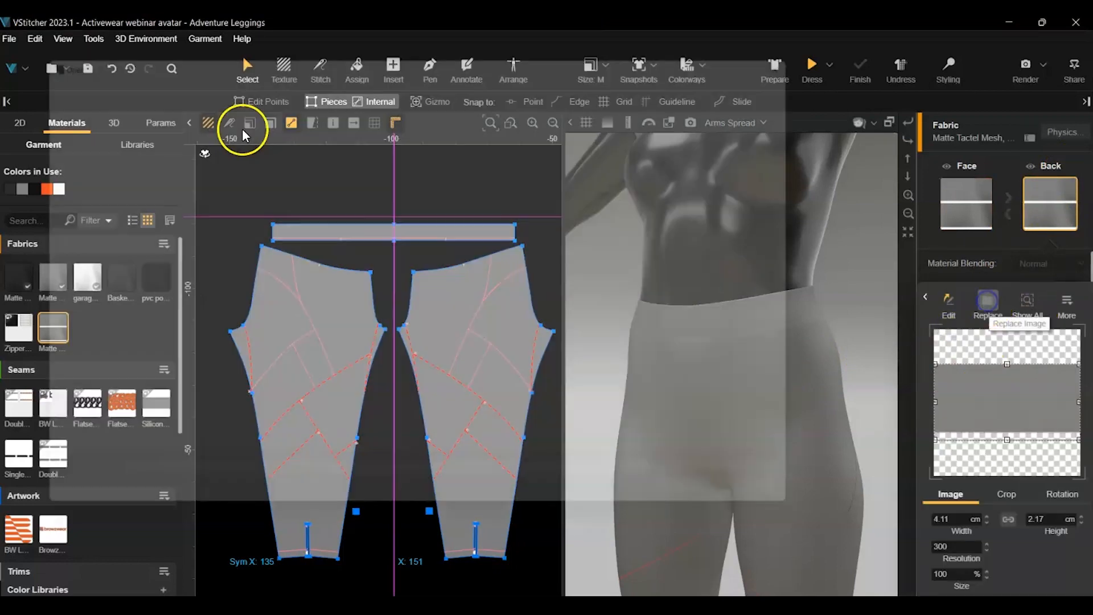
left_click(418, 170)
left_click(725, 517)
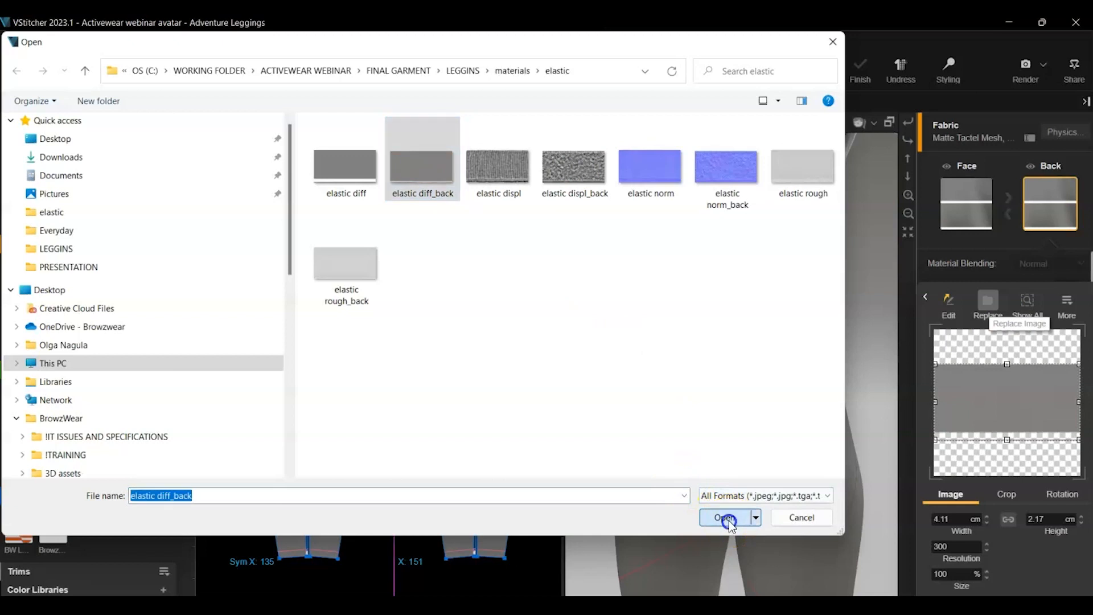
Replace the roughness map on the fabric's back side with "elastic rough_back"
scroll(991, 472, "down", 1)
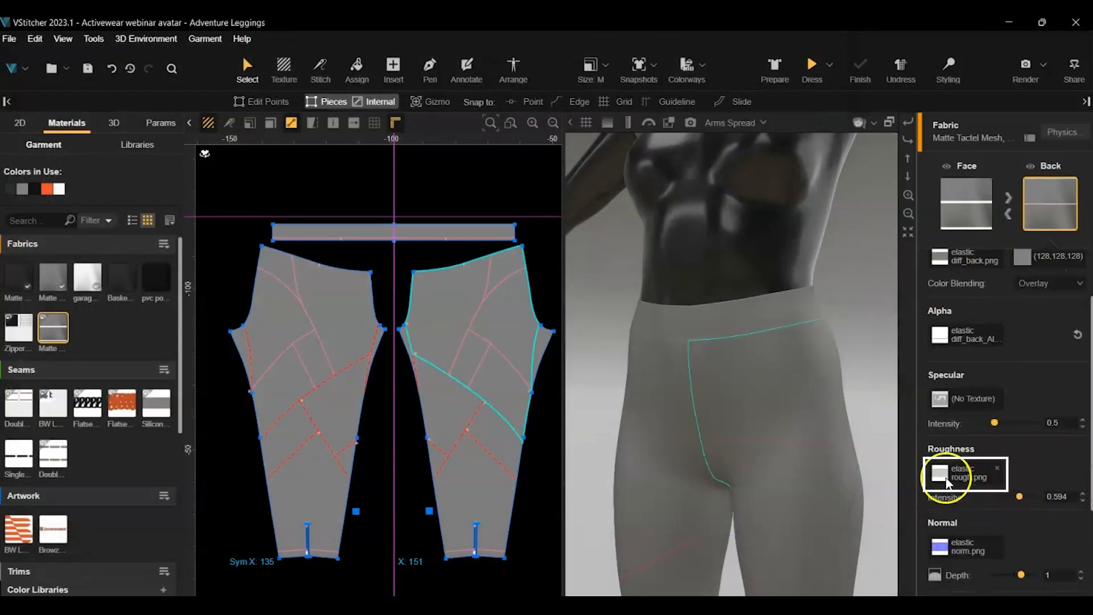
left_click(971, 471)
left_click(989, 160)
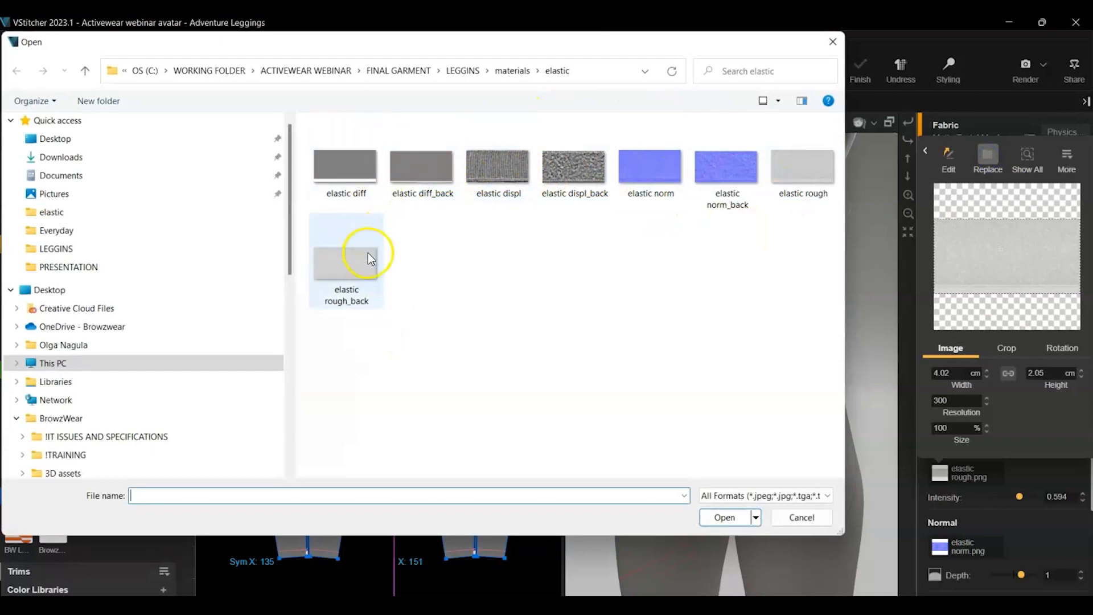
left_click(341, 273)
left_click(732, 517)
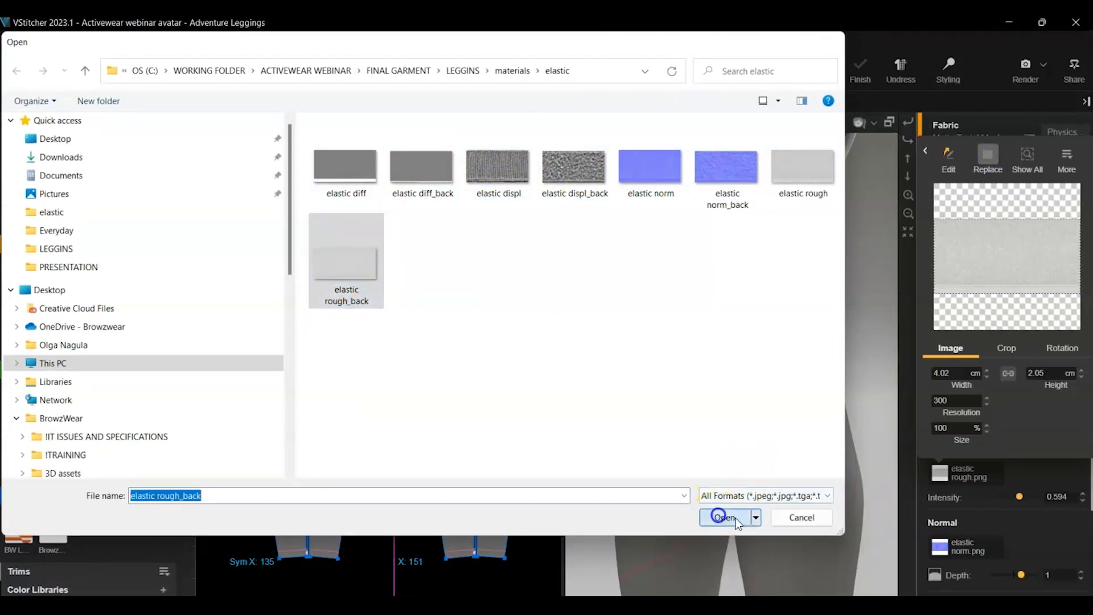
Replace the normal map on the fabric's back side with "elastic norm_back"
scroll(1049, 460, "down", 2)
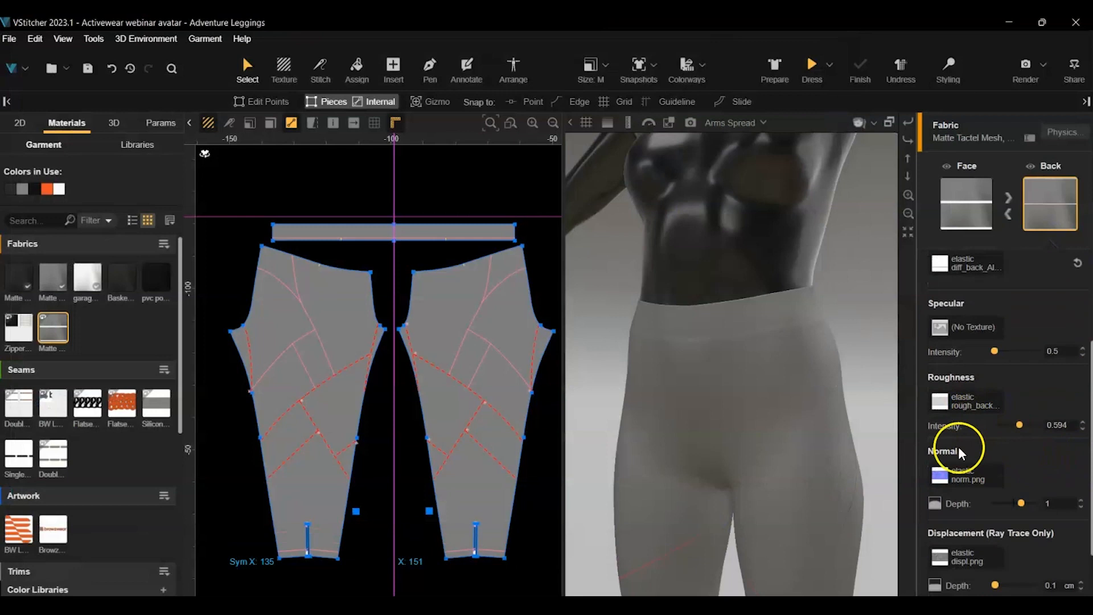
left_click(957, 478)
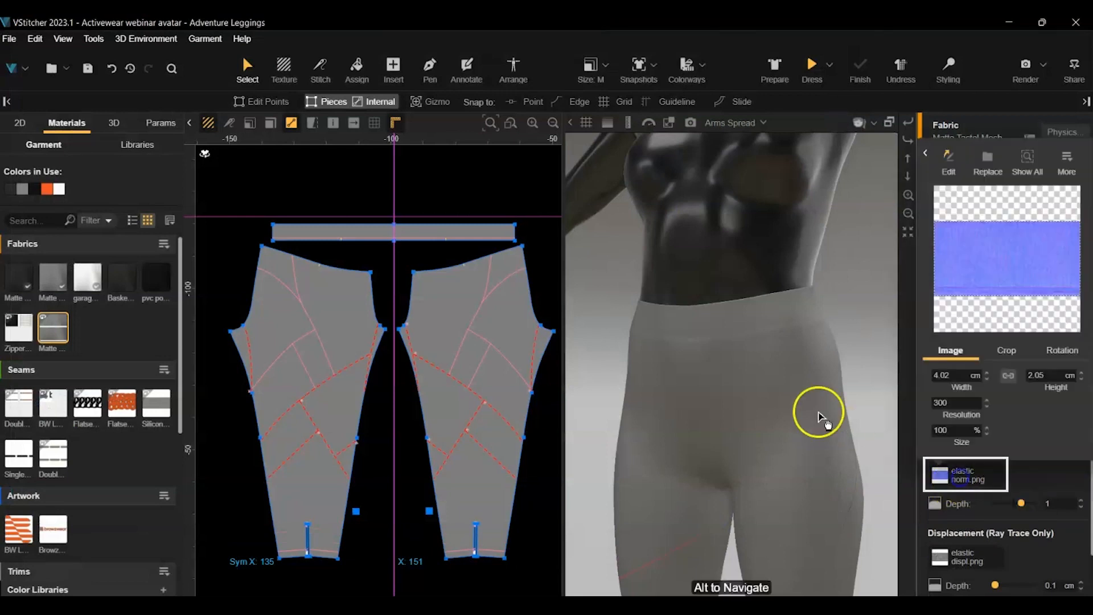
left_click(988, 159)
left_click(719, 166)
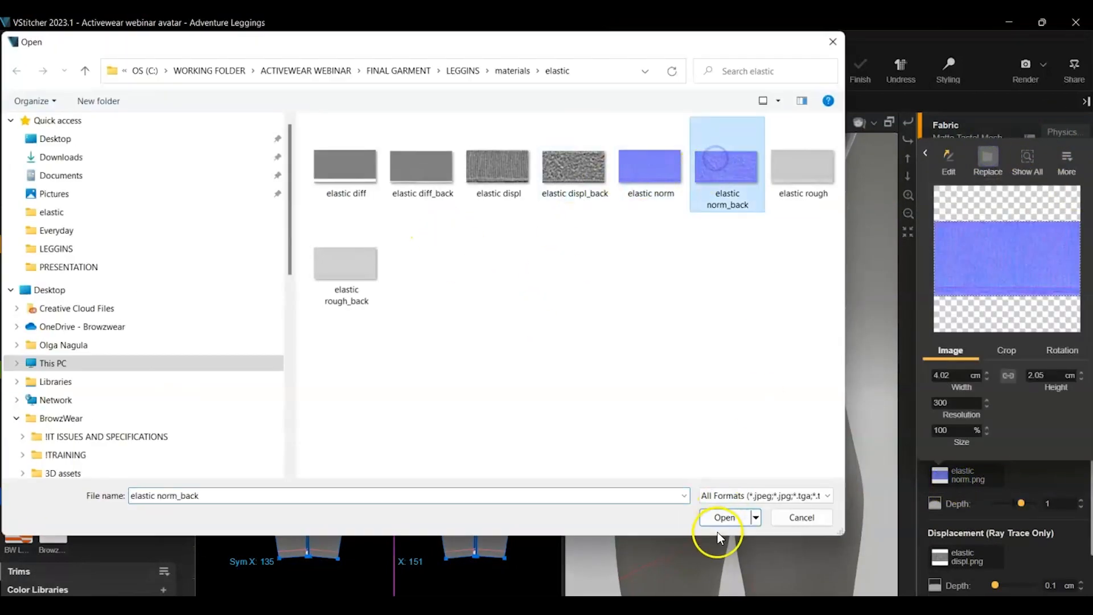
left_click(718, 513)
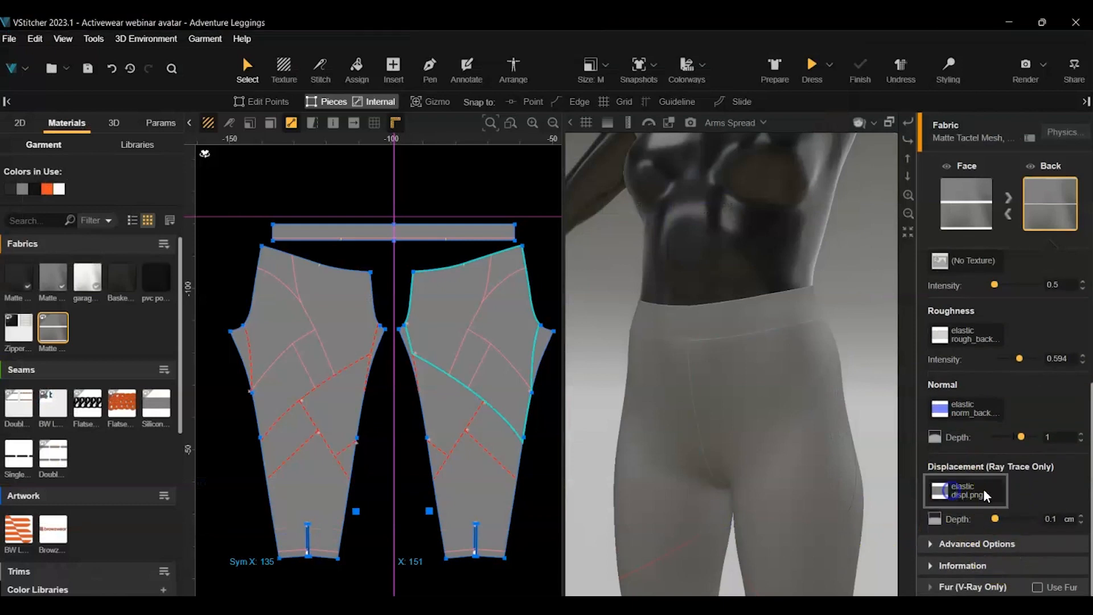
Replace the displacement map on the fabric's back side with "elastic displ_back"
left_click(962, 503)
left_click(987, 173)
left_click(577, 173)
left_click(723, 517)
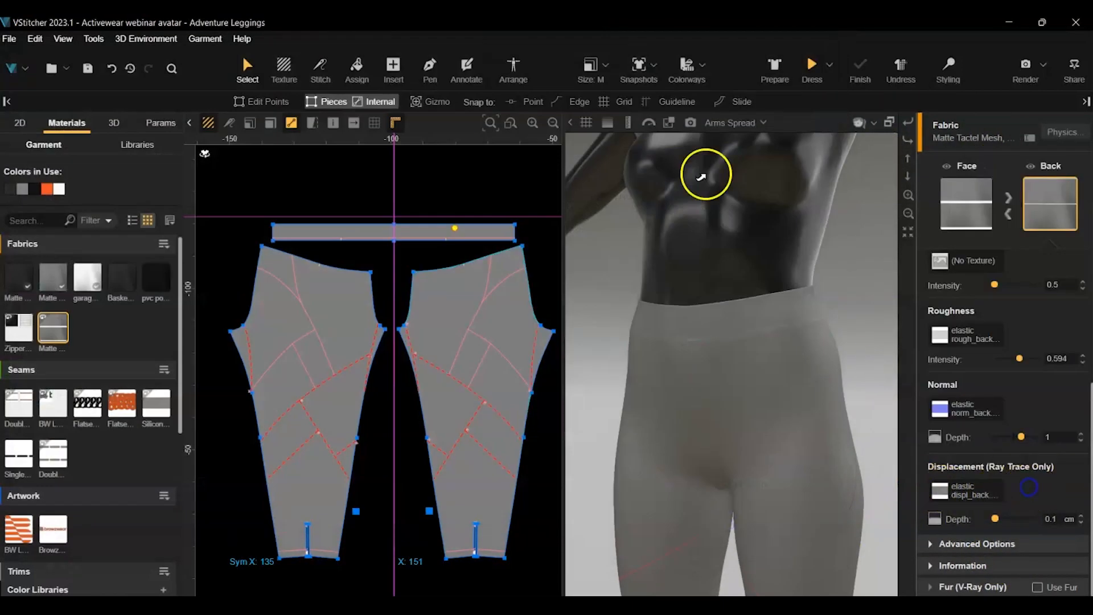
Assign the elastic fabric to the waistband piece and select the waistband's fabric for editing
left_click(57, 323)
left_click(357, 70)
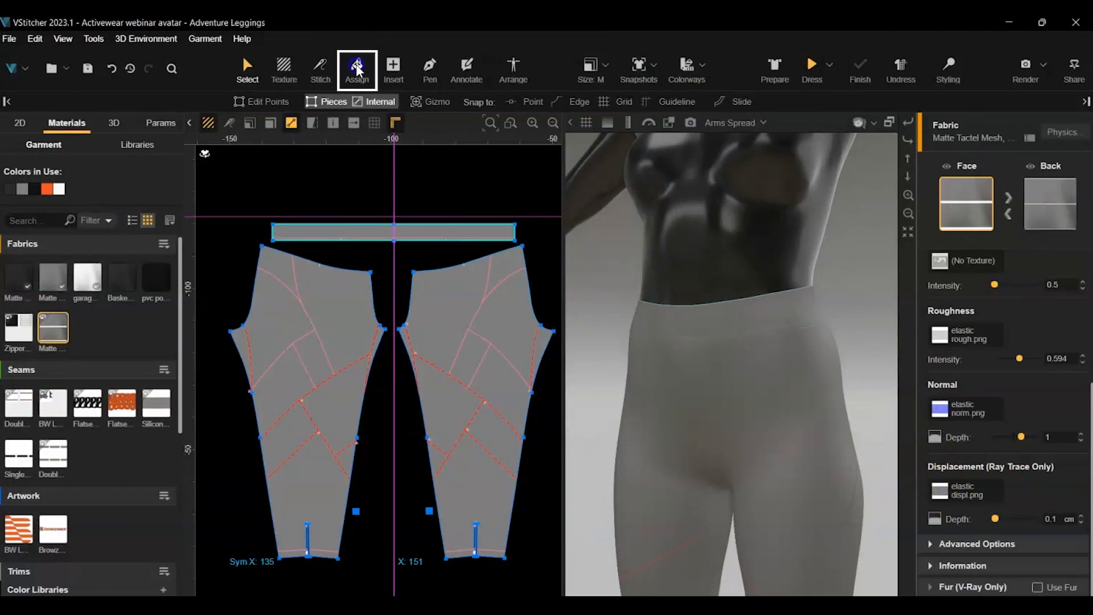
scroll(313, 230, "up", 5)
scroll(317, 227, "up", 1)
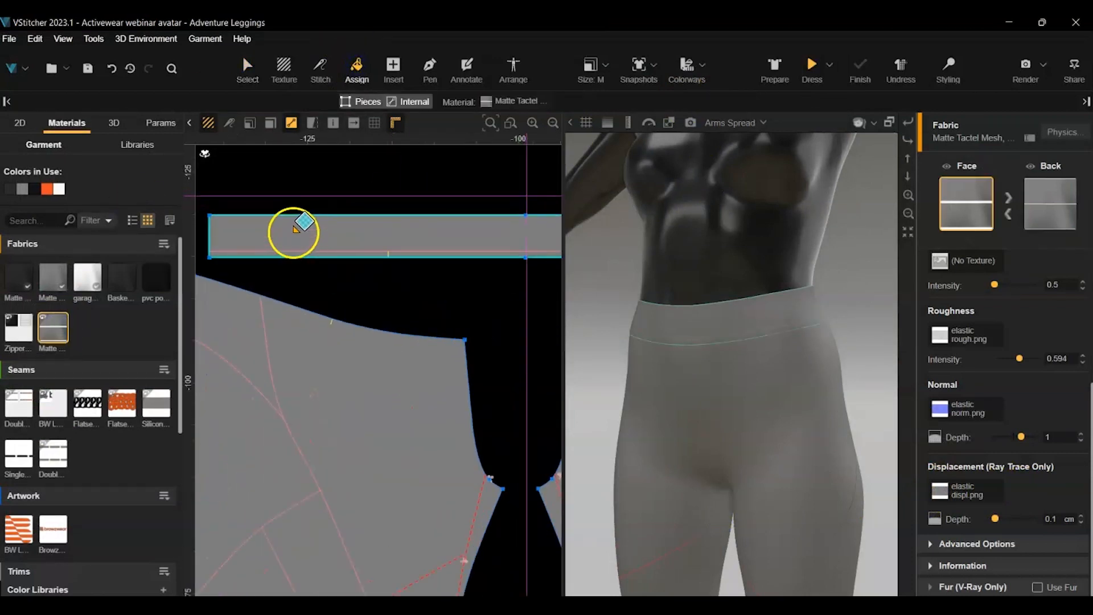
left_click(295, 230)
scroll(293, 231, "up", 2)
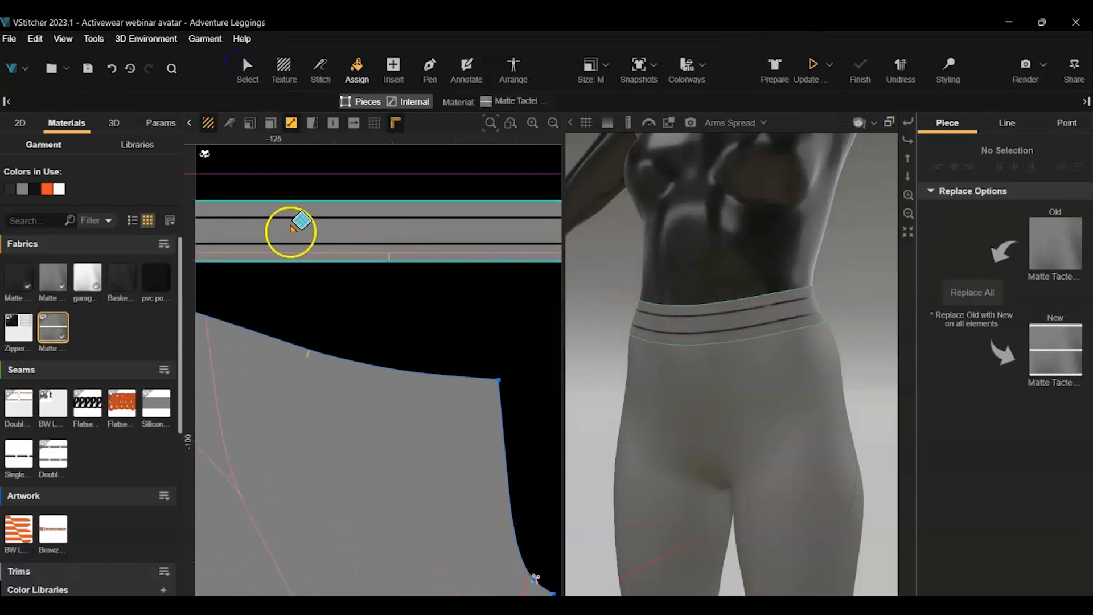
left_click(291, 229)
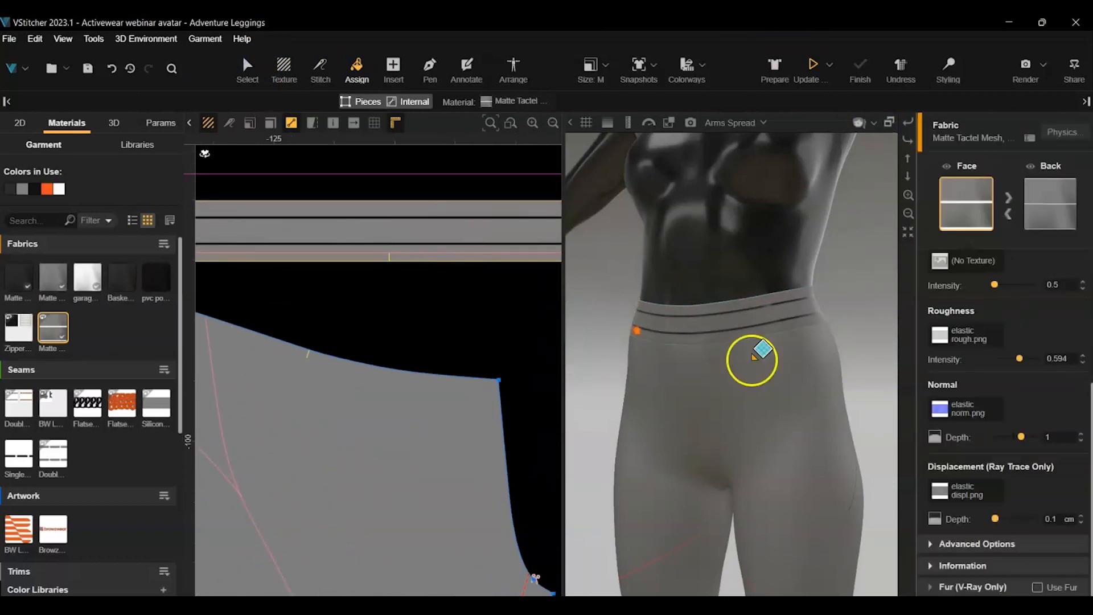
Trim the upper and lower edges of the face-side diffuse image's repeat area so only the solid elastic texture tiles
scroll(957, 423, "up", 4)
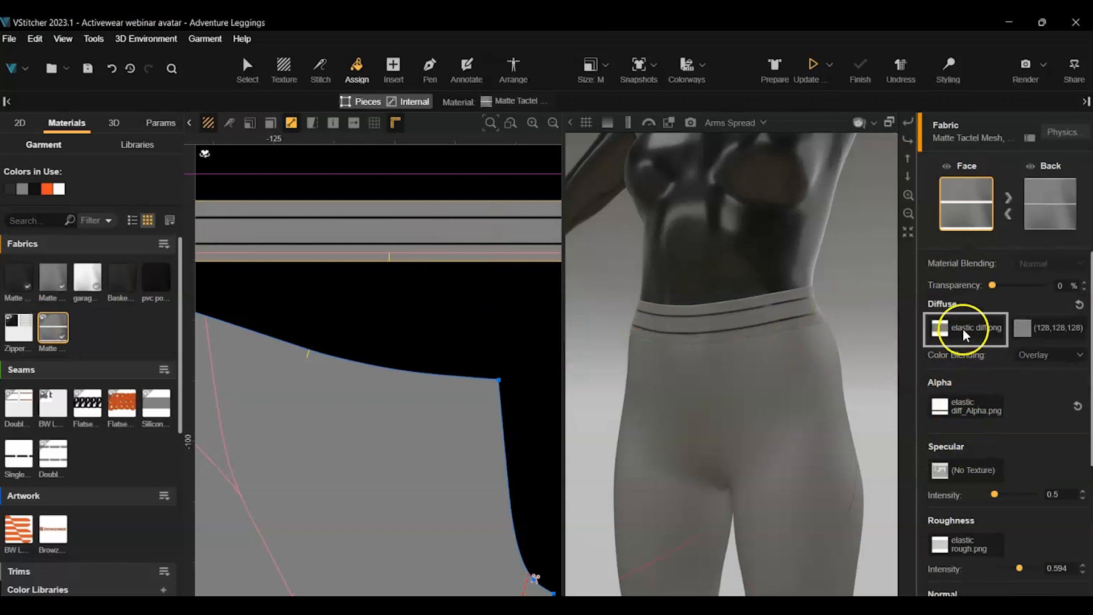
left_click(964, 328)
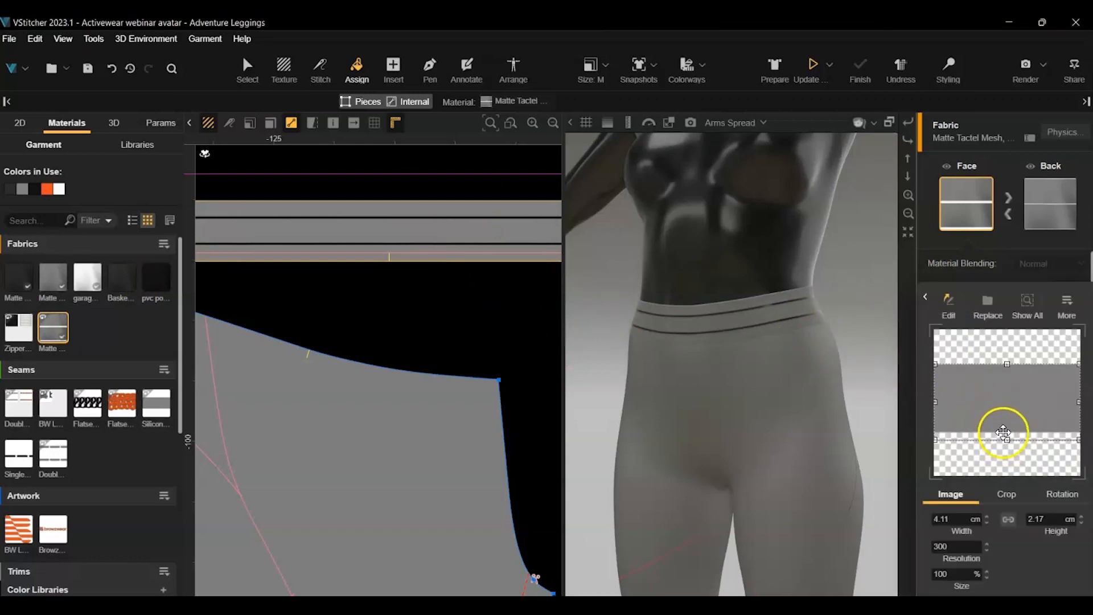
left_click_drag(1010, 443, 1009, 431)
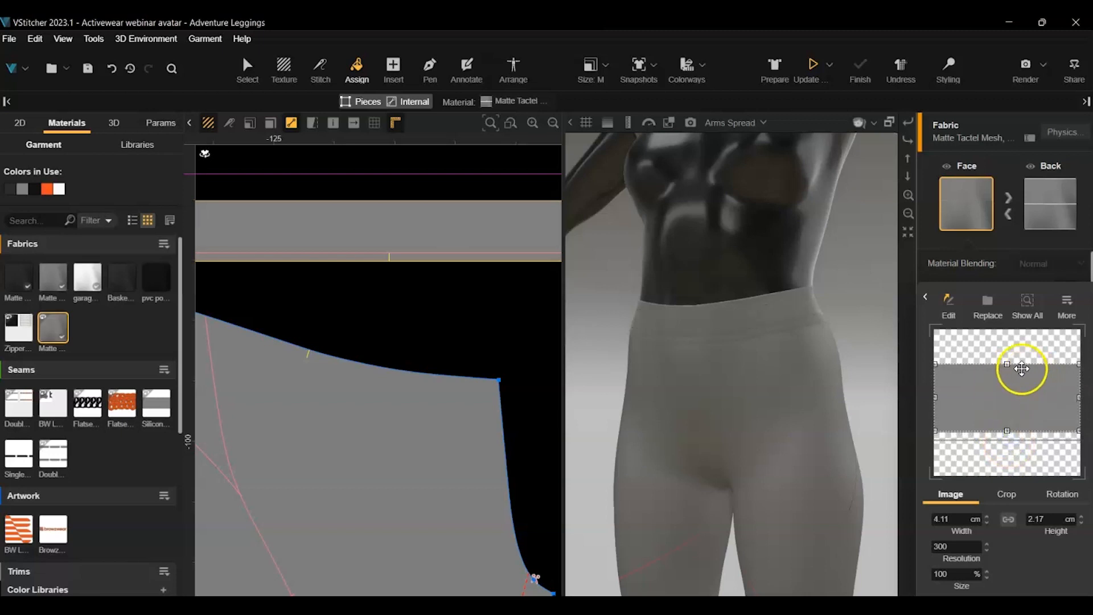
left_click_drag(1006, 366, 1006, 371)
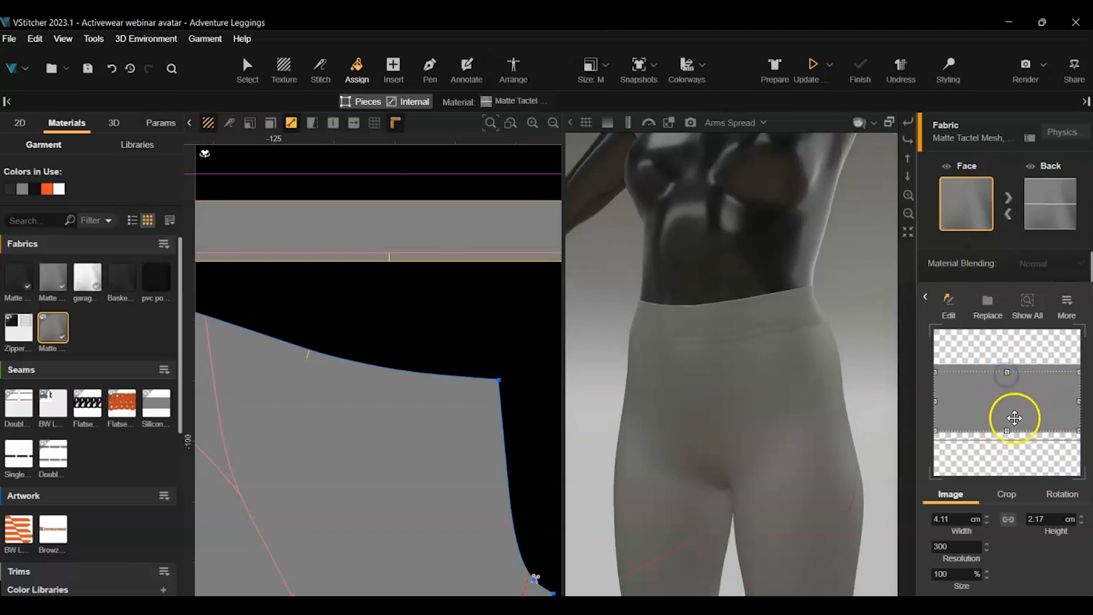
left_click_drag(1008, 432, 1009, 423)
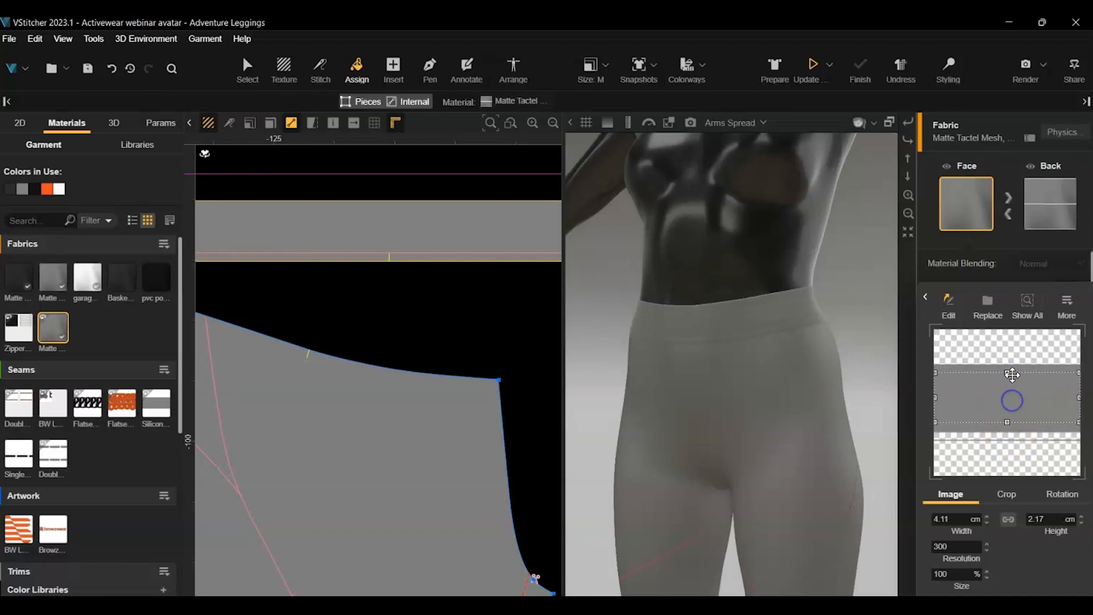
Scale the elastic fabric's face-side diffuse image to 230%
scroll(749, 290, "up", 5)
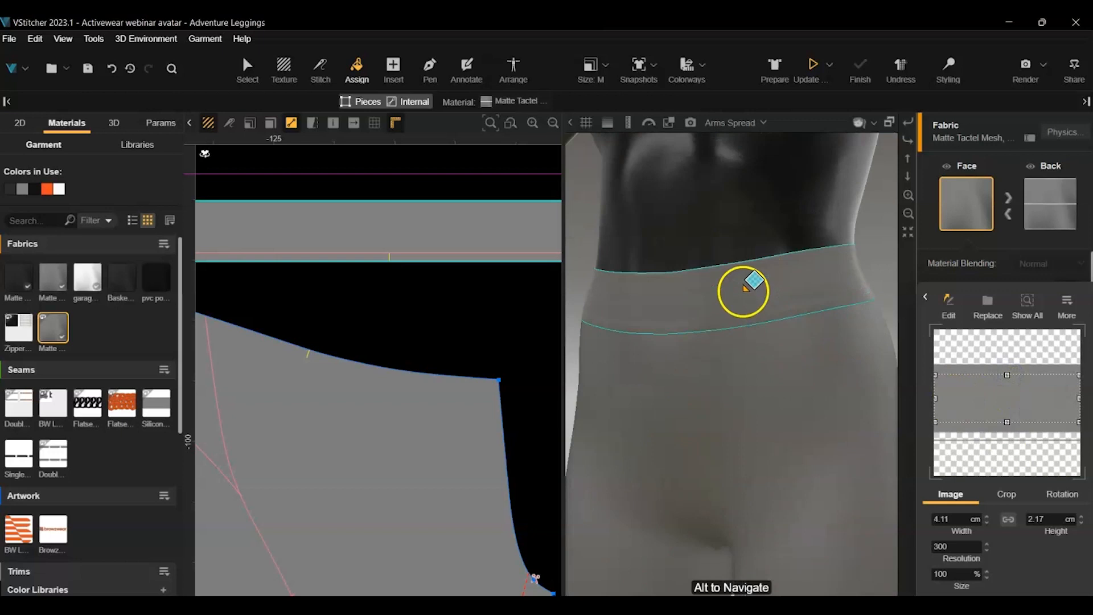
left_click_drag(950, 576, 925, 576)
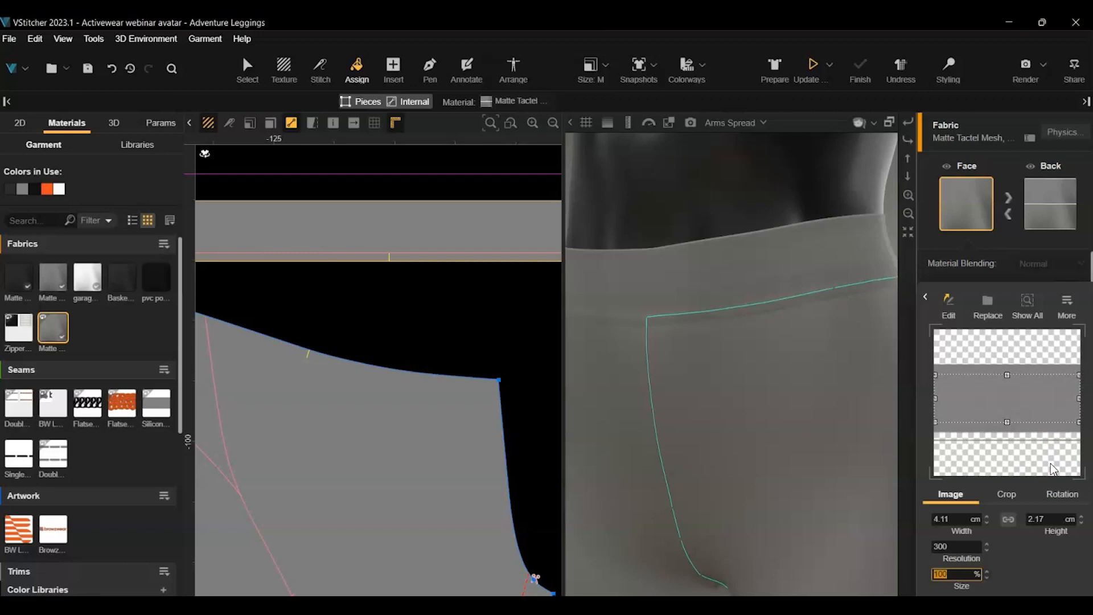
type("230")
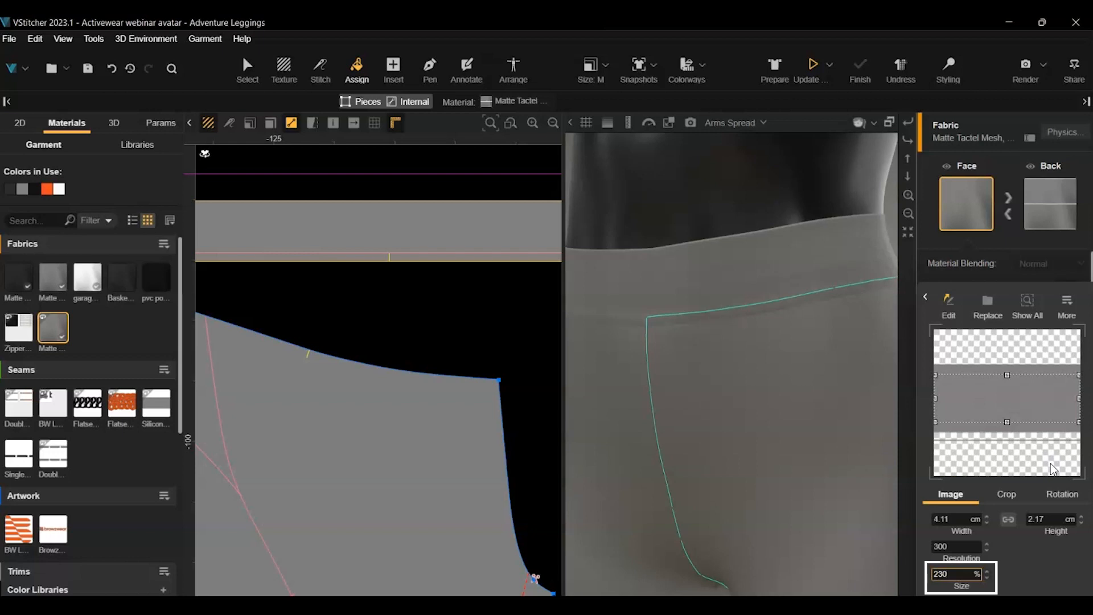
key("Return")
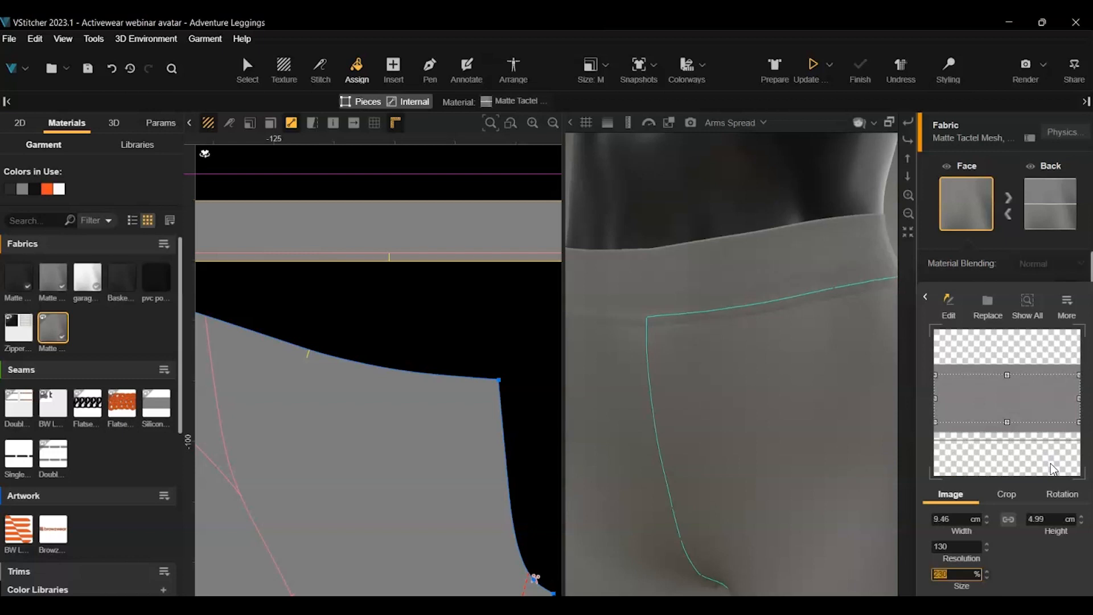
left_click_drag(562, 215, 420, 214)
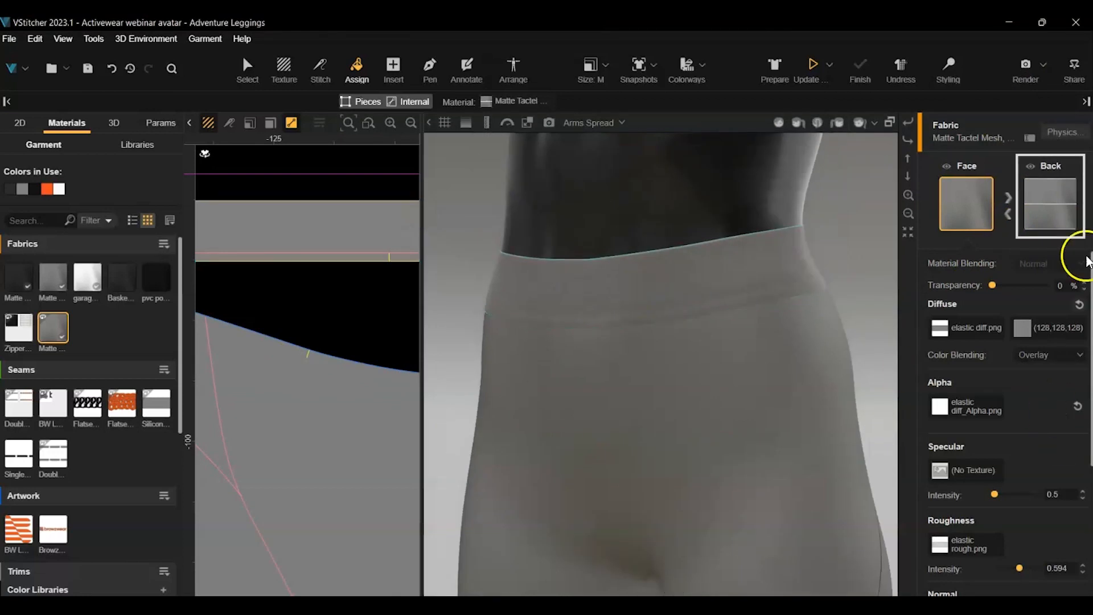
Switch to the fabric's back side and trim its diffuse image's repeat area to the solid elastic texture
left_click(1060, 199)
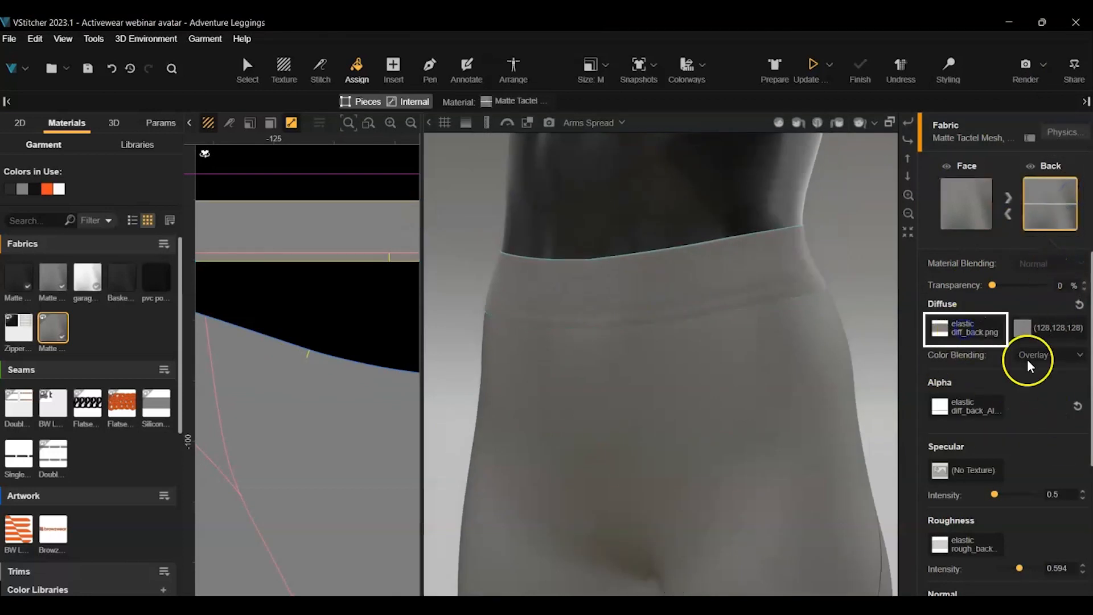
left_click(964, 329)
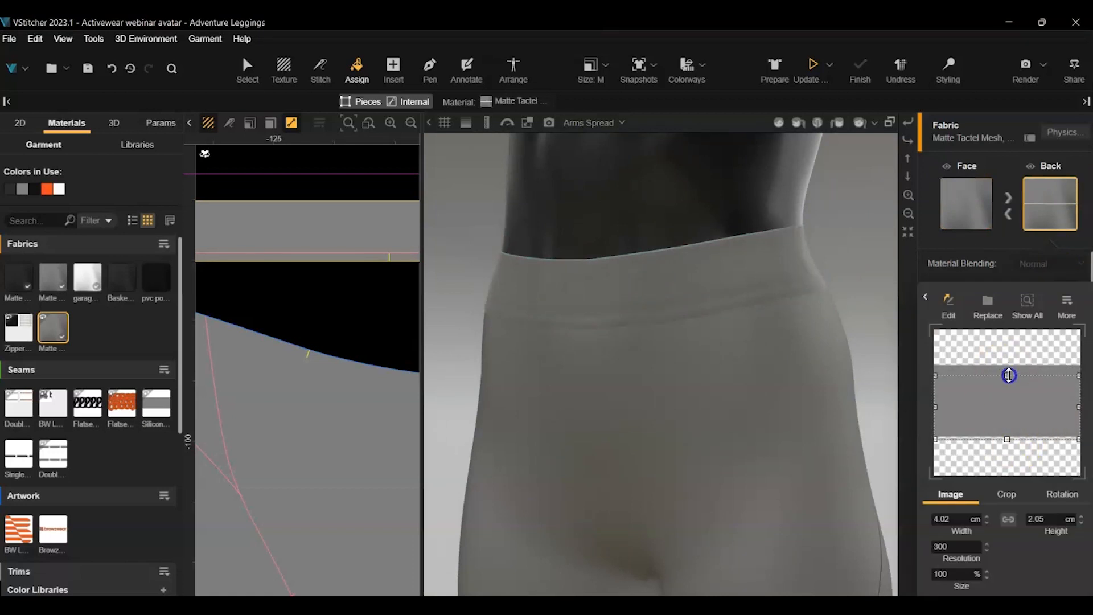
left_click_drag(1006, 439, 1007, 427)
Hide the avatar in the 3D view to expose the inside of the waistband
right_click(732, 192)
left_click(731, 225)
scroll(645, 170, "up", 2)
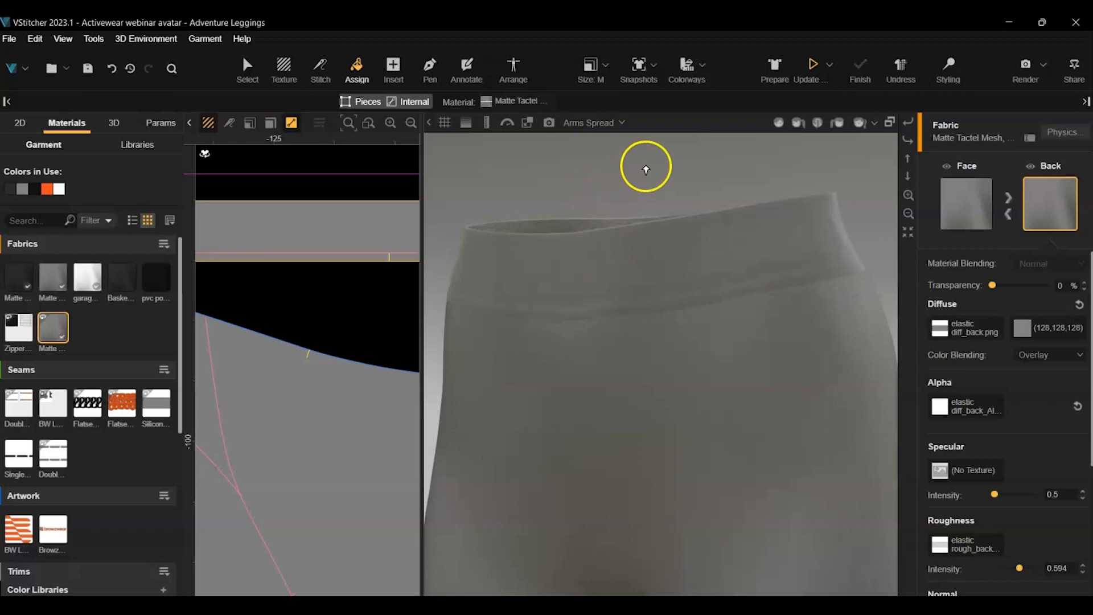
left_click(908, 157)
Scale the elastic fabric's back-side diffuse image to 230% and inspect the leggings in 3D
left_click(975, 334)
double_click(949, 571)
type("230")
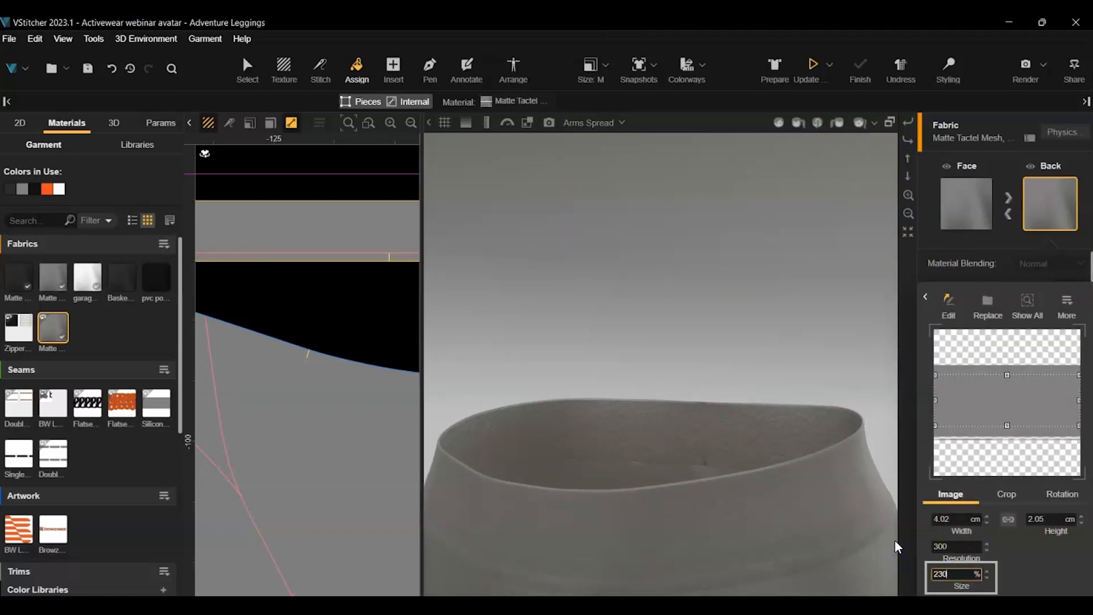
key("Return")
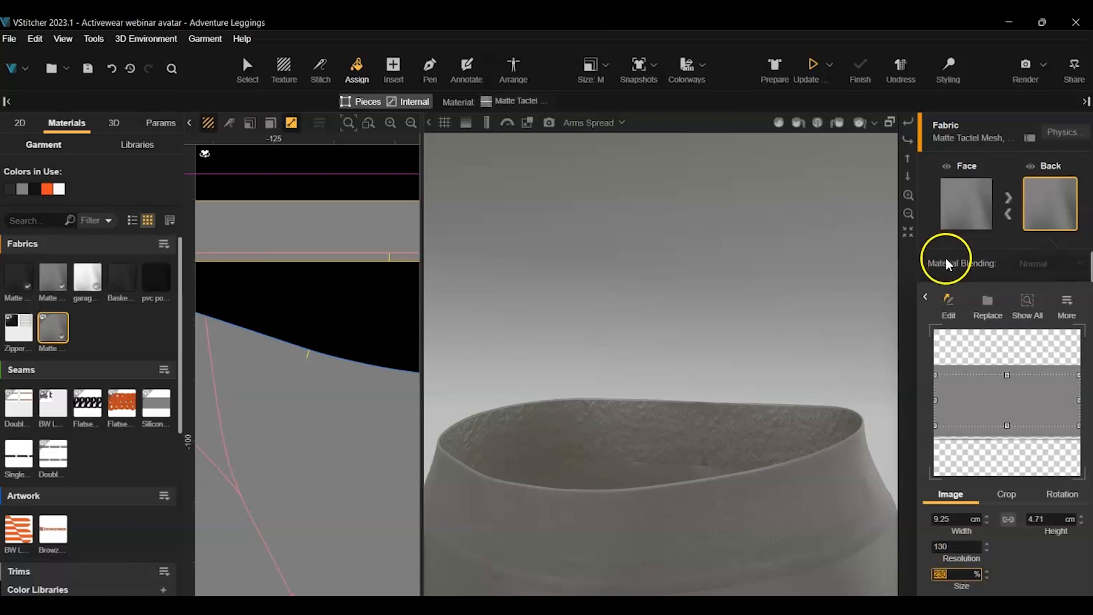
left_click(925, 296)
left_click_drag(488, 470, 677, 393)
left_click_drag(837, 343, 834, 346)
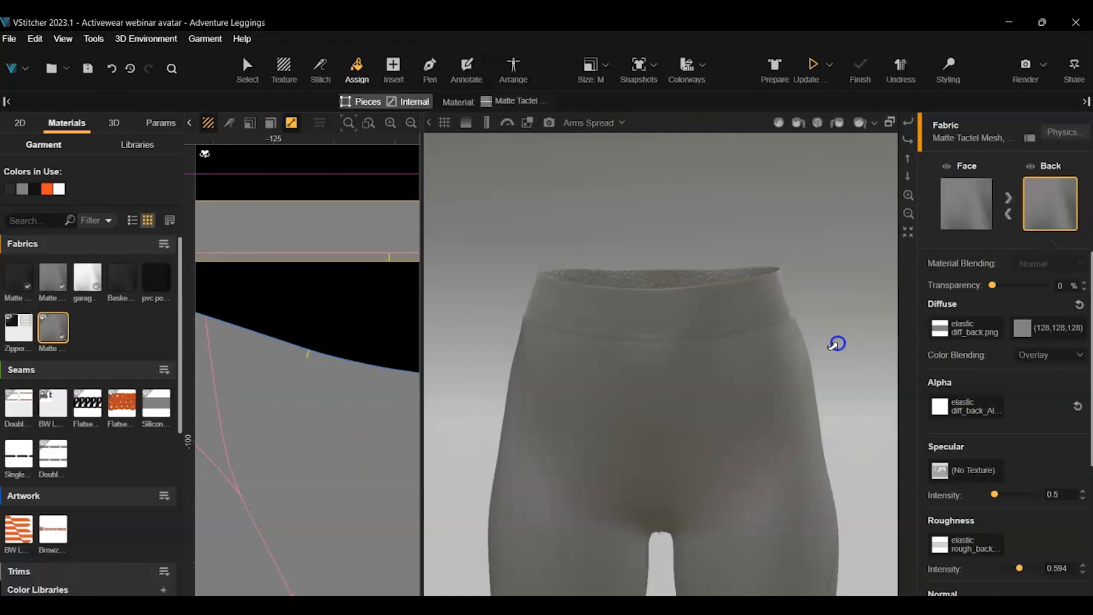
left_click(206, 246)
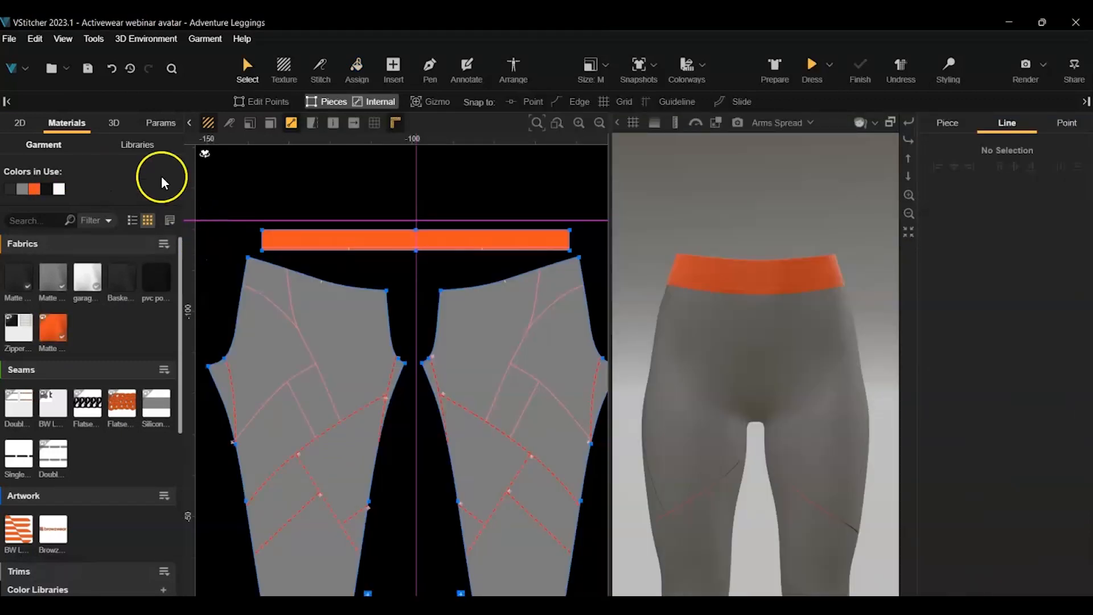
Add the Single Needle Chain seam from the Essential Seams of the Seams and Trims library to the garment's materials
left_click(142, 147)
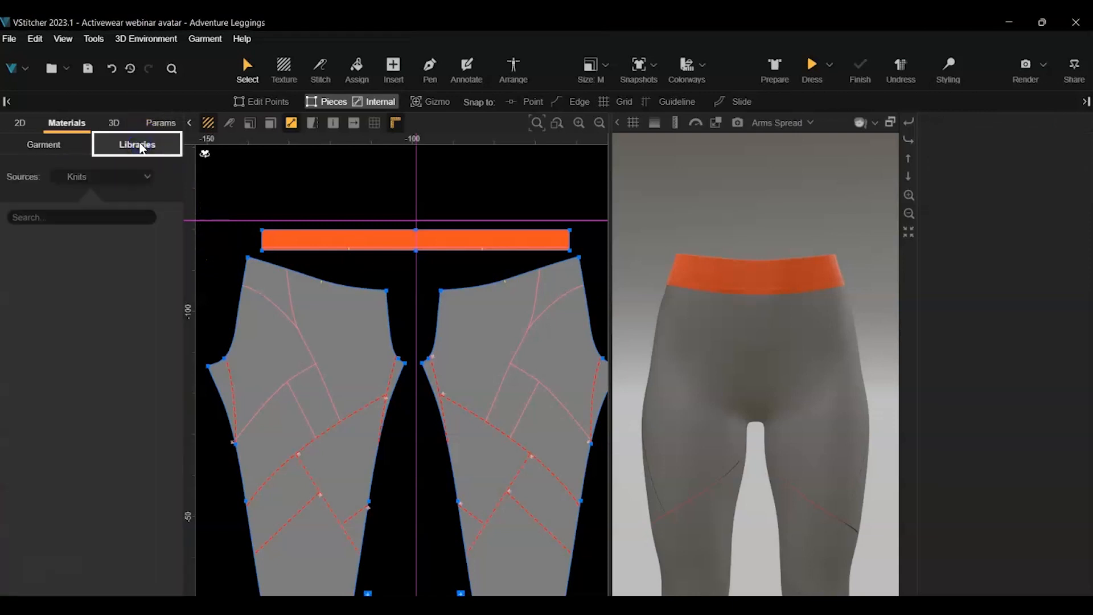
left_click(148, 177)
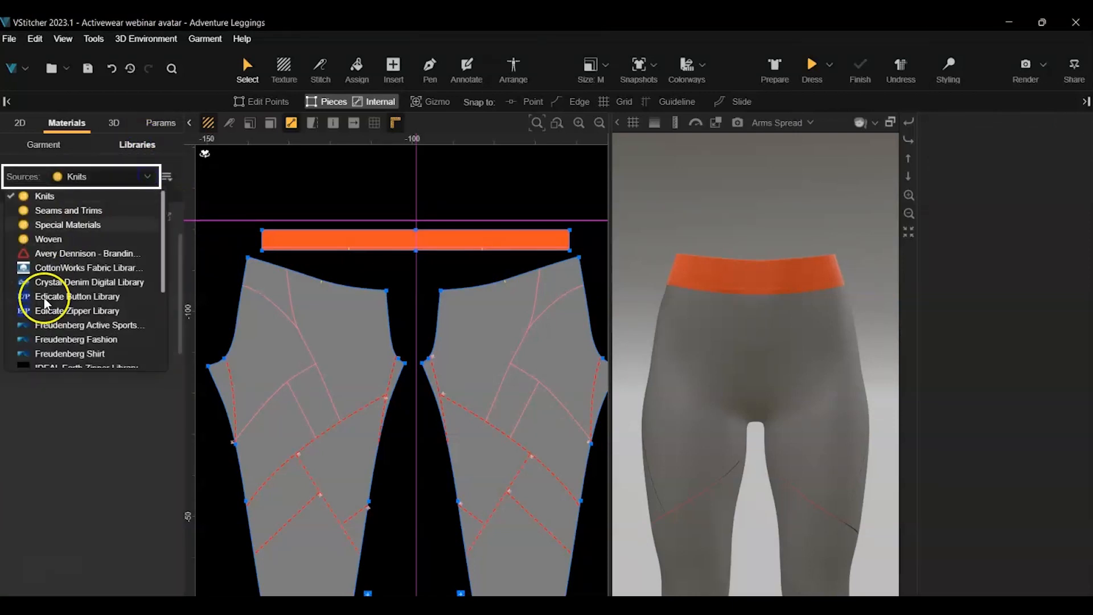
left_click(49, 210)
scroll(131, 488, "down", 4)
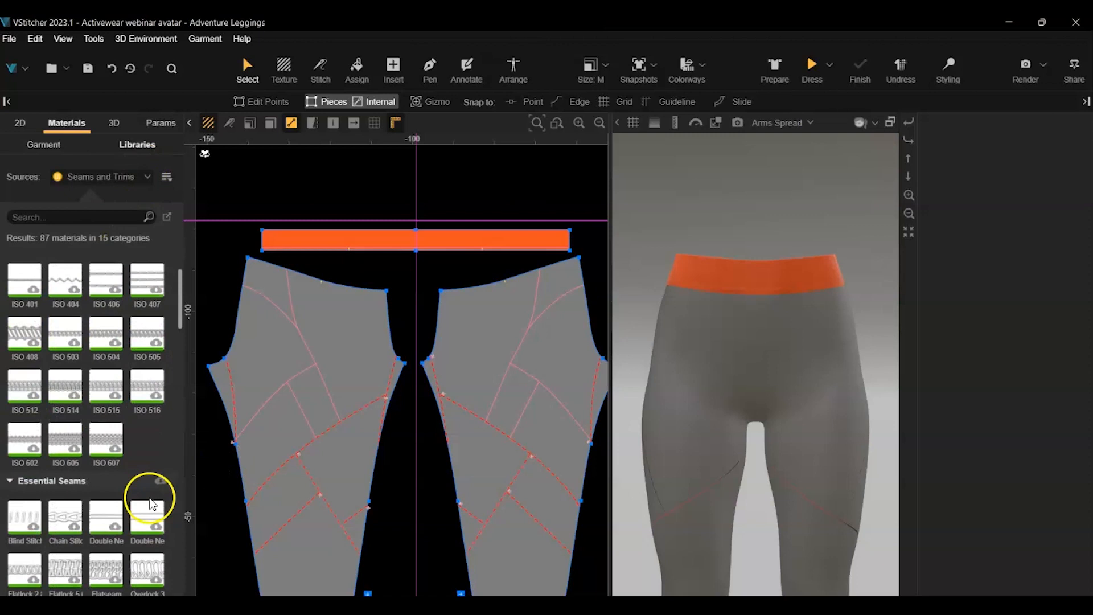
left_click(67, 472)
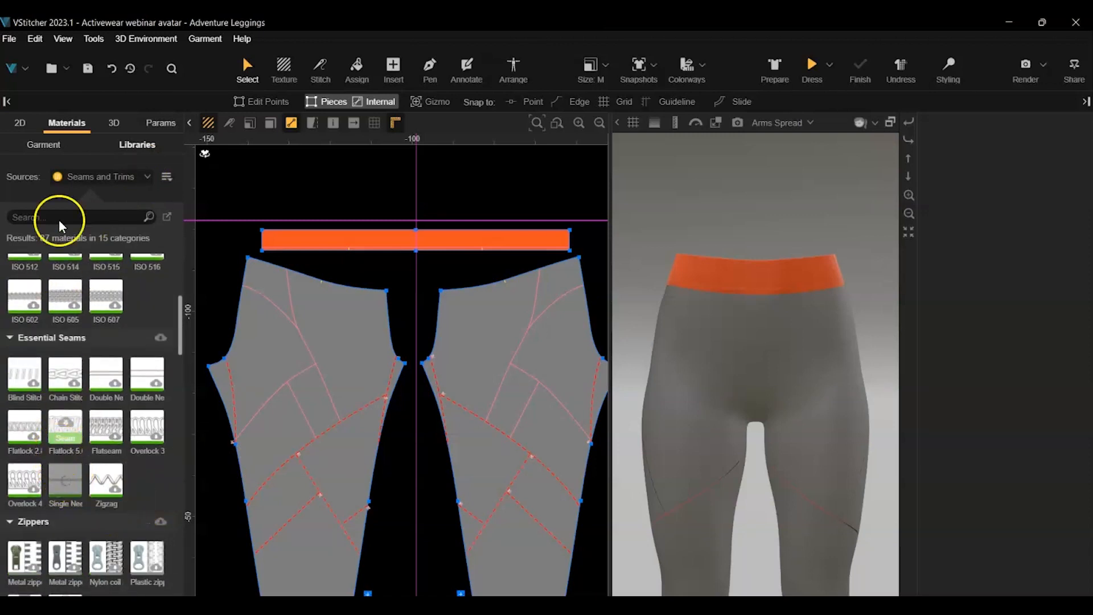
left_click(32, 143)
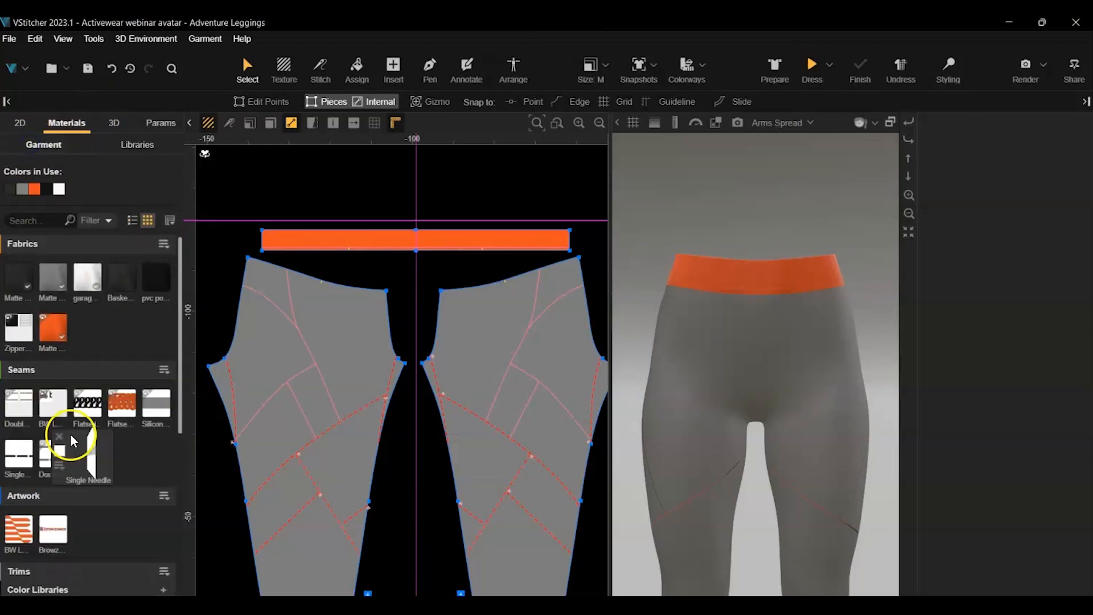
Replace the diffuse image on the face of the Single Needle Chain seam with "bw logo.png"
left_click(88, 451)
left_click(961, 295)
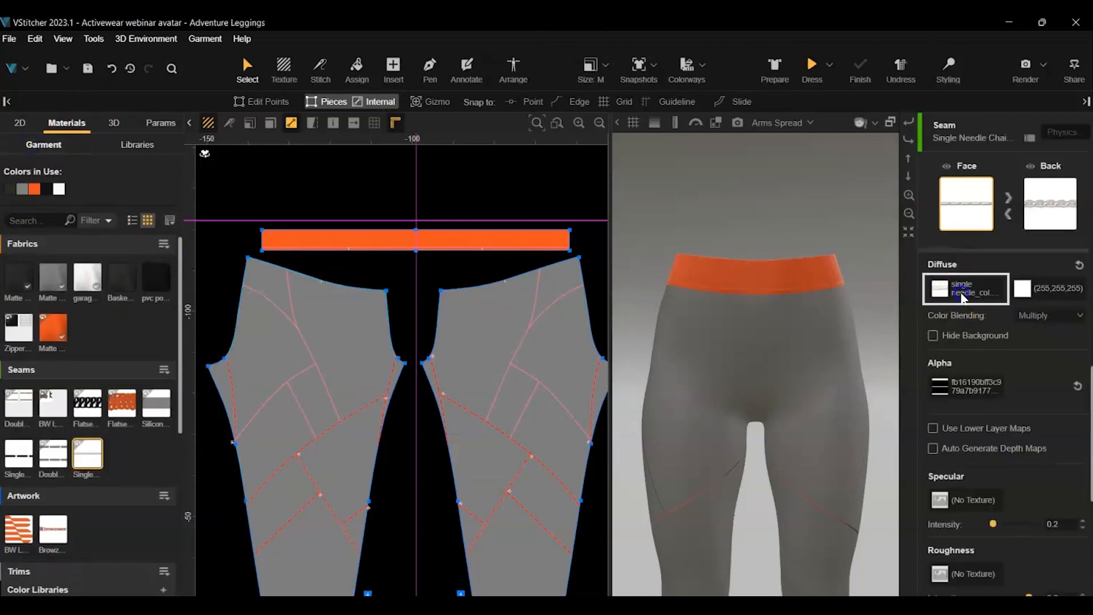
left_click(987, 308)
left_click(343, 181)
left_click(723, 518)
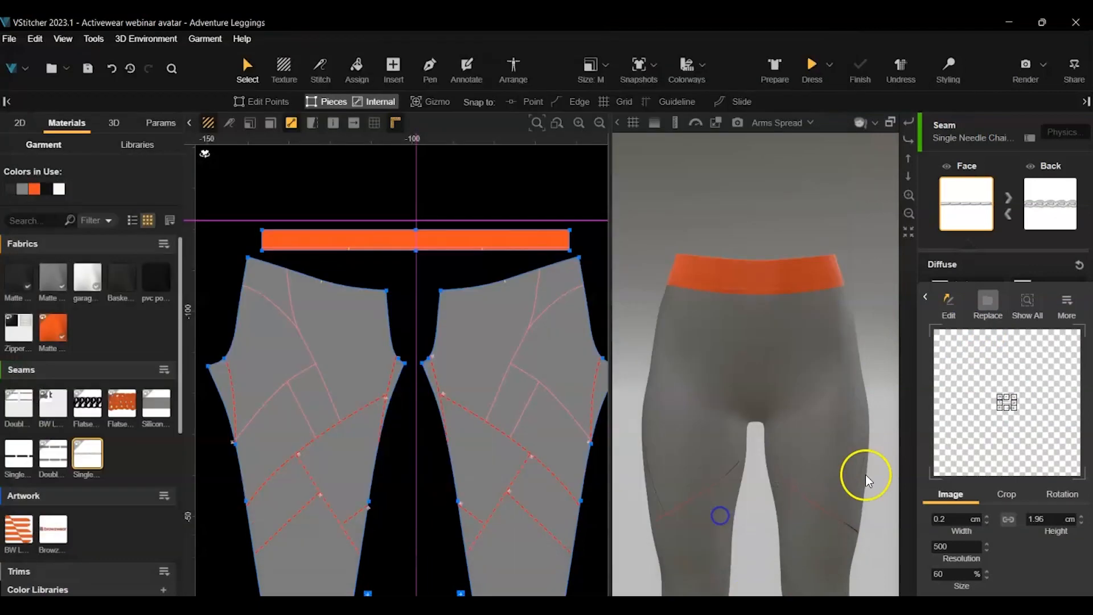
Remove the normal and displacement maps from the face side of the seam
scroll(1037, 468, "down", 5)
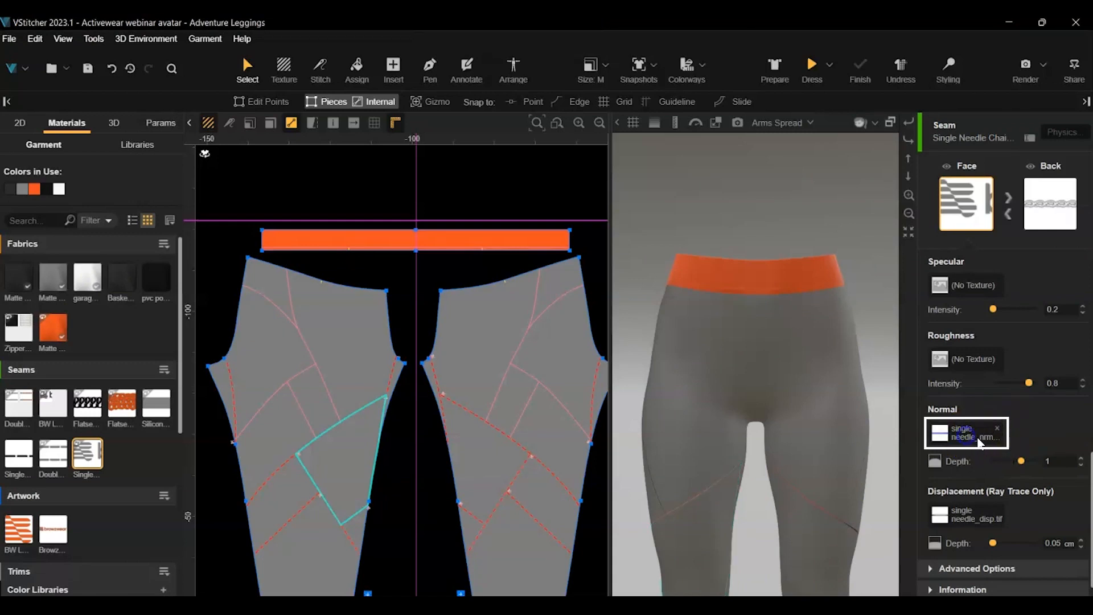
left_click(980, 441)
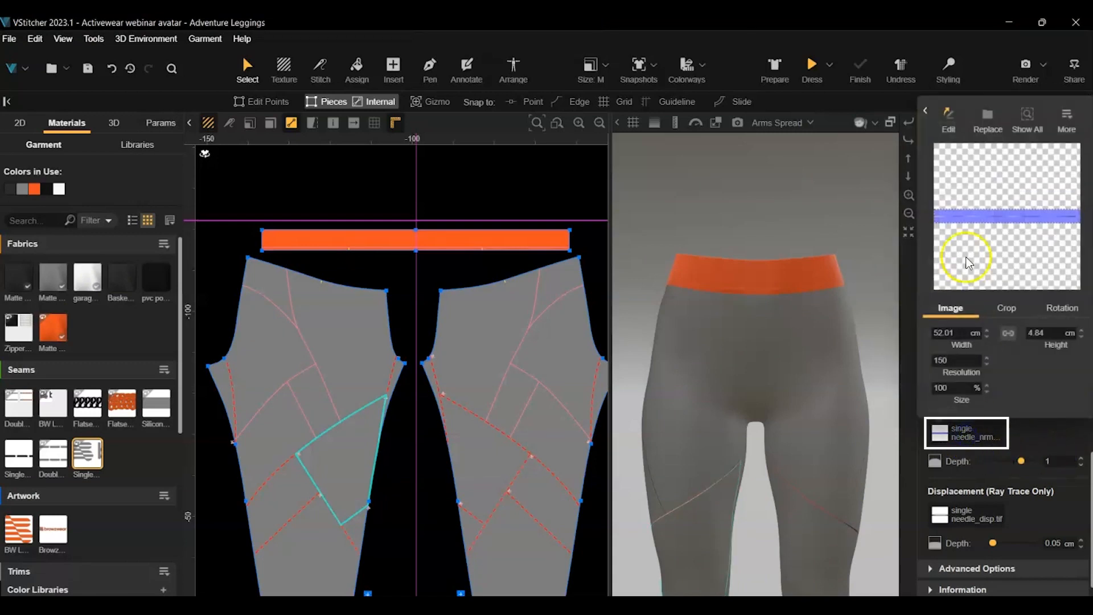
left_click(1030, 430)
left_click(997, 427)
left_click(997, 510)
Switch to the seam's back side and replace its "single needle chain_.png" diffuse image
scroll(997, 417, "up", 8)
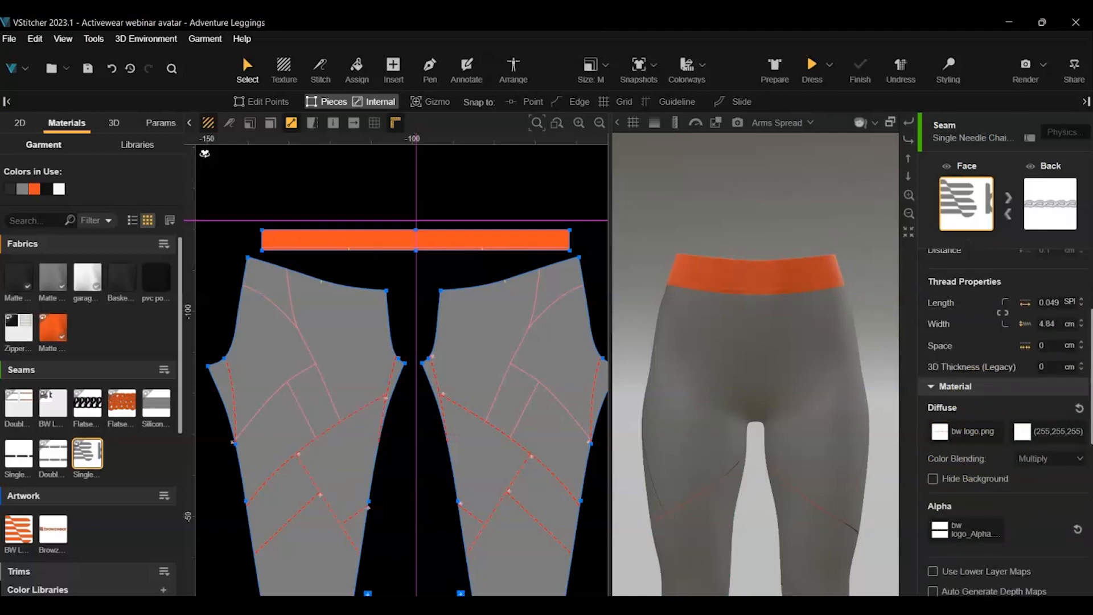
left_click(1050, 203)
left_click(987, 442)
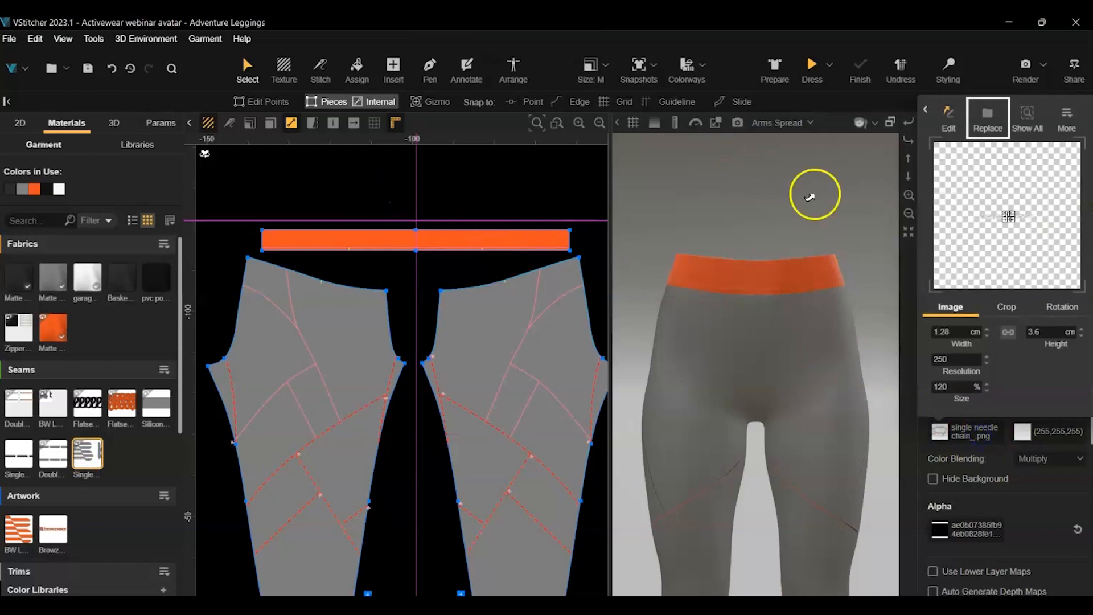
left_click(987, 122)
left_click(340, 179)
left_click(727, 519)
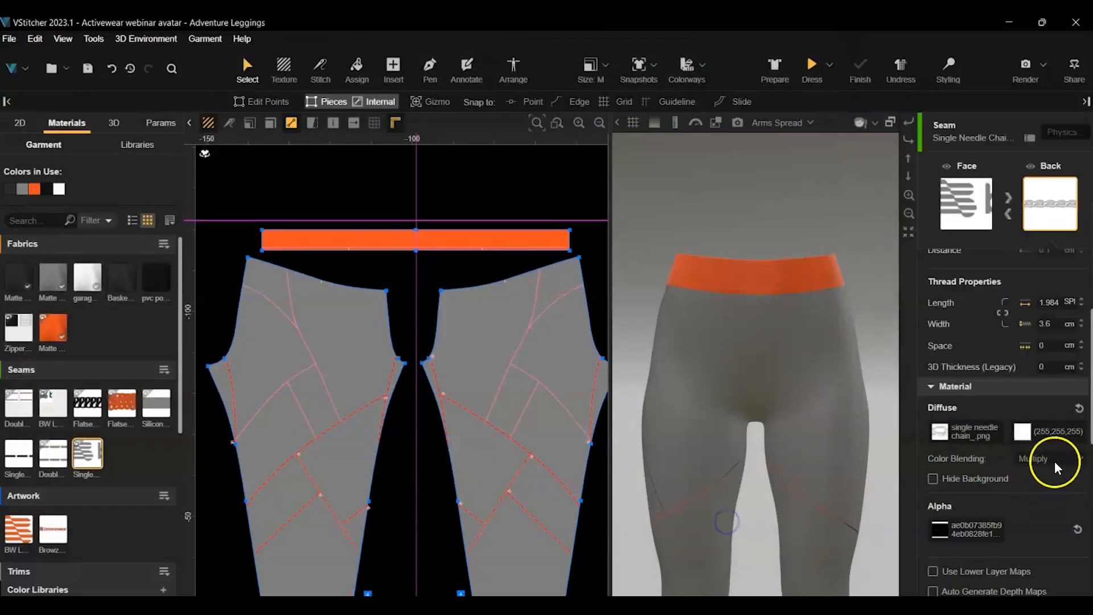
Clone the waistband's top edge at an offset of -2.5 cm with one copy extended to the edges
left_click(335, 230)
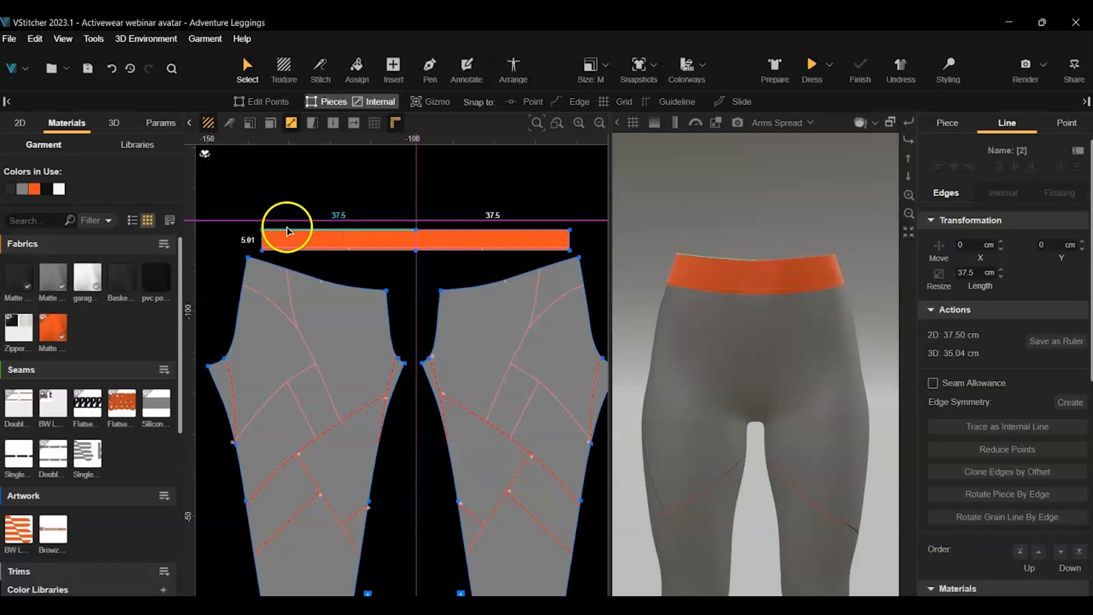
left_click(1019, 473)
left_click(1042, 515)
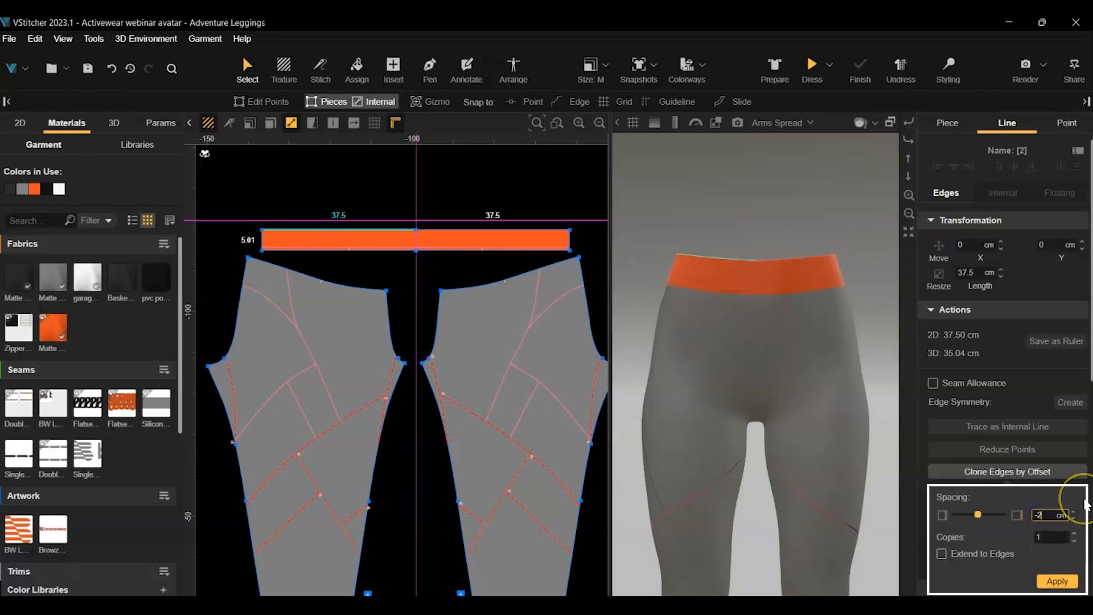
left_click(965, 555)
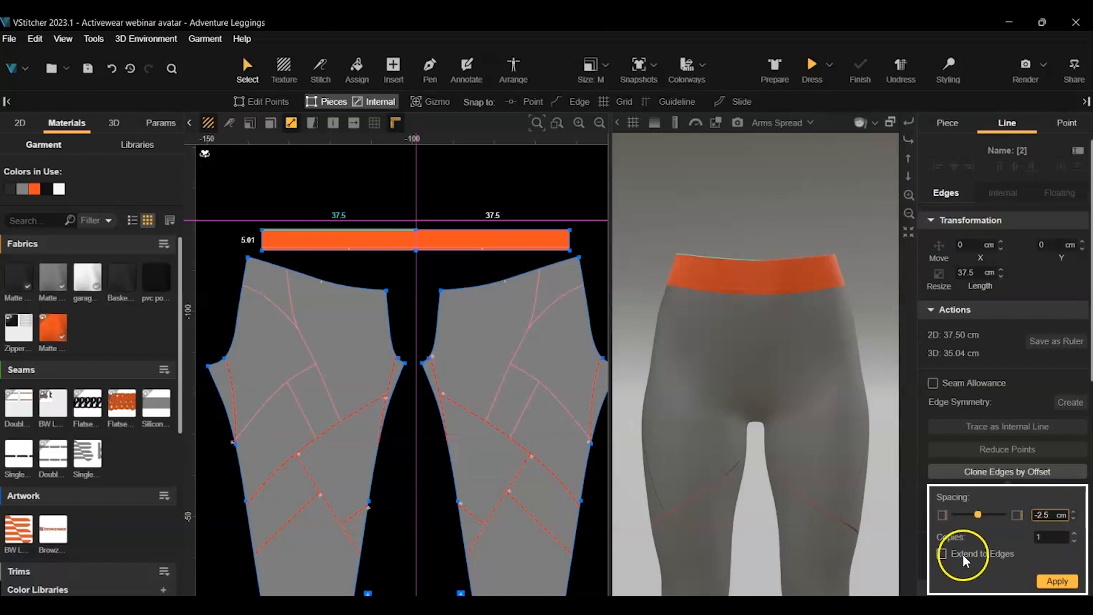
left_click(1059, 583)
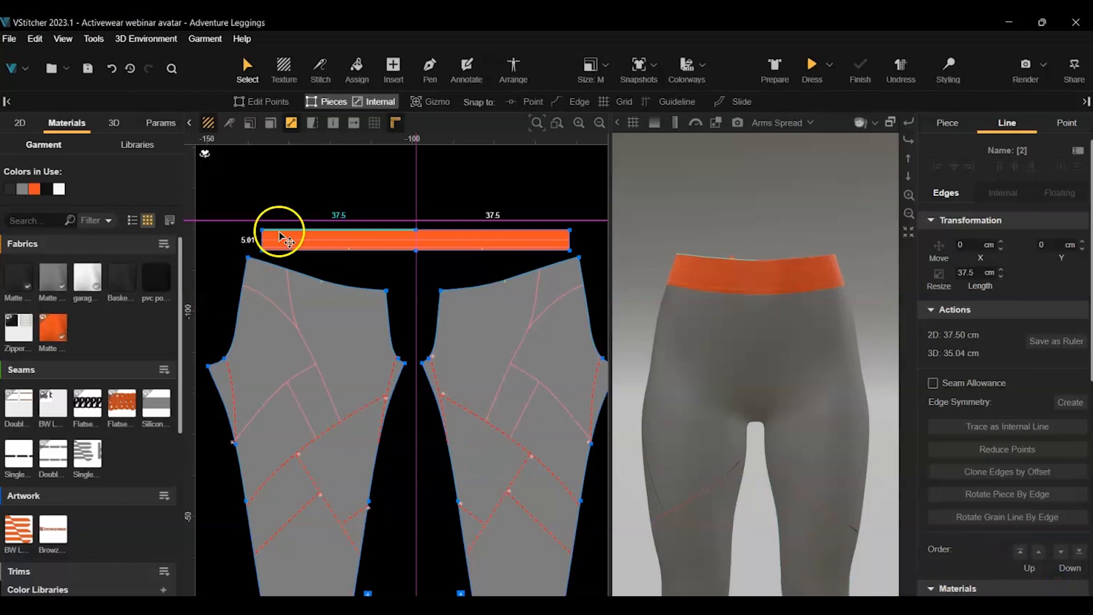
Assign the Single Needle Chain logo seam to the offset line on the waistband and select that line
left_click(87, 453)
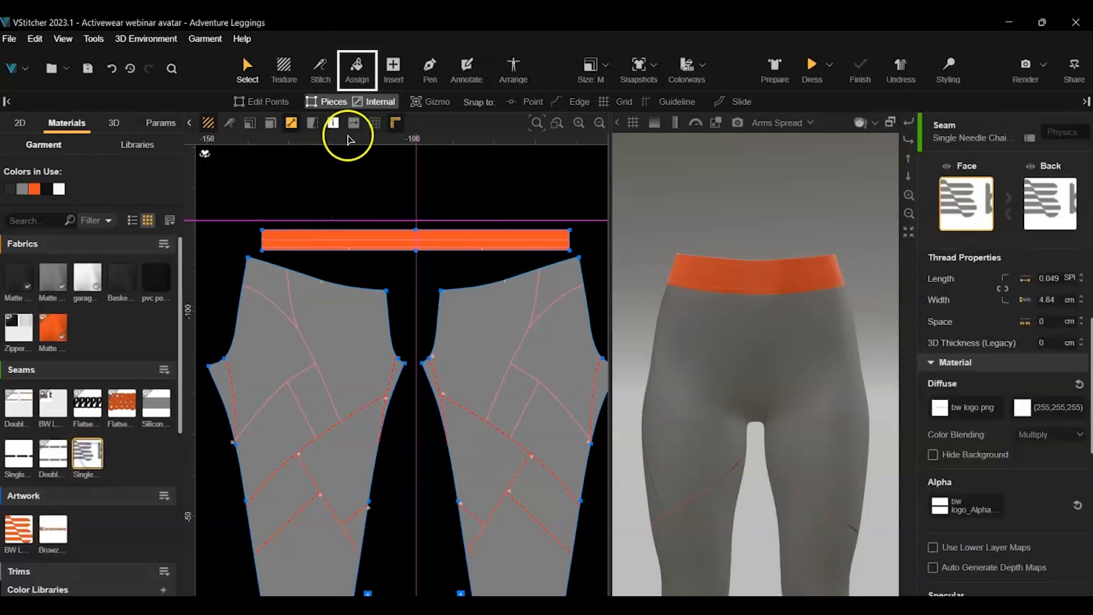
left_click(354, 70)
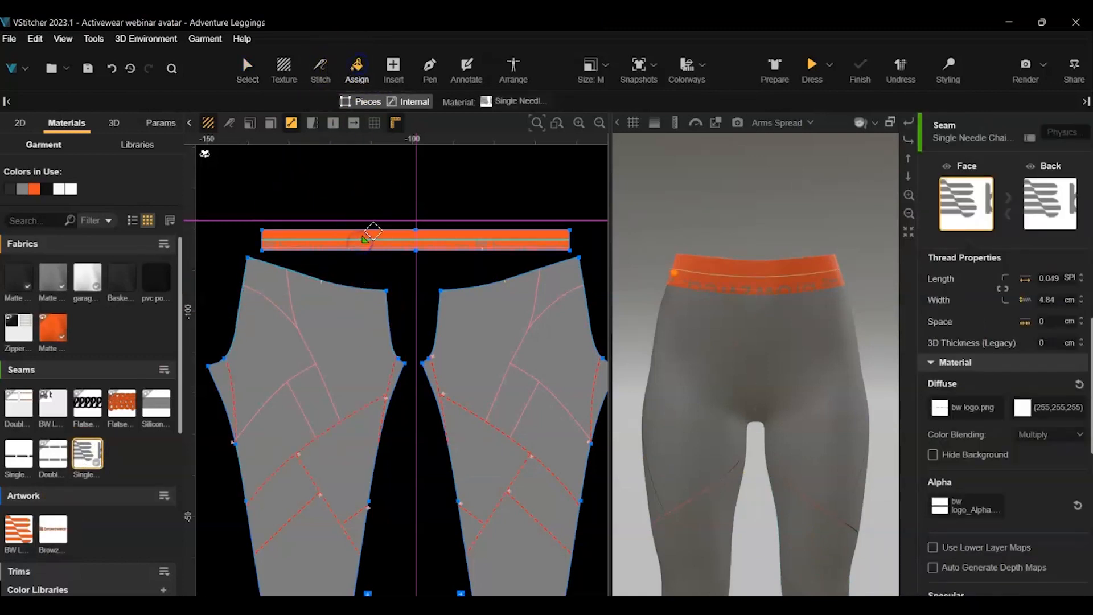
key("Escape")
left_click(500, 242)
scroll(1030, 478, "down", 3)
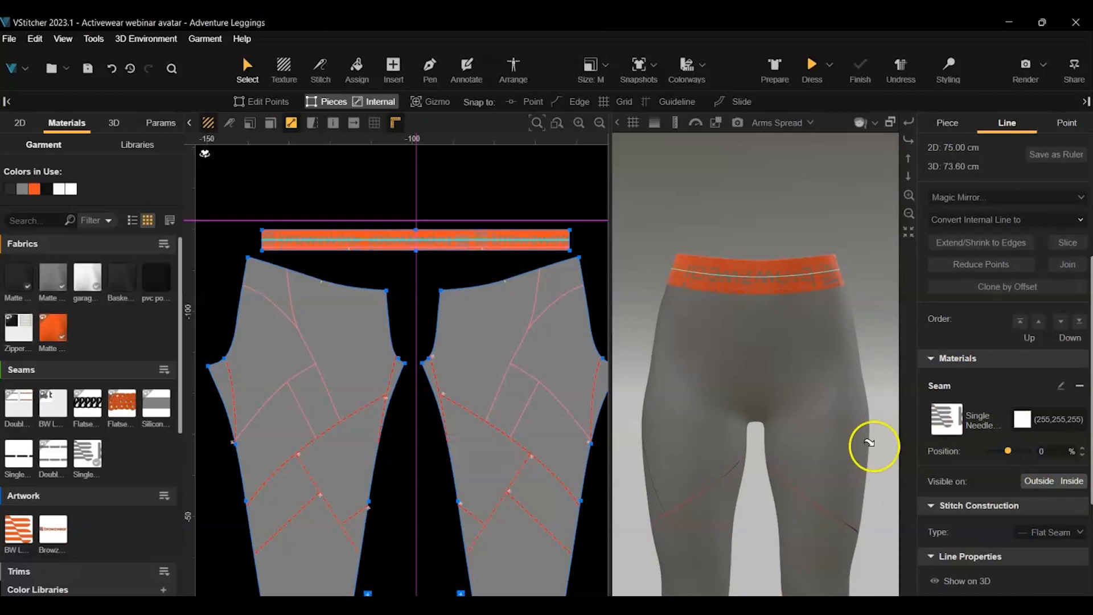
Reposition the logo texture lengthwise along the waistband with the Texture tool and check it on the avatar
left_click(281, 66)
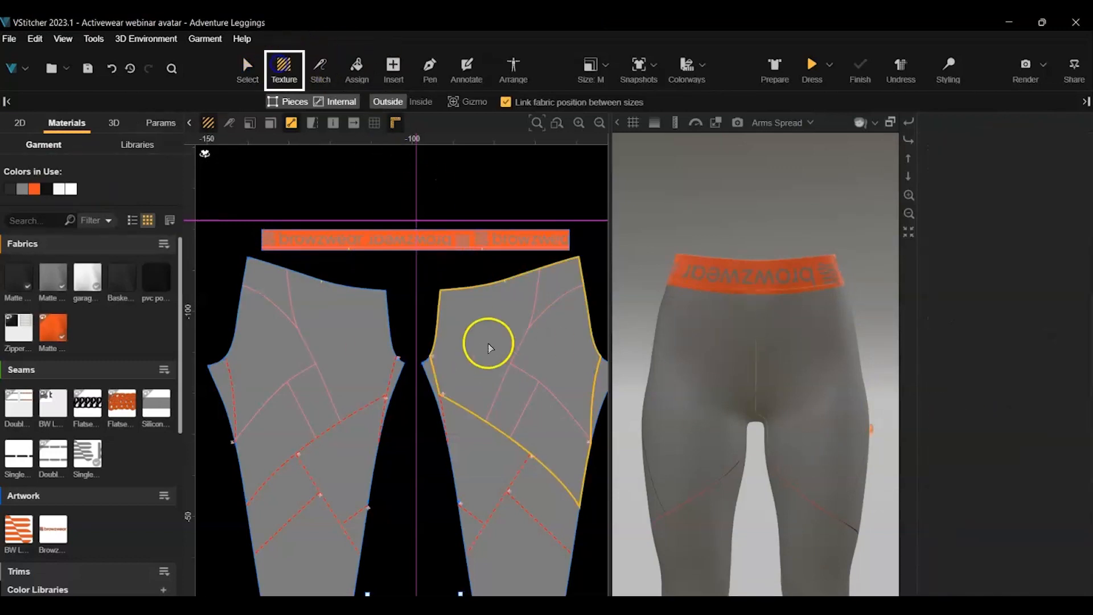
left_click(395, 239)
left_click_drag(310, 240, 355, 243)
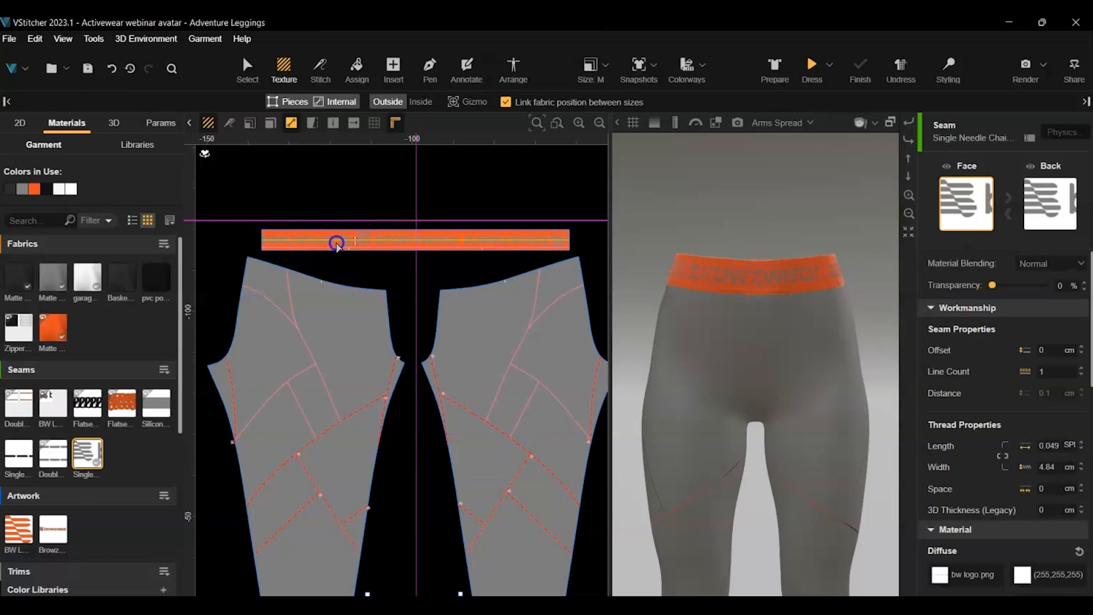
mouse_move(898, 378)
left_mouse_down()
mouse_move(825, 385)
mouse_move(886, 386)
left_mouse_up()
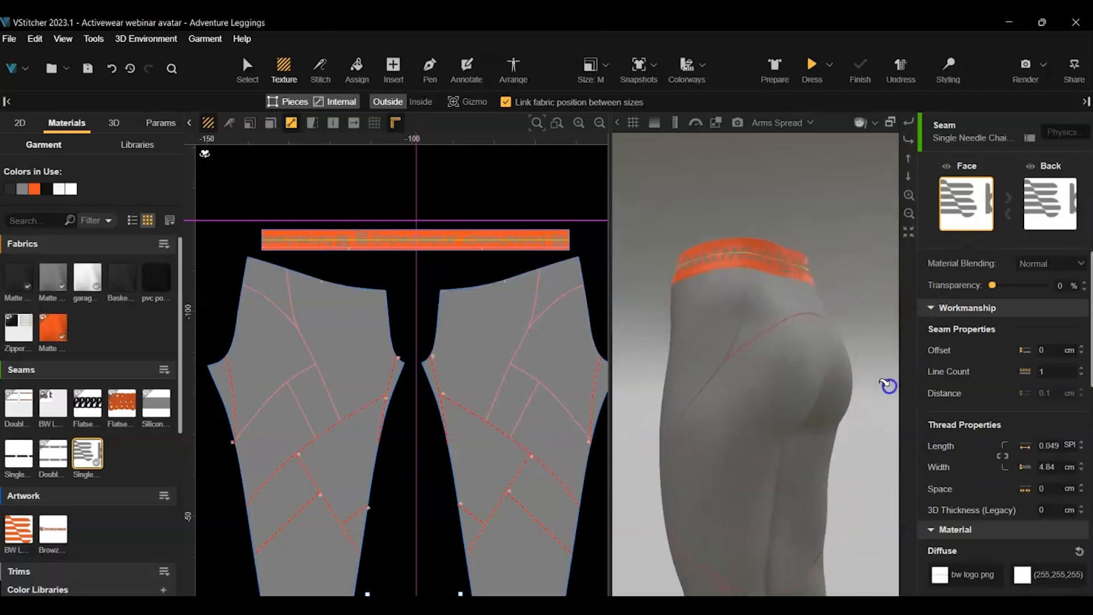
left_click(871, 124)
left_click(889, 142)
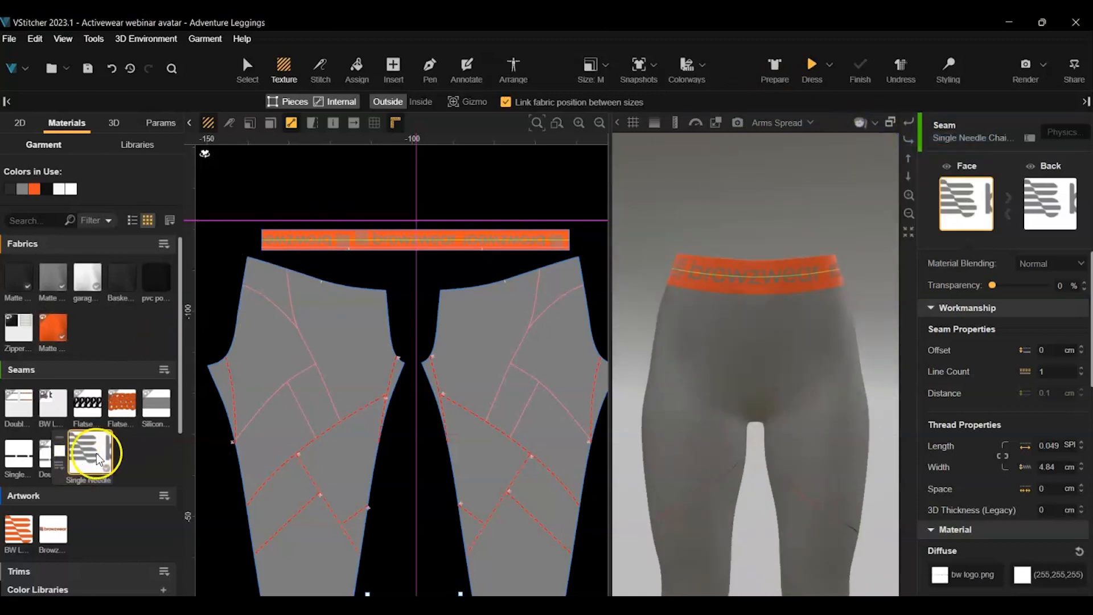
Open the logo seam's diffuse image for editing and pull its right edge in to about half the image width
scroll(968, 336, "down", 5)
left_click(942, 367)
left_click_drag(1078, 402, 1006, 408)
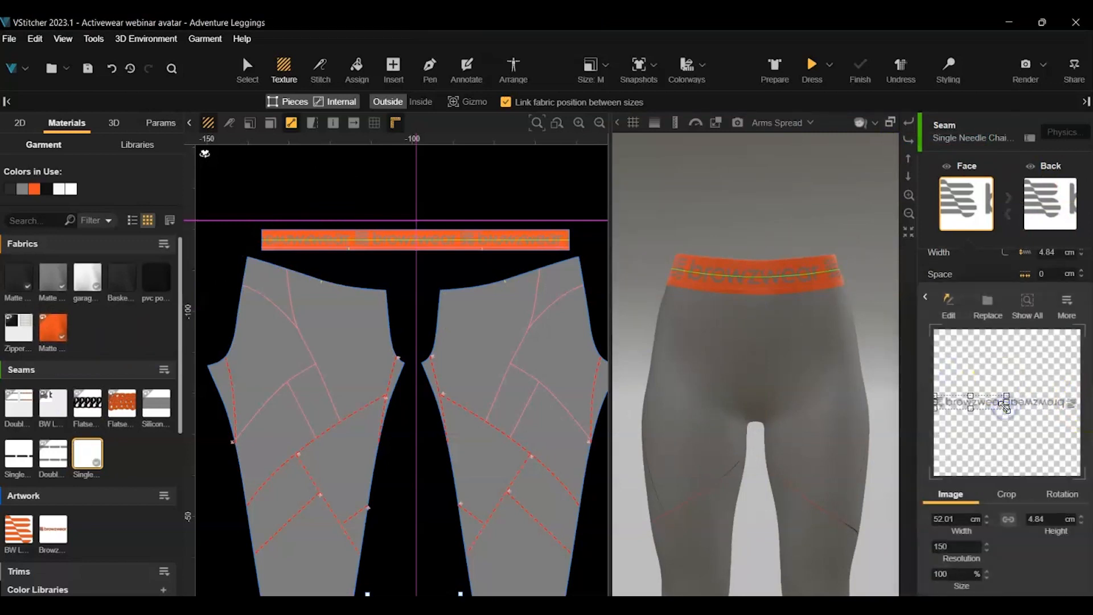
left_click(885, 373)
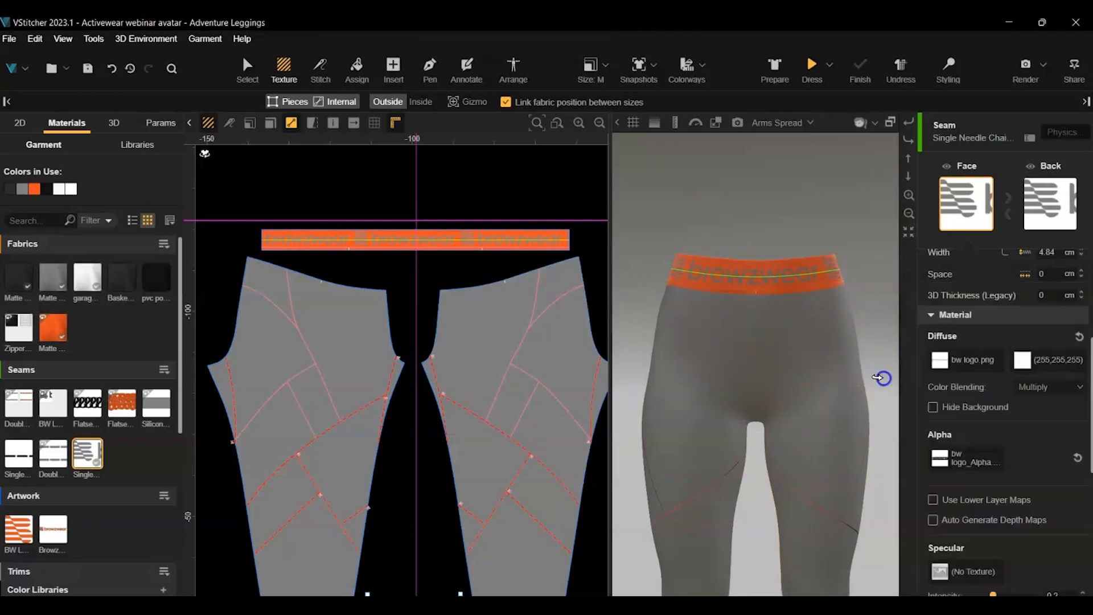
Set the face of the logo seam to Recolor blending with the dark diffuse color (43,43,41)
left_click(908, 141)
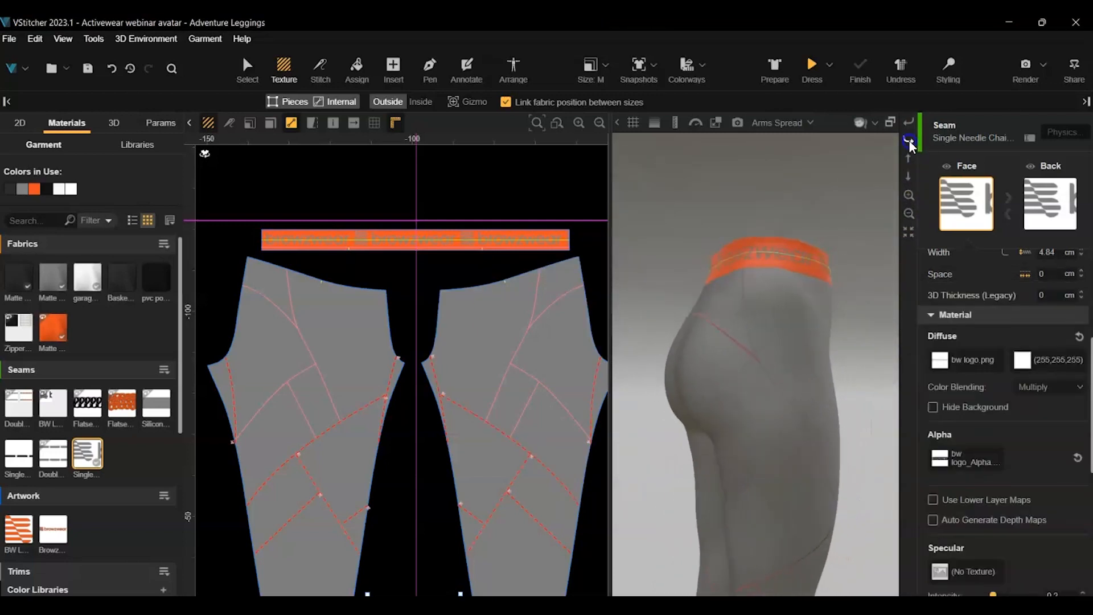
left_click(909, 140)
scroll(1040, 340, "up", 3)
scroll(1040, 340, "down", 3)
left_click(969, 208)
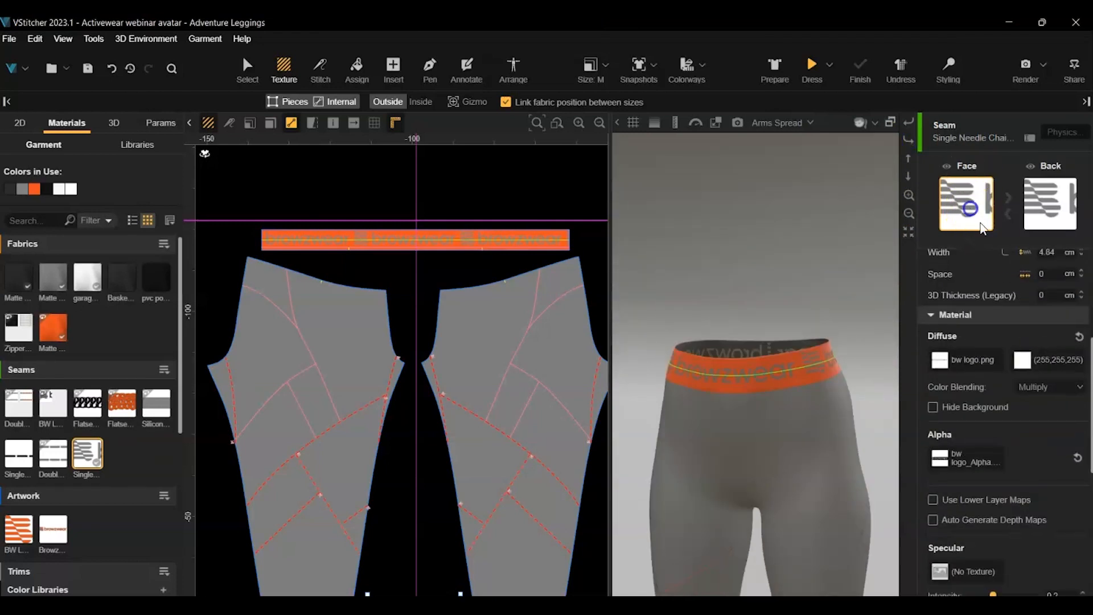
left_click(1041, 389)
left_click(1045, 433)
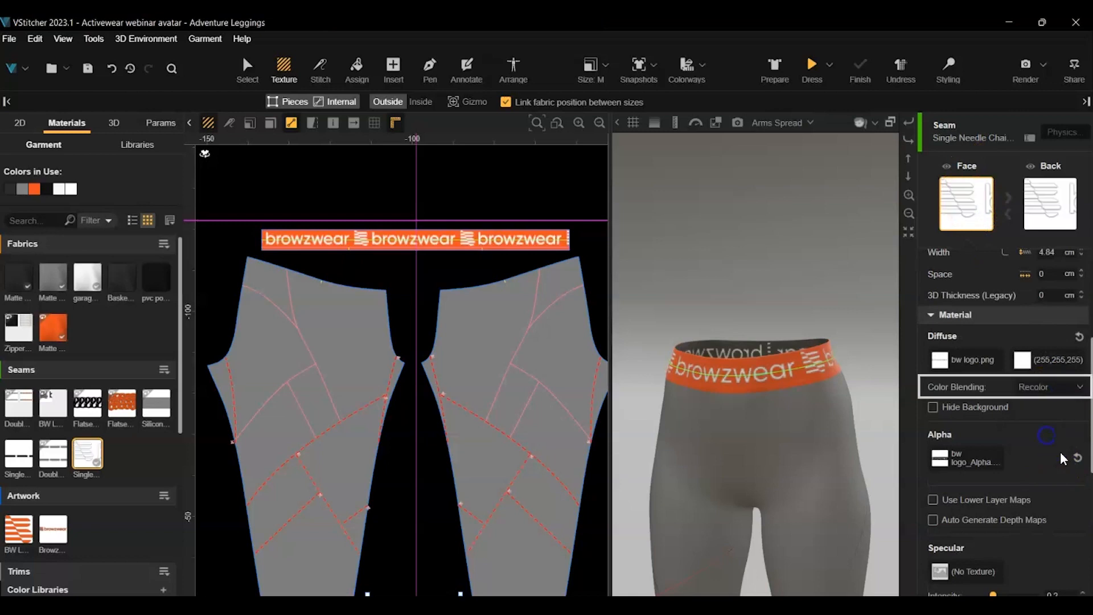
left_click(1022, 359)
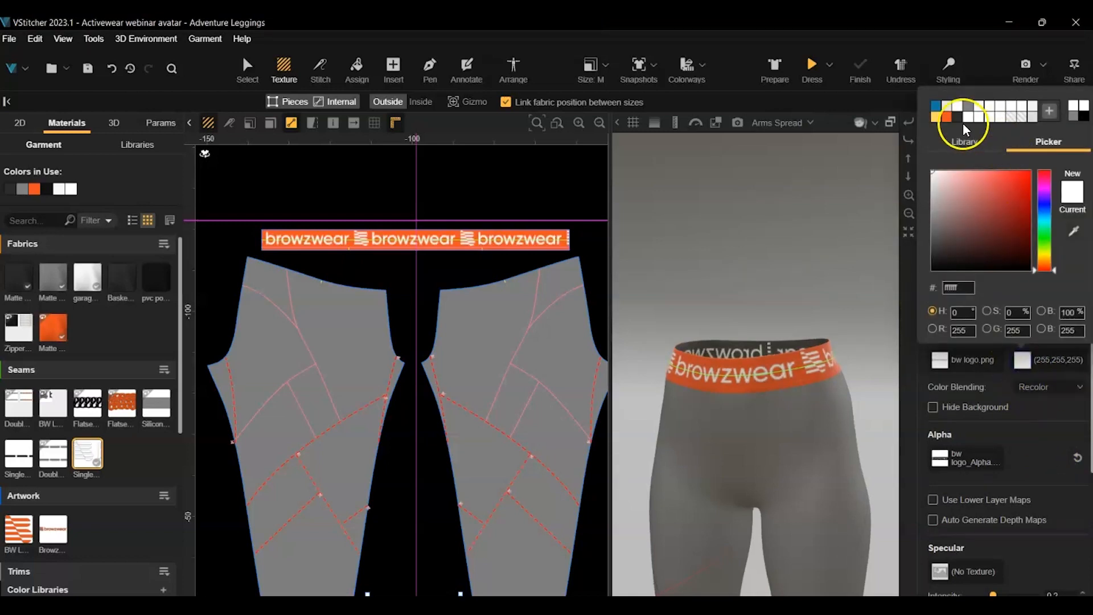
left_click(954, 116)
left_click(1024, 442)
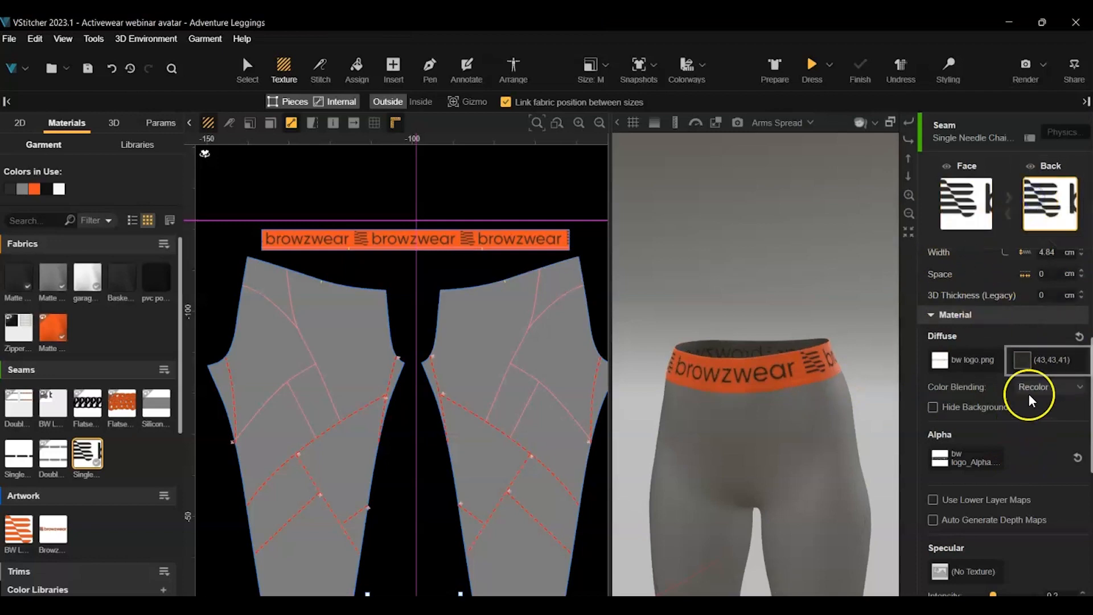
Change the diffuse color of the logo seam's back side to orange (242,79,31)
left_click(1022, 359)
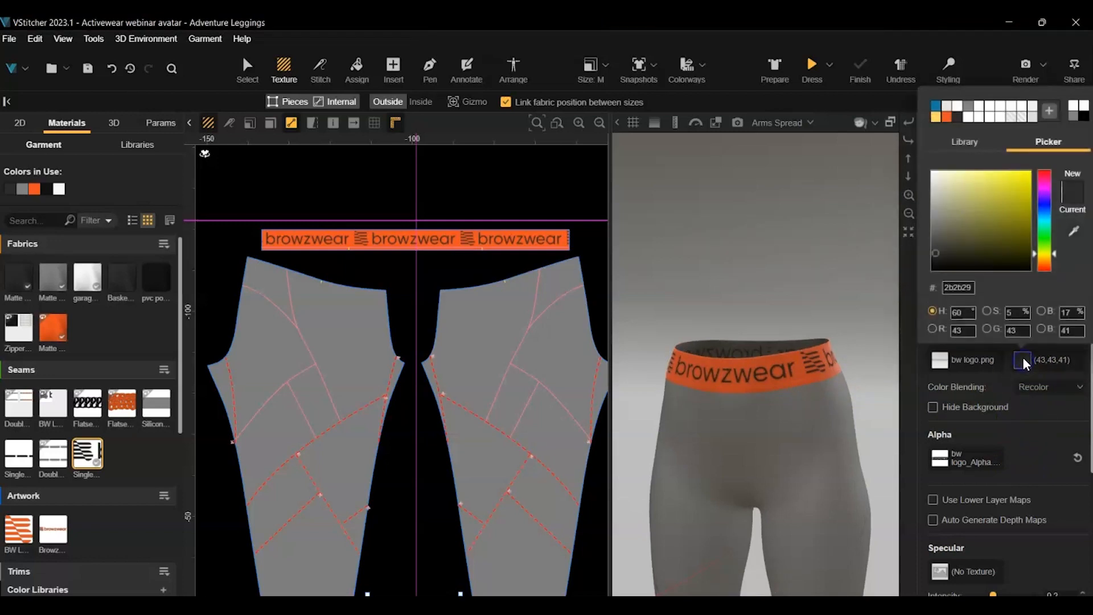
left_click(947, 117)
left_click(1037, 424)
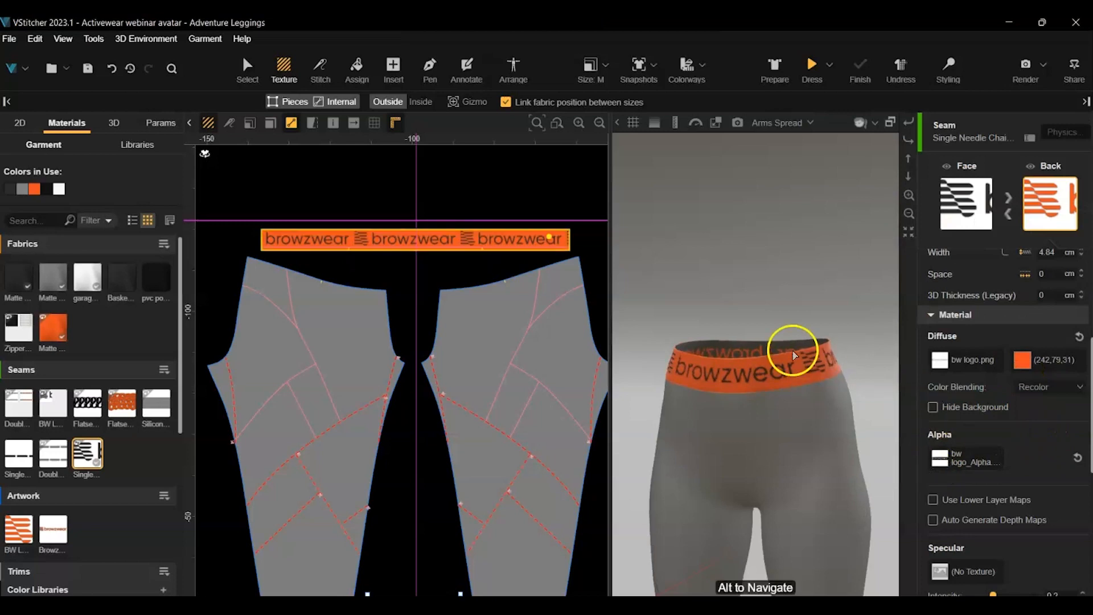
Enable Auto Generate Depth Maps on both the back and the face of the logo seam
left_click_drag(638, 430, 642, 426)
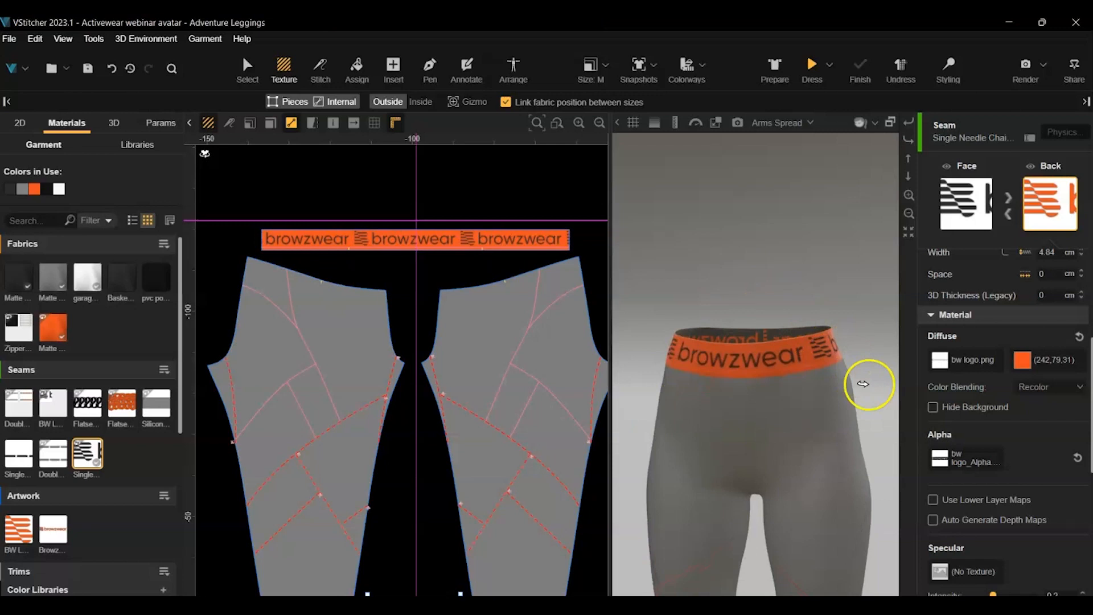
scroll(961, 406, "down", 3)
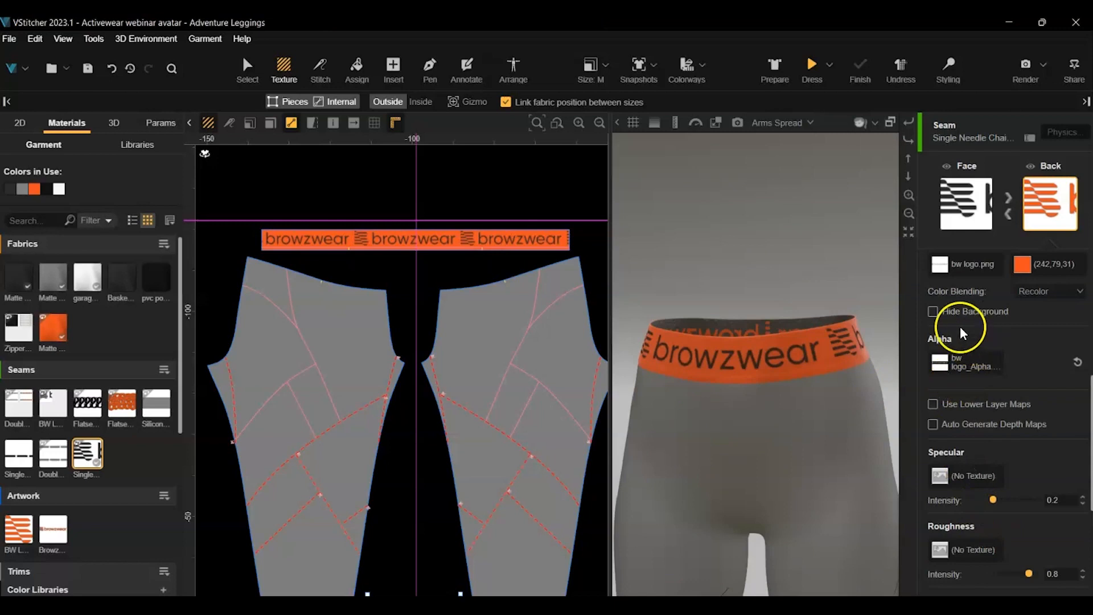
left_click(933, 424)
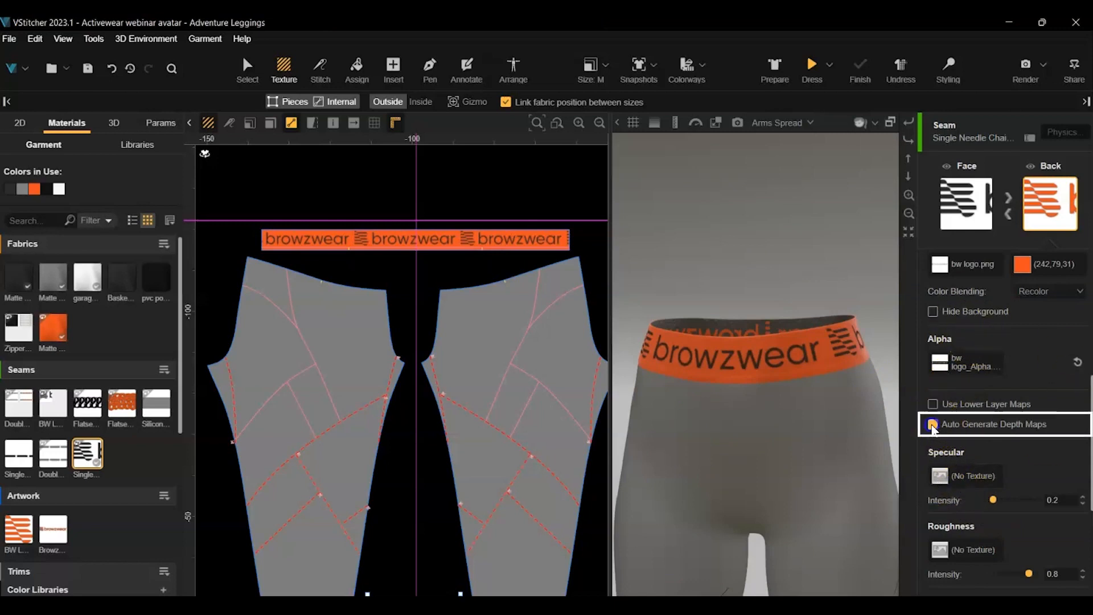
scroll(780, 479, "down", 1)
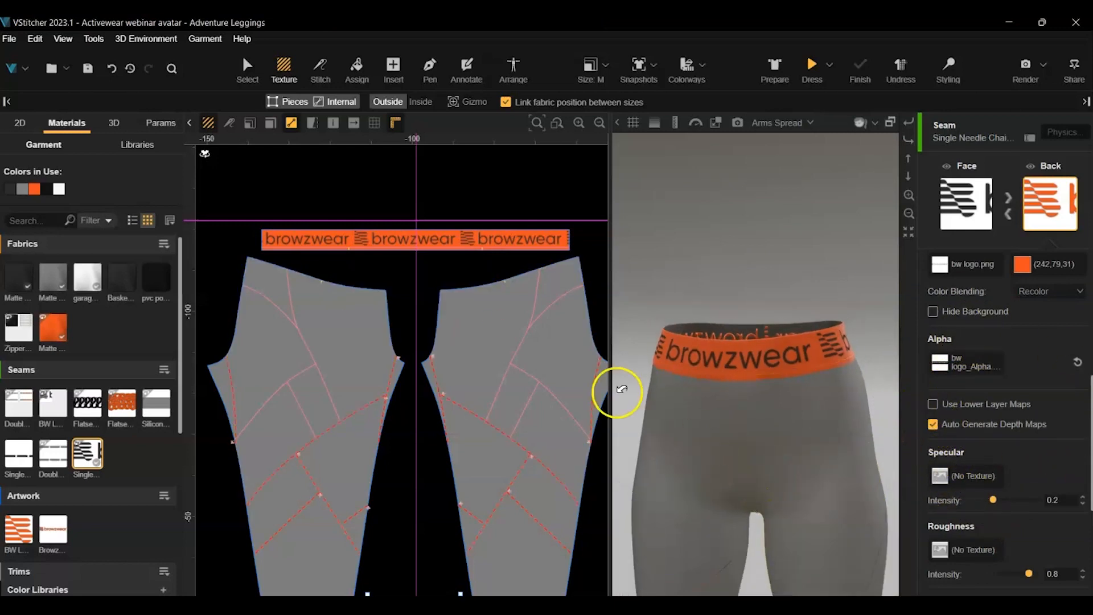
left_click_drag(610, 389, 488, 370)
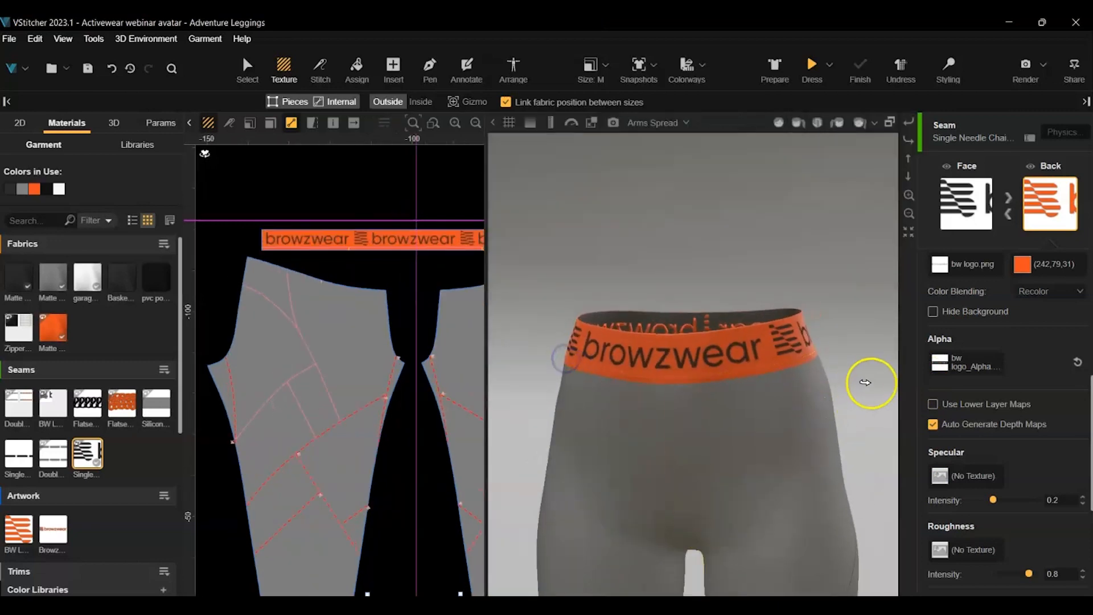
left_click(966, 203)
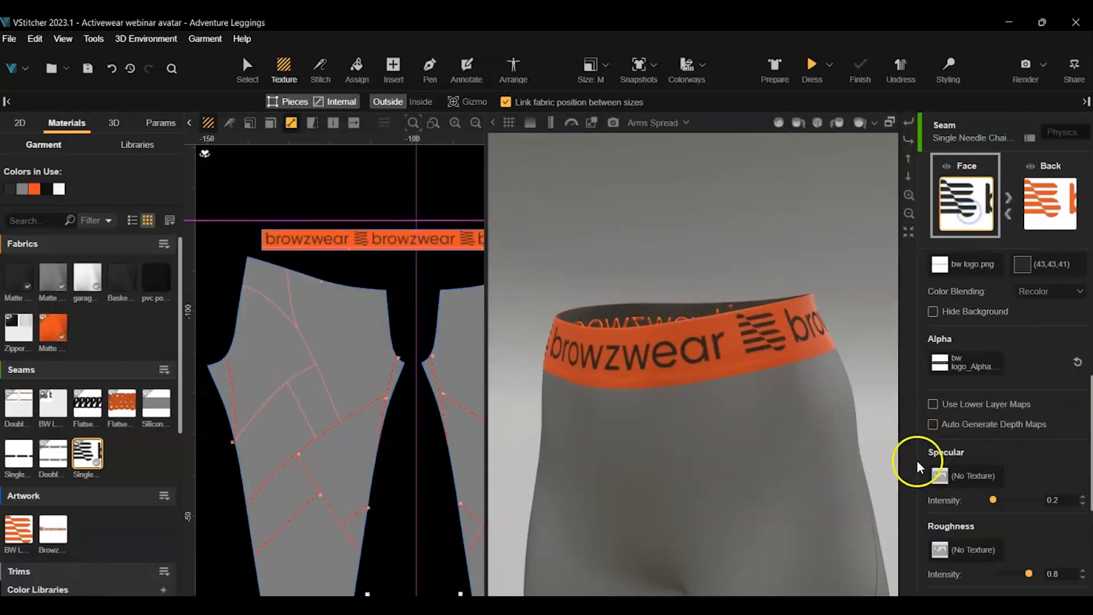
Set the displacement depth of the seam's face to 0.21 cm and check the waistband logo in ray trace rendering
left_click(614, 123)
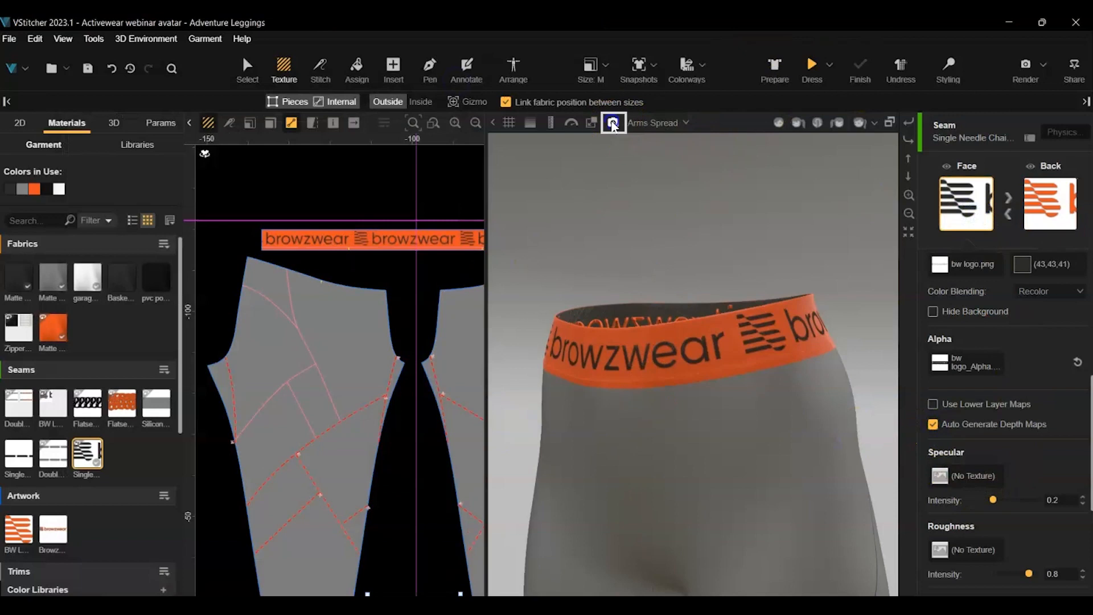
left_click_drag(227, 90, 285, 91)
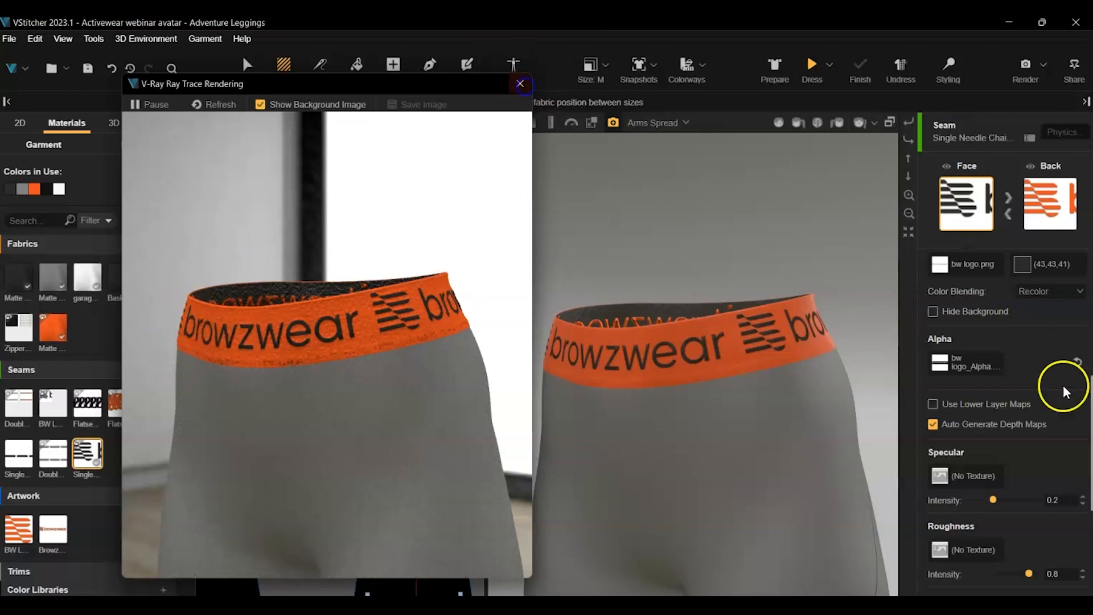
scroll(1016, 538, "down", 5)
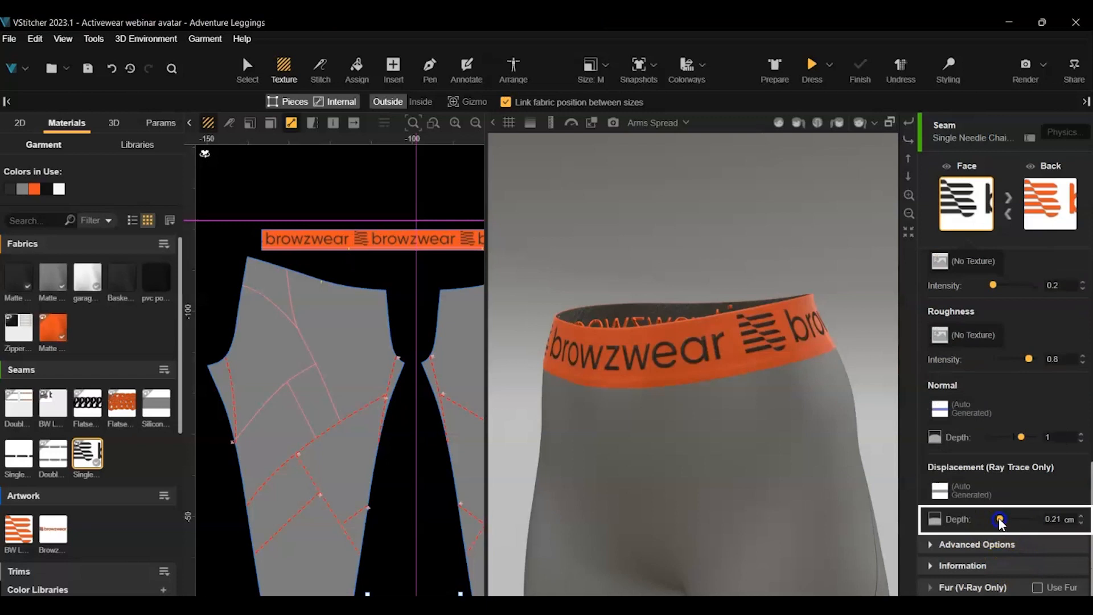
left_click(613, 123)
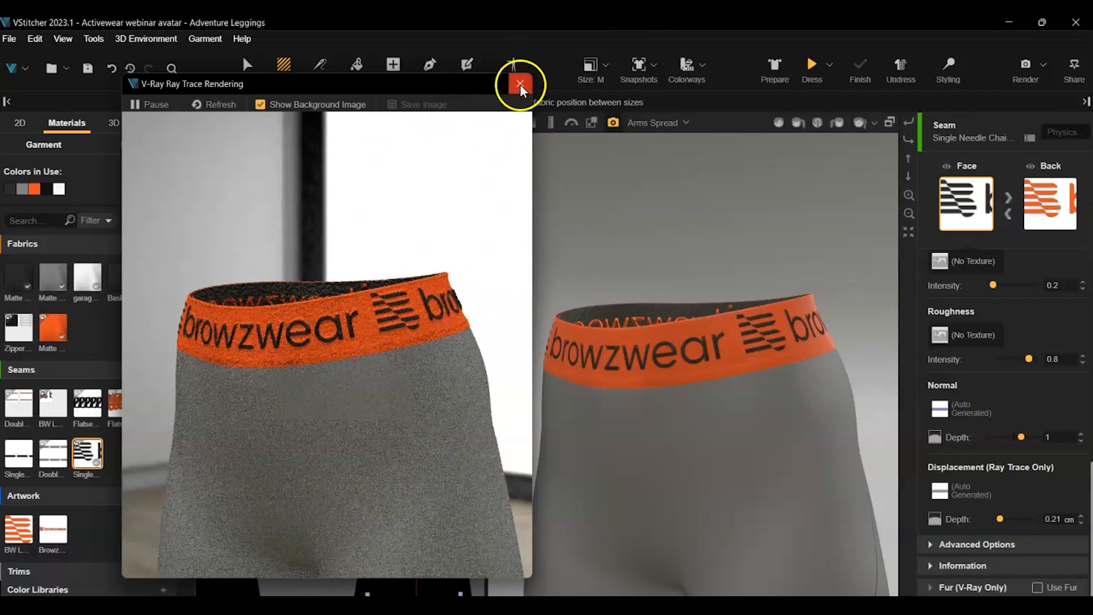
left_click(520, 83)
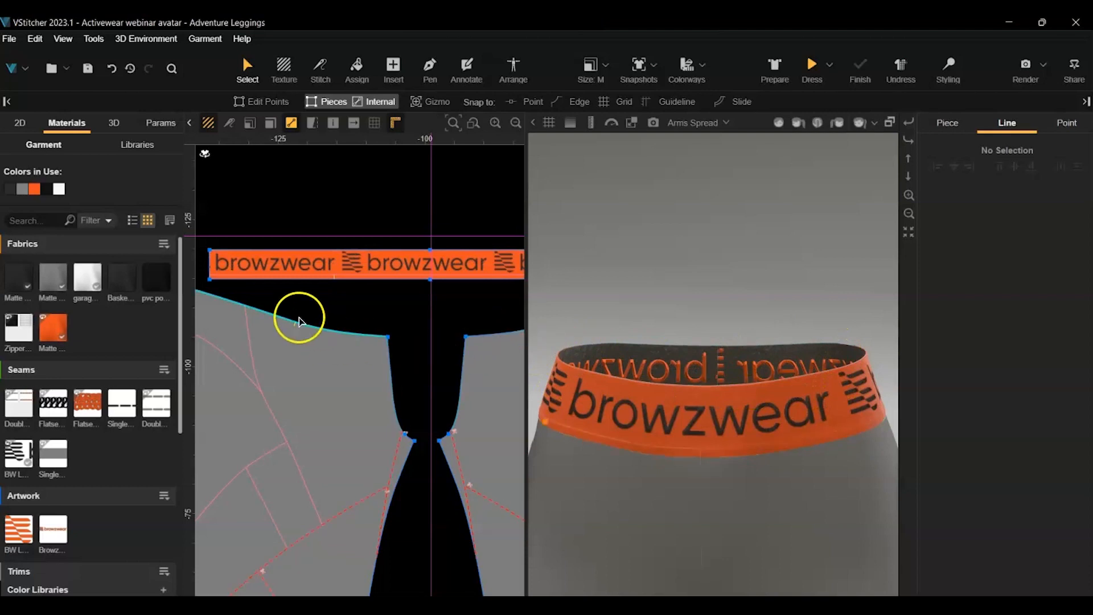
Clone the waistband's top edge at an offset of -1 cm with one copy extended to the edges
left_click(260, 252)
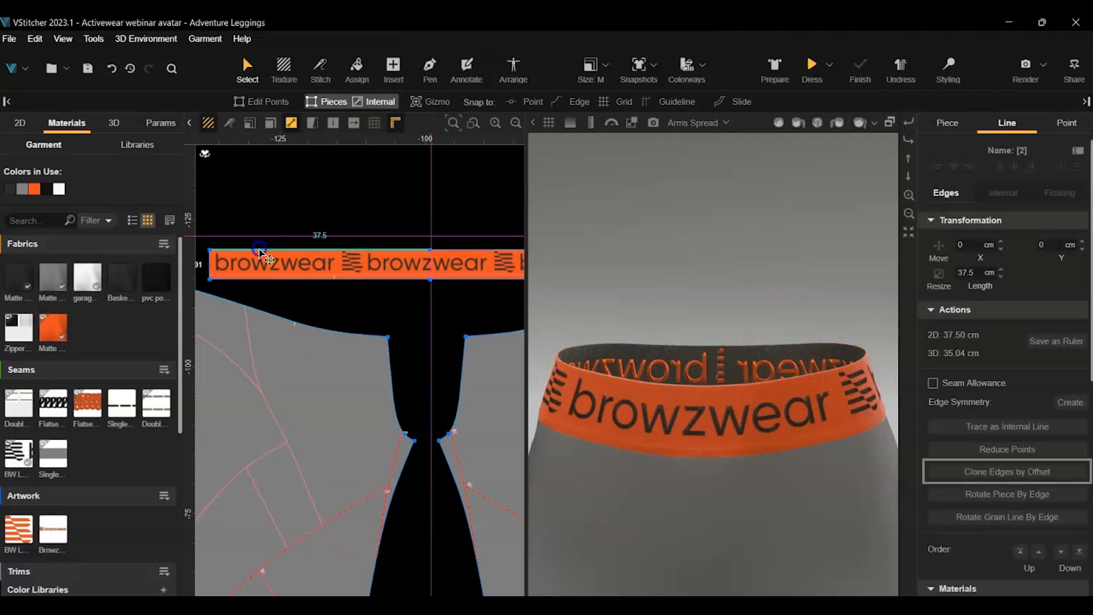
left_click(1051, 472)
double_click(1046, 514)
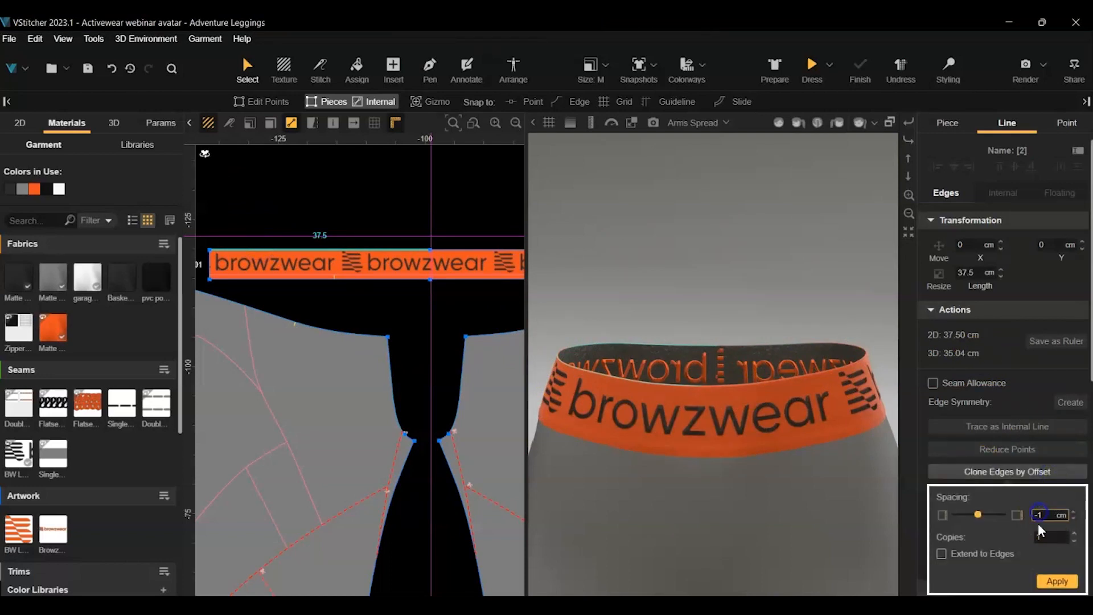
left_click(1054, 581)
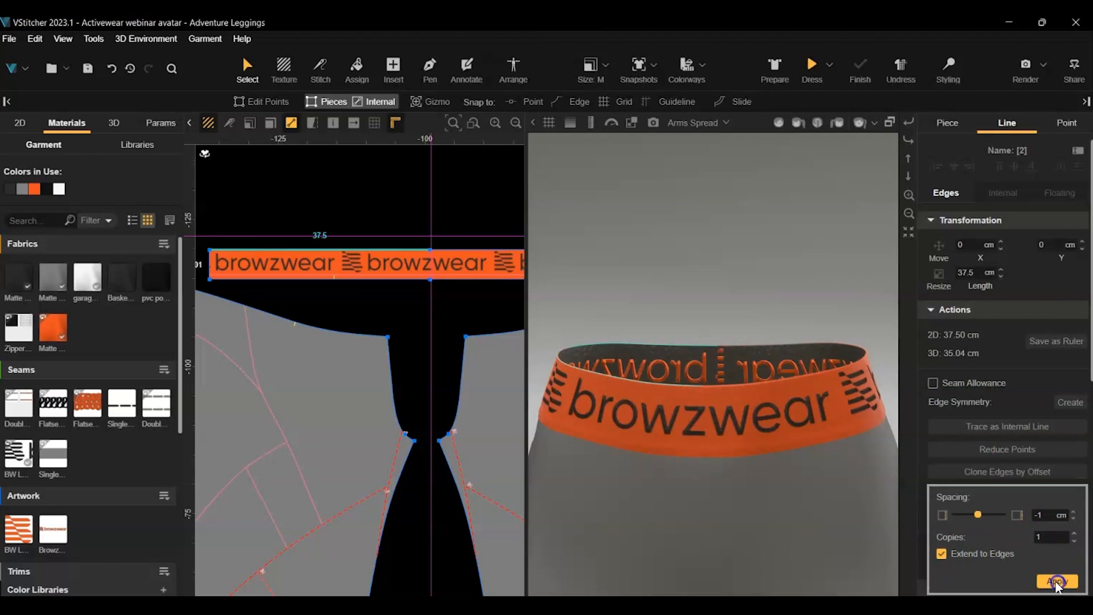
Add a new single needle seam to the garment's materials and open its face's diffuse image for editing in Illustrator
left_click(163, 369)
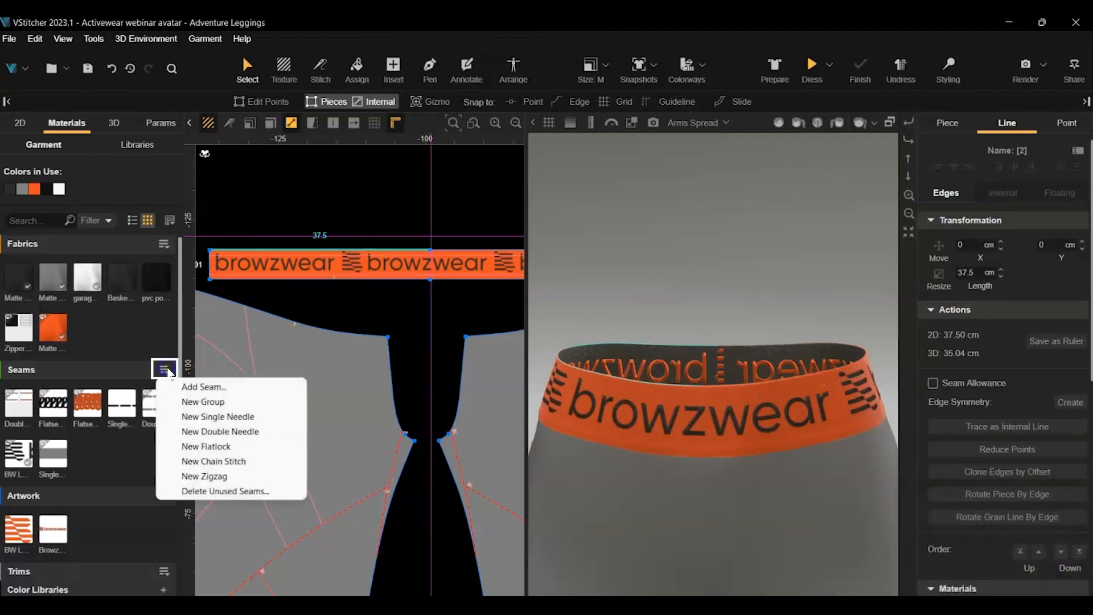
left_click(197, 417)
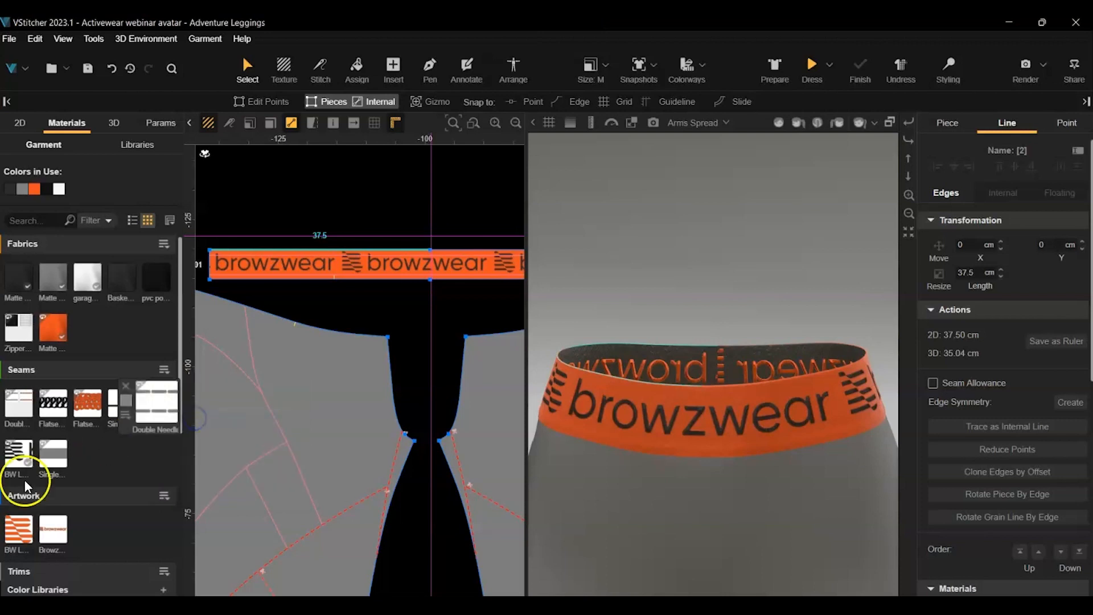
left_click(90, 453)
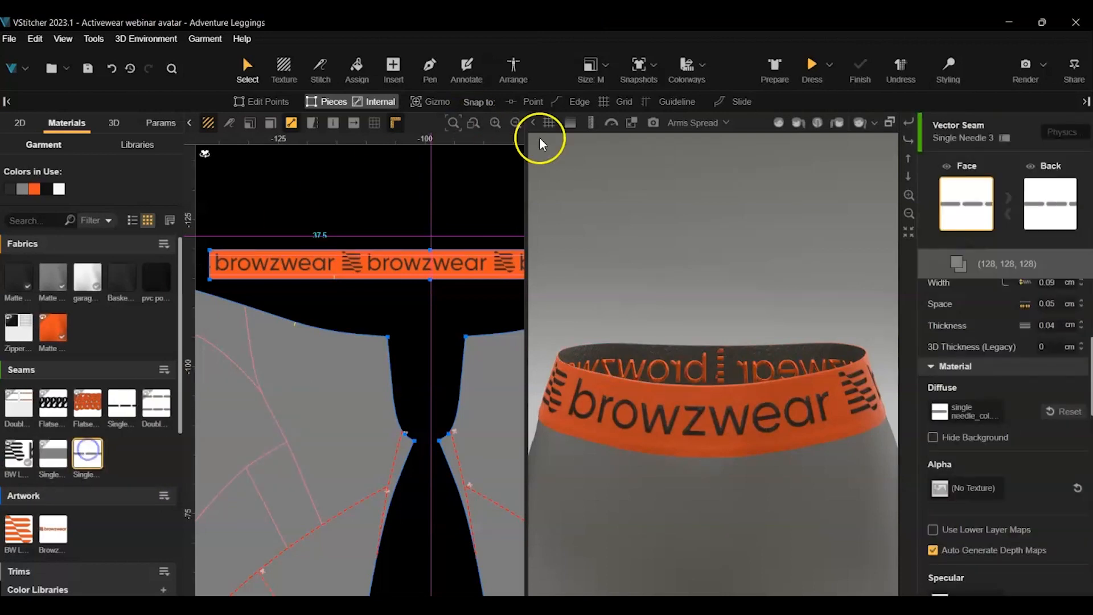
left_click(940, 415)
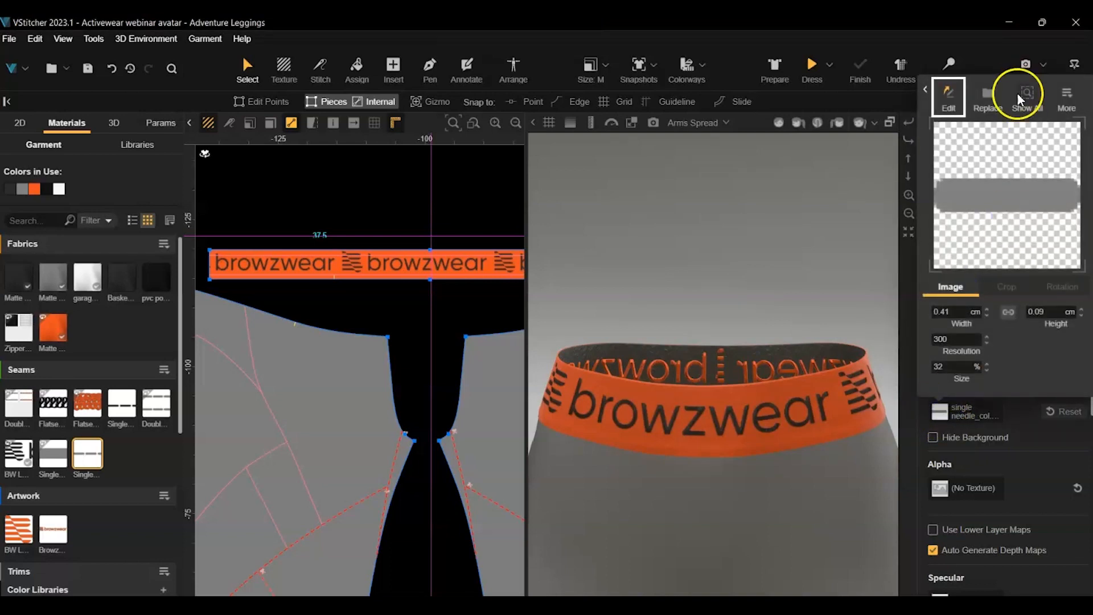
left_click(947, 96)
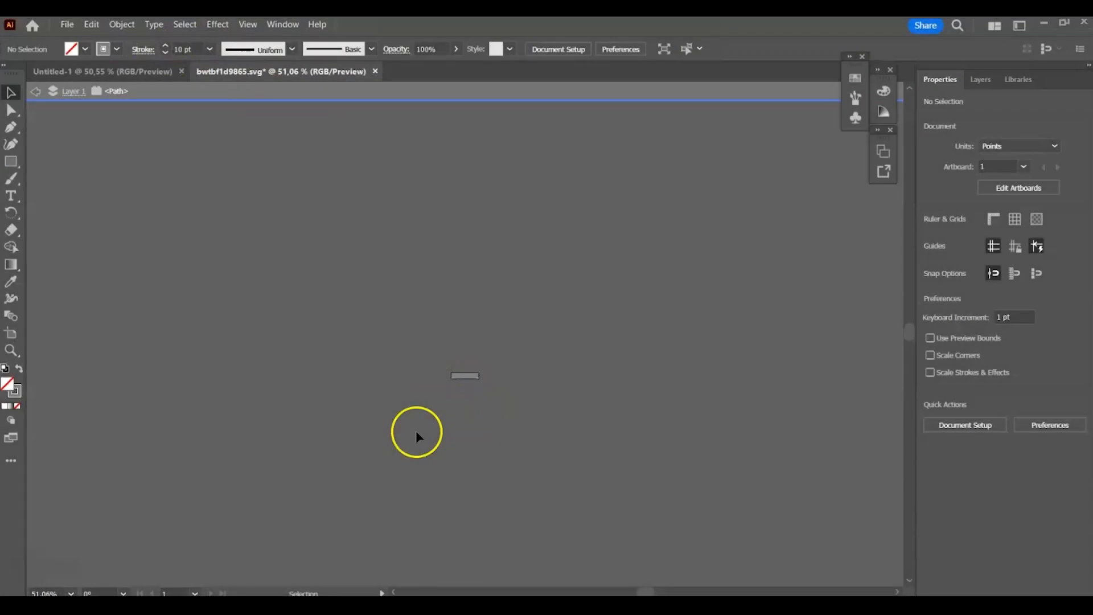
Set the stroke weight of the seam's path to 16 pt
left_click(465, 377)
left_click(215, 51)
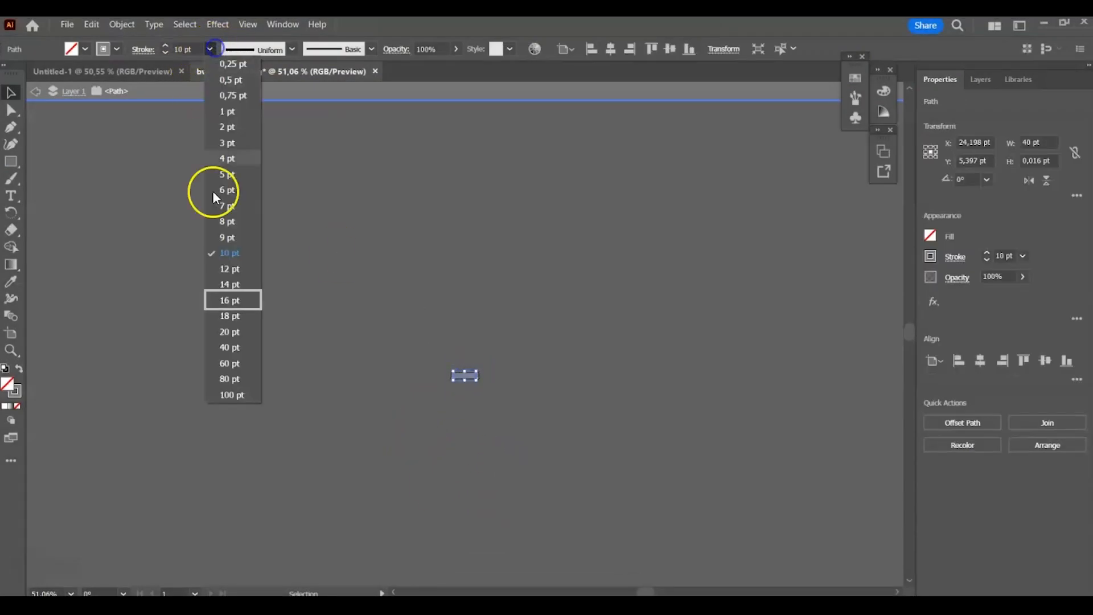
left_click(227, 298)
left_click(340, 376)
Fit the artboard to the artwork bounds, save the seam file and accept the changed single needle.svg in VStitcher
left_click(122, 24)
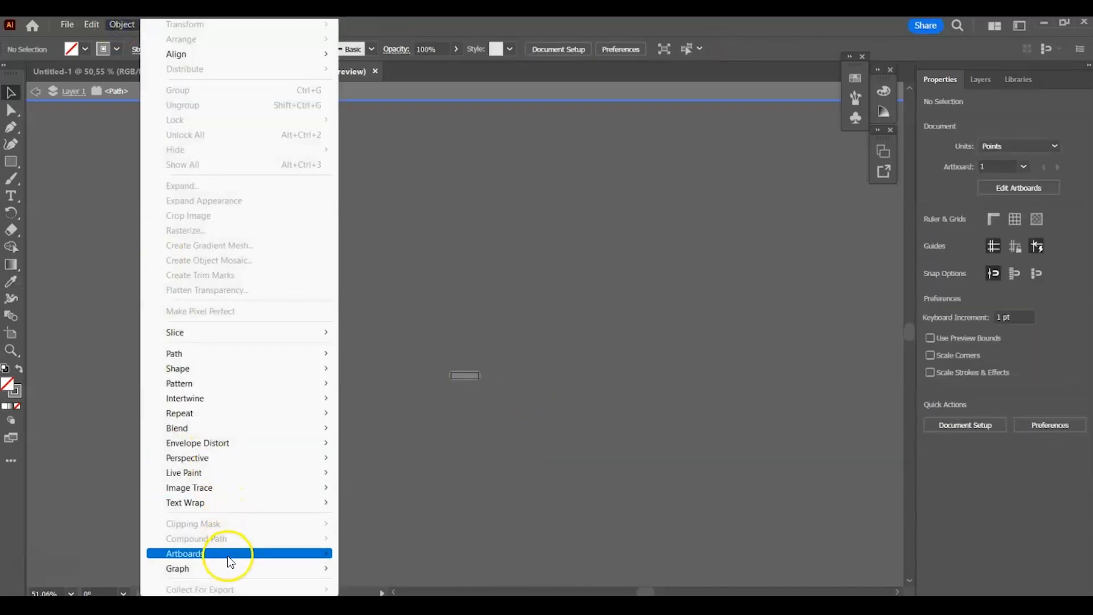
mouse_move(191, 557)
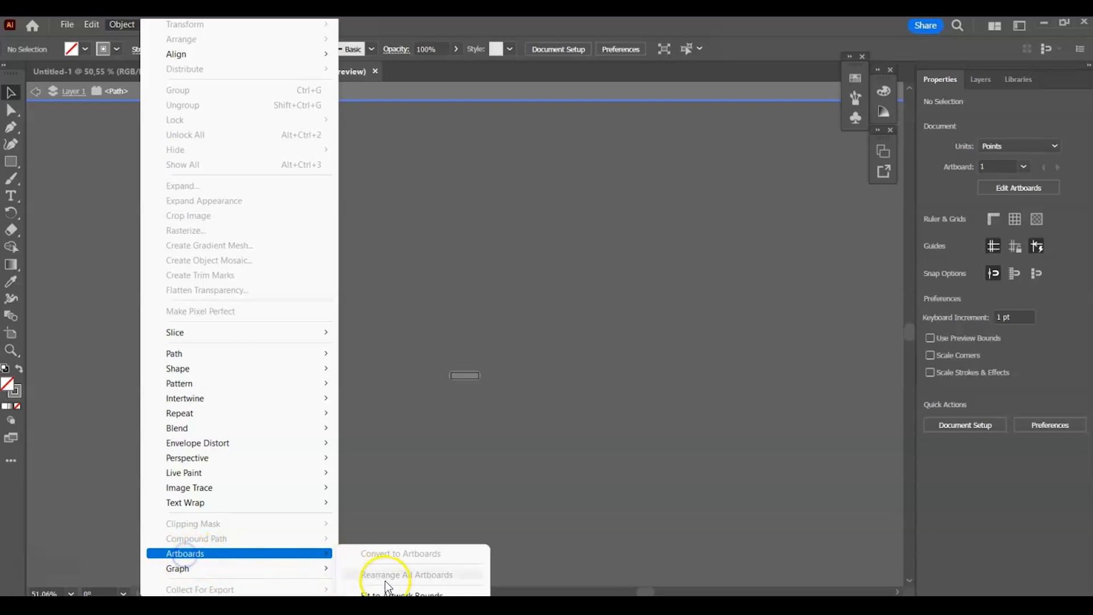
left_click(392, 594)
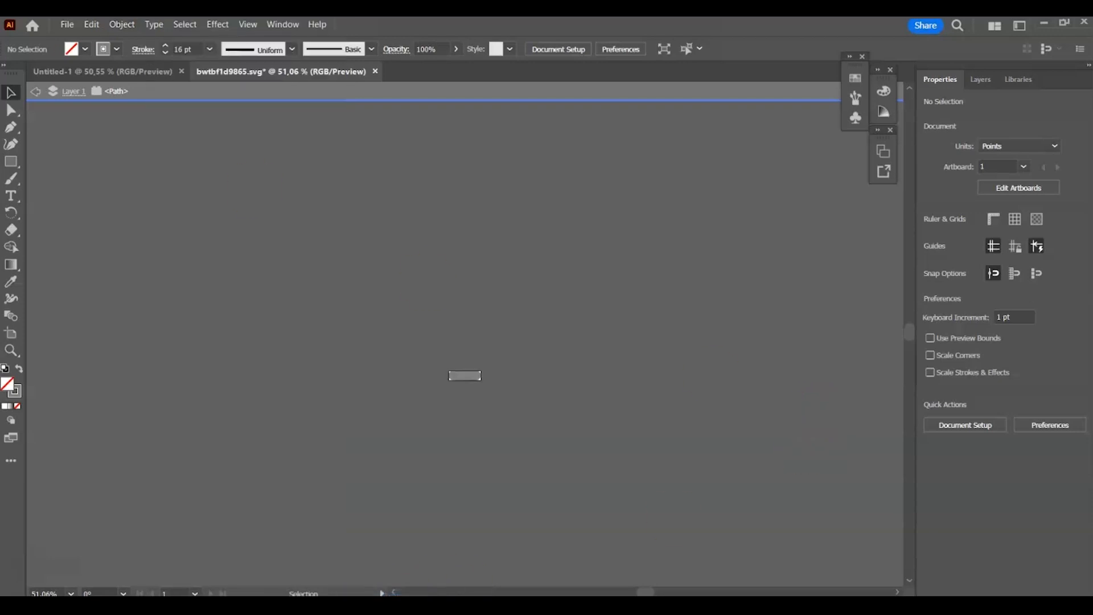
left_click(68, 25)
left_click(144, 147)
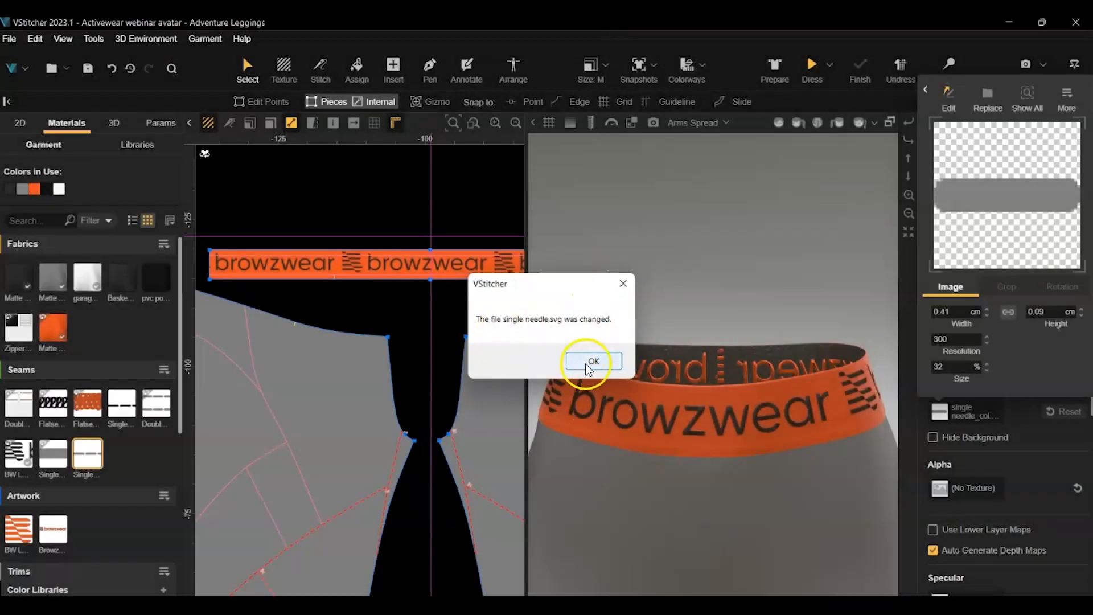
left_click(592, 361)
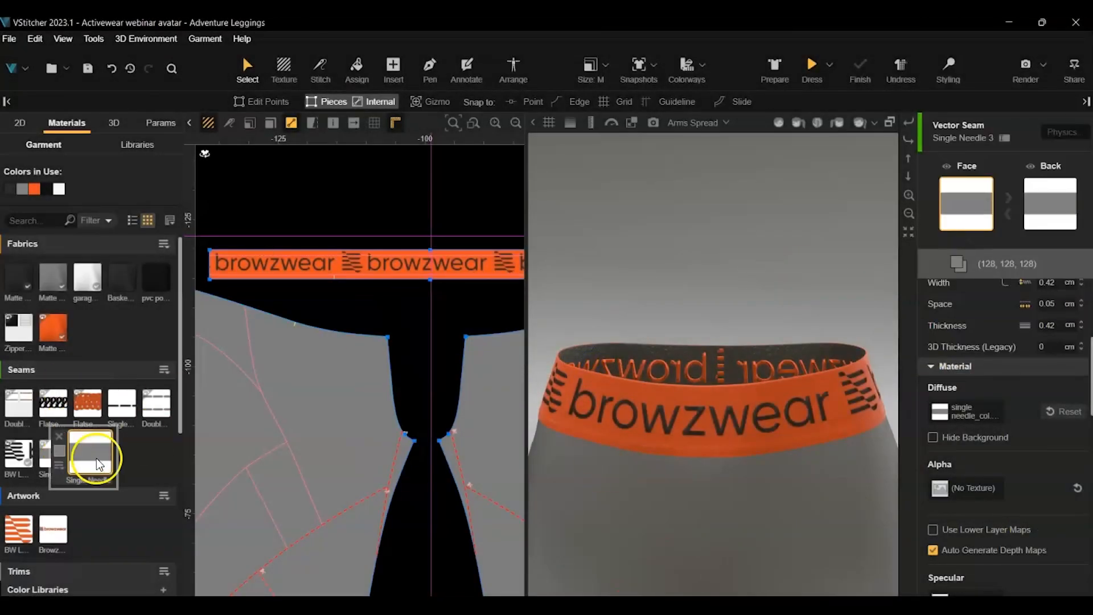
Assign the edited single needle seam to the offset line near the waistband's top edge in the inside view and hide the seam's back side
left_click(357, 69)
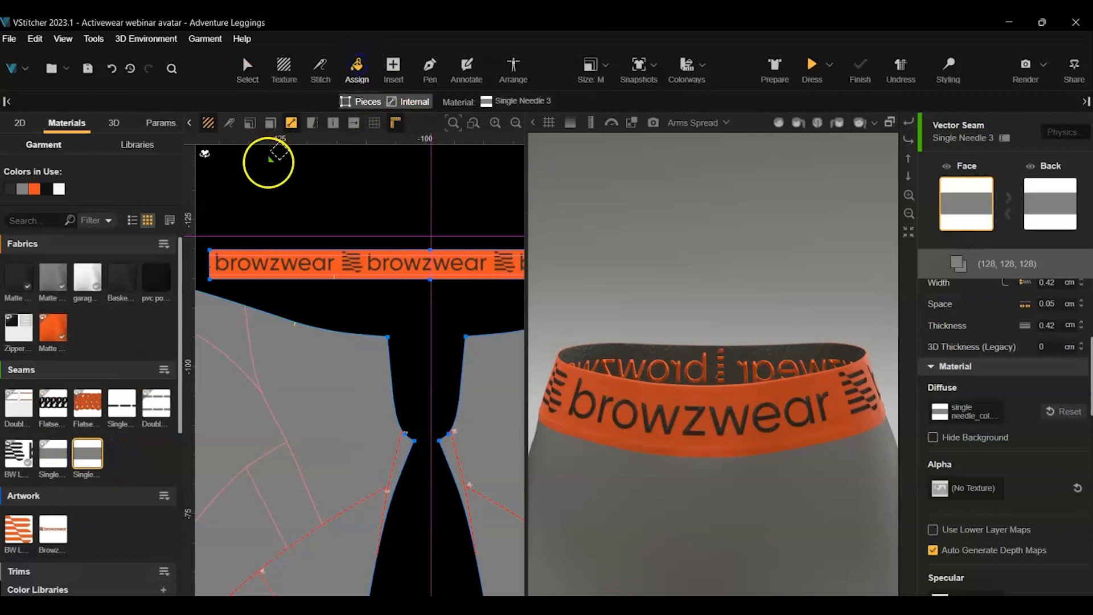
left_click(208, 151)
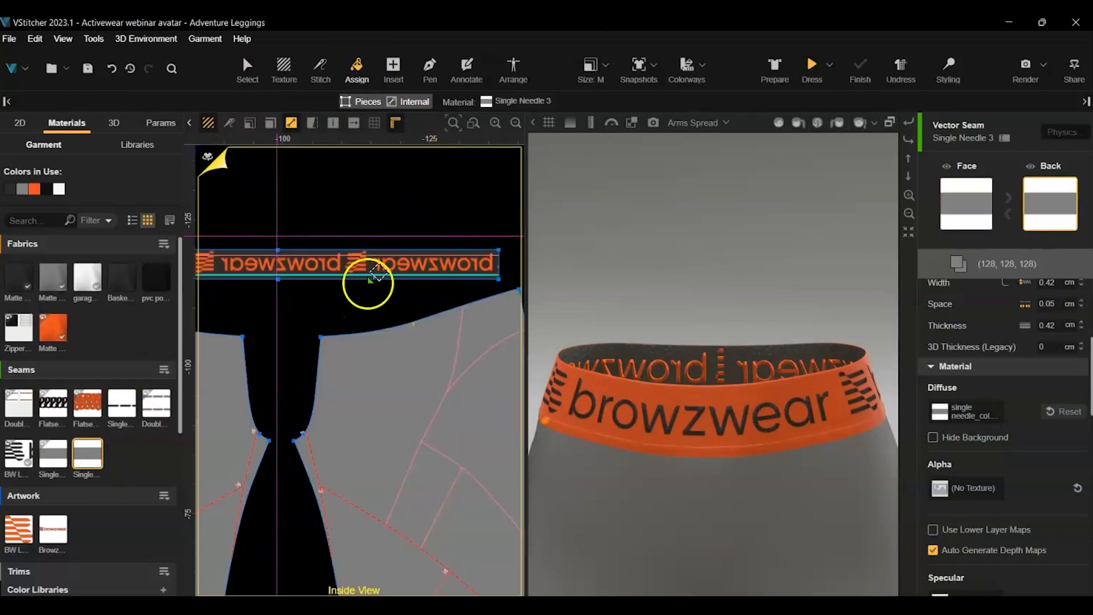
middle_click_drag(372, 187, 484, 183)
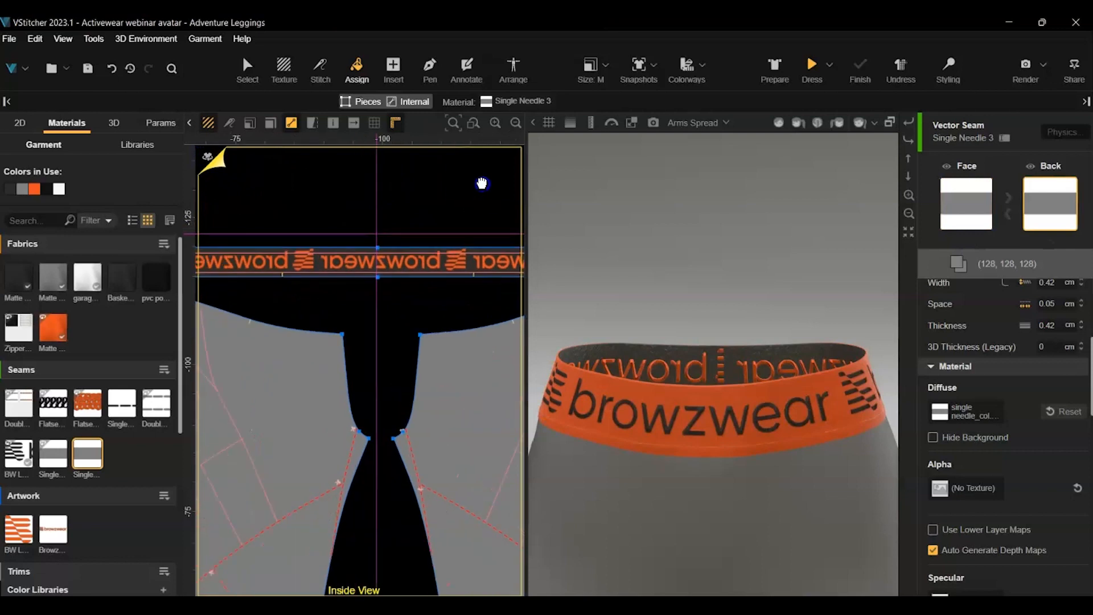
left_click(289, 251)
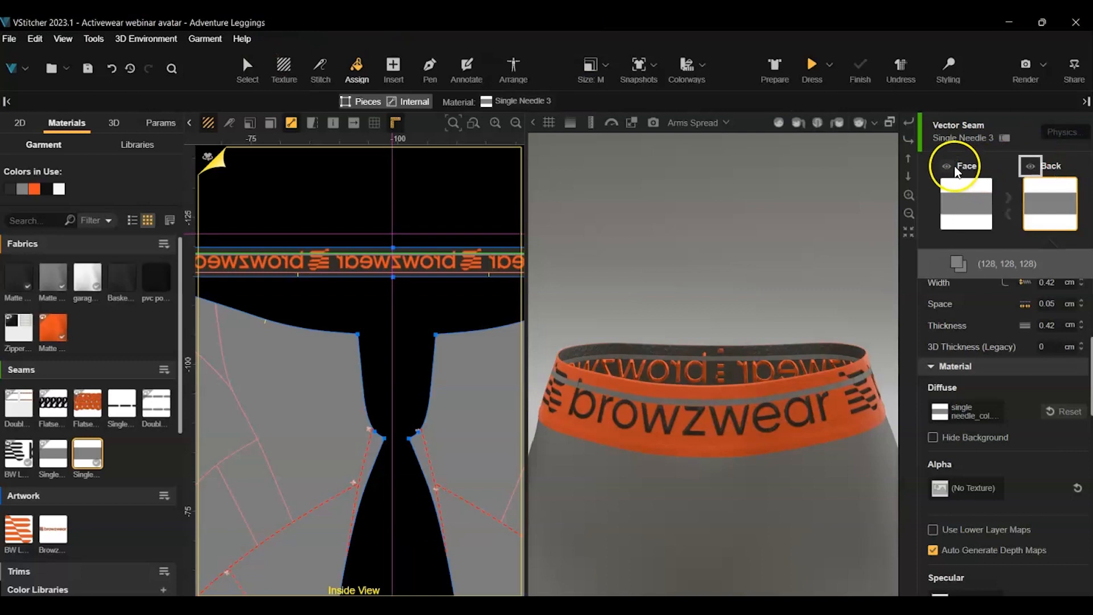
left_click(1033, 171)
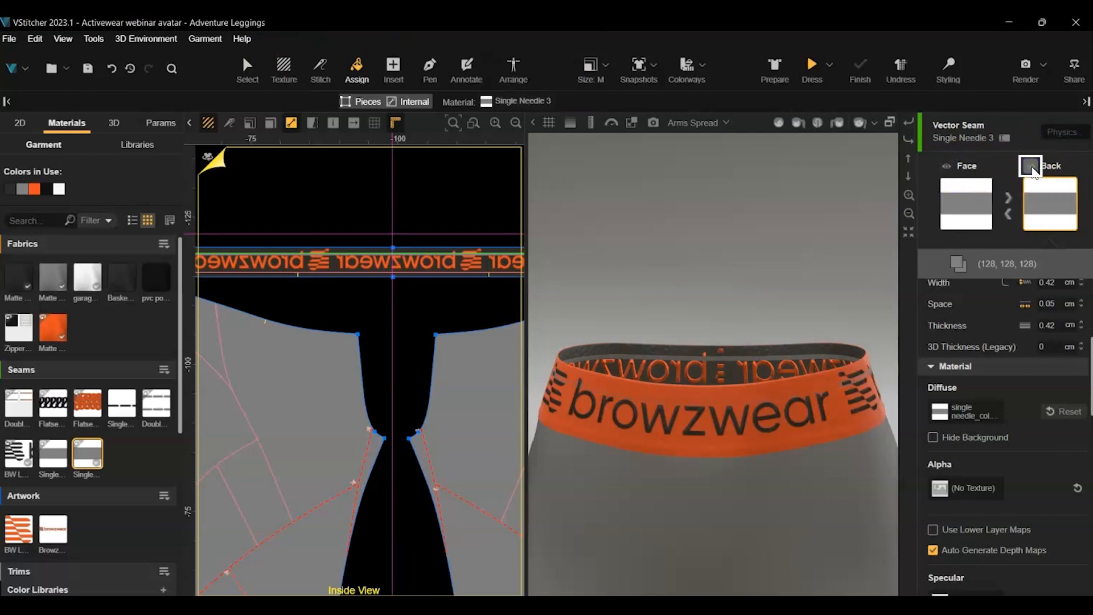
key("Escape")
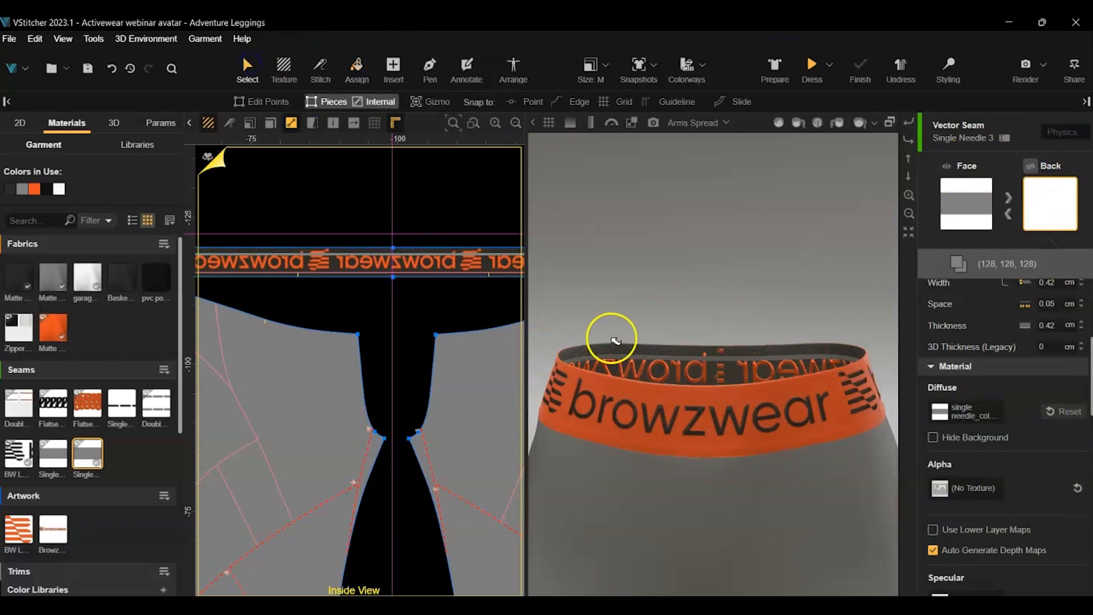
Set the seam face's thread space to 1 cm, width to 0.4 cm and length to 1.61 SPI, and check the waistband in 3D
scroll(1041, 398, "up", 3)
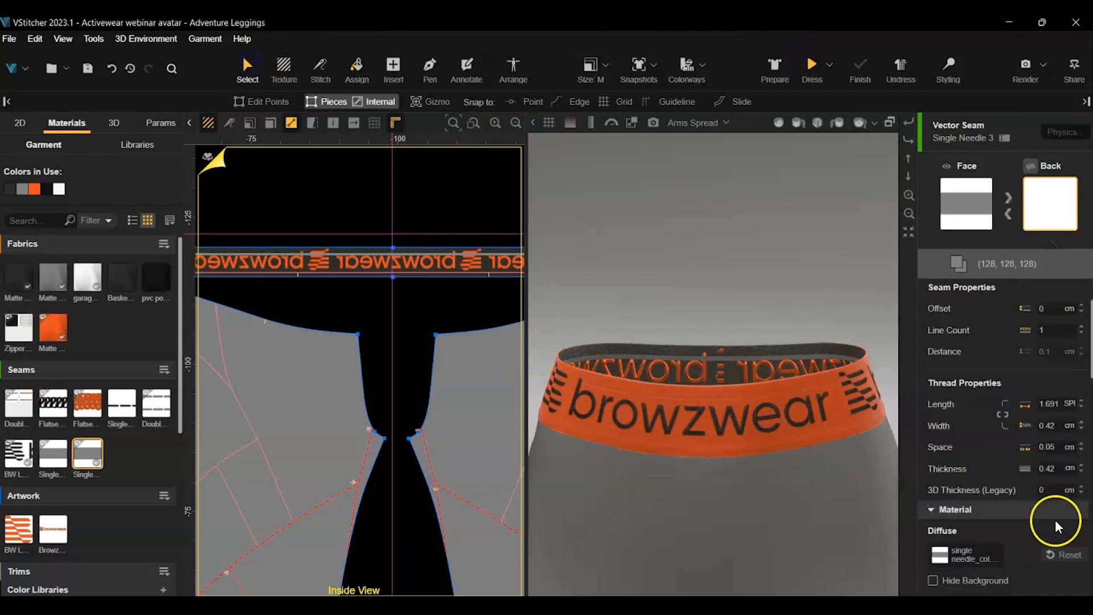
left_click(1042, 446)
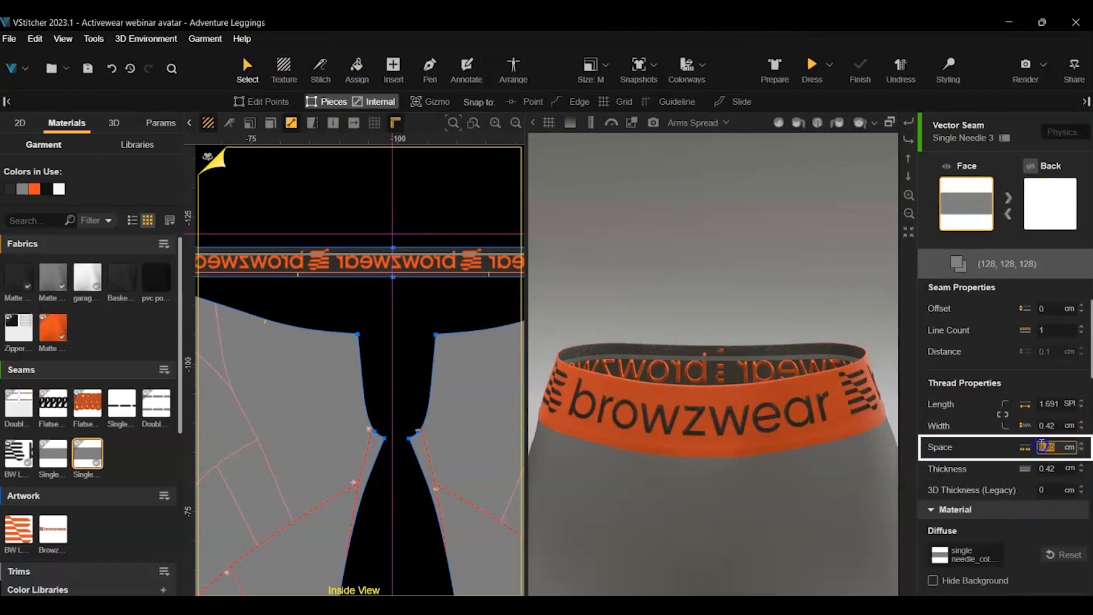
left_click(1056, 424)
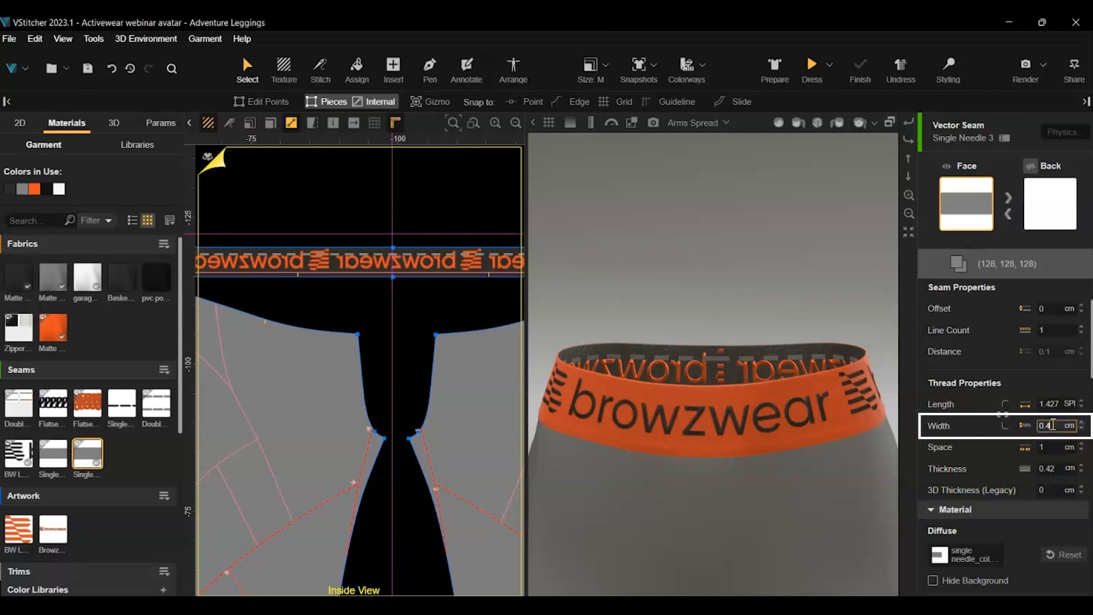
left_click(1060, 404)
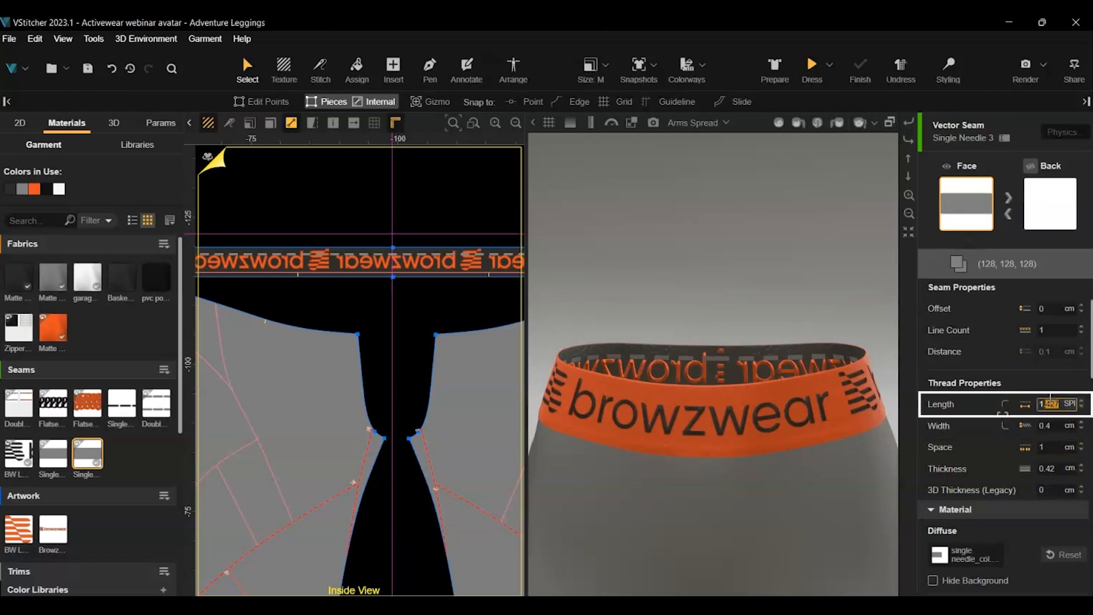
key("Return")
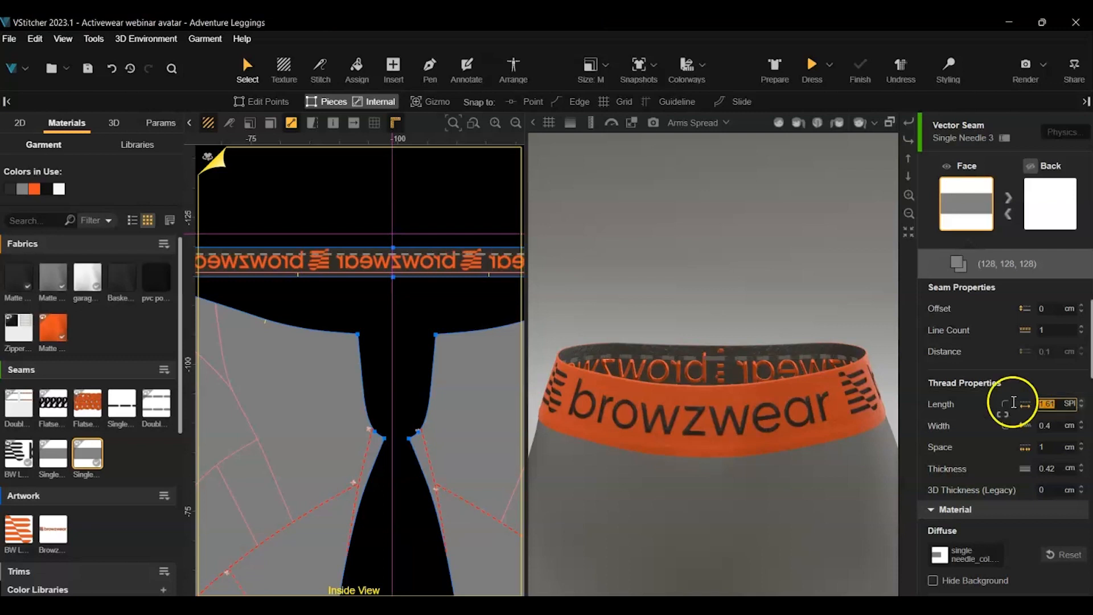
scroll(747, 342, "up", 3)
scroll(747, 357, "up", 2)
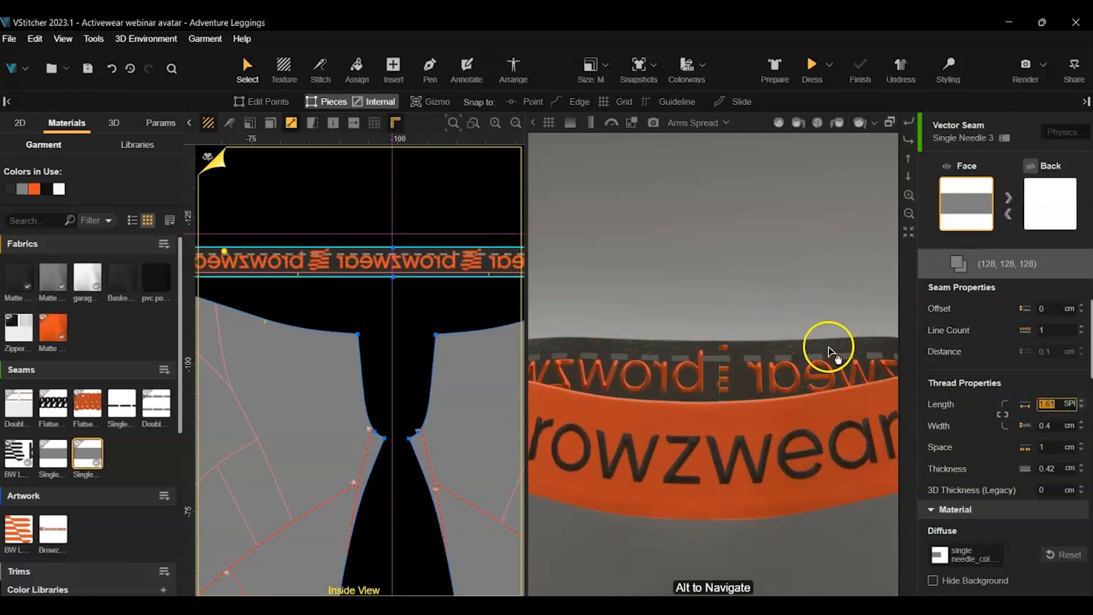
scroll(572, 303, "up", 1)
scroll(725, 359, "down", 4)
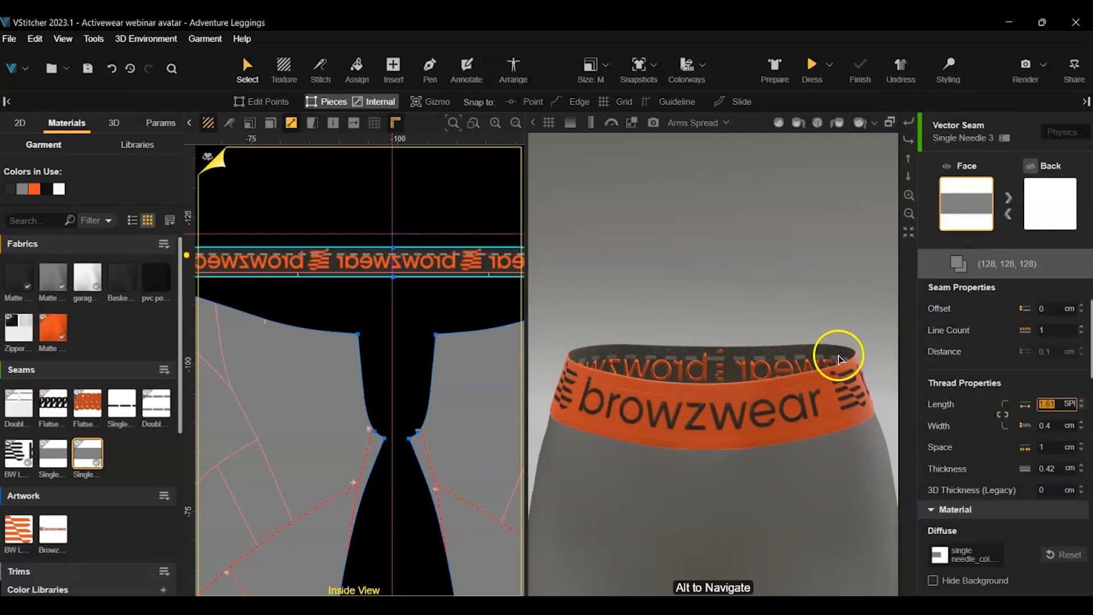
key("Tab")
Set the clear coat intensity of the seam's face to 0.3
scroll(974, 528, "down", 6)
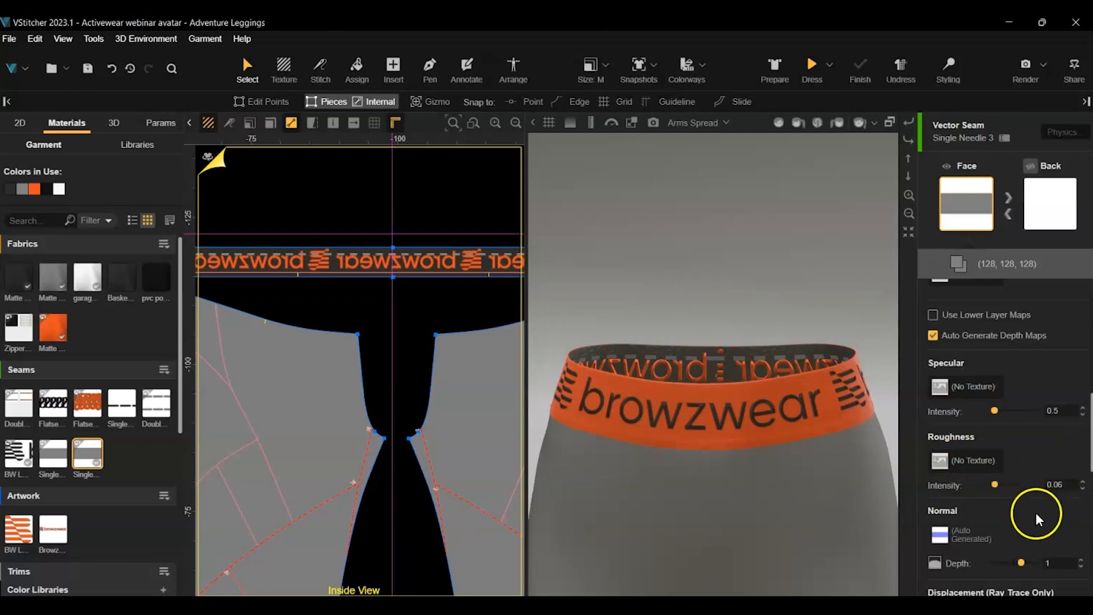
scroll(966, 477, "down", 4)
left_click(1048, 501)
type(".3")
key("Return")
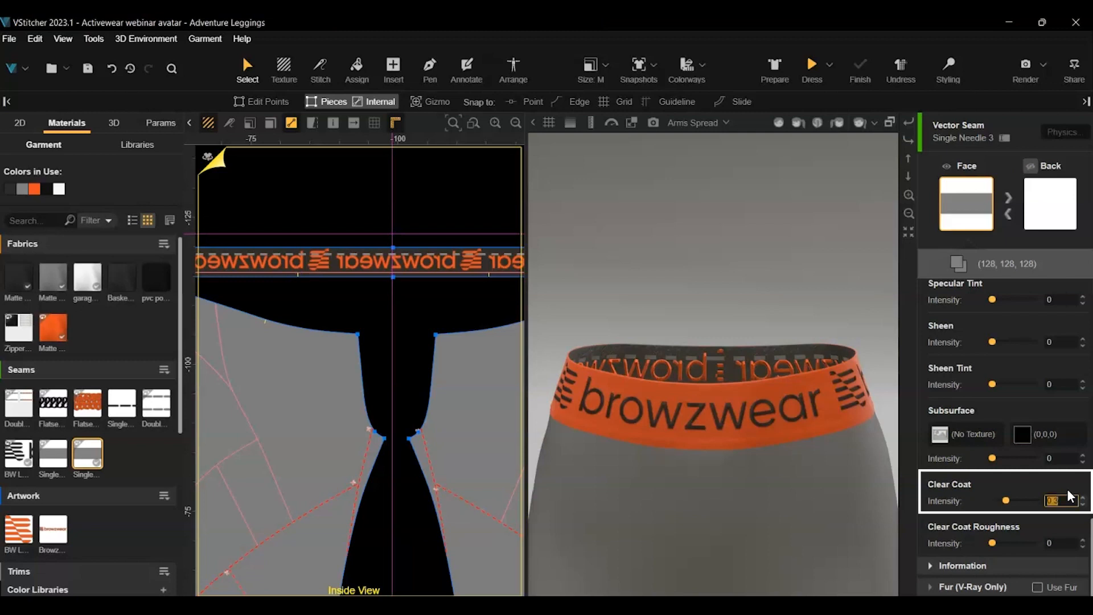
Raise the specular intensity of the seam's face to about 2.844 and check the shine inside the waistband
left_click_drag(524, 317, 414, 328)
left_click_drag(663, 361, 598, 275)
scroll(600, 270, "up", 5)
scroll(600, 270, "down", 4)
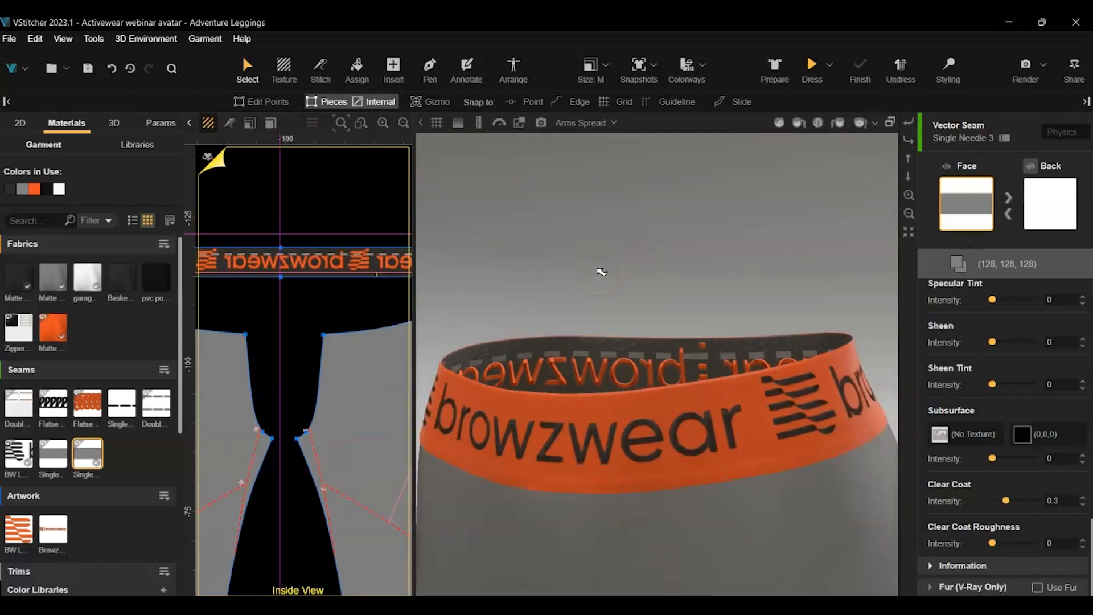
scroll(1035, 496, "up", 8)
scroll(1027, 494, "down", 1)
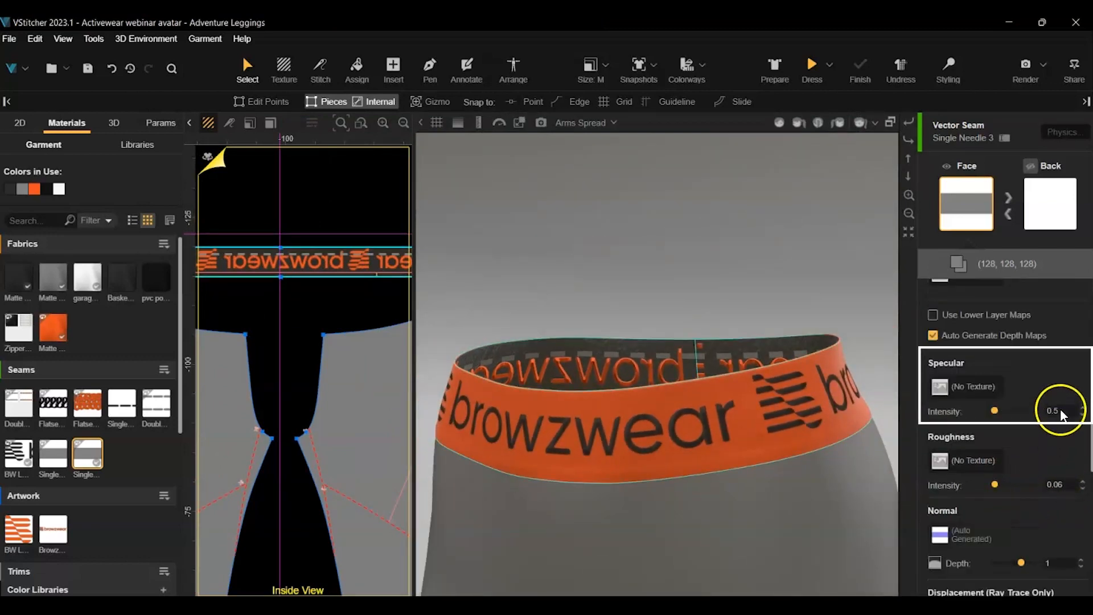
left_click_drag(994, 410, 1002, 409)
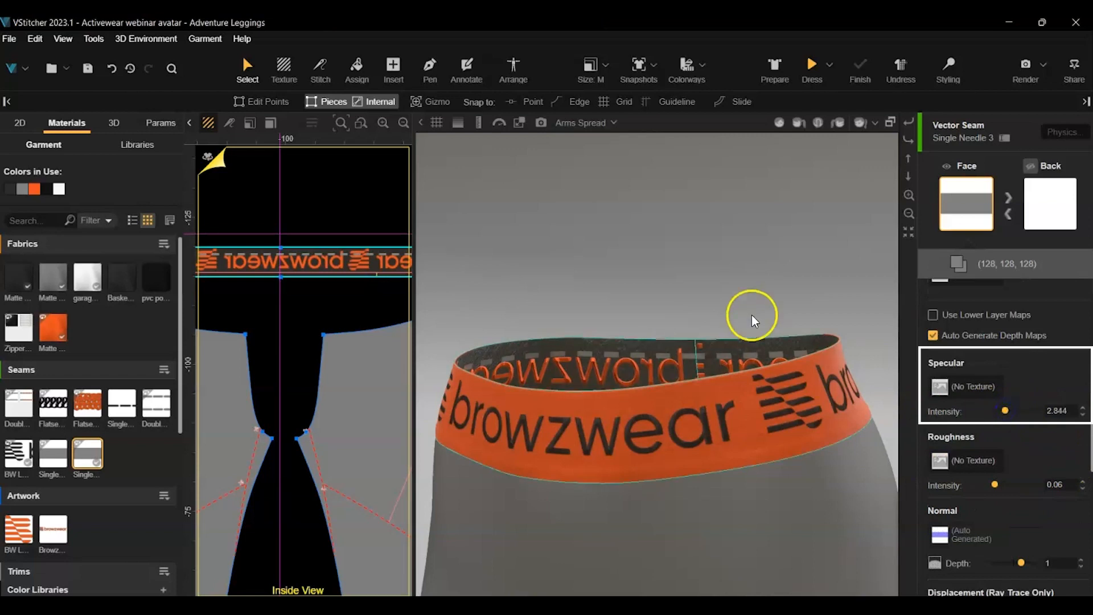
left_click_drag(874, 368, 881, 370)
left_click_drag(446, 367, 512, 293)
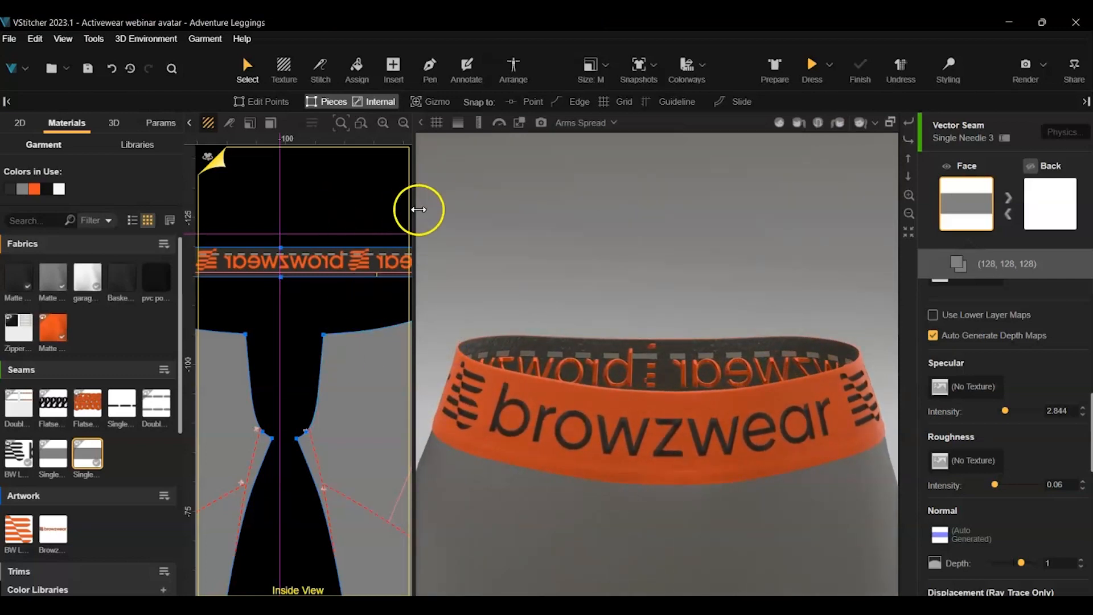
Select the offset line near the waistband's top edge and reduce the position percentage of its single needle seam
left_click_drag(417, 209, 509, 221)
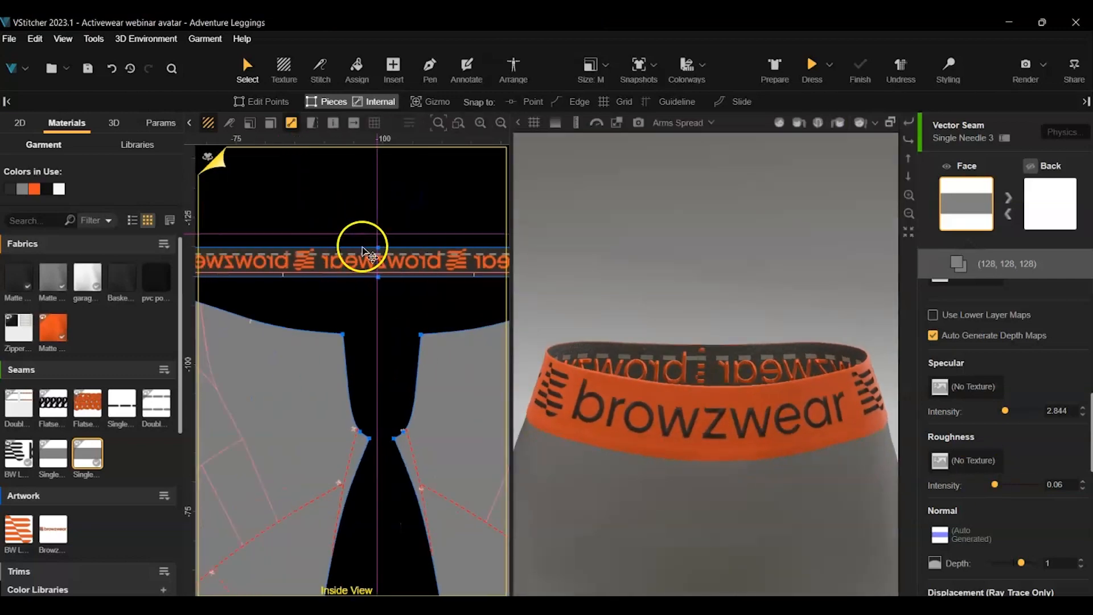
left_click(380, 253)
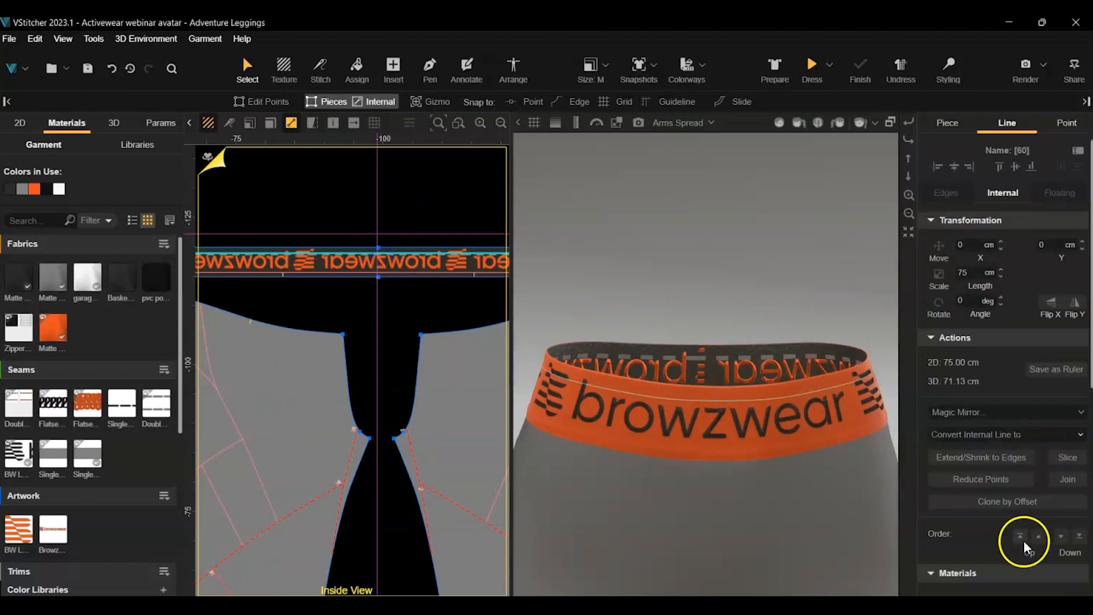
scroll(969, 515, "down", 6)
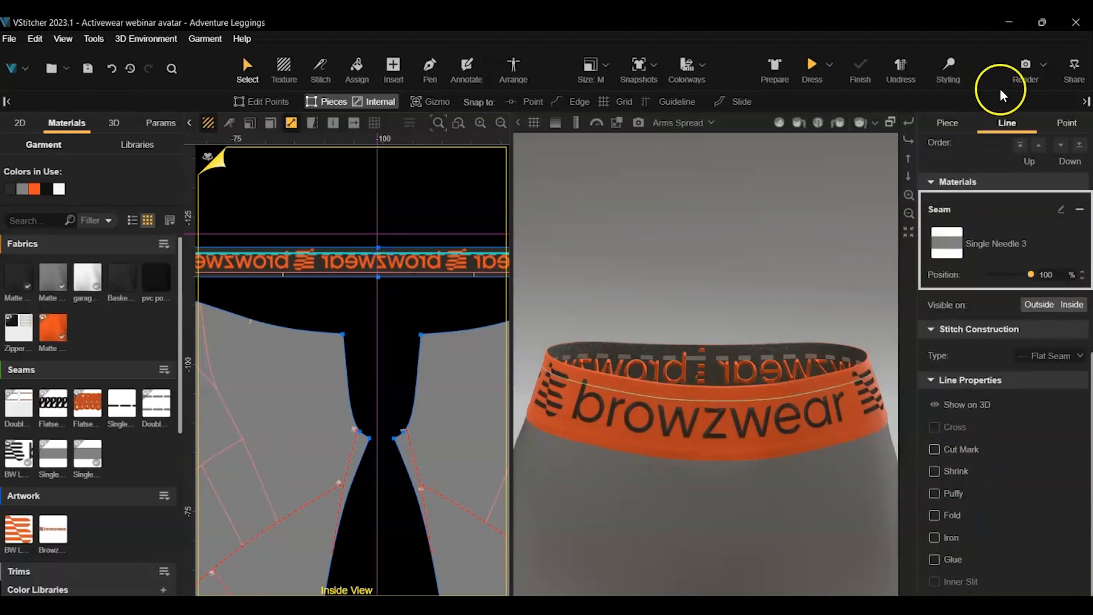
left_click_drag(1030, 275, 994, 275)
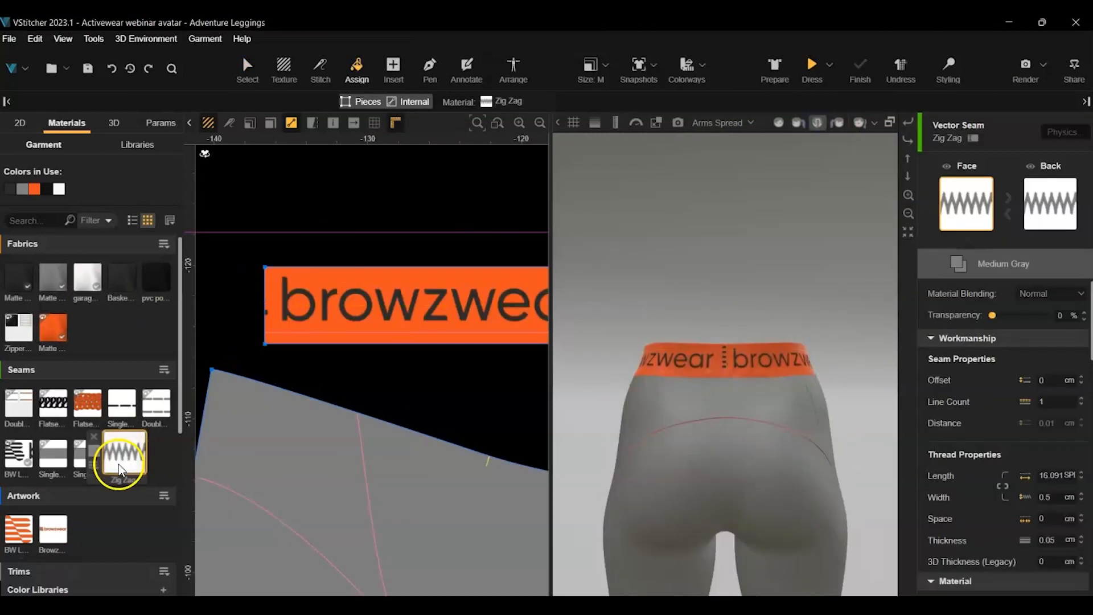
Assign the Zig Zag seam to the waistband's short end and the Double Needle 1 seam to its lower edge
left_click(118, 463)
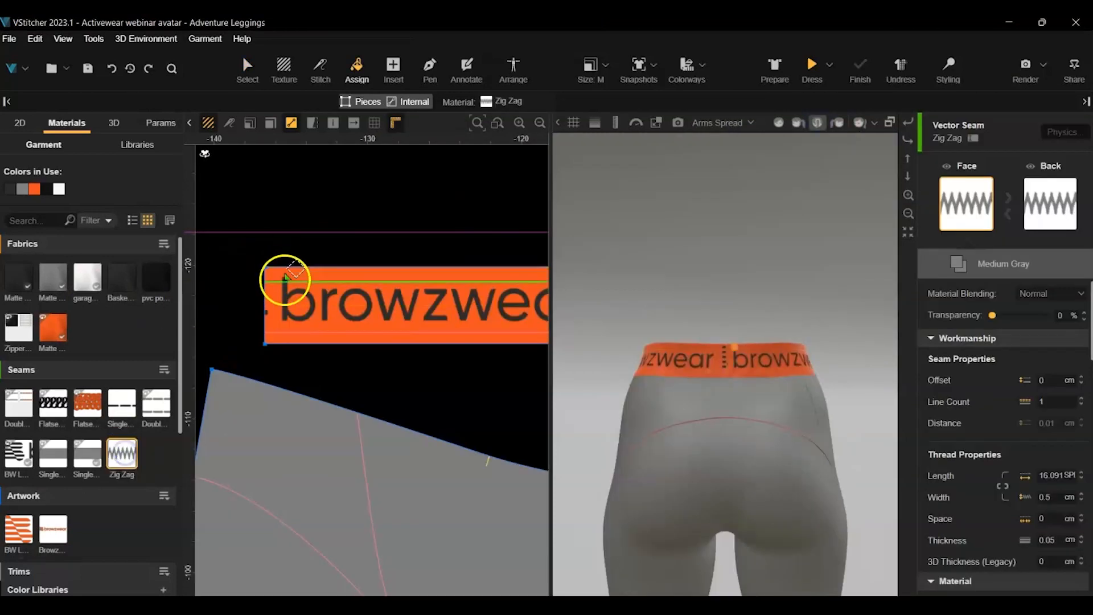
scroll(245, 298, "up", 2)
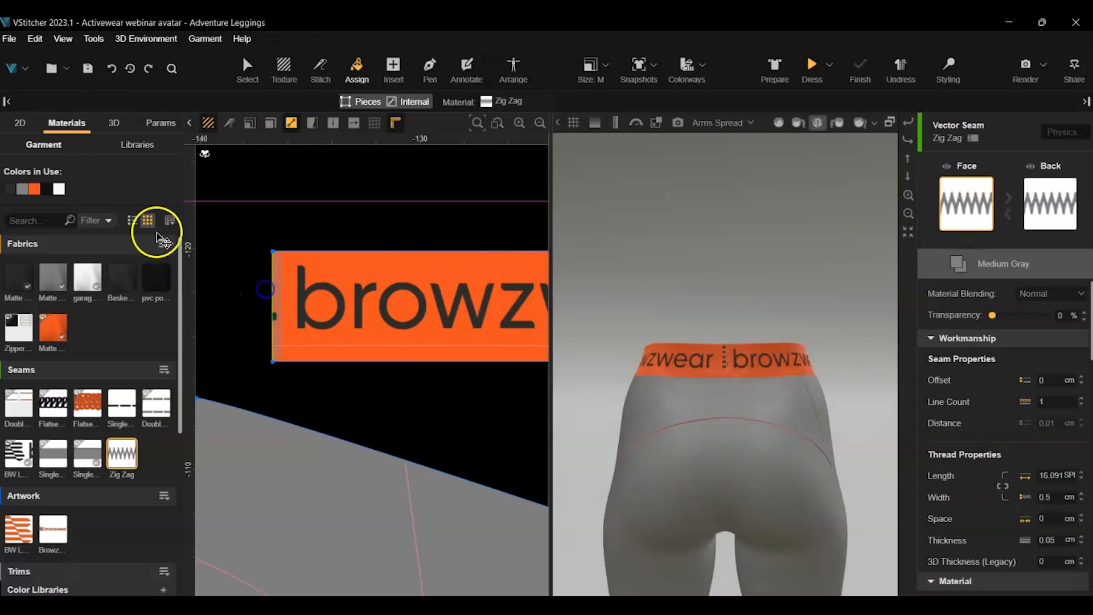
left_click(154, 402)
scroll(342, 390, "up", 4)
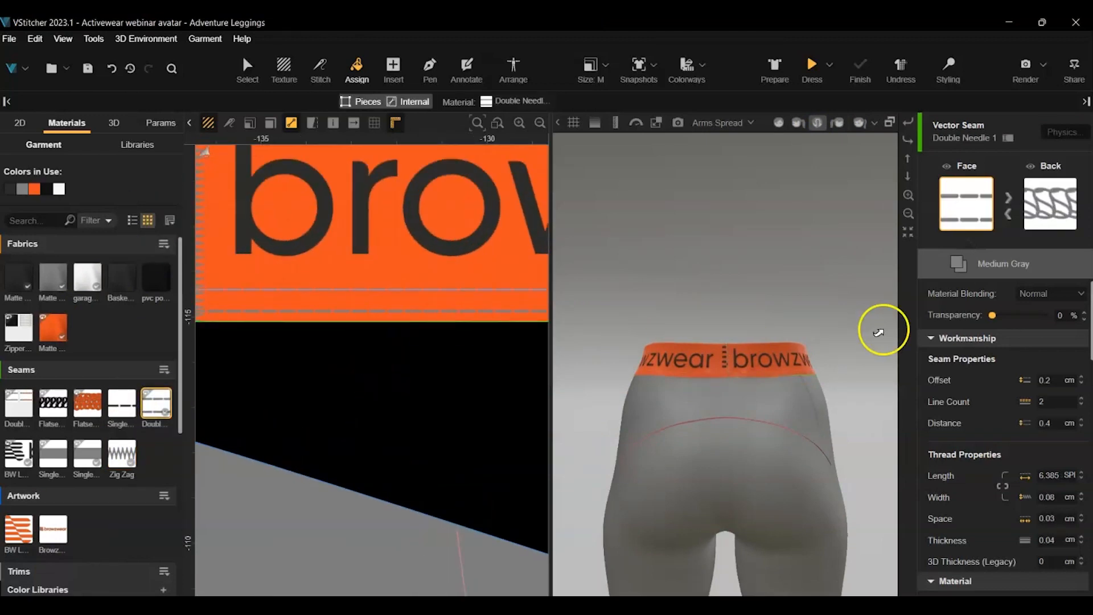
scroll(691, 419, "up", 5)
scroll(398, 366, "down", 6)
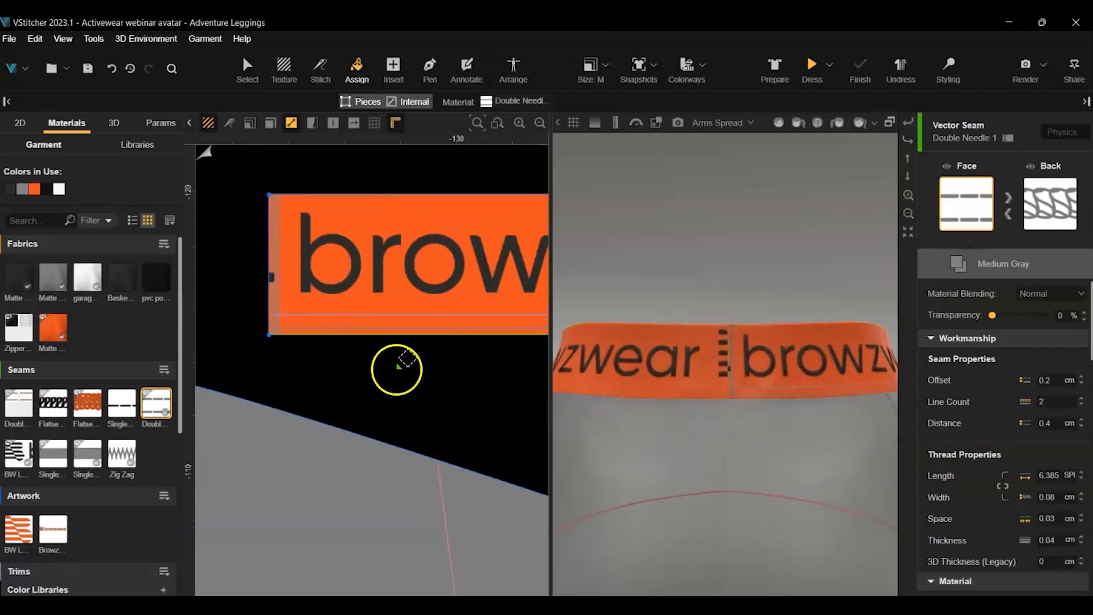
middle_click_drag(484, 387, 156, 400)
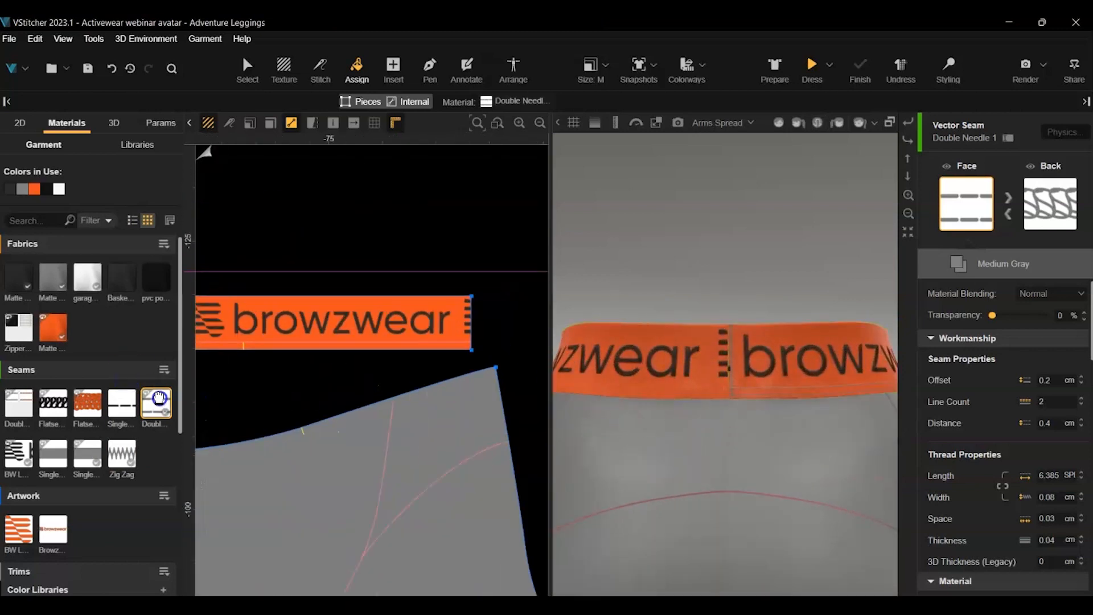
left_click(300, 352)
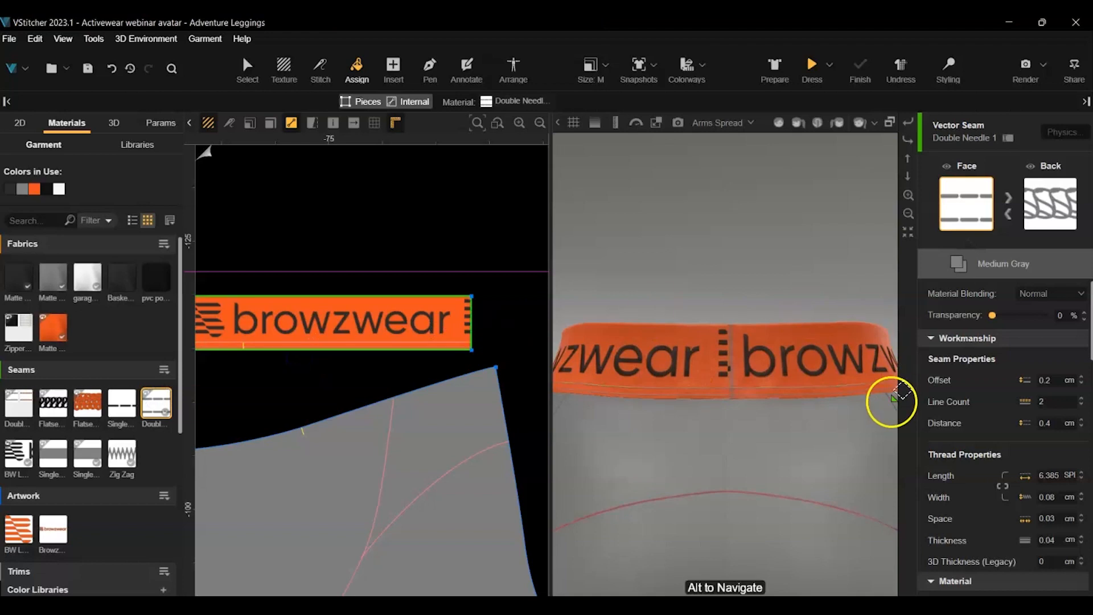
scroll(632, 343, "up", 3)
scroll(657, 319, "down", 5)
scroll(657, 319, "down", 2)
right_click_drag(596, 328, 594, 409)
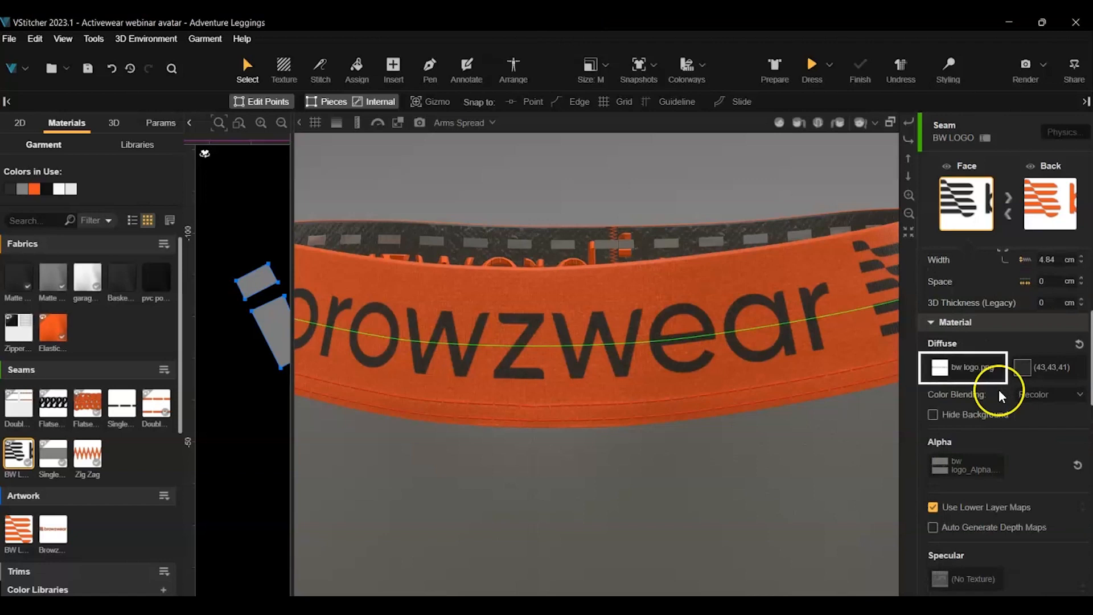
Open the BW LOGO seam's diffuse image in Photoshop and apply a Bevel & Emboss style to its layer
left_click(940, 367)
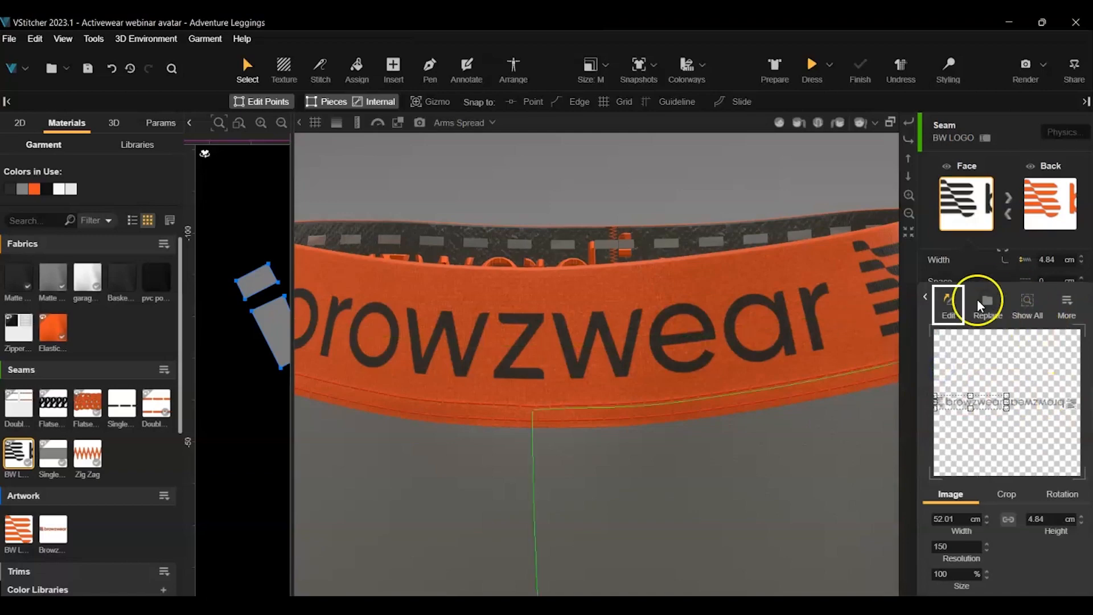
left_click(949, 299)
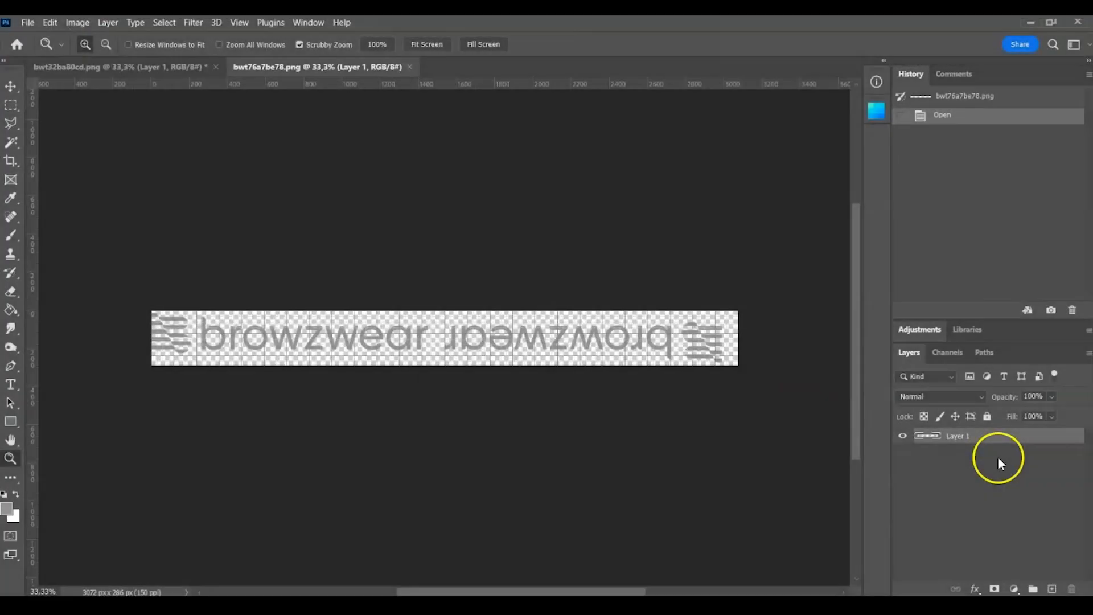
left_click(1035, 443)
left_click(1035, 442)
left_click(552, 238)
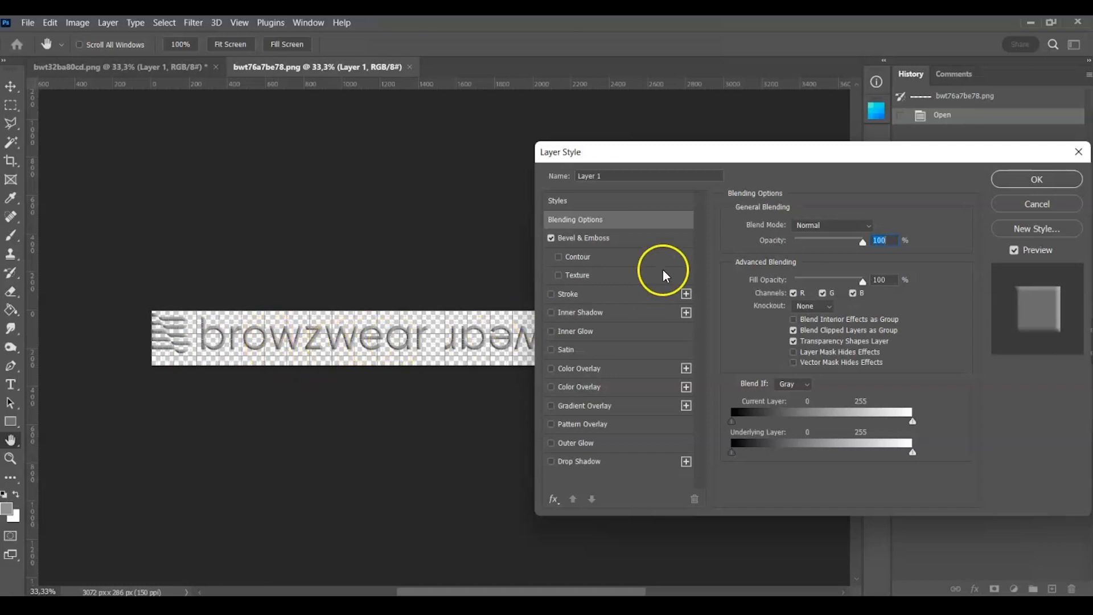
left_click(1014, 180)
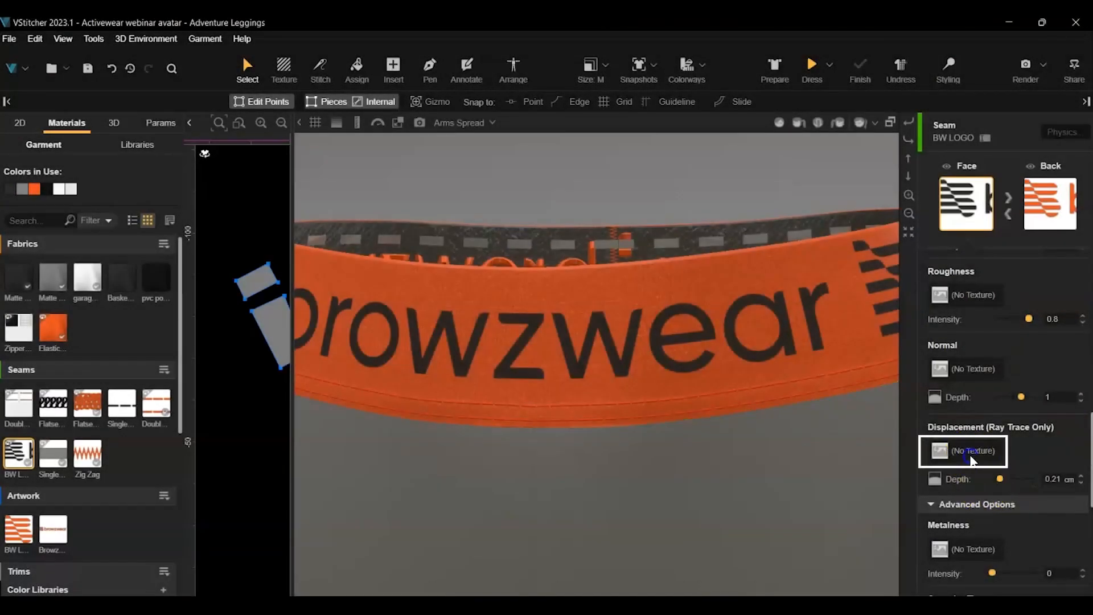
Load the logo displ mam image as the BW LOGO seam face's displacement map with a depth of 0.3 cm
left_click(971, 455)
left_click(411, 275)
left_click(743, 520)
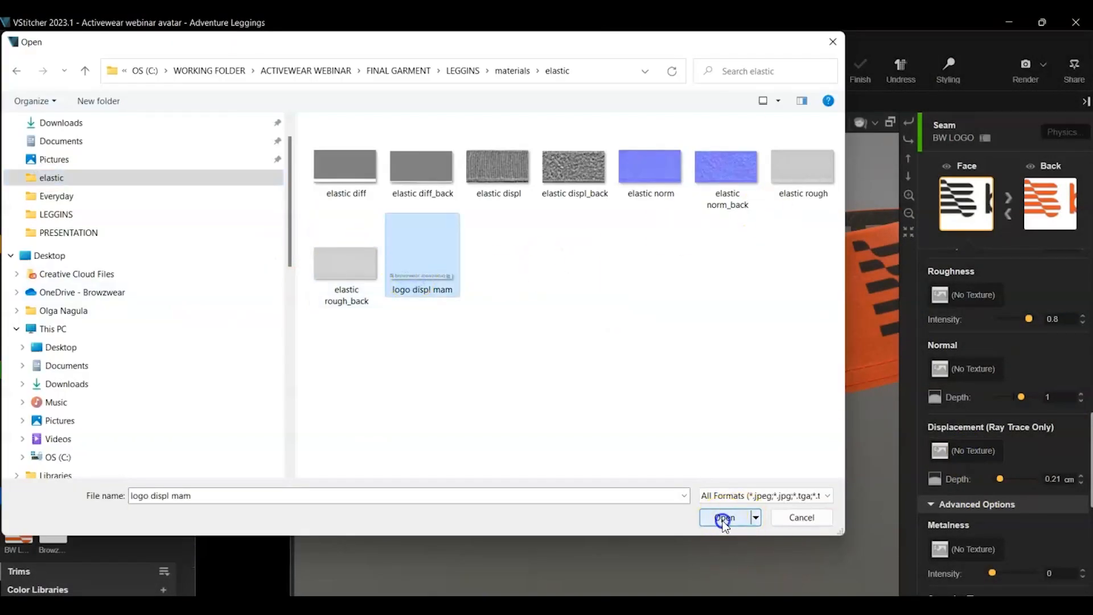
left_click(1050, 451)
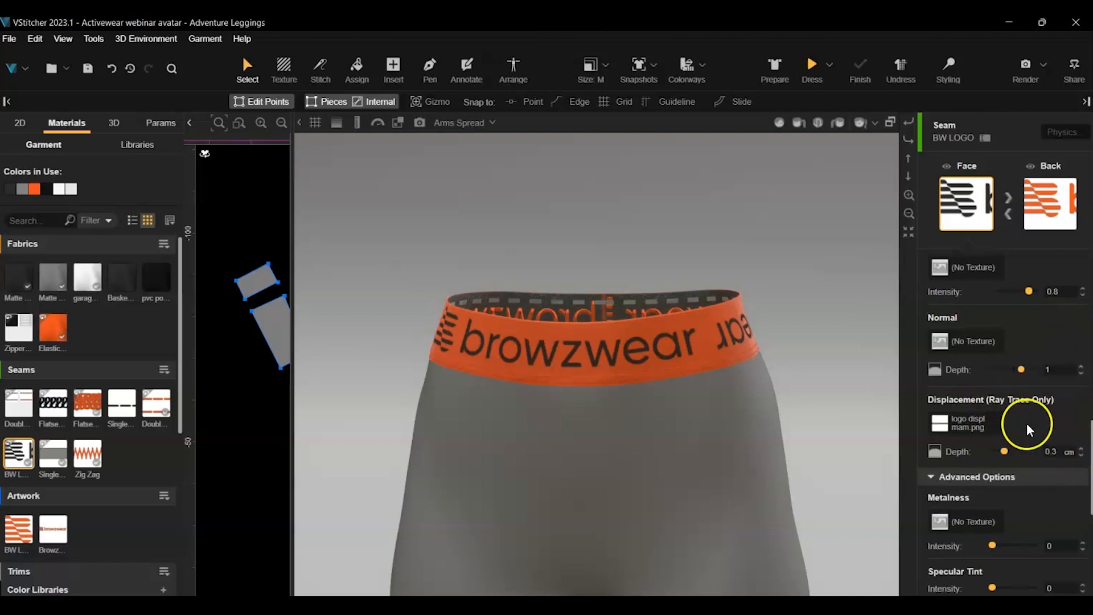
scroll(1019, 418, "up", 2)
scroll(620, 367, "up", 5)
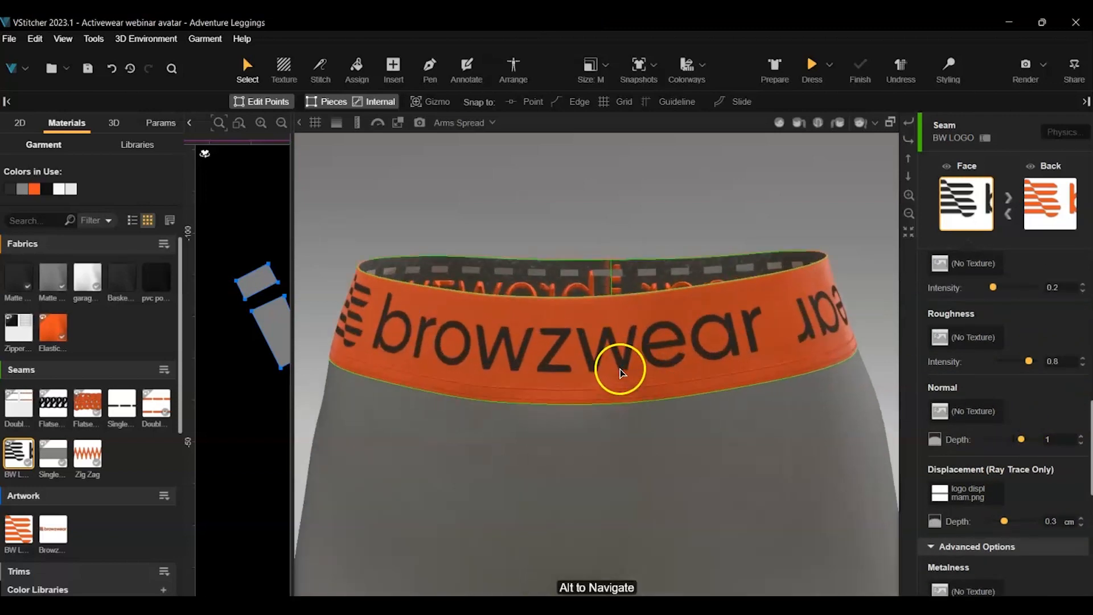
Load the elastic norm image as the normal map of the BW LOGO seam's face
left_click(968, 410)
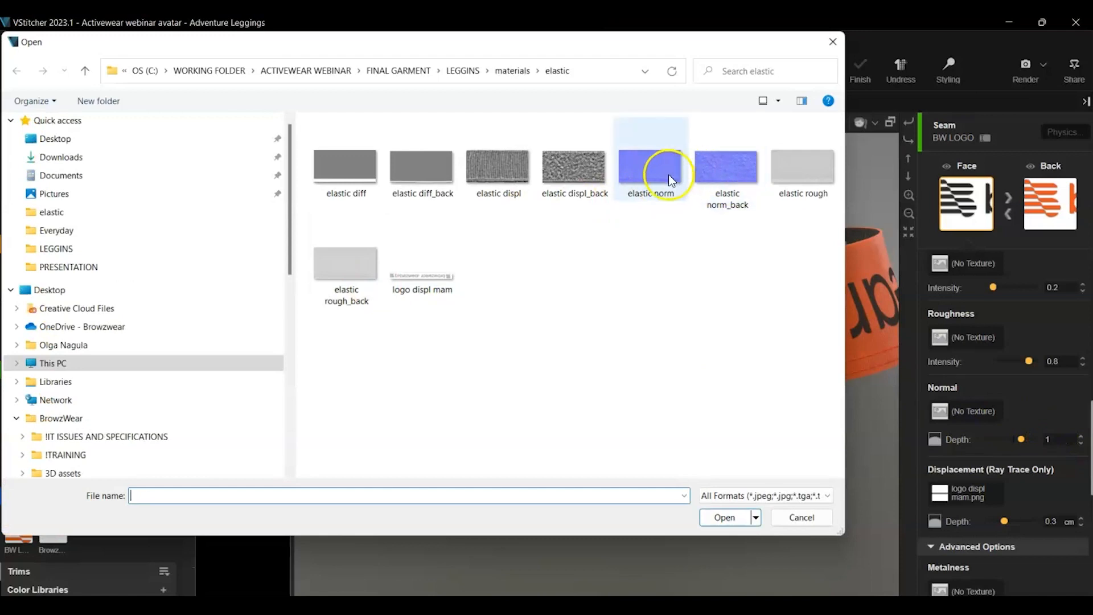
left_click(647, 165)
left_click(723, 518)
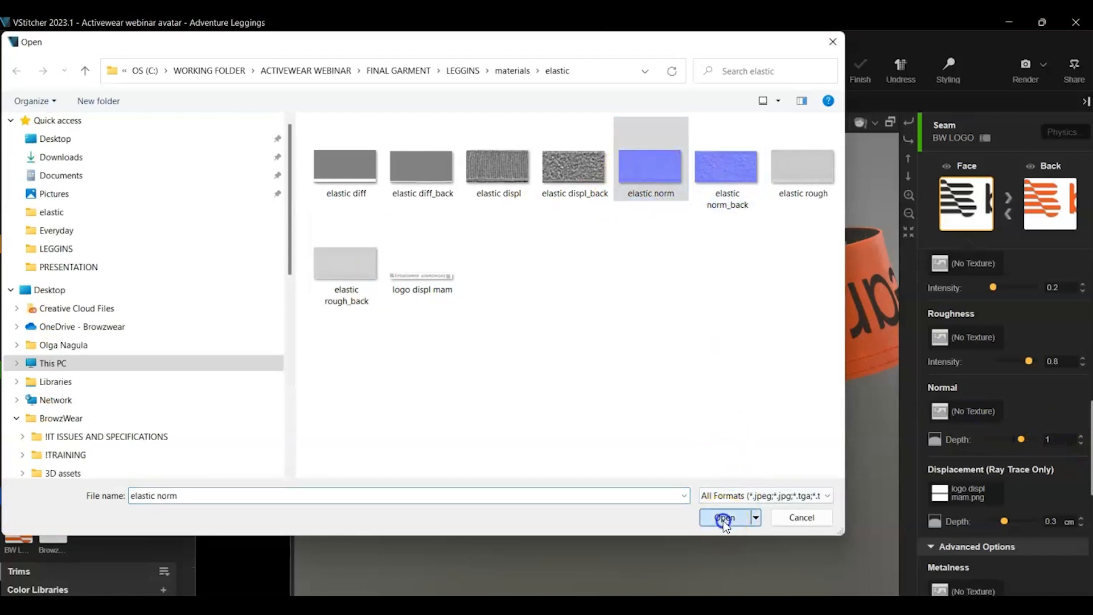
scroll(512, 256, "down", 3)
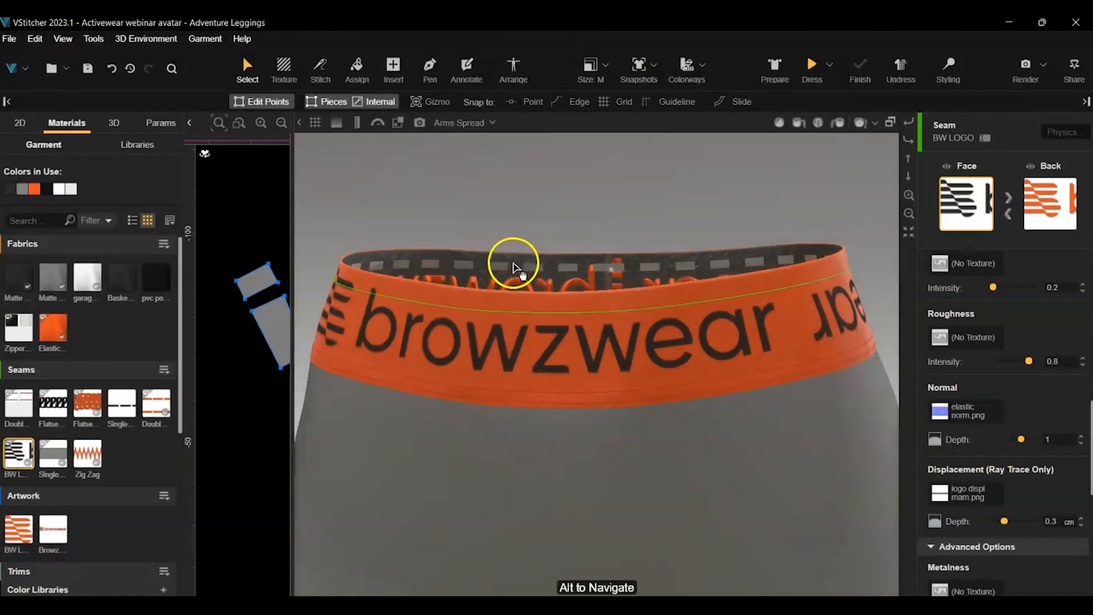
Preview the waistband's raised logo in a V-Ray ray trace rendering
left_click(420, 123)
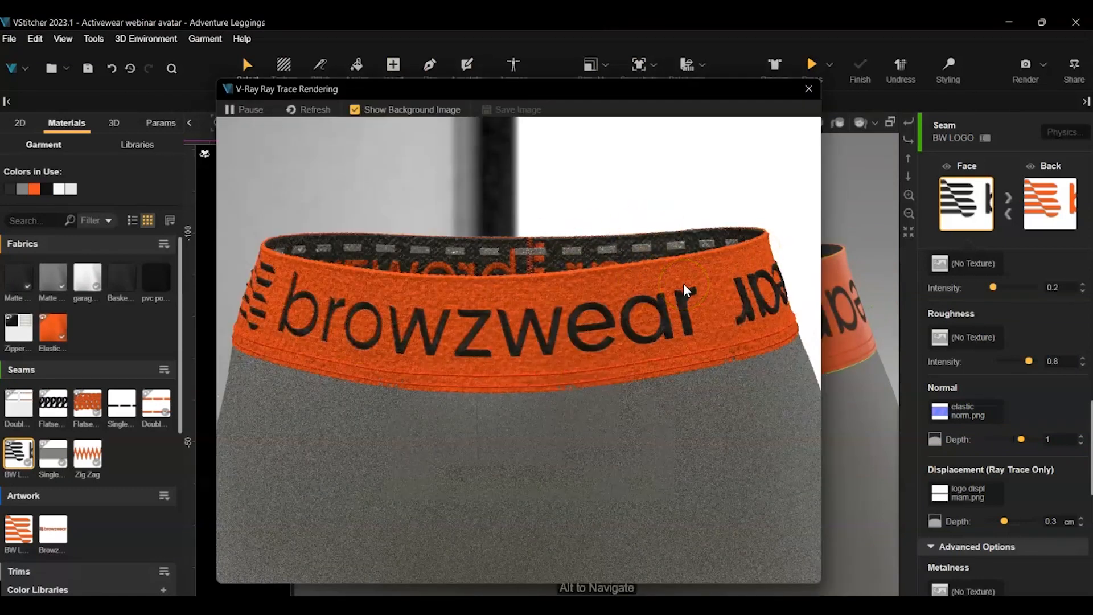
left_click(1023, 440)
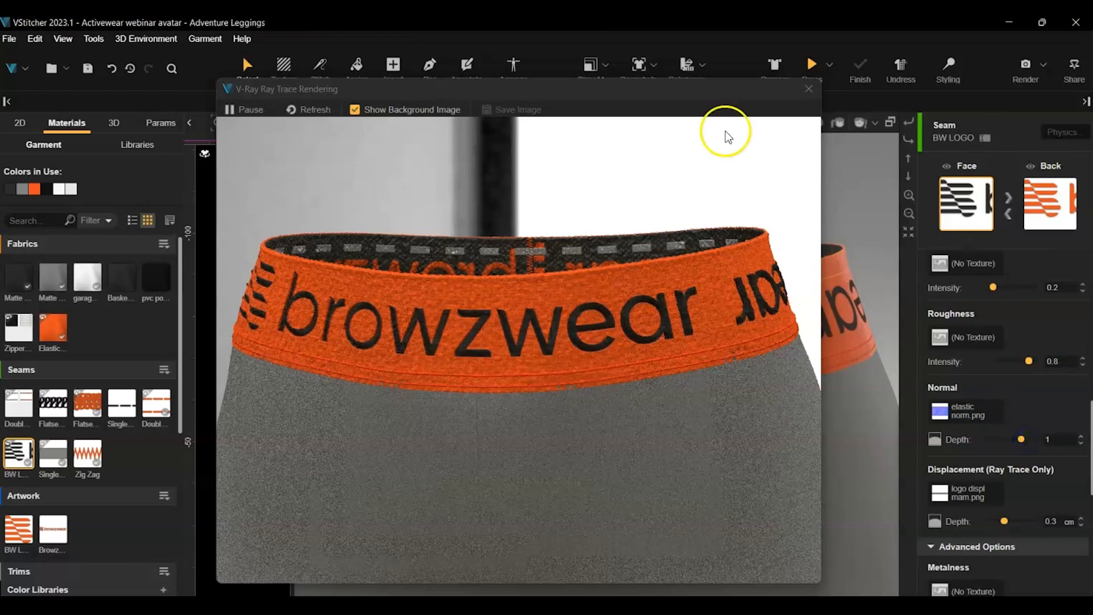
left_click(808, 89)
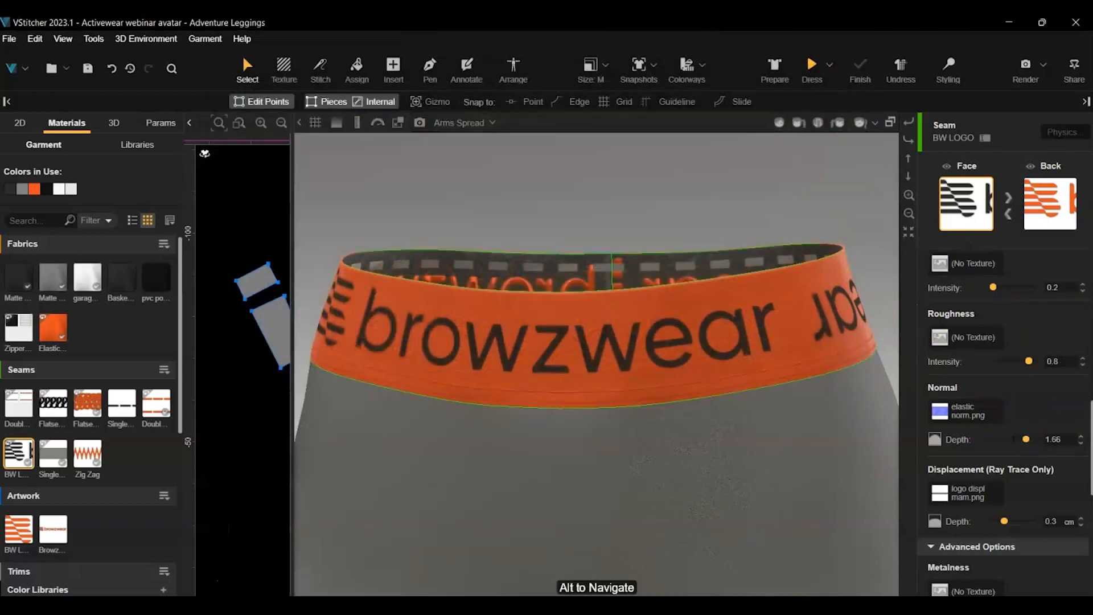
Set the logo seam's normal depth to 2.41 and displacement depth to 0.5 cm, and check them in a ray trace rendering
left_click_drag(1023, 439, 1031, 439)
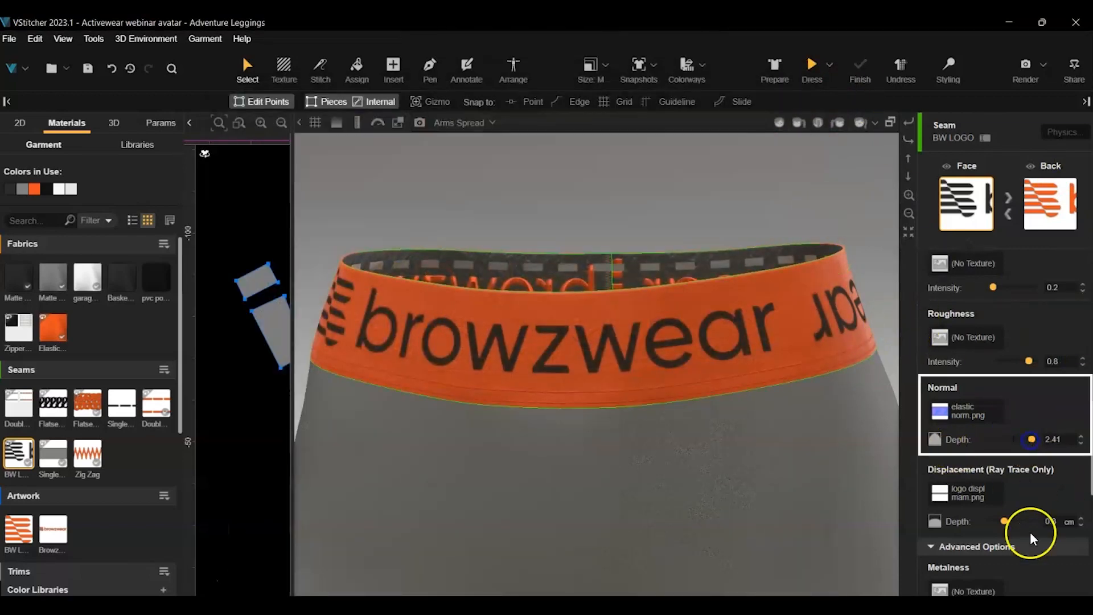
left_click_drag(1008, 525, 1011, 525)
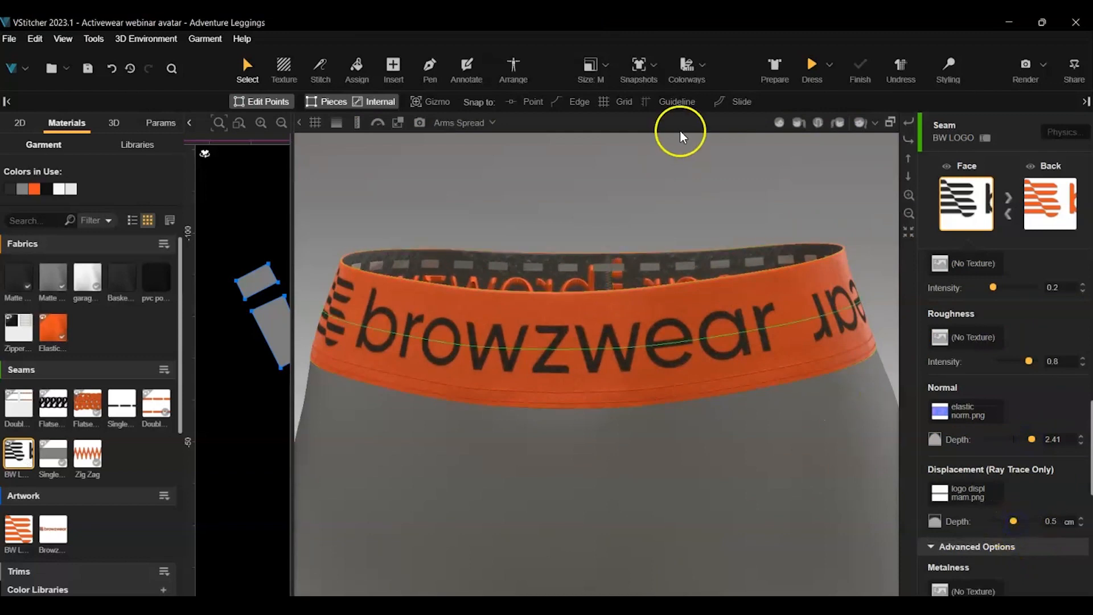
left_click(419, 122)
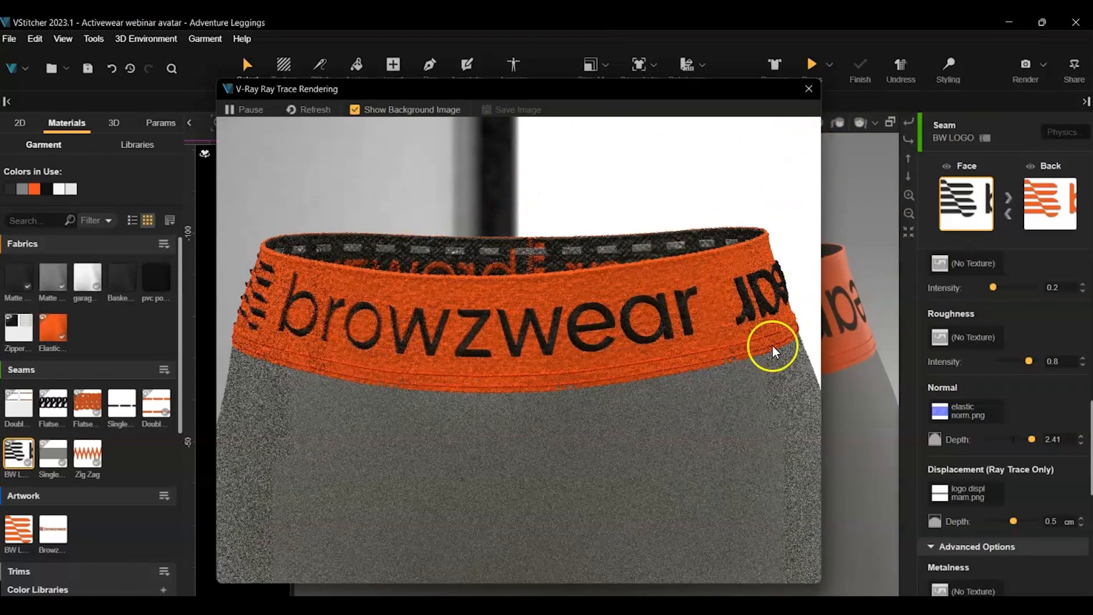
left_click(808, 88)
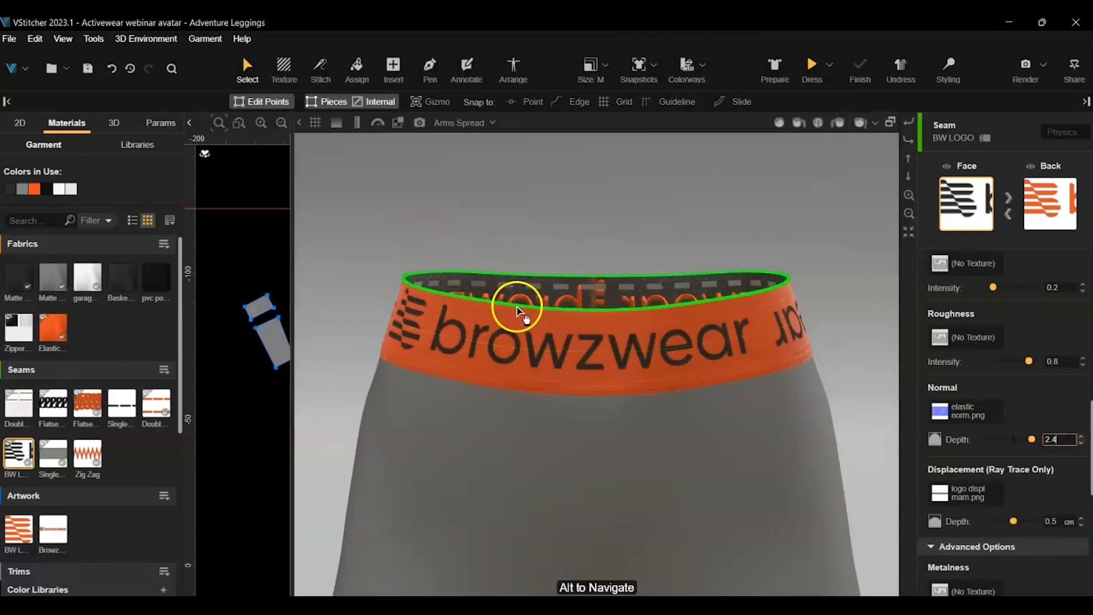
Review the stitch construction settings of the waistband's upper and lower edges and preview the waistband in a ray trace rendering
left_click(516, 307)
scroll(1040, 485, "down", 5)
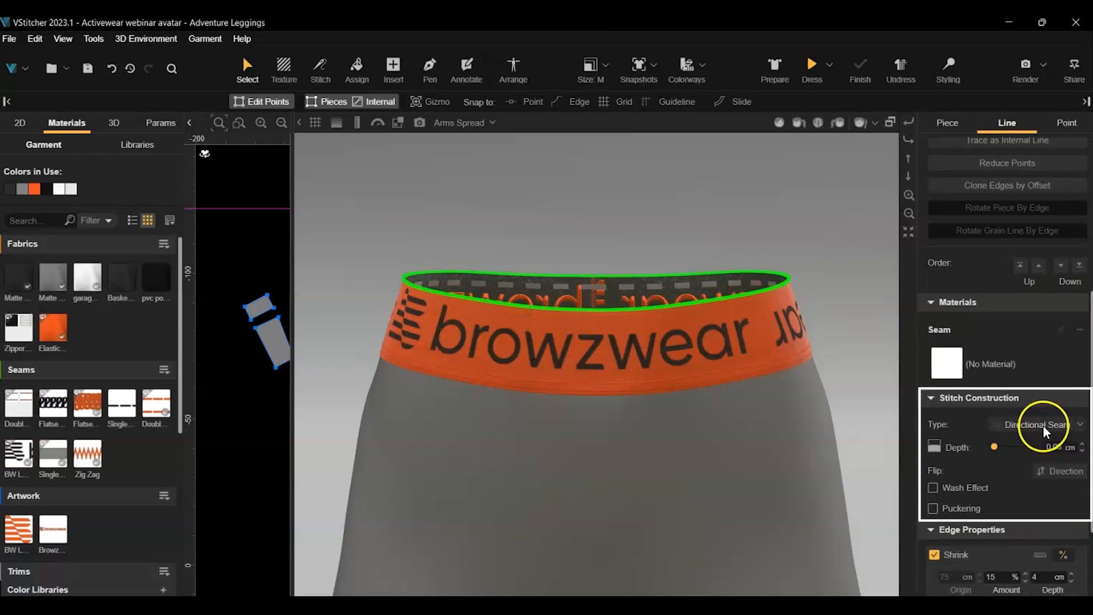
left_click(544, 391)
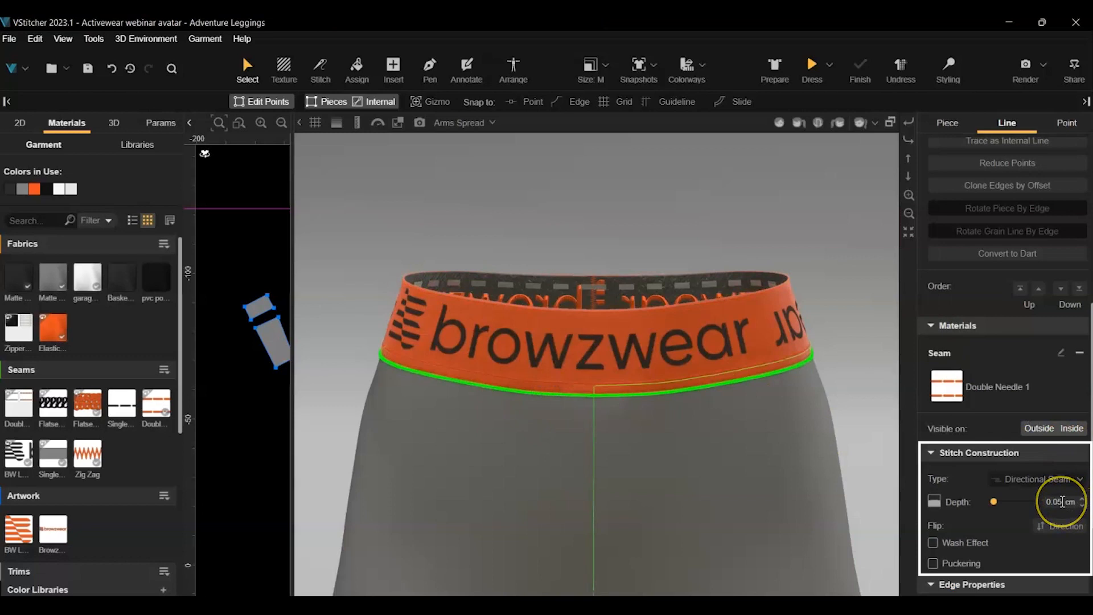
left_click(331, 346)
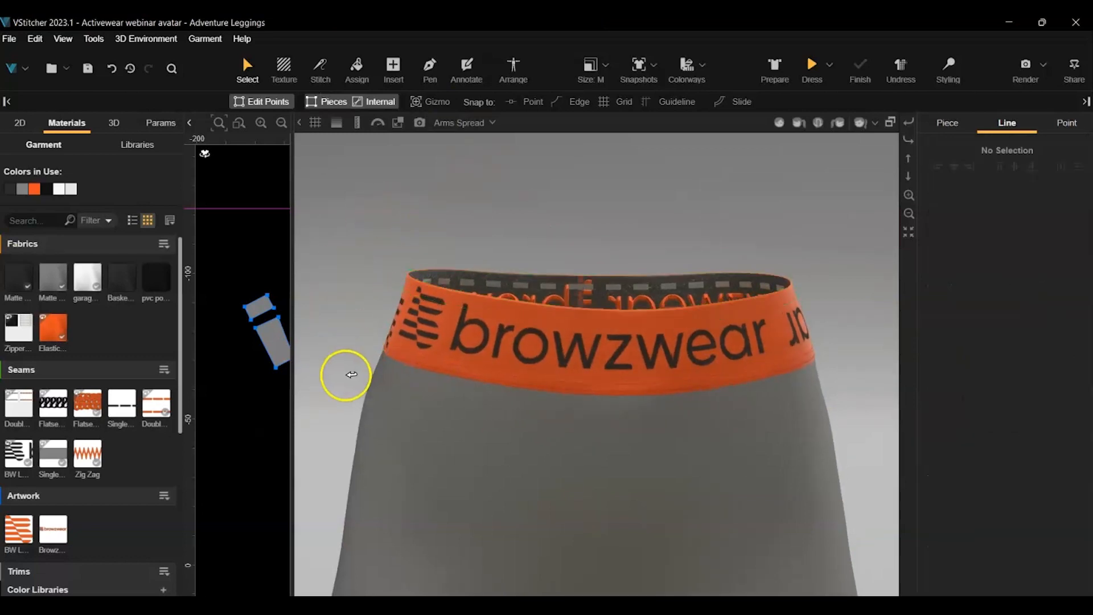
left_click(420, 123)
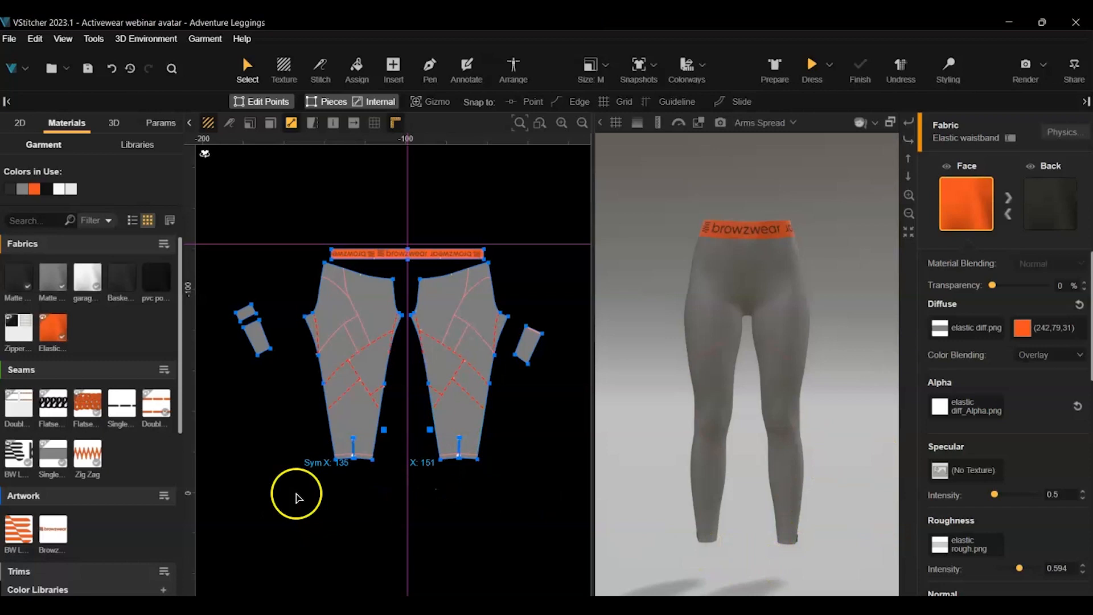
Import the patterned Interlock fabric and the embossed jersey fabric group from the orange colorway of Adventure T-shirt- [final]
left_click(163, 244)
left_click(193, 258)
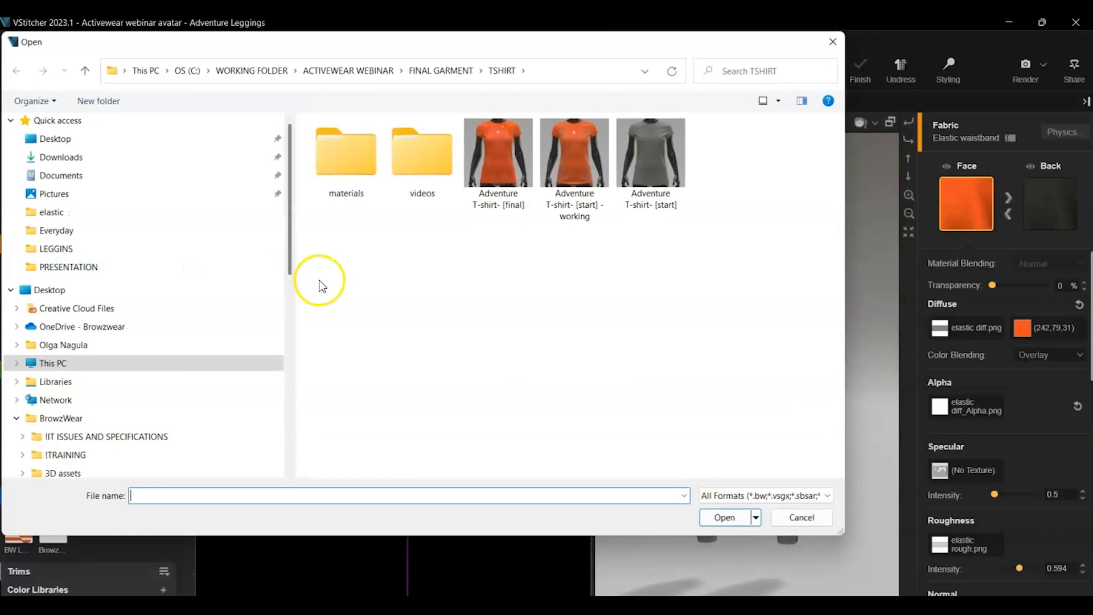
double_click(508, 158)
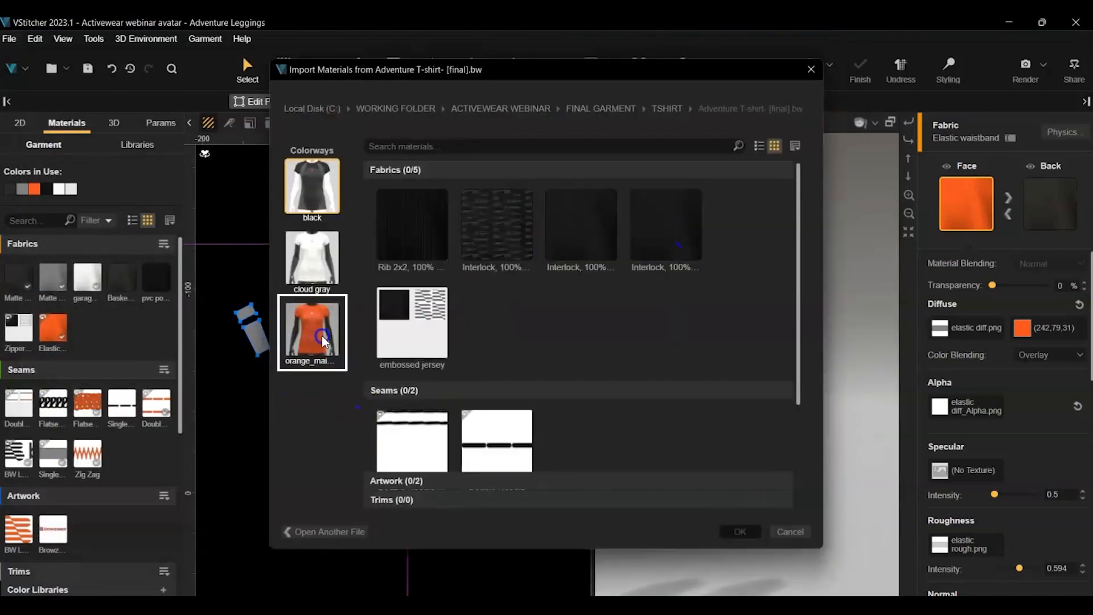
left_click(324, 332)
left_click_drag(512, 268, 452, 294)
left_click(488, 245)
left_click(420, 337, "ctrl")
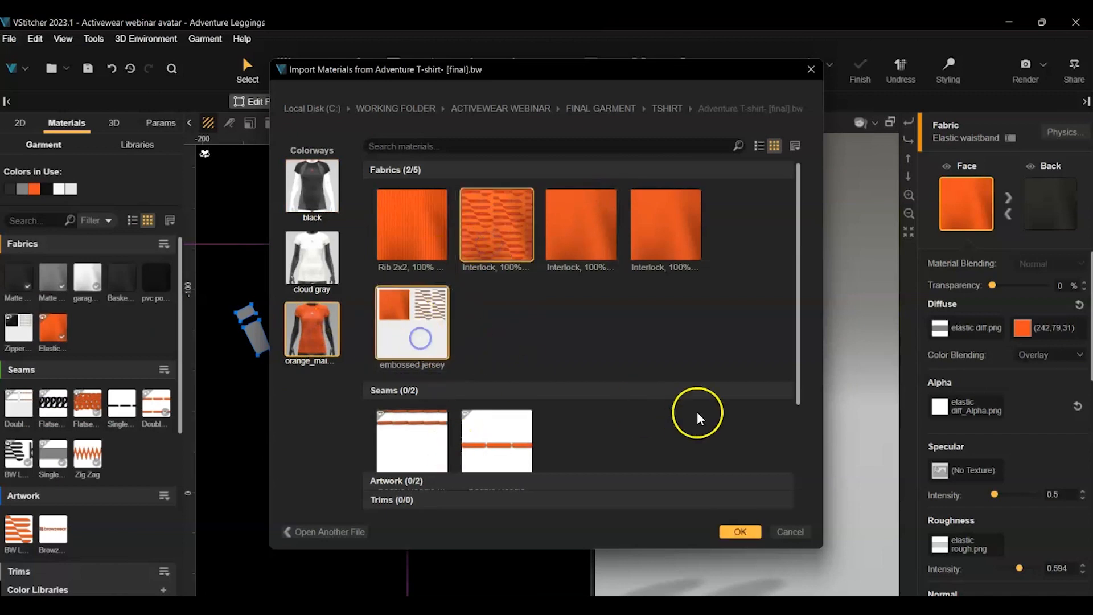
scroll(482, 365, "down", 3)
left_click(731, 532)
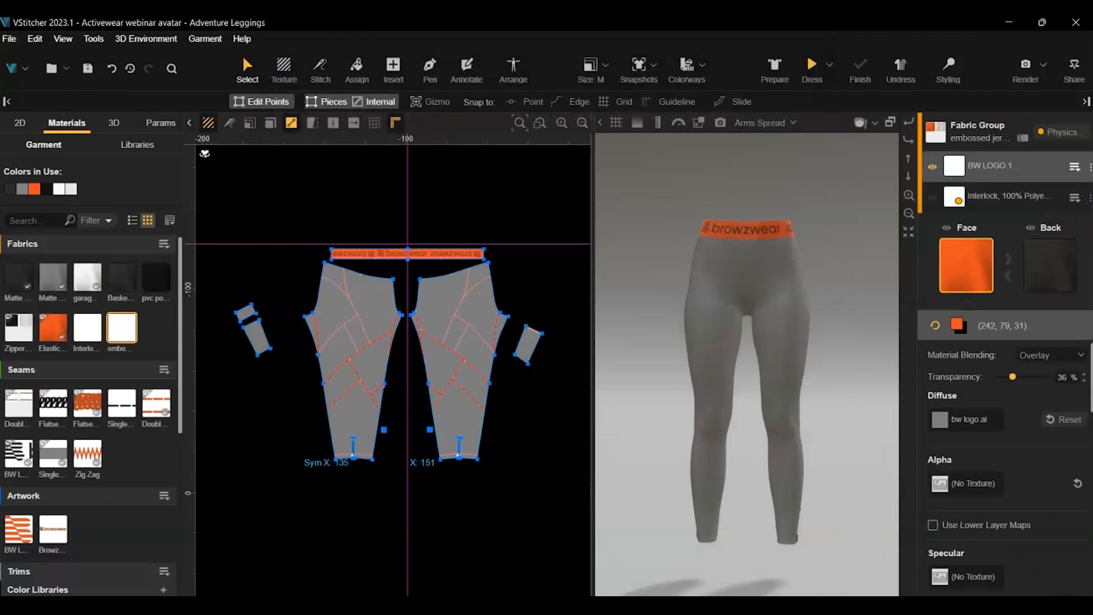
Assign the embossed jersey fabric group to both lower leg panels and to the separate pocket pieces on both sides
left_click(357, 68)
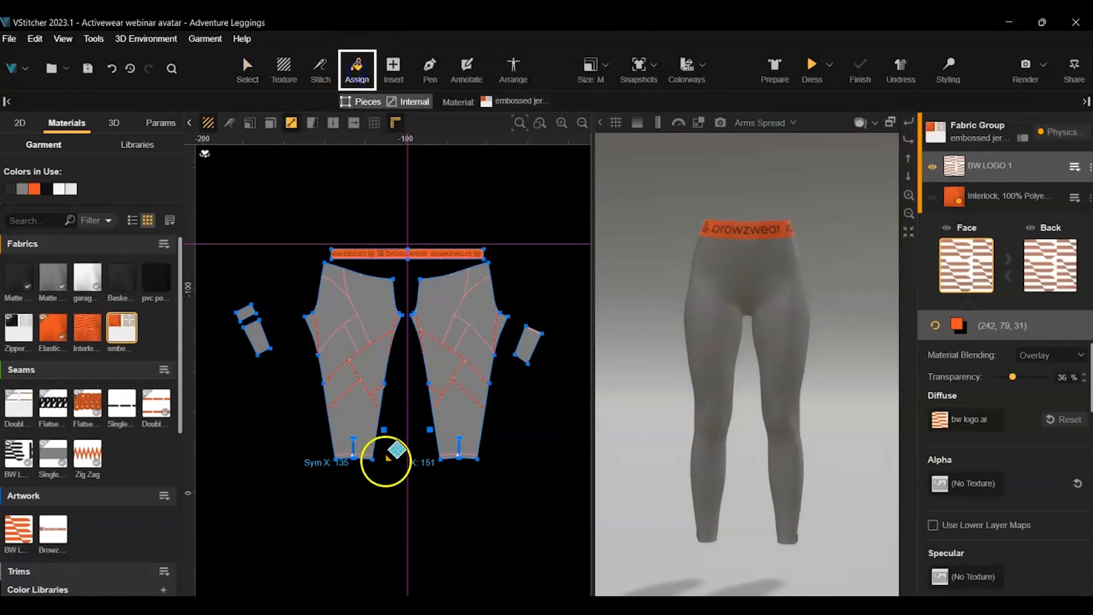
left_click(363, 404)
left_click(453, 421)
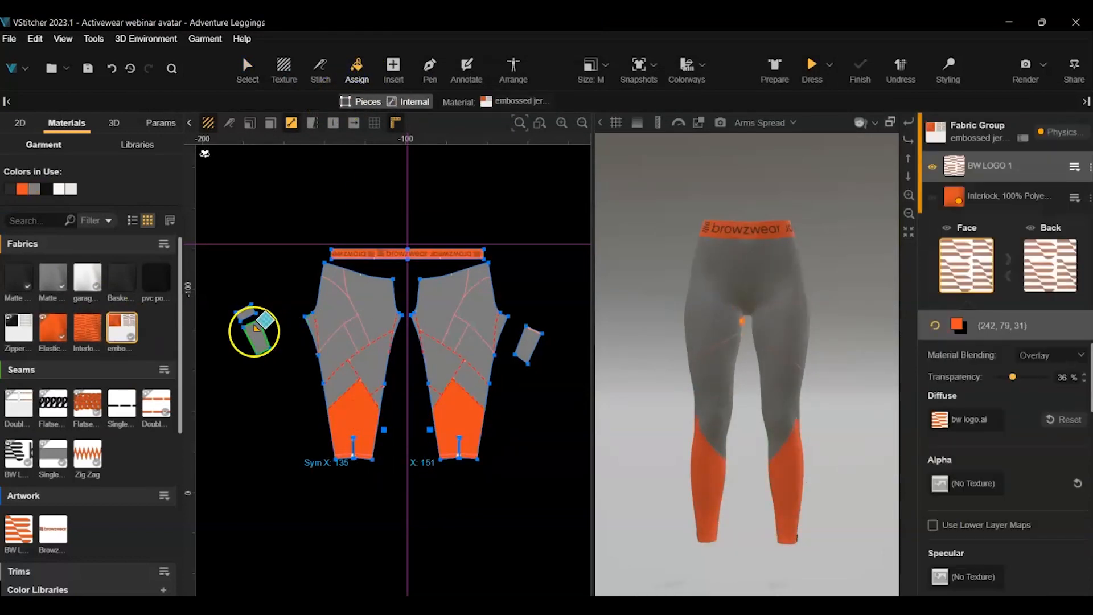
left_click(245, 313)
left_click(515, 344)
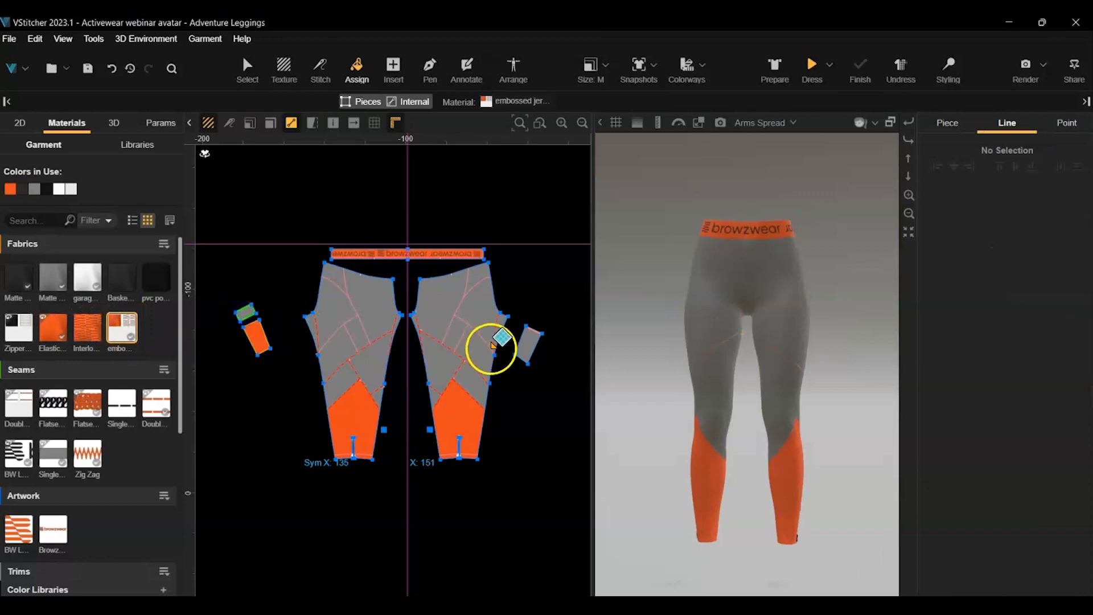
Set the diffuse color of the Interlock layer in the embossed jersey group to off-white (232,232,227)
left_click(137, 336)
left_click(999, 195)
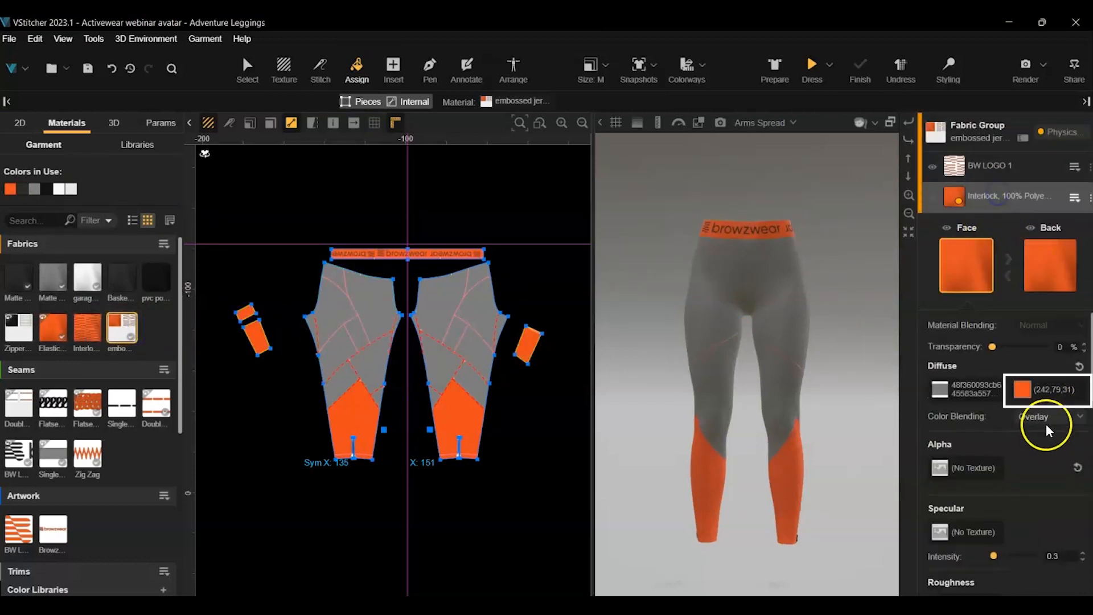
left_click(1022, 390)
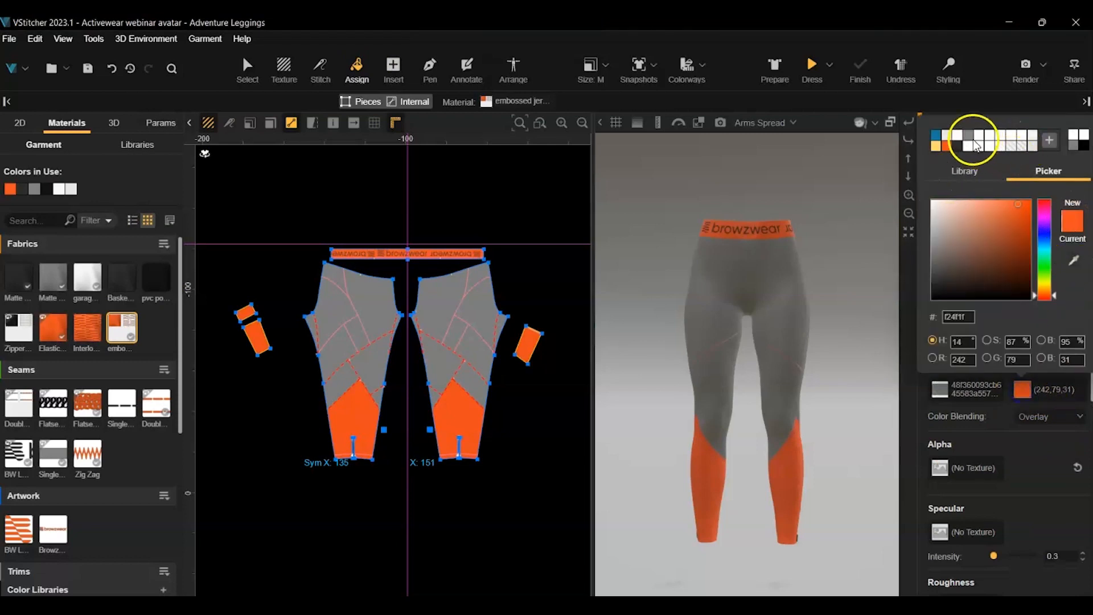
left_click(948, 140)
left_click(1053, 475)
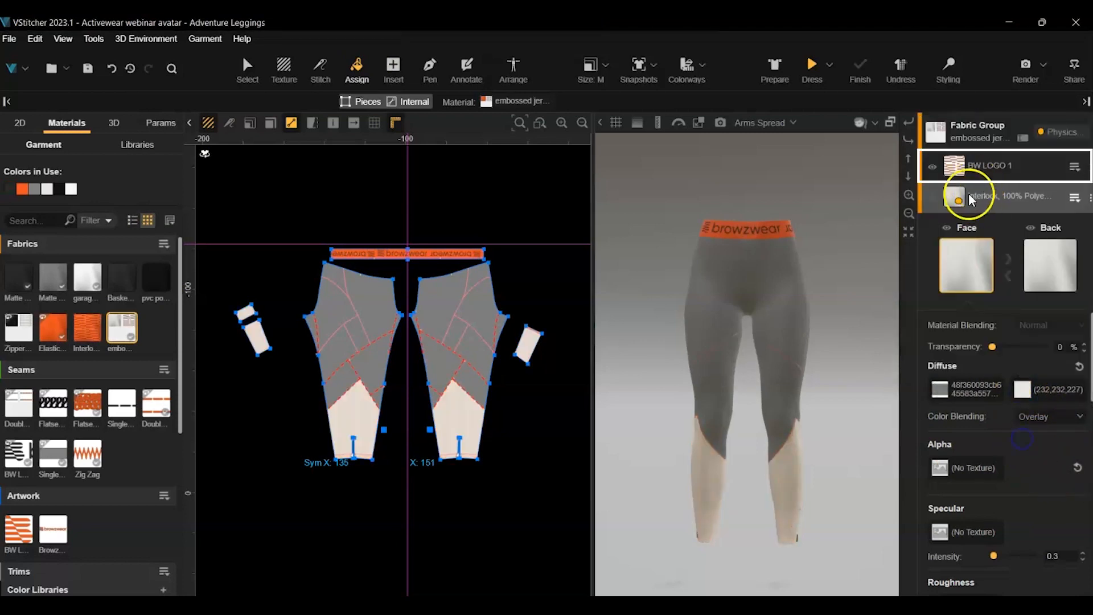
Recolor the BW LOGO 1 layer of the embossed jersey group to off-white (232,232,227)
left_click(974, 164)
left_click(957, 324)
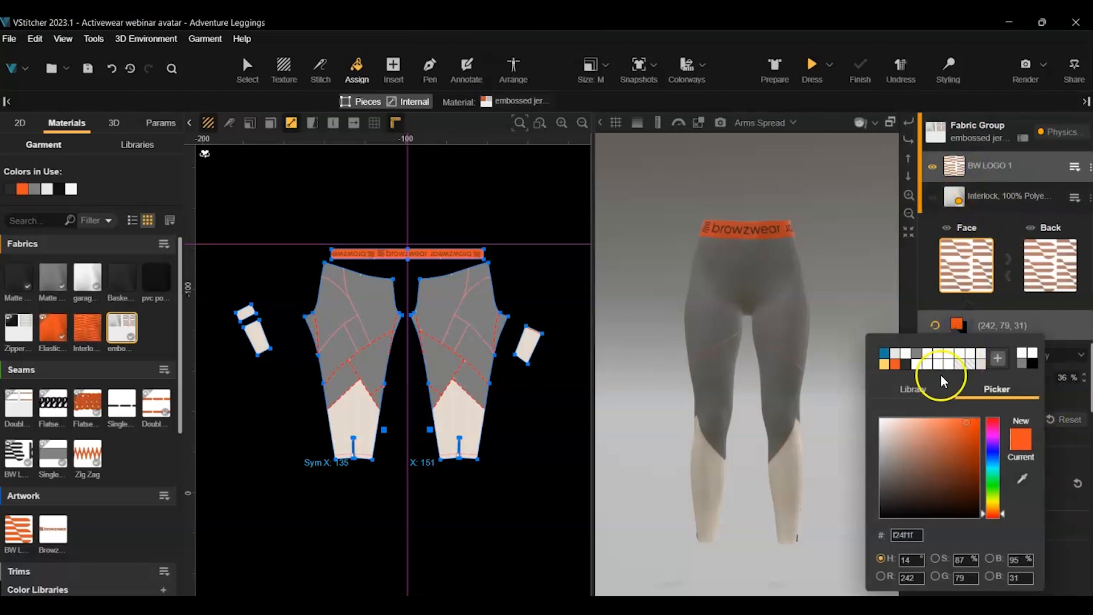
left_click(898, 355)
left_click(1061, 462)
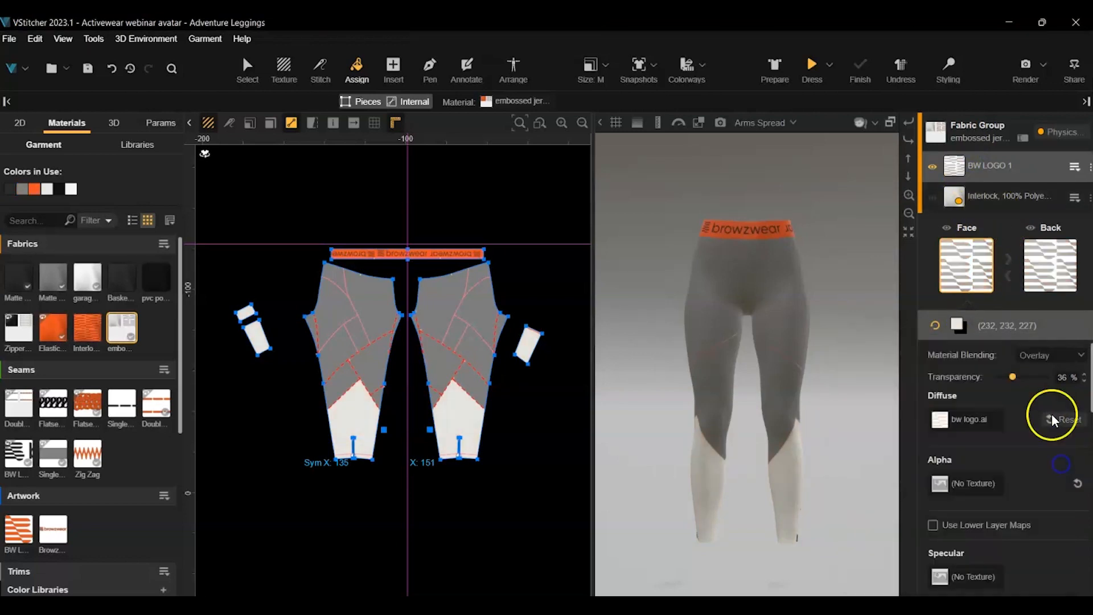
Recolor the patterned Interlock fabric to black (18,18,18) and assign it to the narrow panels just above the off-white lower legs
right_click_drag(843, 464, 843, 463)
right_click_drag(619, 329, 623, 320)
left_click(93, 327)
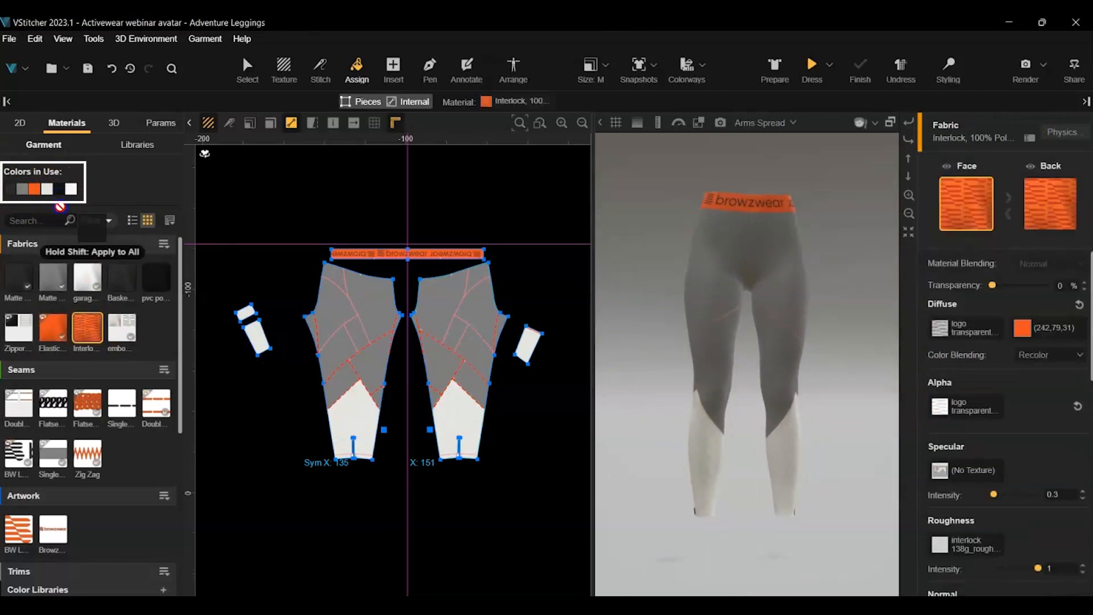
left_click_drag(93, 323, 93, 325)
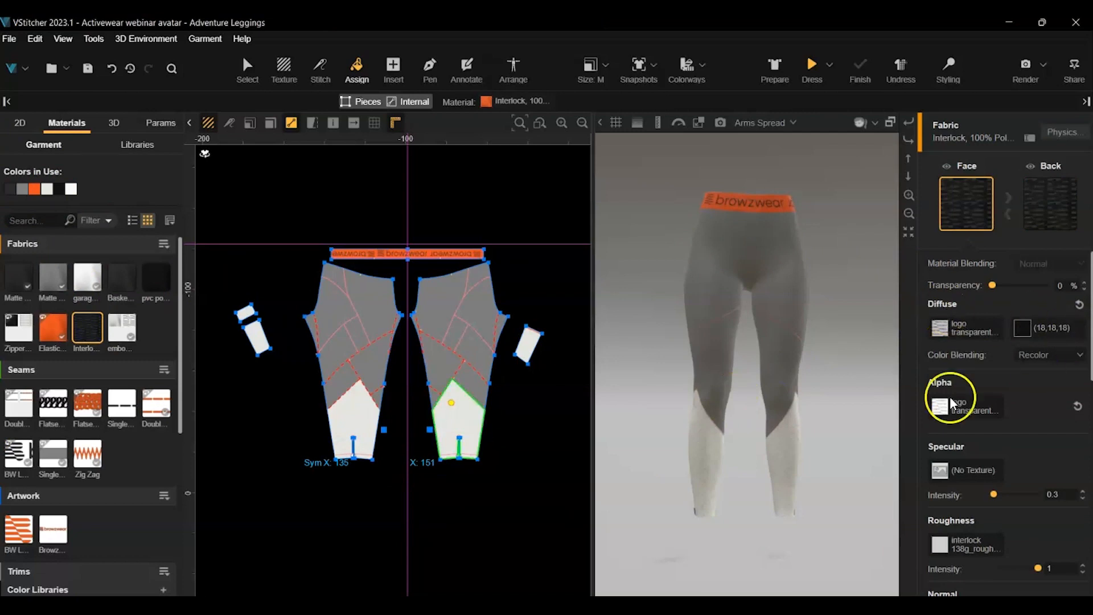
left_click(474, 378)
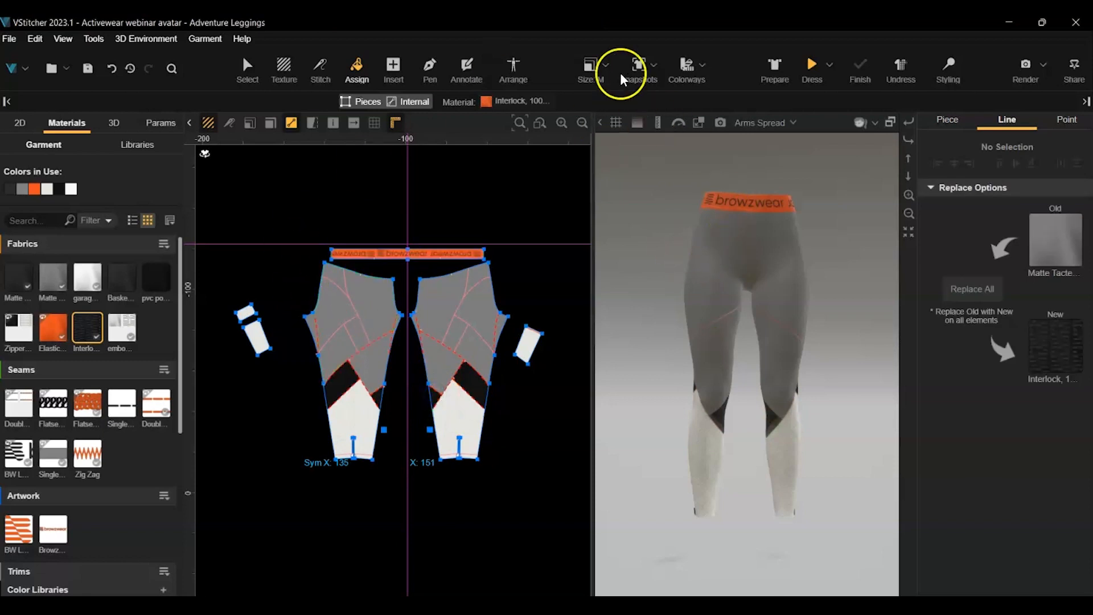
Clone the gray Matte Tactel Mesh fabric and set the clone's color to blue (17,122,167)
left_click(250, 68)
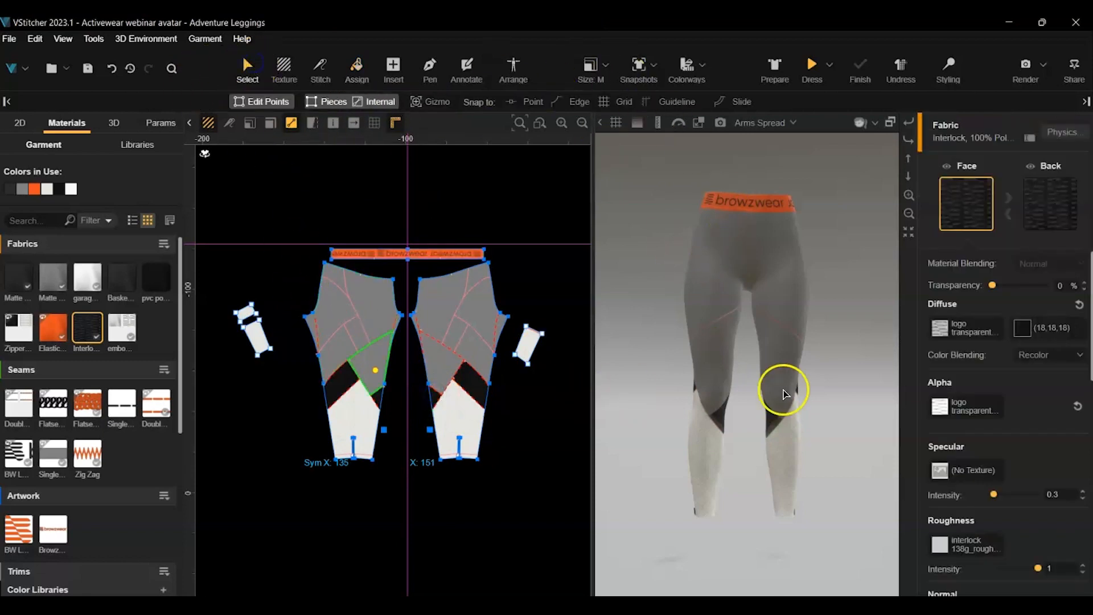
left_click_drag(842, 371, 656, 381)
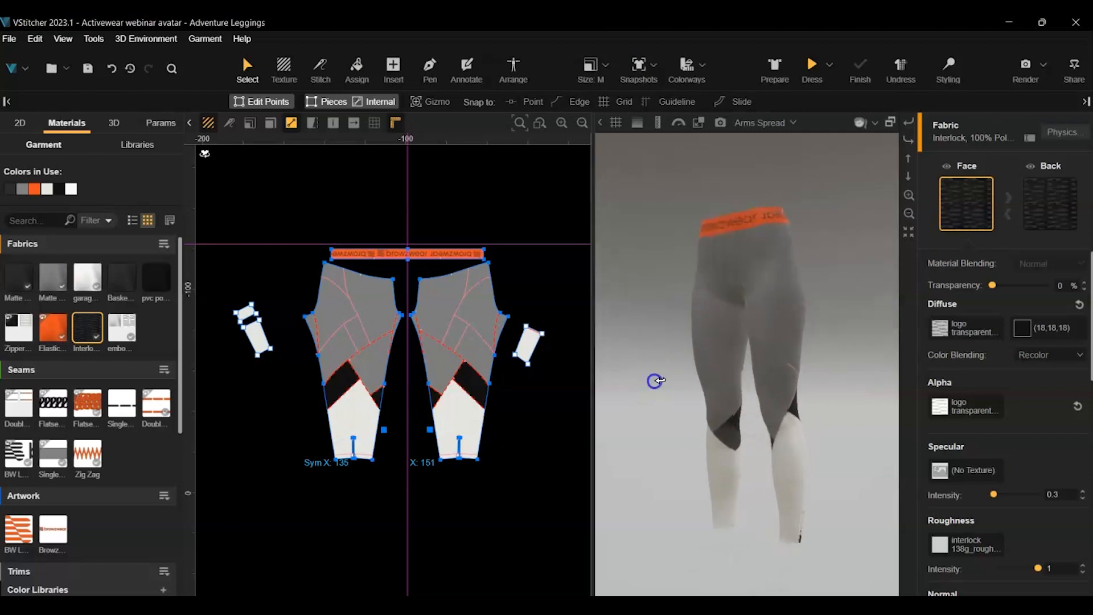
right_click(29, 292)
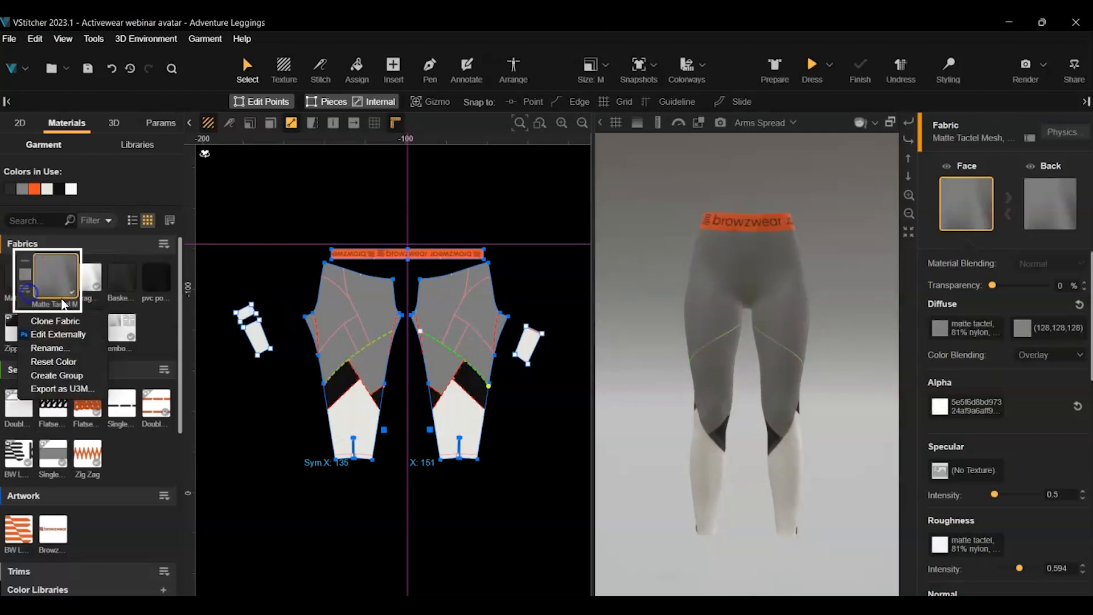
left_click(51, 321)
left_click(156, 325)
left_click(126, 324)
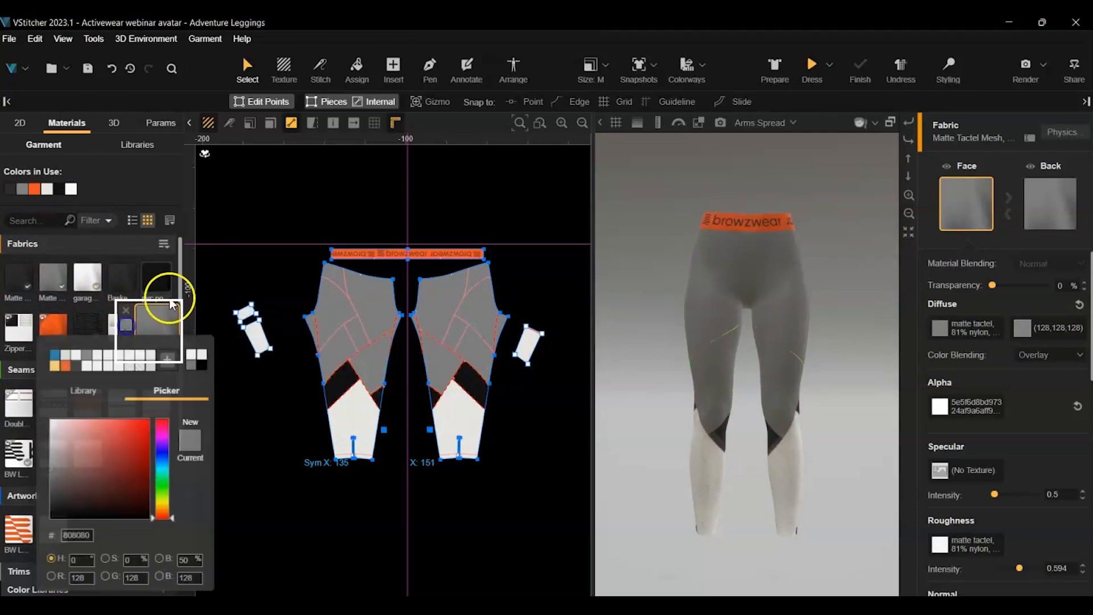
left_click(57, 357)
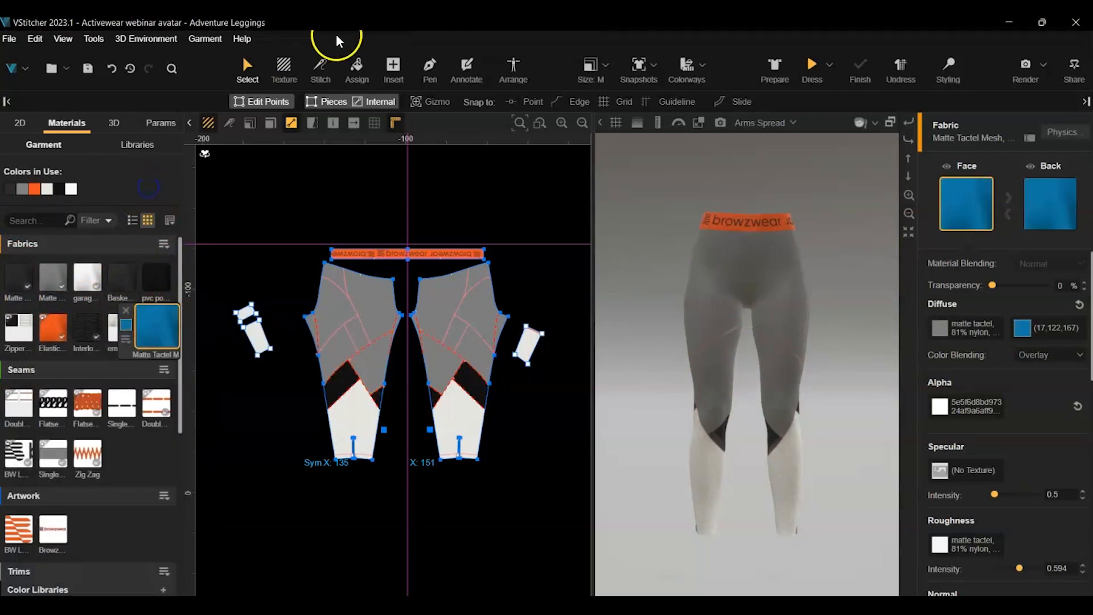
Assign the blue Matte Tactel Mesh clone to the knee panels of both legs
left_click(357, 67)
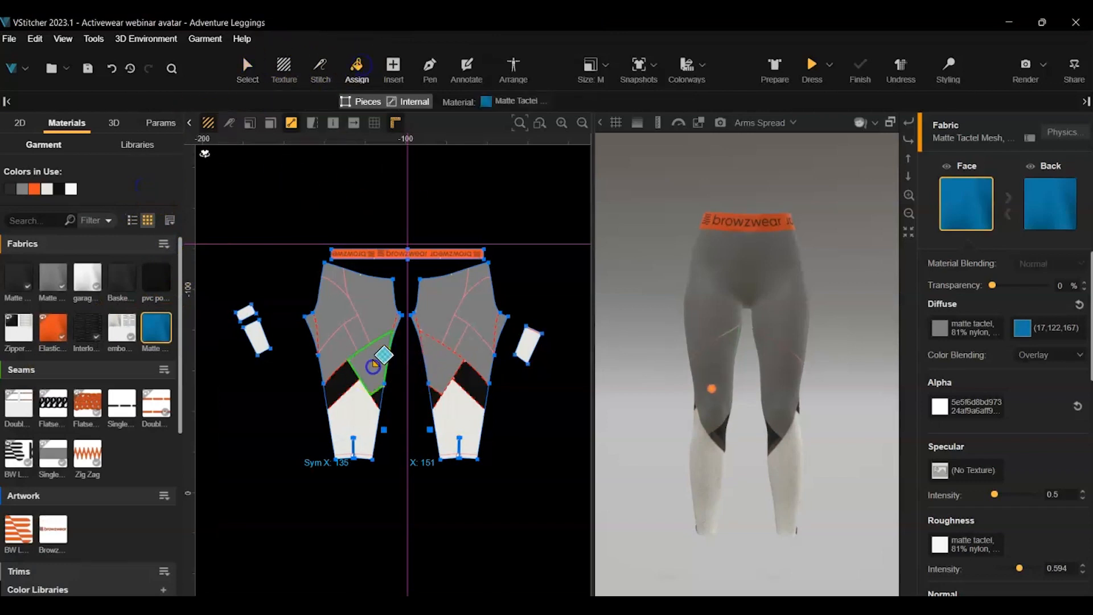
left_click(373, 366)
left_click(435, 364)
Recolor the gray Matte Tactel Mesh fabric on the upper leg panels to yellow (255,217,102)
left_click(55, 278)
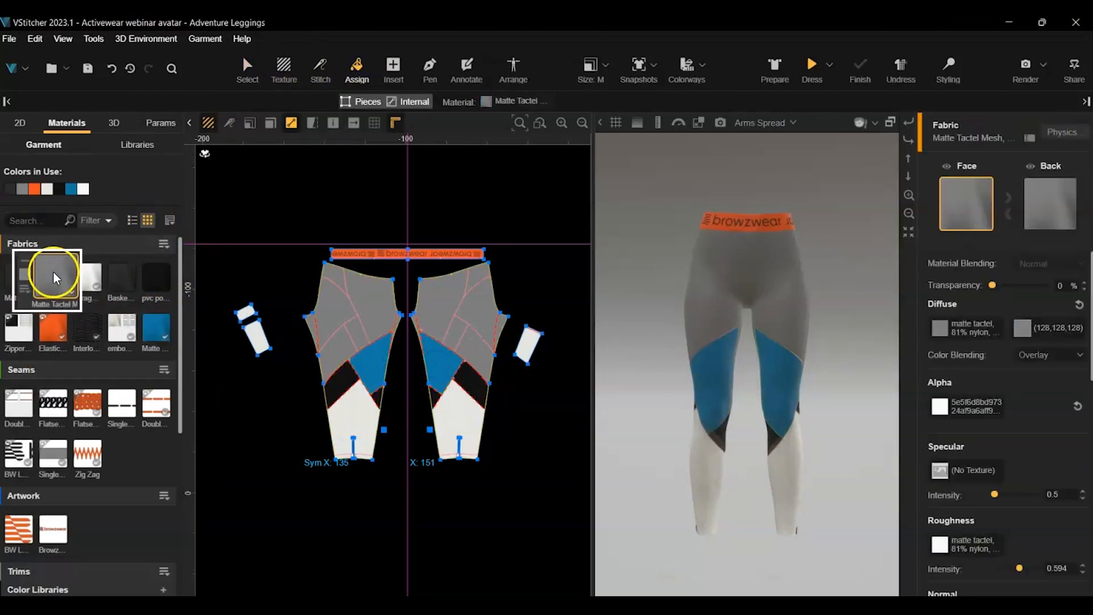
left_click(50, 275)
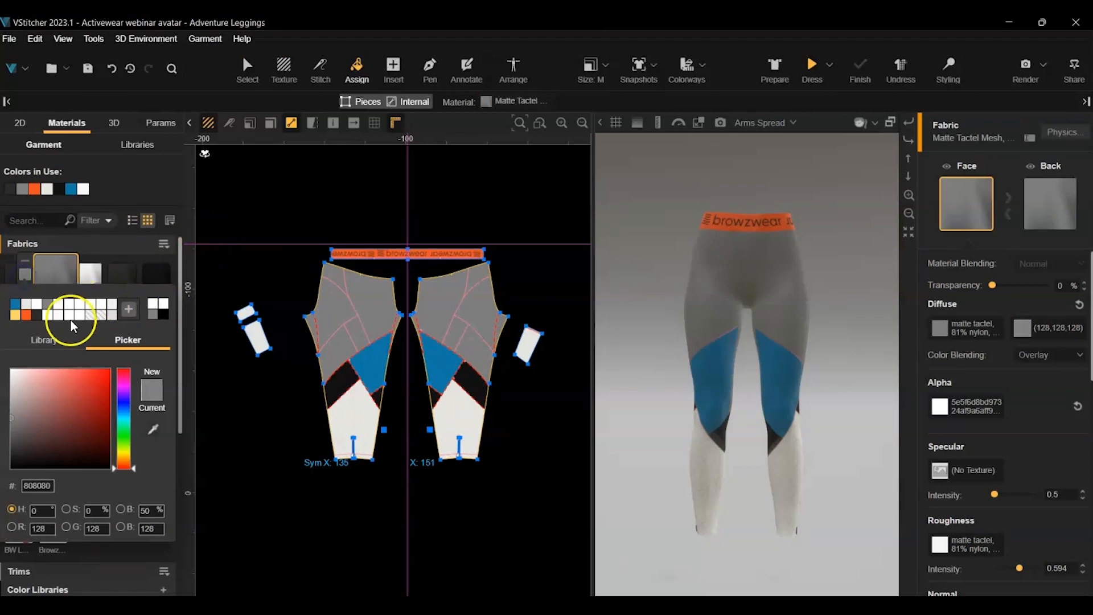
left_click(15, 315)
left_click(139, 182)
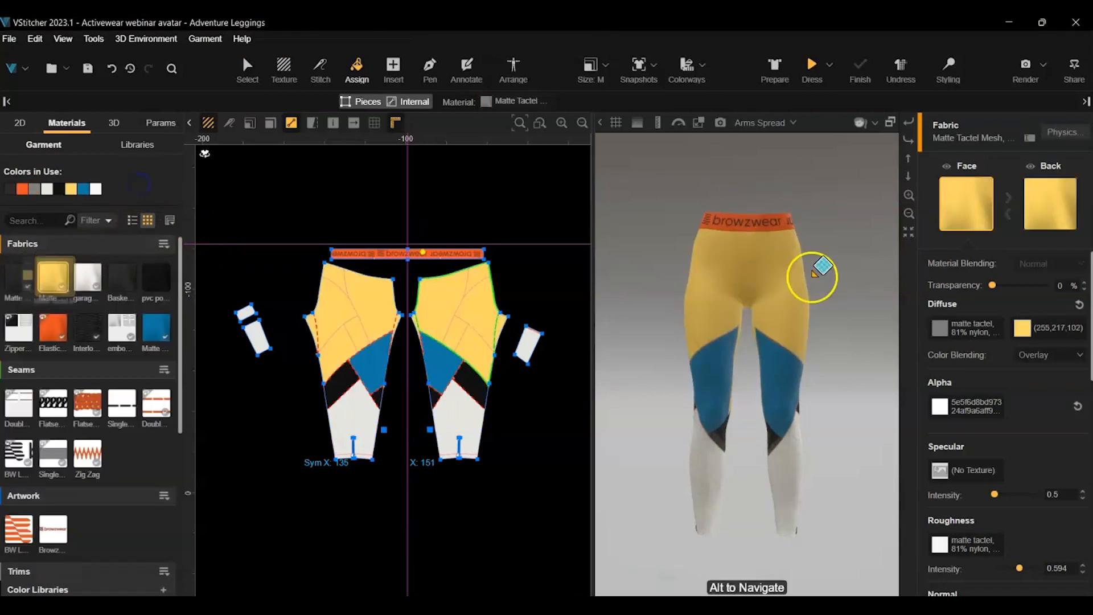
left_click_drag(856, 337, 846, 371, "alt")
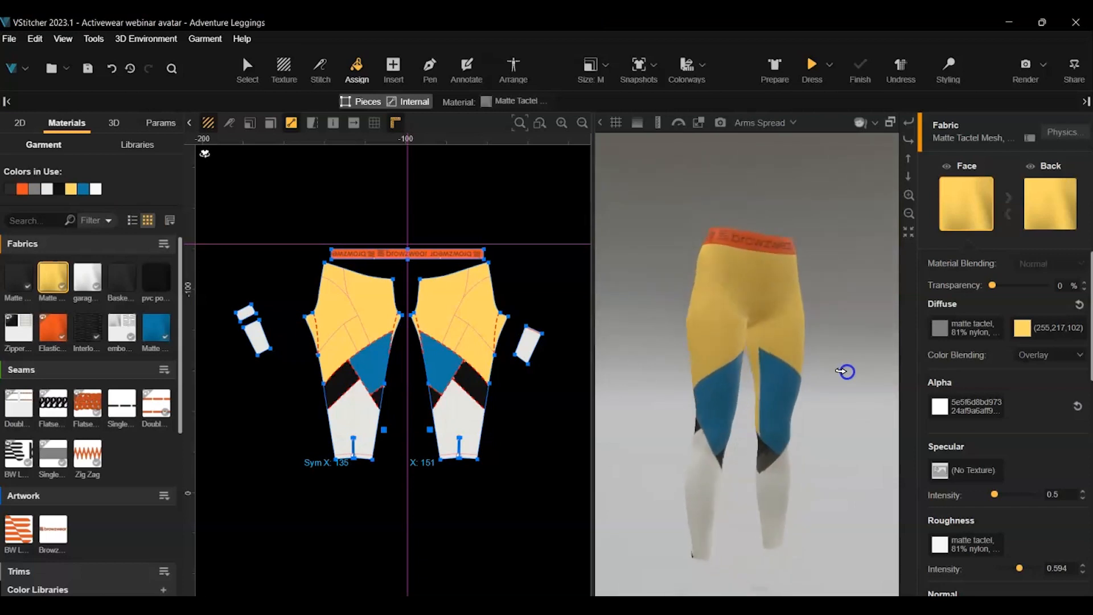
Examine the stitches joining the pocket pieces to the leg panels in 2D and from the side in 3D
left_click(247, 68)
left_click_drag(638, 386, 635, 394)
scroll(802, 358, "up", 3)
key("s")
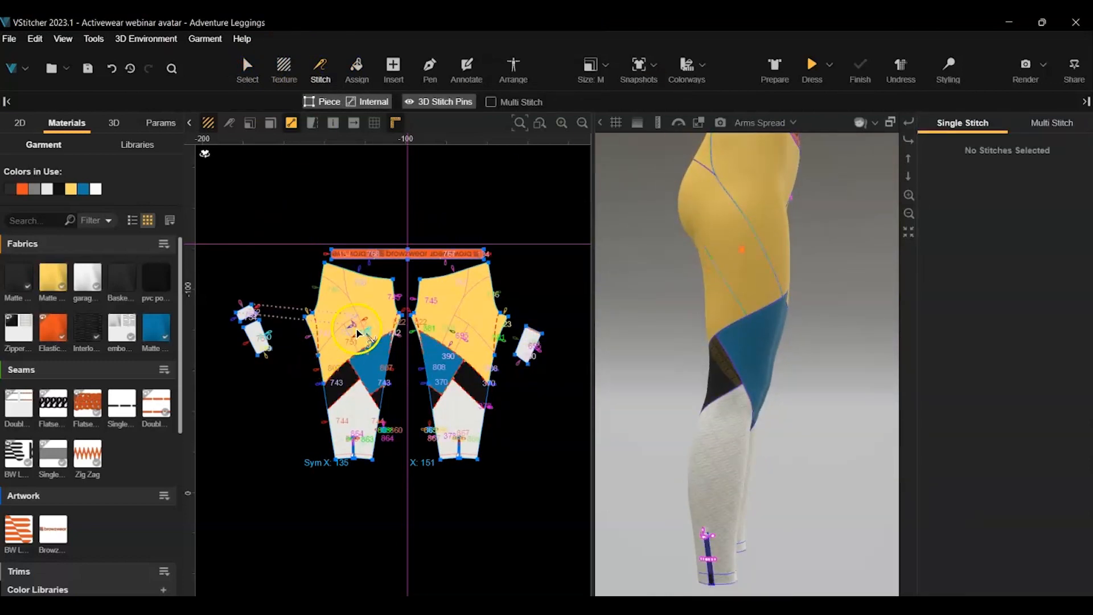
left_click(871, 122)
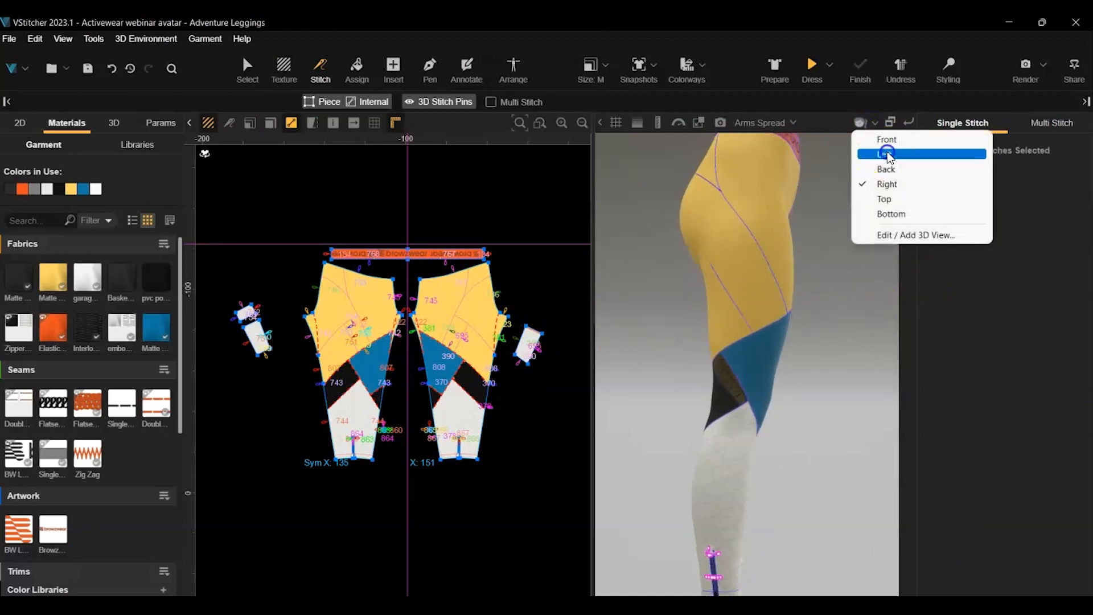
left_click(886, 153)
scroll(521, 344, "up", 2)
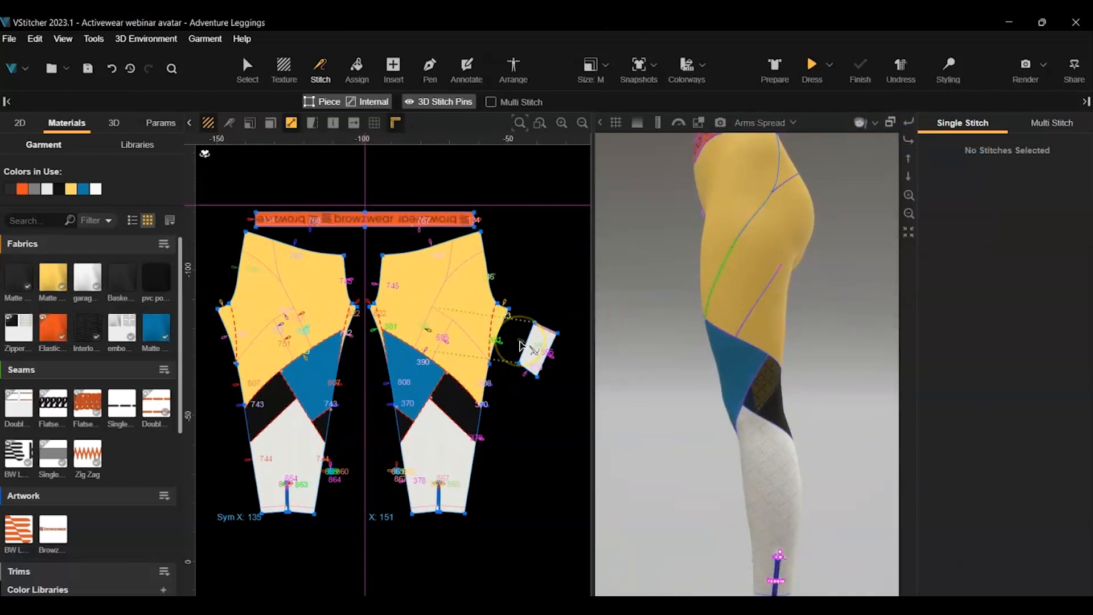
left_click(425, 295)
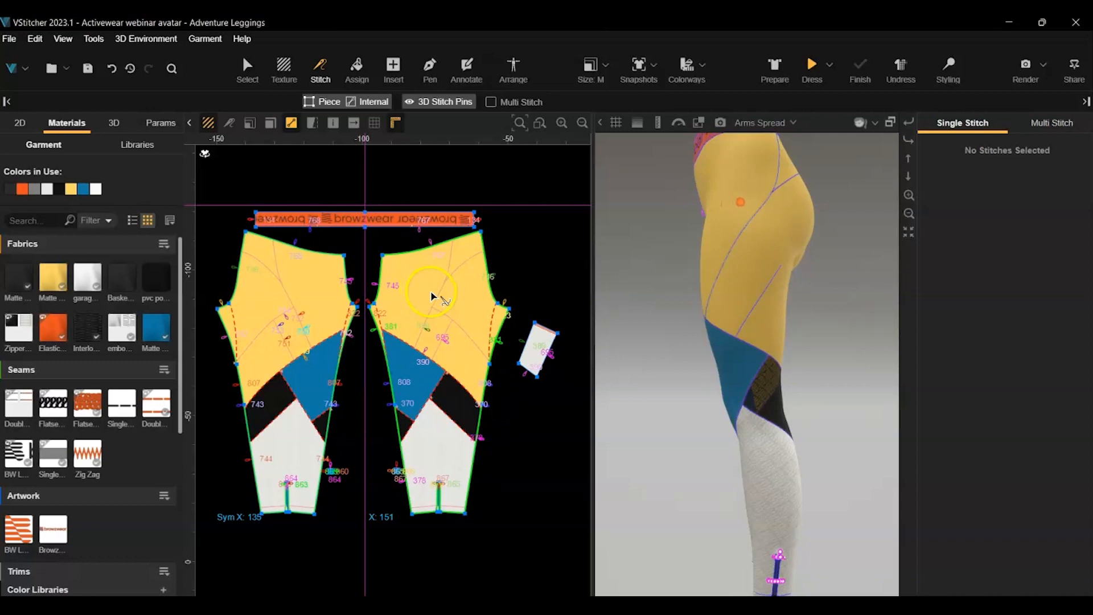
Enable Use in 3D for the pocket pieces on both sides of the leggings
left_click(246, 66)
left_click(534, 354)
scroll(1005, 505, "down", 3)
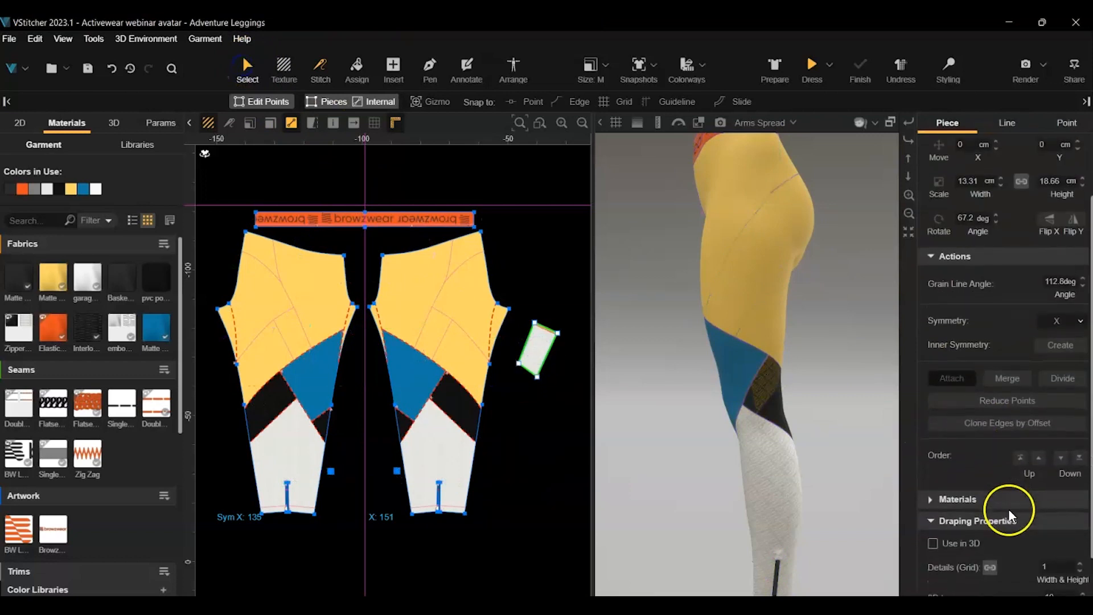
left_click(933, 492)
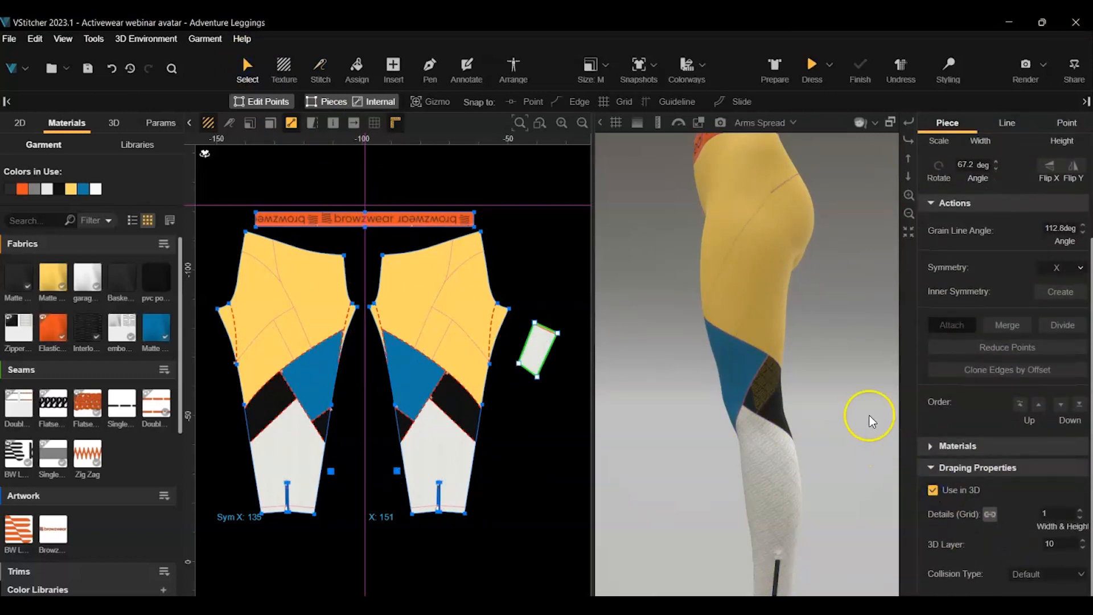
right_click_drag(669, 298, 612, 434)
scroll(195, 517, "down", 2)
right_click_drag(229, 562, 371, 498)
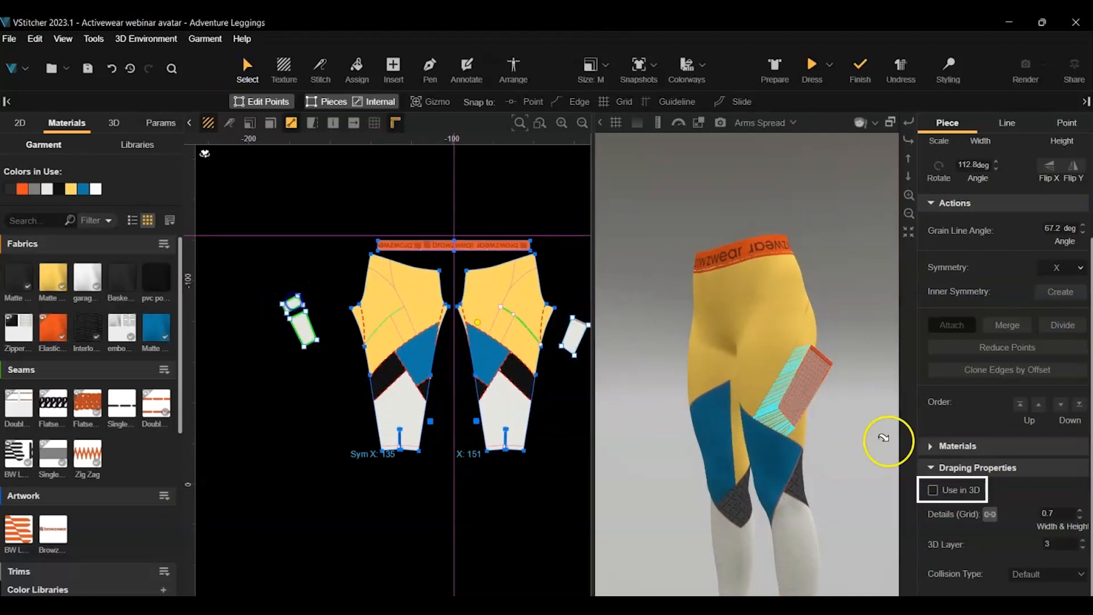
left_click(932, 490)
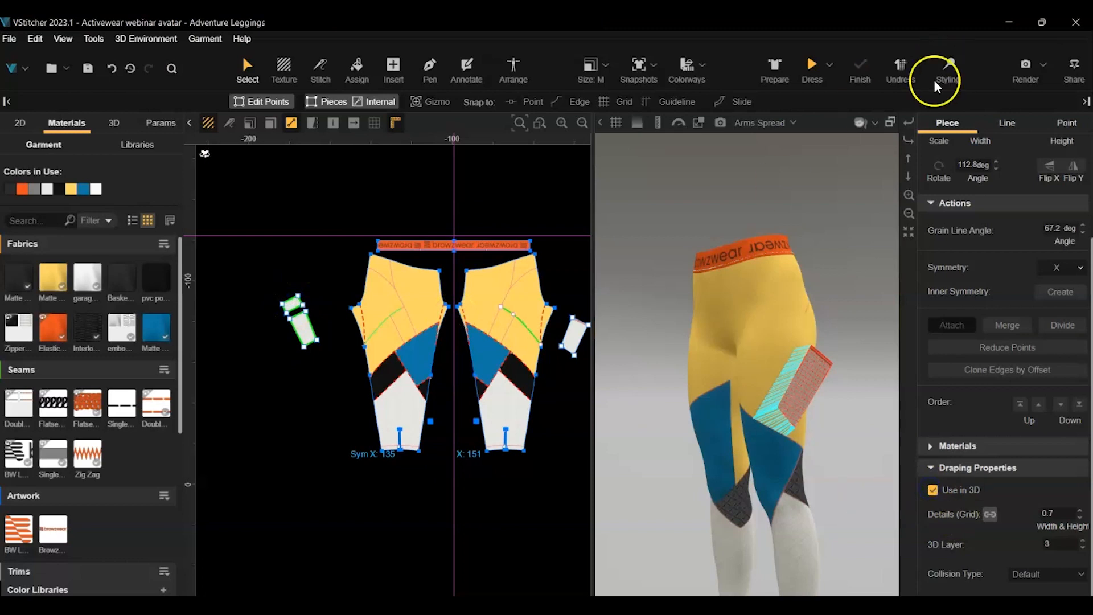
Dress the avatar in the leggings with the pocket pieces included and check the pocket's fit in 3D
left_click(864, 121)
left_click(868, 140)
right_click_drag(648, 435, 672, 365)
left_click(815, 65)
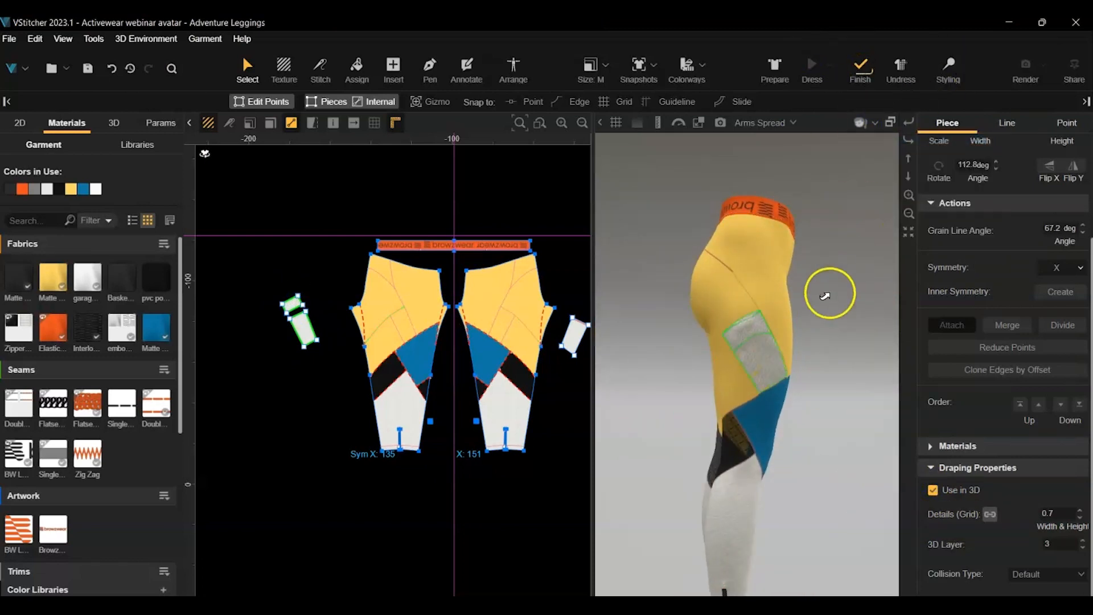
right_click_drag(859, 329, 809, 365)
left_click(737, 341)
Assign the dark Basketball Mesh fabric to the narrow inner-thigh gusset panels on both leg pieces
scroll(200, 362, "up", 3)
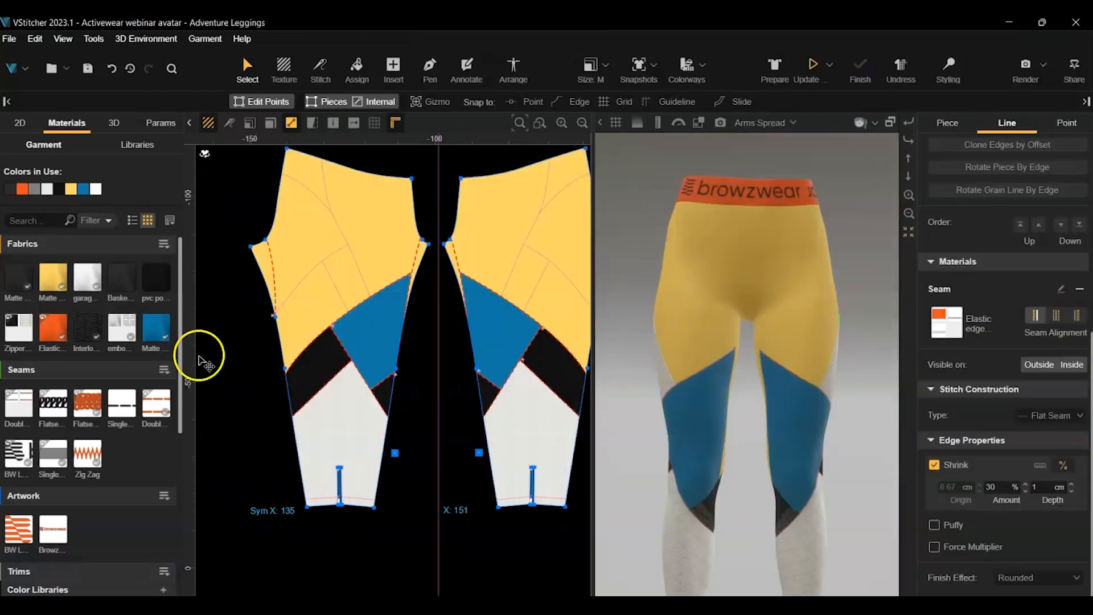
left_click(121, 265)
left_click(357, 67)
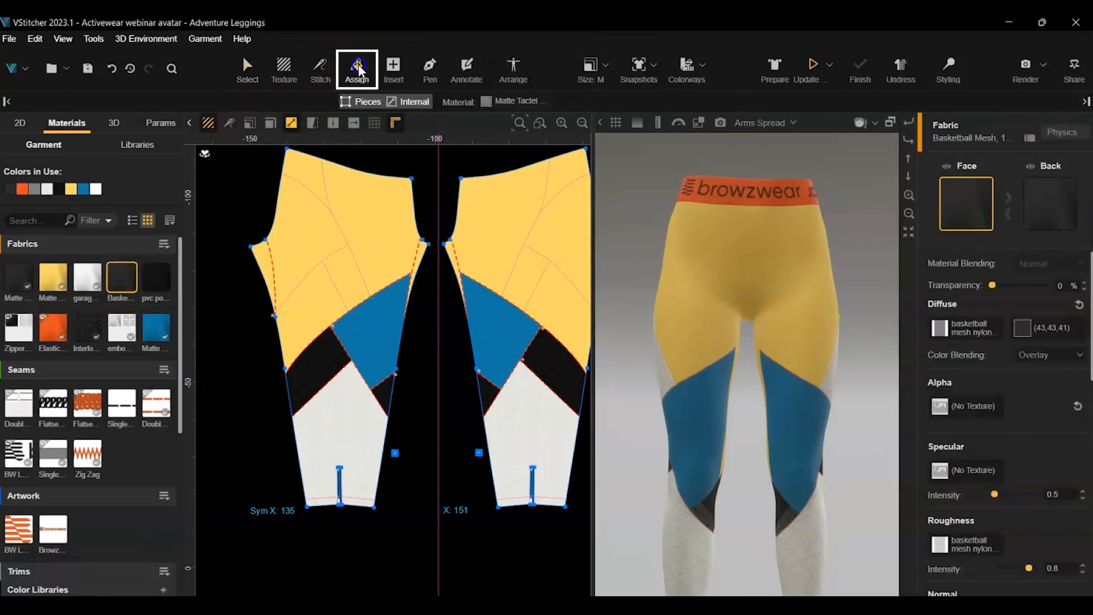
left_click(259, 255)
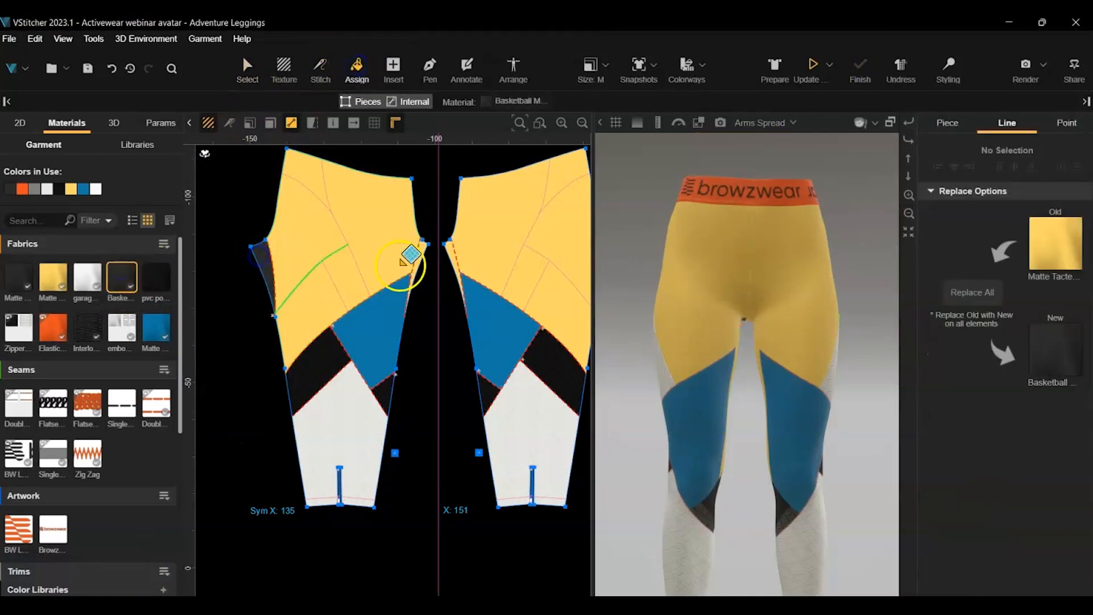
left_click(450, 250)
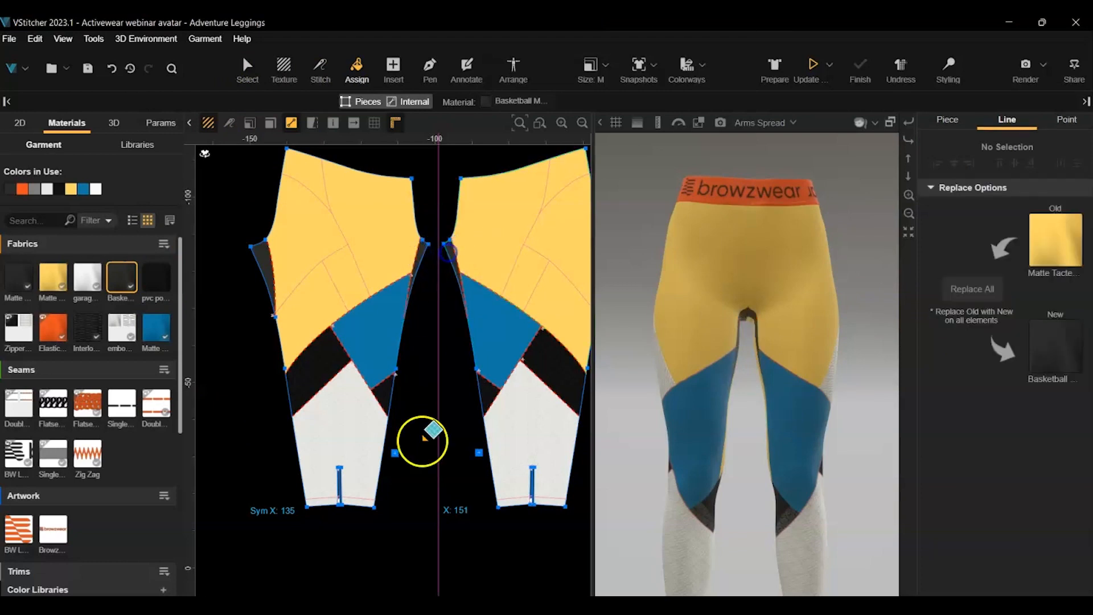
scroll(402, 532, "right", 5)
left_click(446, 267)
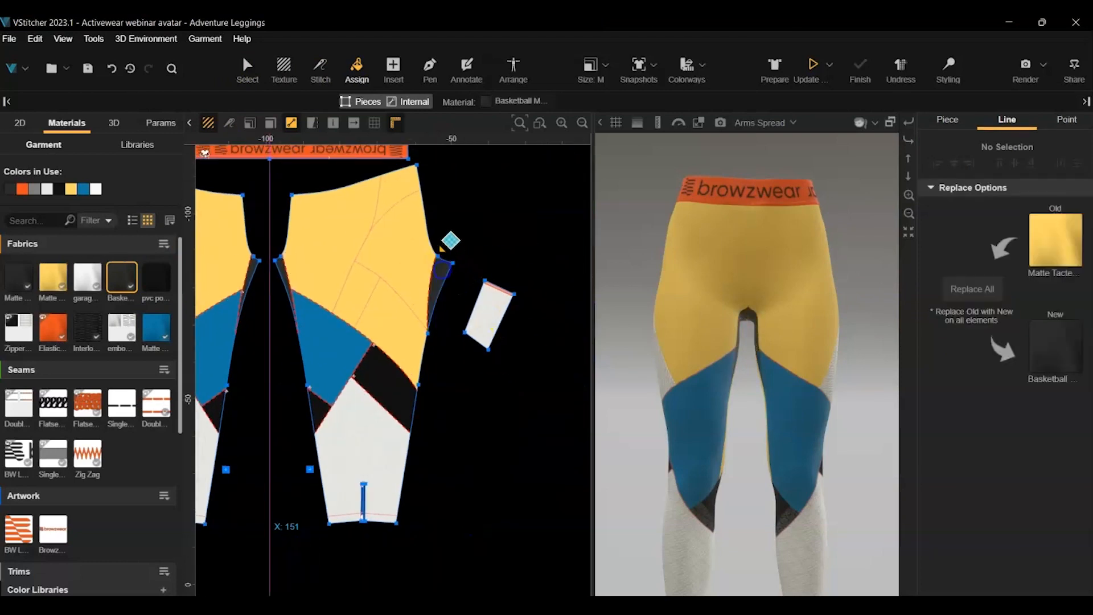
Examine the back yoke piece with its oval zipper line, the narrow zipper frame piece below it, and the garment's back in 3D
left_click(250, 63)
mouse_move(859, 366)
right_mouse_down()
mouse_move(866, 317)
mouse_move(847, 358)
right_mouse_up()
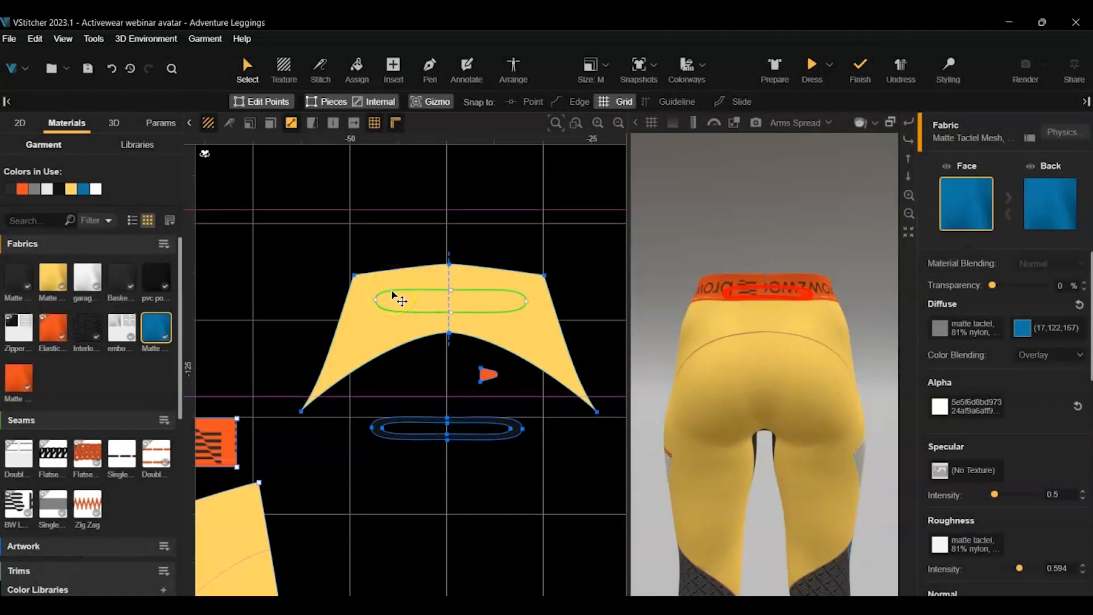
left_click(393, 295)
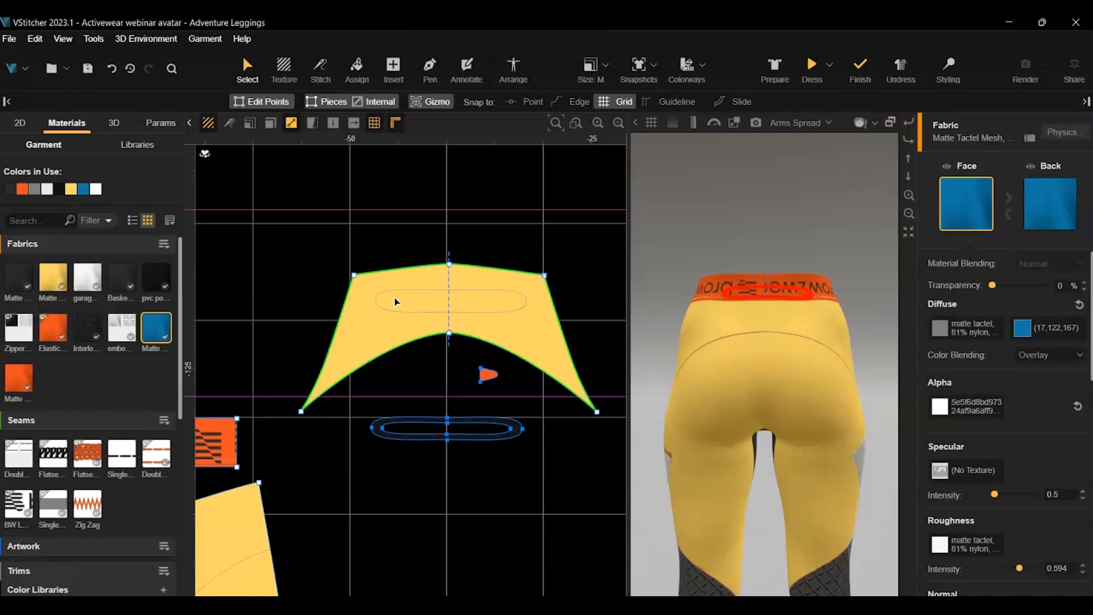
scroll(499, 493, "up", 4)
scroll(439, 347, "down", 3)
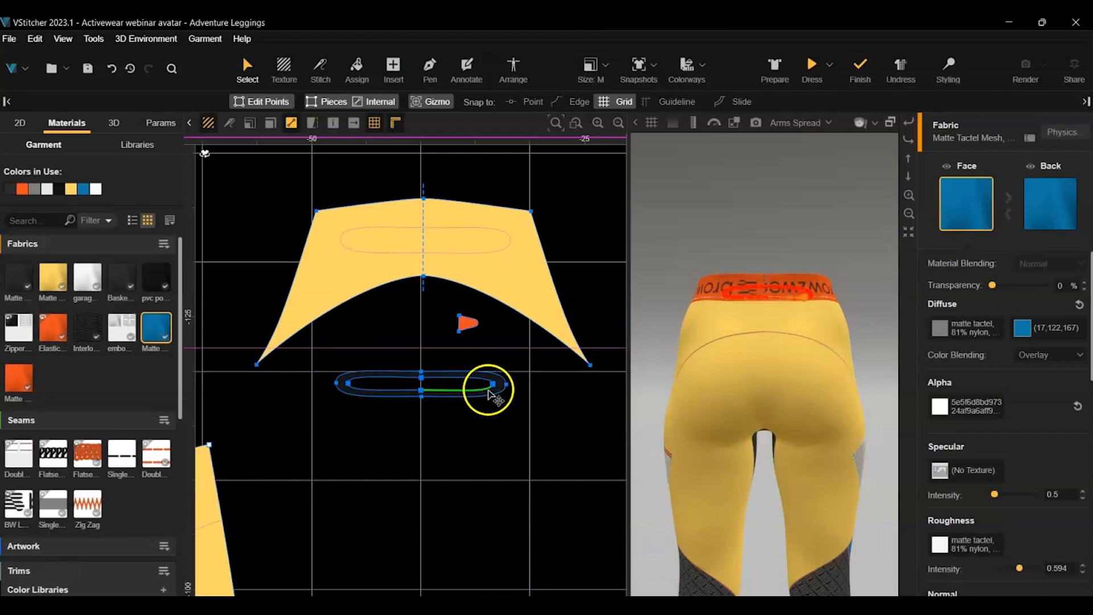
left_click(387, 385)
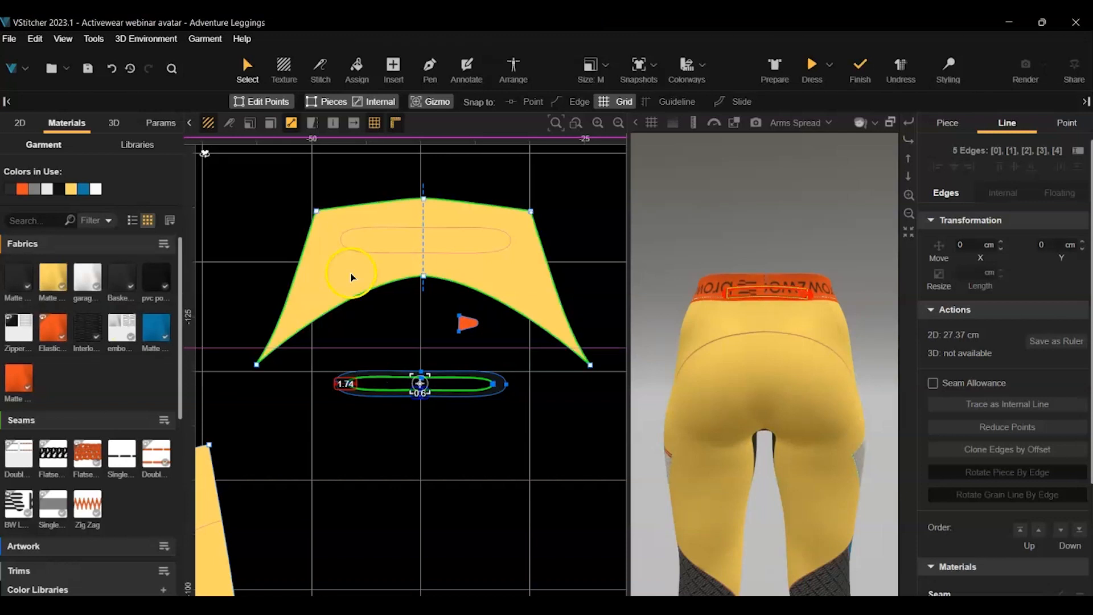
Clone the blue Matte Tactel Mesh fabric to serve as the base for a zipper material
mouse_move(159, 328)
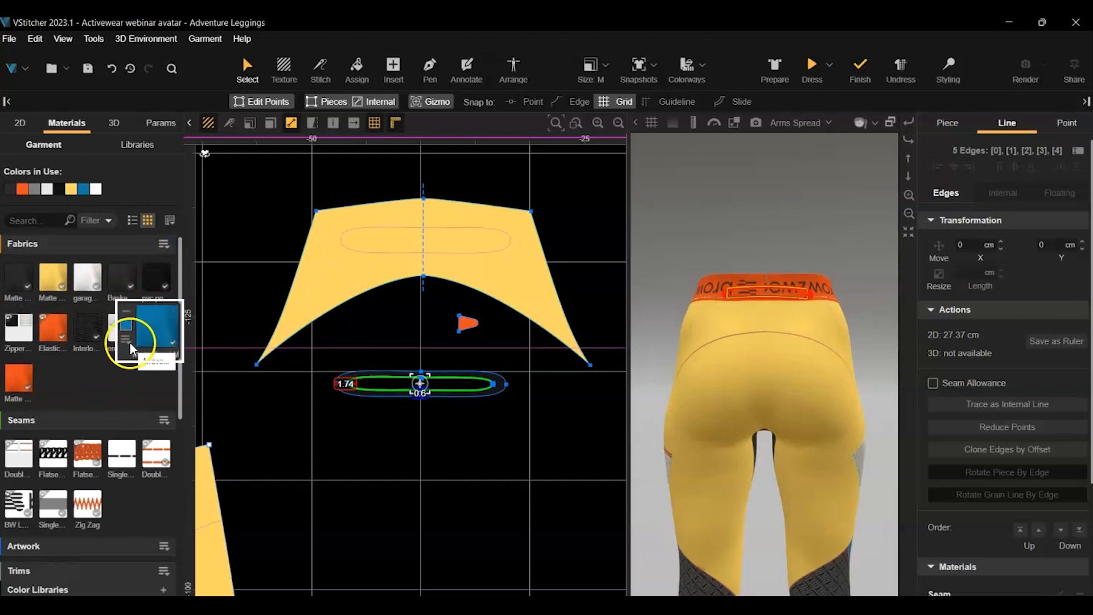
left_click(126, 339)
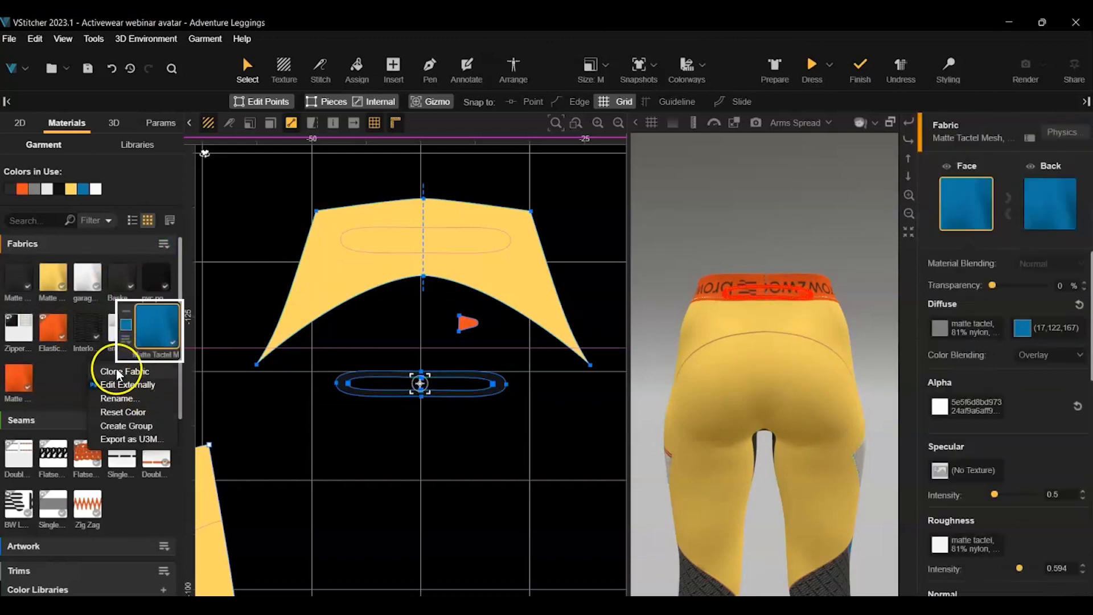
left_click(113, 372)
left_click_drag(58, 384, 364, 389)
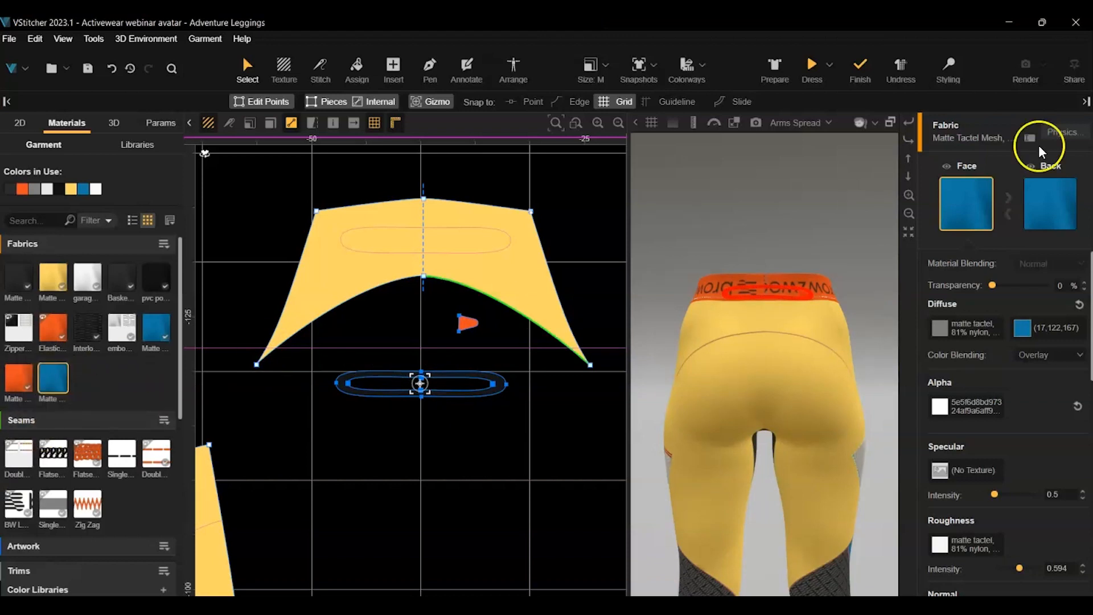
Set the cloned fabric's physics to Zipper plastic wide from the Misc category of the Browzwear library
left_click(1078, 135)
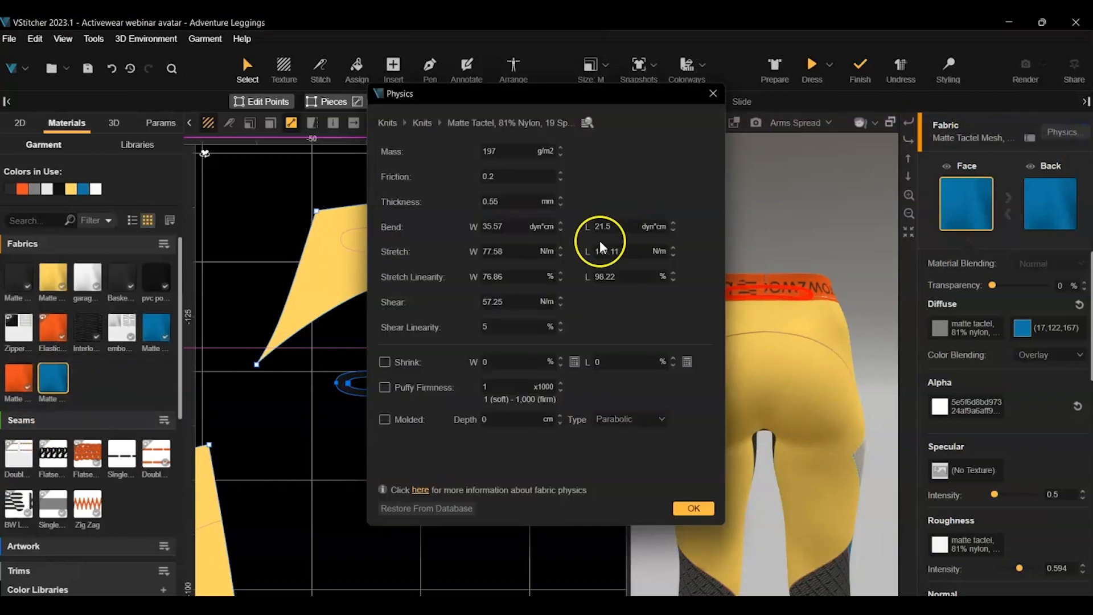
left_click(588, 123)
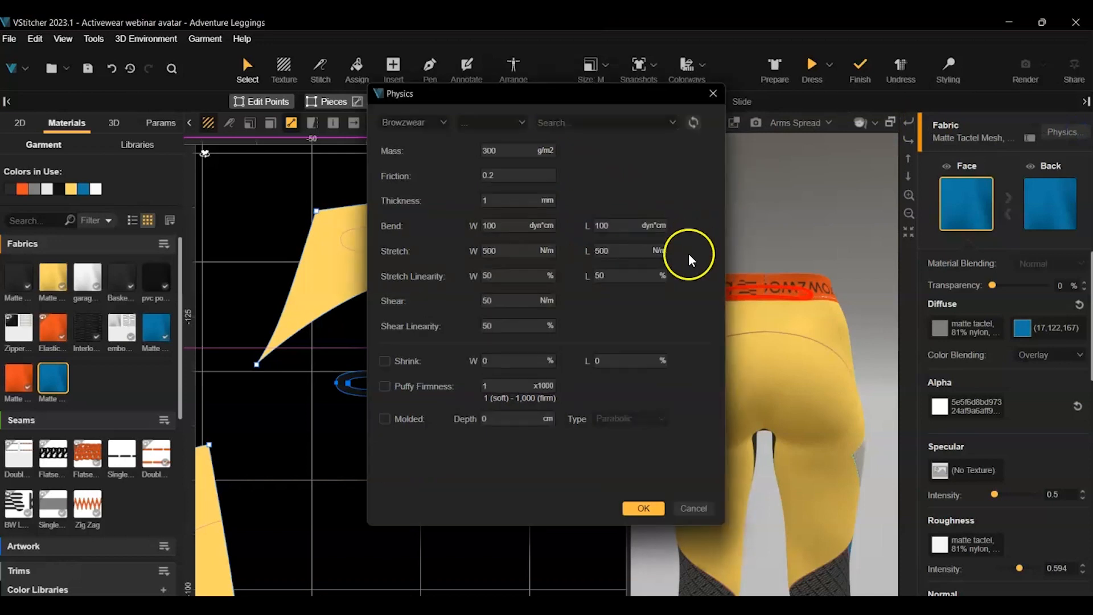
left_click(522, 123)
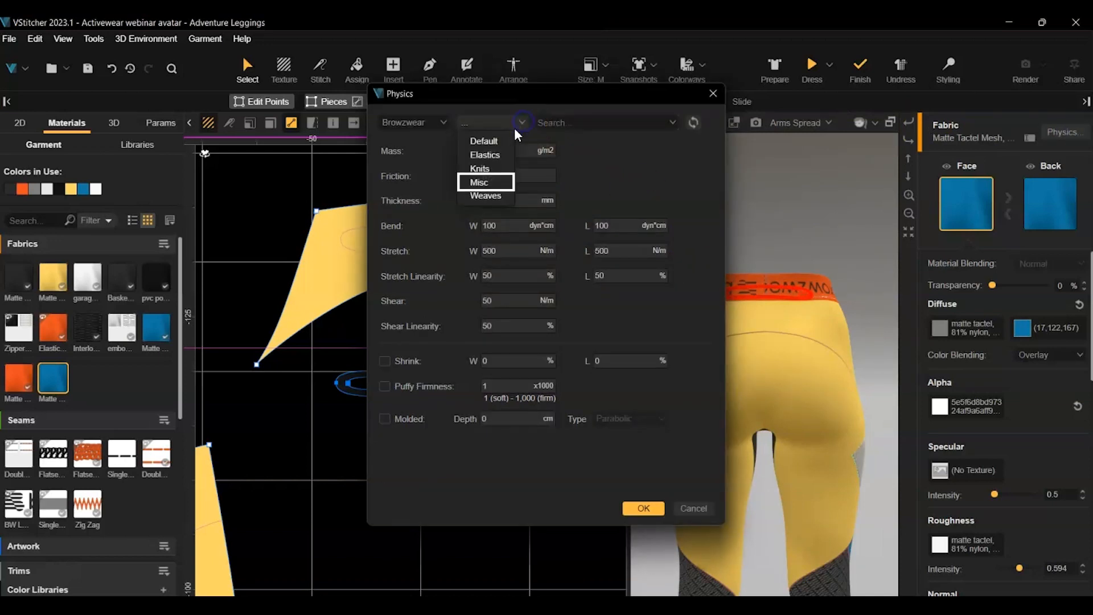
left_click(489, 183)
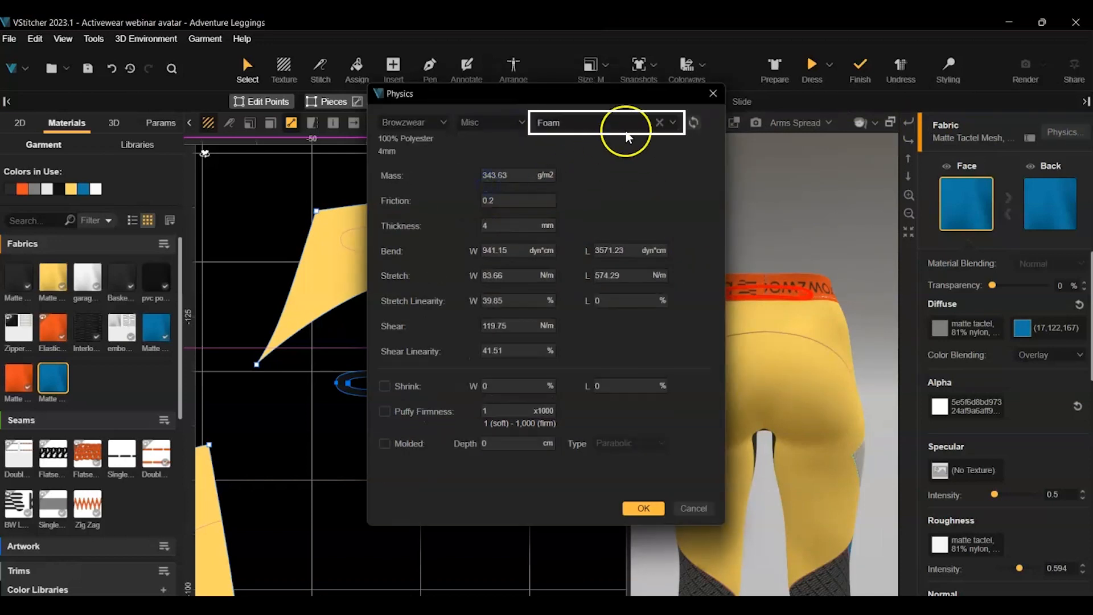
left_click(674, 123)
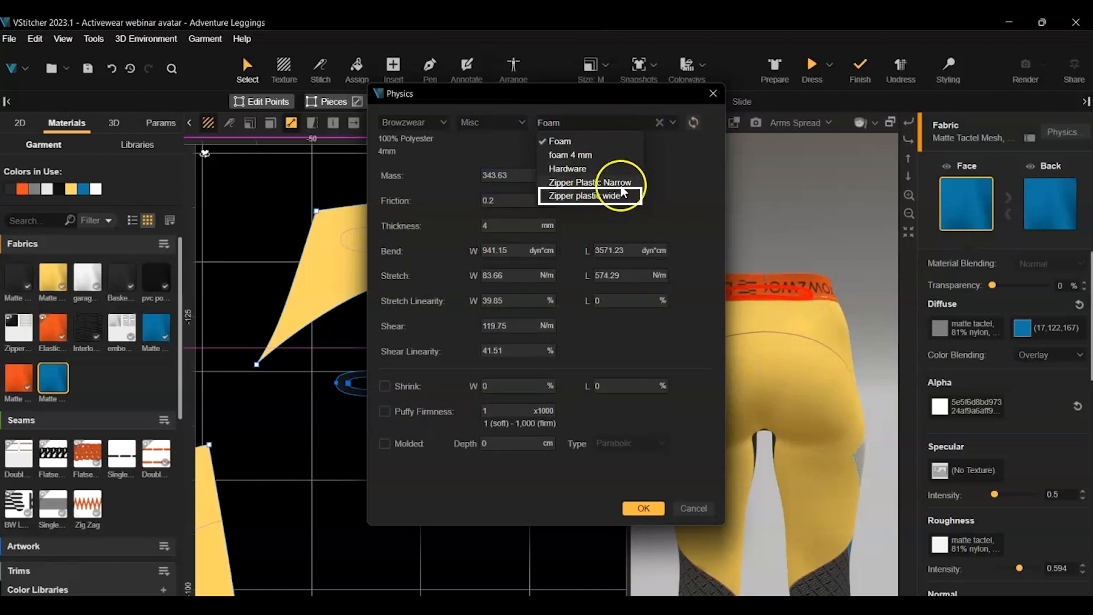
left_click(594, 200)
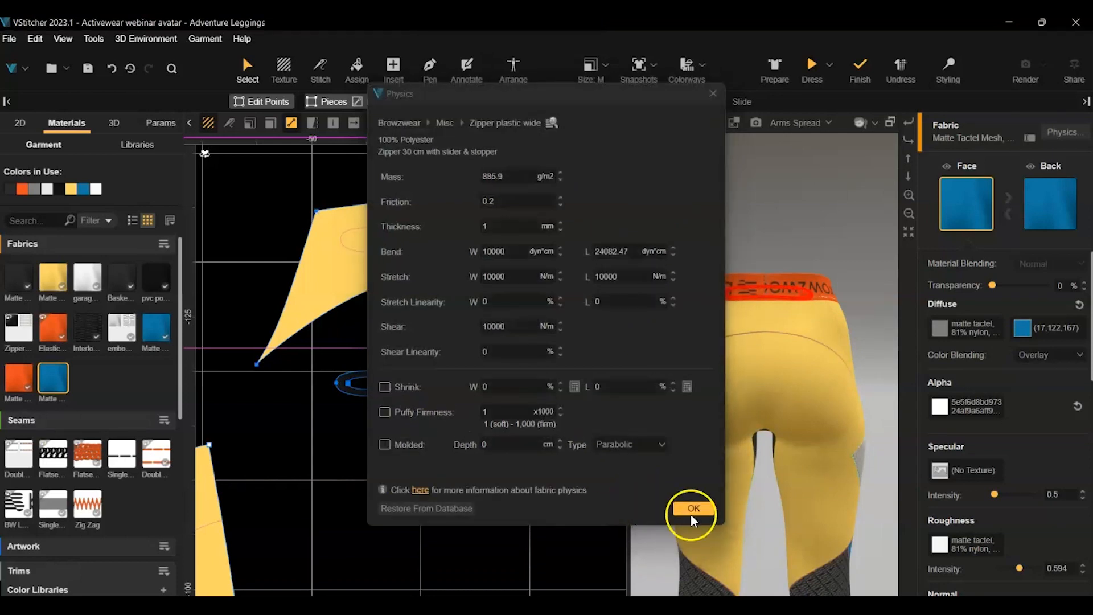
left_click(690, 510)
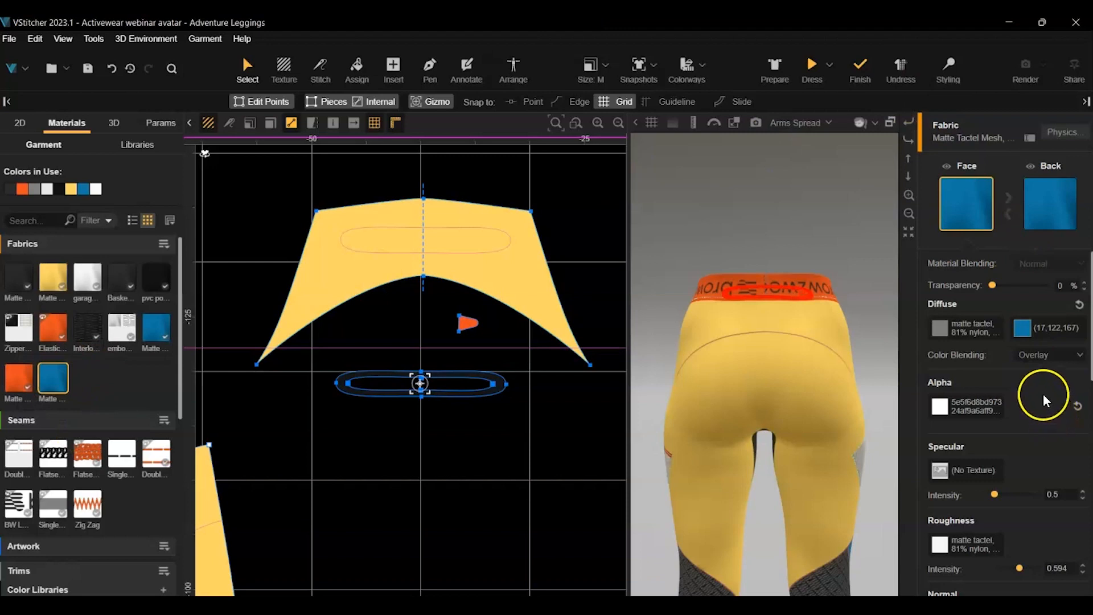
Replace the cloned fabric's diffuse texture with the reverse zipper diffuse image
left_click(943, 326)
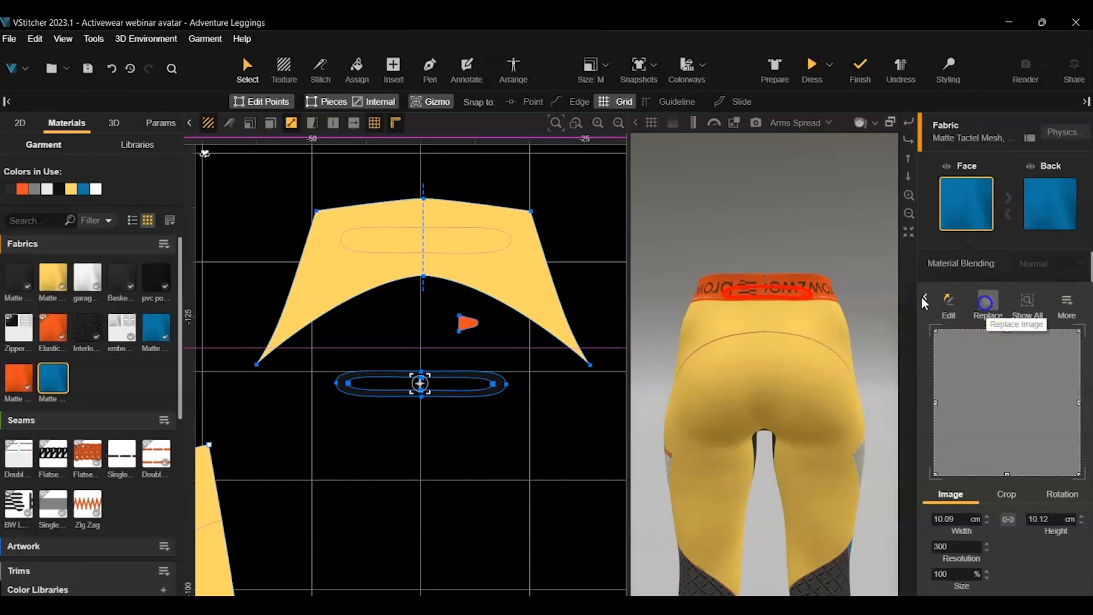
left_click(985, 301)
left_click(339, 143)
left_click(725, 517)
Replace the cloned fabric's normal map with the reverse zipper norm image
scroll(1002, 449, "down", 3)
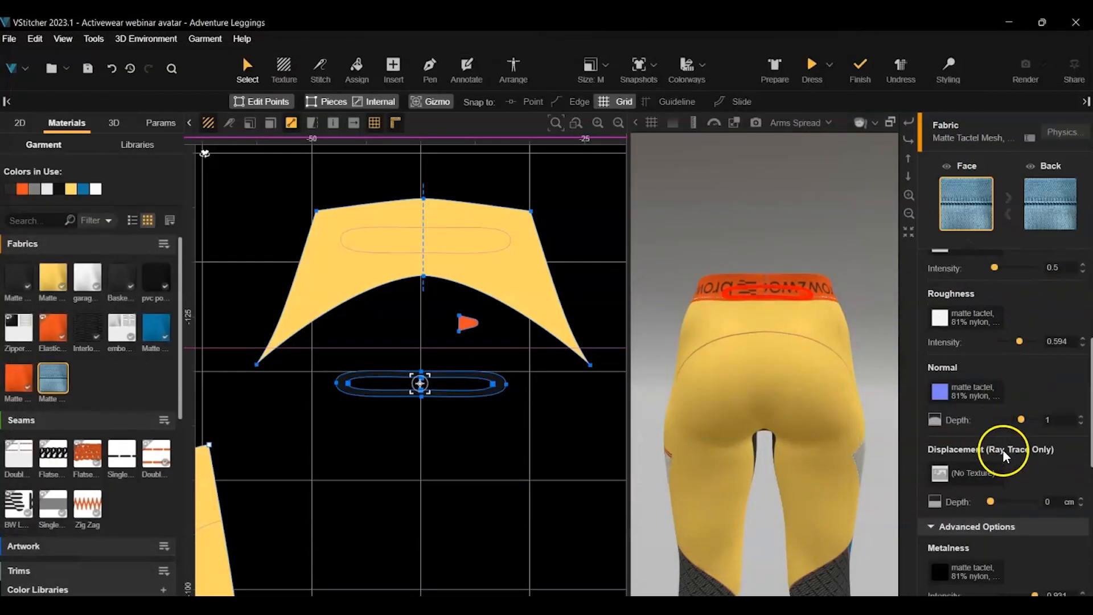
scroll(1002, 449, "down", 2)
left_click(974, 336)
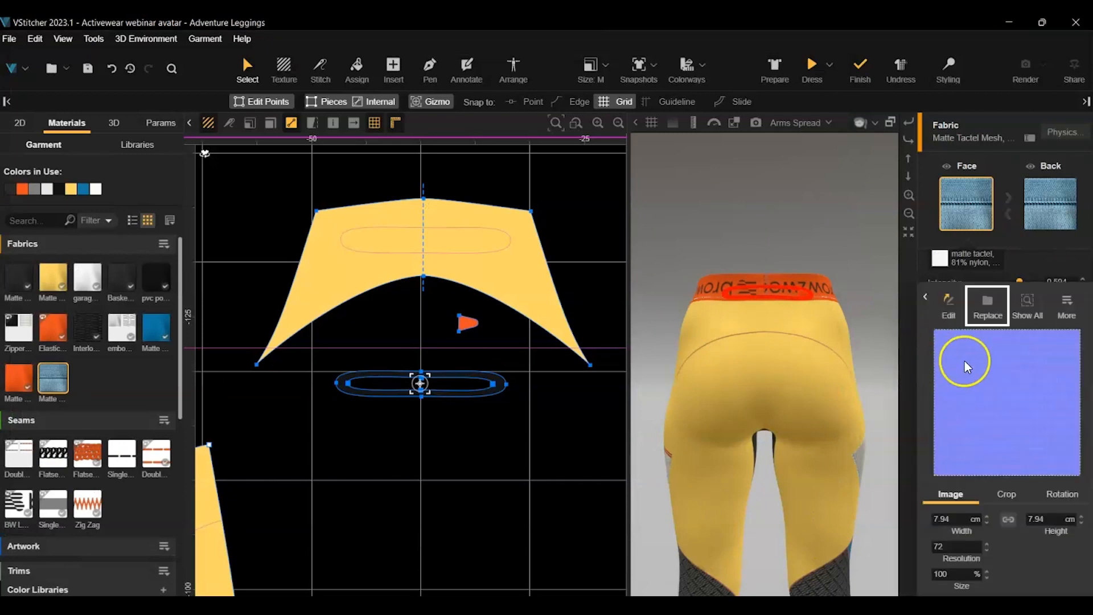
left_click(988, 300)
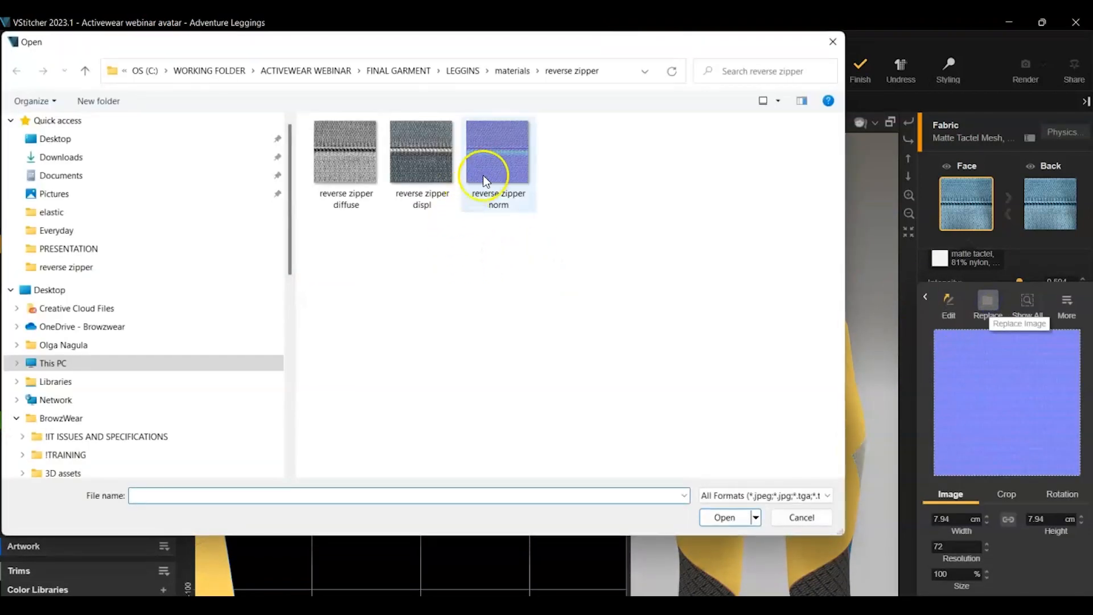
left_click(724, 517)
Load the reverse zipper displ image as the zipper fabric's displacement texture
left_click(961, 417)
left_click(442, 174)
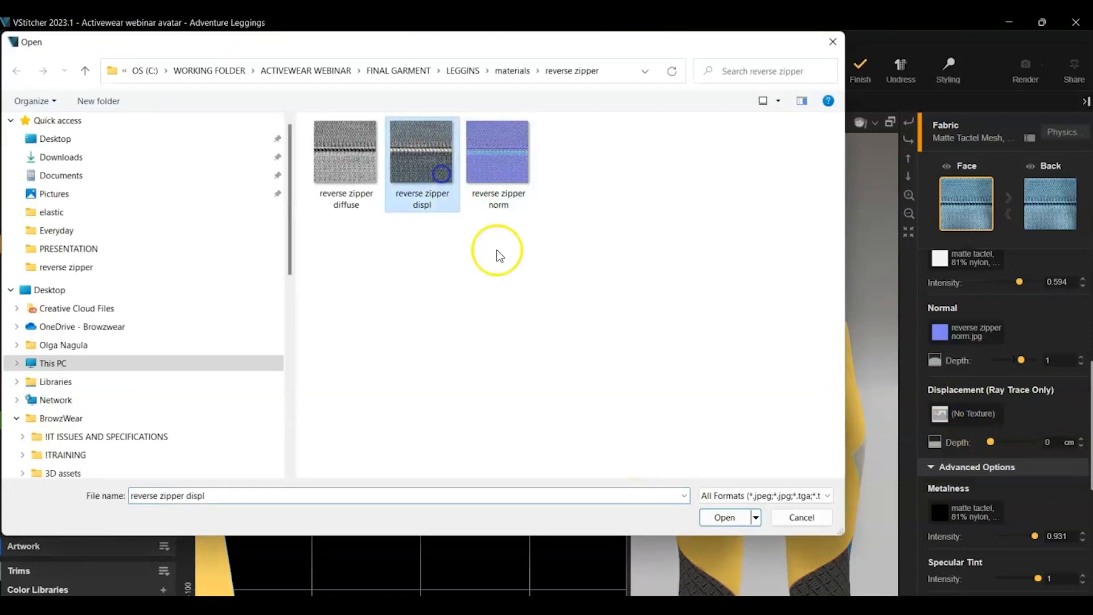
left_click(718, 519)
Set the zipper fabric's diffuse color to dark gray 2b2b29 and its color blending to Recolor
scroll(985, 273, "up", 5)
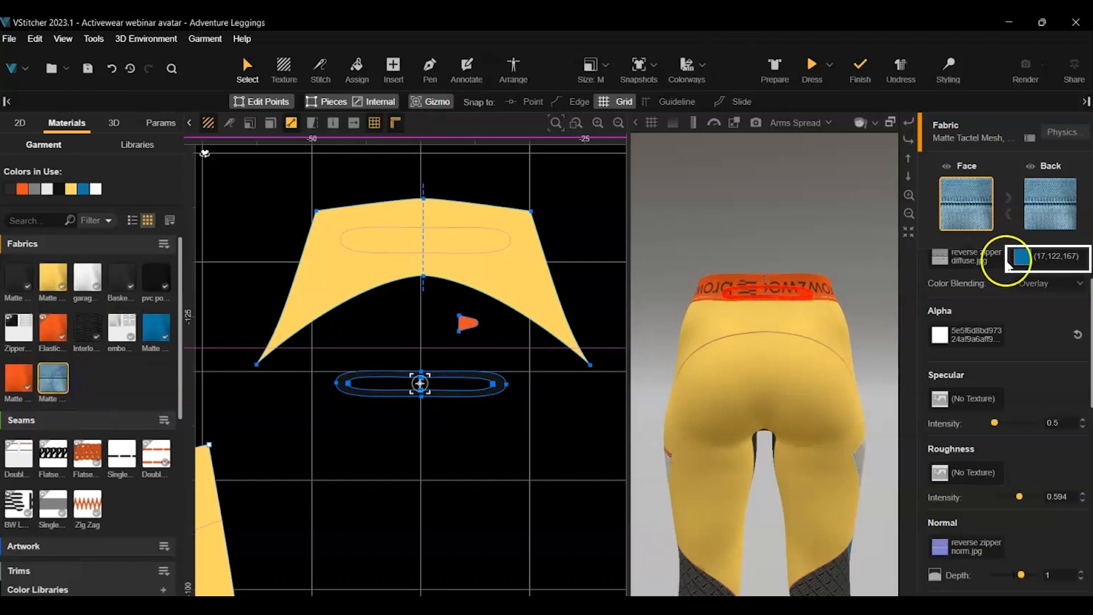
left_click(1021, 262)
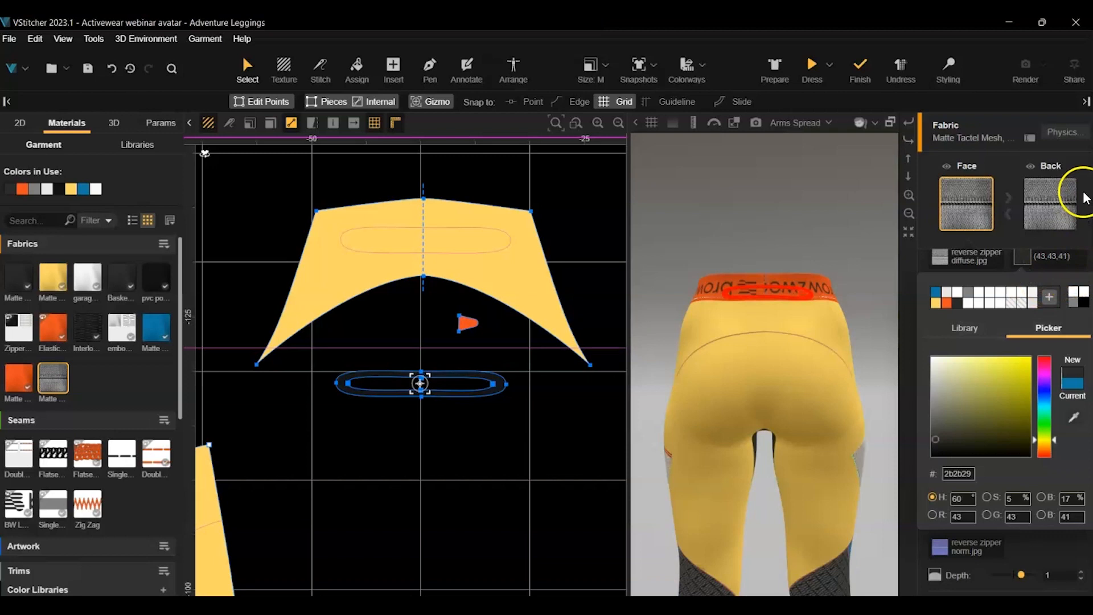
left_click(995, 108)
left_click(1053, 283)
left_click(1047, 332)
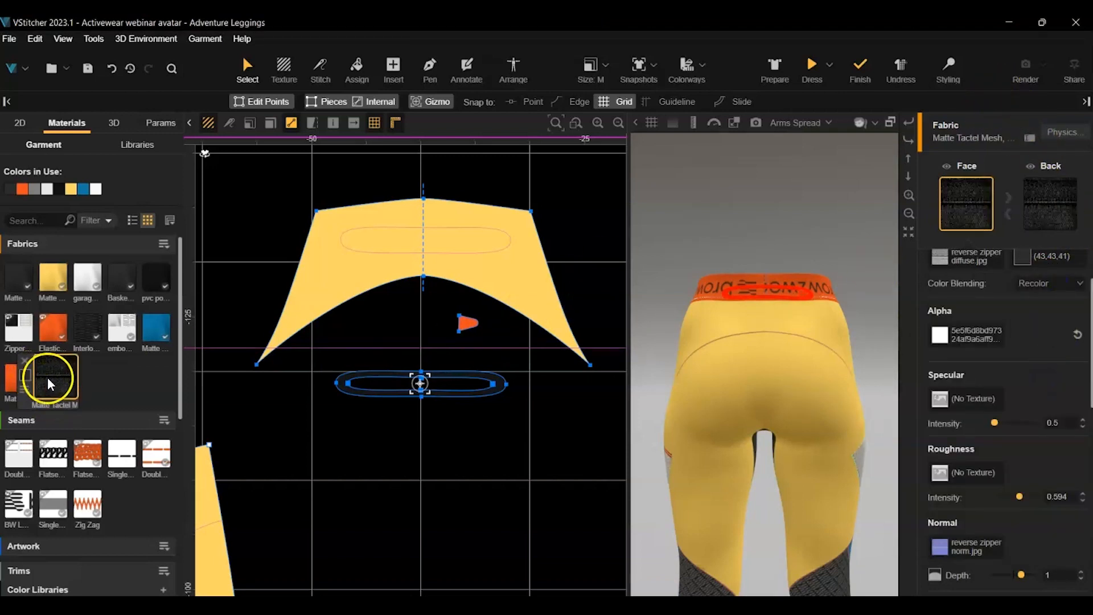
Enable Cut Mark for the oval internal line on the back yoke piece
left_click(389, 235)
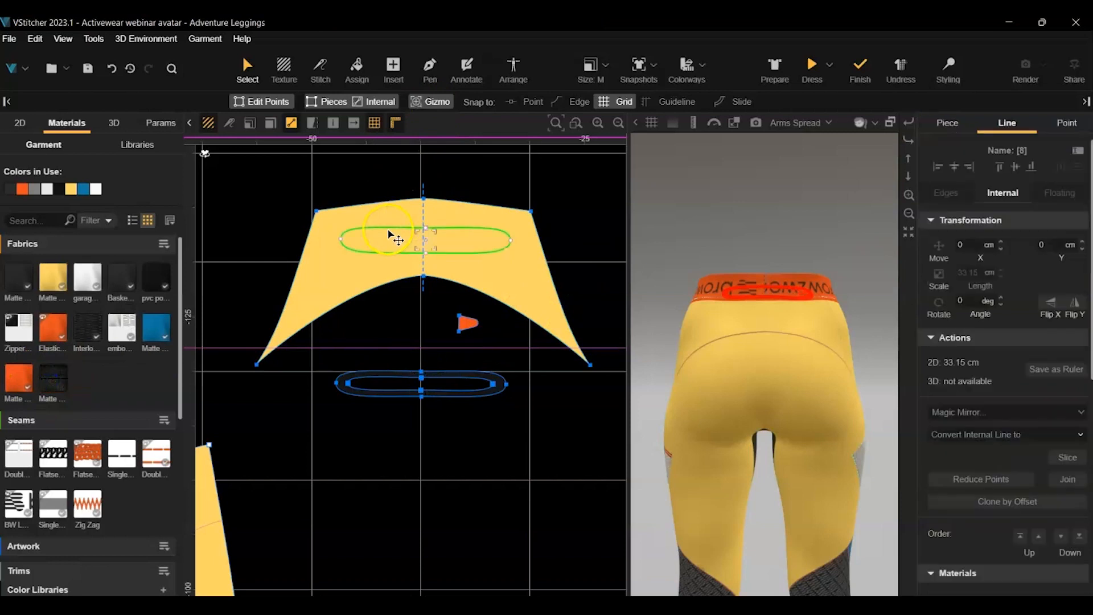
scroll(1030, 444, "down", 7)
scroll(1019, 494, "down", 2)
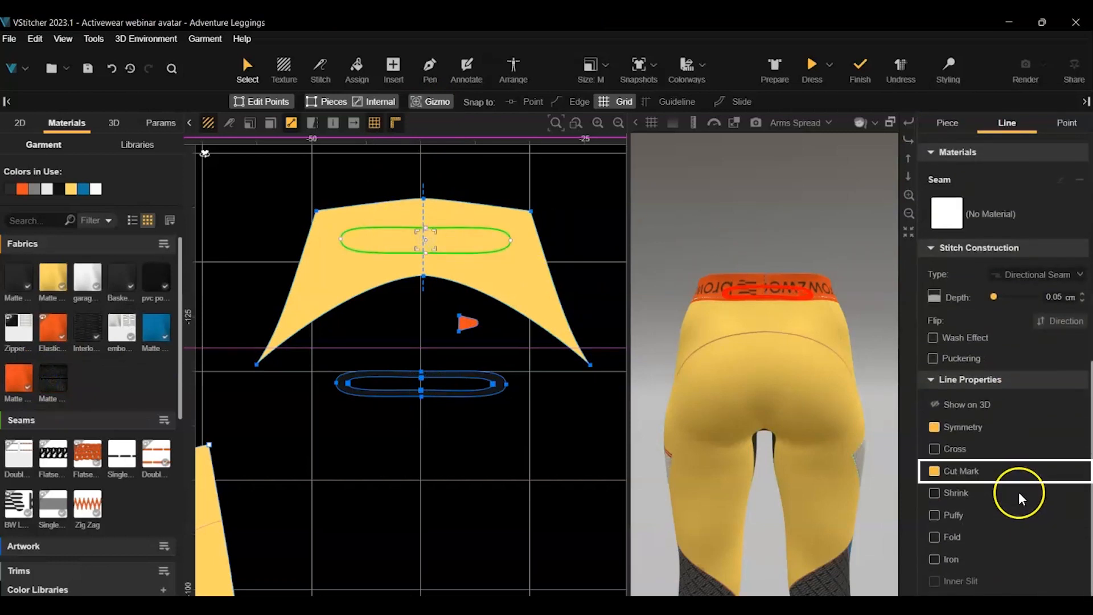
left_click(934, 472)
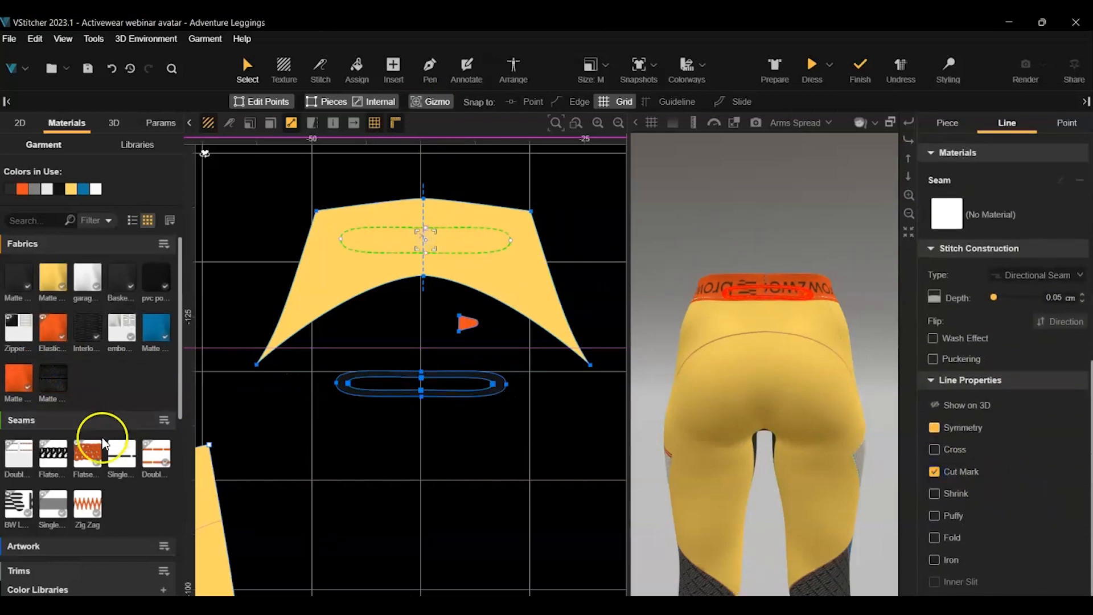
Assign the dark reverse zipper fabric to the area inside the oval on the back yoke
left_click(53, 377)
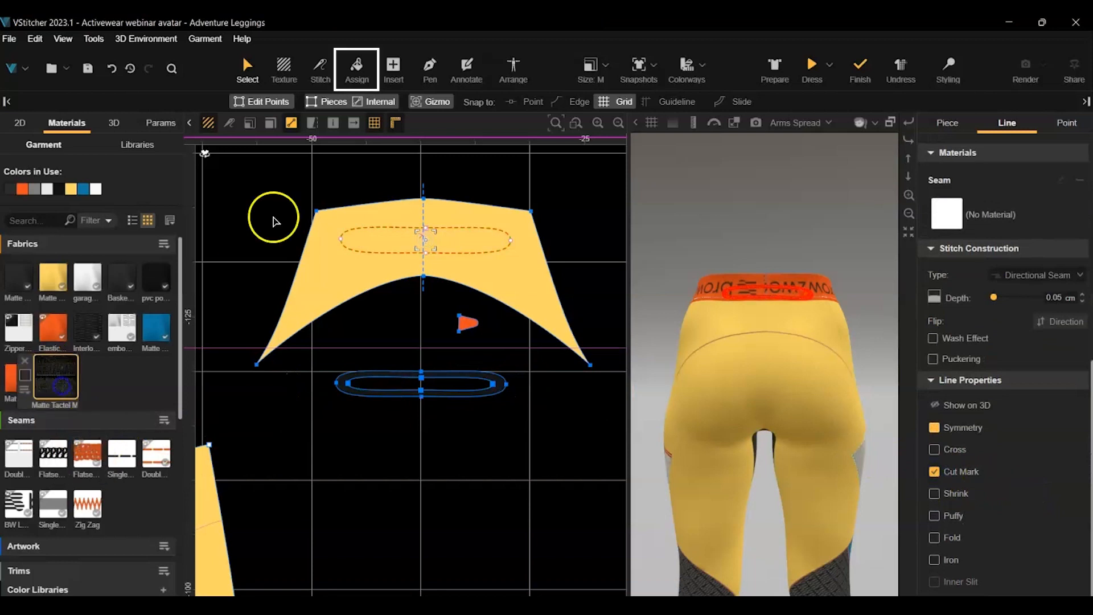
left_click(359, 68)
left_click(399, 236)
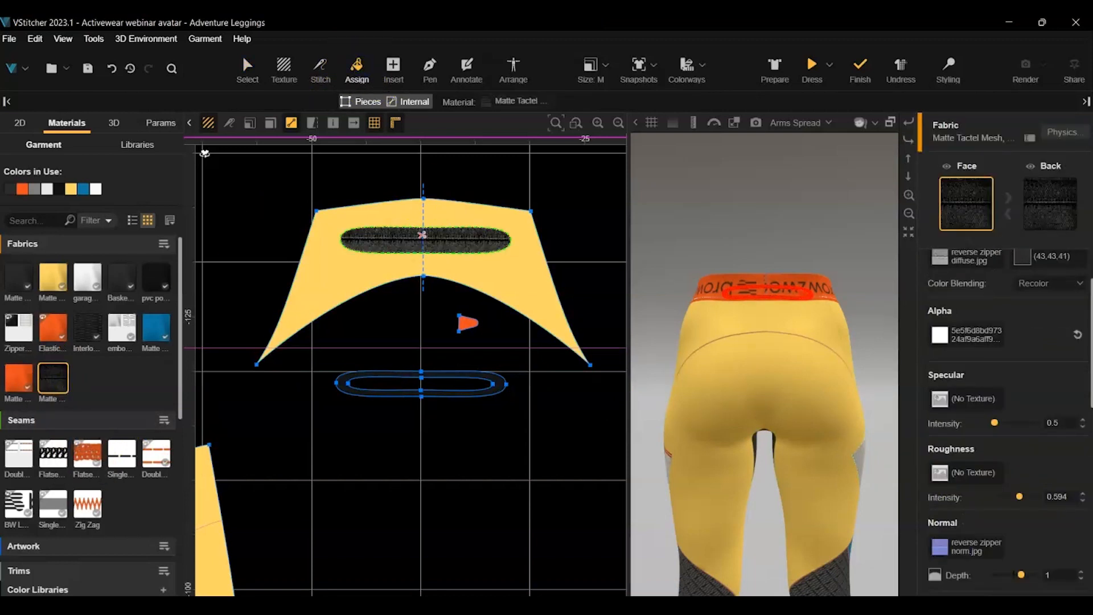
Examine the stitches joining the oval zipper area to its frame piece, and the small orange tab piece between them
left_click(57, 127)
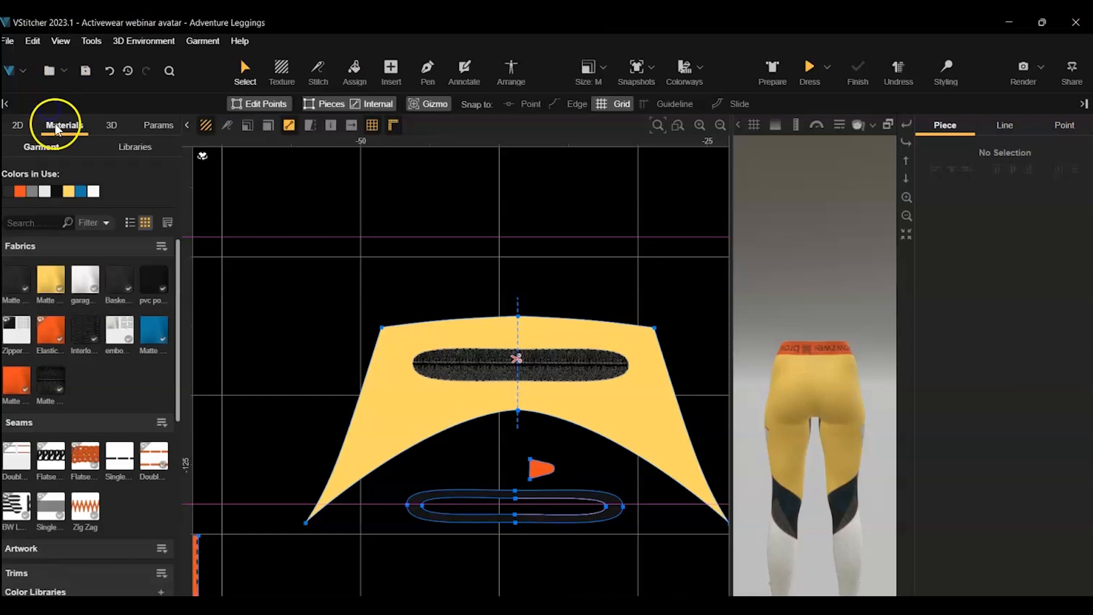
left_click(318, 67)
left_click(700, 568)
left_click(580, 496)
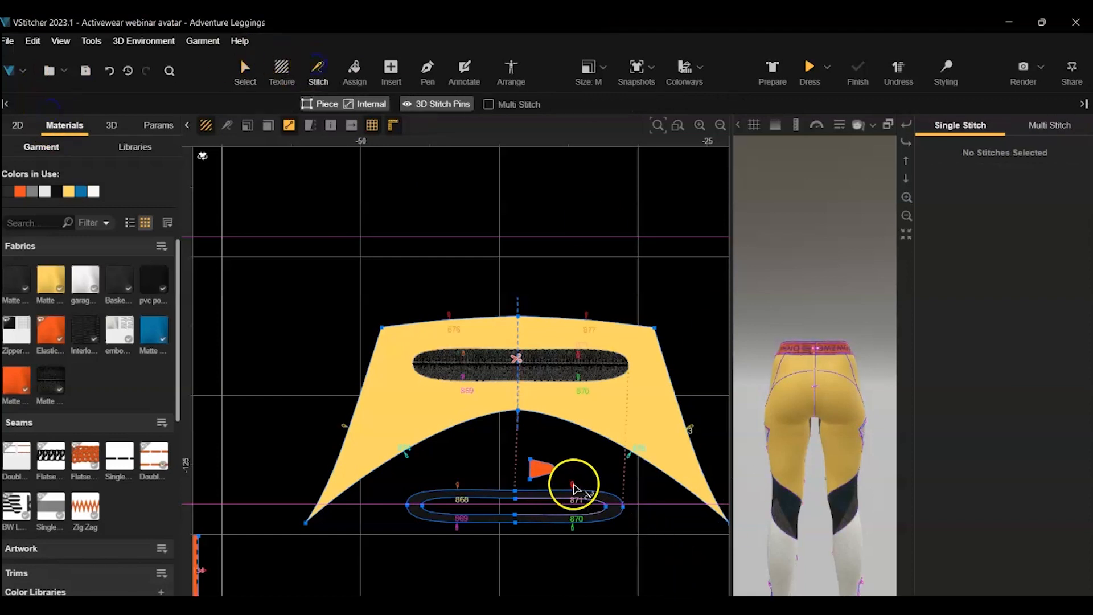
left_click(583, 499)
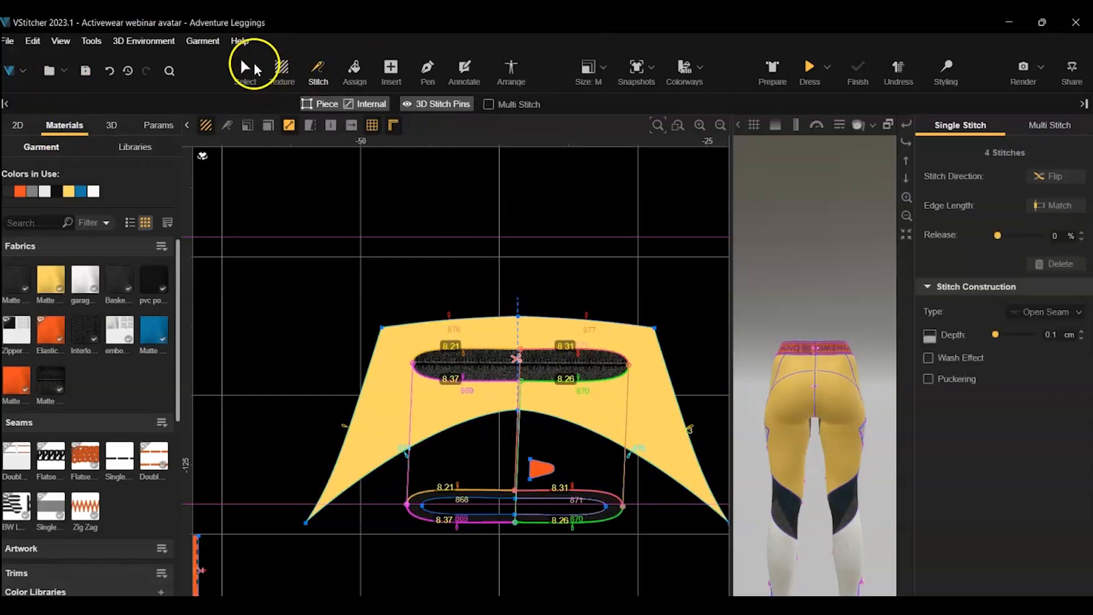
left_click(246, 67)
scroll(578, 566, "up", 5)
scroll(477, 386, "up", 2)
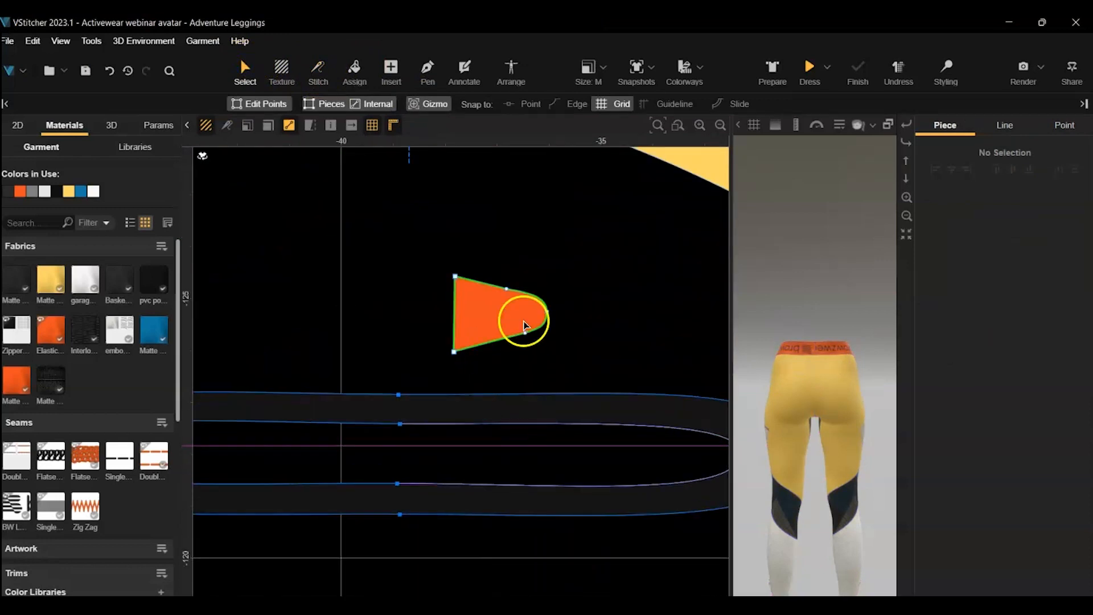
scroll(512, 364, "down", 5)
Draw a symmetric V-shaped internal line inside the zipper oval, pointing to its rounded end, with its first segment about 2.3 cm long
left_click(428, 70)
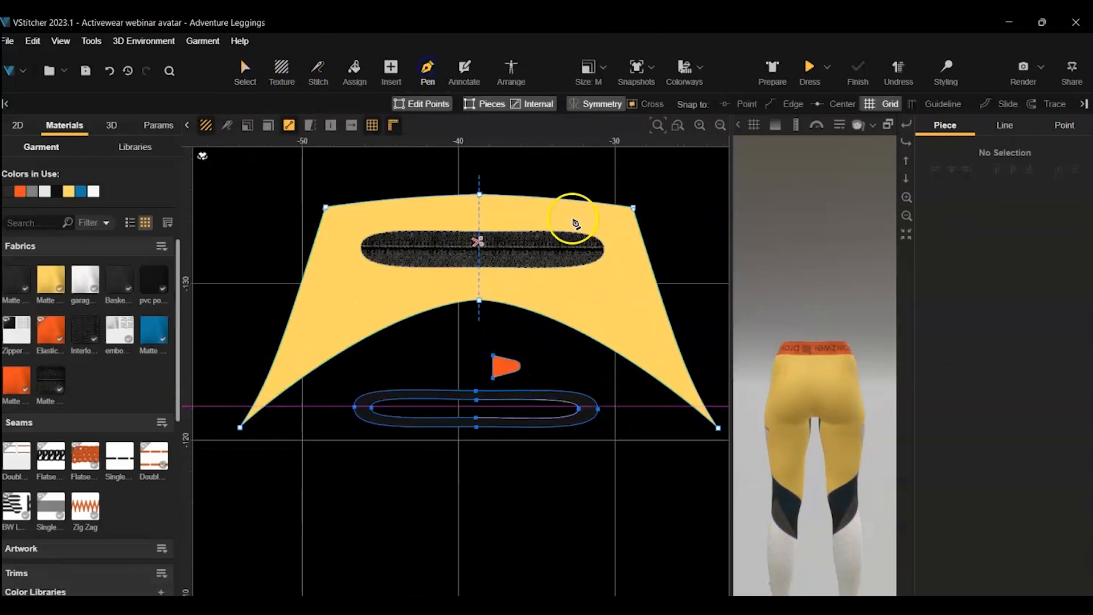
scroll(572, 242, "up", 3)
left_click(525, 248)
left_click(589, 260)
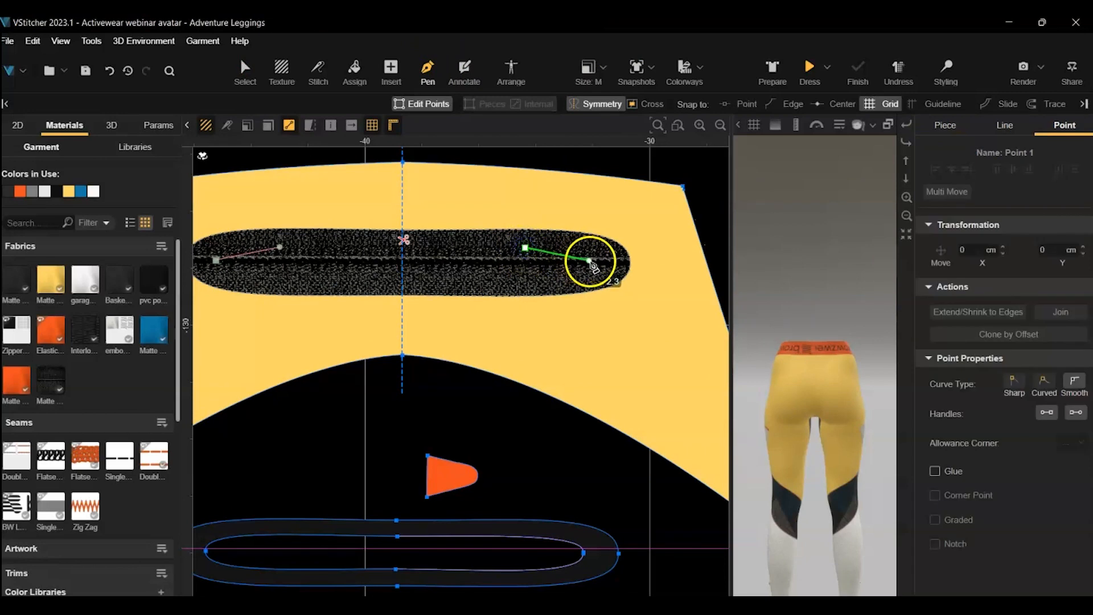
left_click(525, 277)
key("Return")
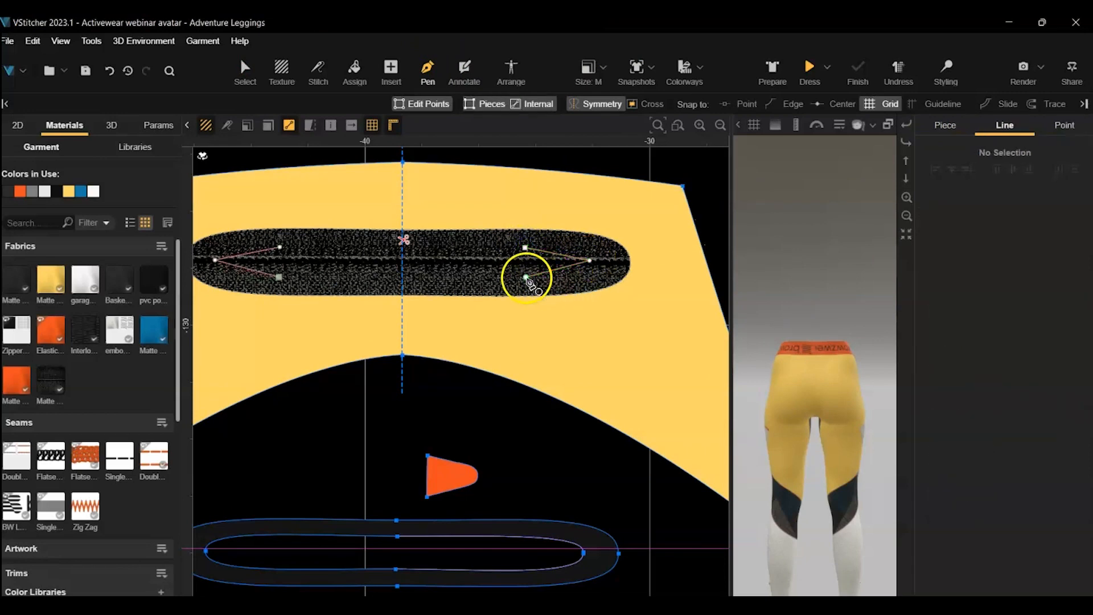
Toggle the Show on 3D property of the V-shaped internal line inside the zipper oval
left_click(245, 69)
left_click(565, 265)
scroll(1053, 507, "down", 6)
left_click(932, 407)
Make the V-shaped line's tip point smooth and move it slightly outward toward the zipper's rounded end
left_click(590, 260)
left_click(1074, 362)
left_click_drag(591, 262, 599, 266)
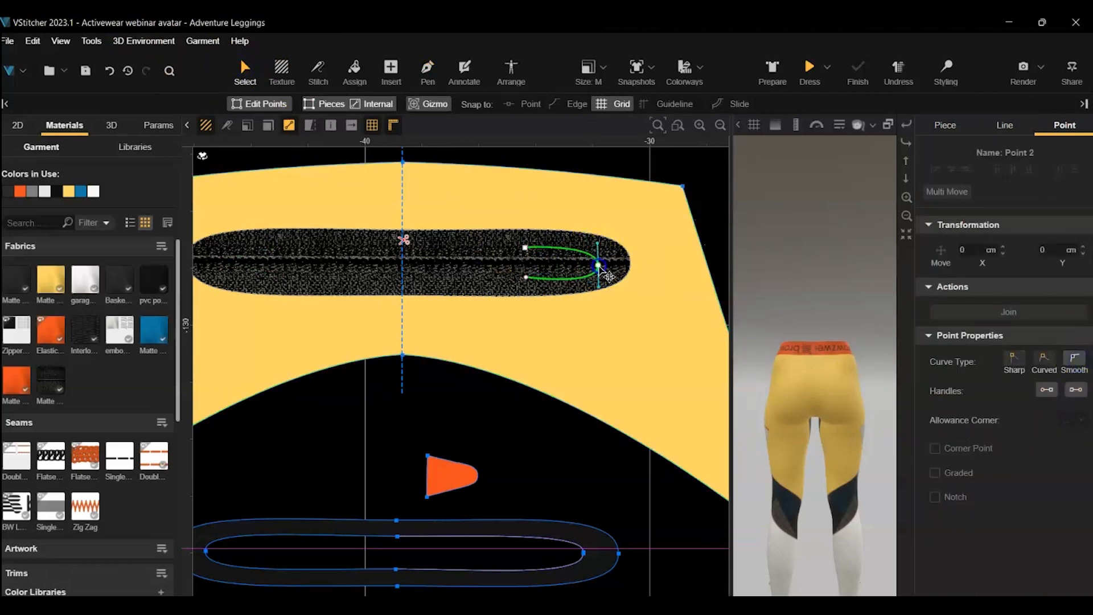
Move both open end points of the curved internal line outward to widen its opening inside the zipper oval
left_click(525, 248)
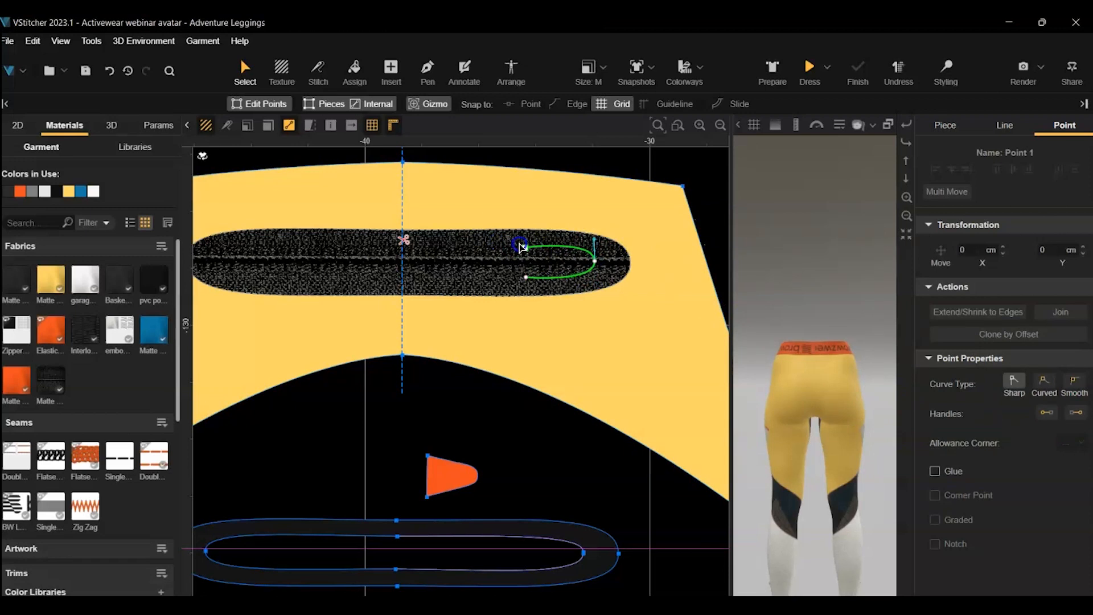
left_click_drag(526, 267, 528, 293)
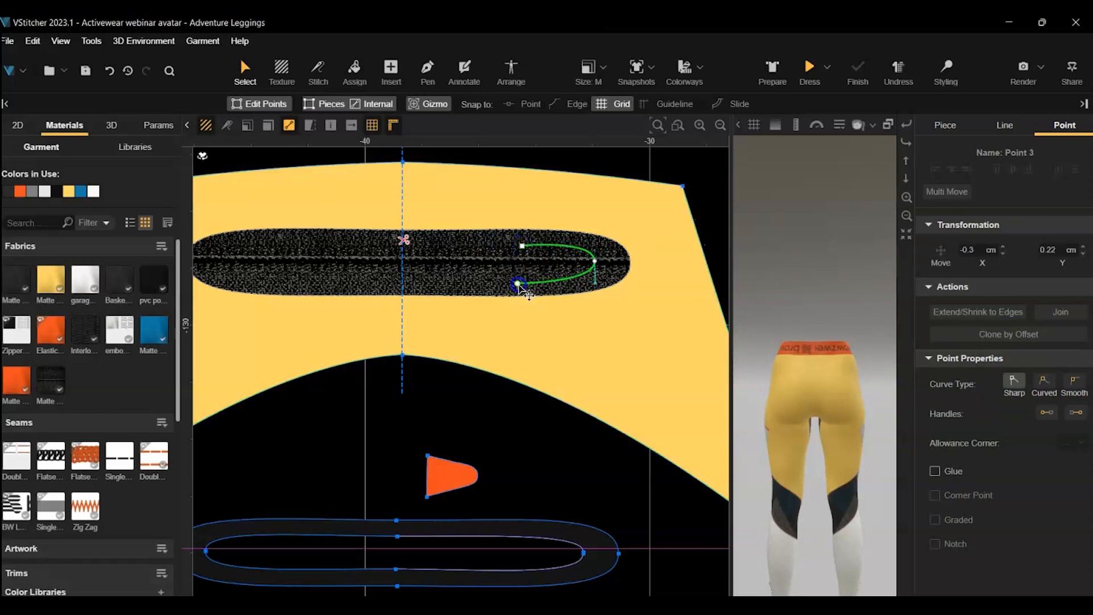
Stitch the orange tab's curved outline to the U-shaped internal line in the zipper oval and flip the stitch direction
left_click(326, 67)
left_click(462, 465)
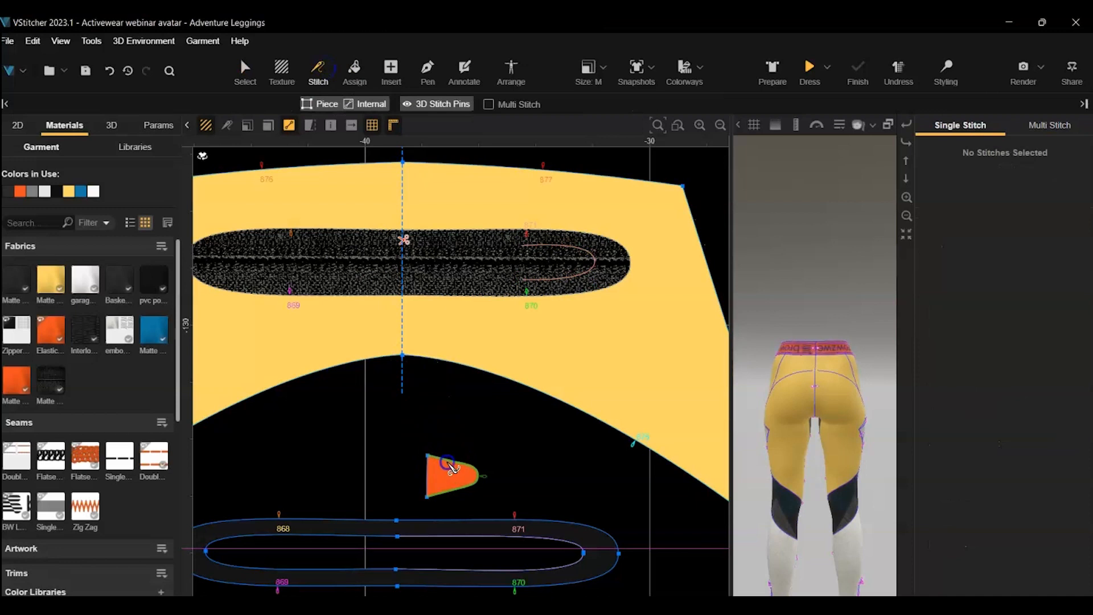
left_click(592, 261)
left_click(1058, 177)
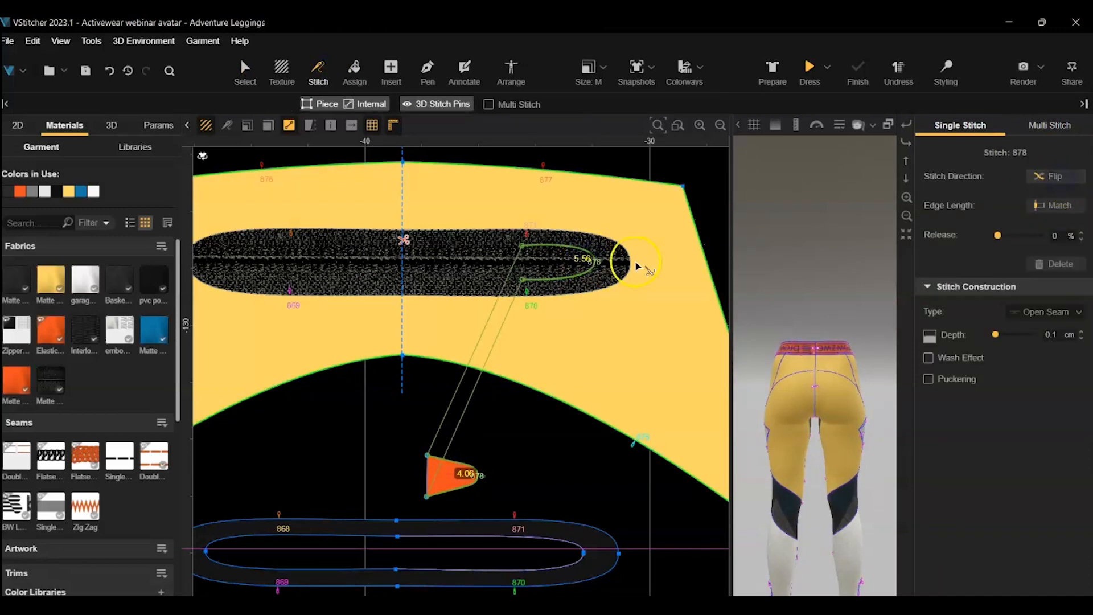
Check the orange tab's draping properties, and select the yoke, tab and oval zipper frame pieces together
left_click(240, 68)
left_click(450, 474)
scroll(947, 555, "down", 3)
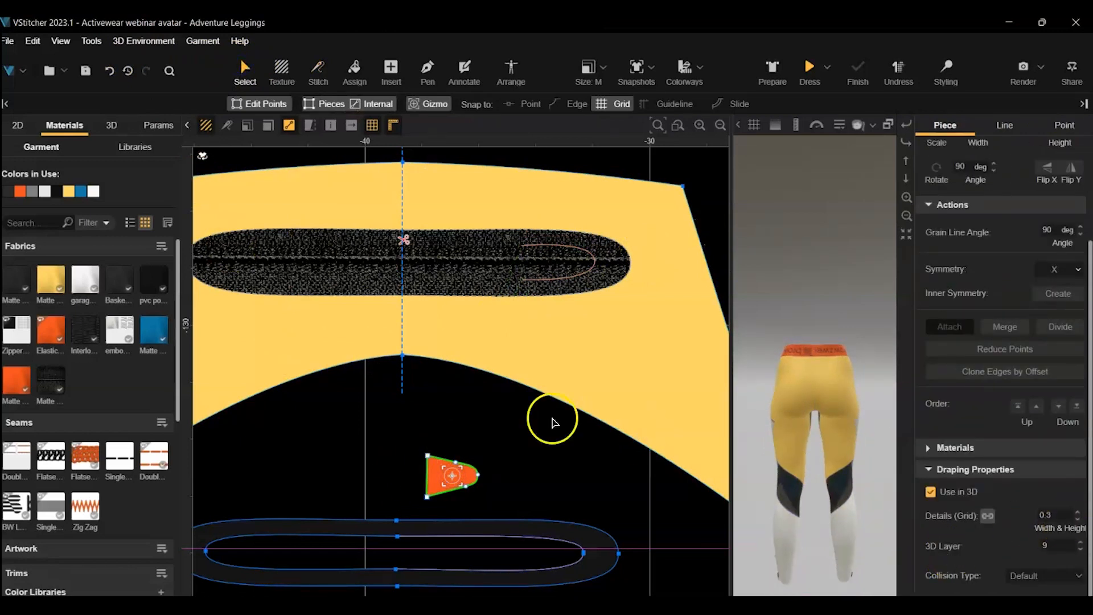
scroll(556, 417, "down", 4)
scroll(598, 495, "up", 1)
left_click(296, 269)
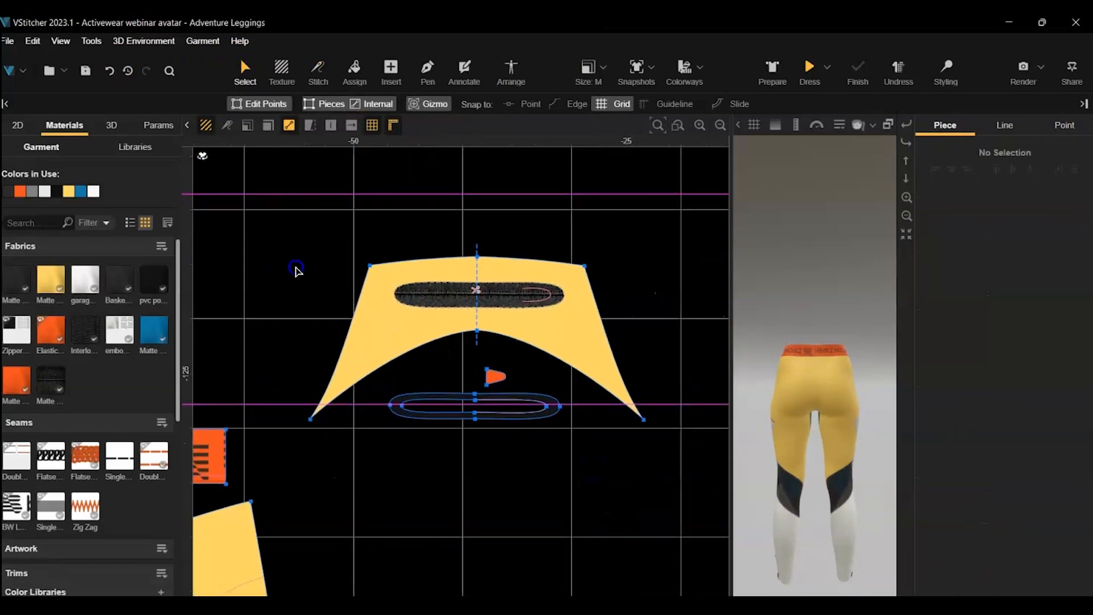
left_click_drag(278, 237, 678, 482)
Assign the 3C DSYG 4 zipper pull trim to the zipper oval, inside the U-shaped line
scroll(1032, 478, "down", 3)
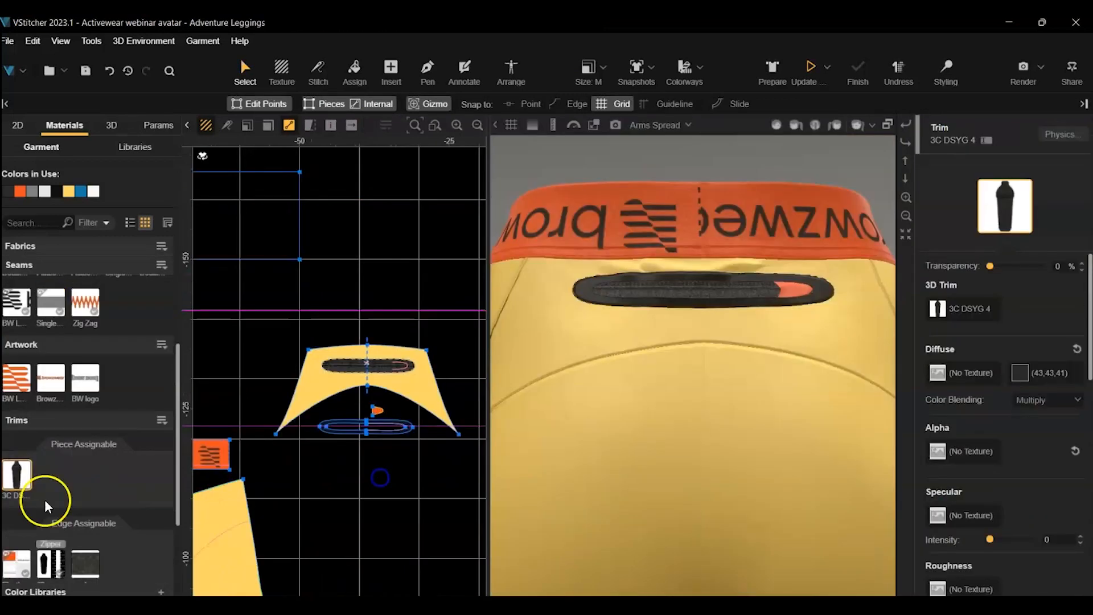
left_click(19, 477)
left_click(353, 70)
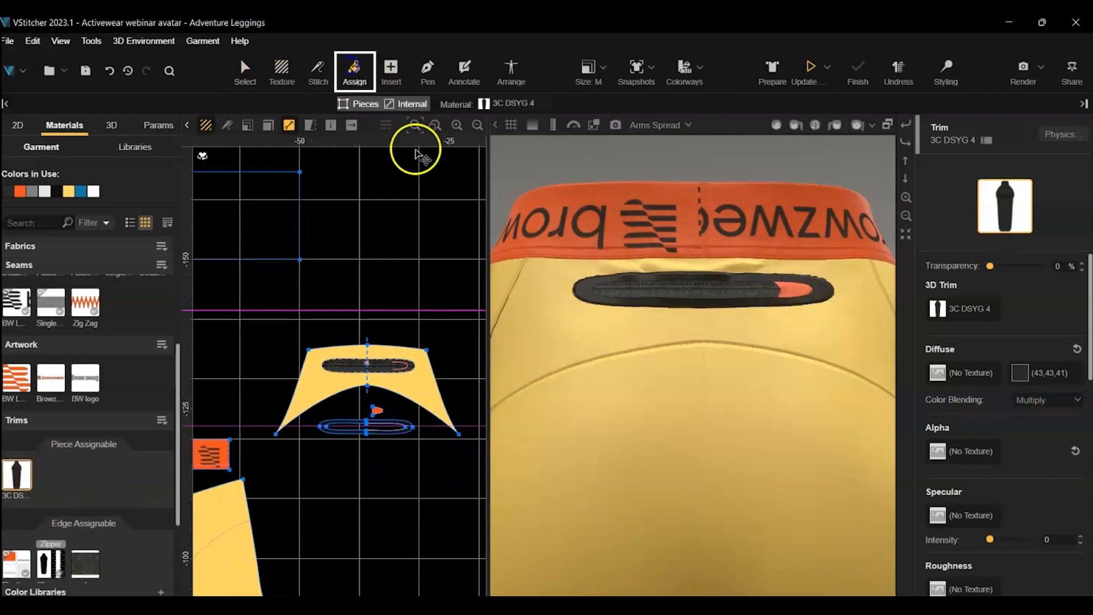
scroll(373, 336, "up", 6)
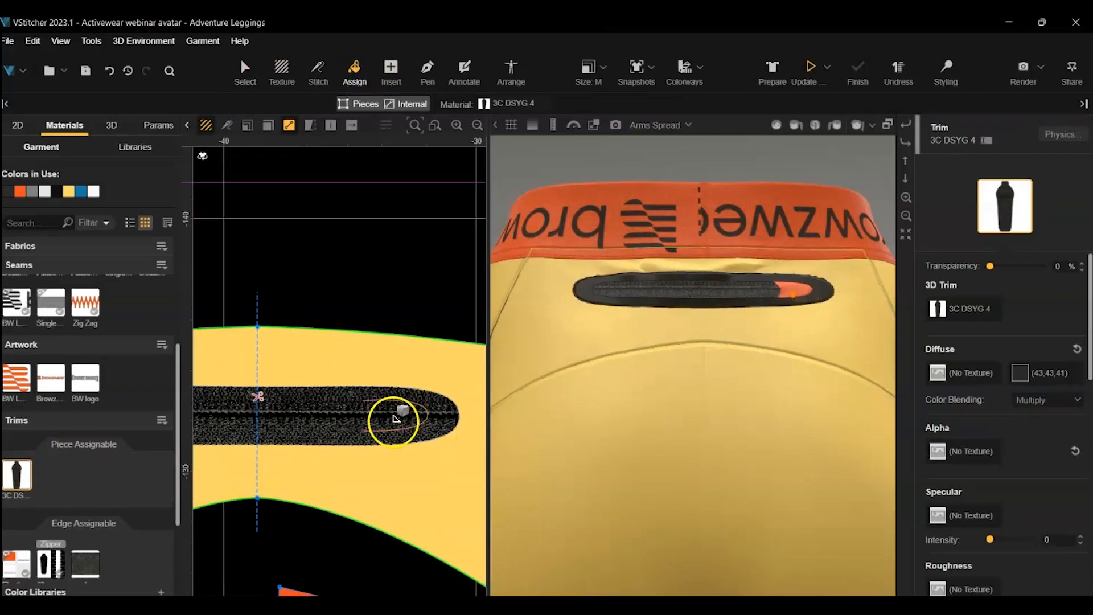
left_click(391, 412)
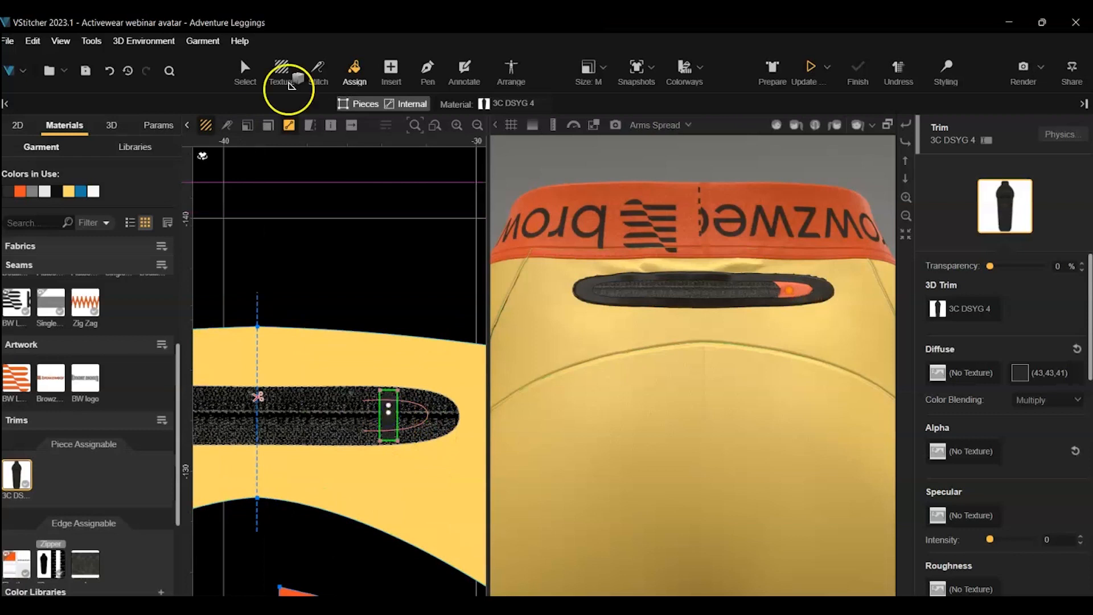
Rotate the zipper pull to about 193 degrees and align it along the zipper teeth beside the orange tab
left_click(245, 69)
scroll(373, 427, "up", 3)
left_click(399, 422)
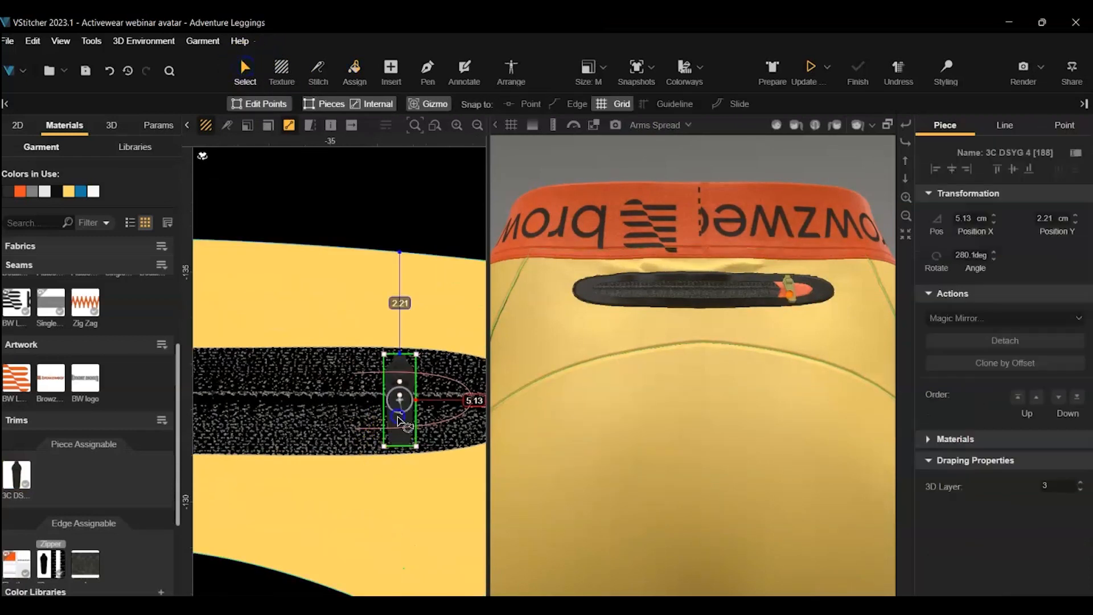
left_click_drag(403, 417, 337, 411)
left_click(429, 103)
left_click(727, 171)
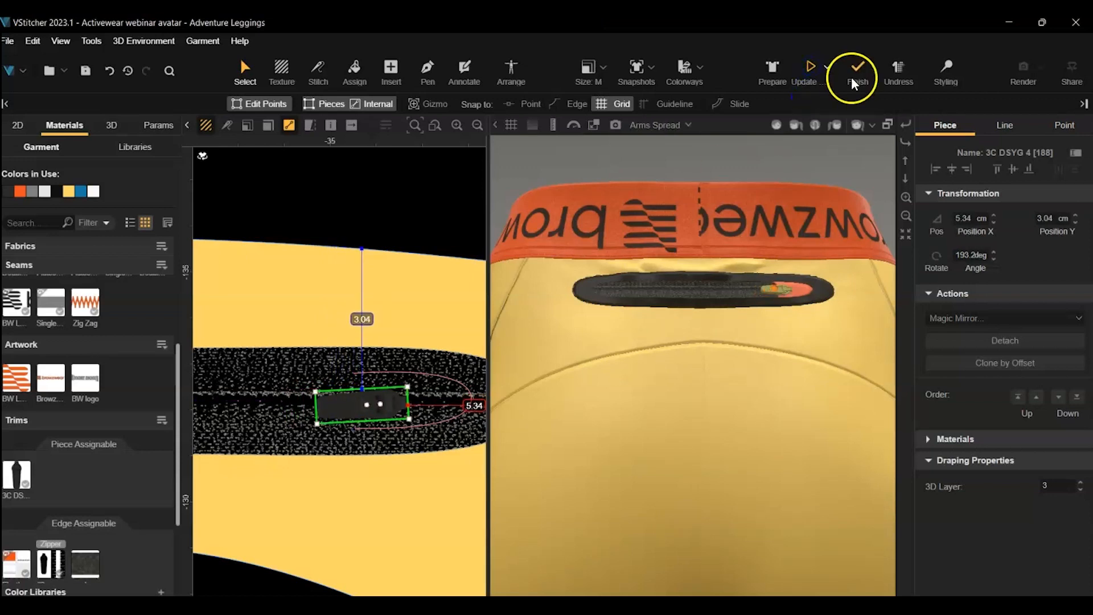
Finish the garment's 3D simulation and inspect the zipper pull and back pocket from behind and the side
left_click(861, 69)
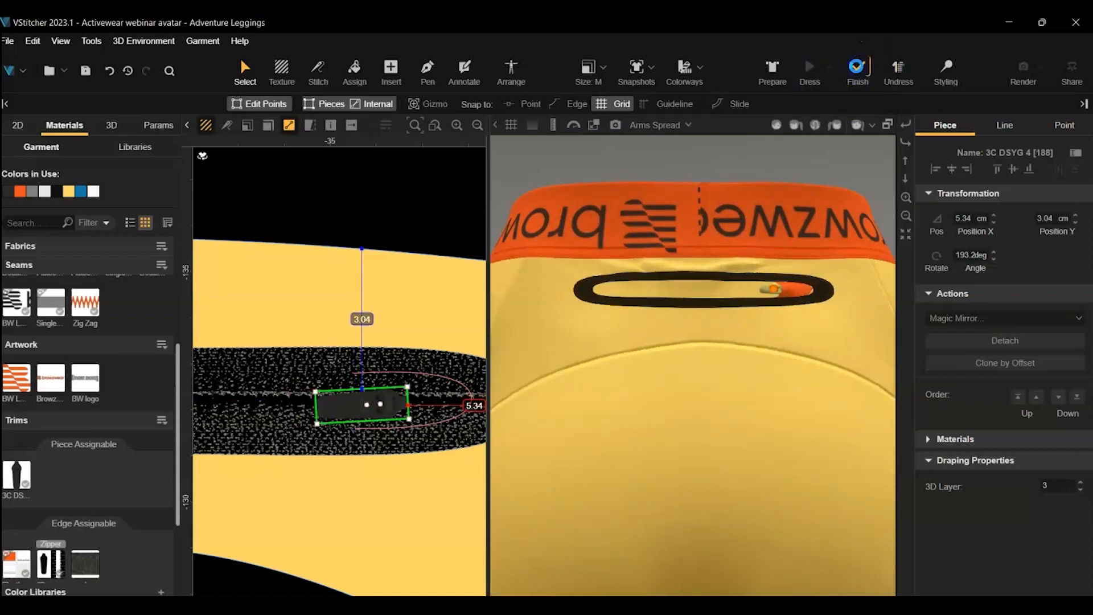
right_click_drag(739, 367, 528, 413, "alt")
left_click_drag(888, 370, 707, 459)
left_click_drag(518, 438, 546, 381)
left_click_drag(823, 299, 740, 370)
scroll(417, 344, "down", 5)
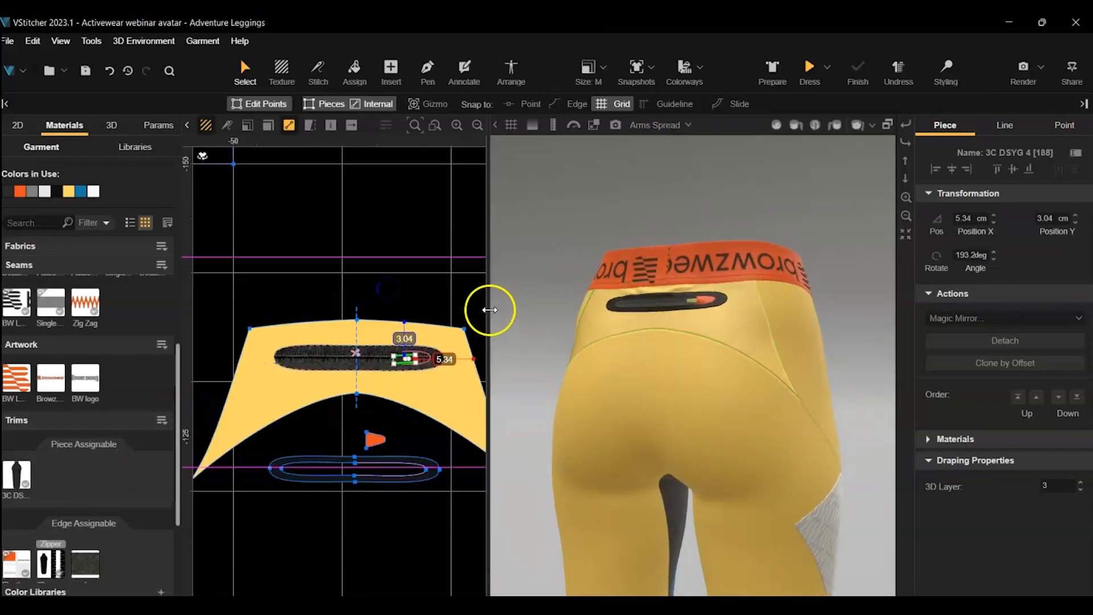
Apply the blue matte fabric to the back yoke piece and view the leggings' back
left_click_drag(490, 309, 599, 311)
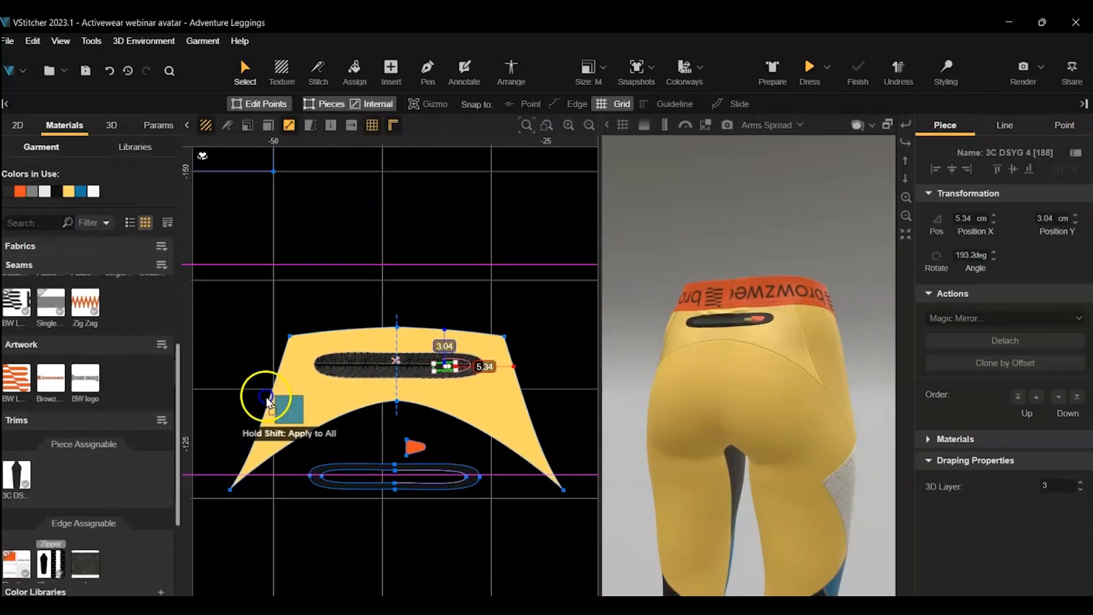
left_click(298, 401)
left_click_drag(722, 513, 639, 449)
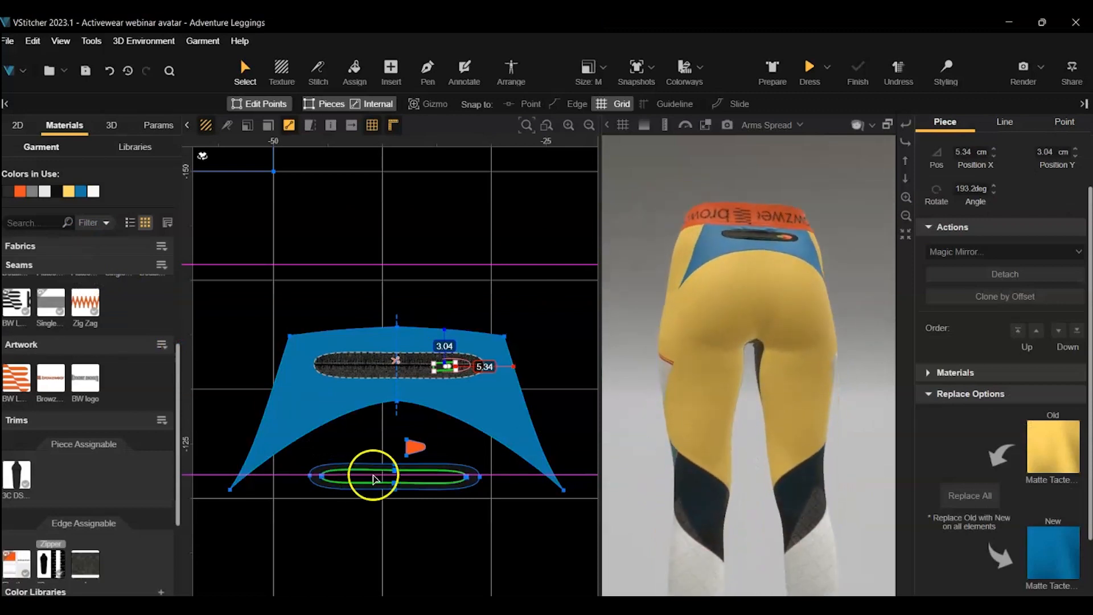
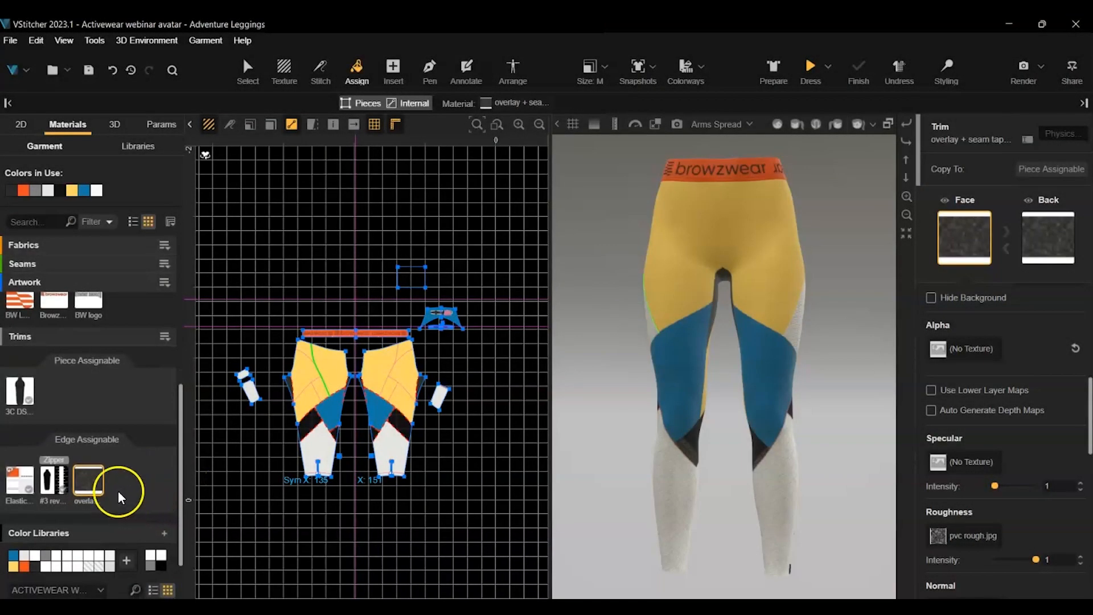
Assign the overlay + seam tape trim to the seam lines between the yellow, blue, black and white panels on both legs
mouse_move(100, 479)
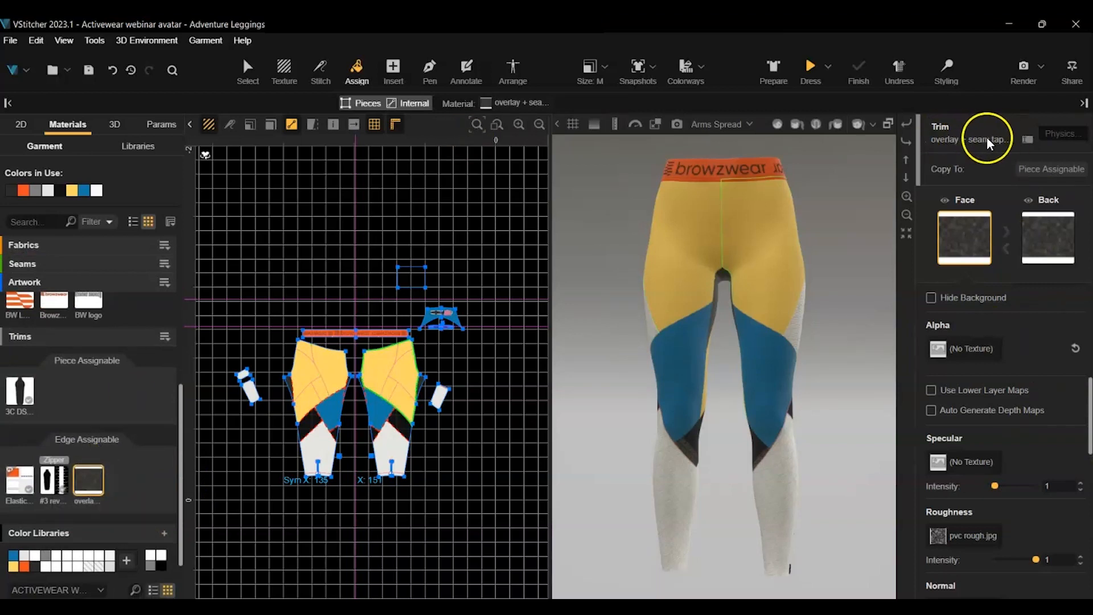
scroll(1028, 440, "up", 3)
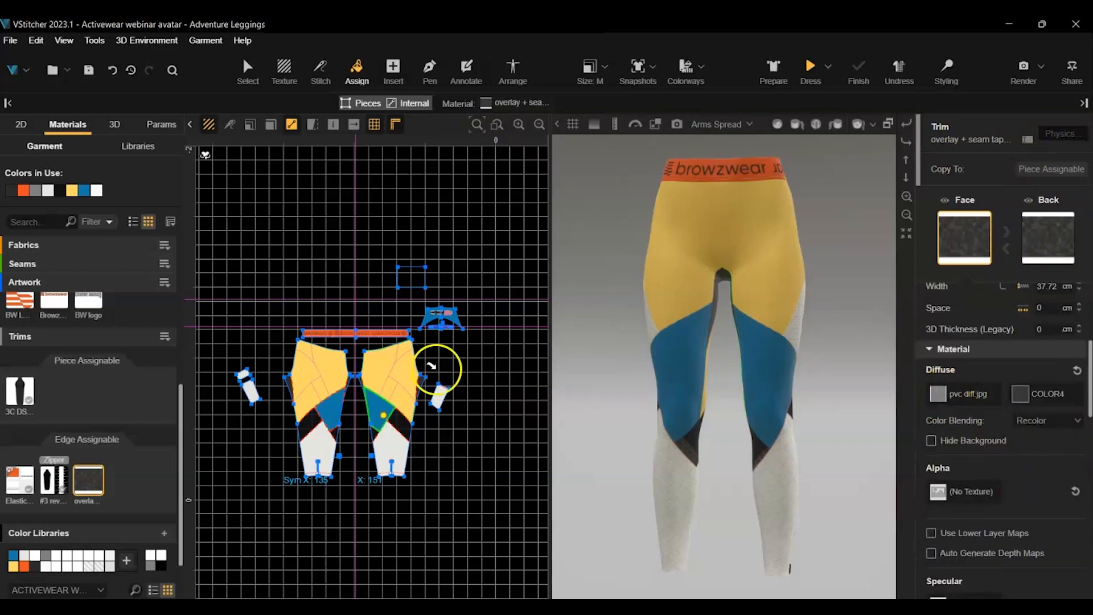
scroll(163, 286, "up", 3)
scroll(158, 278, "up", 3)
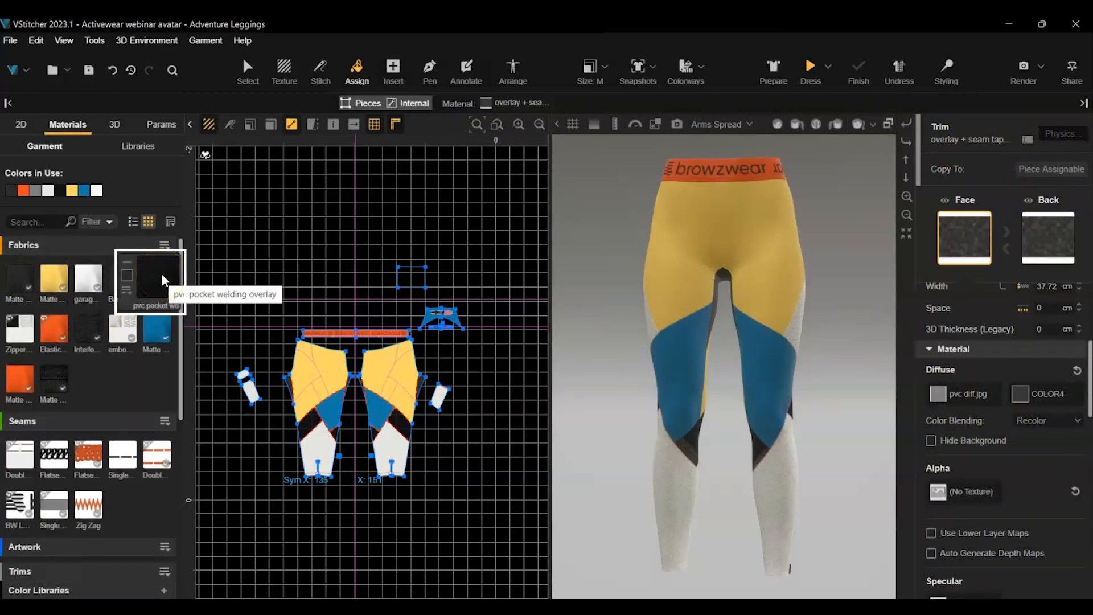
scroll(53, 527, "down", 5)
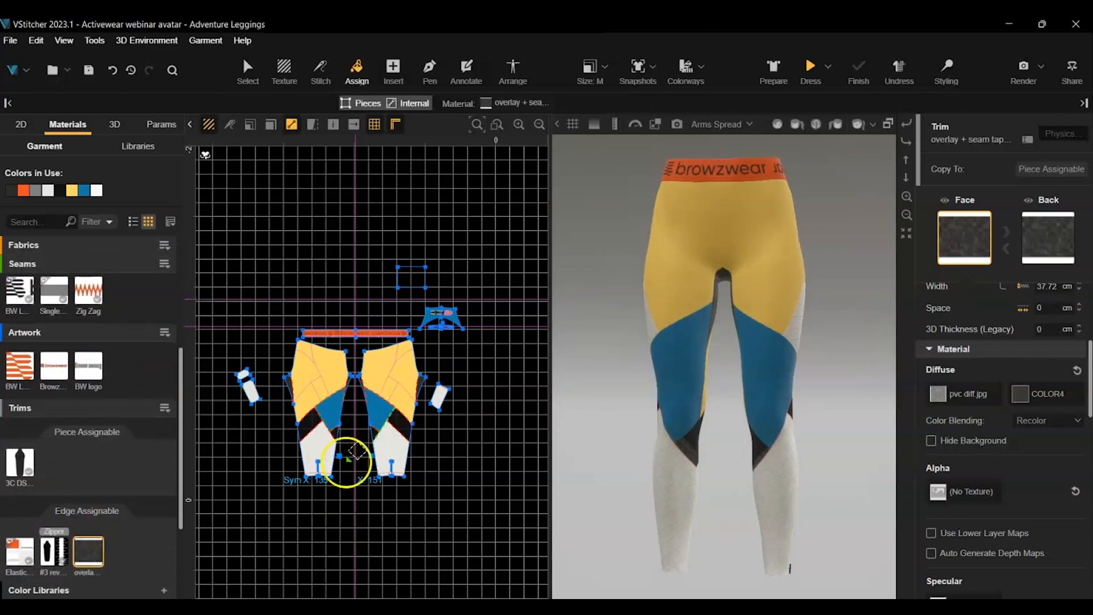
scroll(270, 472, "up", 2)
scroll(272, 473, "up", 2)
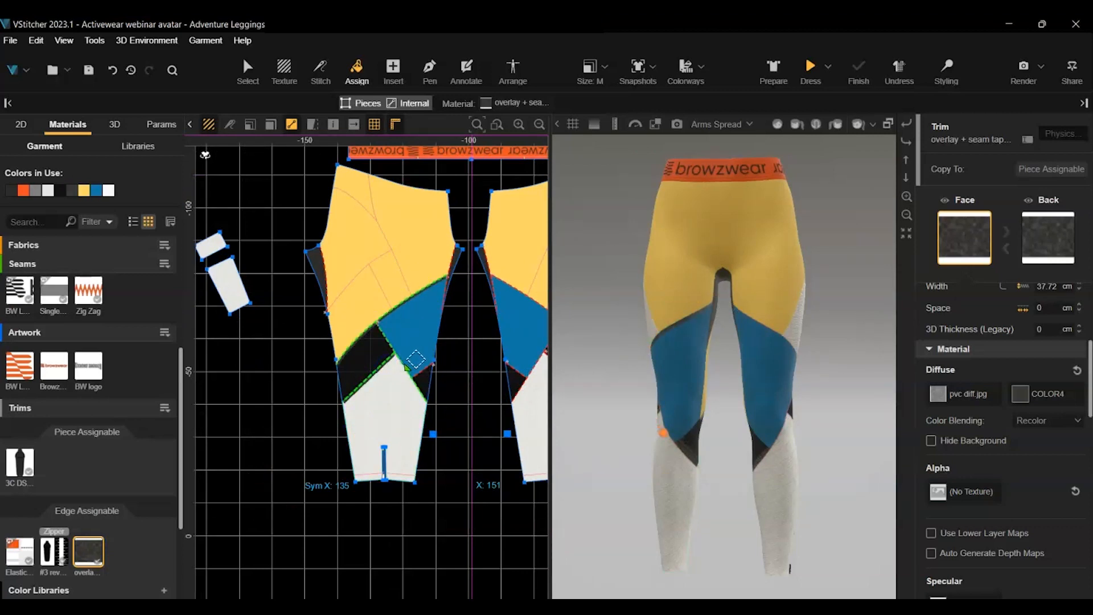
right_click_drag(489, 524, 347, 542)
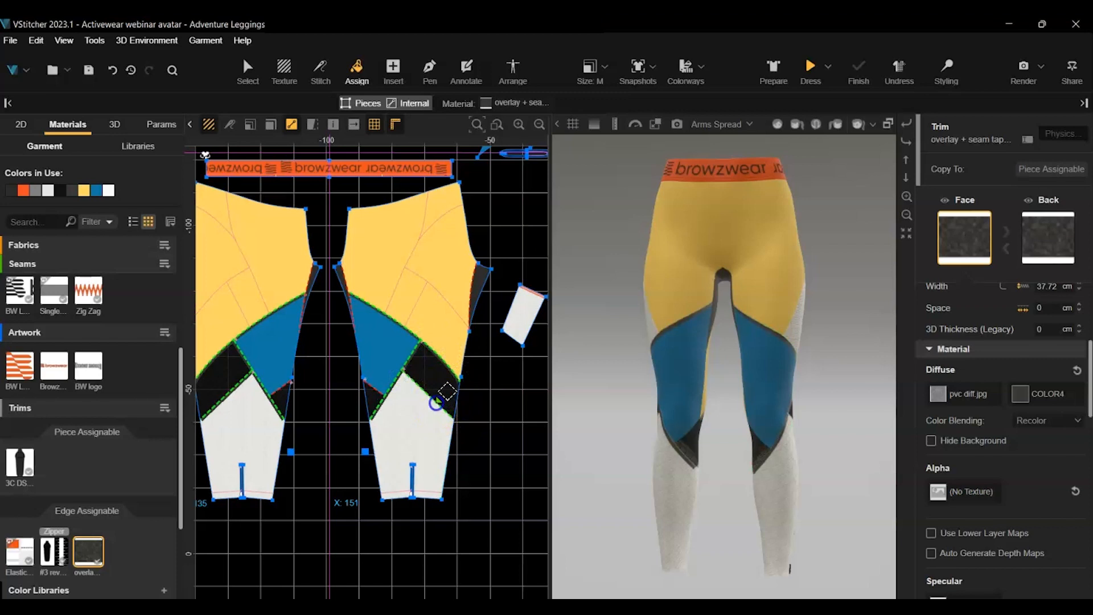
Assign the Flatseam seam to the style lines inside the yellow upper panels and the legs' remaining side seam edges
scroll(158, 286, "up", 5)
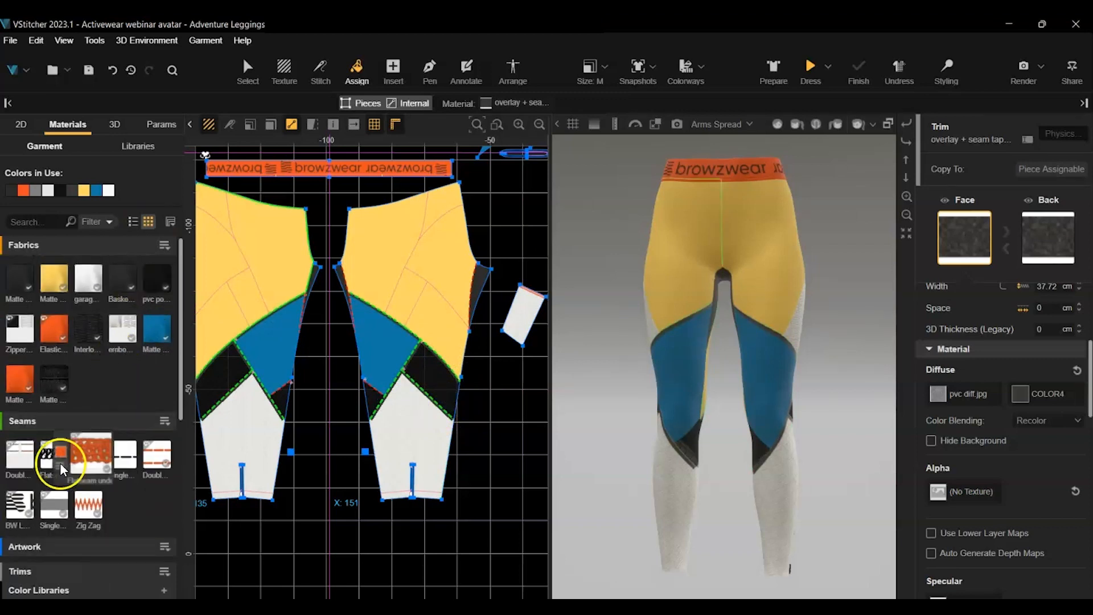
left_click(32, 464)
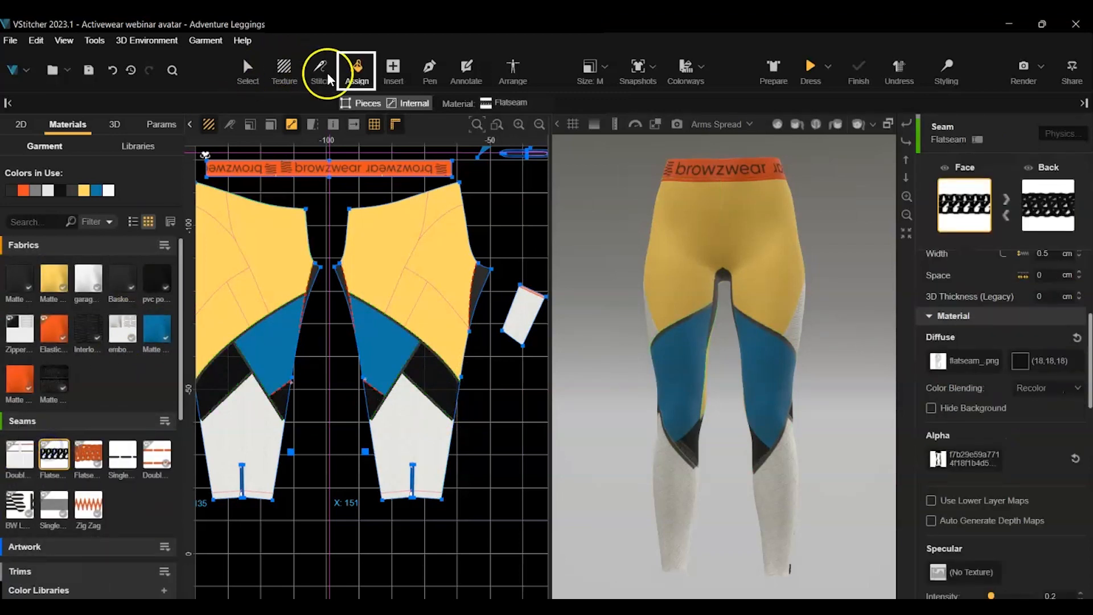
left_click(449, 297)
middle_click_drag(337, 532, 432, 534)
left_click(330, 307)
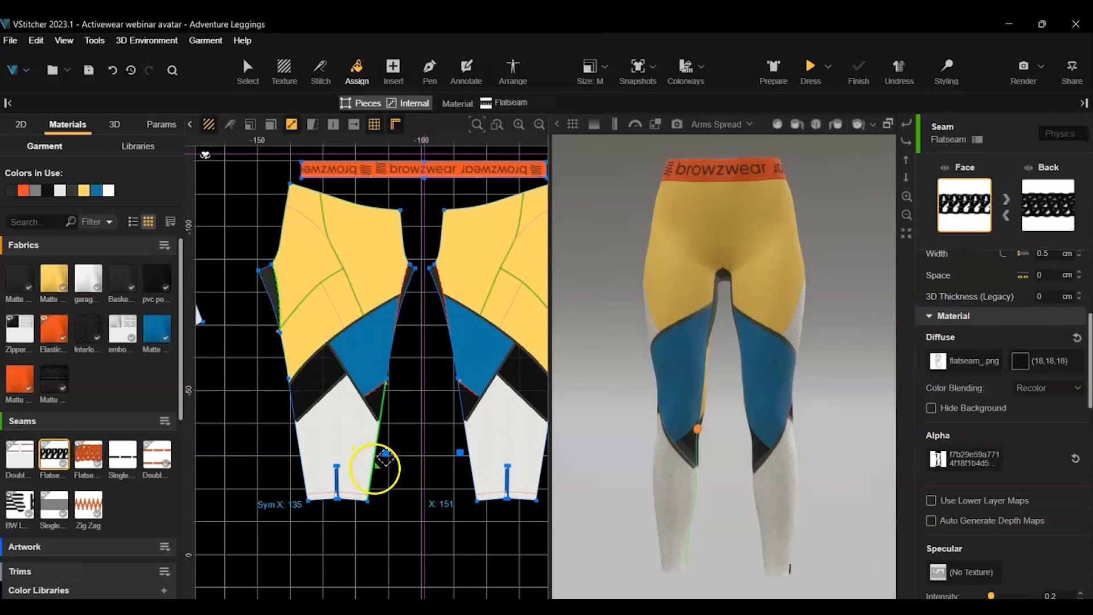
left_click_drag(384, 464, 403, 277)
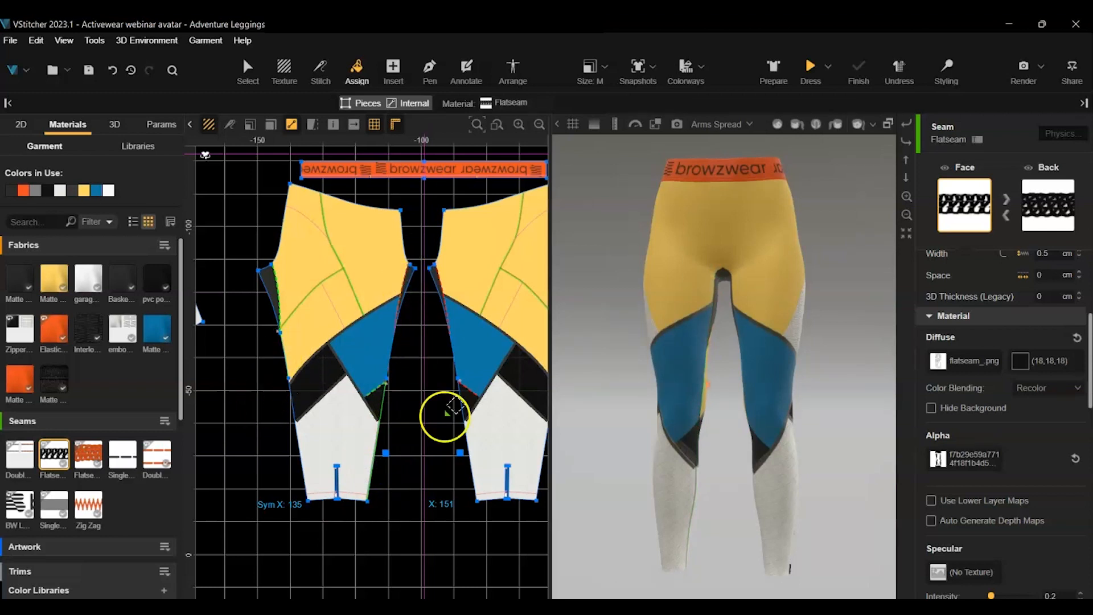
Assign the overlay + seam tape trim to the lower edges of the blue panels and inspect the taped seams behind the knees
right_click_drag(477, 566, 424, 517)
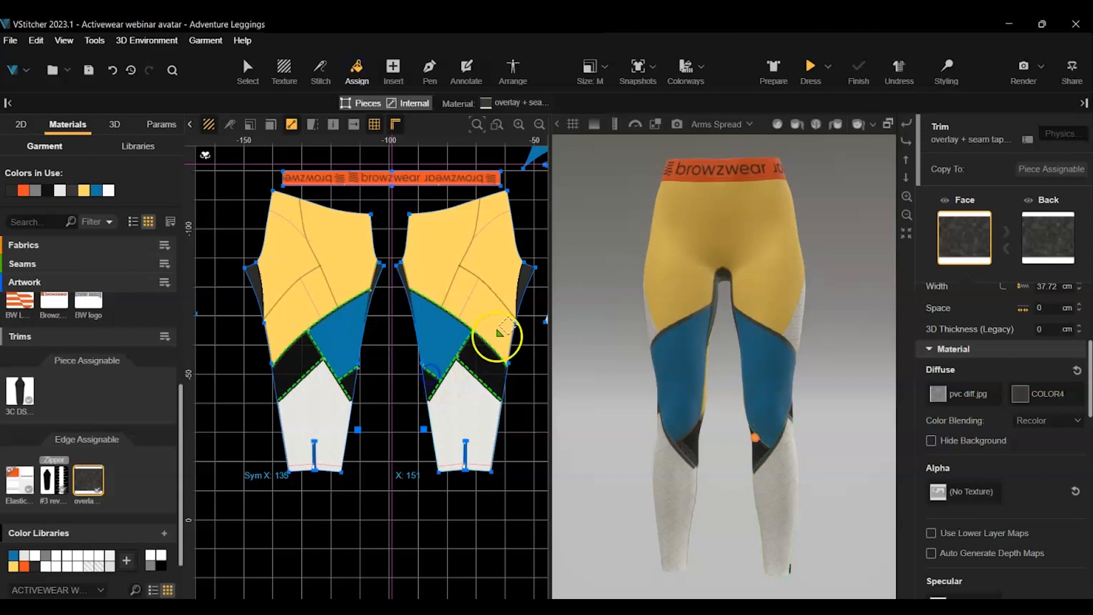
left_click_drag(603, 405, 610, 405)
left_click_drag(841, 381, 753, 489)
scroll(694, 469, "up", 4)
left_click_drag(610, 444, 603, 439)
scroll(627, 578, "up", 2)
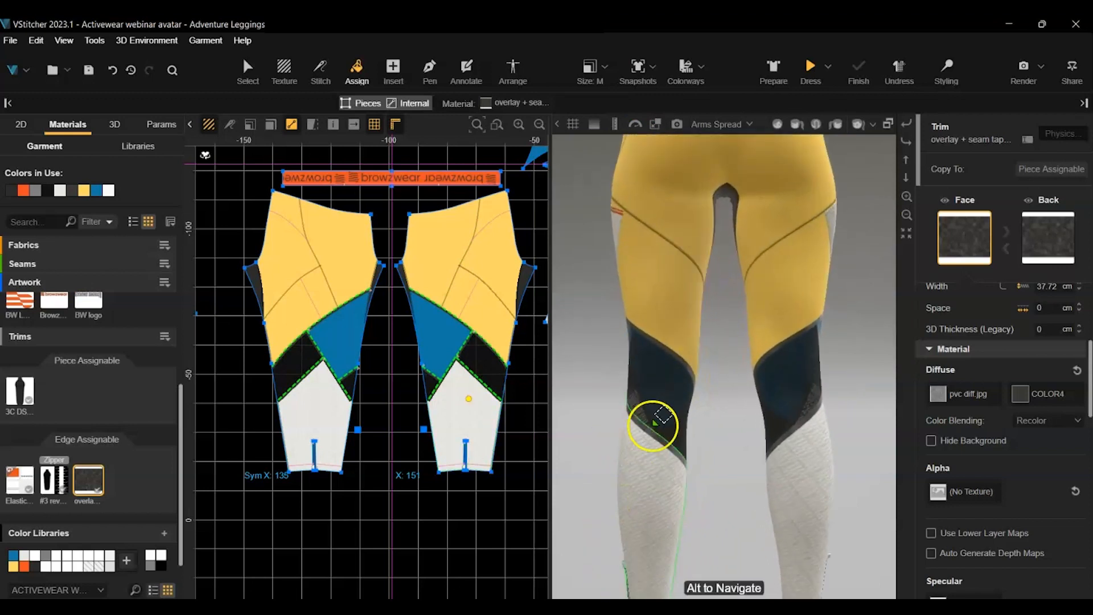
Set the seam tape's position to 0% on the line between the black mesh and white panels of one leg
key("Escape")
scroll(309, 354, "up", 3)
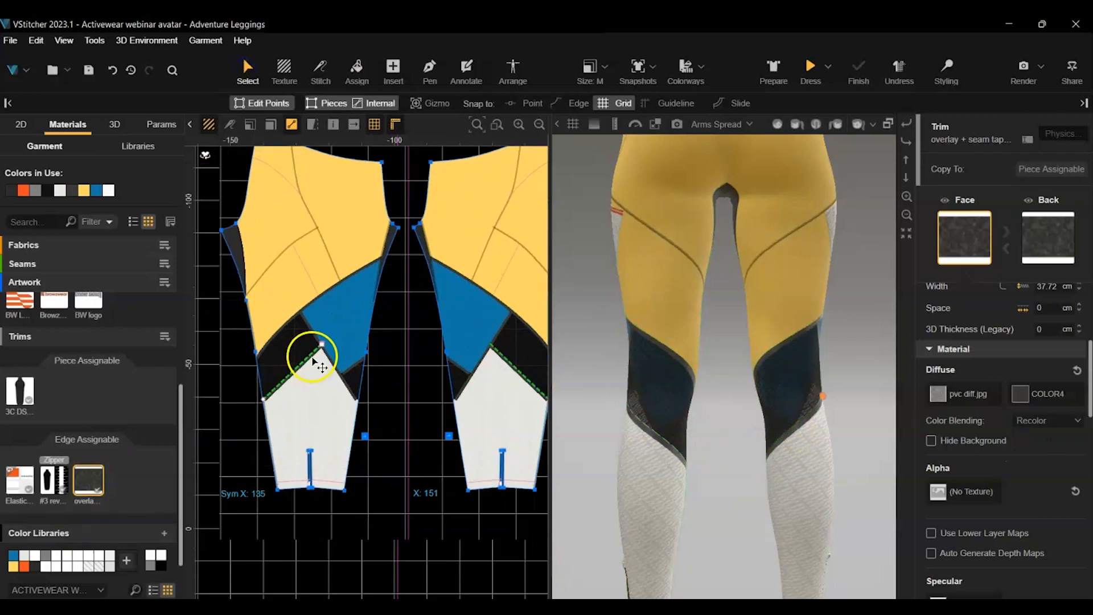
scroll(290, 364, "up", 2)
left_click(281, 385)
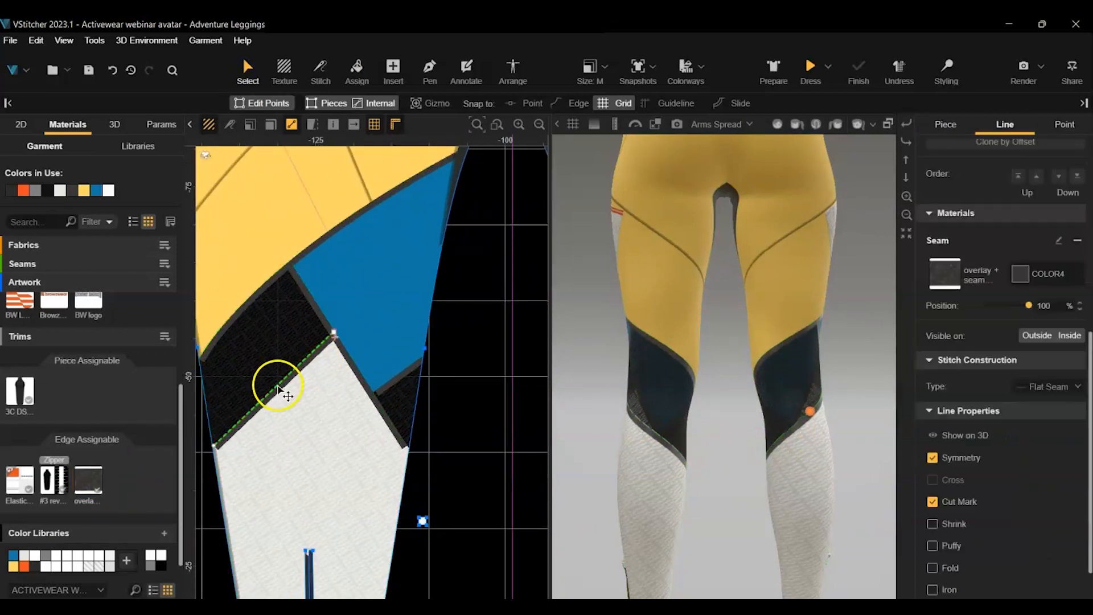
scroll(961, 373, "up", 3)
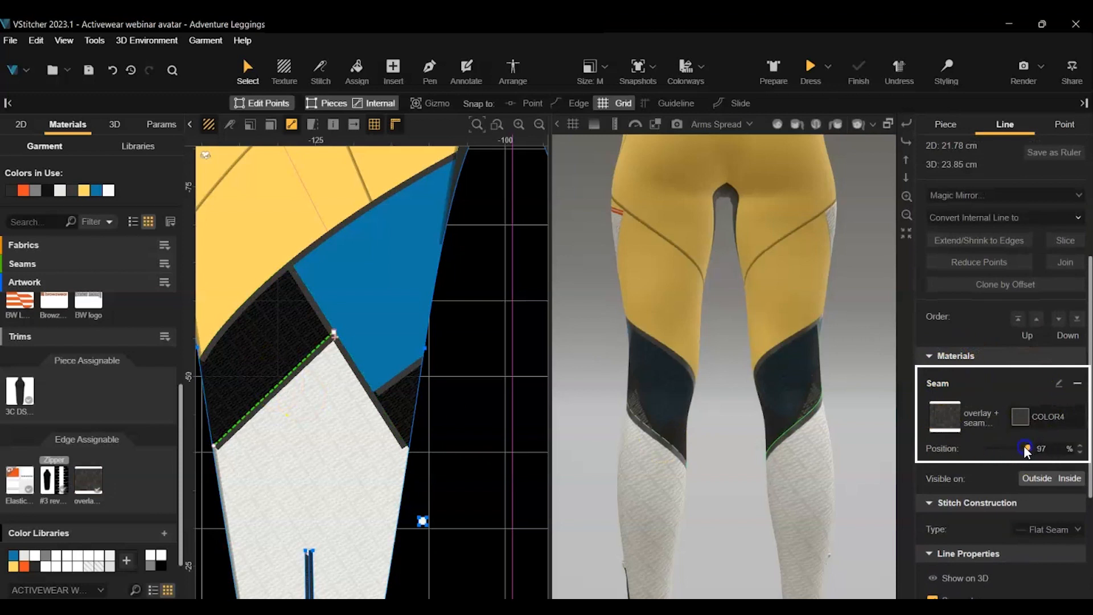
left_click_drag(1006, 448, 1004, 448)
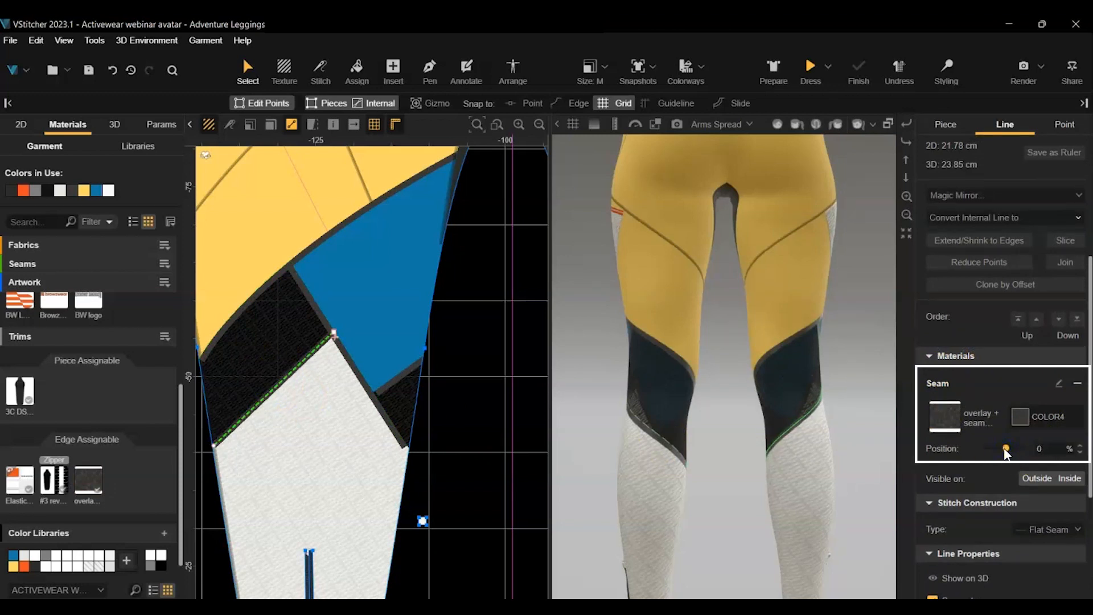
Set the seam tape's position to 0% on the line between the black mesh and white panels of the opposite leg
scroll(528, 480, "down", 2)
middle_click_drag(489, 496, 266, 463)
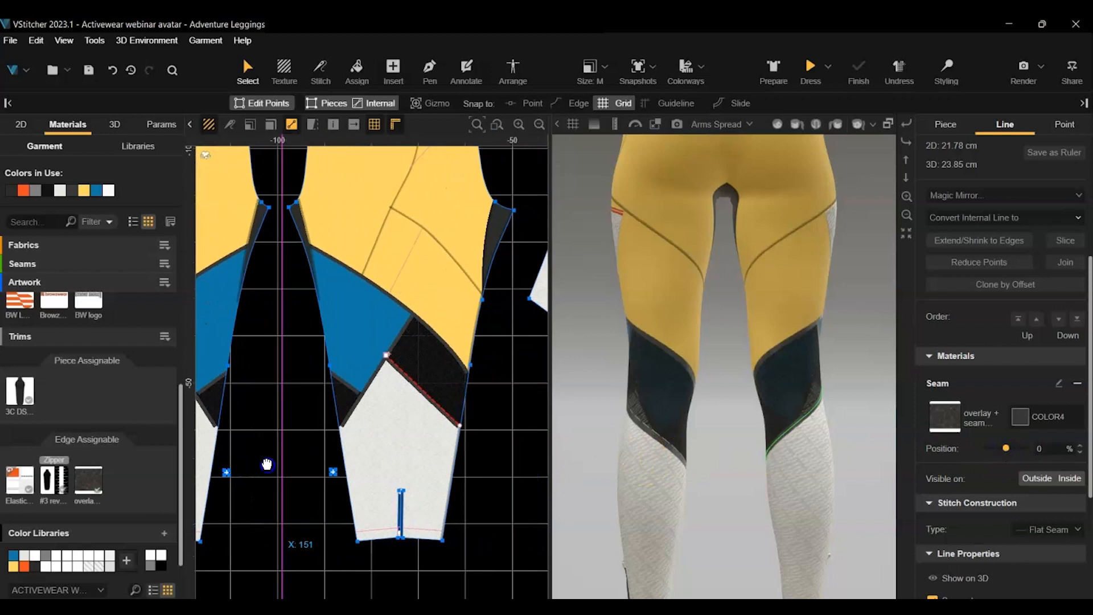
left_click(481, 433)
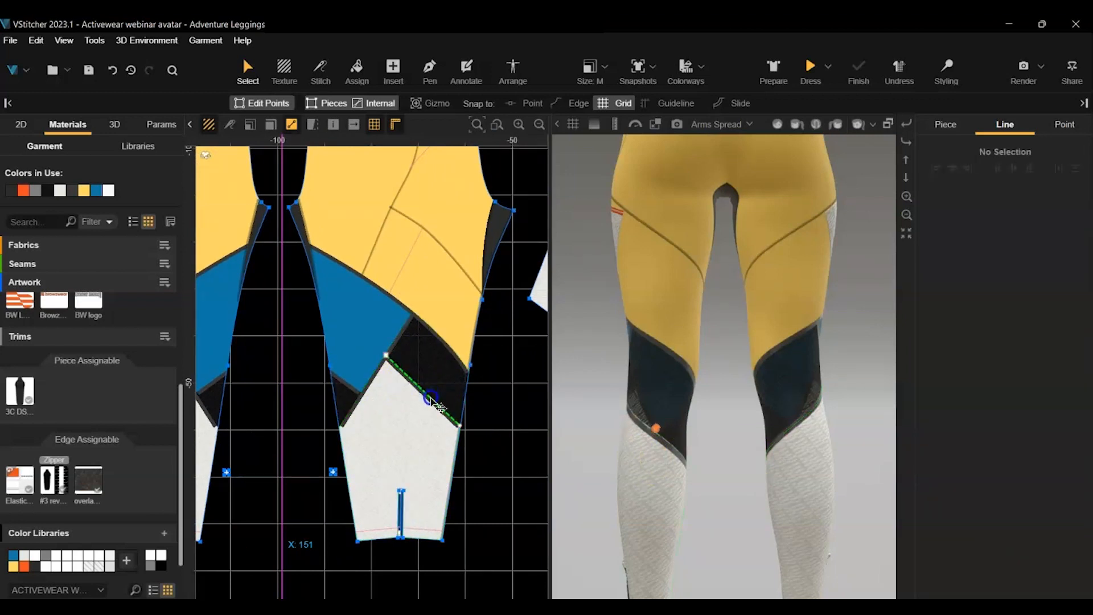
left_click(434, 399)
left_click(1054, 409)
scroll(1022, 495, "down", 5)
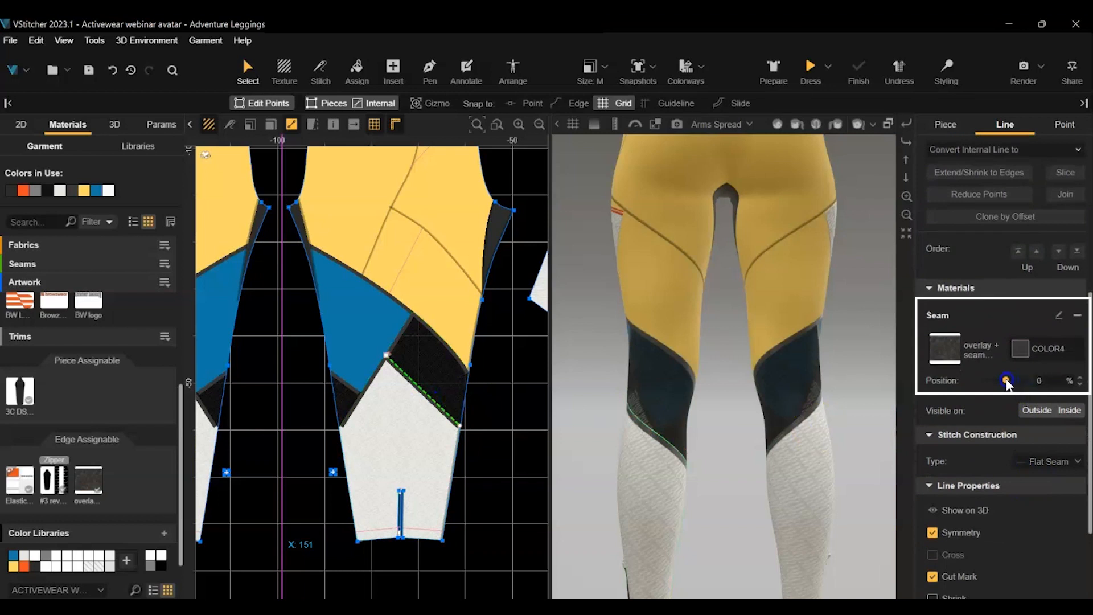
Set the seam tape's position to 0% on the front lower seams between the blue, black and white panels of both legs
left_click_drag(799, 449, 852, 386)
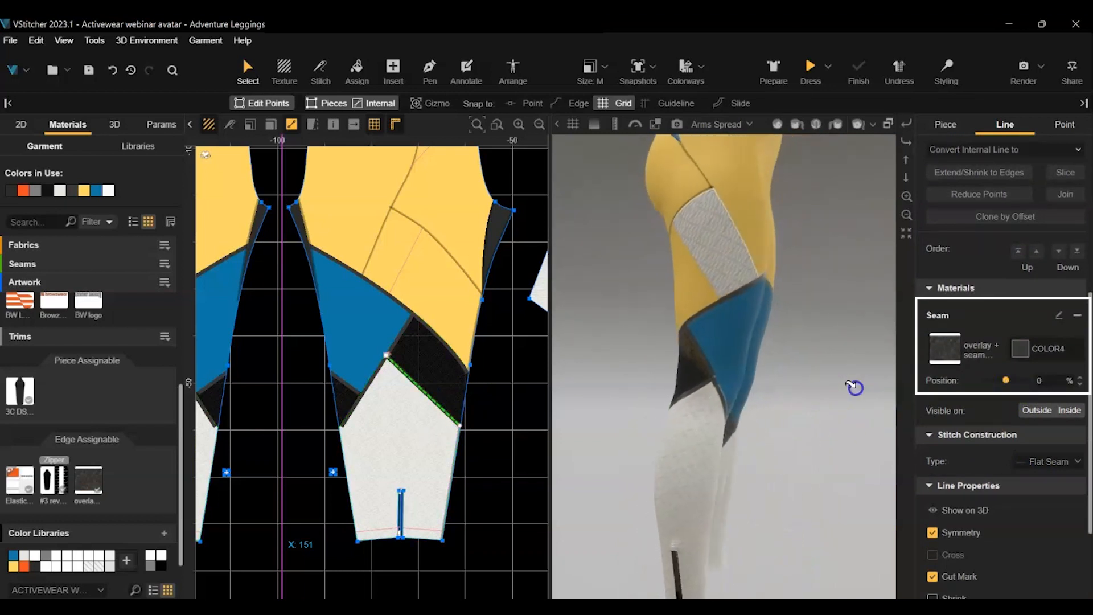
left_click(673, 436)
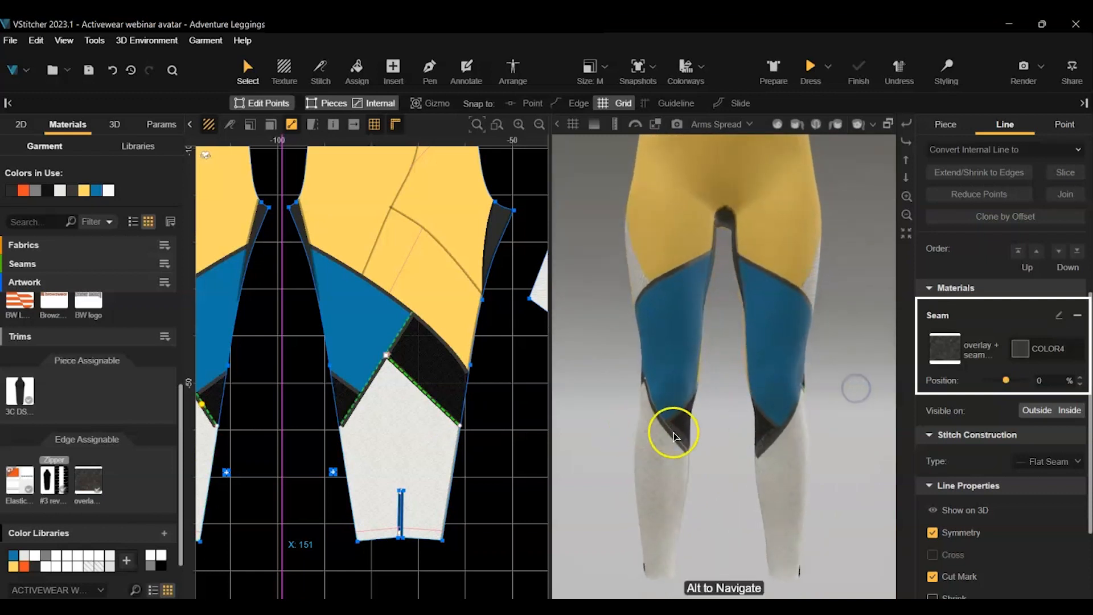
left_click(673, 432)
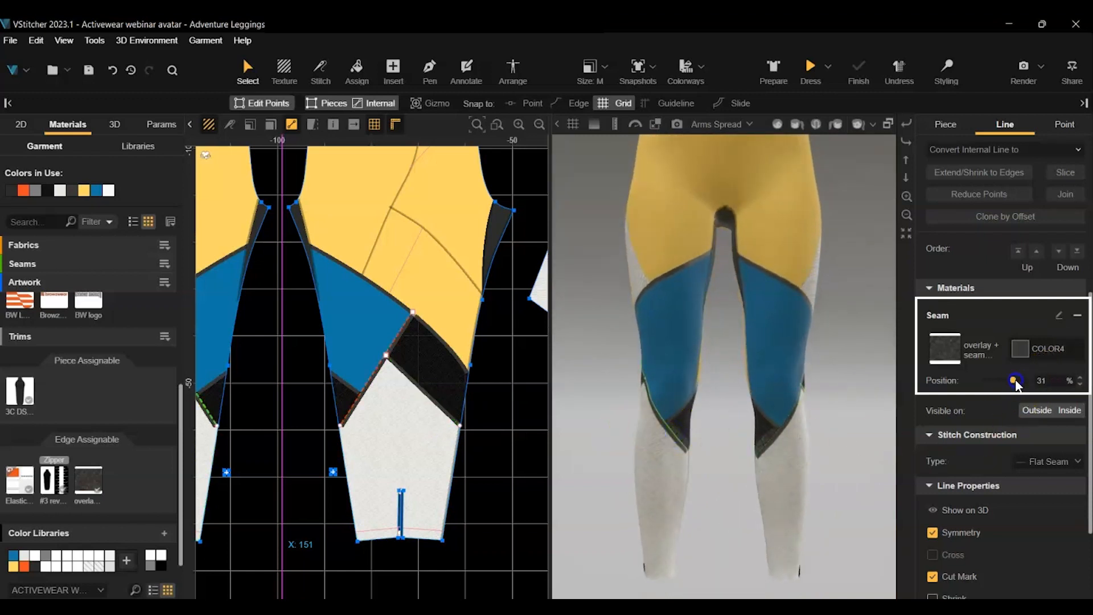
middle_click_drag(300, 484, 359, 474)
left_click(392, 397)
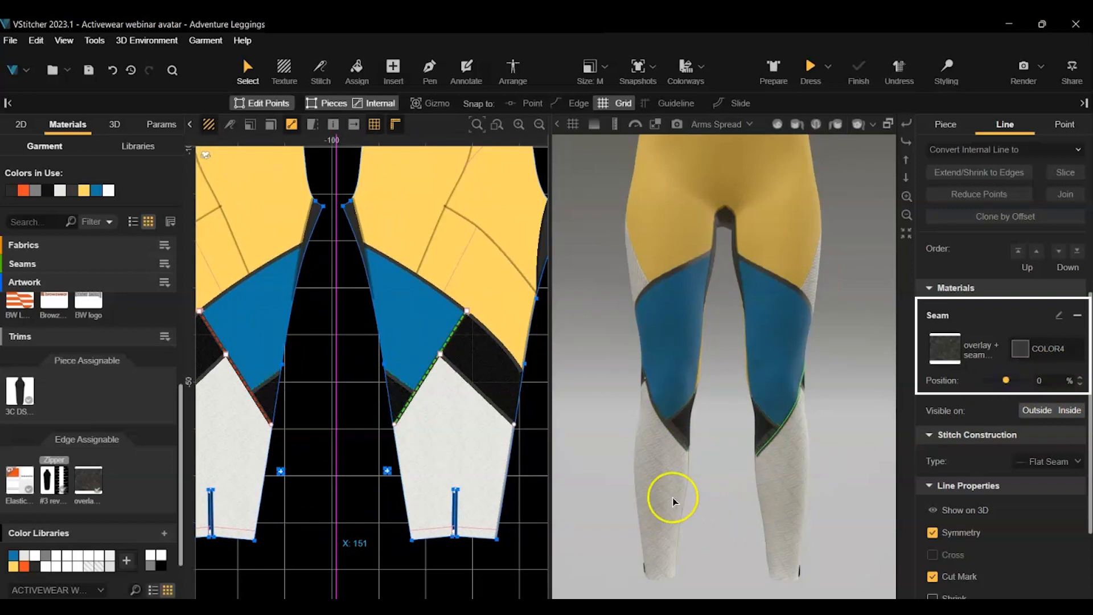
left_click(513, 573)
Assign the orange Double Needle seam to the hem lines of the white lower panels on both legs
scroll(408, 572, "down", 2)
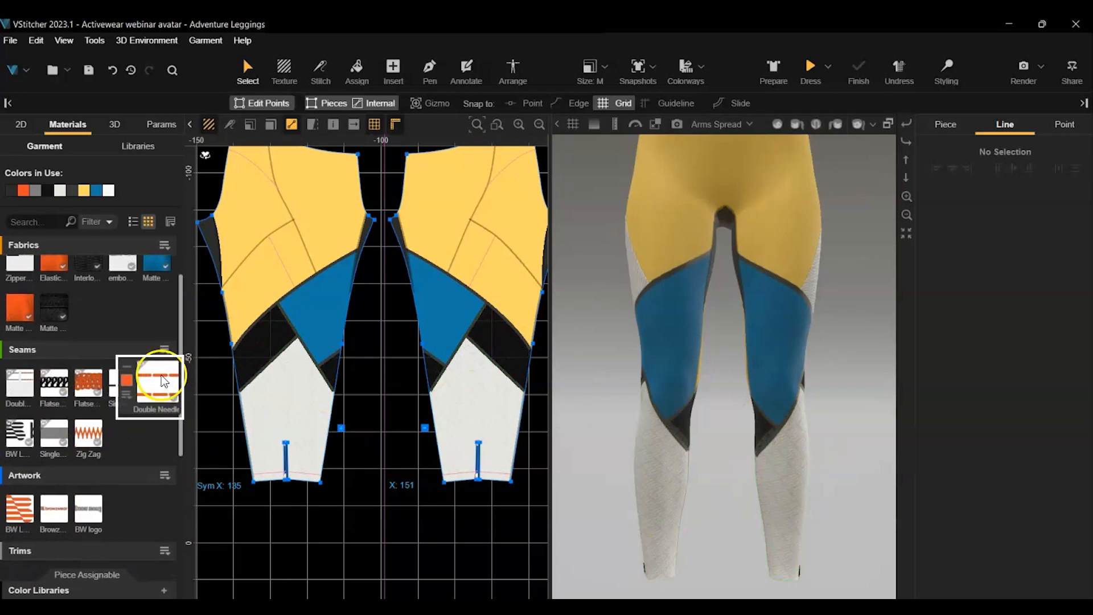
left_click(164, 380)
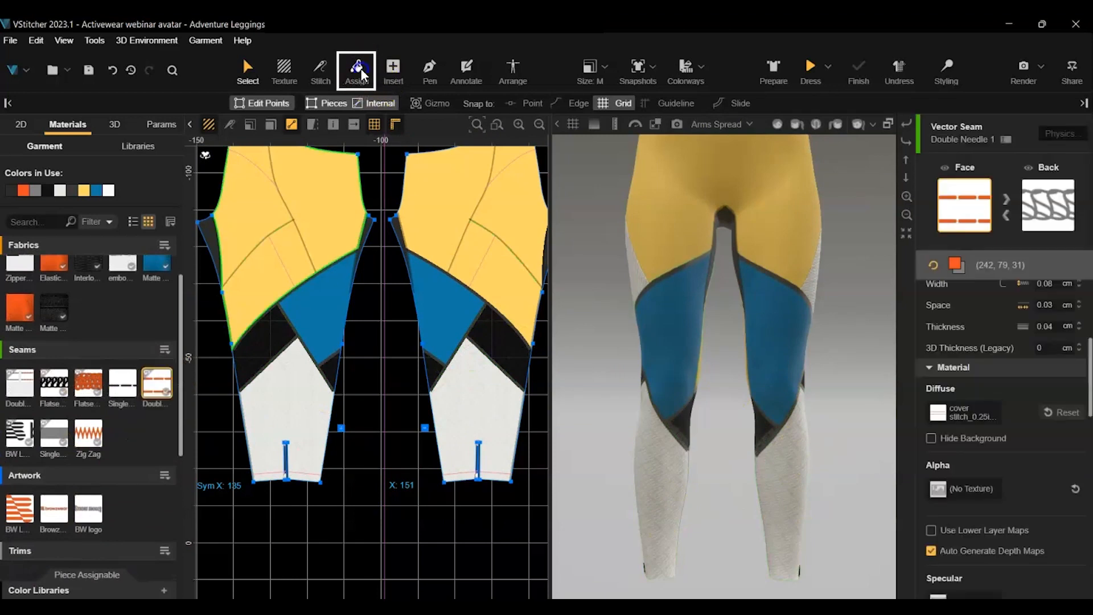
left_click(357, 71)
left_click(298, 471)
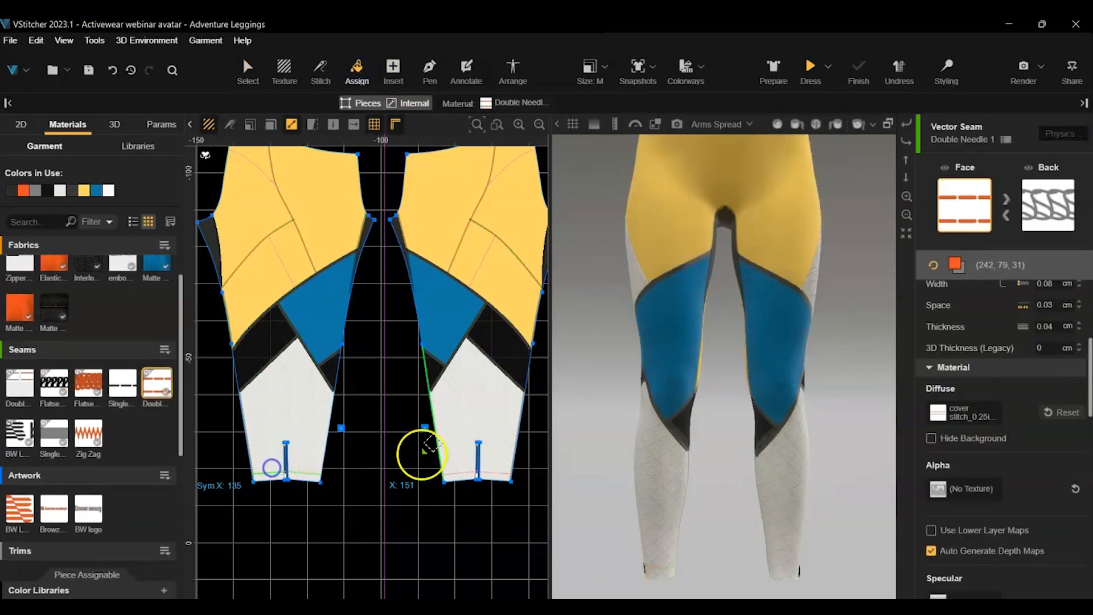
left_click(485, 470)
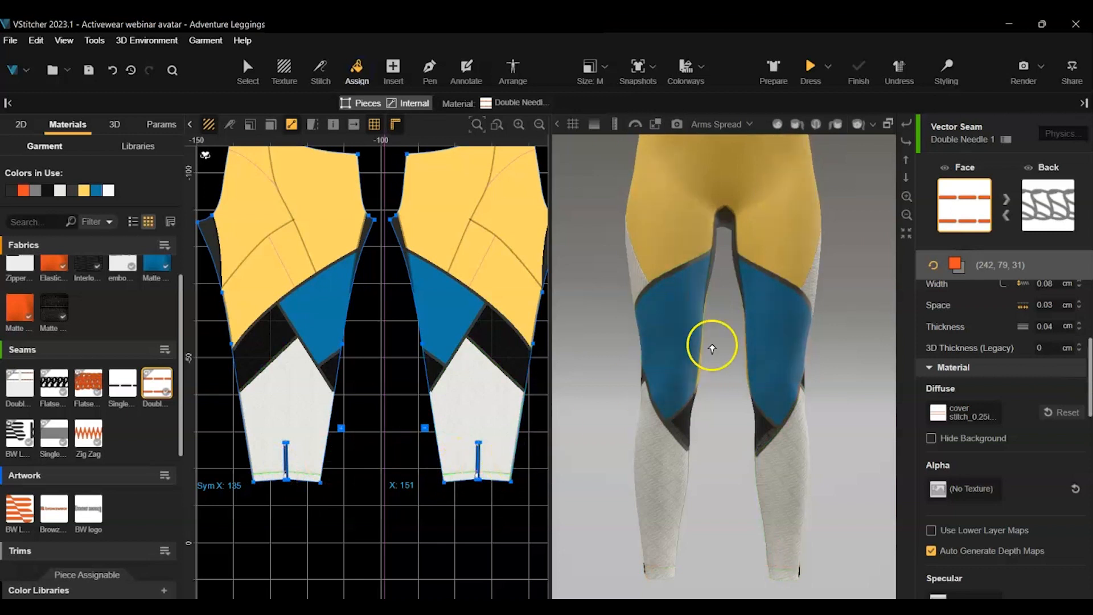
scroll(808, 404, "down", 2)
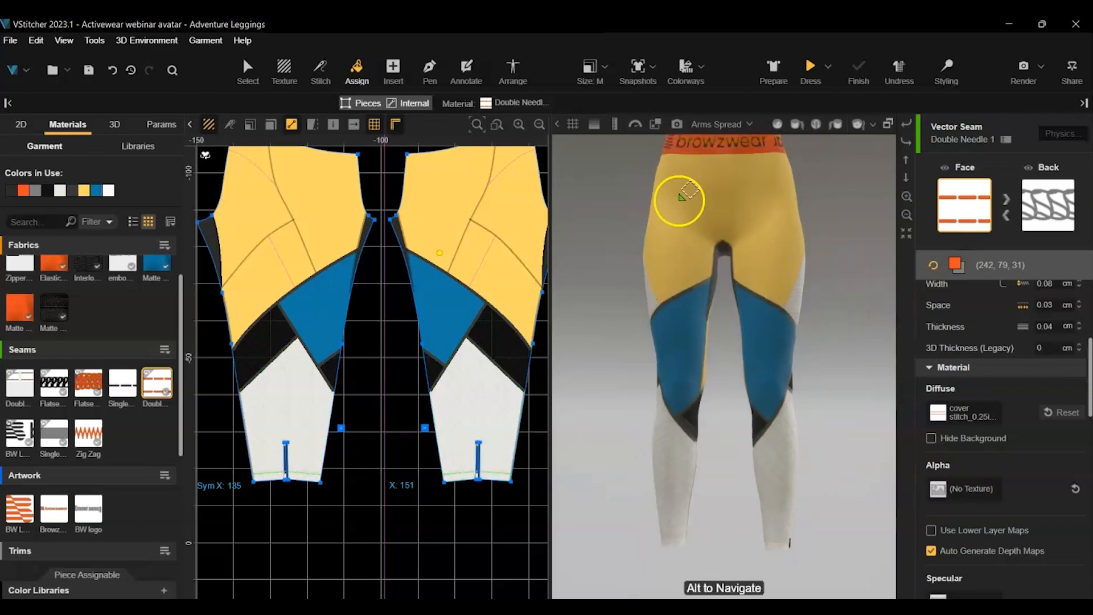
left_click_drag(824, 398, 836, 454, "alt")
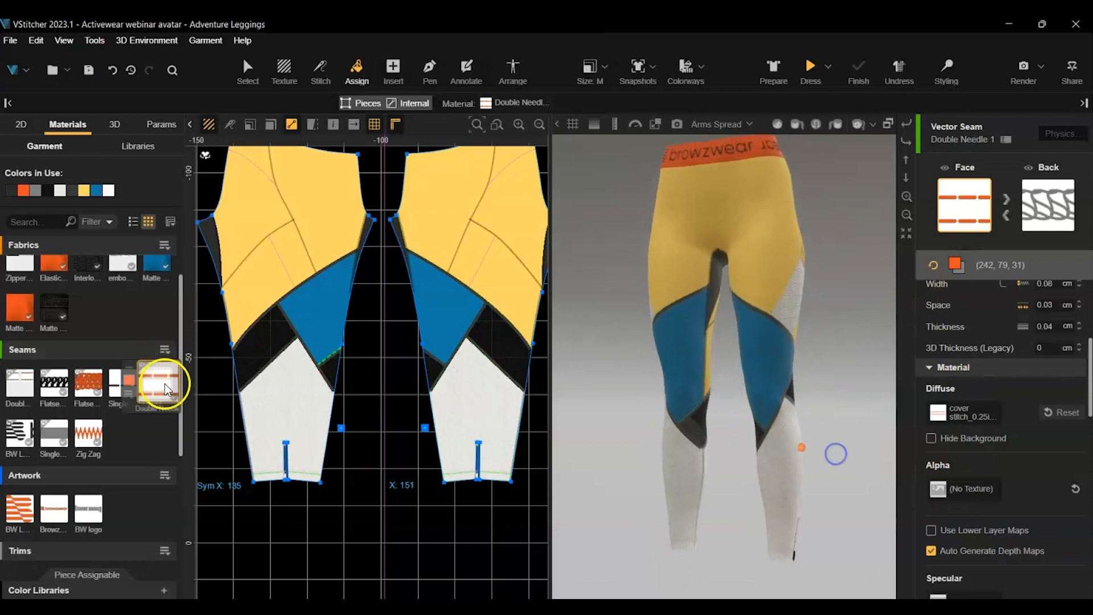
Place the Browzwear Logo artwork on the front thigh area of one yellow upper panel
left_click(54, 509)
left_click(357, 69)
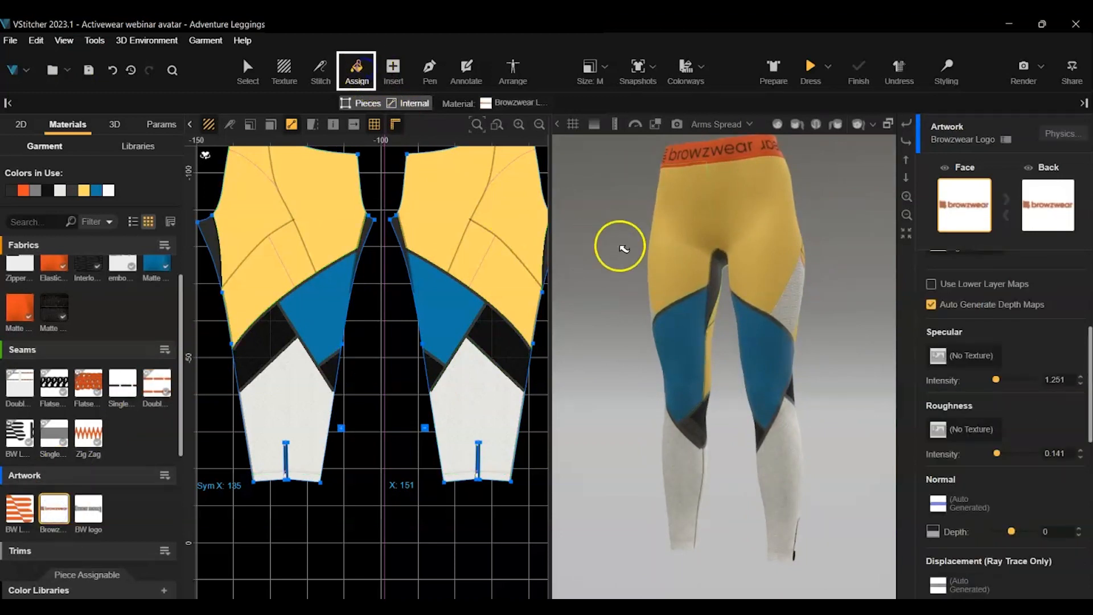
left_click(773, 276)
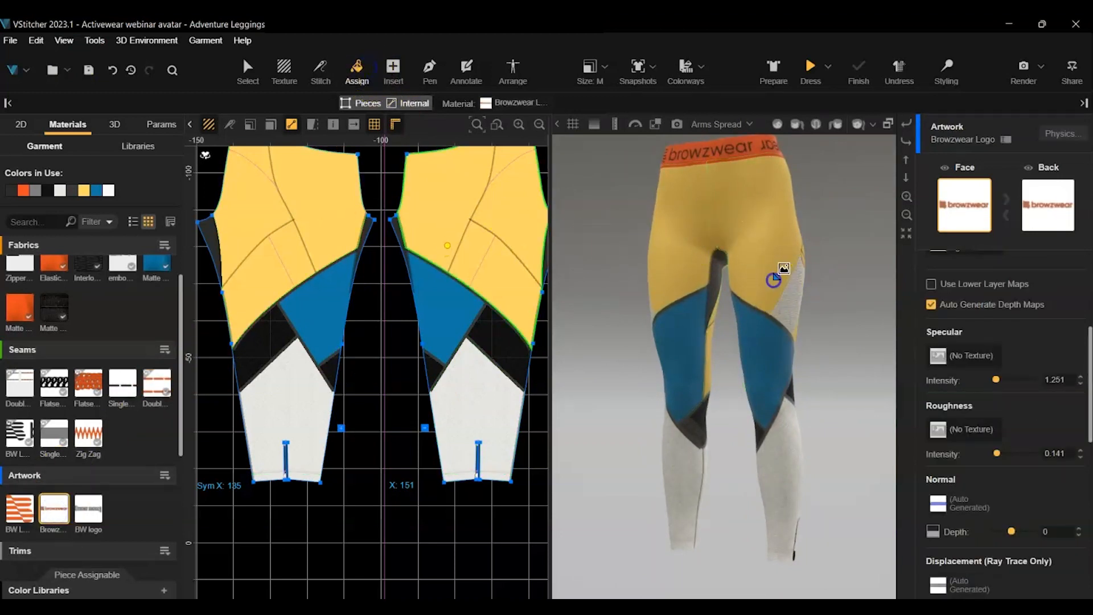
left_click_drag(866, 279, 808, 256)
Rotate the thigh logo to about 25.4° and move it to about 13.06 cm by 25.33 cm, alongside the style line
left_click(245, 66)
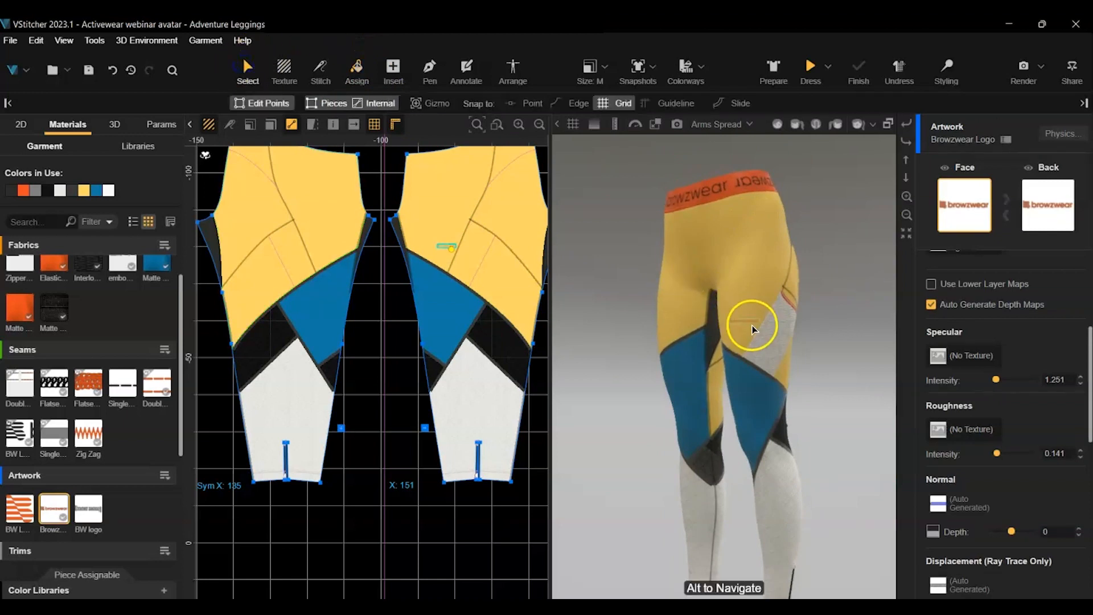
left_click(757, 295)
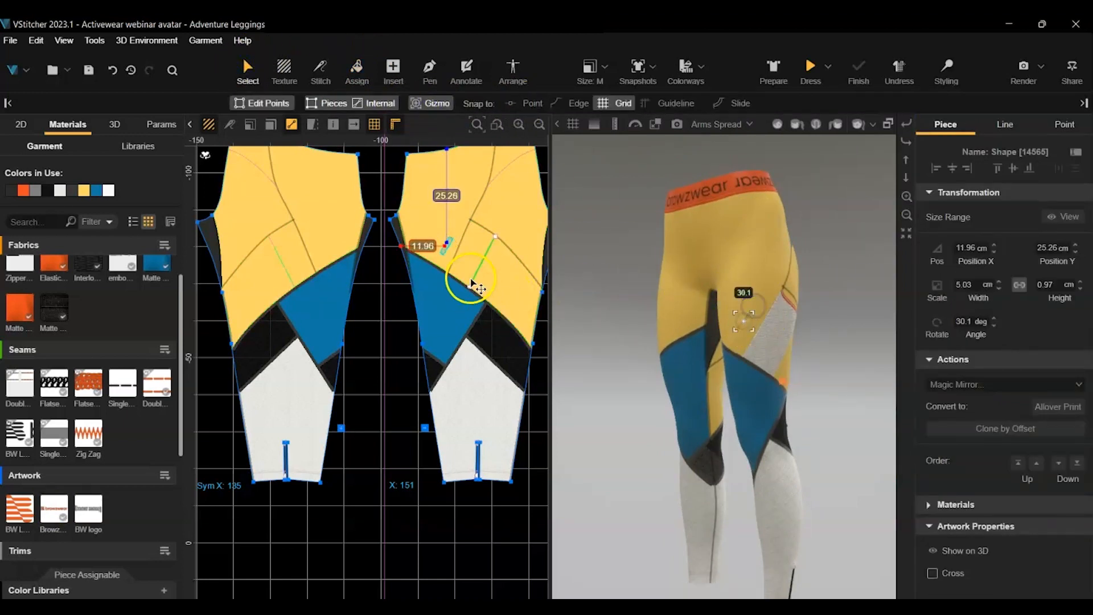
scroll(449, 250, "up", 4)
left_click_drag(407, 237, 432, 215)
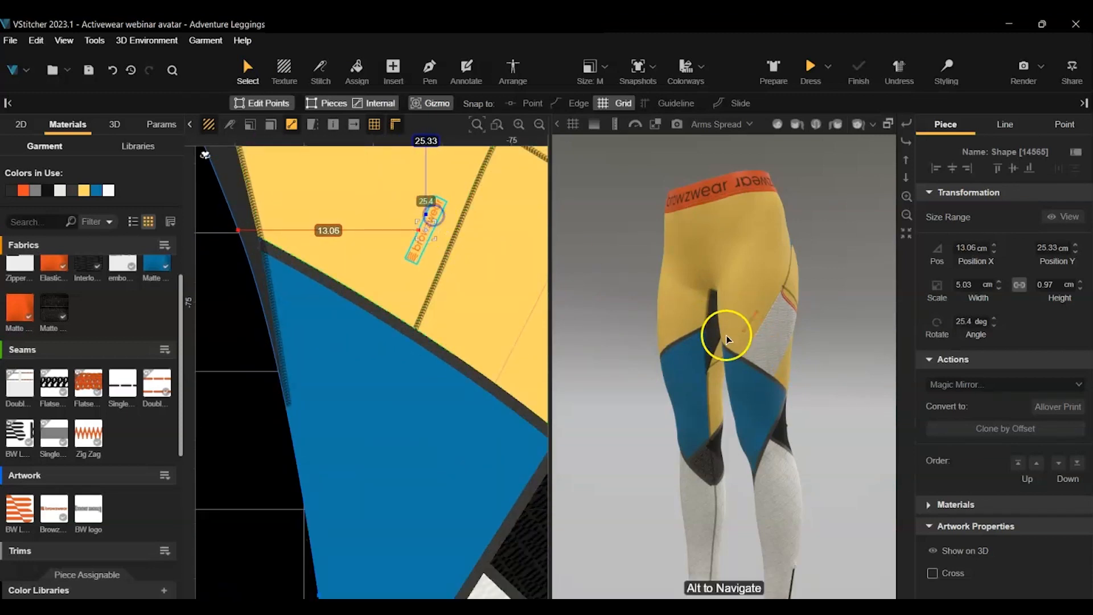
Place the Browzwear Logo artwork on the blue back yoke, below the pull end of the zipper pocket
left_click(813, 127)
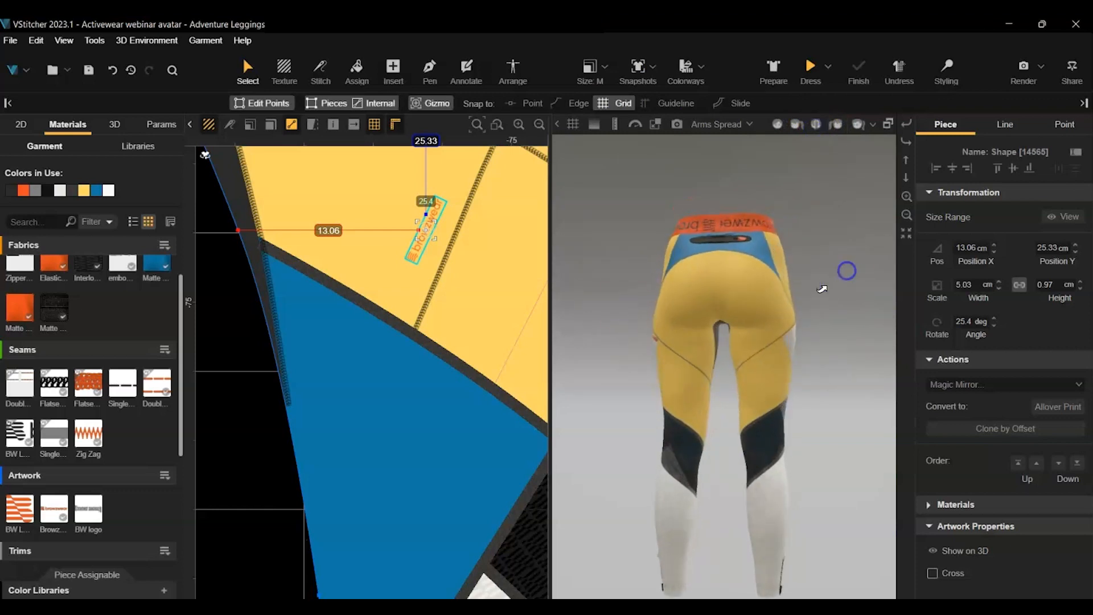
scroll(323, 364, "down", 4)
scroll(324, 364, "down", 2)
middle_click_drag(507, 211, 378, 349)
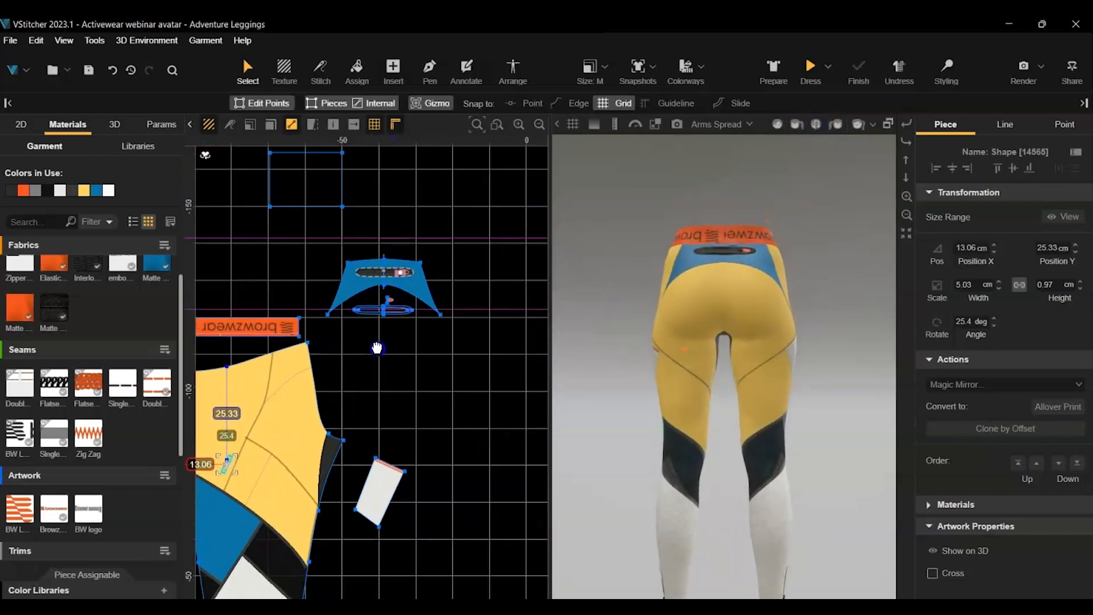
left_click(59, 510)
left_click(358, 80)
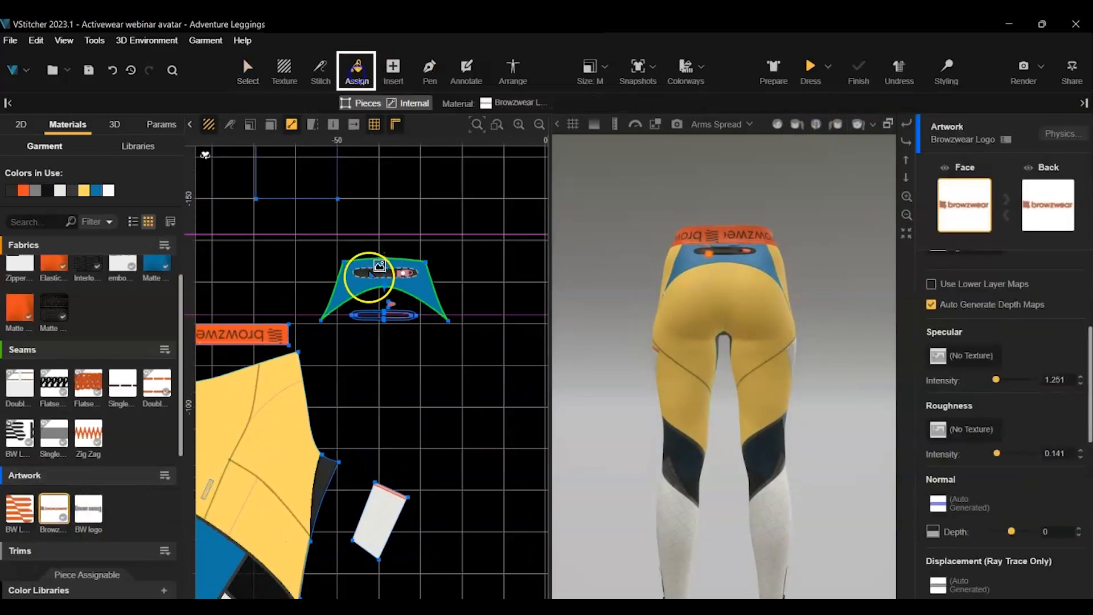
scroll(370, 274, "up", 3)
left_click(477, 305)
middle_click_drag(507, 405, 439, 426)
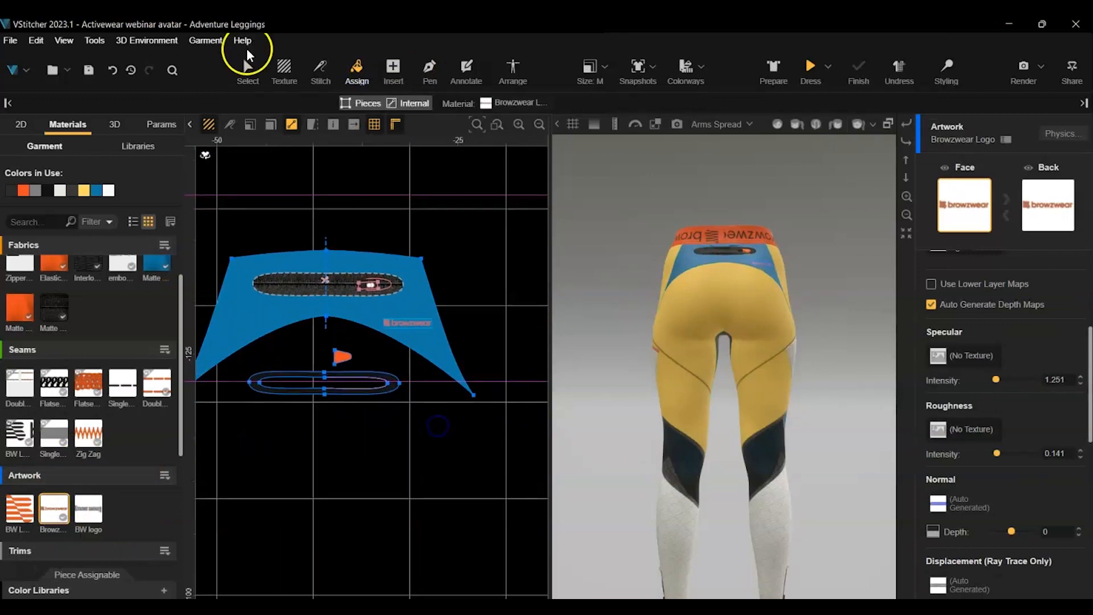
Rotate the back yoke logo to about 102.8° and position it at about 2.81 cm by 1.34 cm along the yoke's lower edge
left_click(247, 71)
left_click(414, 324)
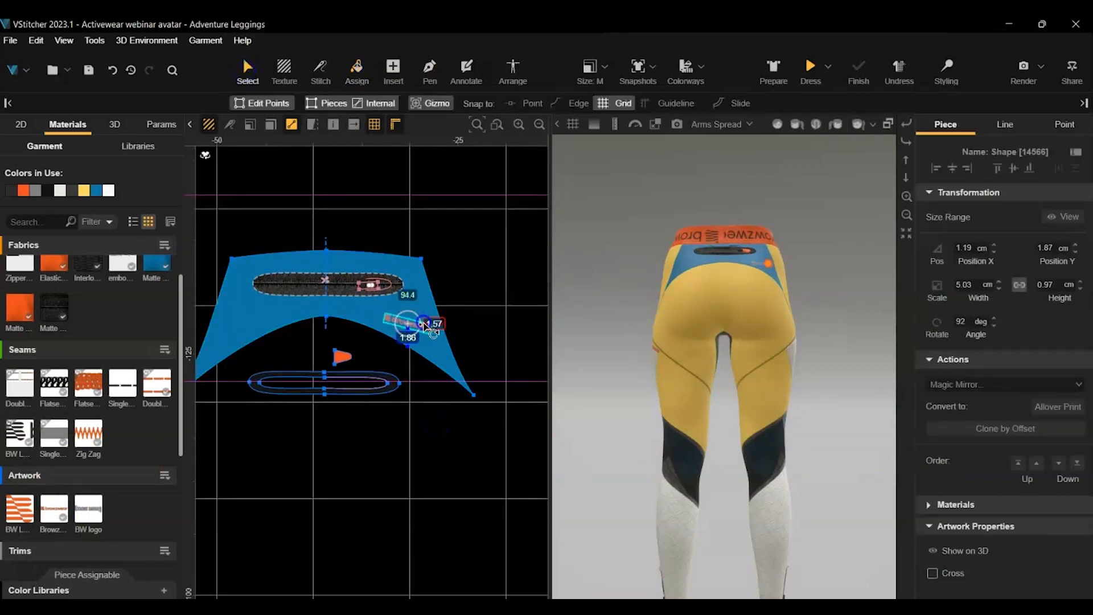
left_click_drag(831, 300, 774, 298)
scroll(766, 298, "up", 4)
left_click_drag(757, 254, 753, 257)
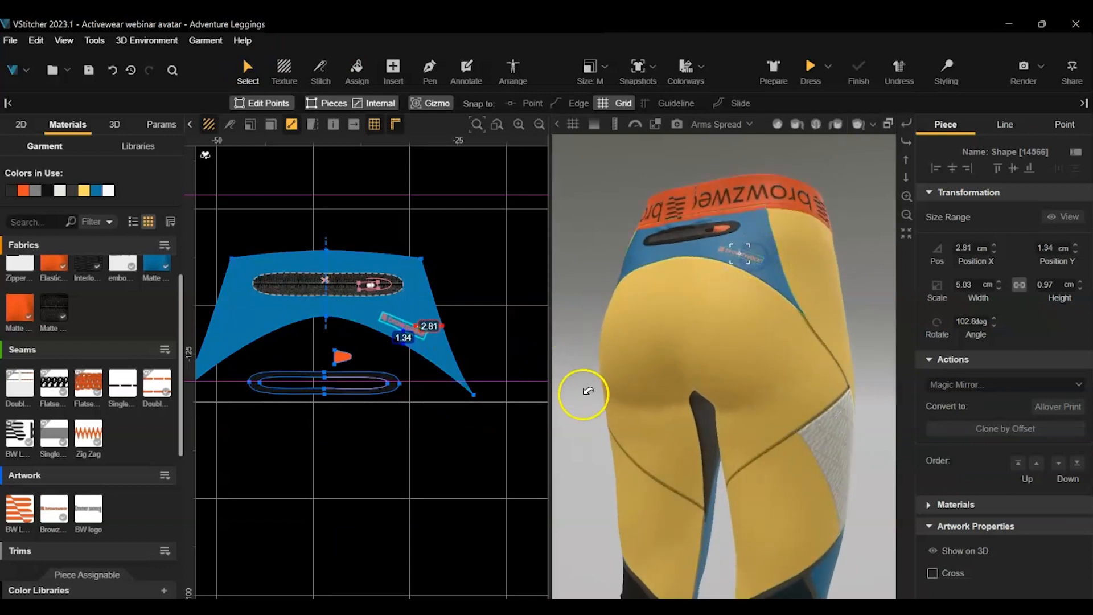
scroll(584, 395, "down", 3)
left_click_drag(577, 406, 578, 406)
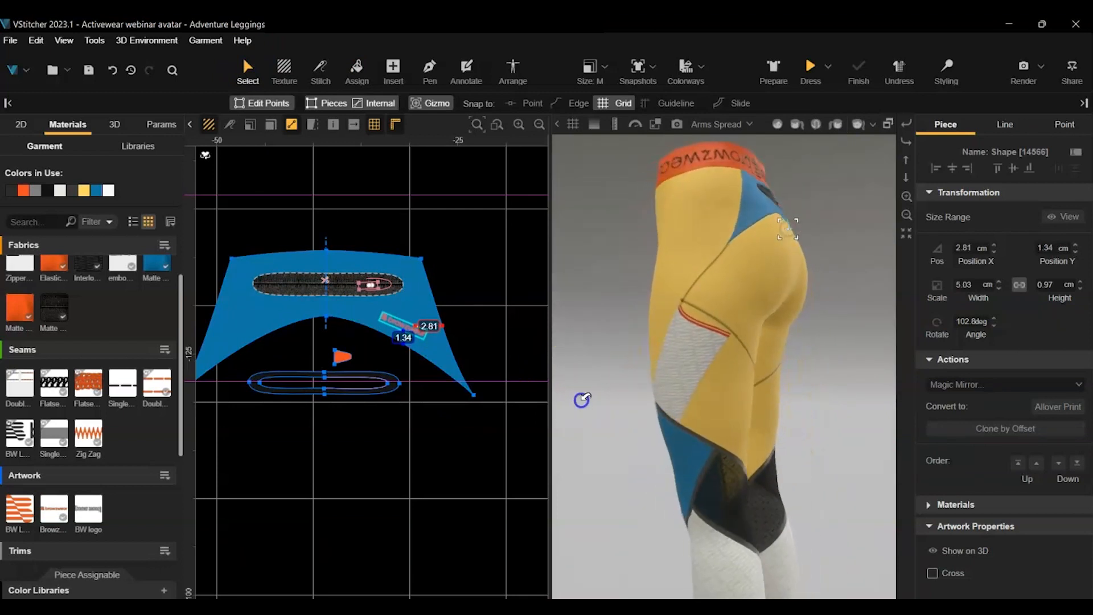
Clone the orange Double Needle seam and recolor the copy off-white (232, 232, 227)
scroll(632, 464, "down", 2)
middle_click_drag(631, 563, 623, 507)
middle_click_drag(265, 459, 292, 453)
right_click(128, 398)
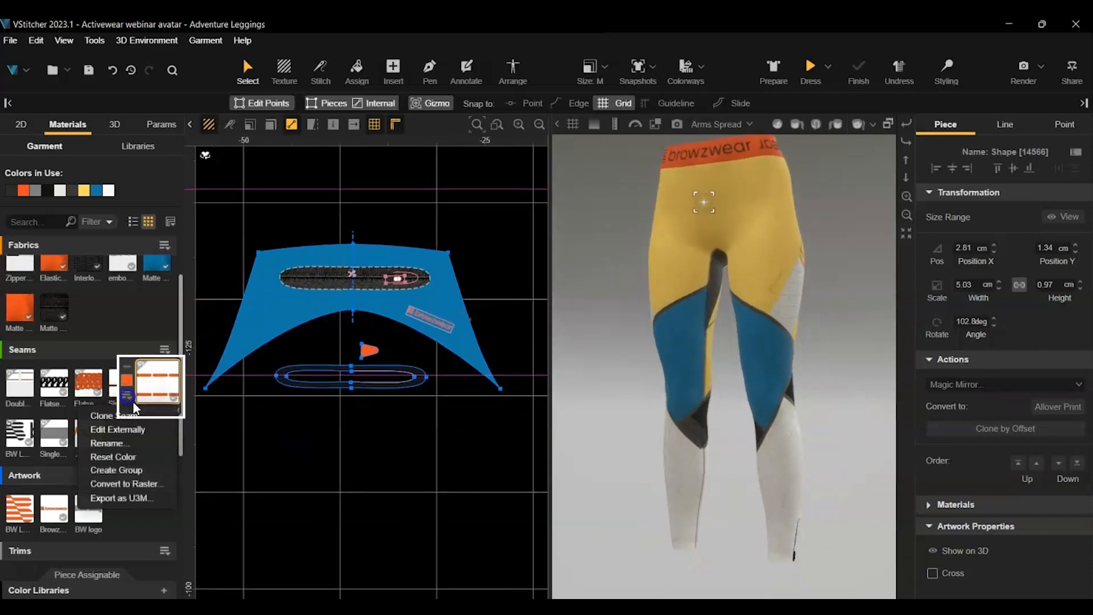
left_click(127, 428)
left_click(121, 435)
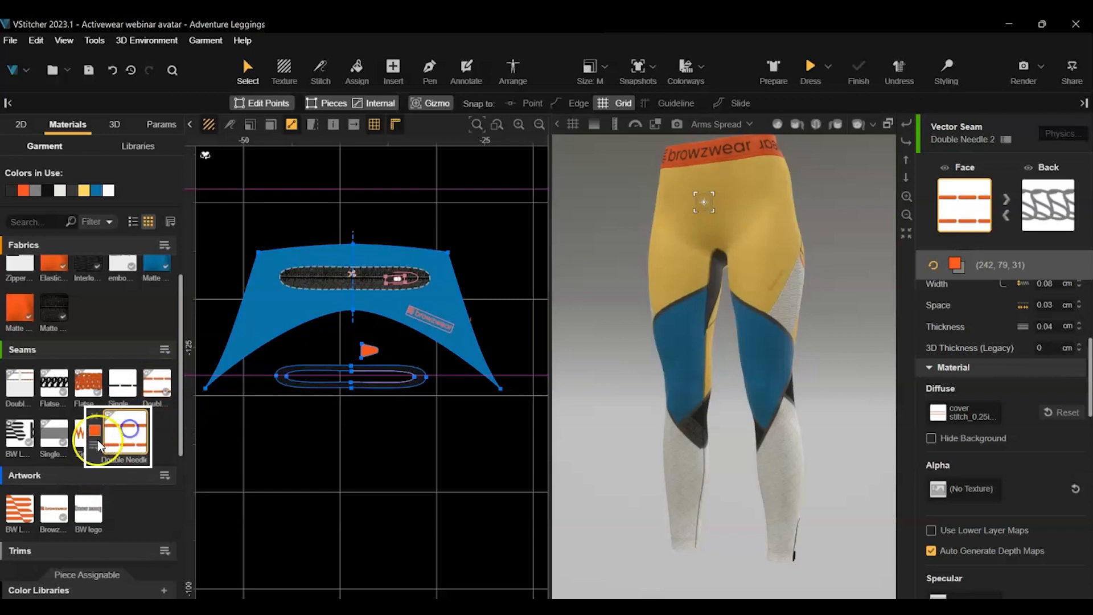
left_click_drag(61, 195, 115, 432)
Assign the off-white Double Needle seam to the hems of both legs and check the leggings in 3D
left_click(323, 68)
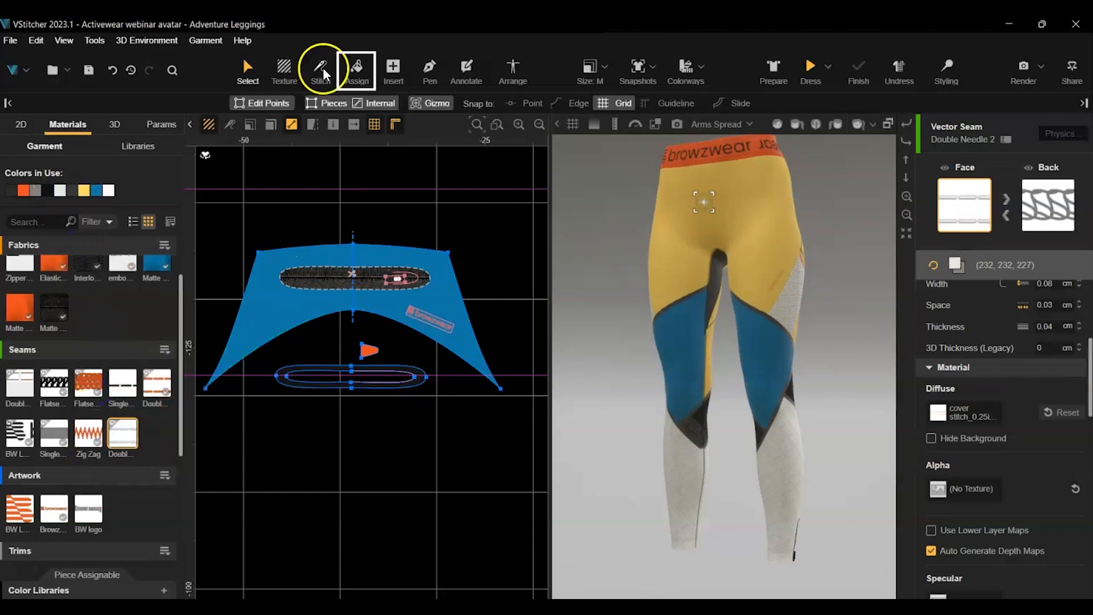
left_click(361, 68)
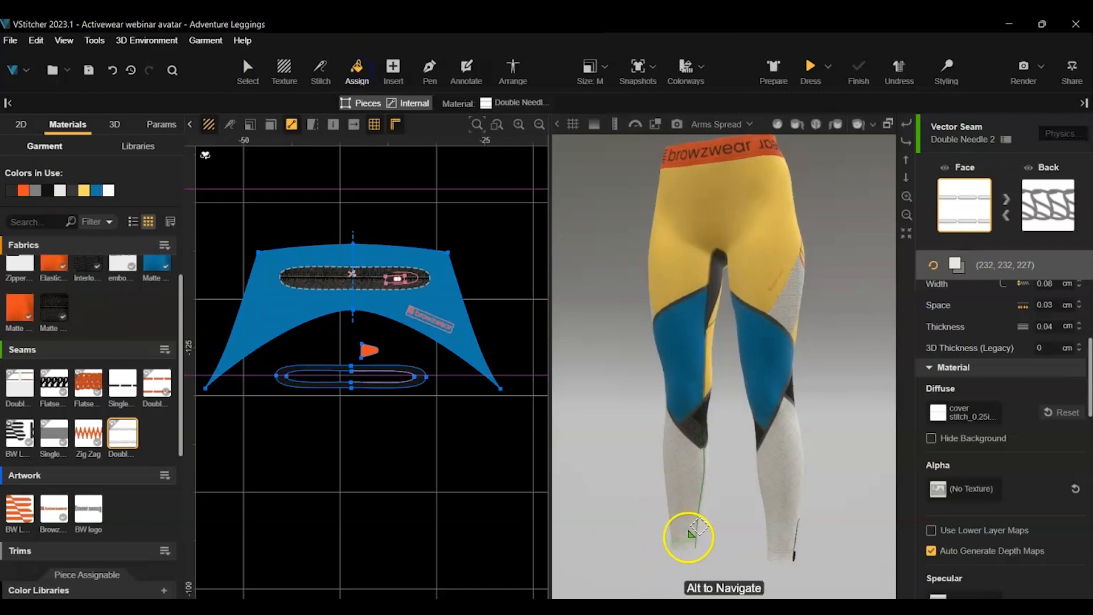
left_click(689, 537)
left_click(784, 551)
left_click_drag(854, 534, 577, 325)
left_click_drag(795, 298, 814, 336)
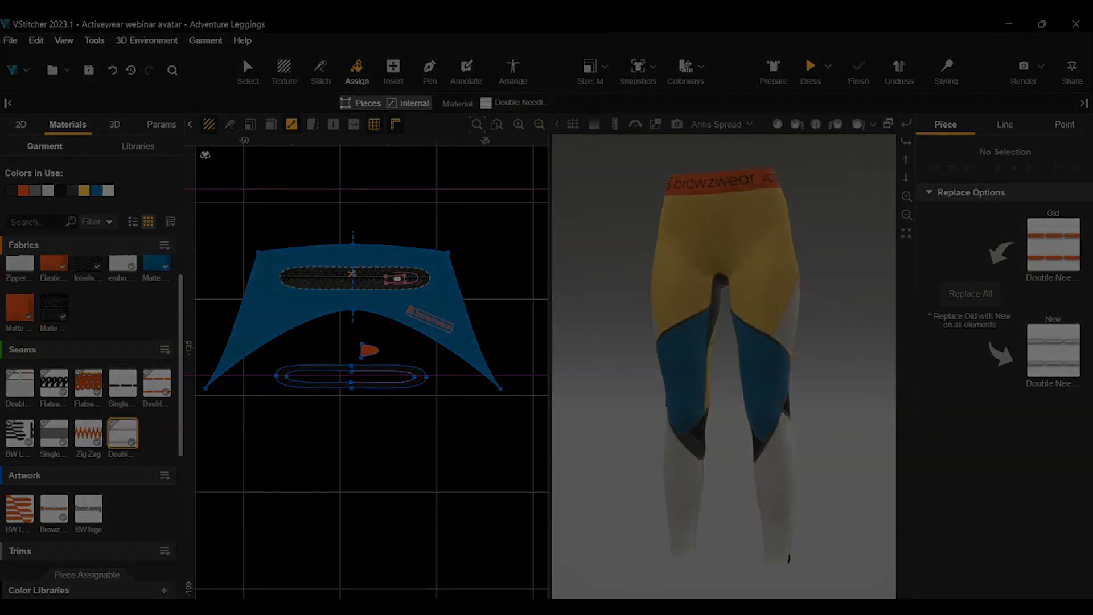